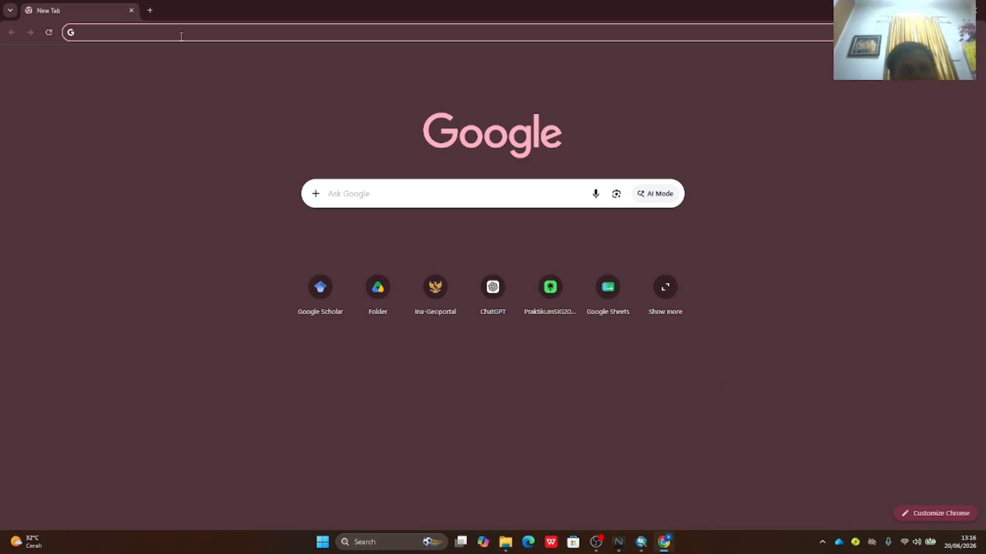
- Load the Ina-Geoportal site by entering tanahair.indonesia.go.id/ in Chrome's address bar
click(113, 37)
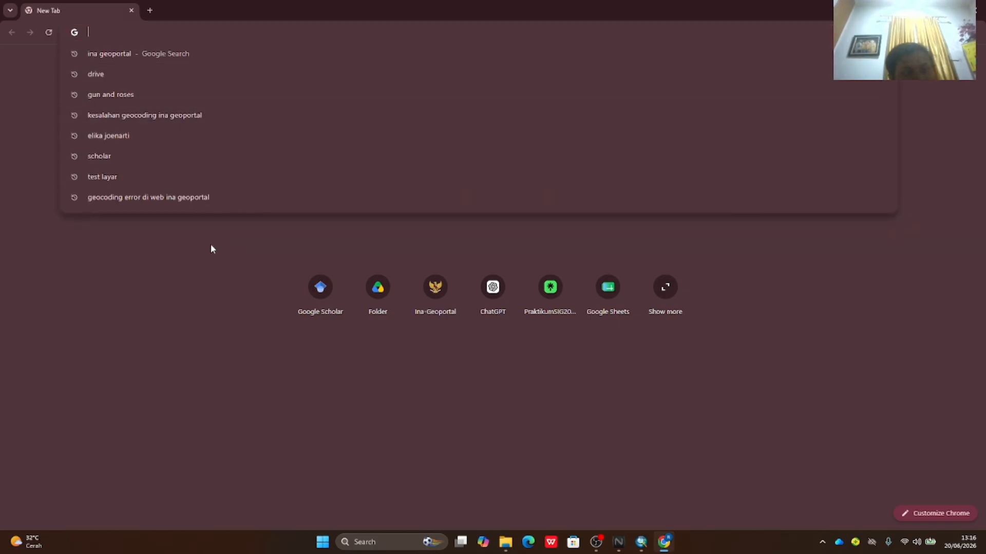
click(181, 231)
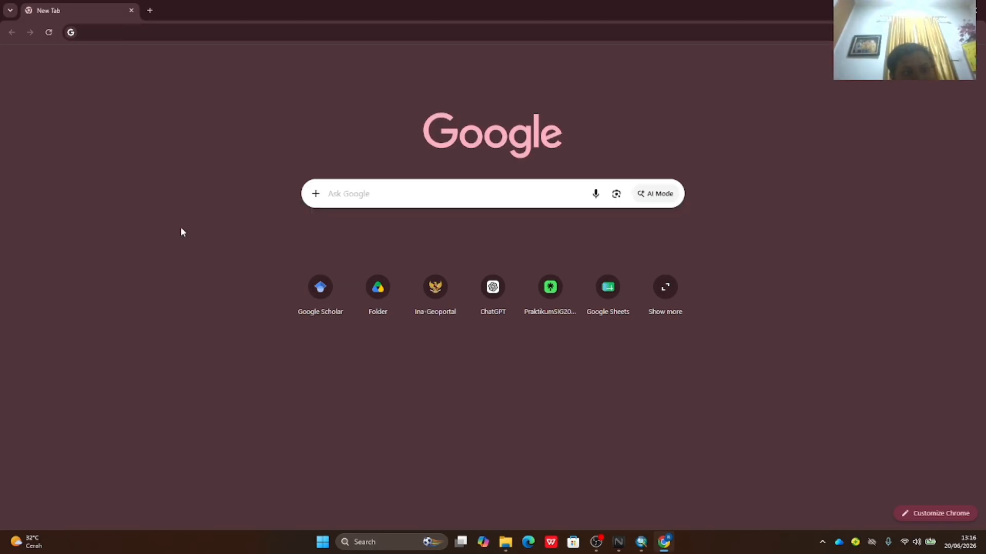
click(138, 32)
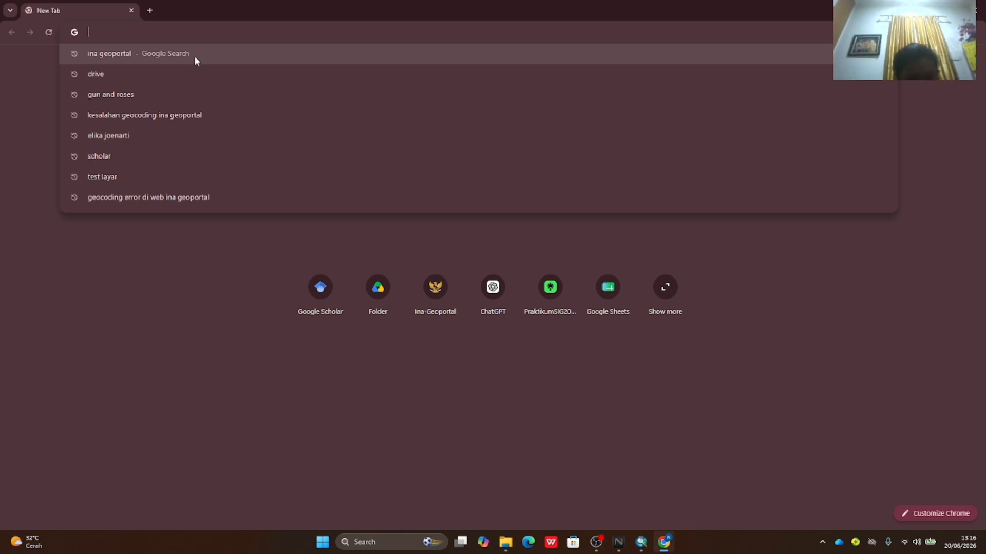
text(tanah)
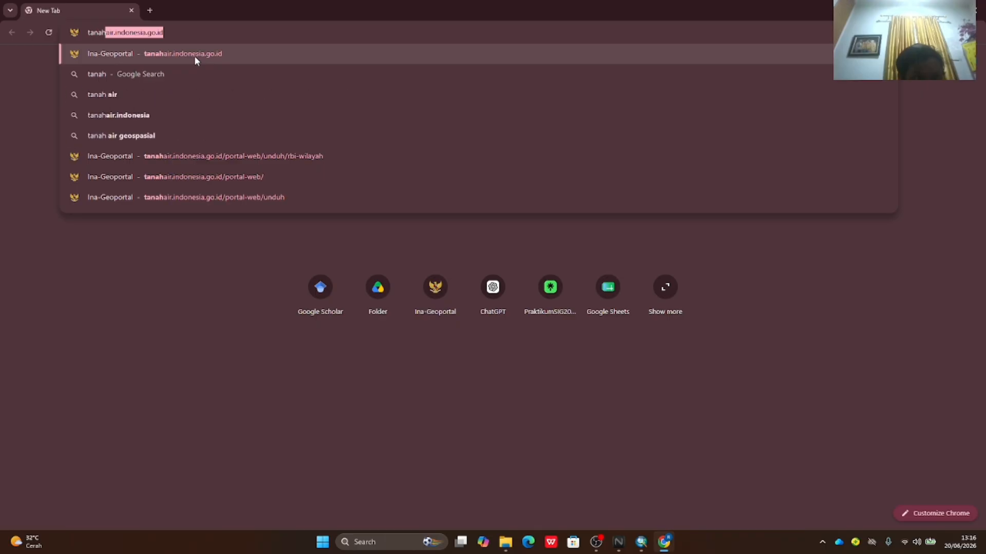
text(air.in)
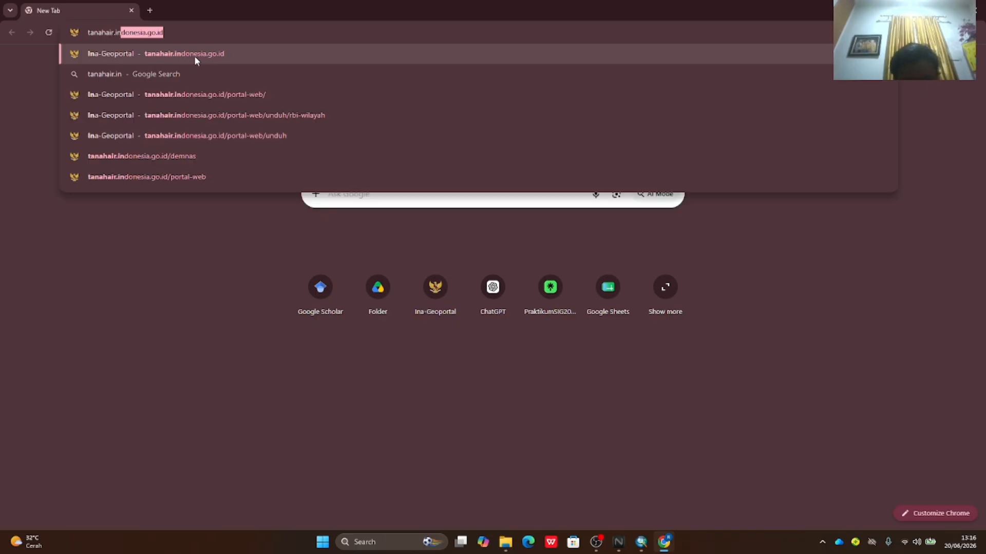
text(donesia)
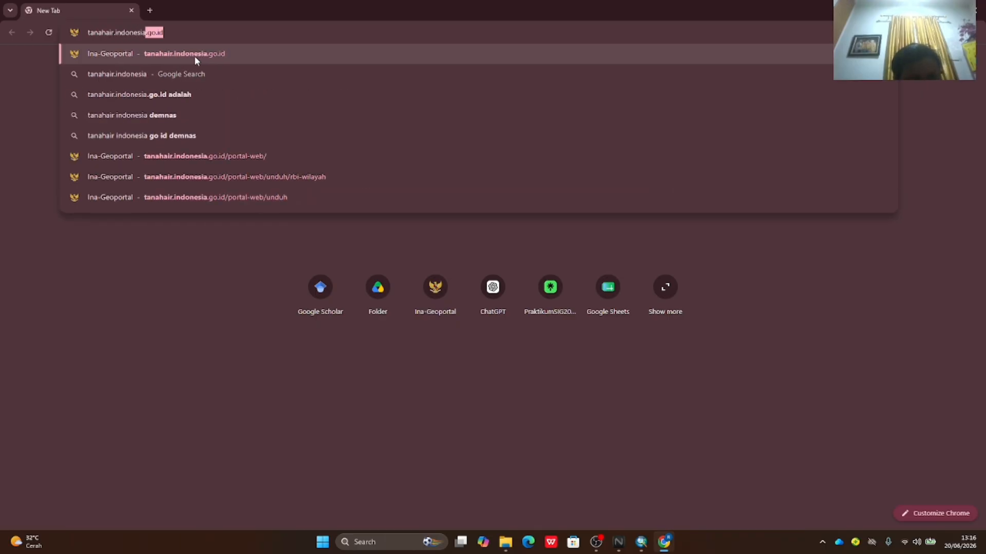
text(.go.id/)
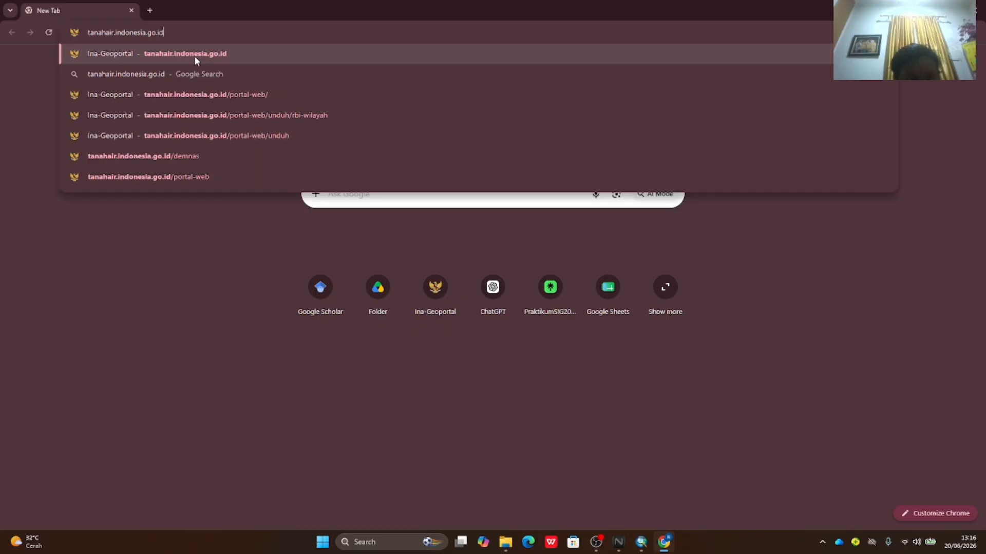
key(Return)
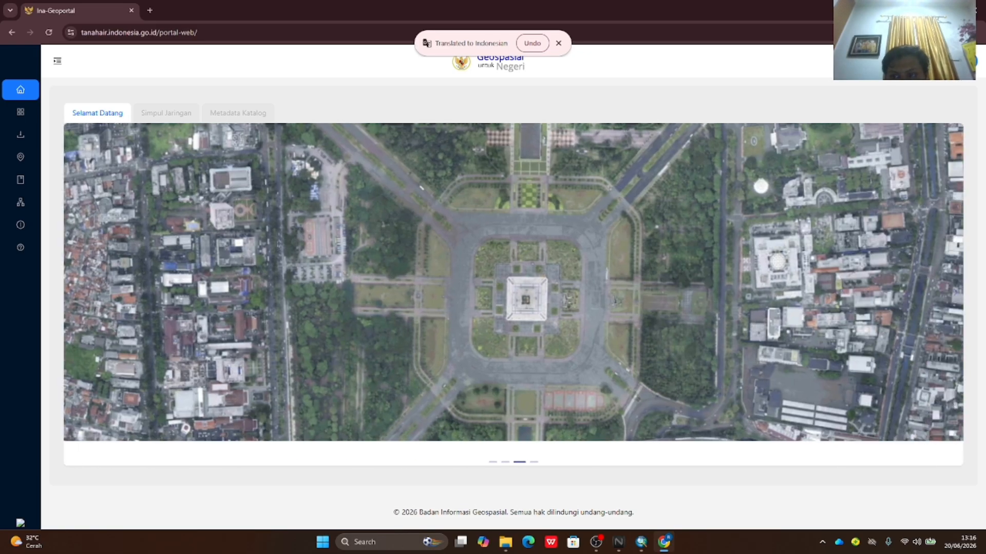
- Log into Ina-Geoportal using the saved account e-mail and the account password
click(972, 60)
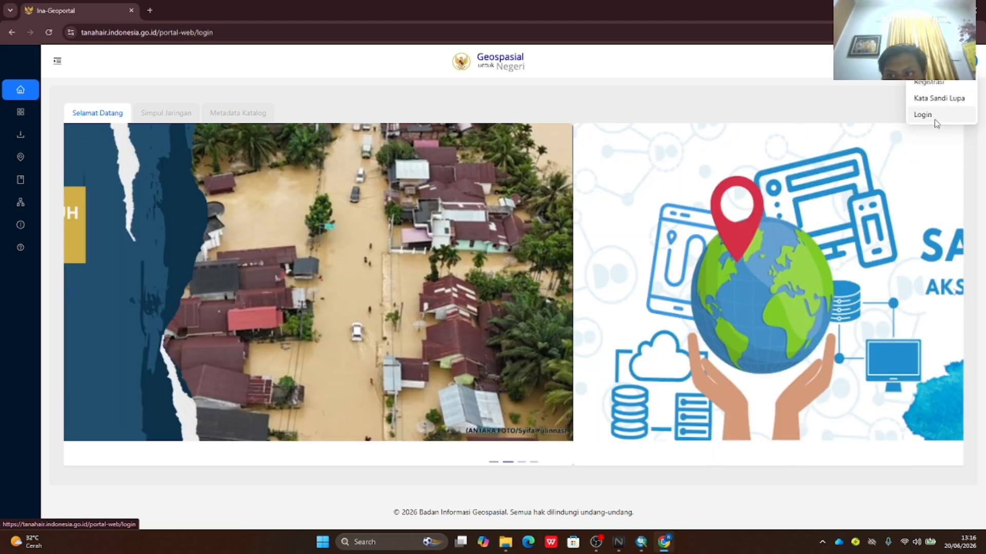
click(932, 120)
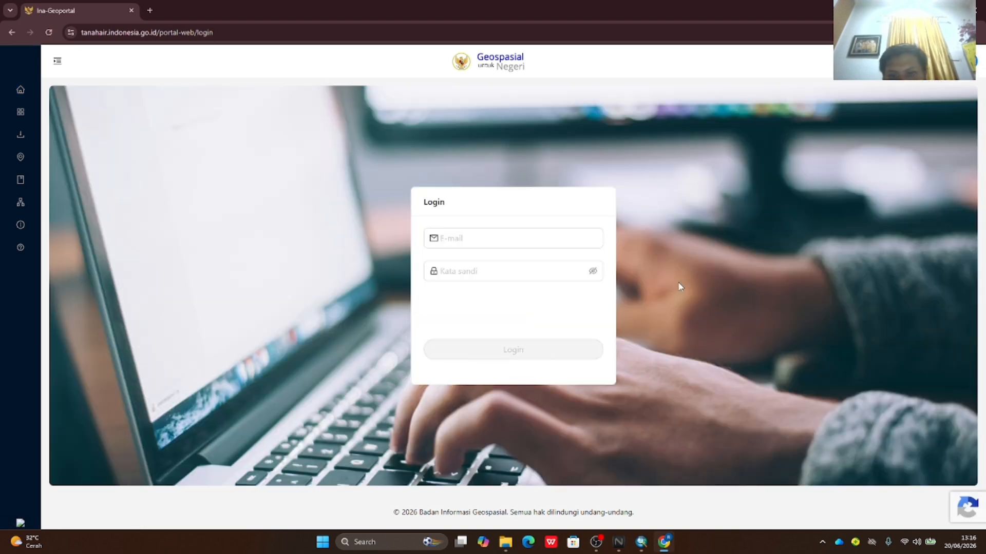
click(474, 242)
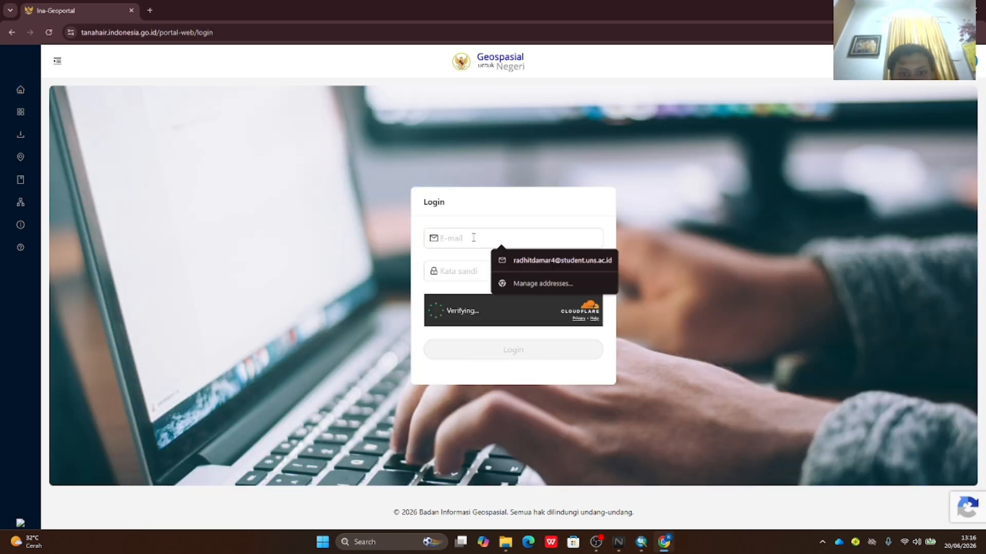
click(518, 260)
click(478, 265)
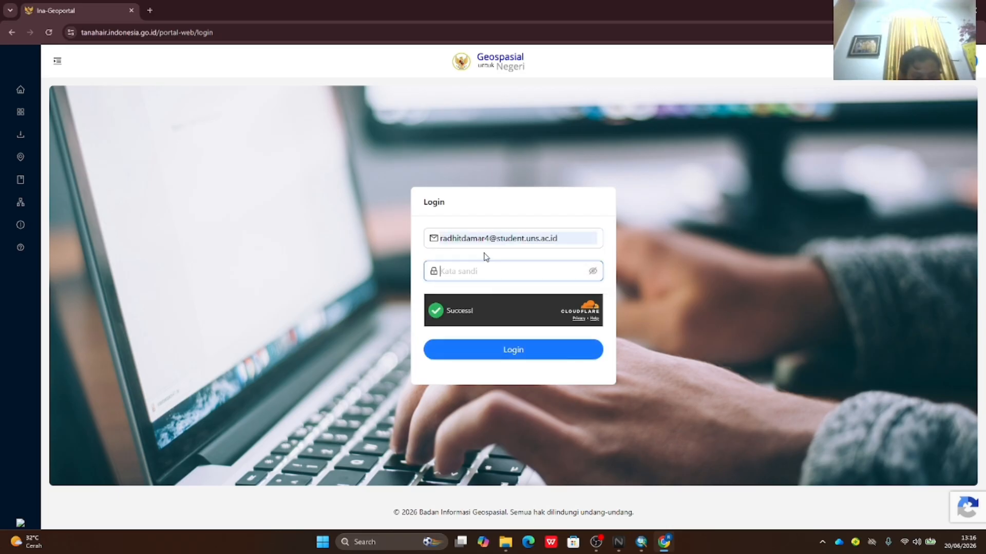
text(*********)
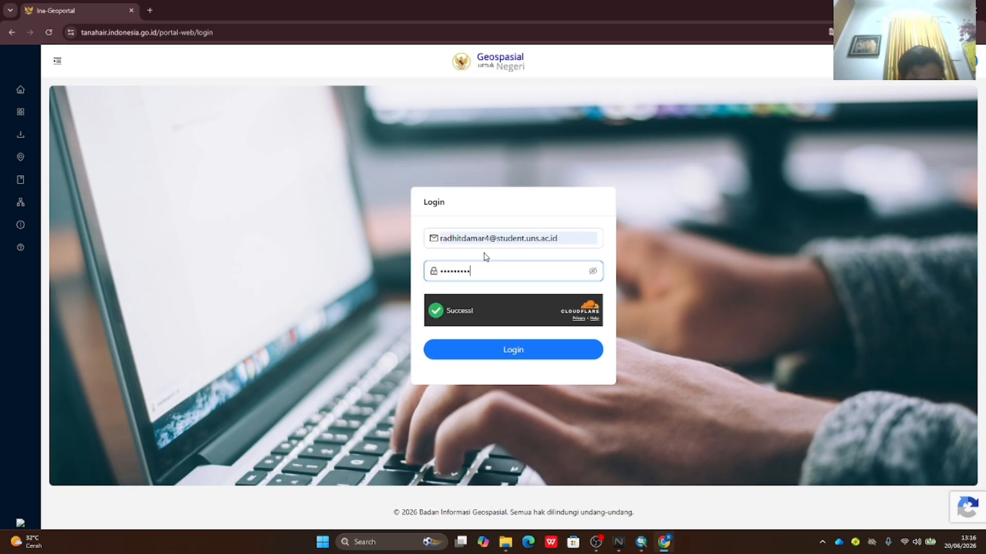
text(****)
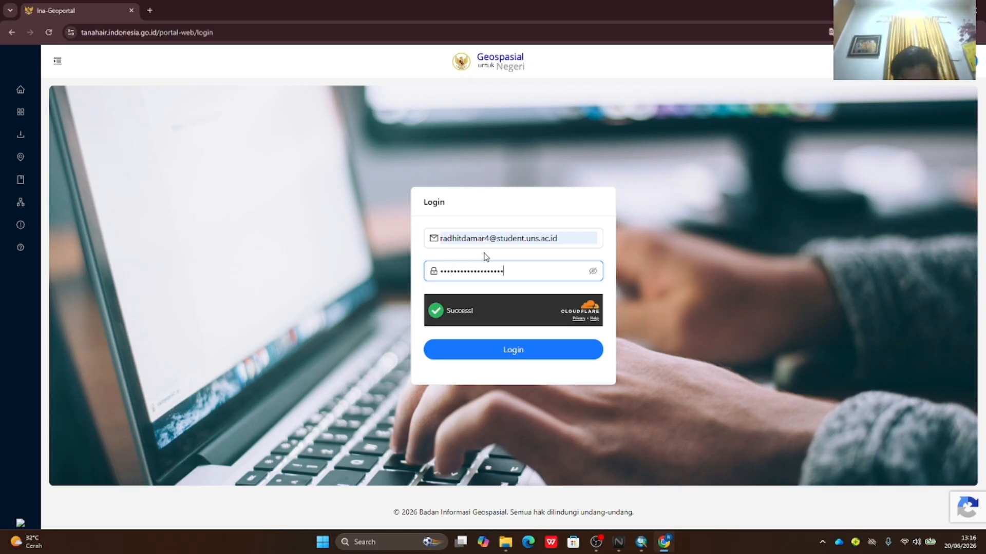
click(551, 356)
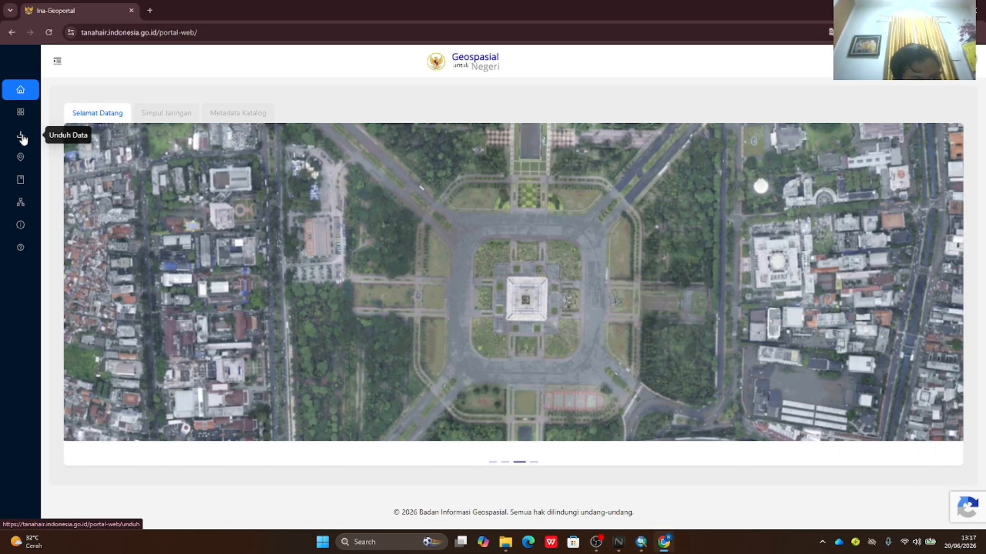
- Go to the data download page and open the Data RBI Cetak 25K download map
click(21, 136)
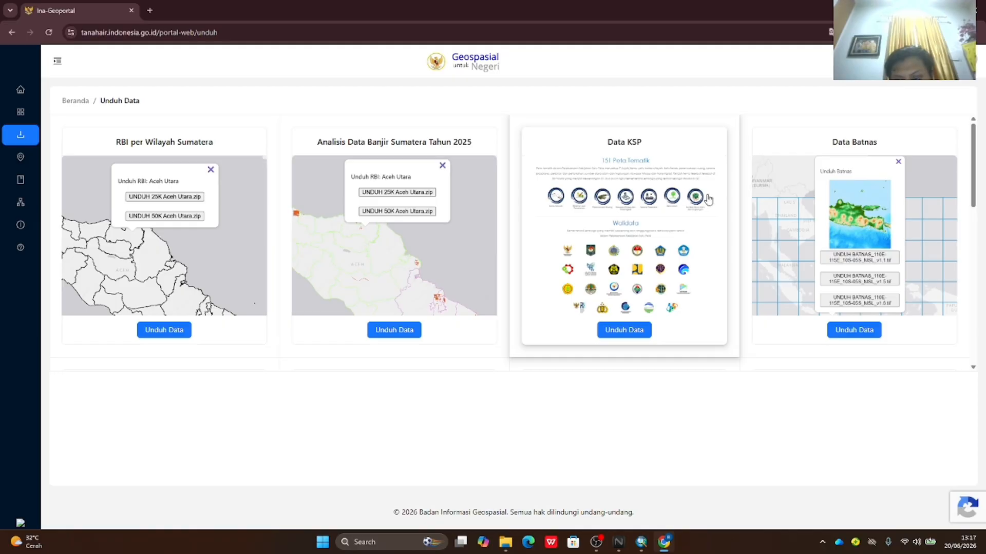
scroll(688, 195, down, 3)
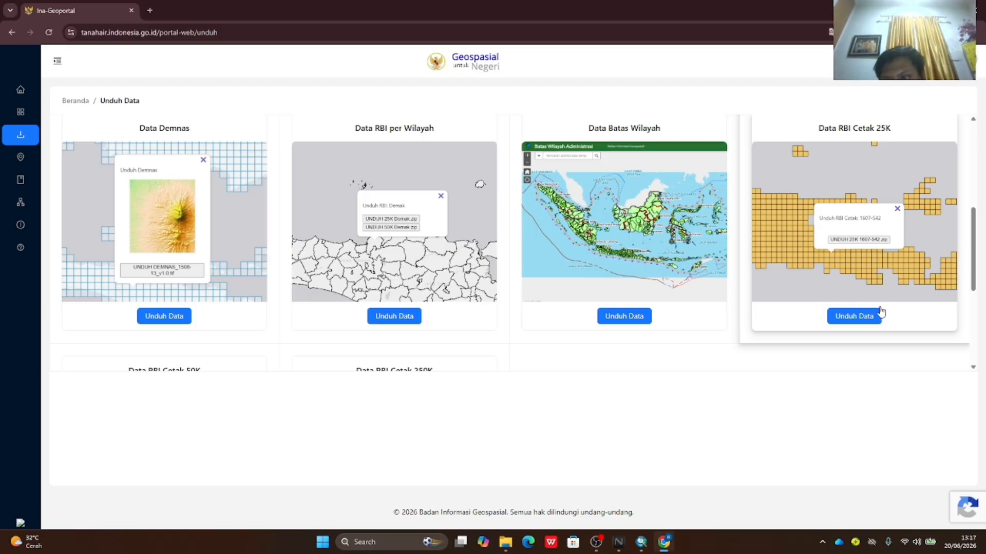
click(854, 317)
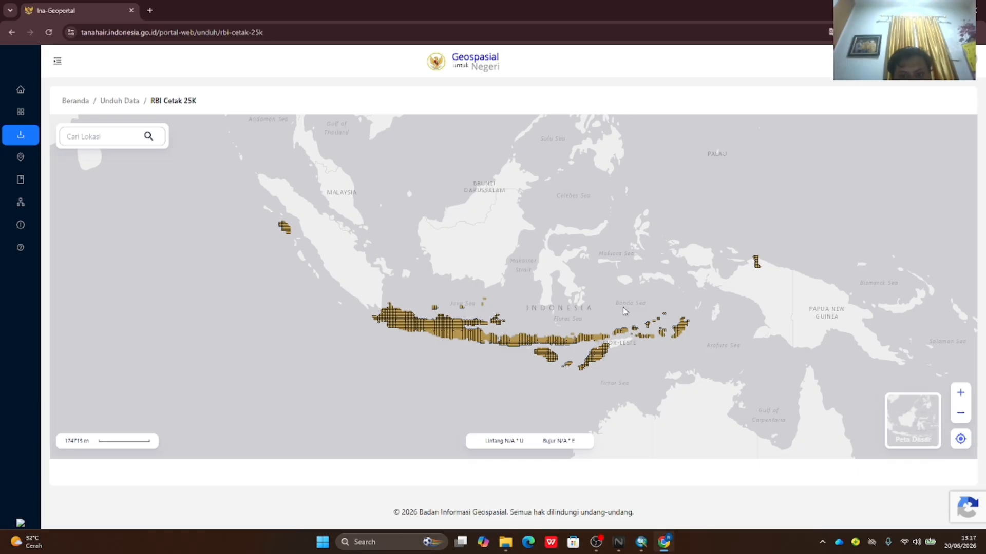
- Search the map for 'karanggede boyo' and jump to Karanggede, Boyolali
click(73, 135)
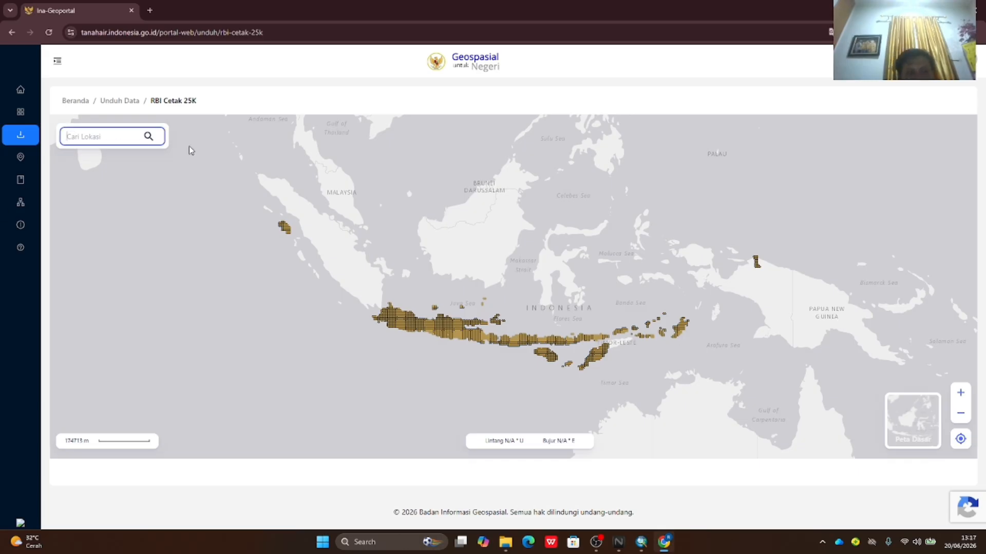
text(kara)
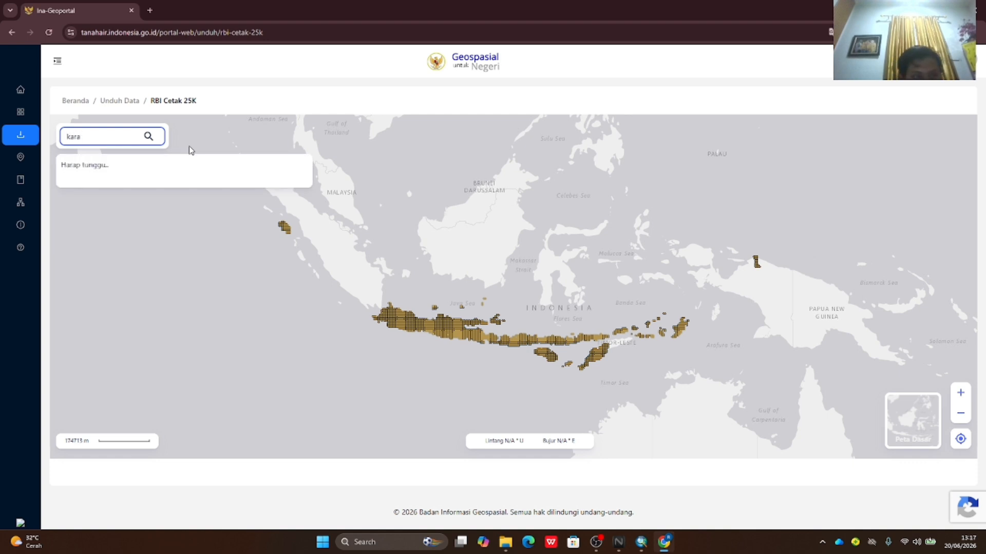
text(ngg)
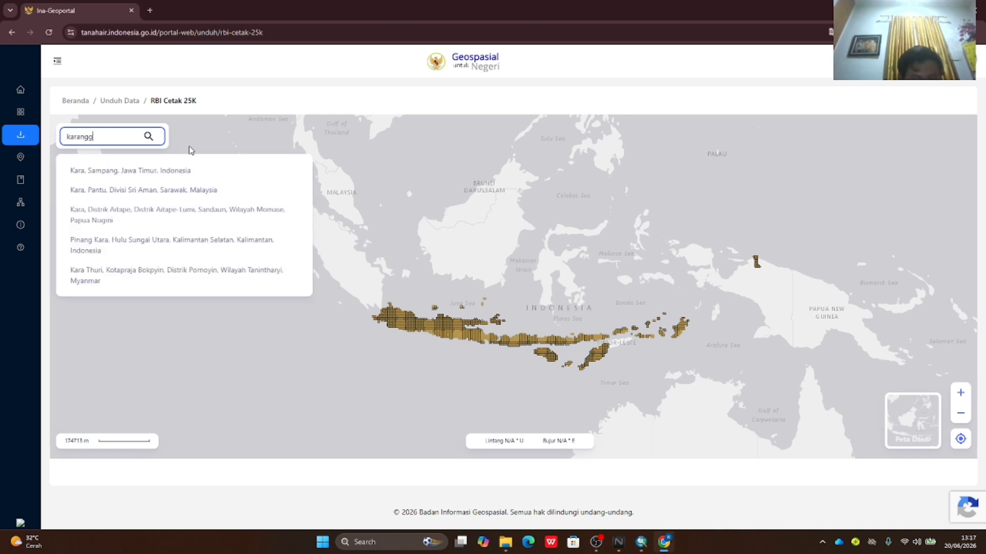
text(ede b)
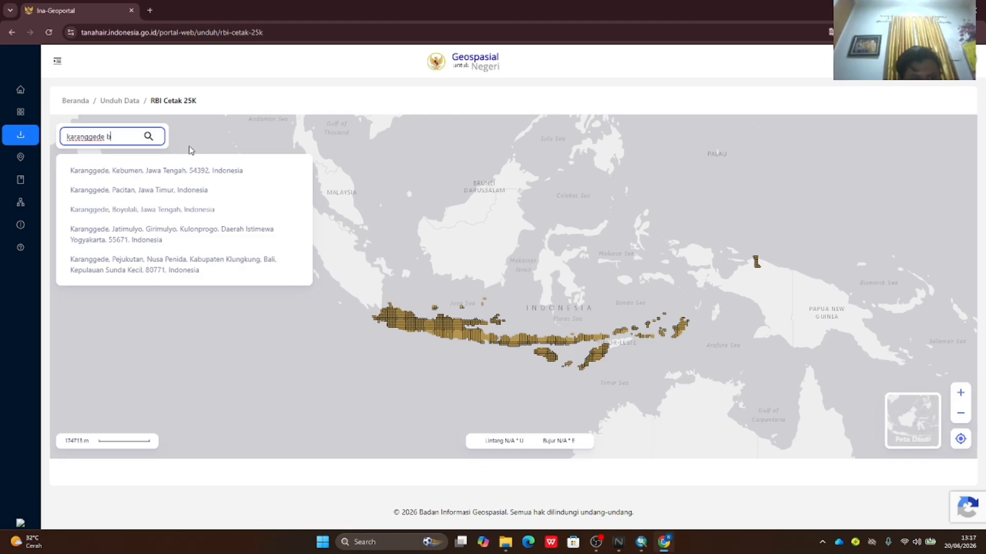
text(oyo)
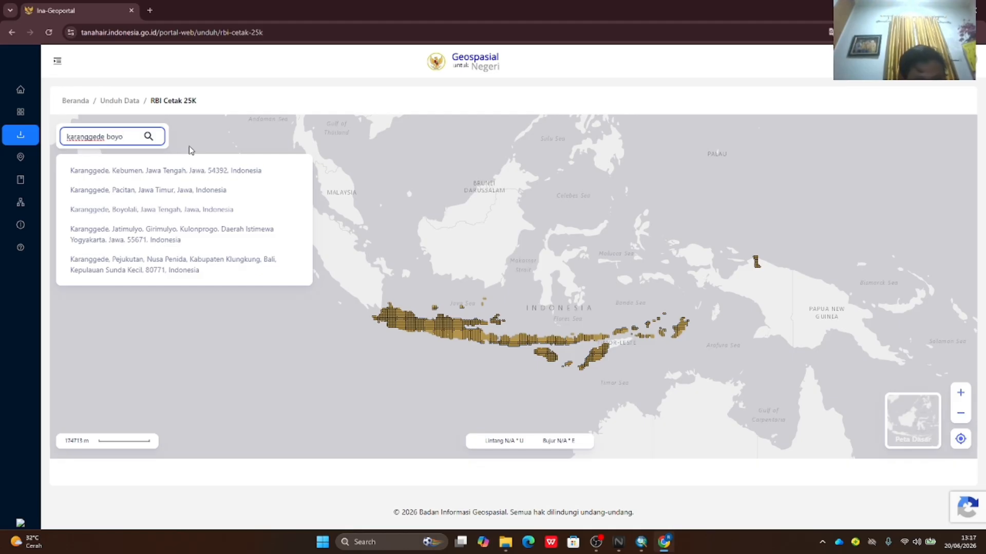
click(164, 216)
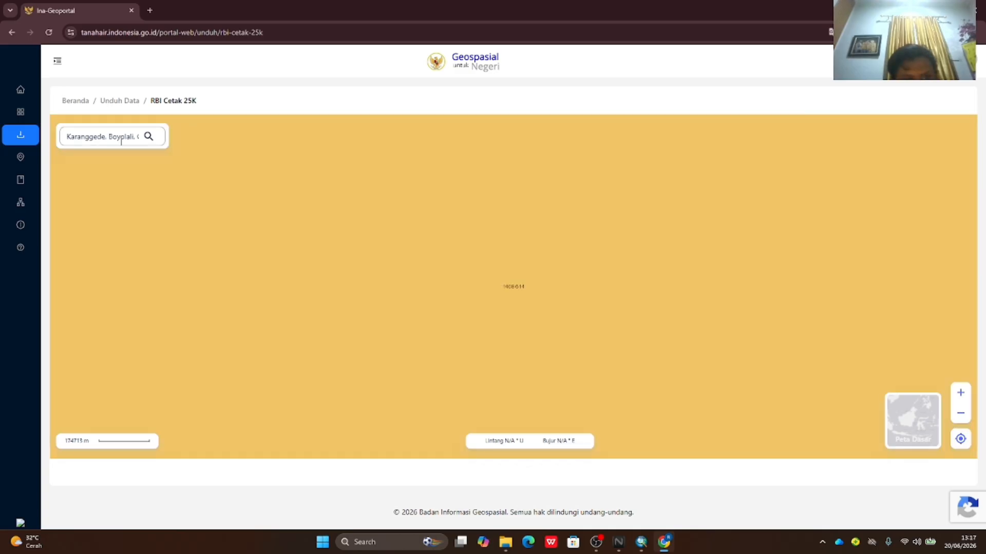
- Zoom out and bring up the download offer for sheet 1408-614
scroll(520, 307, down, 2)
scroll(554, 355, down, 2)
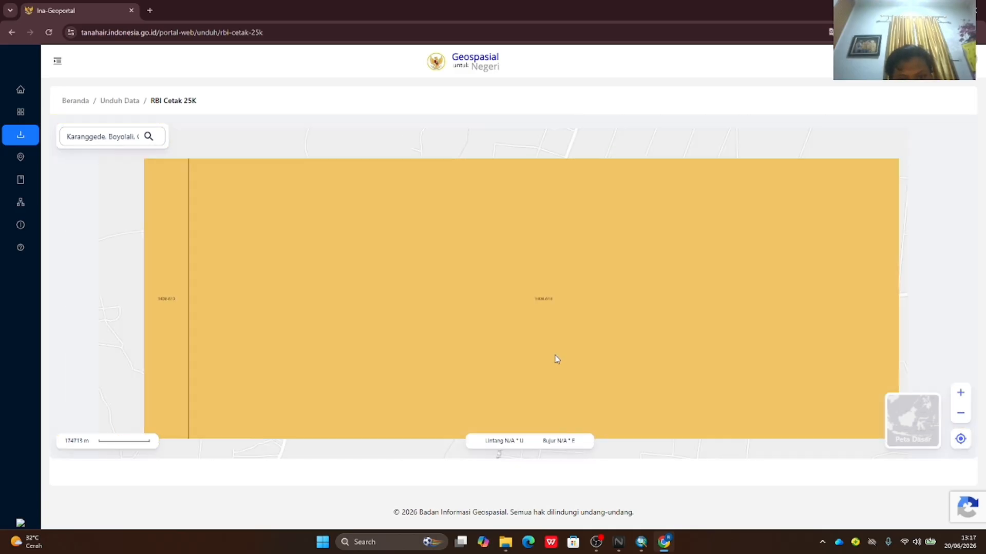
scroll(523, 354, down, 2)
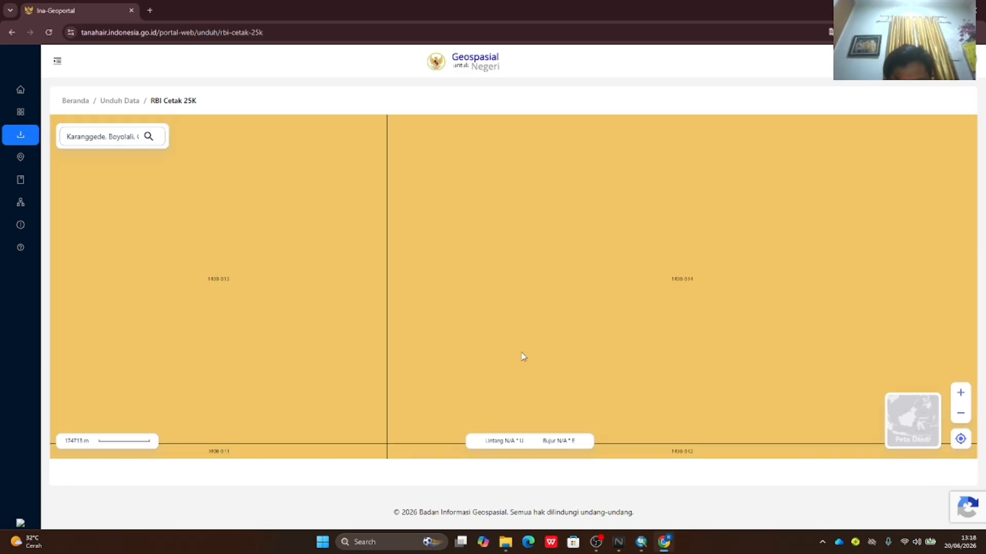
scroll(643, 408, down, 2)
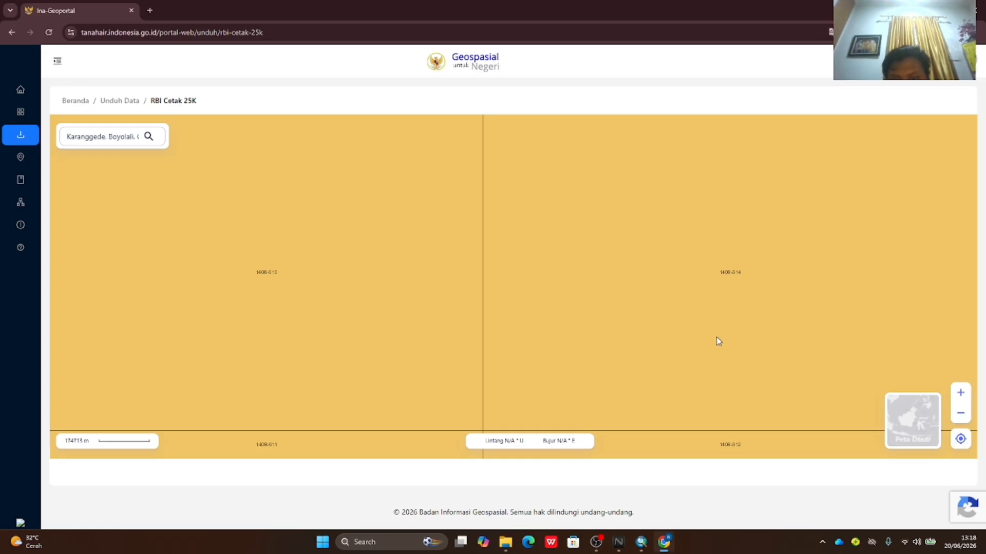
click(785, 286)
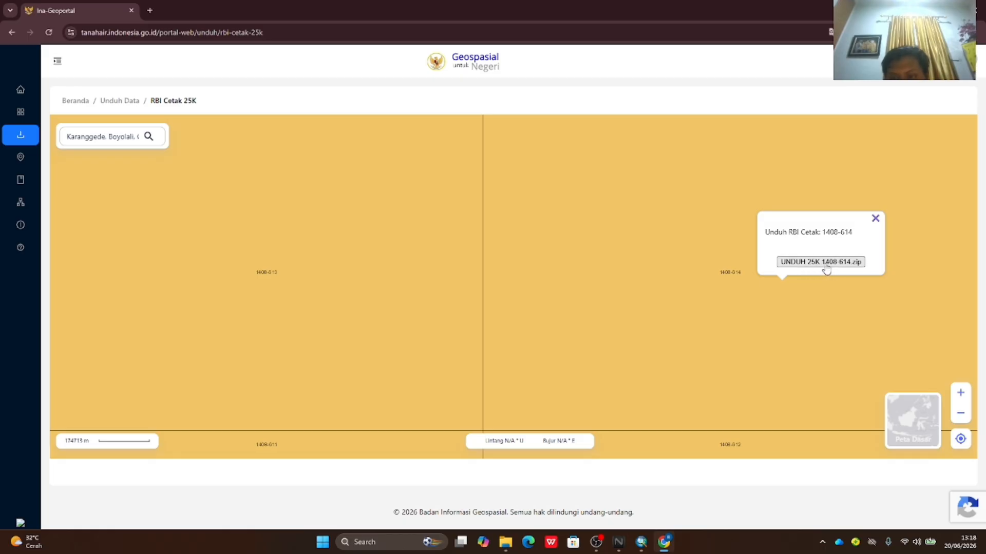
- Close the 1408-614 and 1408-612 download popups, then switch to the untitled ArcMap project
click(874, 218)
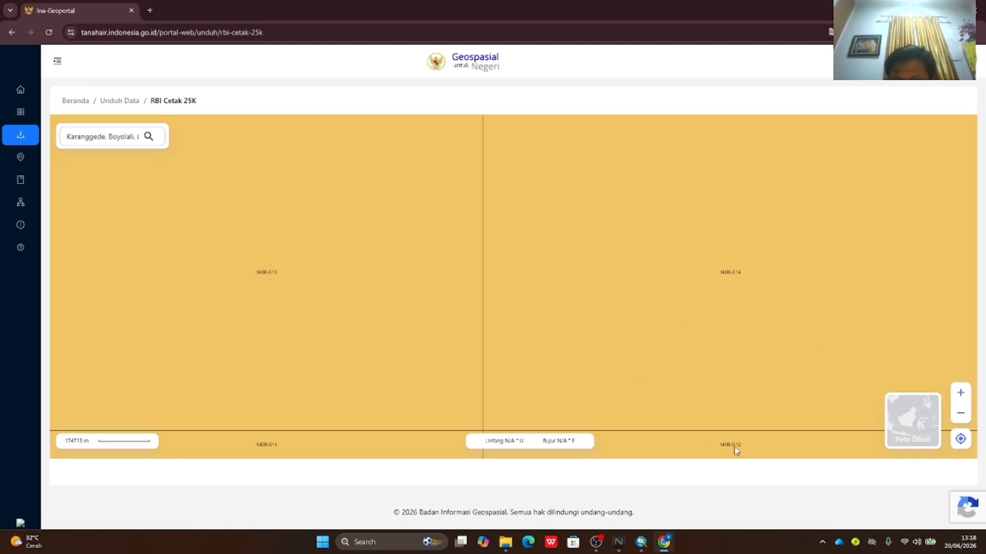
click(754, 447)
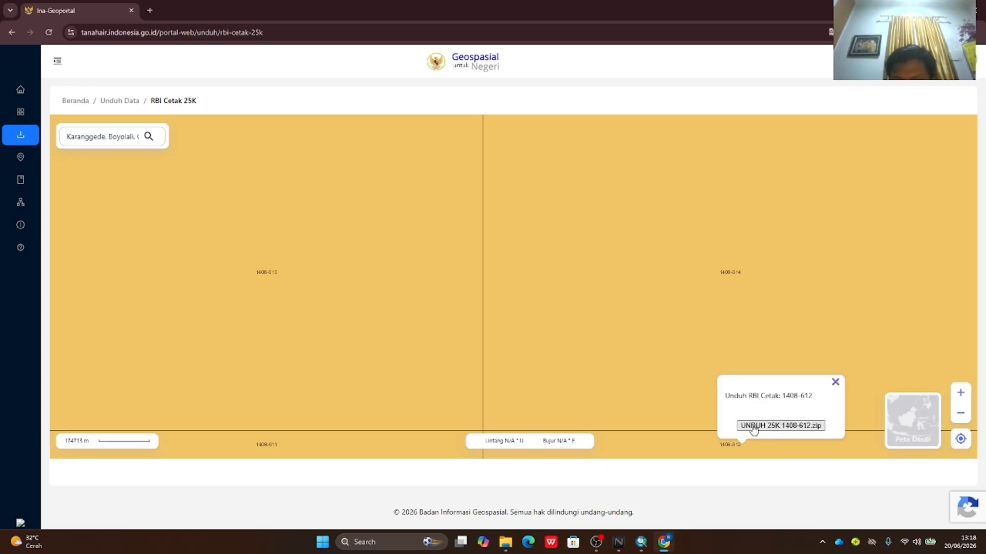
click(836, 382)
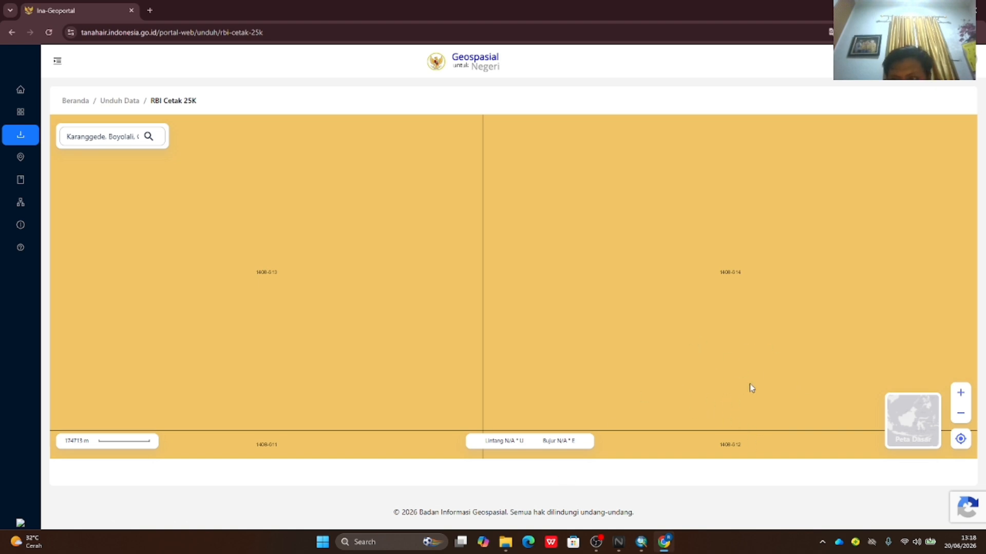
mouse_move(643, 547)
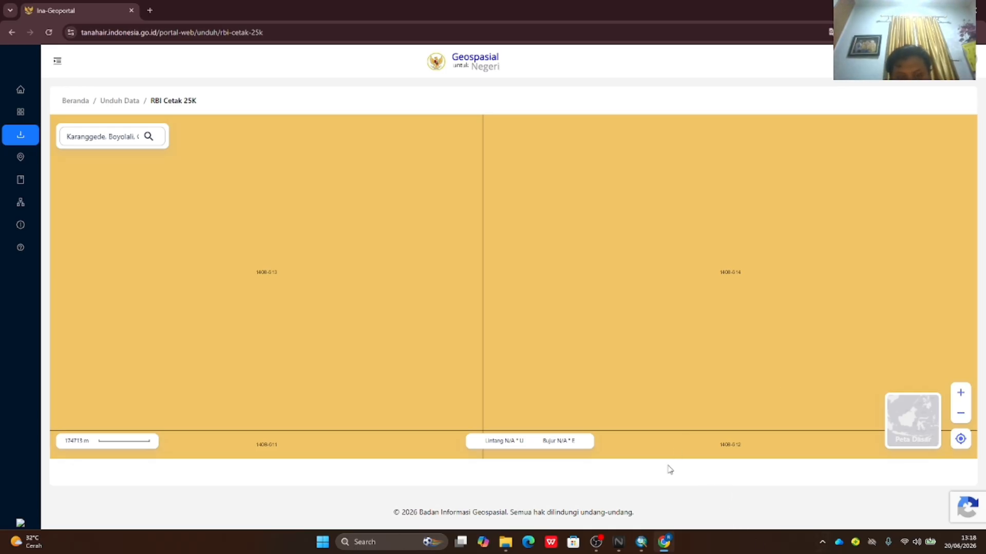
click(641, 542)
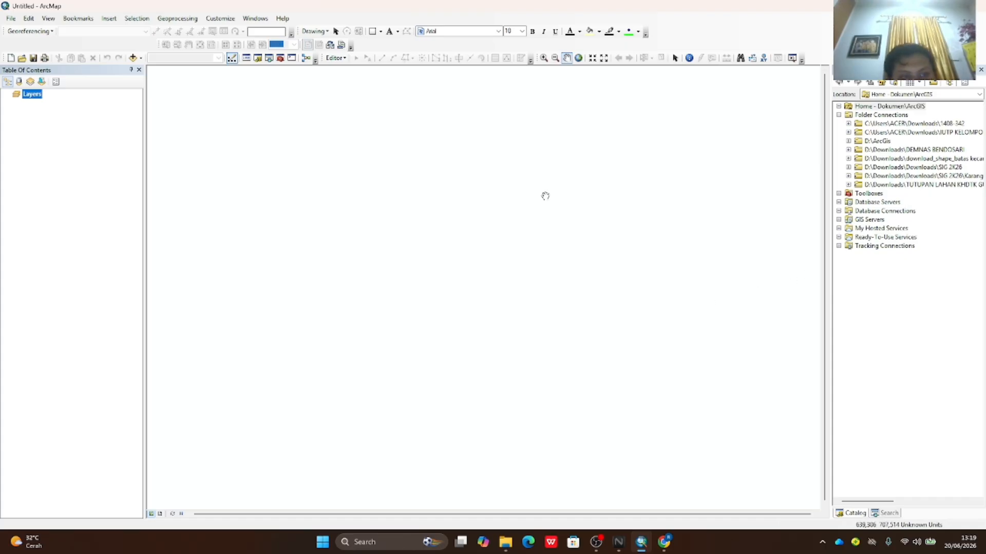
- Set the Layers data frame's coordinate system to Geographic > World > WGS 1984 and apply it
right_click(39, 97)
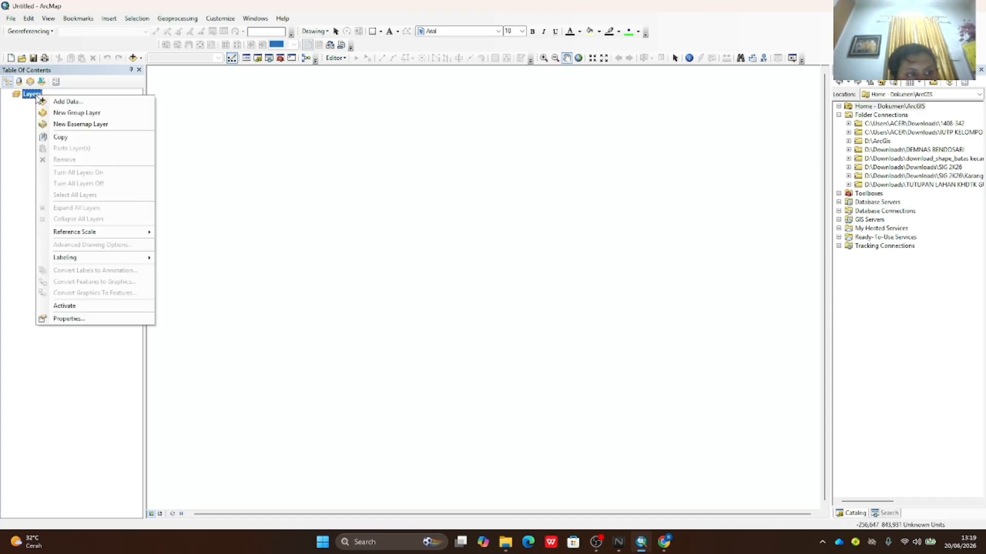
click(281, 151)
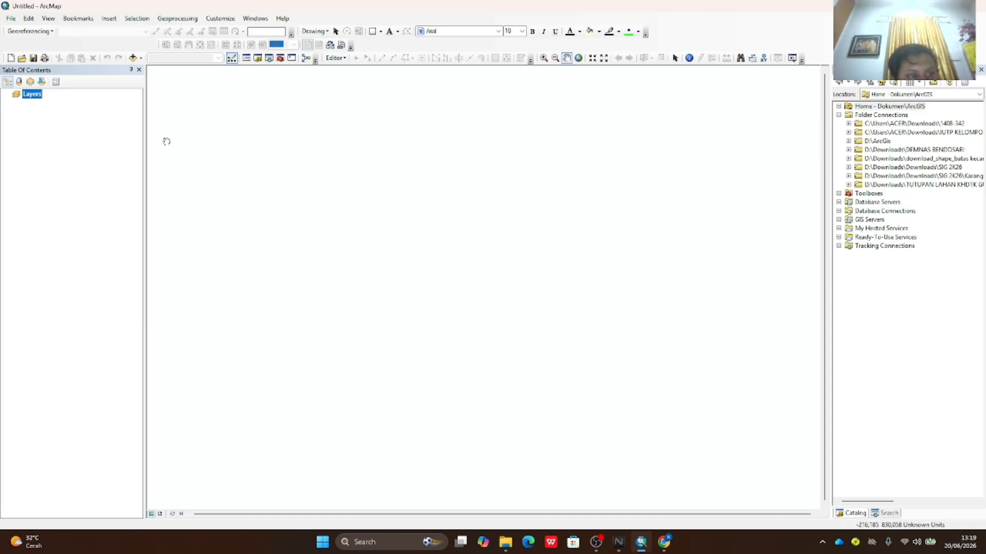
right_click(31, 100)
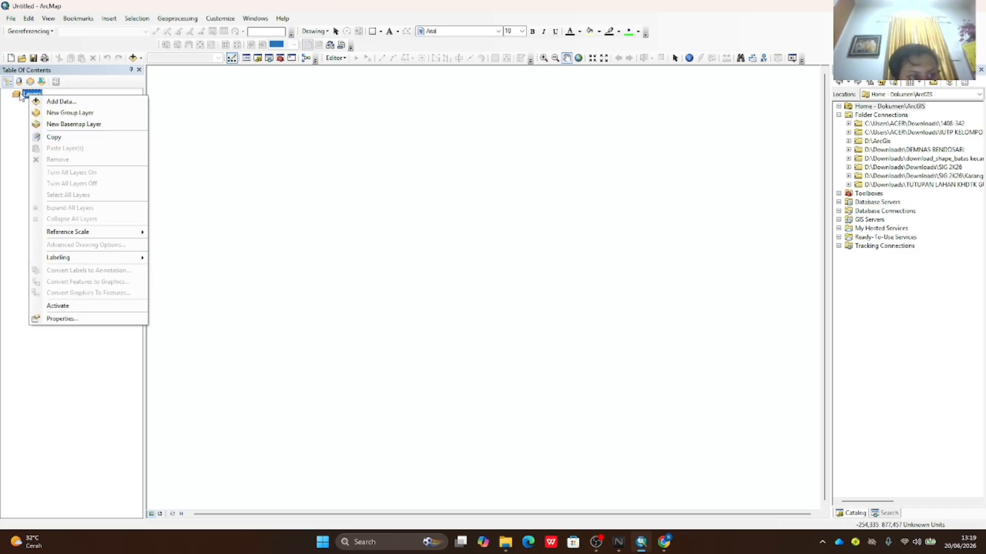
click(60, 319)
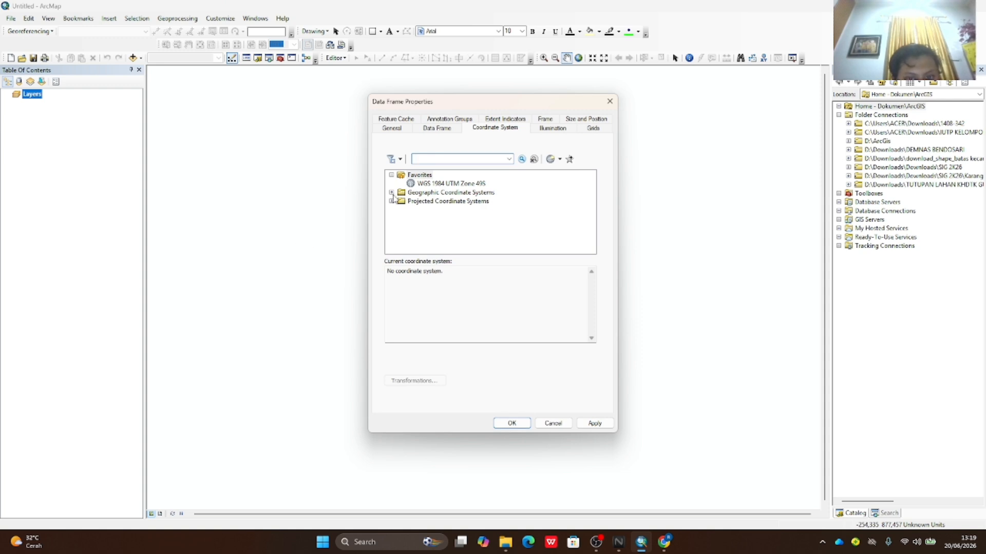
click(392, 202)
scroll(400, 201, down, 1)
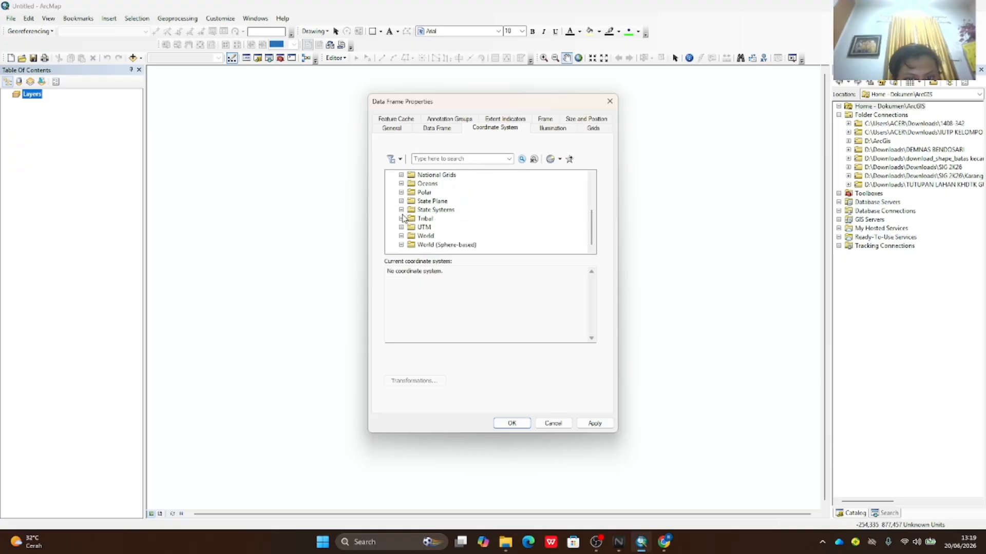
scroll(396, 197, up, 2)
click(391, 193)
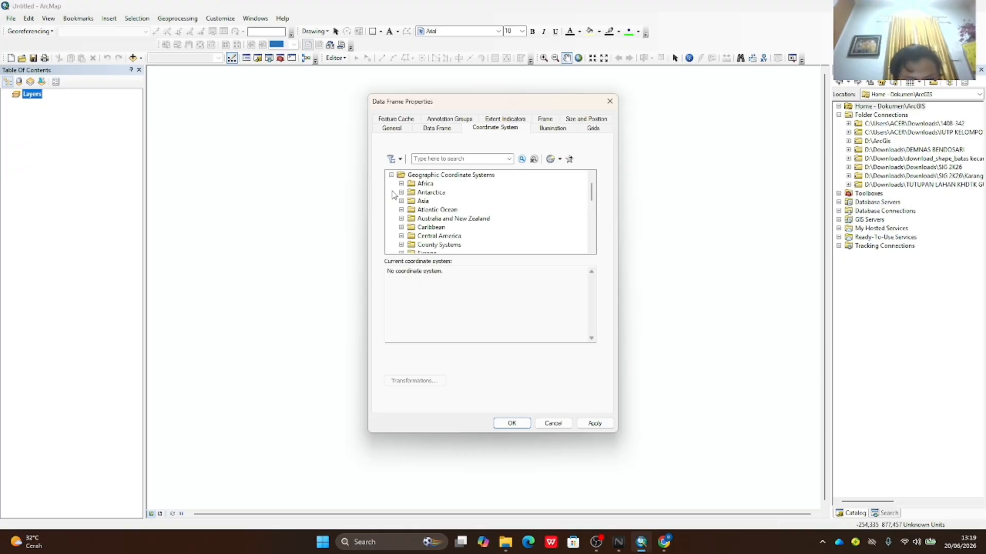
scroll(411, 215, down, 3)
click(401, 237)
scroll(418, 235, down, 5)
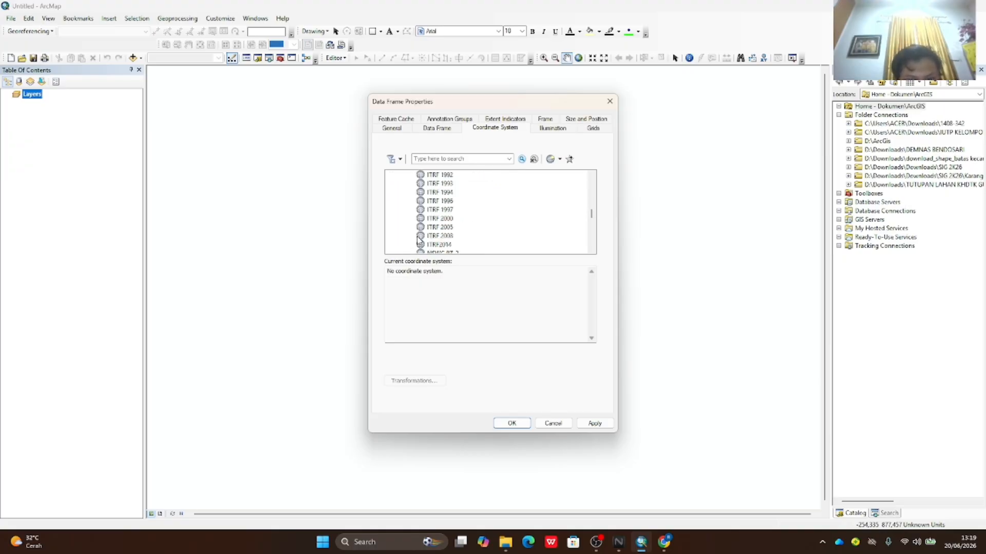
click(440, 228)
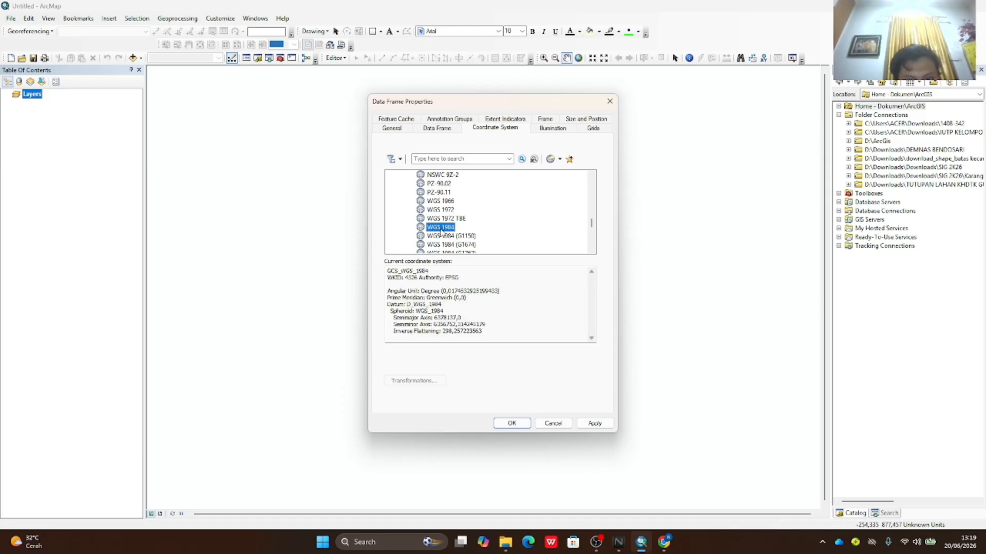
click(595, 426)
click(512, 424)
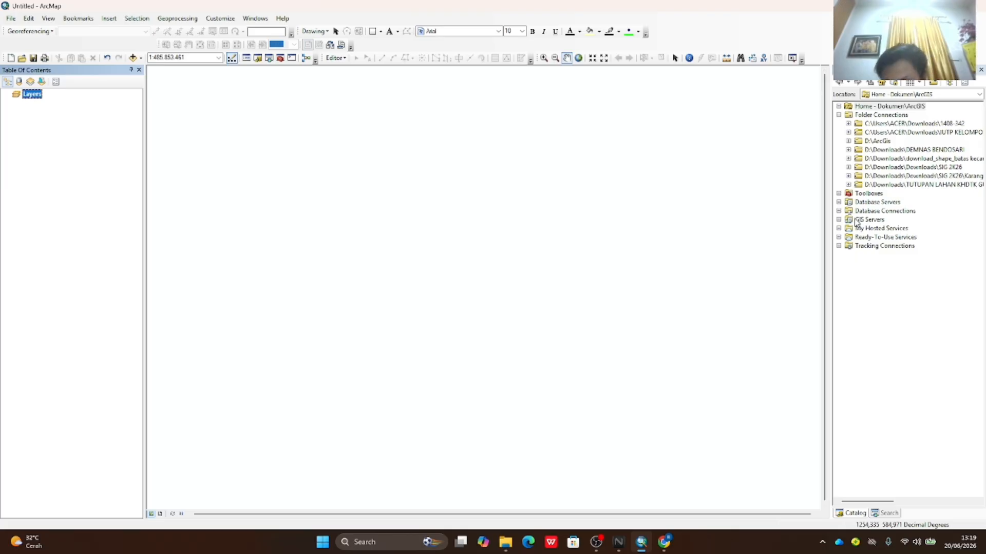
- Drag 1408-612.jpg from SIG 2K26 > Karanggede > Georeferencing & Digitasi onto the map
click(848, 167)
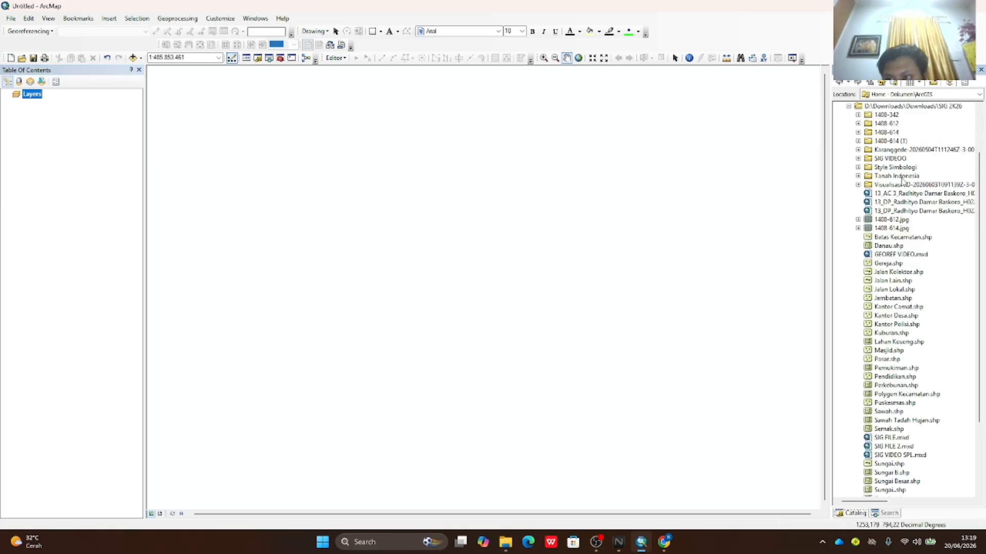
click(858, 150)
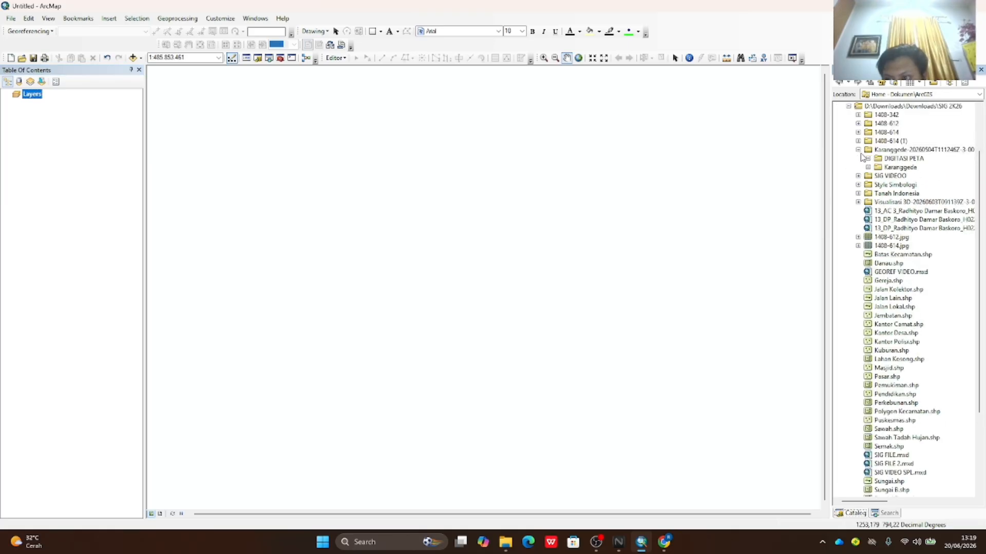
click(867, 167)
click(876, 176)
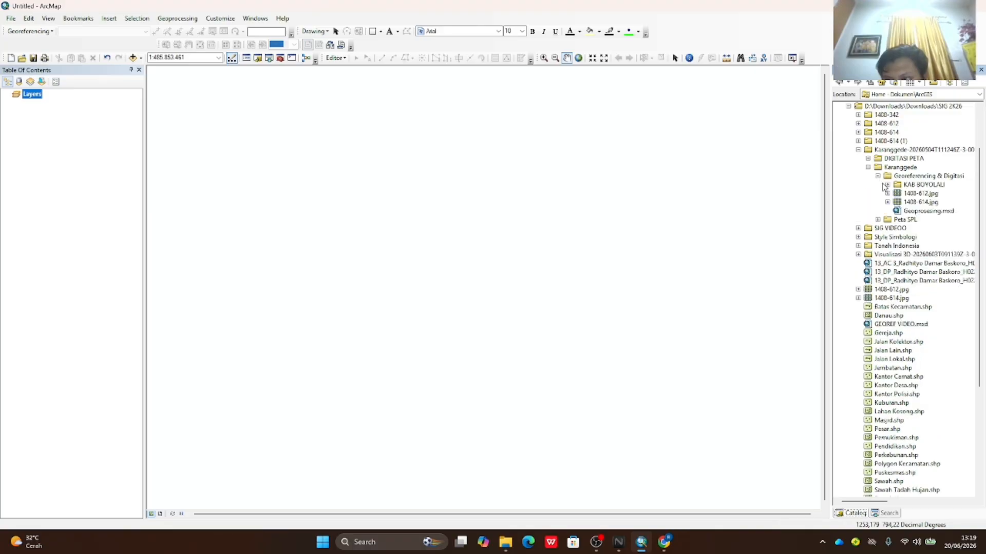
mouse_move(920, 193)
mouse_down()
mouse_move(534, 239)
mouse_move(146, 217)
mouse_move(44, 125)
mouse_up()
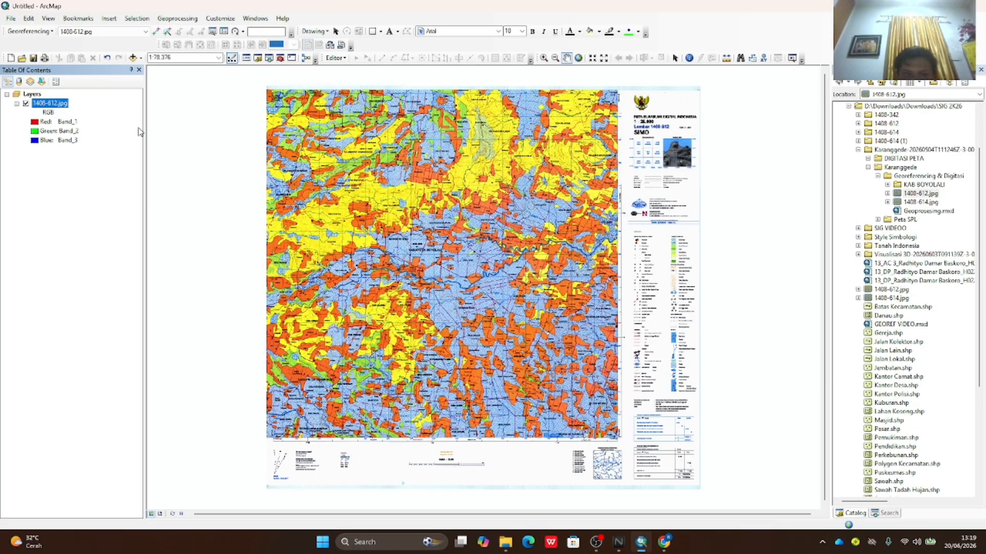
click(140, 58)
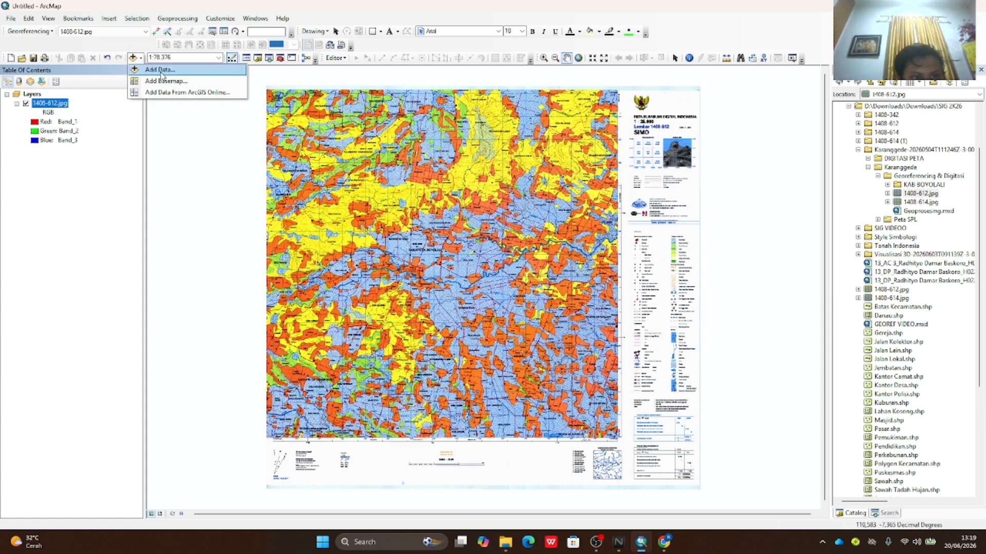
click(159, 69)
drag(448, 225, 410, 226)
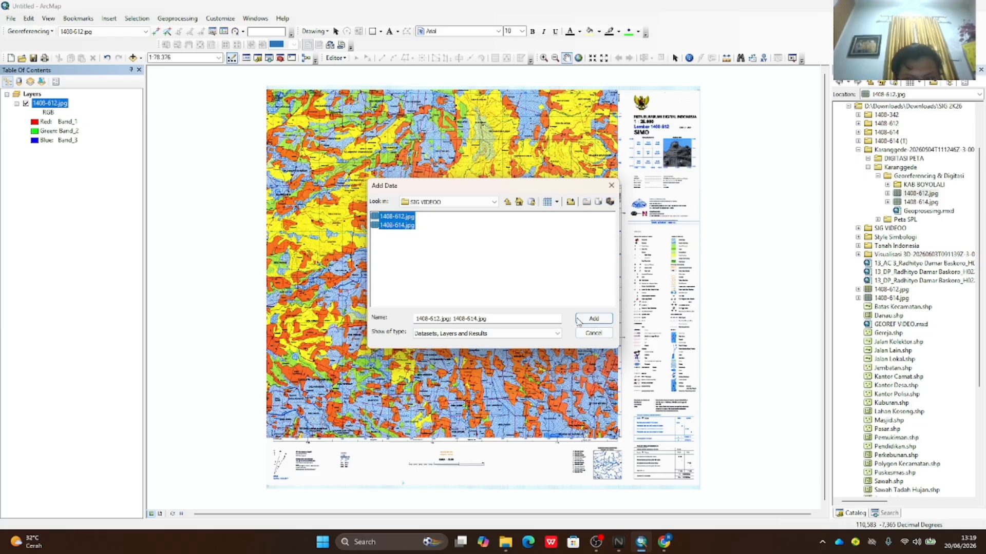
click(594, 333)
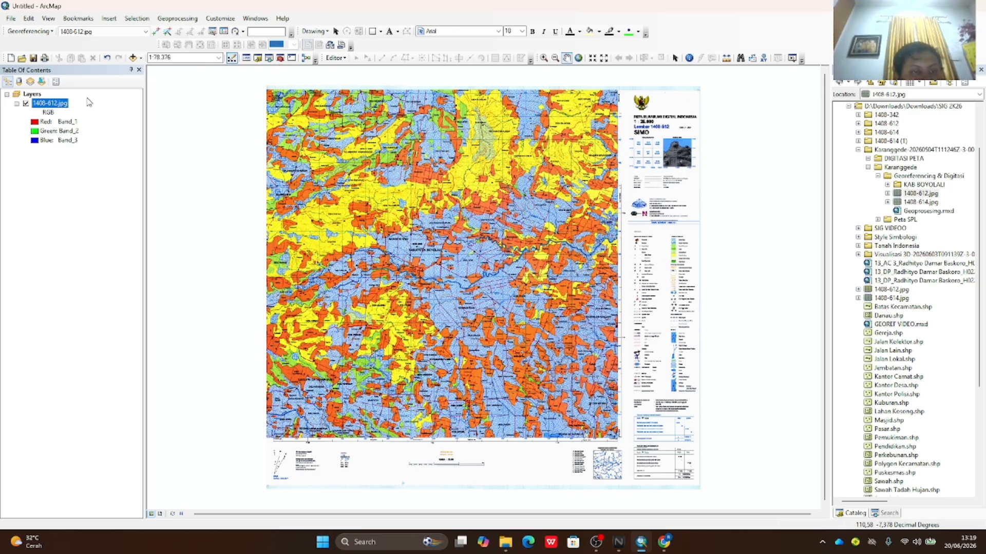
- Delete every control-point link in the georeferencing link table
click(223, 32)
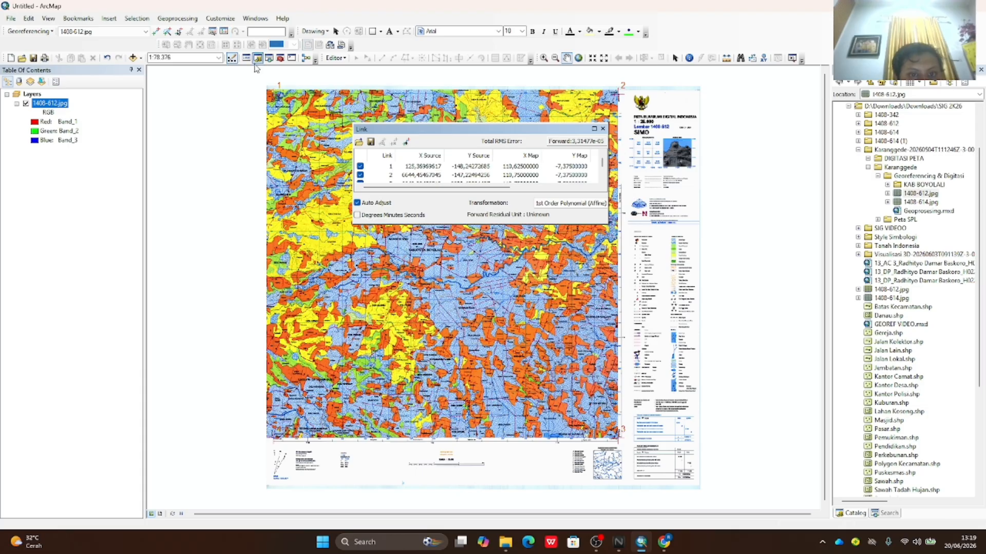
click(422, 167)
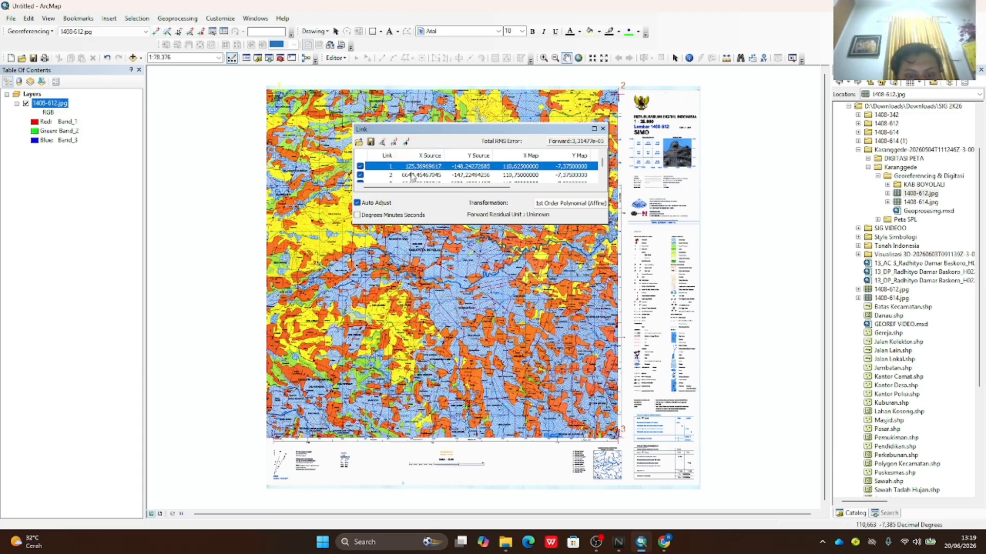
click(410, 176)
click(409, 168)
click(414, 175)
click(413, 167)
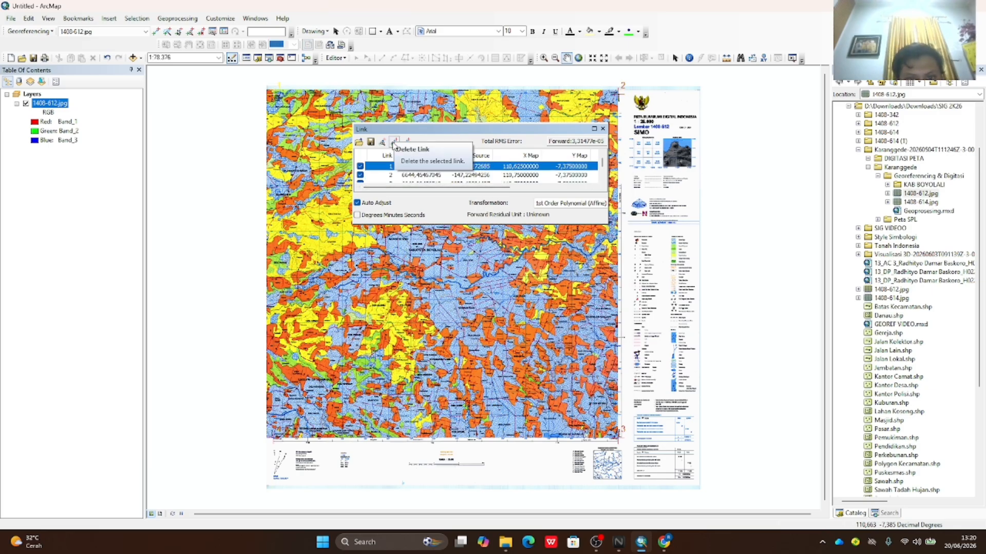
click(381, 143)
click(404, 168)
click(394, 143)
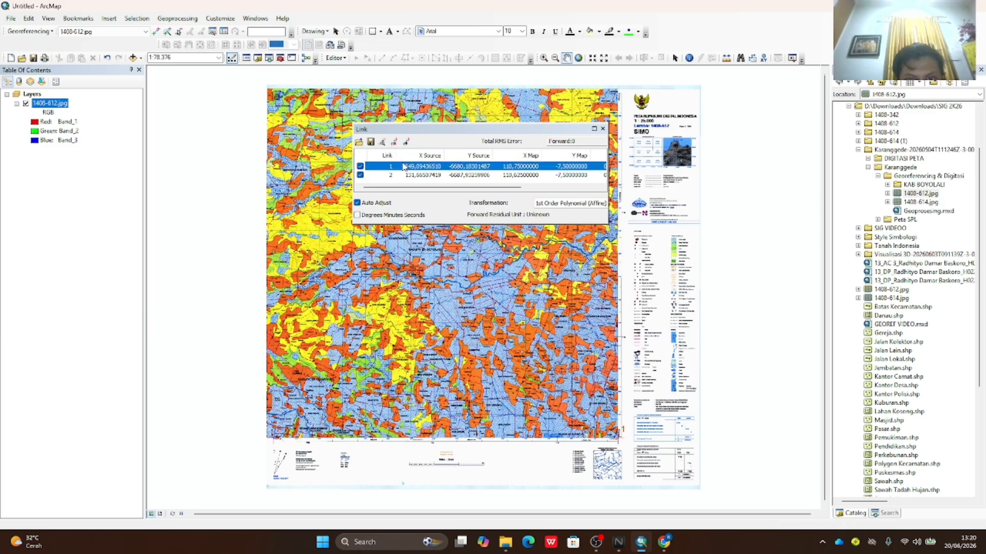
click(395, 142)
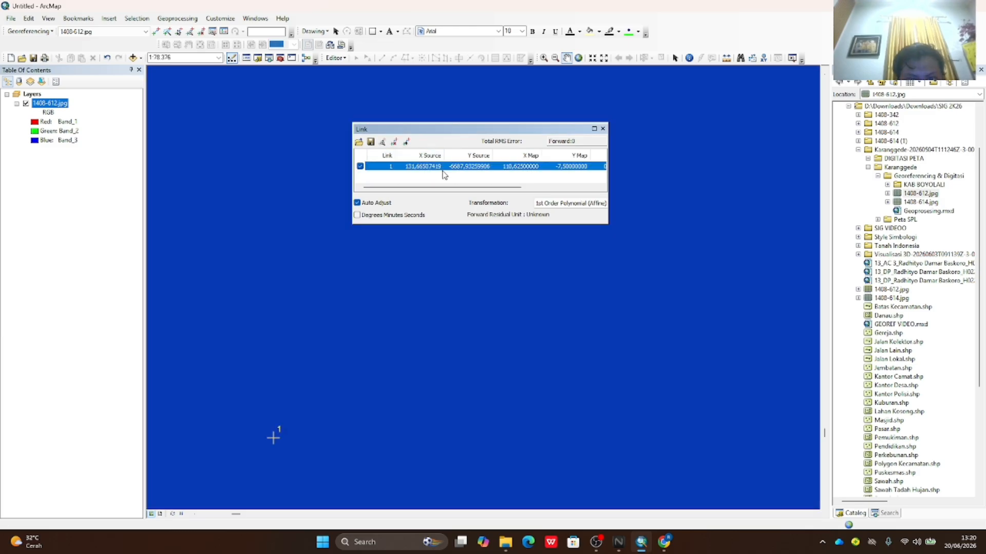
click(430, 171)
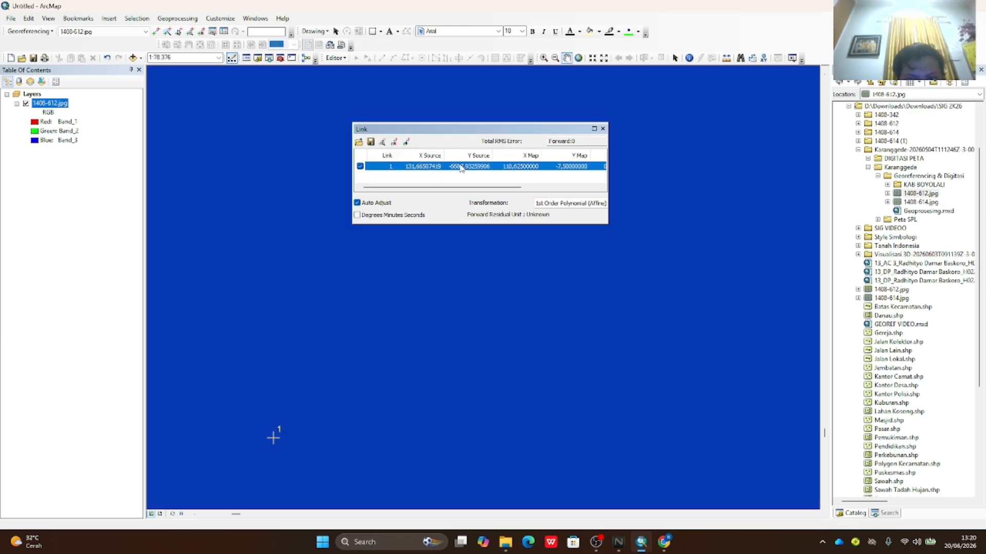
click(395, 143)
- Close the empty link table and zoom to the full extent of 1408-612.jpg
right_click(59, 105)
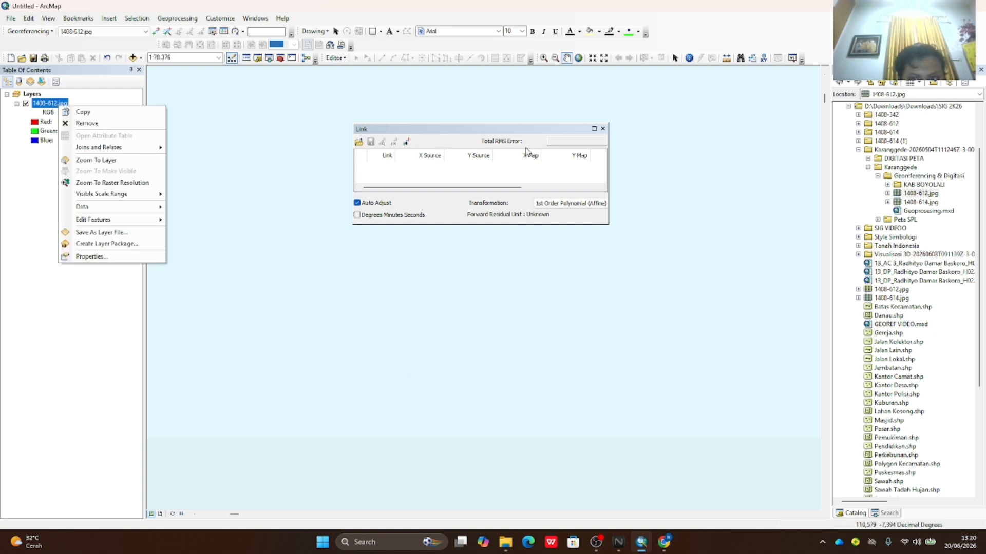
click(602, 129)
right_click(65, 105)
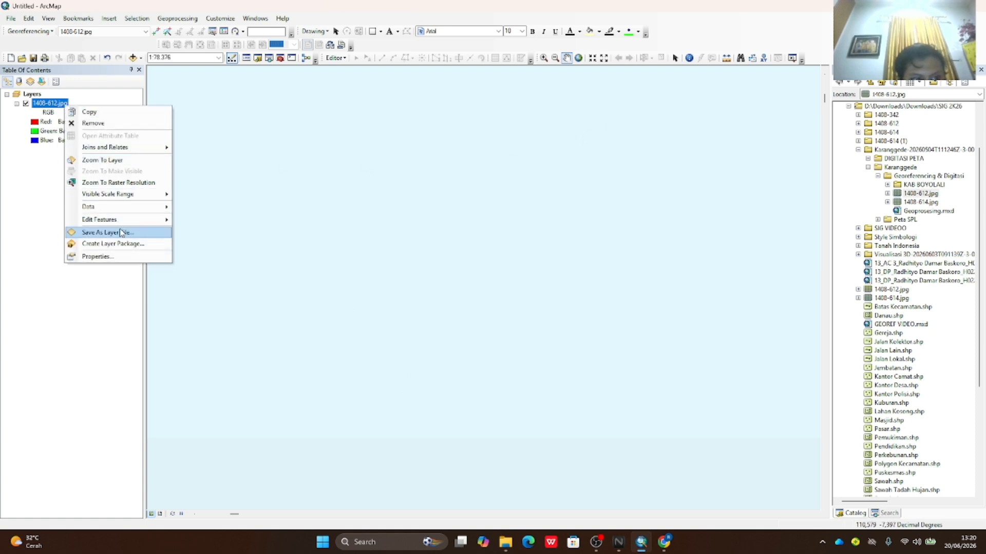
click(112, 160)
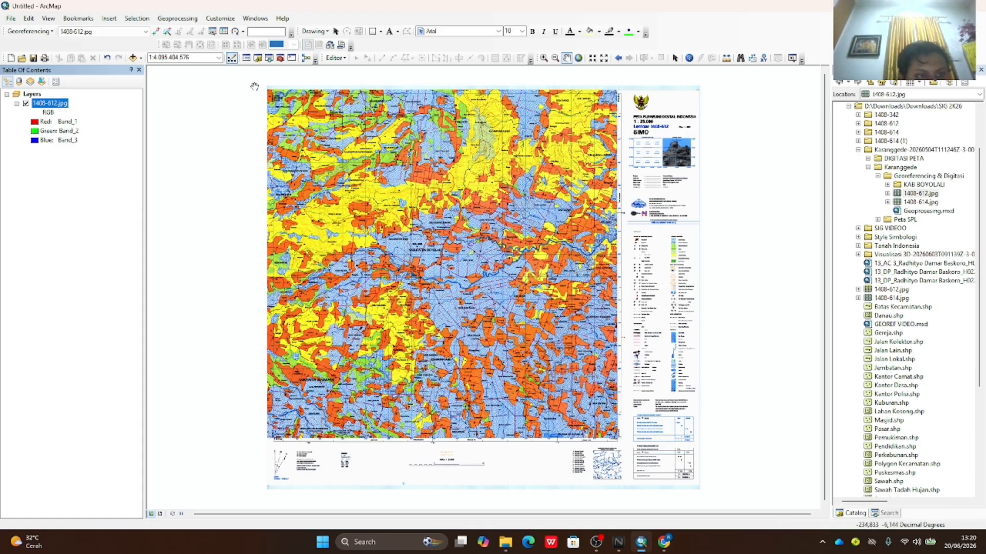
- Keep 1408-612.jpg as the georeferencing layer, activate Add Control Points, and zoom to the DESA MUNCAR corner
scroll(255, 86, down, 3)
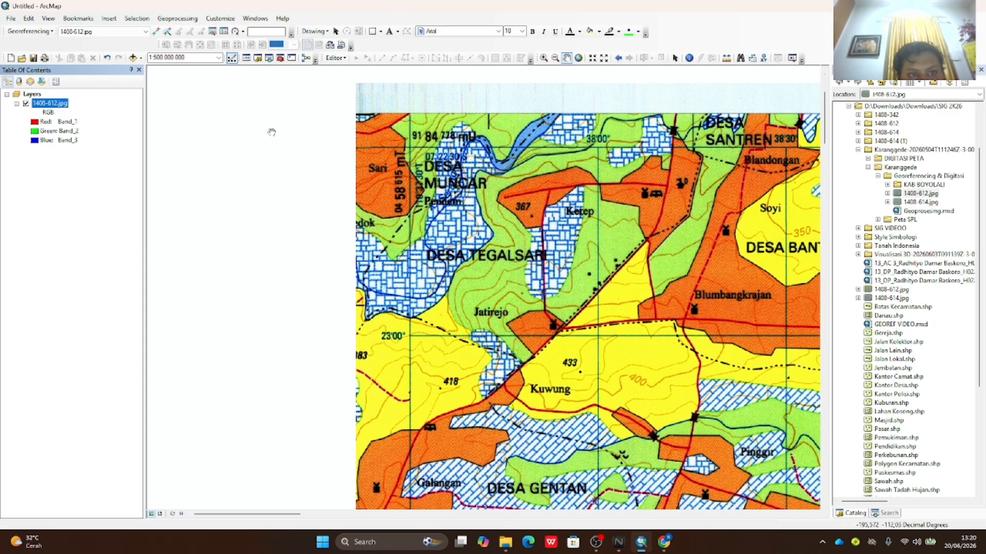
click(139, 33)
click(142, 41)
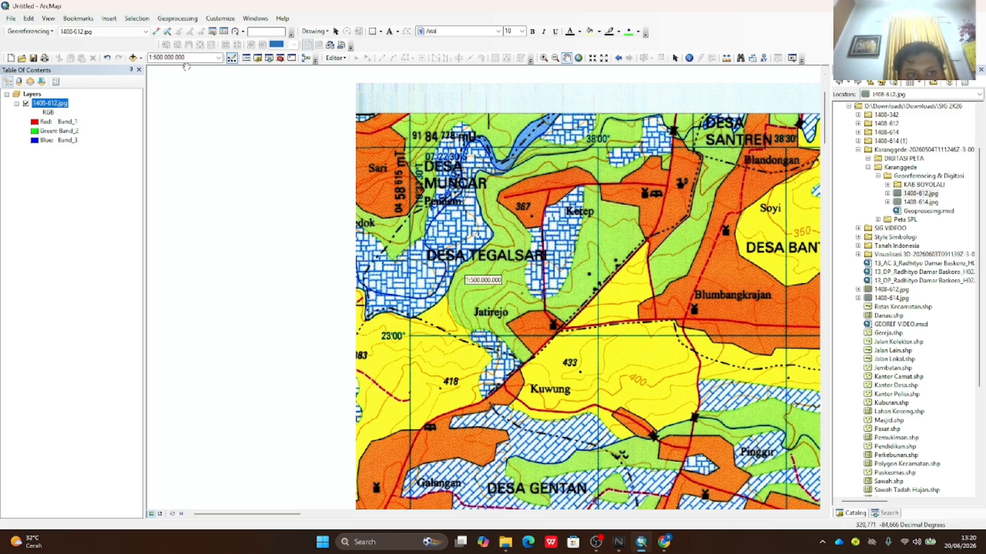
scroll(357, 88, down, 1)
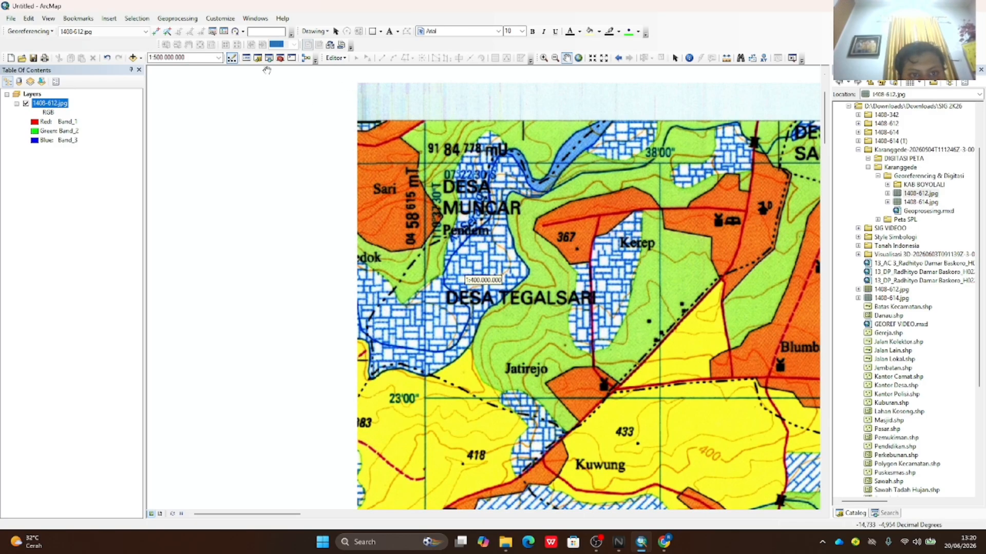
click(156, 32)
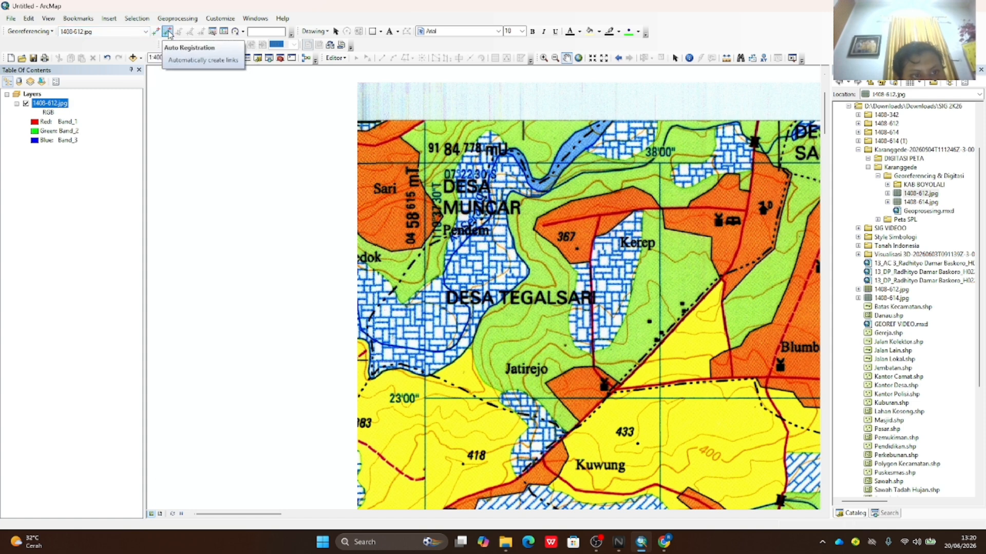
click(155, 32)
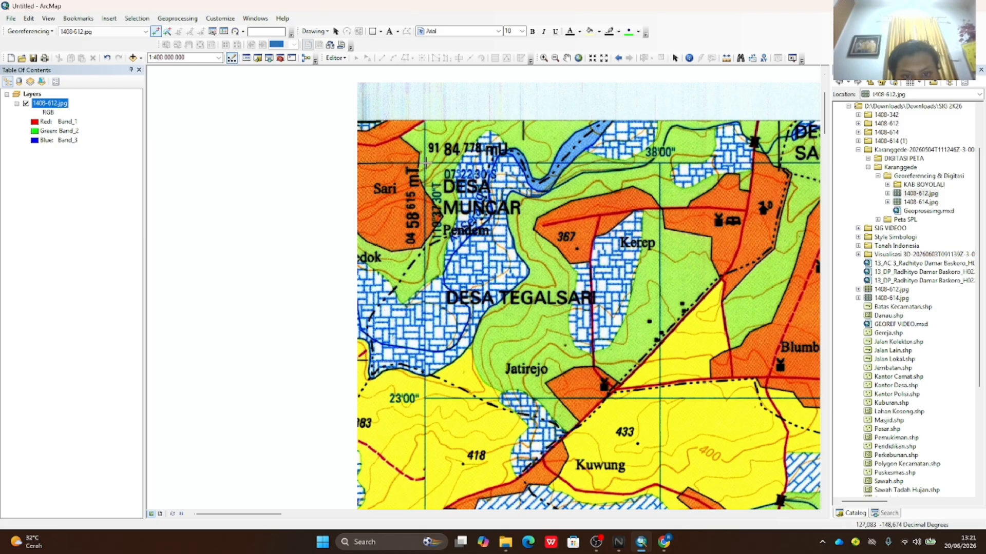
scroll(426, 161, up, 2)
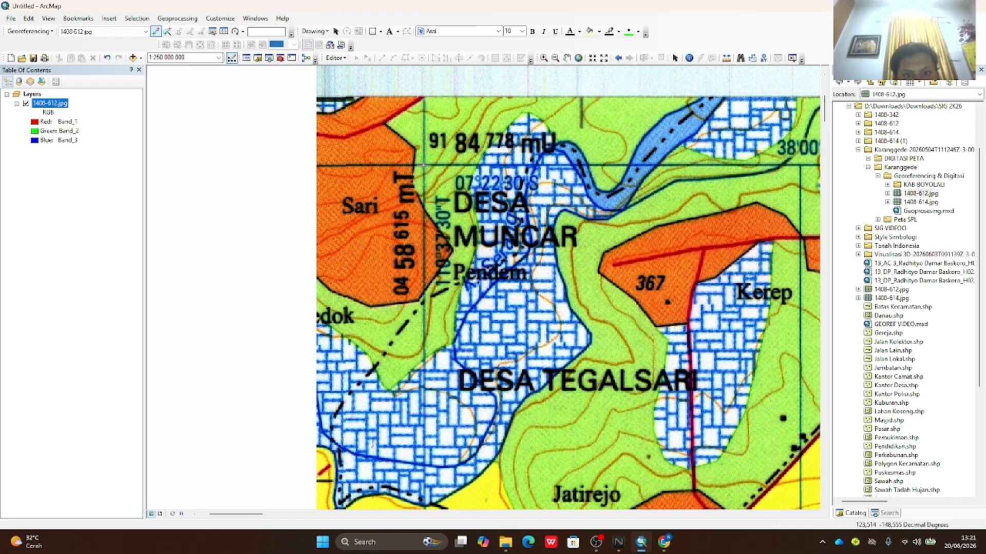
- Open DMS coordinate entry for the control point and enter longitude 110°37'30" E
right_click(424, 164)
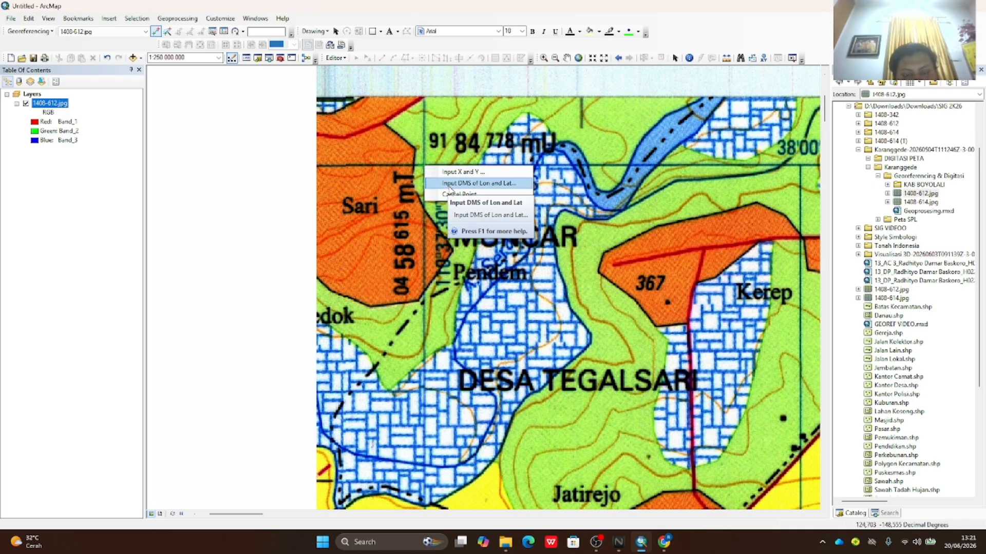
click(449, 185)
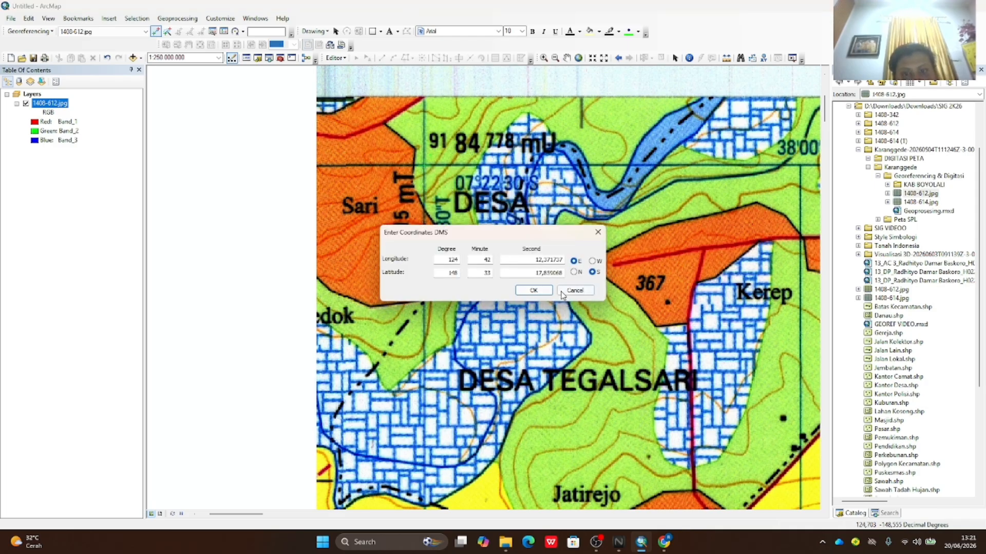
drag(479, 239, 618, 69)
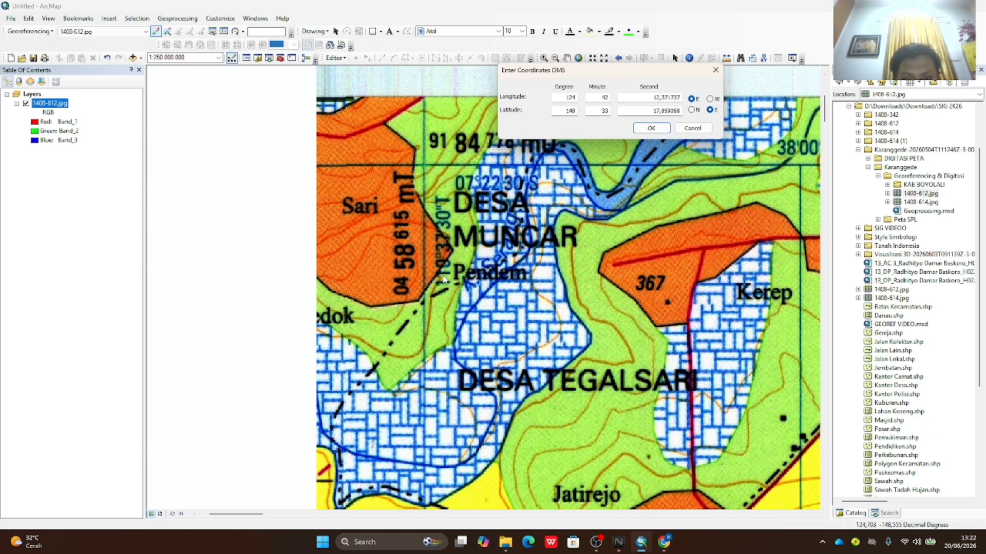
click(567, 95)
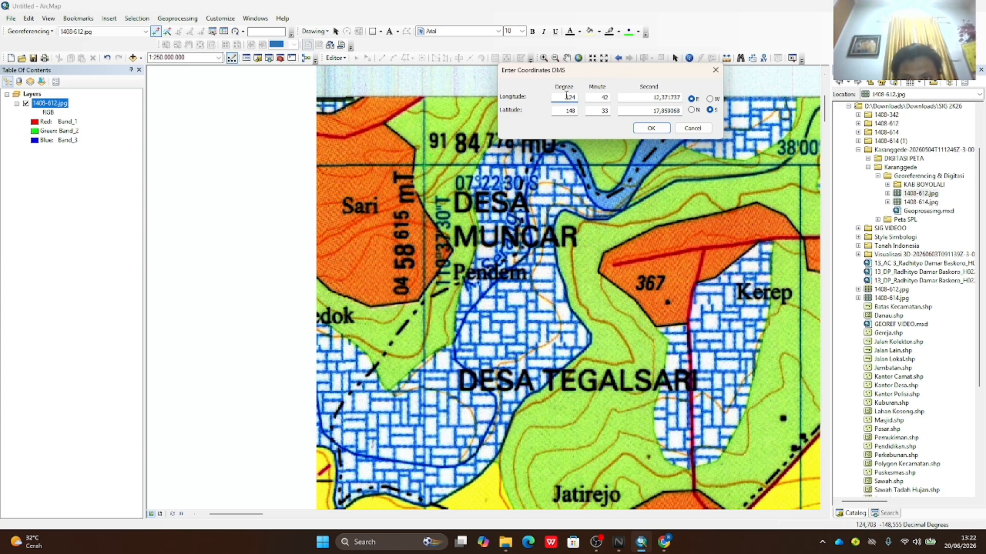
drag(566, 96, 575, 95)
double_click(600, 98)
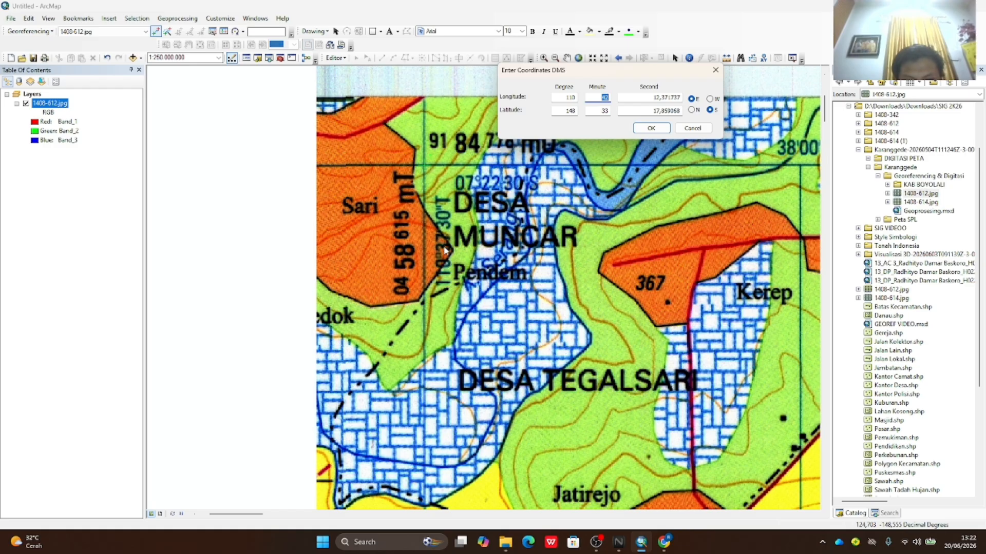
text(37)
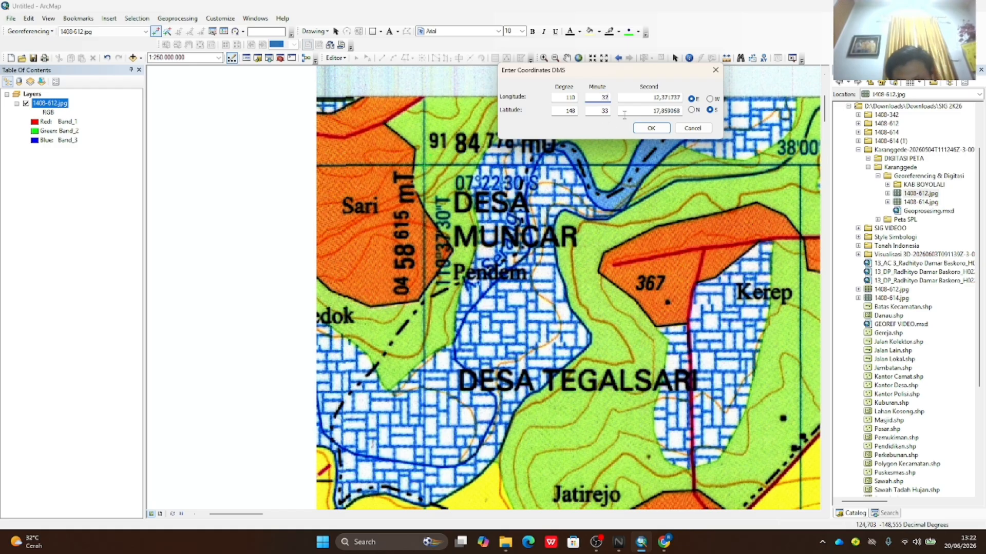
double_click(655, 98)
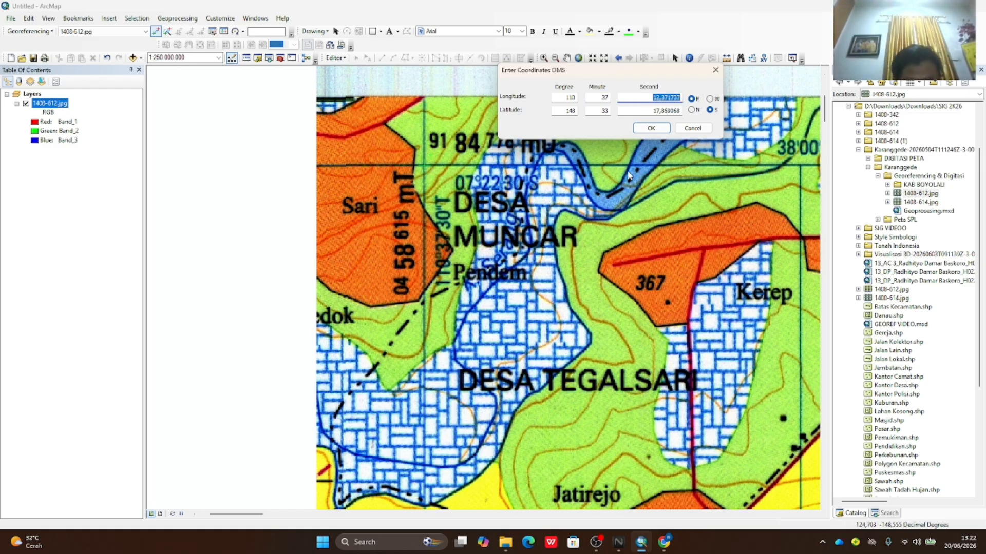
text(30)
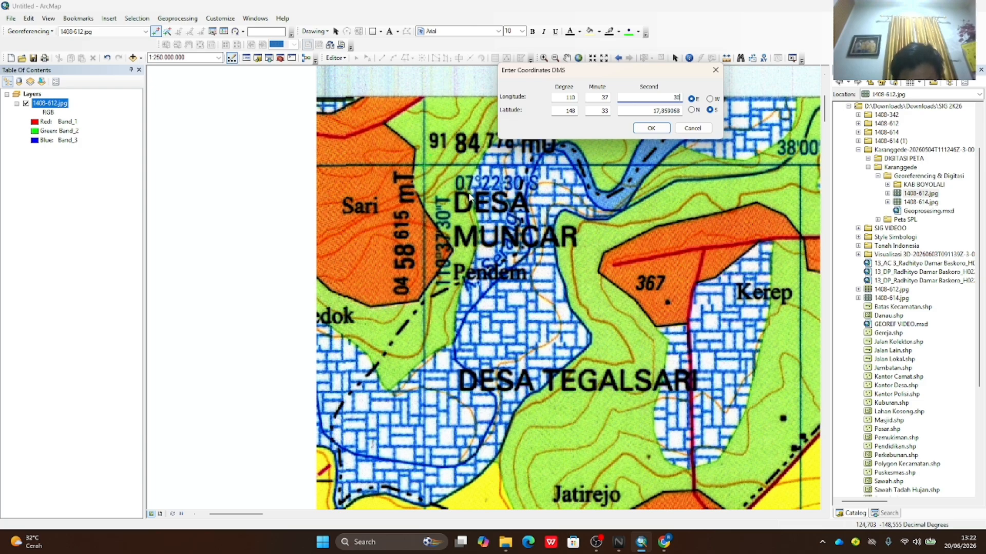
- Enter latitude 7°22'30" S and confirm the control point
double_click(567, 110)
text(7)
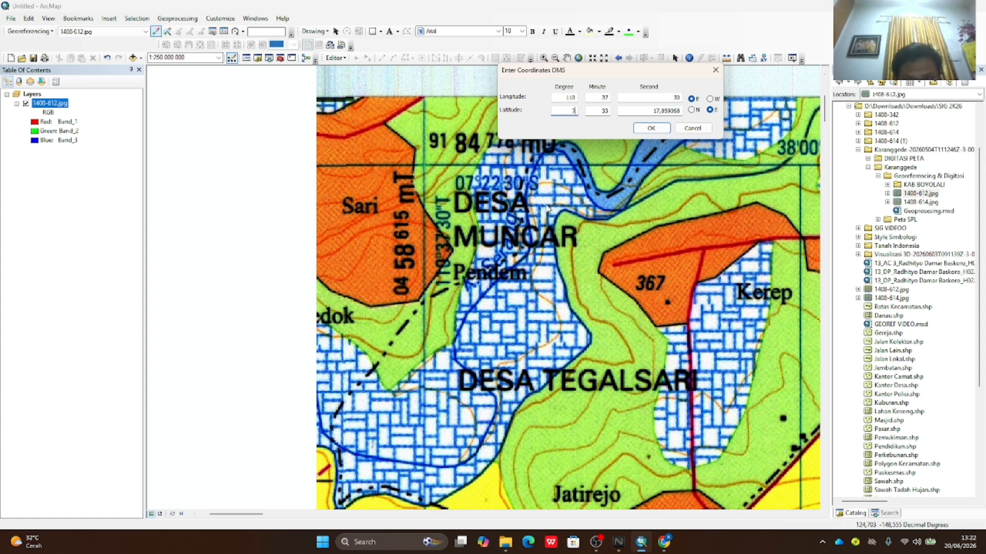
double_click(605, 113)
text(22)
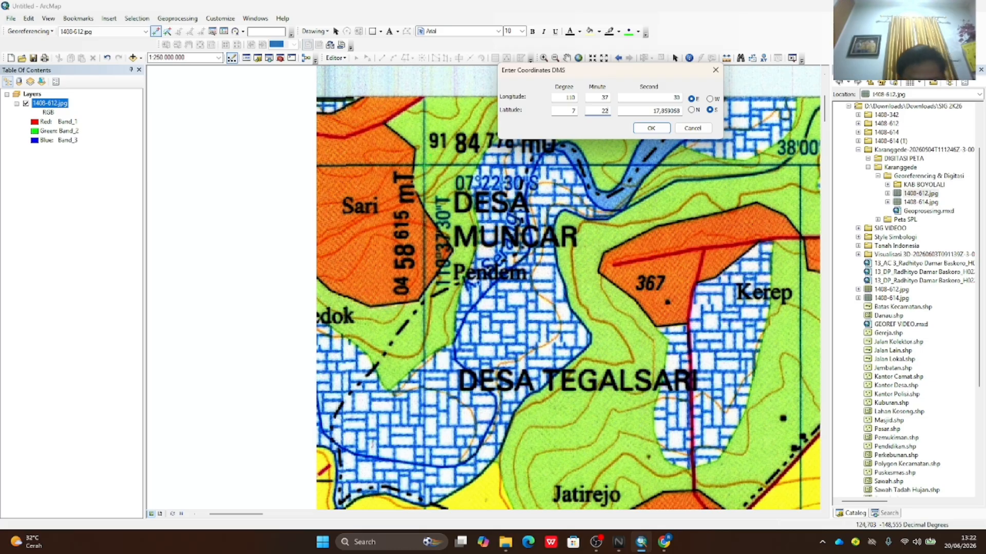
double_click(645, 113)
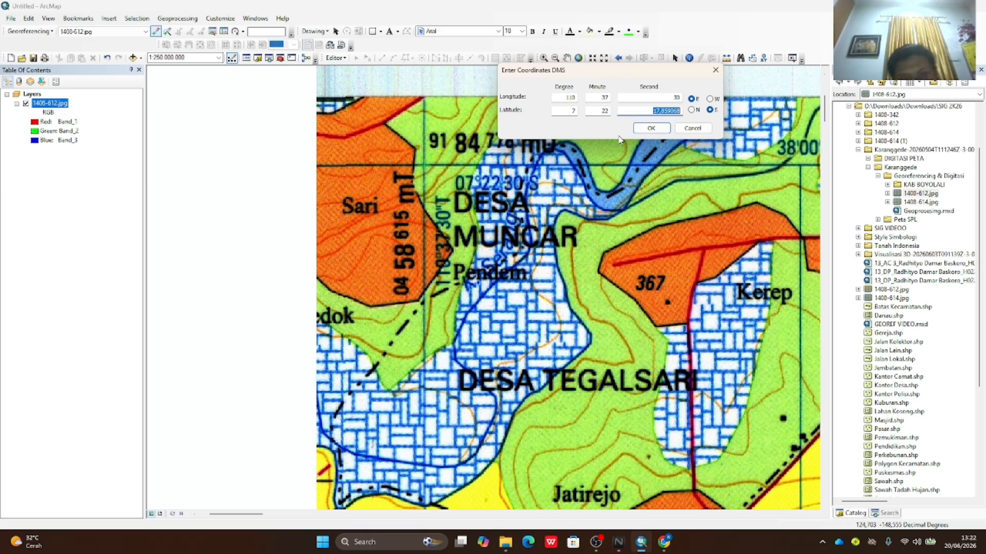
text(30)
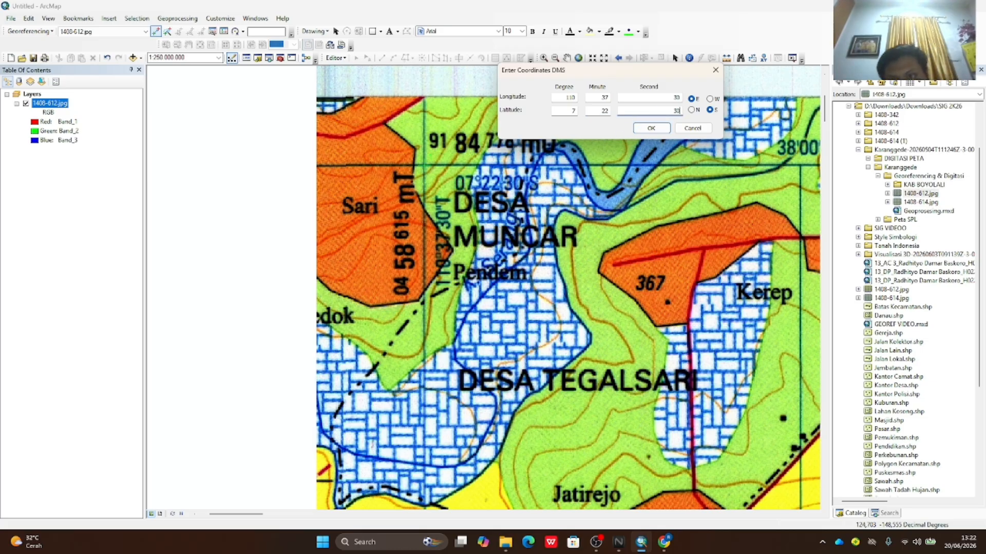
click(650, 128)
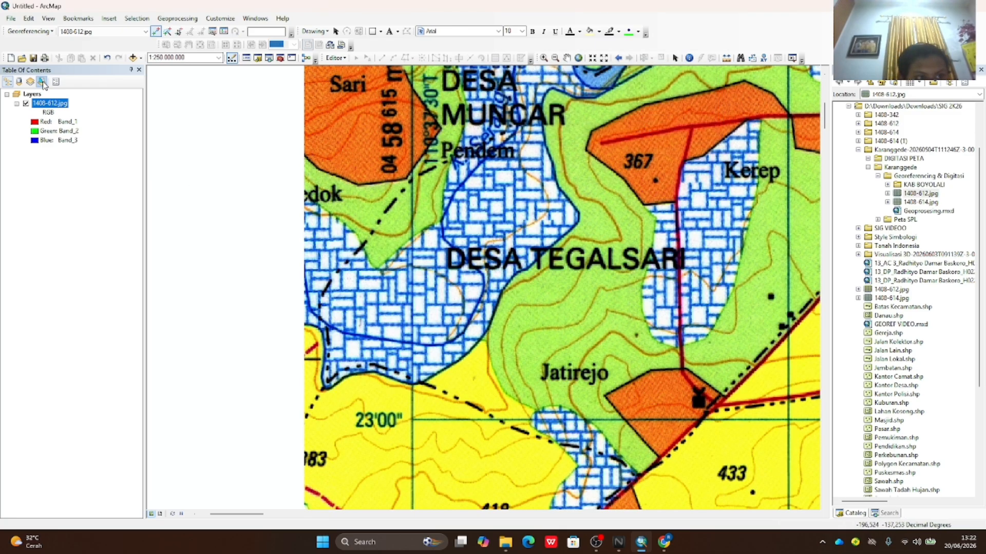
- Pan to the top of the map sheet and along its top grid line eastward
click(567, 58)
drag(586, 105, 538, 284)
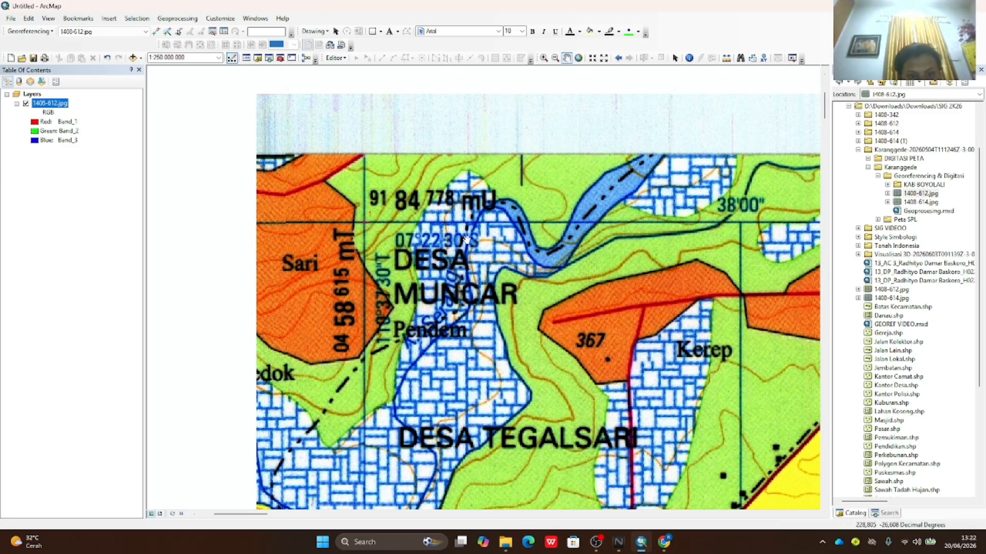
scroll(465, 239, up, 1)
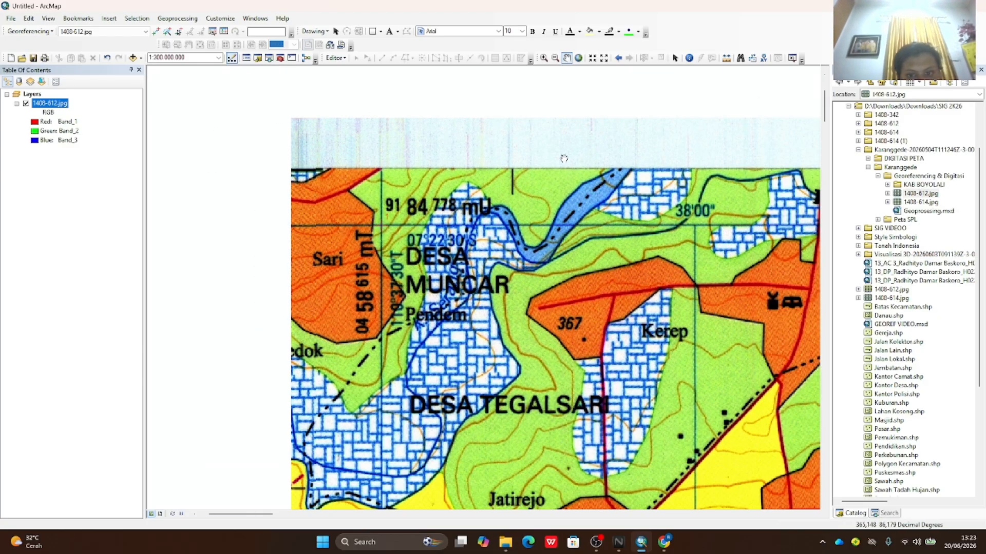
drag(564, 158, 67, 231)
mouse_move(565, 213)
mouse_down()
mouse_move(61, 246)
mouse_move(88, 229)
mouse_up()
drag(570, 241, 75, 253)
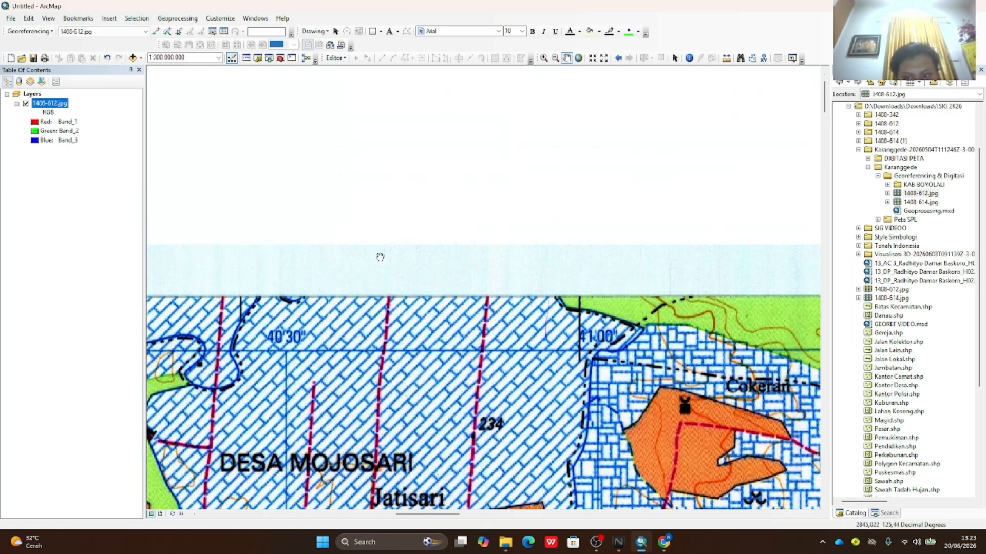
- Pan past the 42'30" grid line to the Beji Wetan corner and activate Add Control Points
mouse_move(483, 257)
mouse_down()
mouse_move(89, 260)
mouse_move(106, 255)
mouse_up()
drag(374, 258, 83, 256)
drag(301, 260, 48, 262)
drag(441, 268, 68, 279)
drag(392, 282, 57, 260)
drag(567, 256, 280, 255)
scroll(278, 258, up, 2)
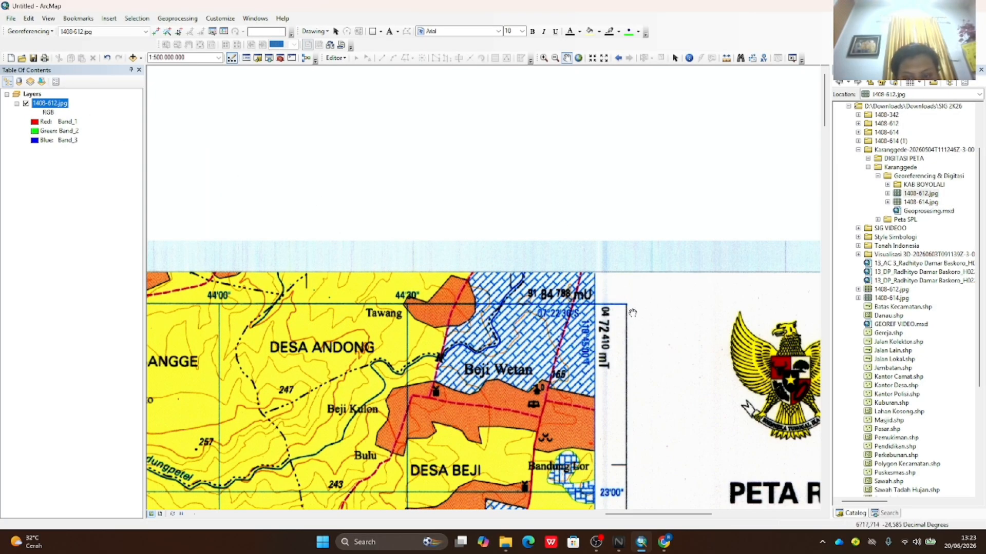
drag(633, 313, 523, 313)
scroll(494, 301, down, 1)
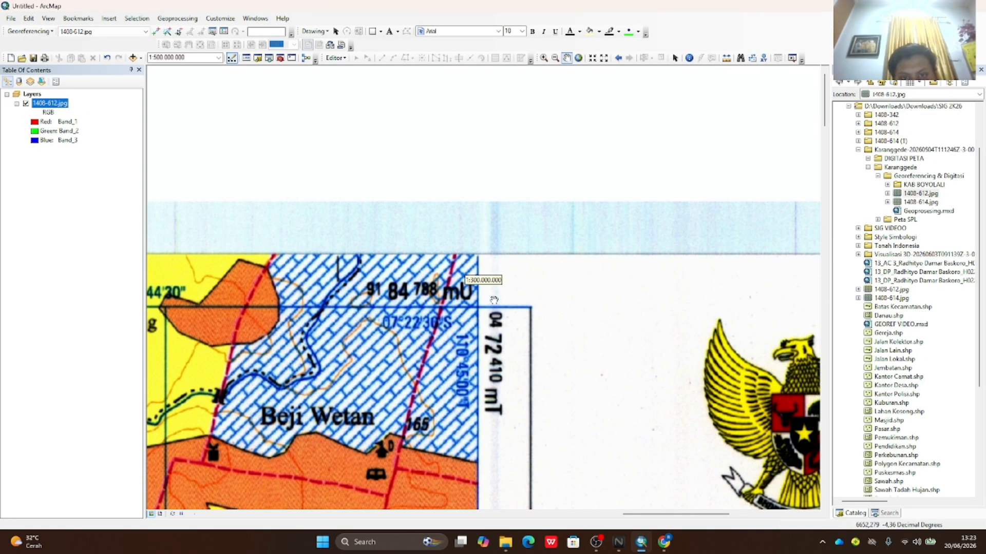
click(155, 33)
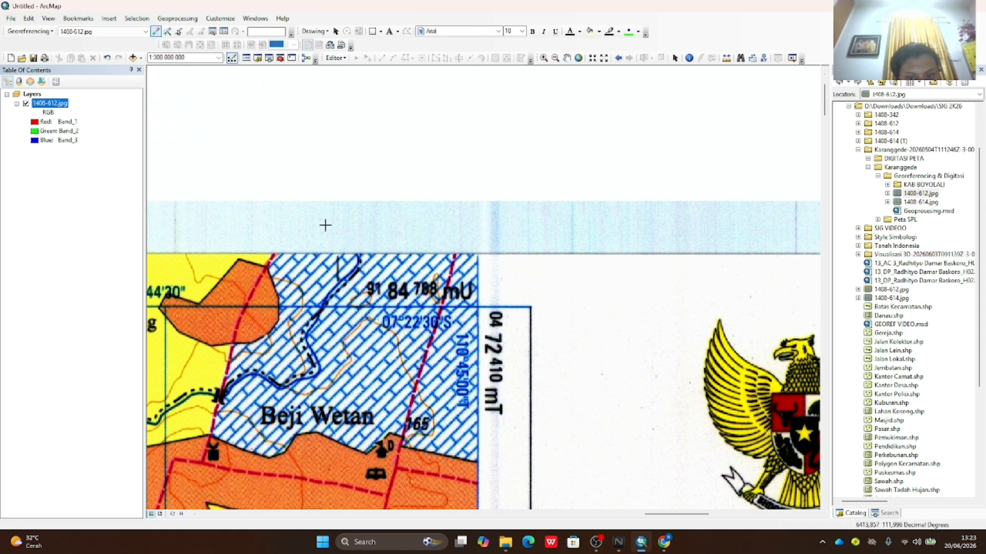
- Enter the Beji Wetan control point in DMS as 110°45'00" E, 7°22'30" S
right_click(477, 307)
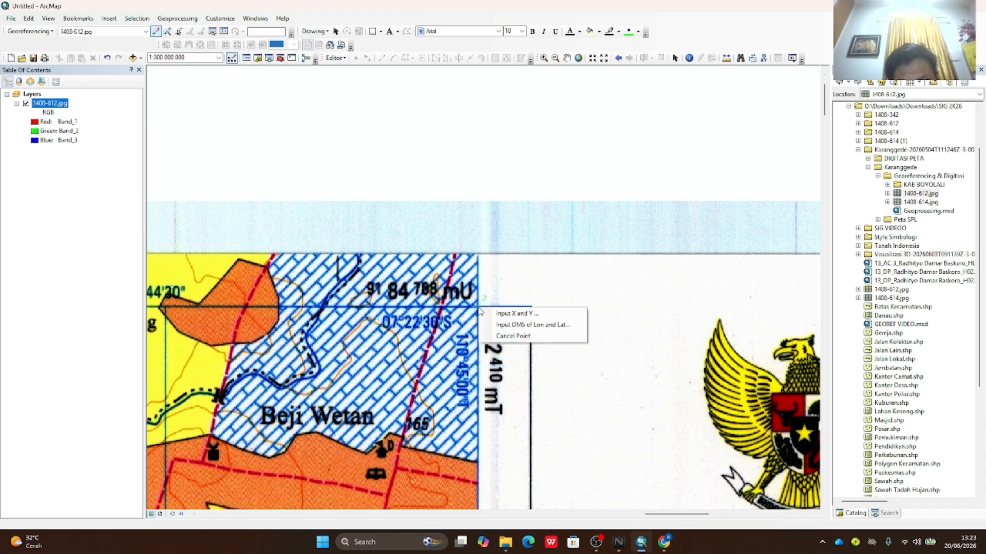
click(503, 331)
drag(463, 238, 478, 163)
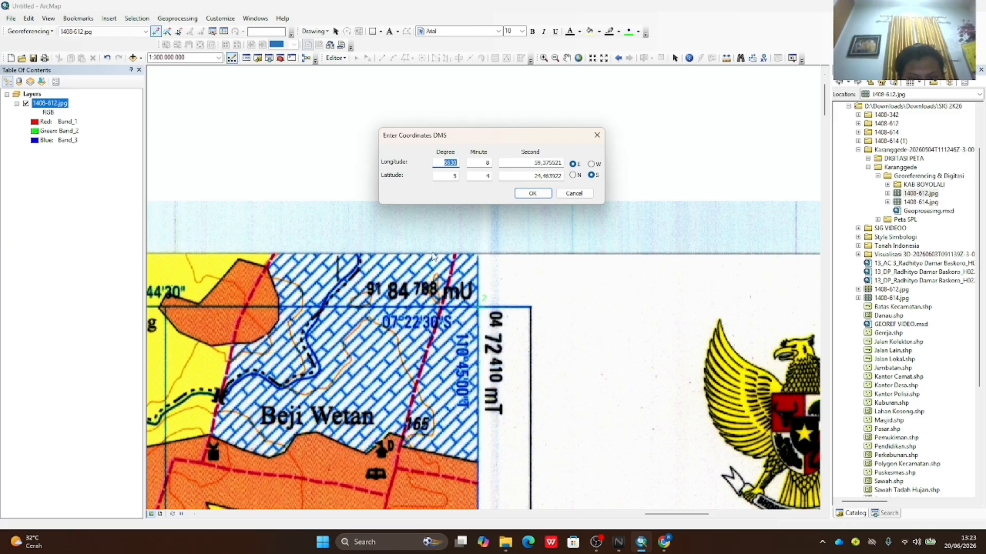
text(110)
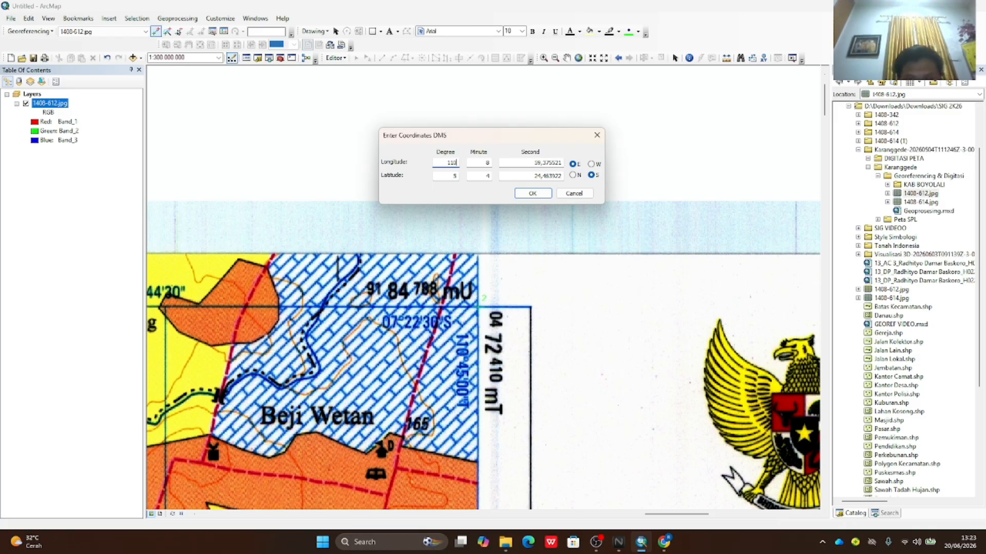
key(Tab)
text(4)
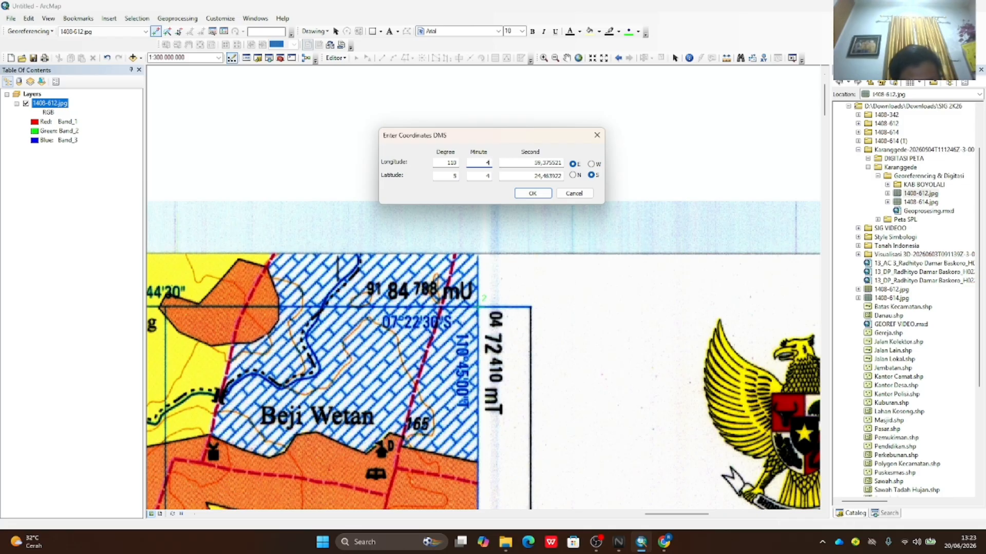
text(5)
key(Tab)
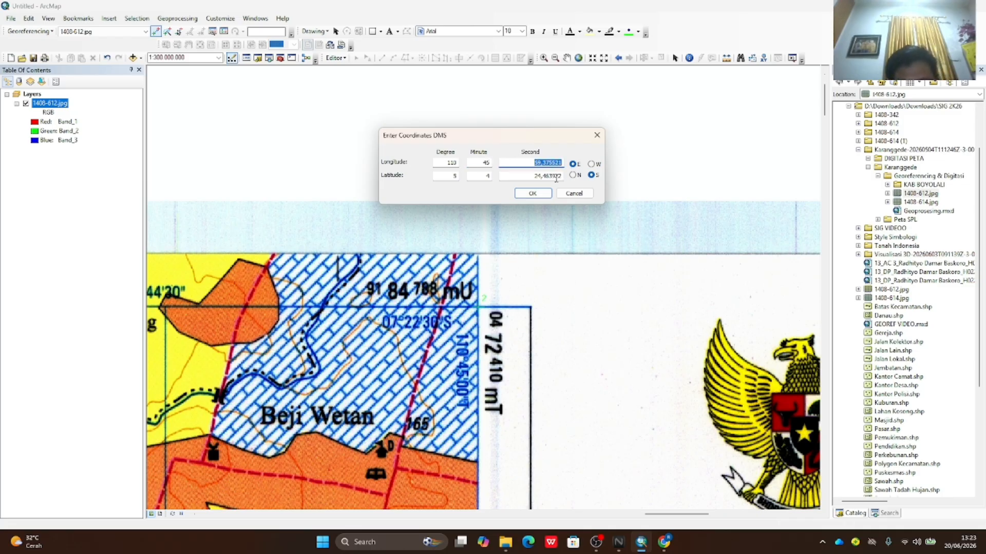
text(00)
click(452, 176)
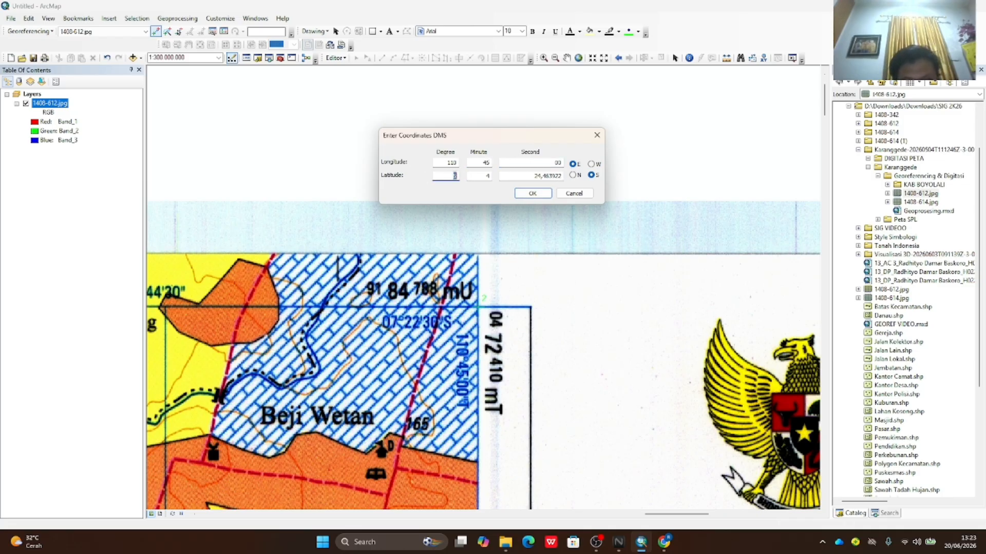
text(7)
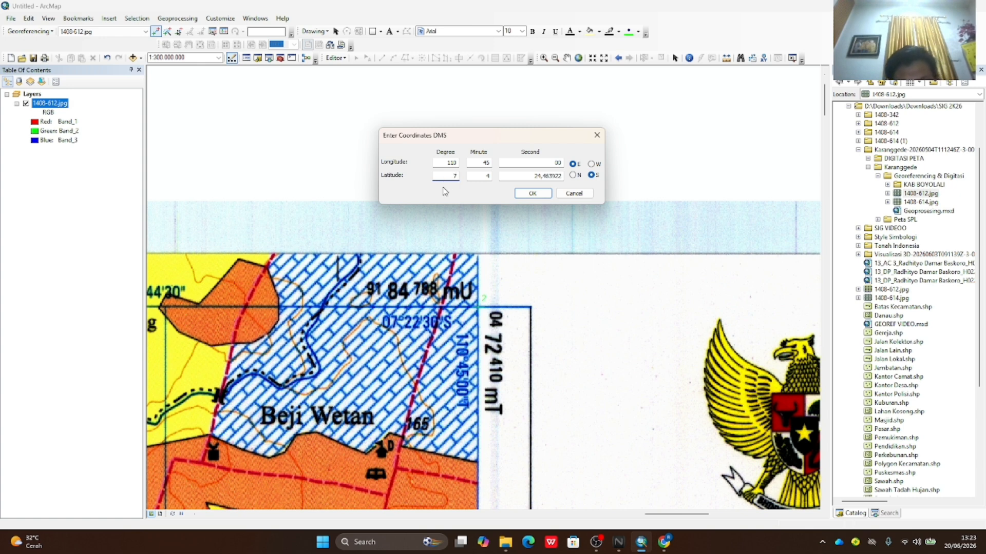
key(Tab)
text(22)
key(Tab)
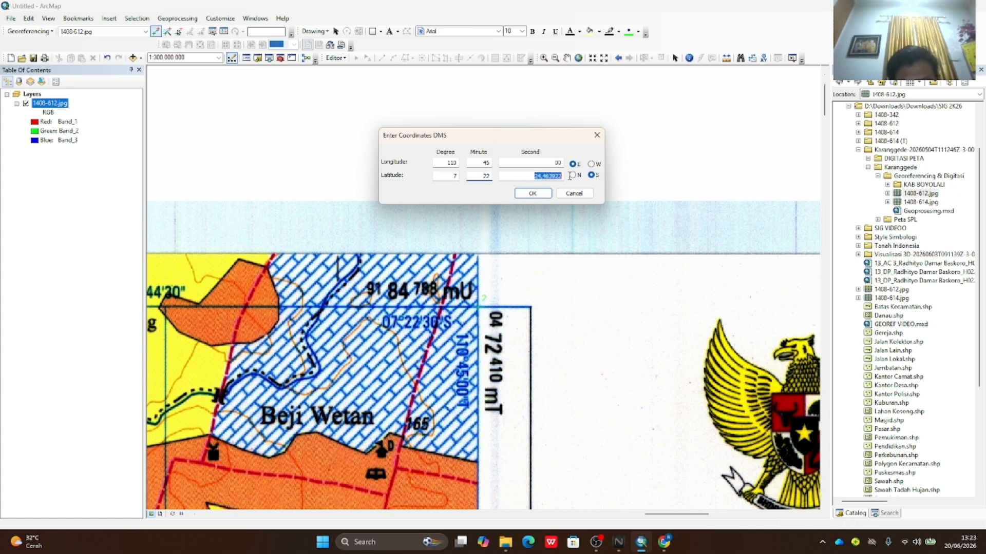
text(30)
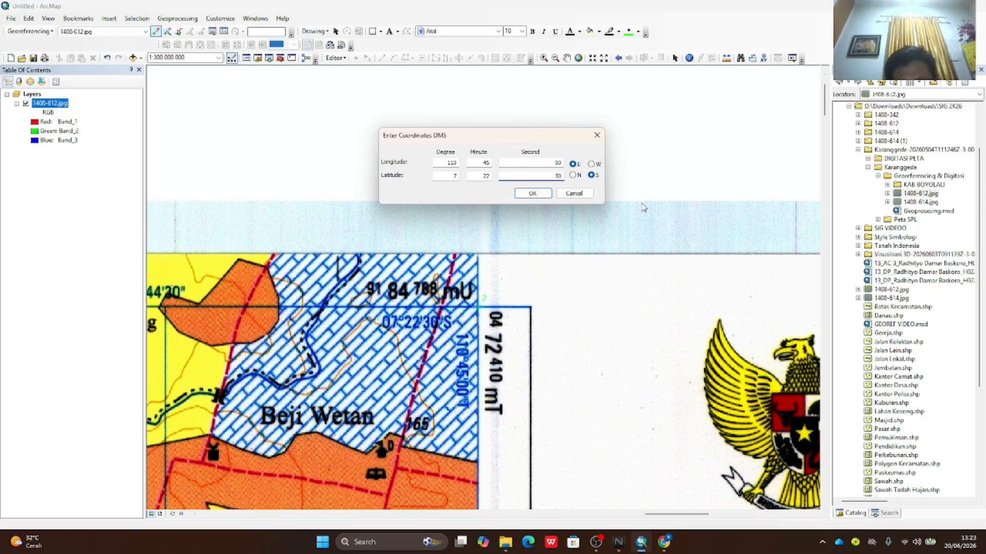
click(546, 195)
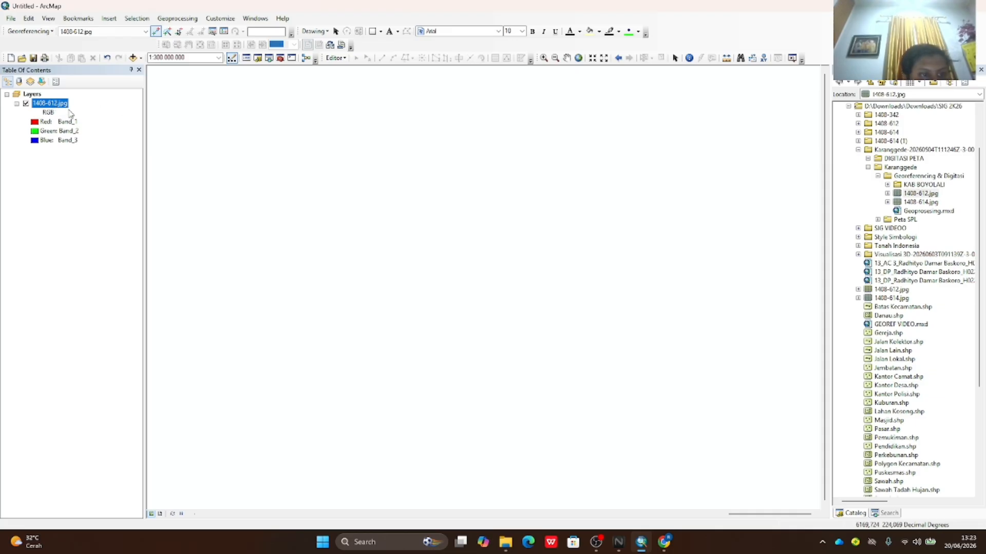
- Zoom to the 1408-612.jpg layer to show the whole sheet
drag(59, 106, 56, 96)
right_click(56, 96)
right_click(59, 103)
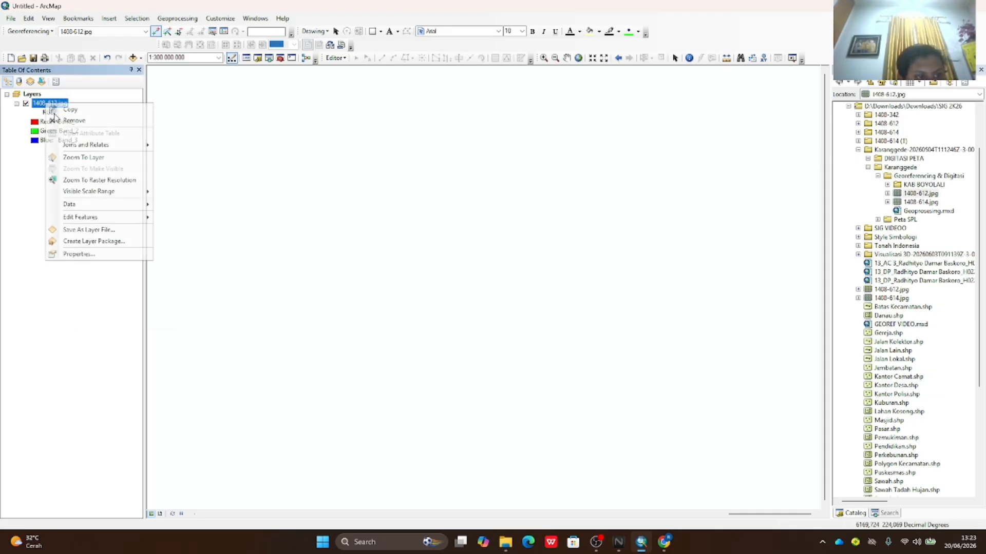
click(77, 163)
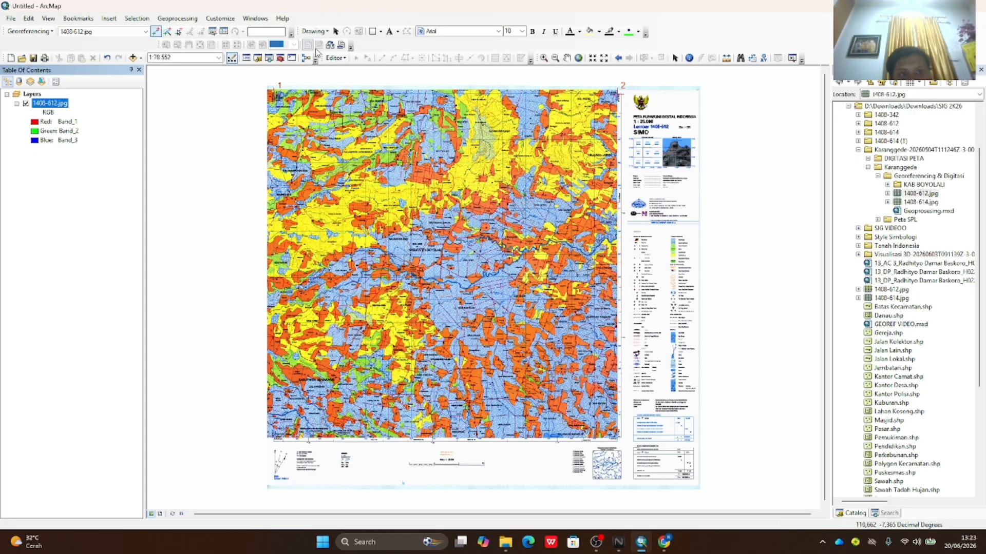
- Zoom in on the sheet's bottom-right corner and add a control point with DMS entry
click(544, 58)
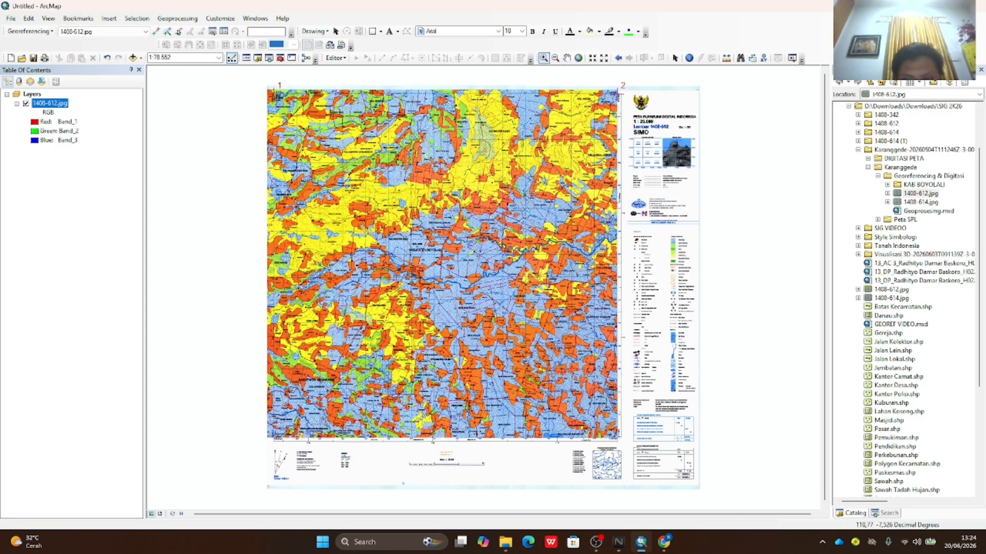
drag(595, 413, 652, 457)
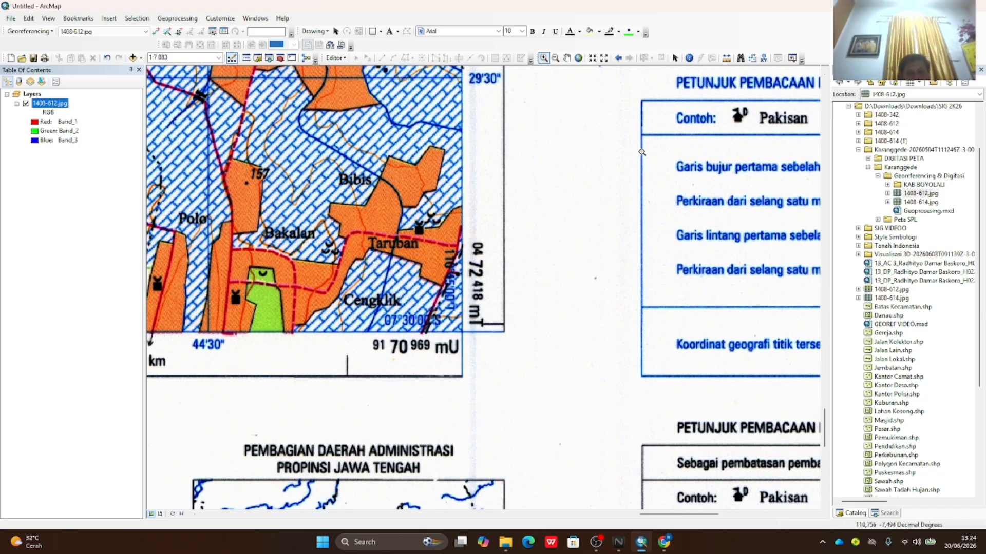
click(157, 31)
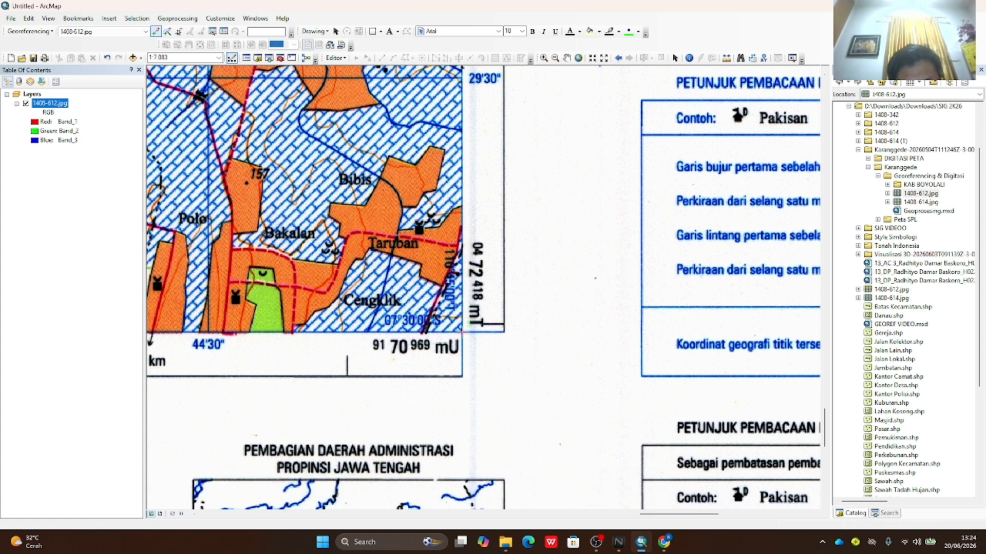
right_click(463, 331)
click(492, 355)
drag(420, 233, 401, 144)
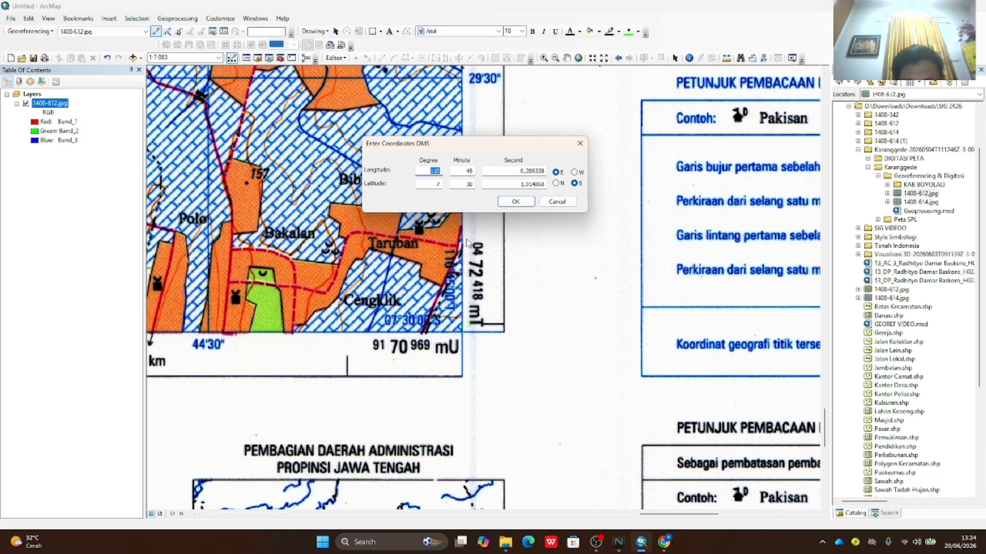
- Set both seconds to 00 for 110°45'00" E, 7°30'00" S, then zoom to the full layer
double_click(531, 171)
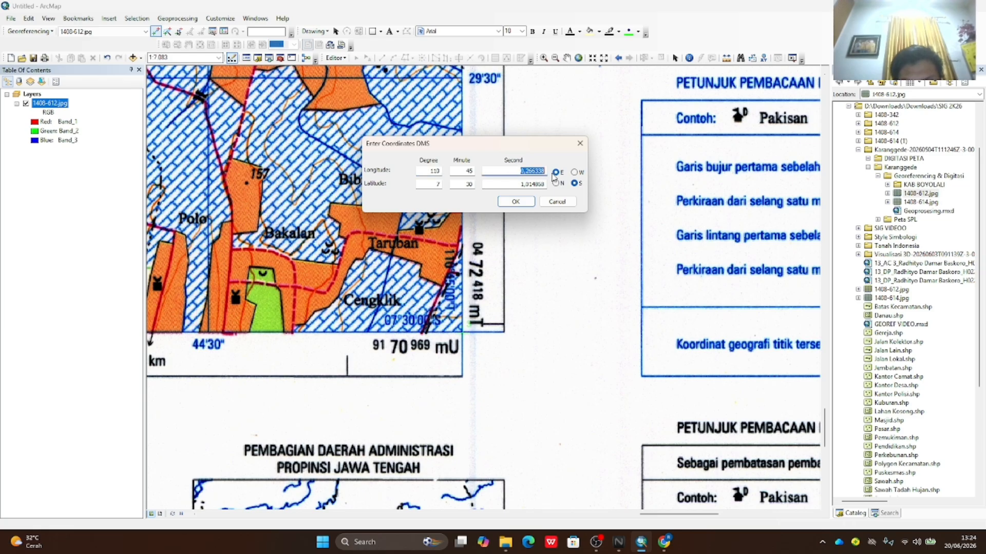
text(00)
double_click(517, 185)
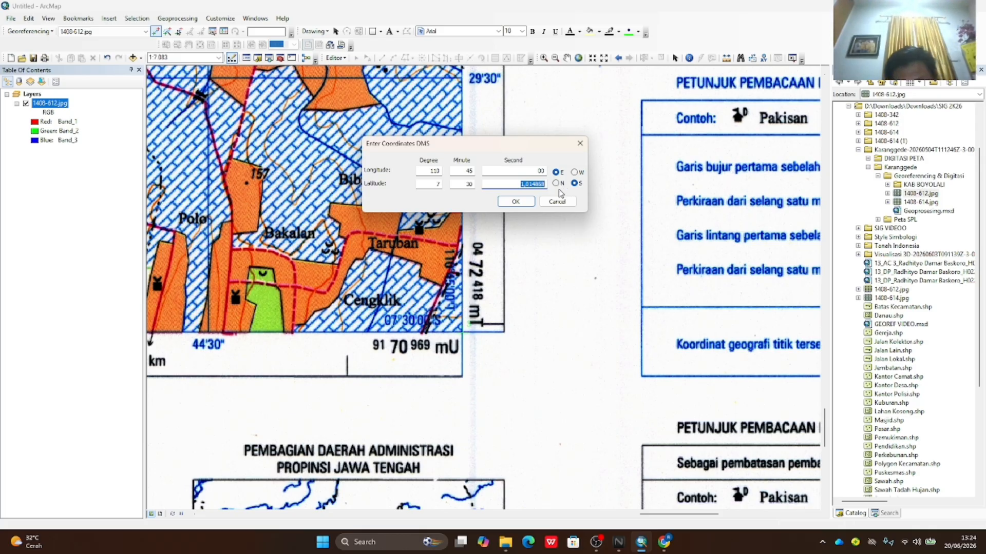
text(00)
click(516, 202)
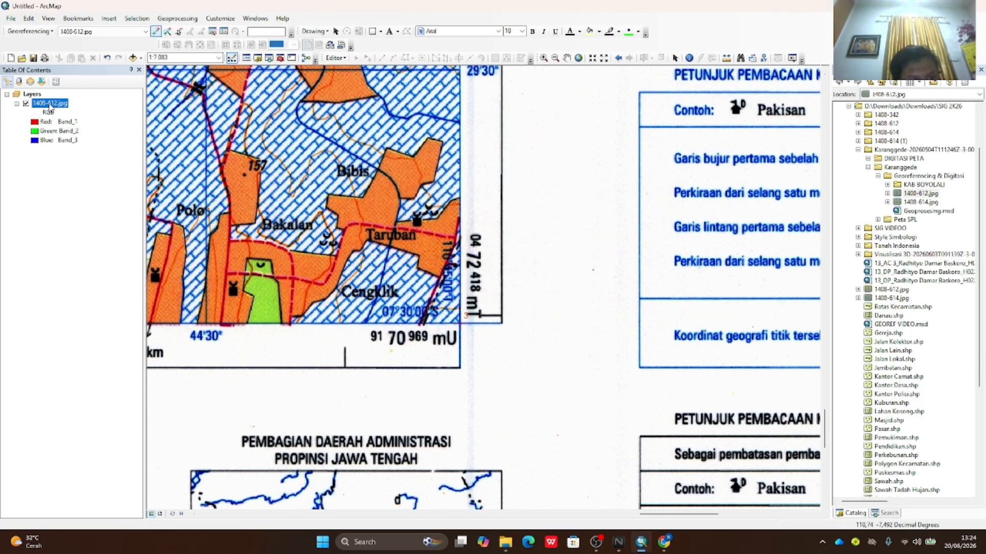
right_click(48, 104)
click(77, 159)
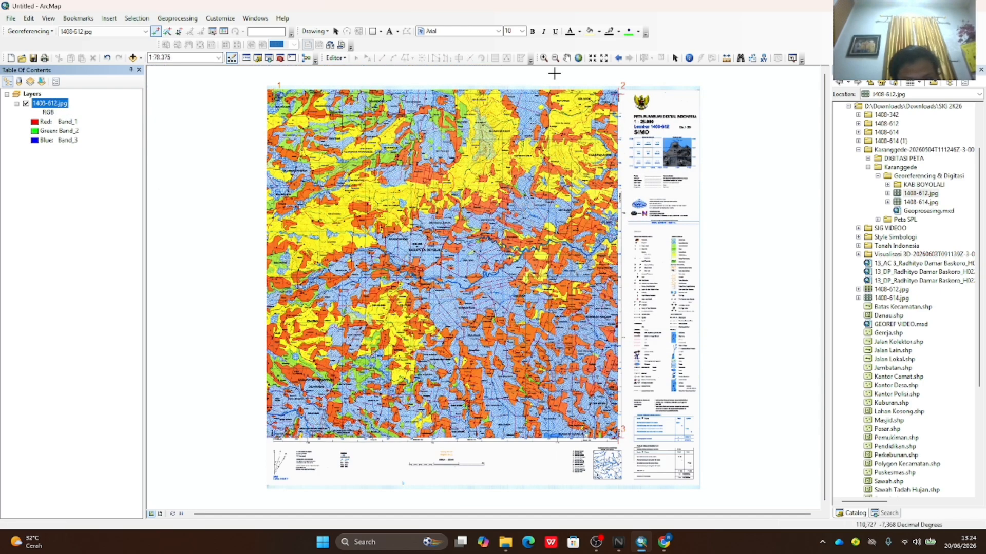
- Zoom in on the sheet's bottom-left corner and add a control point with DMS entry
click(543, 57)
drag(243, 405, 295, 458)
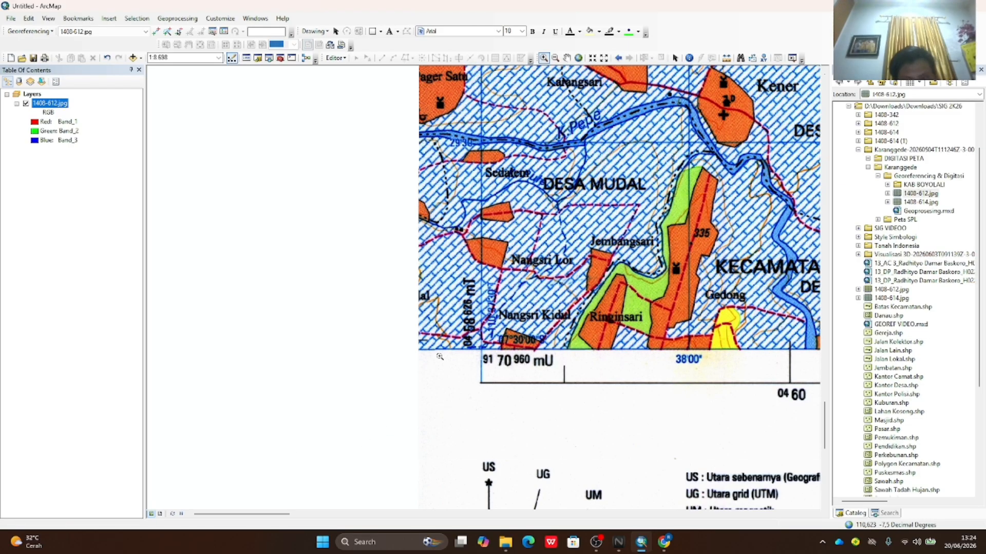
click(155, 31)
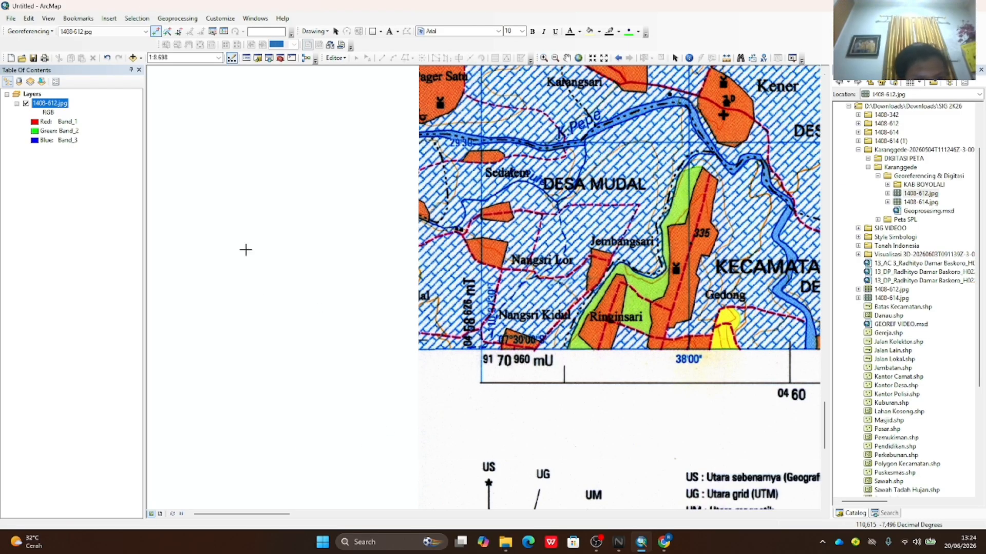
click(481, 350)
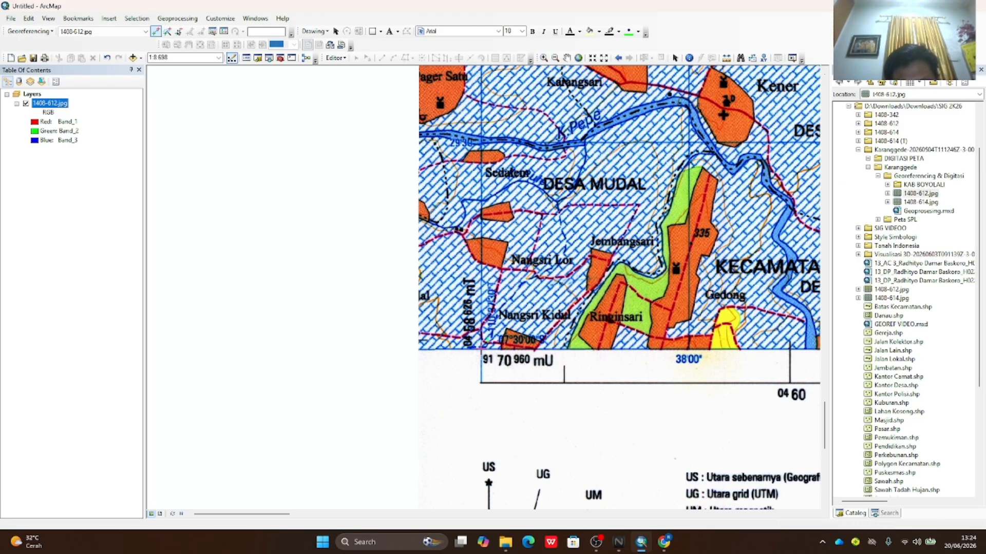
right_click(481, 350)
click(505, 365)
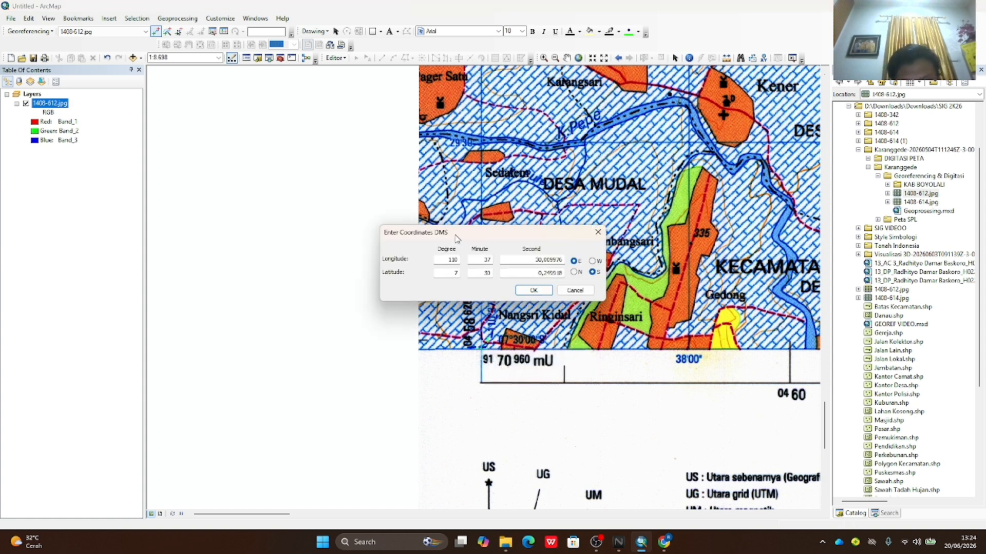
drag(457, 233, 421, 169)
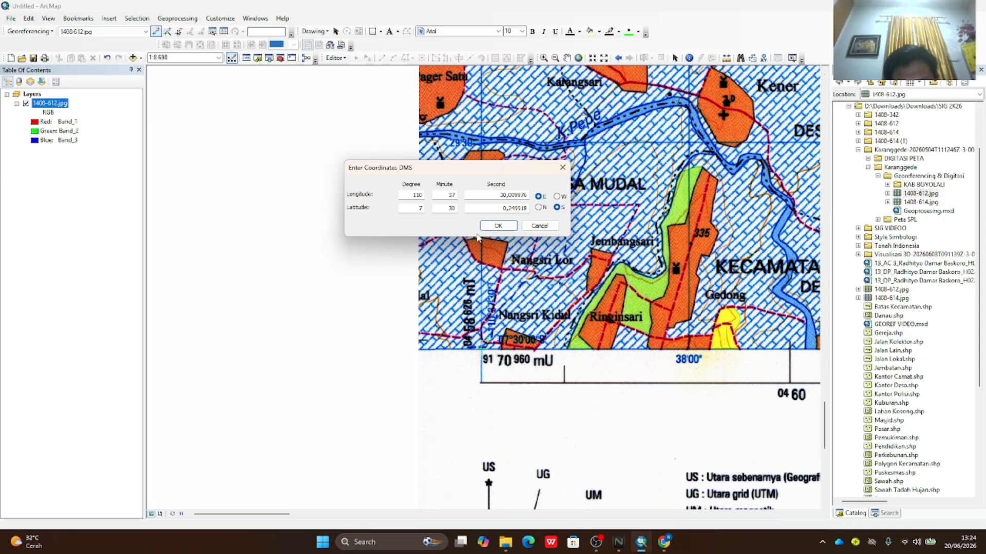
- Edit the seconds to pin it at 110°37'30" E, 7°30'00" S, then zoom to the full sheet
double_click(495, 194)
text(1)
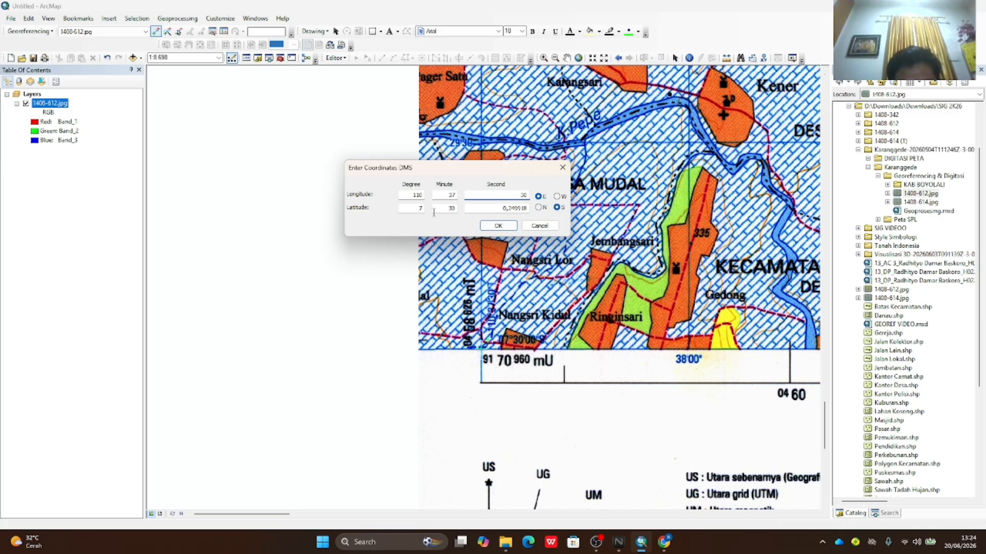
double_click(475, 208)
text(00)
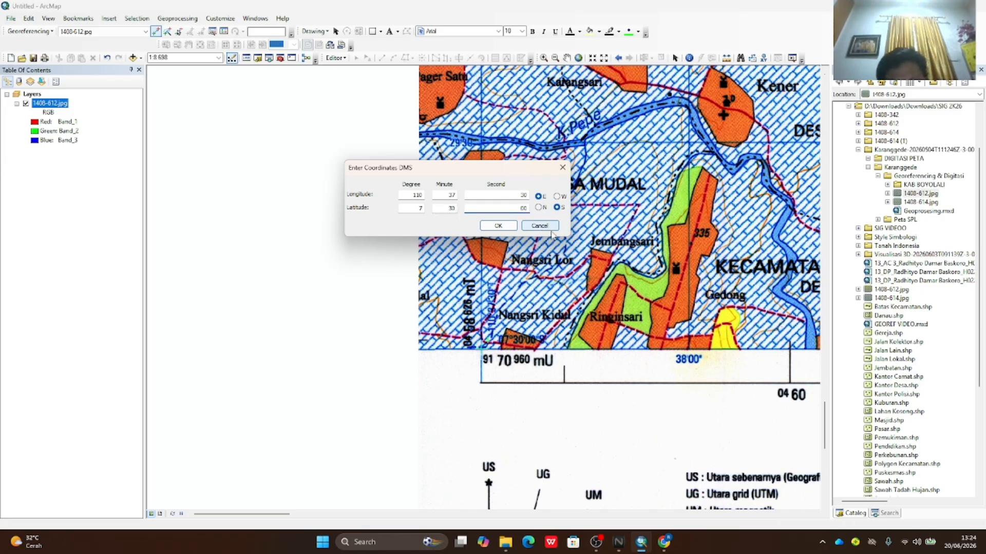
click(498, 226)
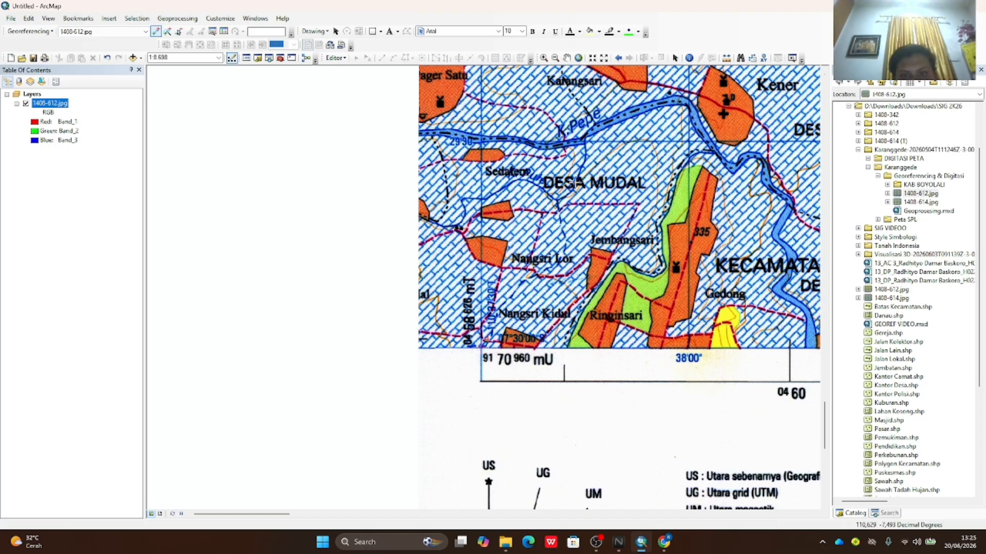
right_click(42, 104)
click(86, 159)
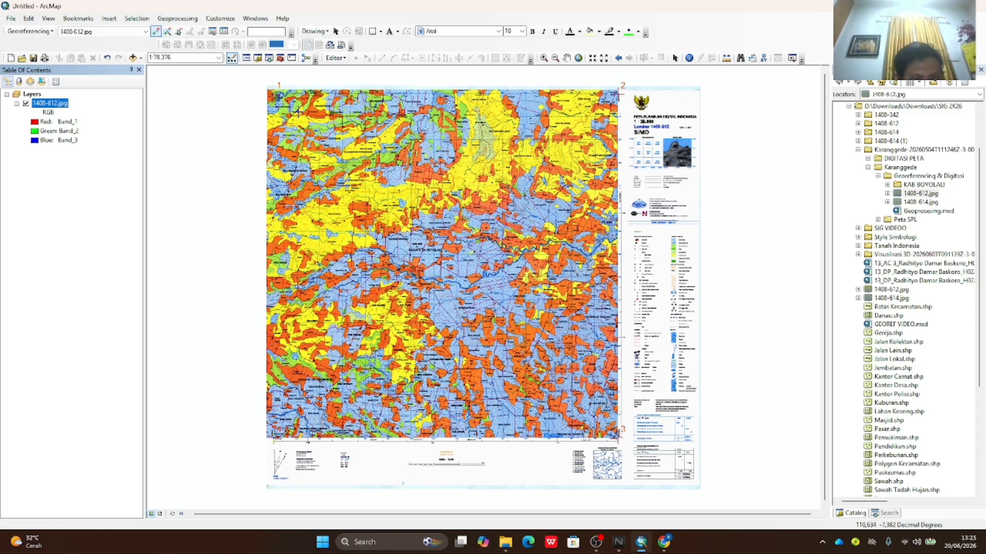
- Run Update Georeferencing twice to write the control points into 1408-612.jpg
click(30, 32)
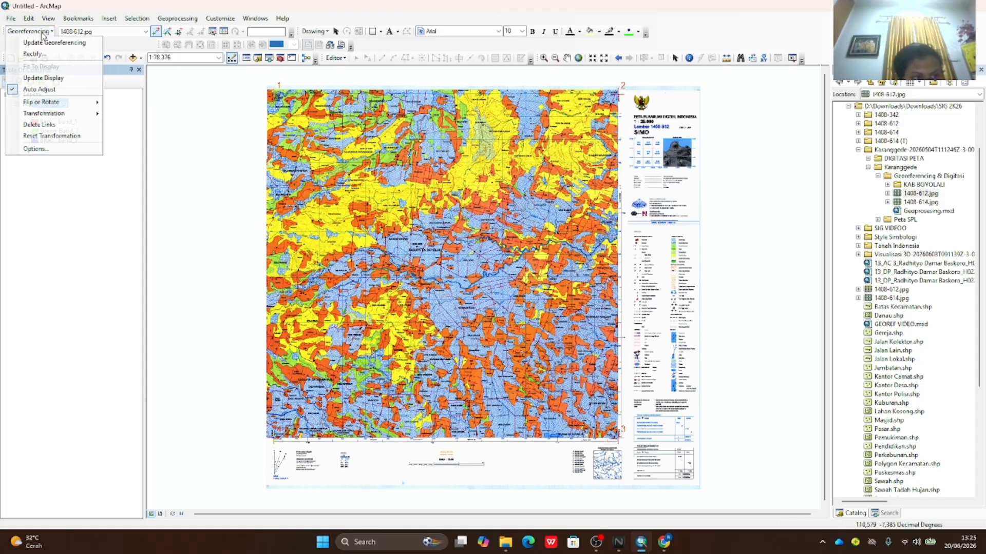
click(46, 42)
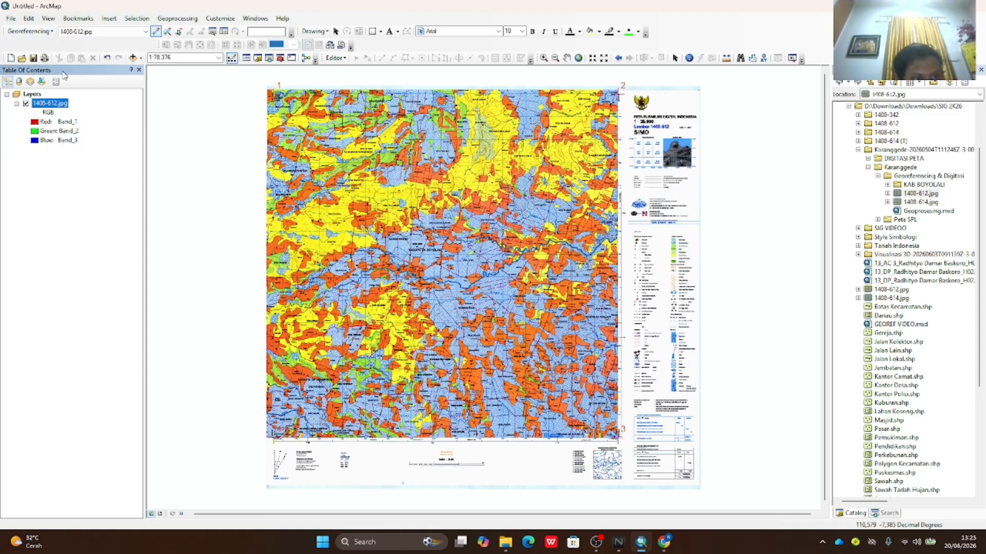
click(49, 31)
click(58, 43)
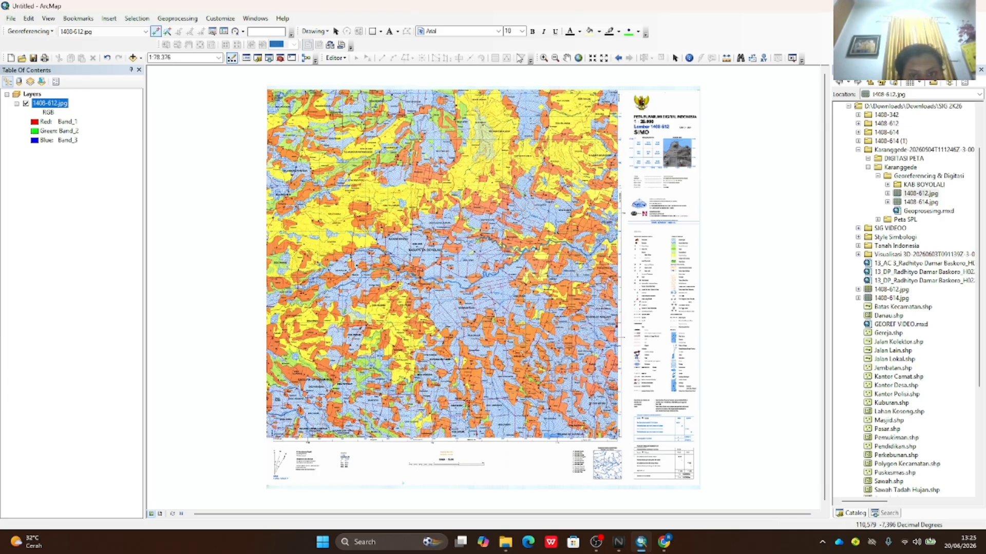
- Add 1408-614.jpg to the map and draw 1408-612.jpg above it
click(567, 58)
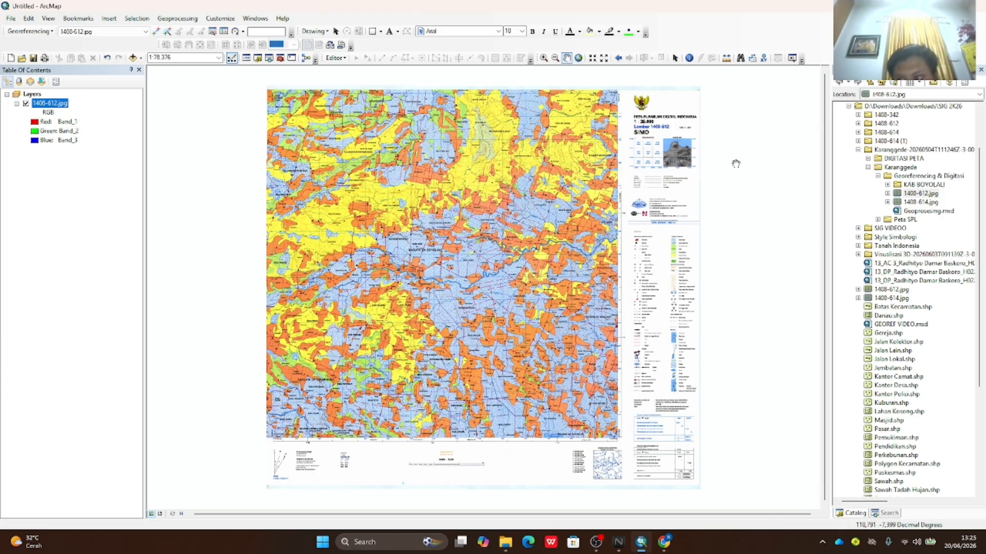
click(932, 203)
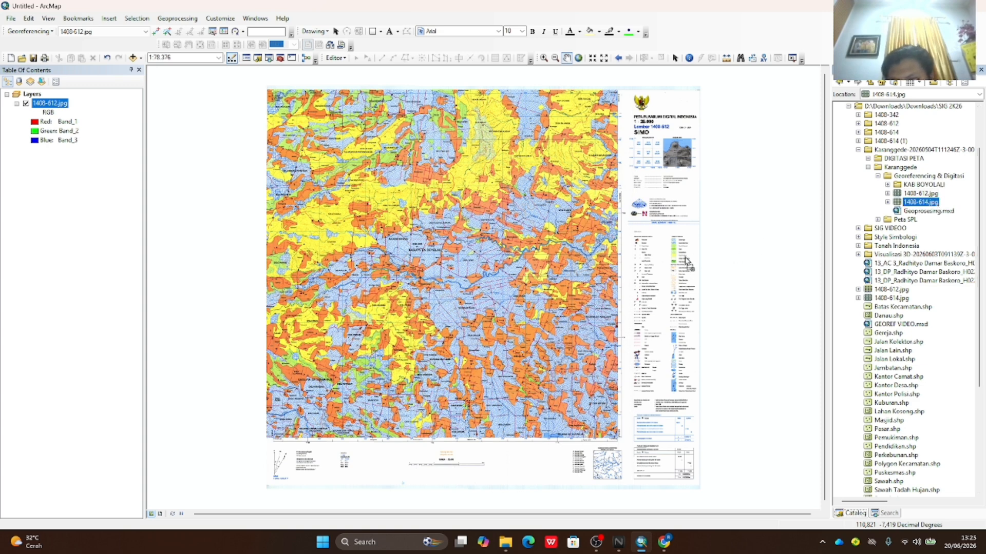
drag(687, 262, 651, 262)
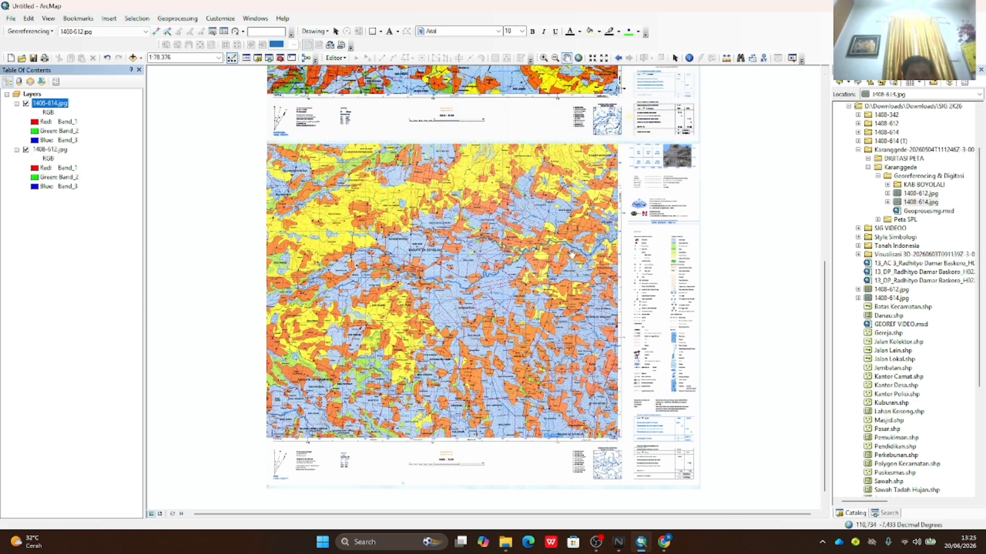
click(60, 150)
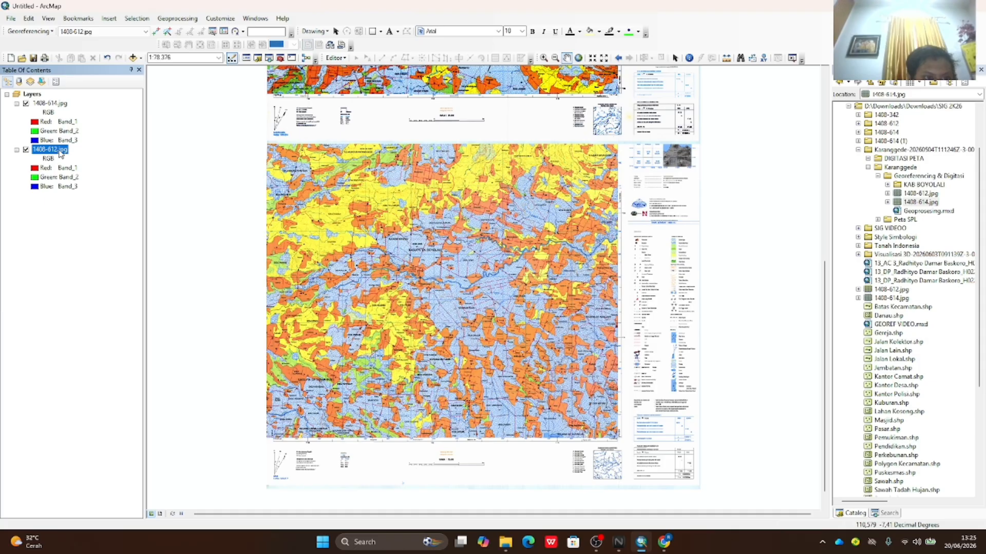
drag(59, 150, 57, 105)
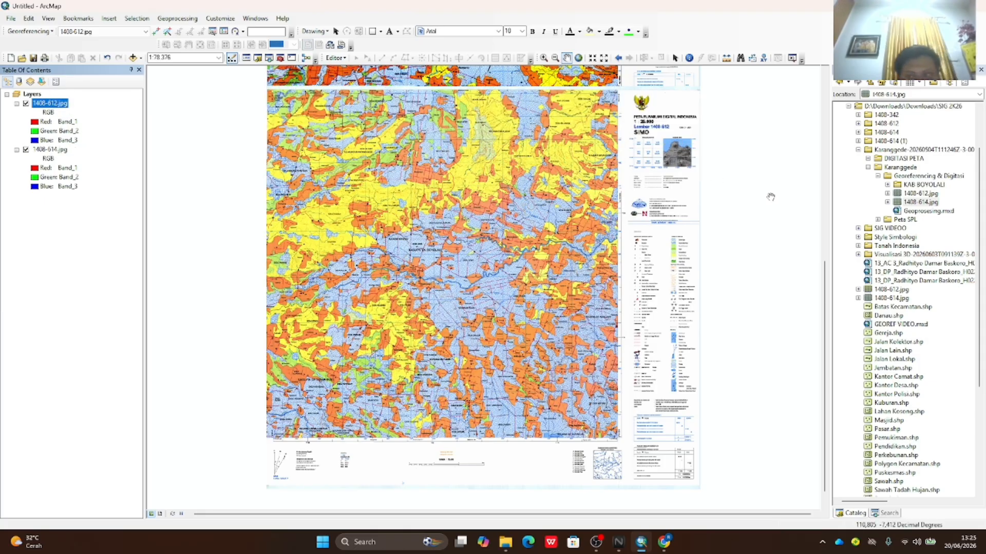
drag(825, 267, 793, 67)
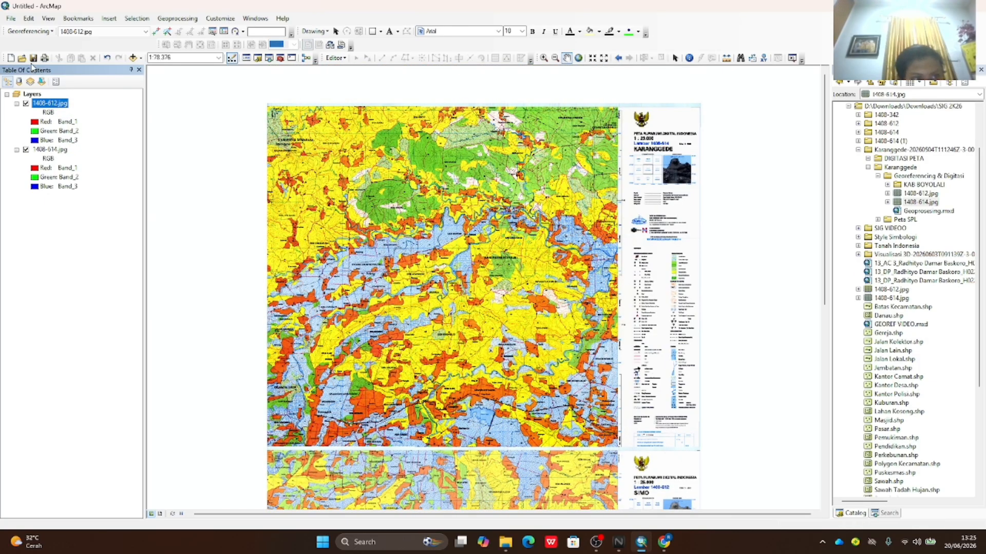
- Set 1408-614.jpg as the layer to georeference
click(145, 32)
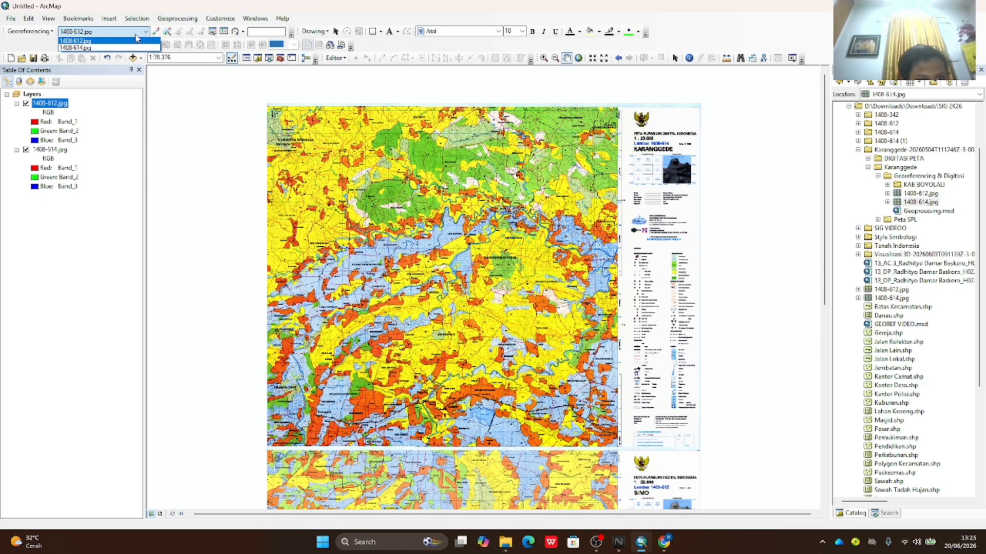
click(147, 32)
click(146, 32)
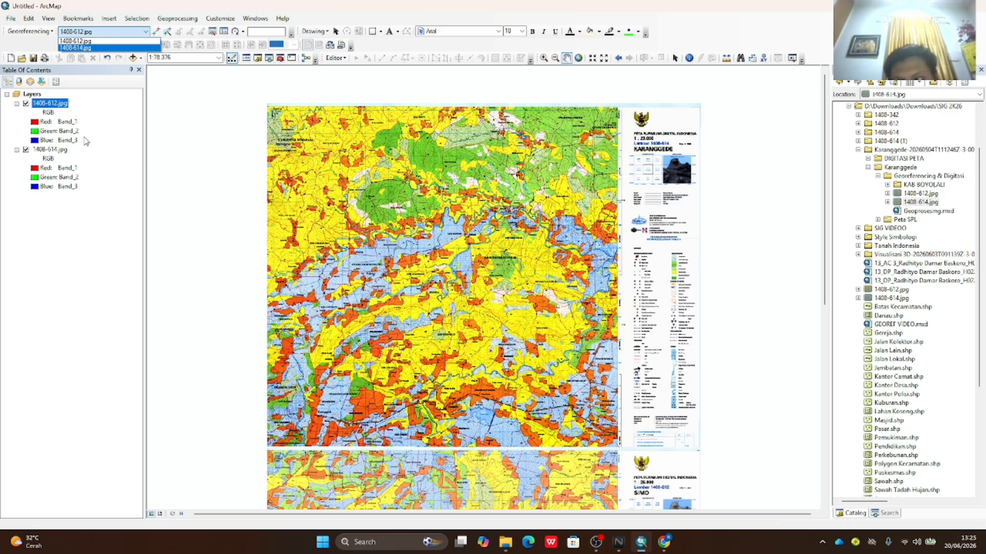
click(89, 48)
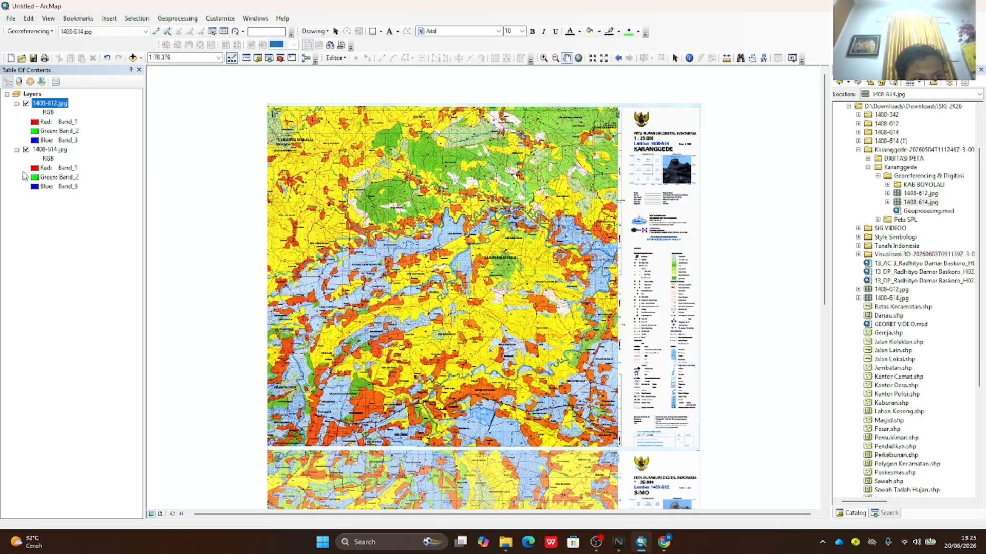
- Hide 1408-612.jpg, toggling it once to compare, and zoom into the 1408-614 map
click(26, 103)
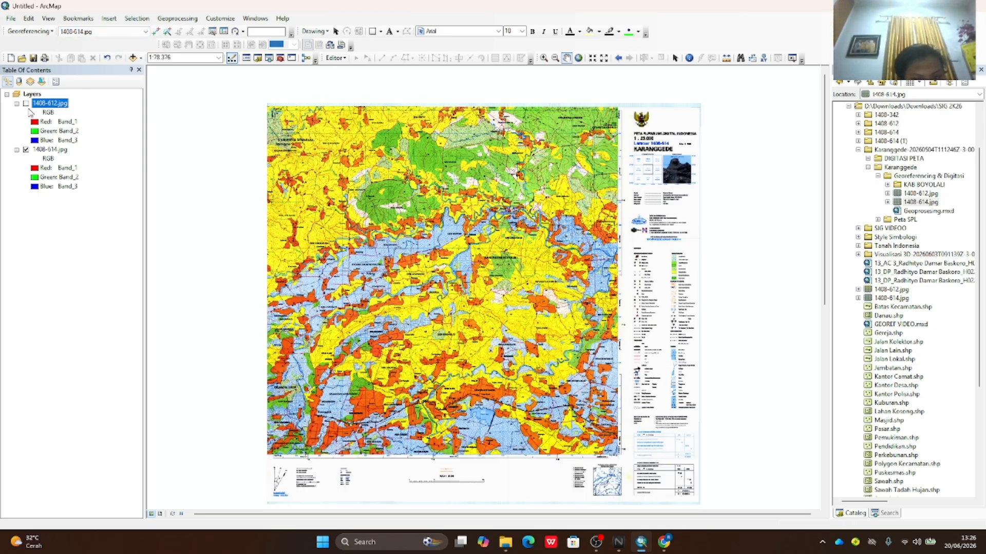
click(26, 104)
click(26, 103)
scroll(277, 85, up, 1)
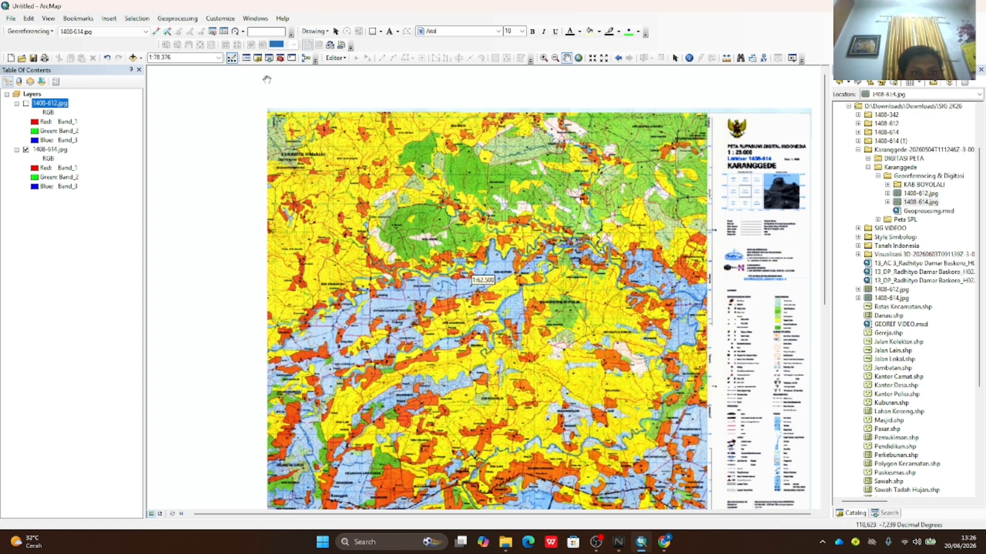
- Delete each link in the Link Table one by one, then close the empty list
click(224, 31)
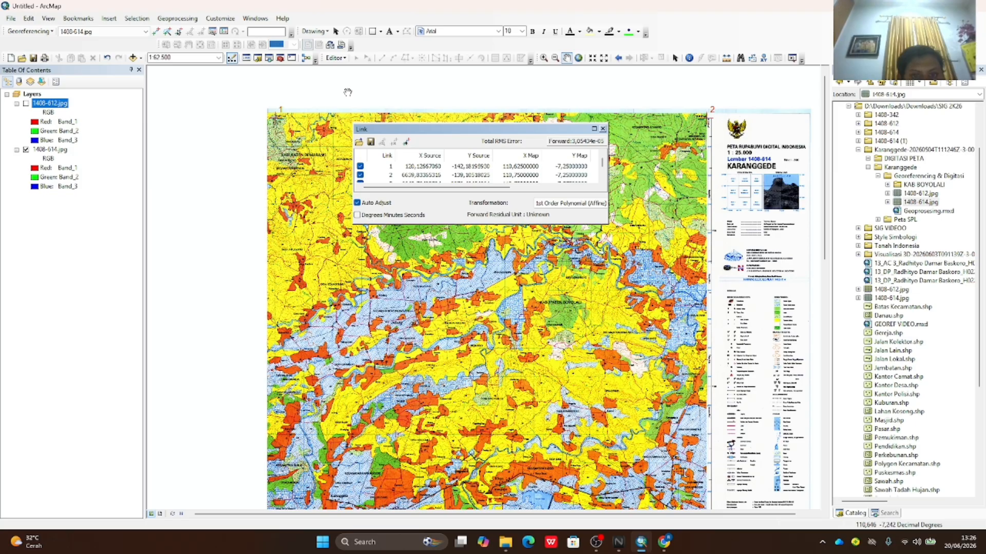
click(410, 167)
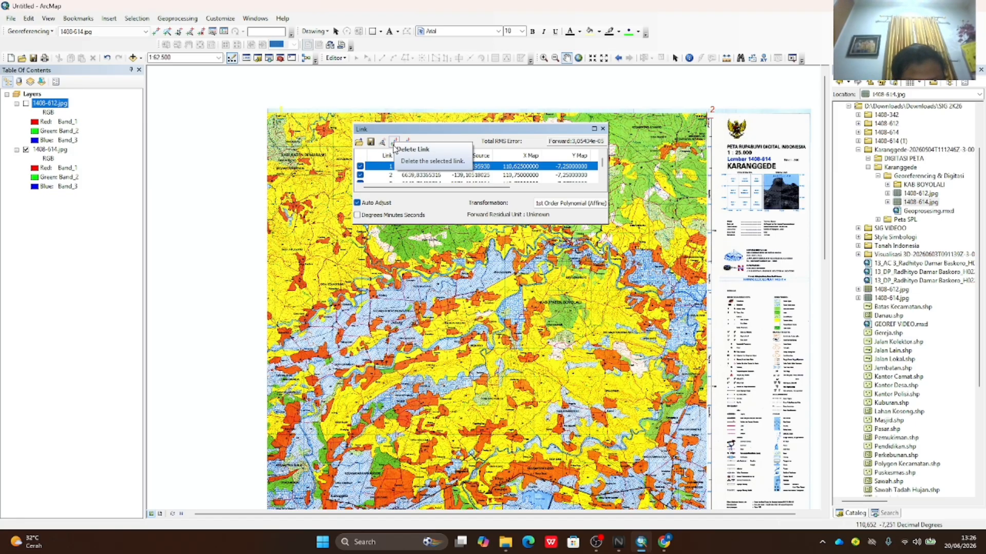
click(391, 146)
click(404, 167)
click(393, 144)
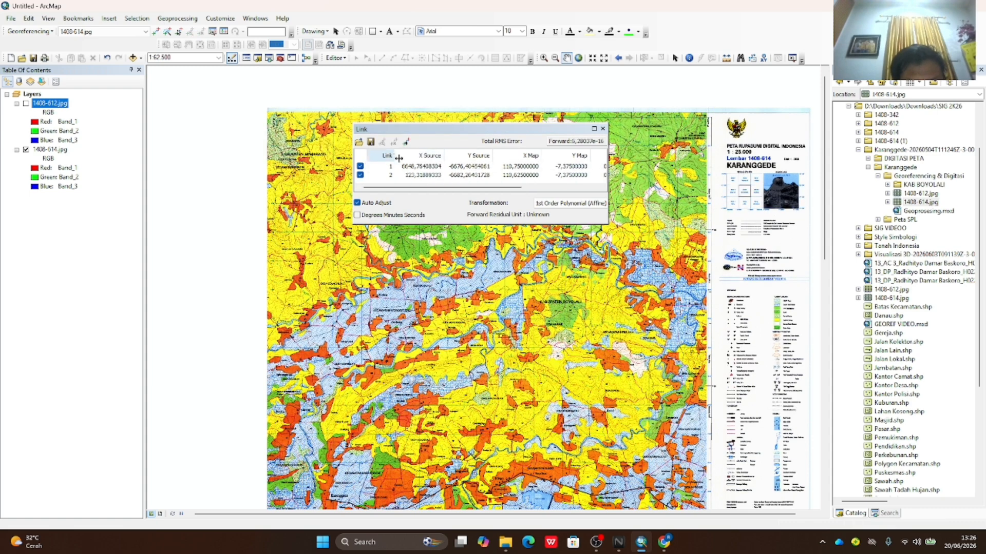
click(404, 166)
click(393, 144)
click(406, 167)
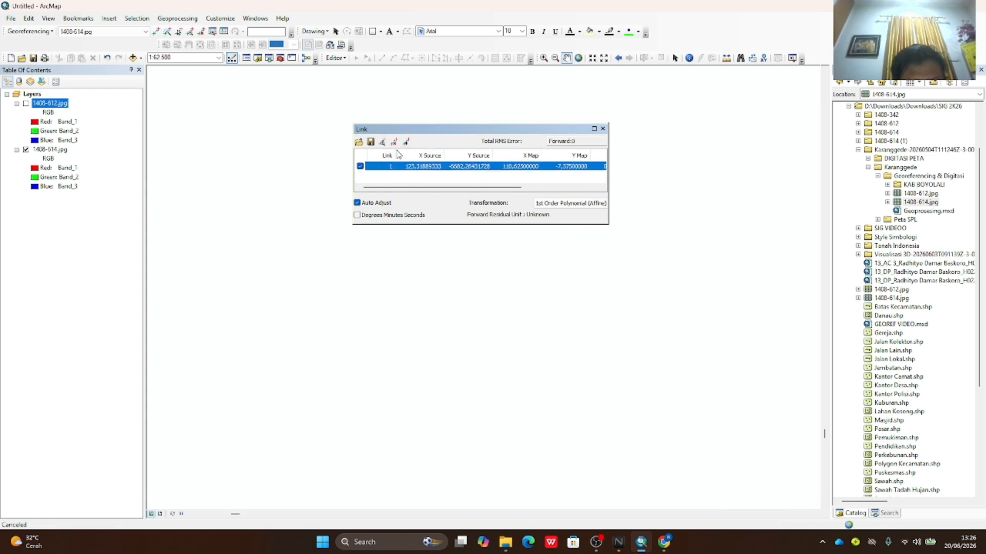
click(394, 144)
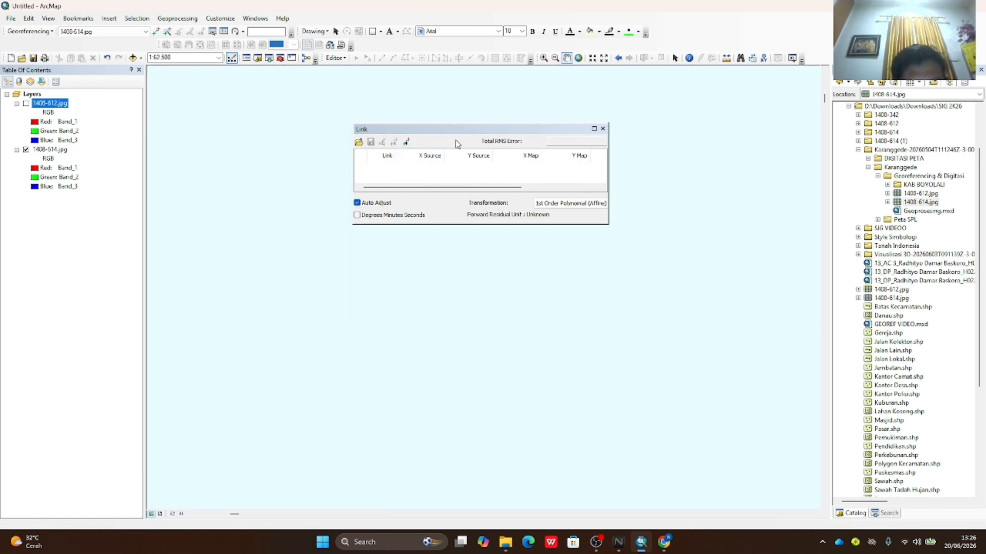
click(603, 129)
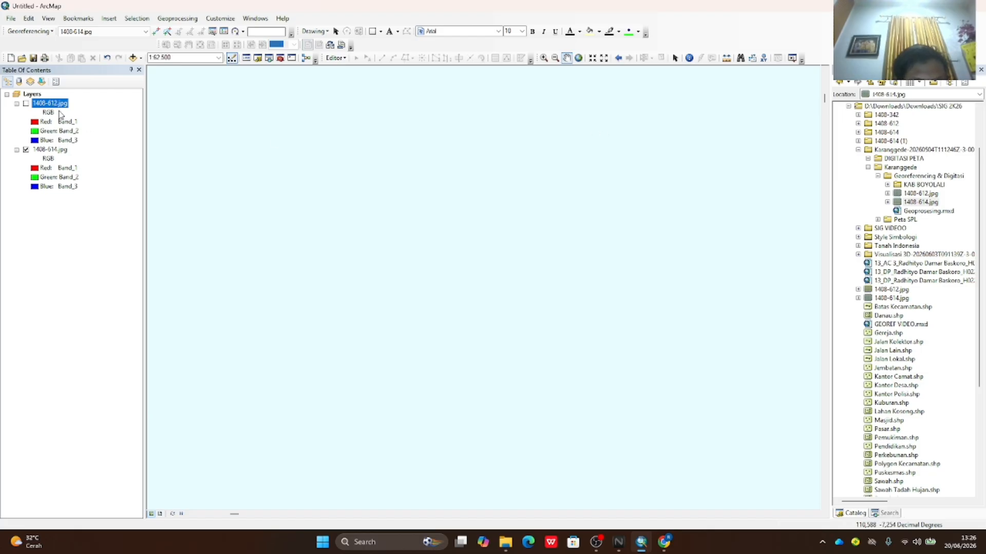
- Zoom to the 1408-614.jpg layer and check that its link list is empty
click(65, 150)
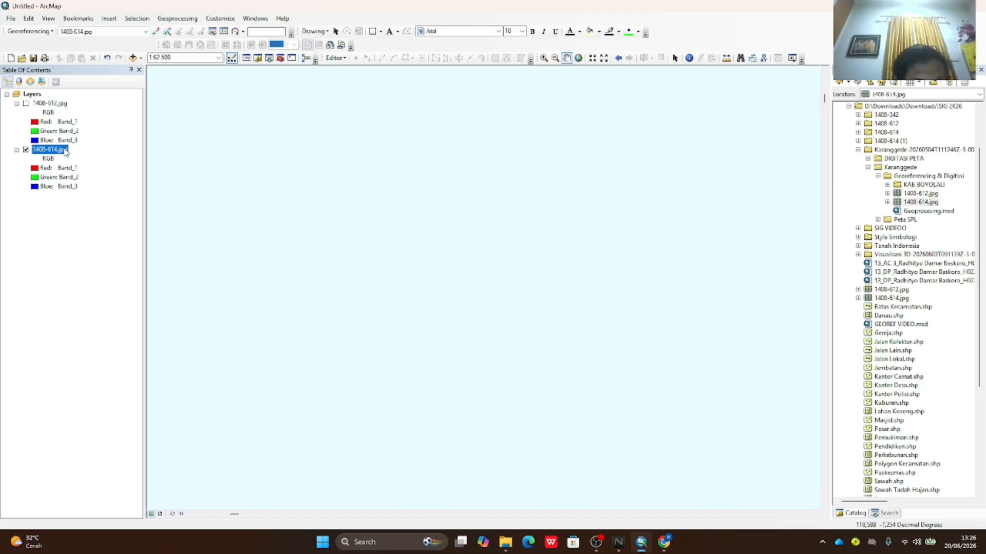
right_click(65, 150)
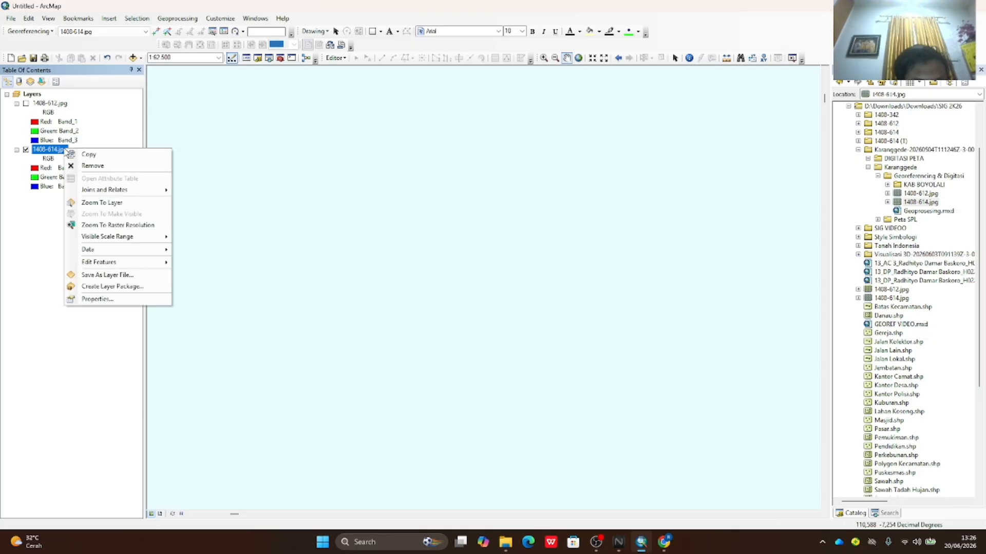
click(102, 202)
scroll(249, 82, down, 6)
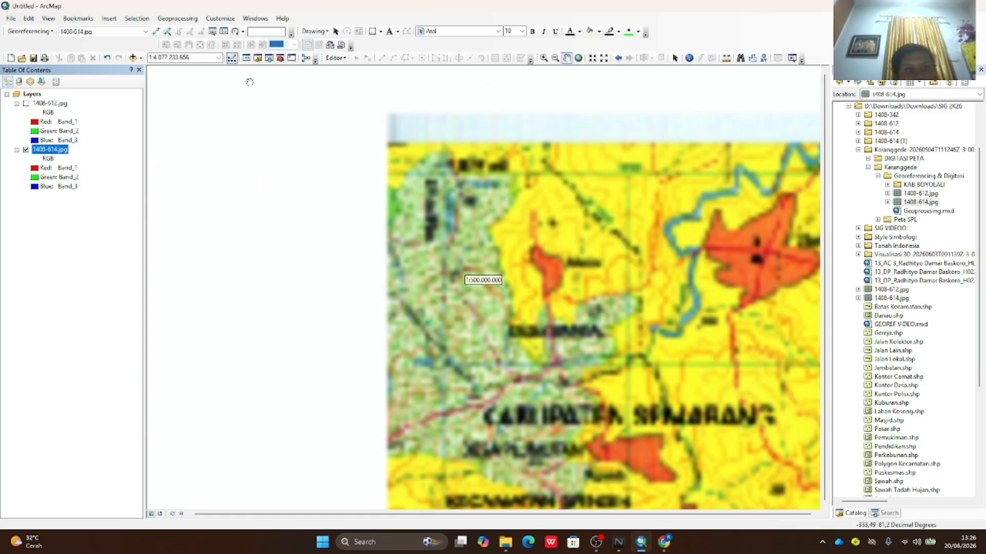
click(223, 31)
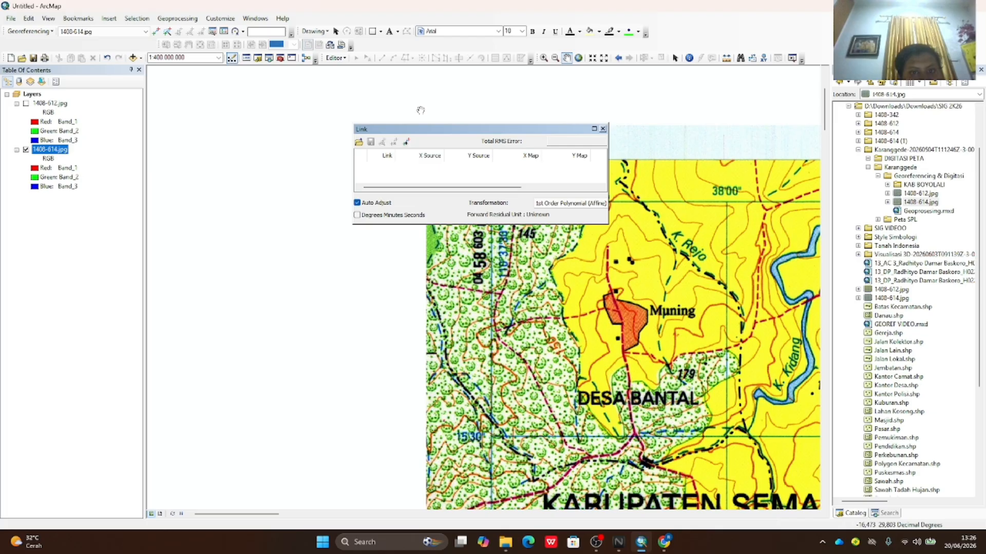
click(603, 129)
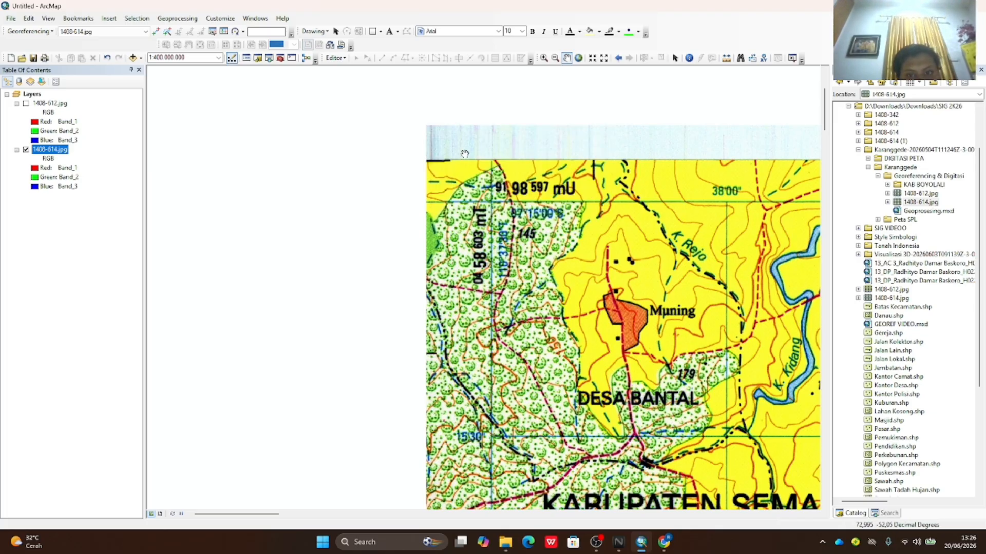
- Add a control point at the upper-left grid corner with DMS coordinate entry
click(155, 31)
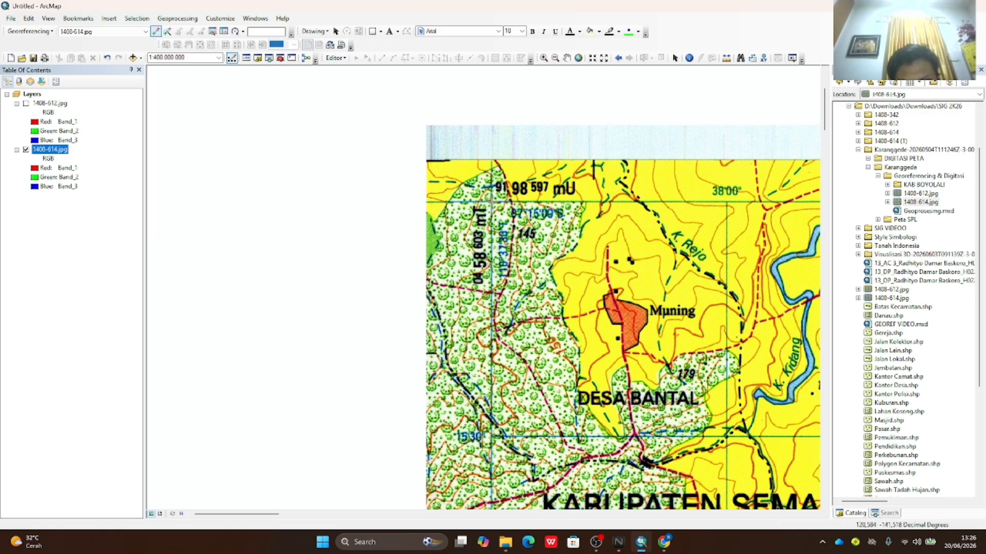
right_click(492, 203)
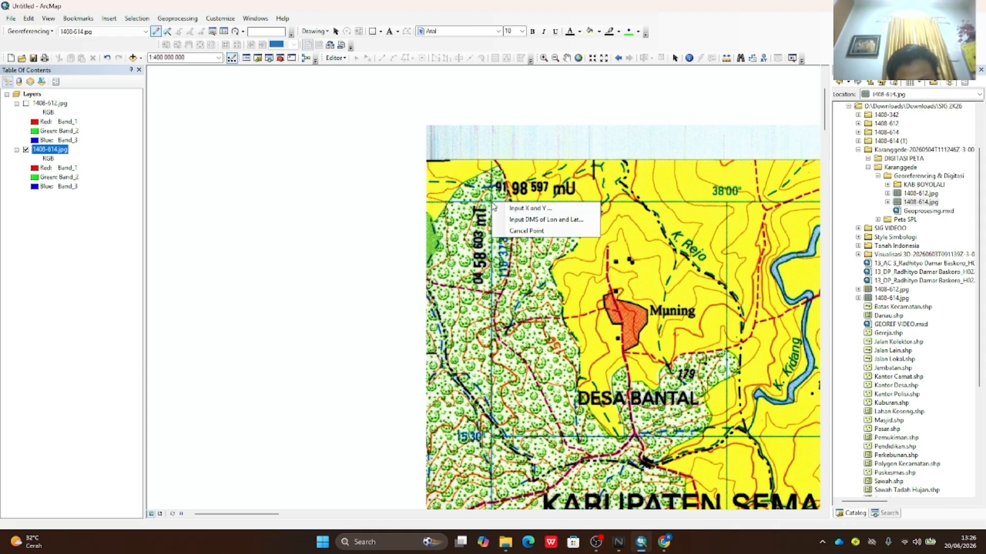
click(515, 221)
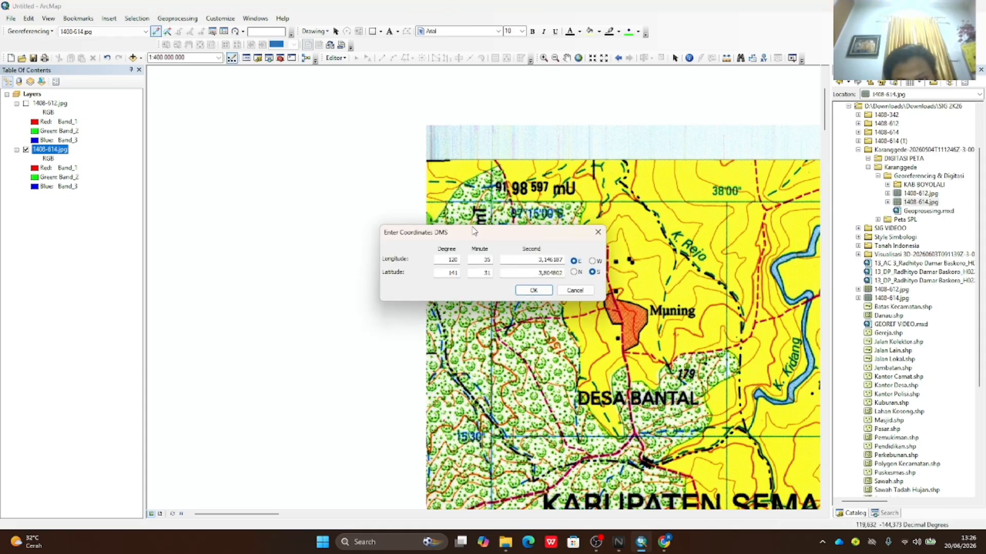
drag(537, 170, 510, 128)
- Enter 110°37'30" E, 7°15'00" S for the upper-left control point
double_click(477, 148)
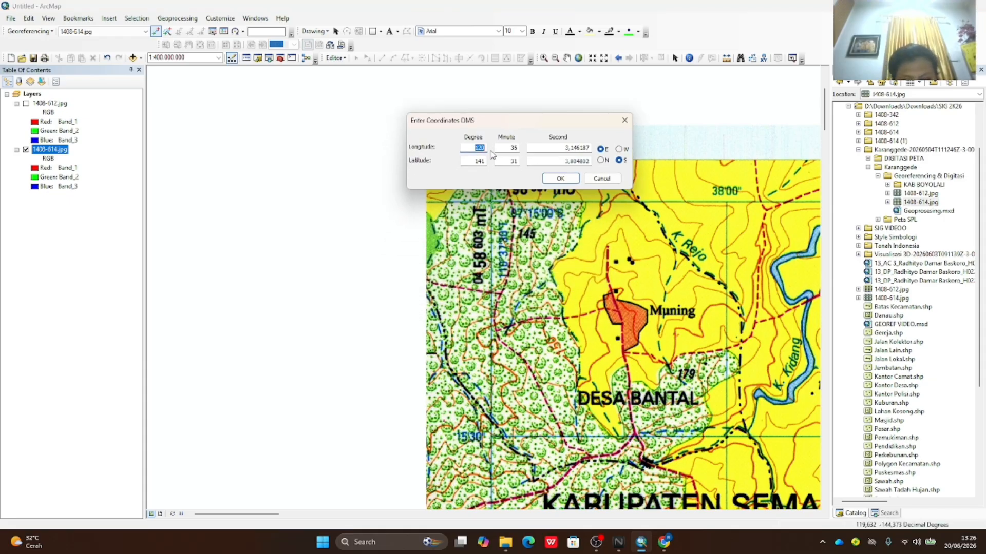
text(110)
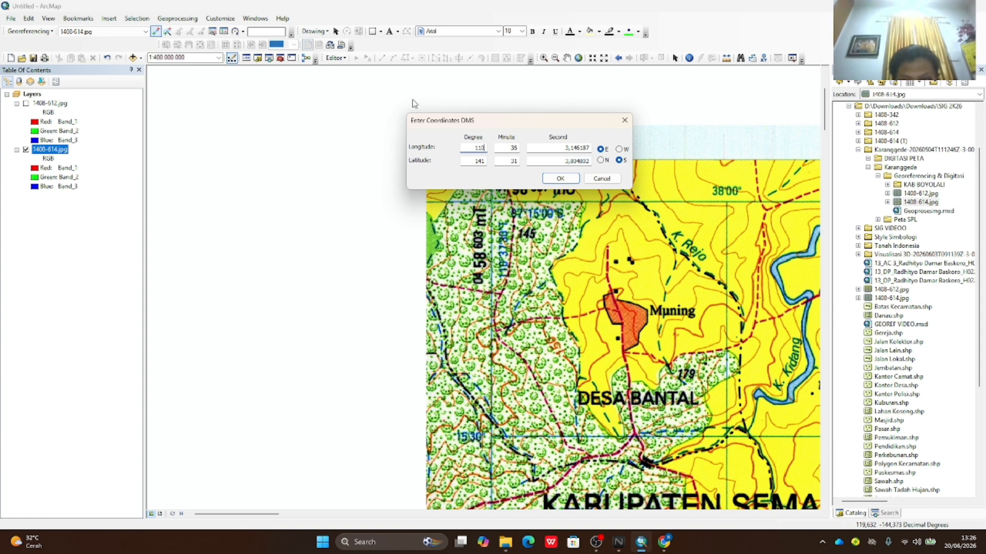
key(Tab)
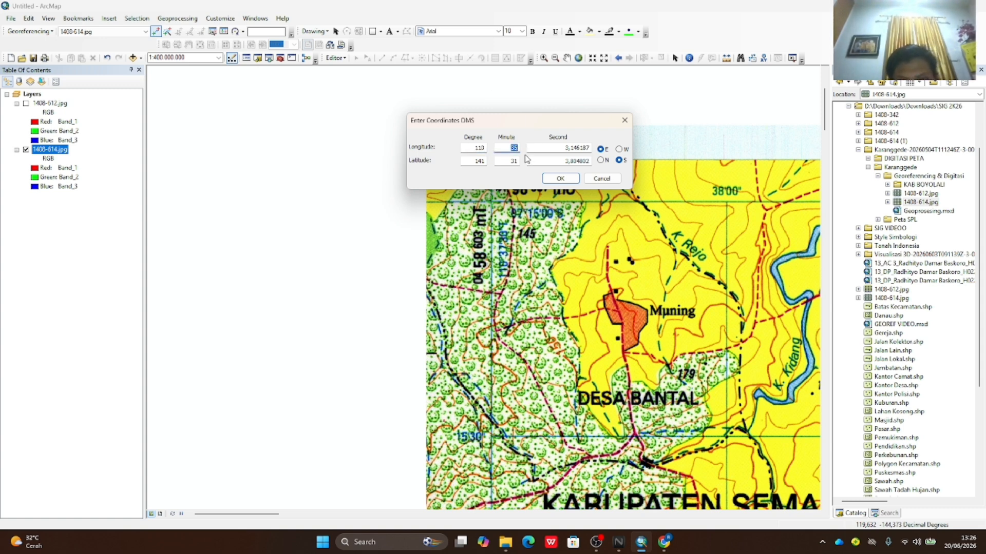
text(37)
key(Tab)
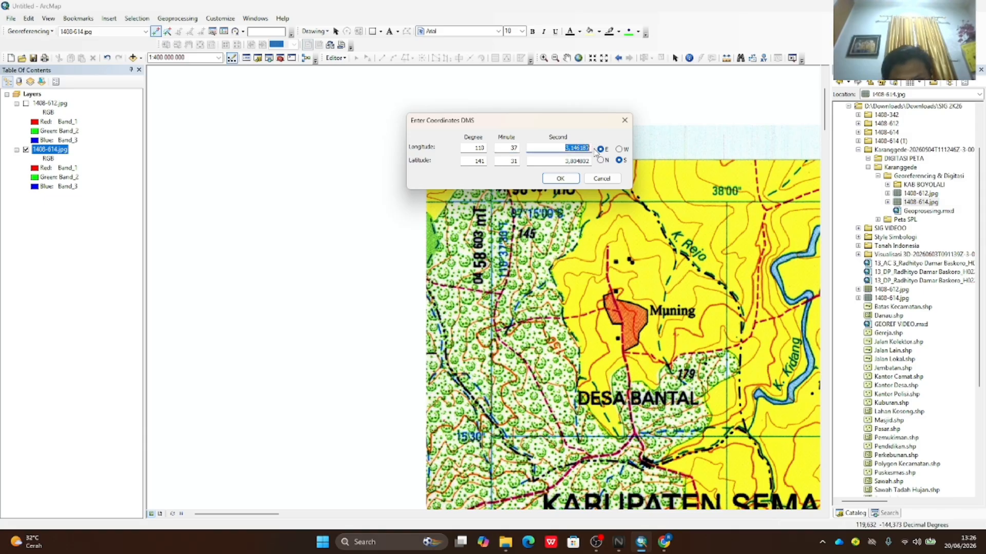
text(30)
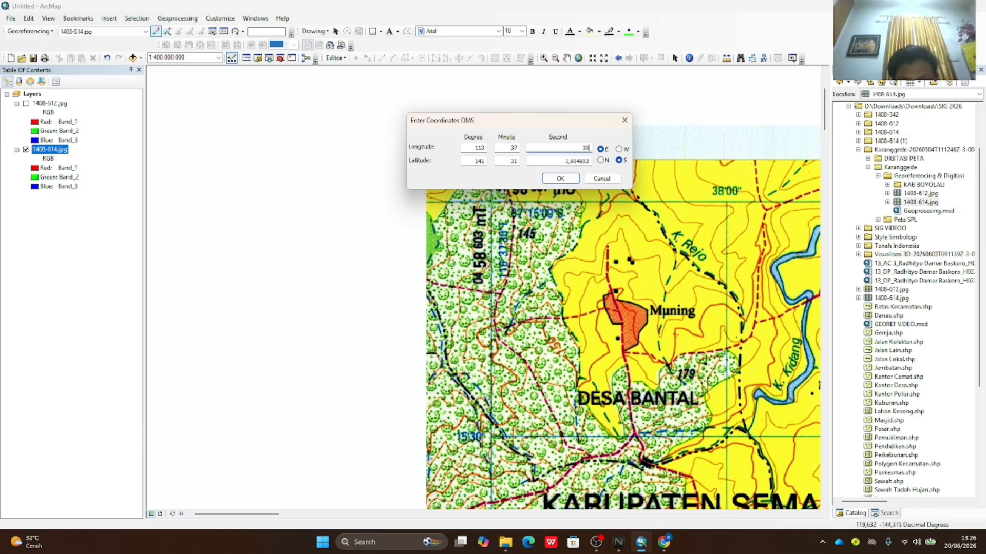
double_click(475, 162)
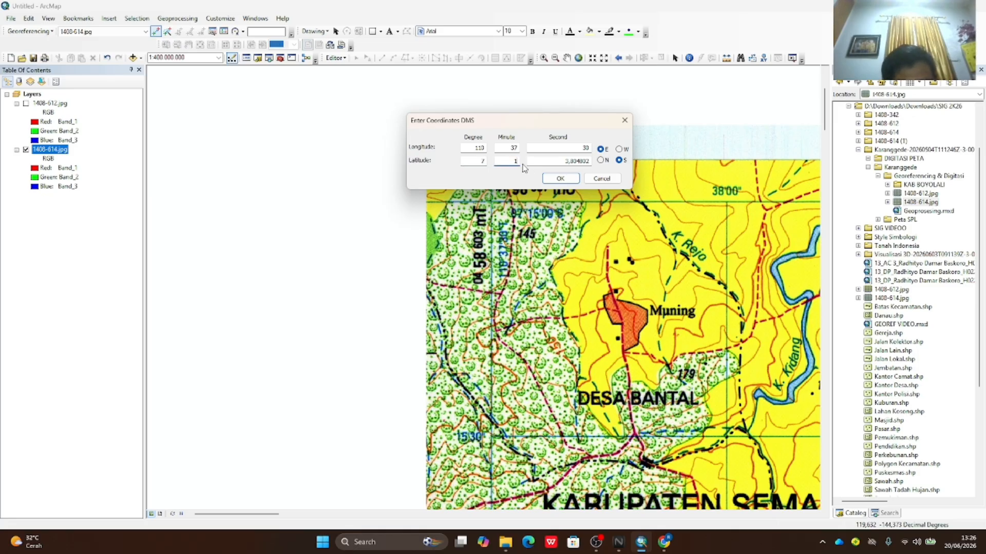
drag(562, 162, 602, 176)
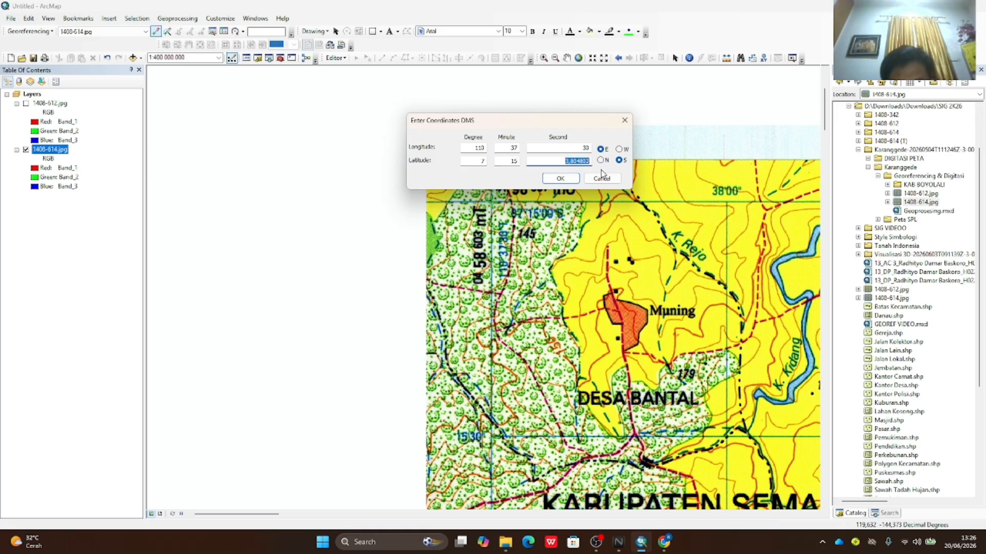
text(00)
click(567, 178)
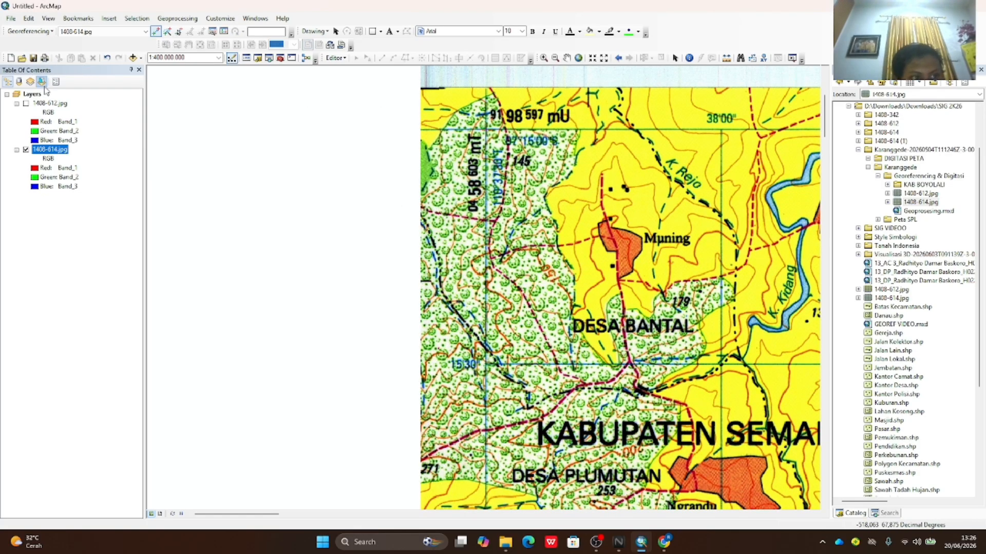
- Show the whole 1408-614 sheet, then zoom in on its top-right corner
right_click(50, 149)
click(87, 201)
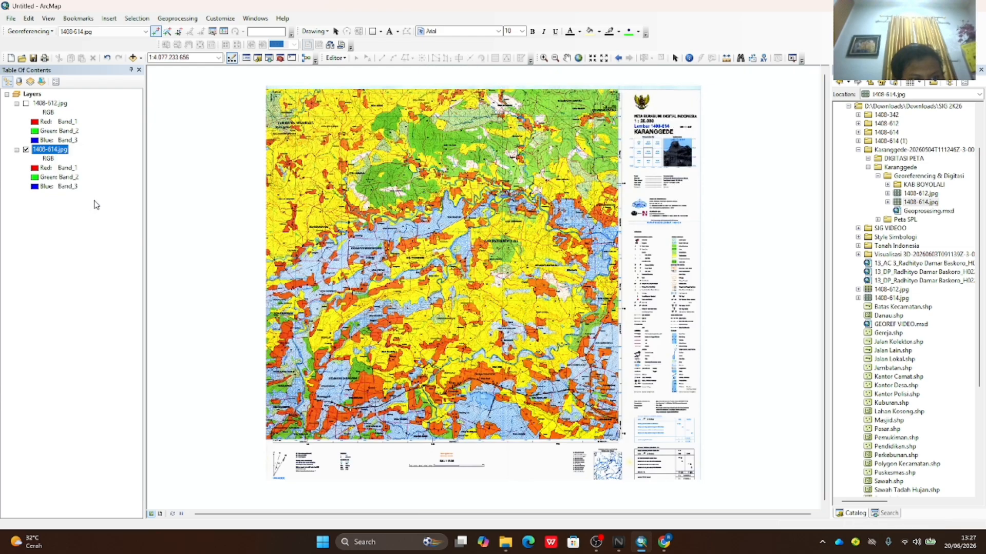
click(543, 58)
drag(592, 85, 633, 121)
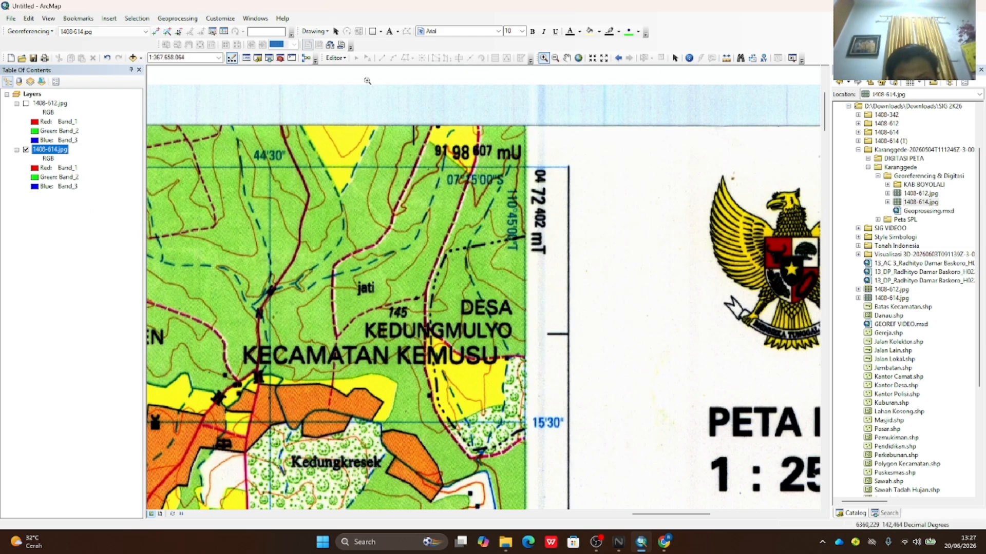
- Add a control point at the top-right grid corner with DMS coordinate entry
click(156, 32)
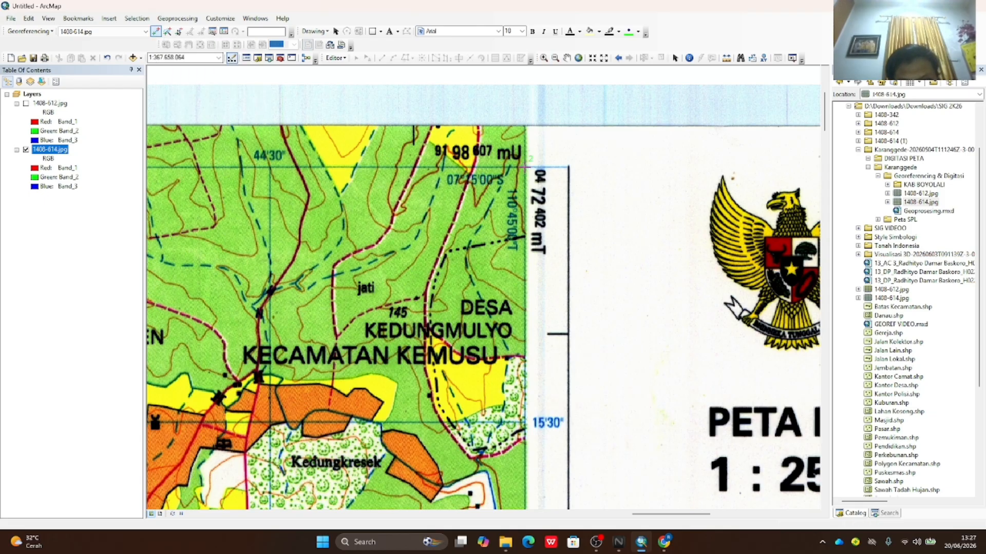
click(525, 167)
right_click(524, 167)
click(560, 186)
drag(523, 241, 364, 243)
- Enter 110°45'00" E, 7°15' S for the top-right point and zoom to the full sheet
double_click(291, 262)
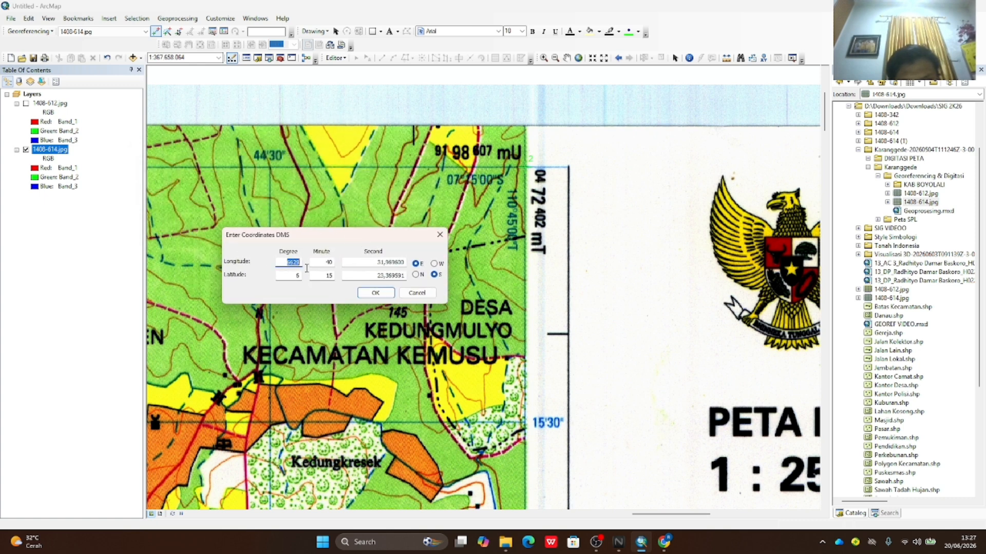
text(110)
double_click(328, 262)
text(45)
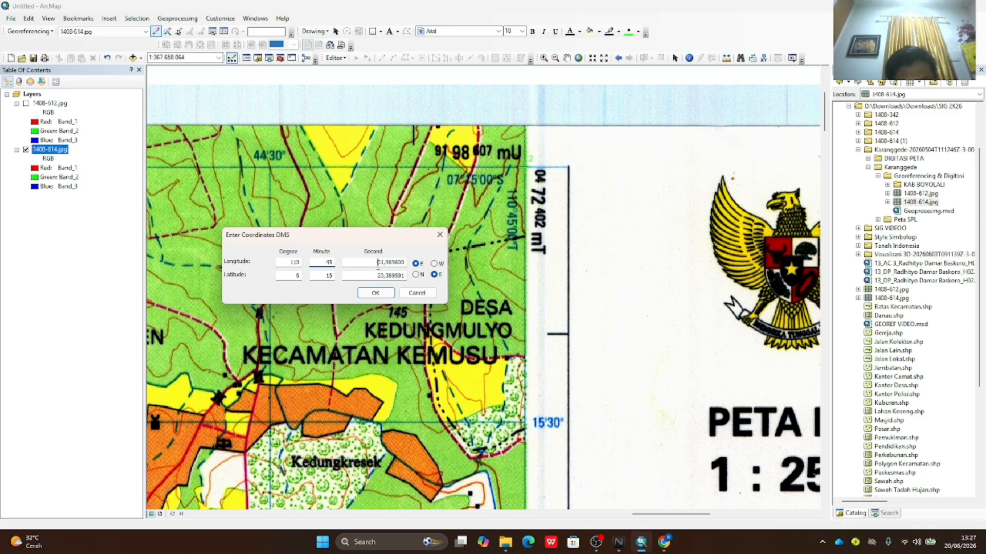
double_click(378, 263)
text(0)
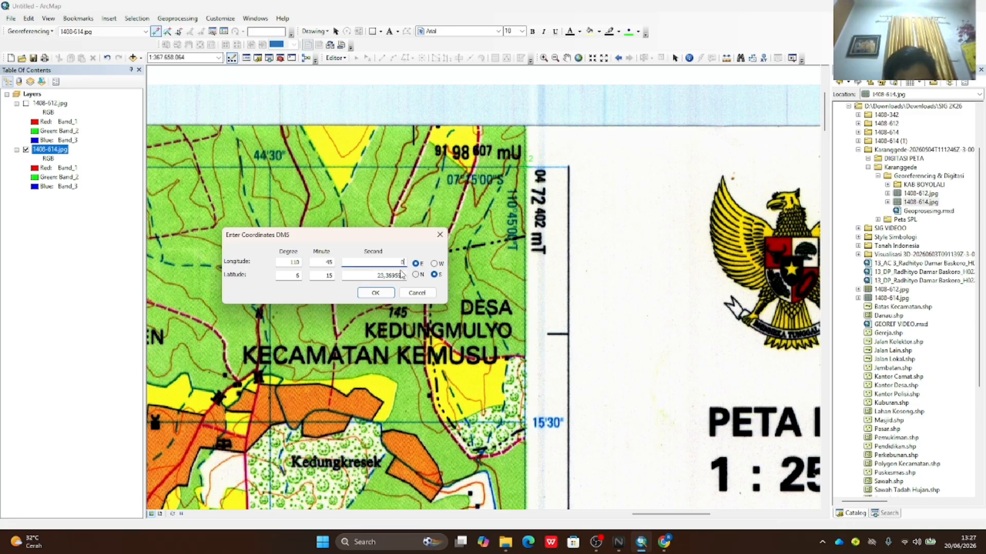
text(0)
double_click(292, 276)
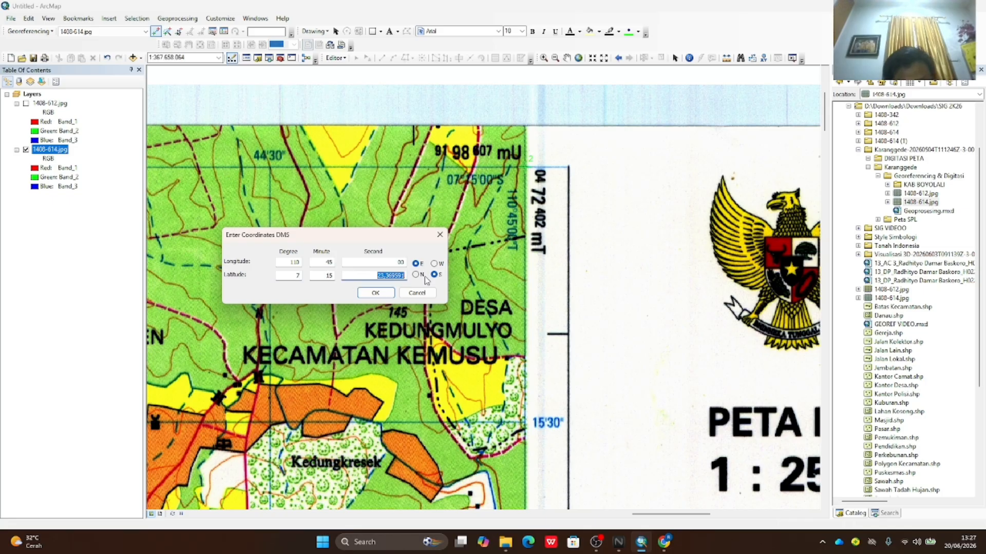
click(386, 289)
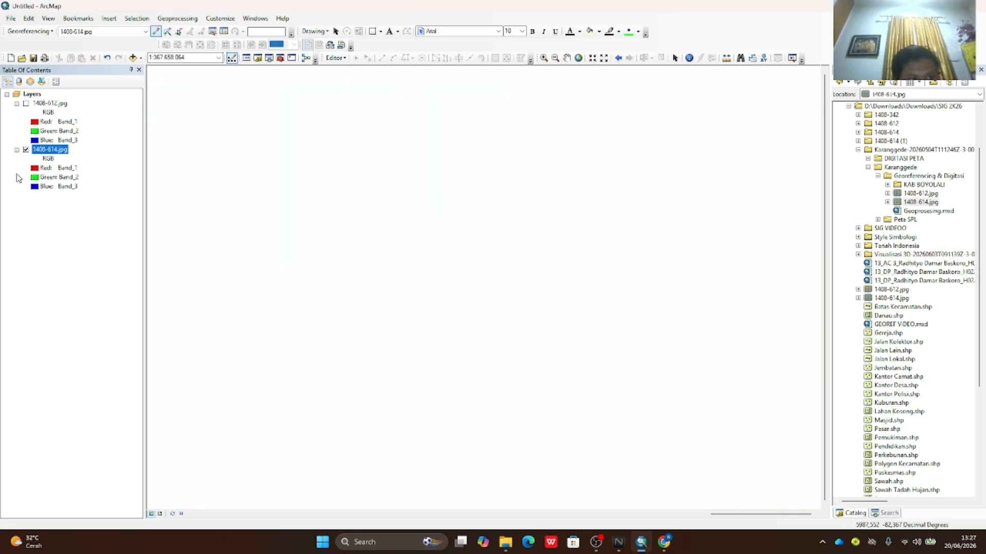
right_click(45, 153)
click(64, 203)
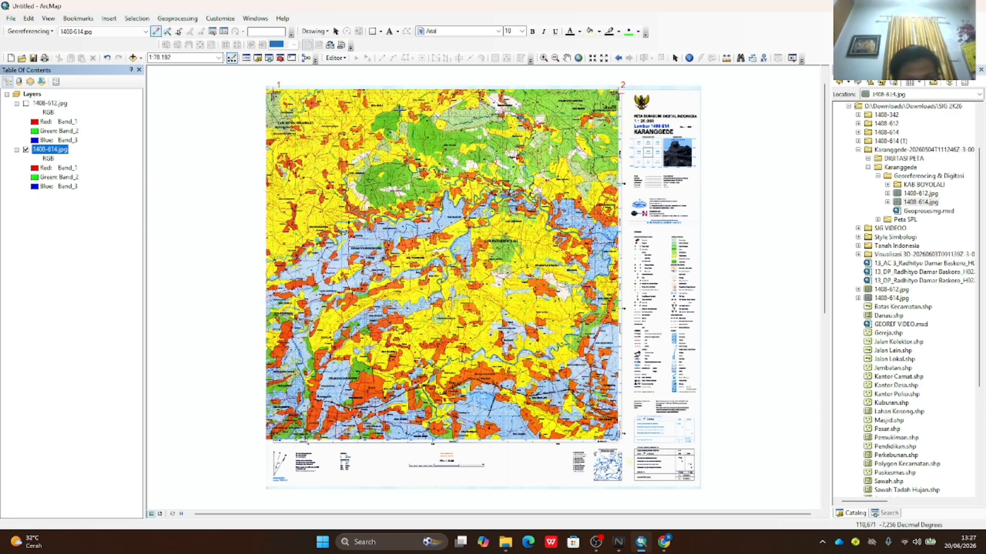
- Zoom into the Desa Beji corner and set seconds 00 and 30 for 110°45'00" E, 7°22'30" S
click(544, 57)
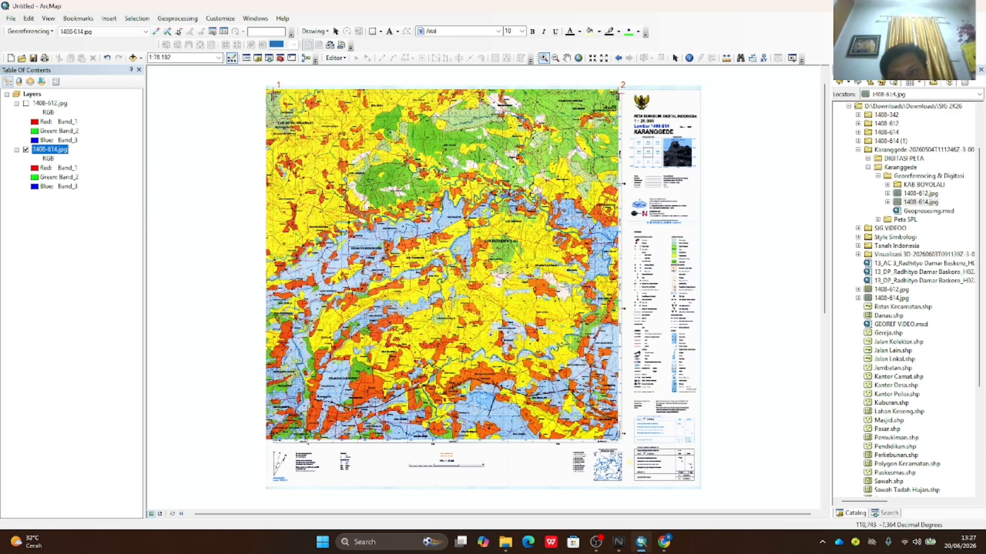
drag(591, 421, 628, 452)
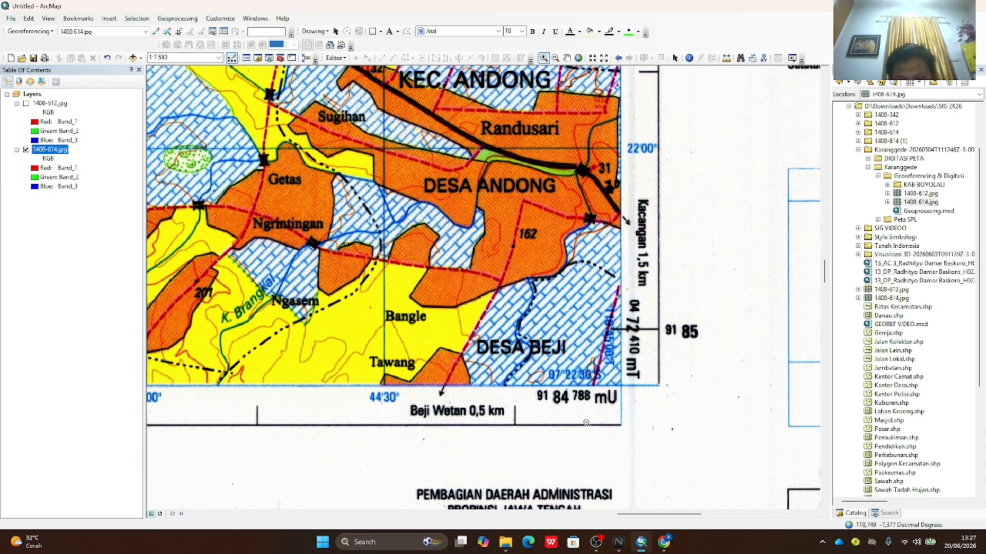
click(156, 32)
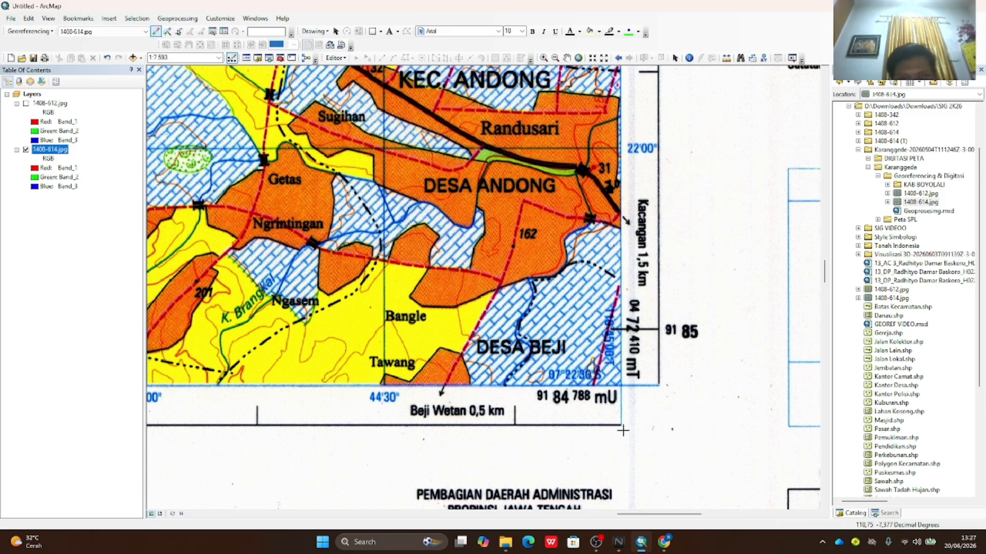
right_click(620, 383)
click(662, 403)
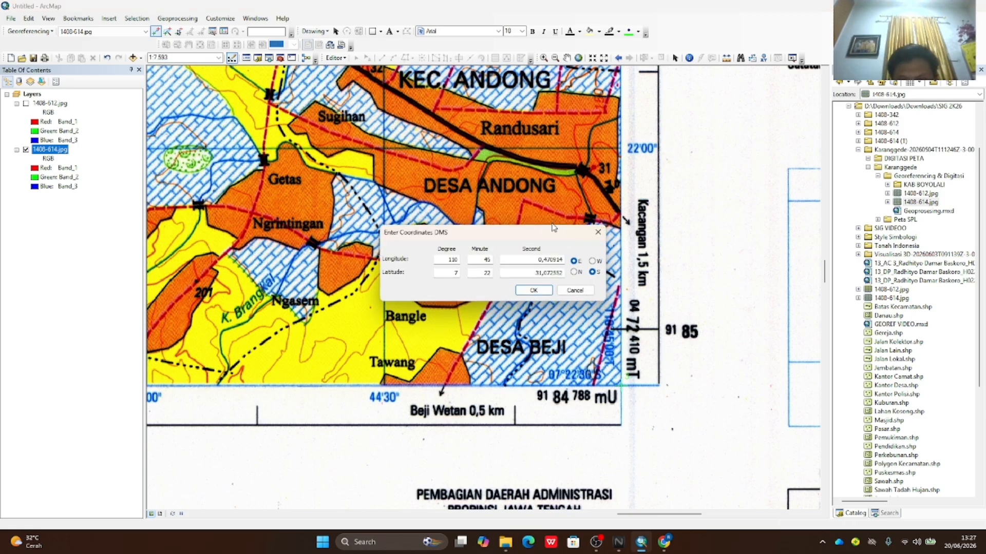
drag(553, 228, 551, 196)
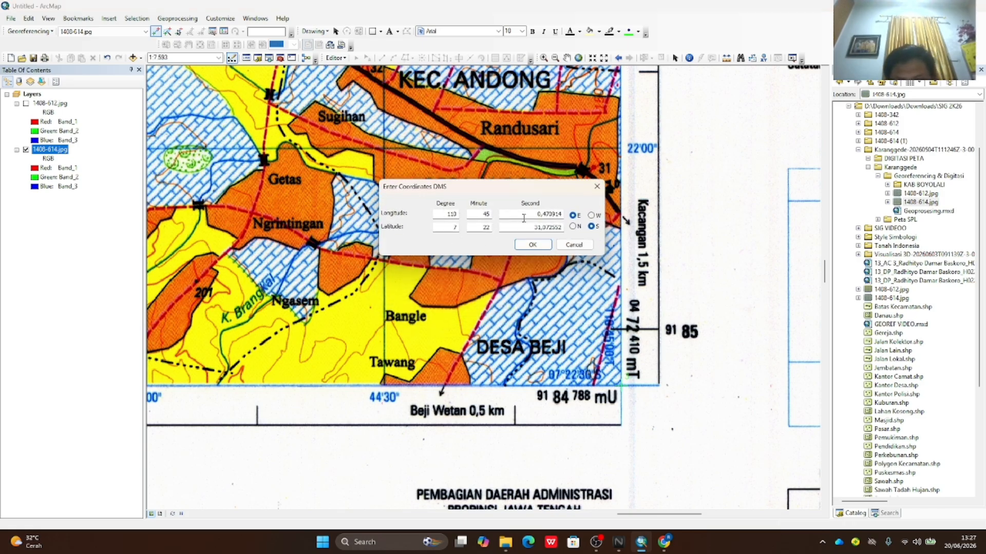
drag(523, 217, 567, 229)
text(00)
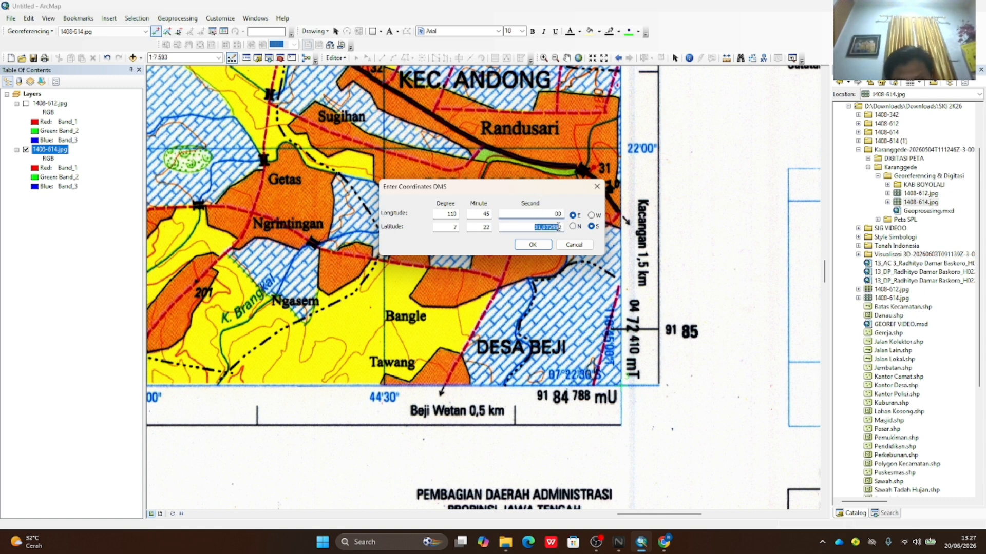
text(3)
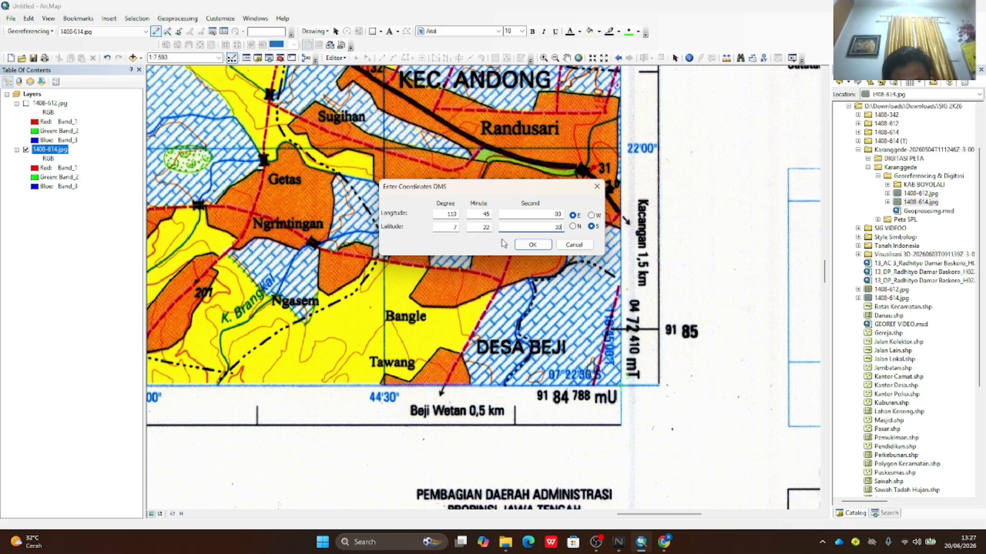
text(0)
click(529, 245)
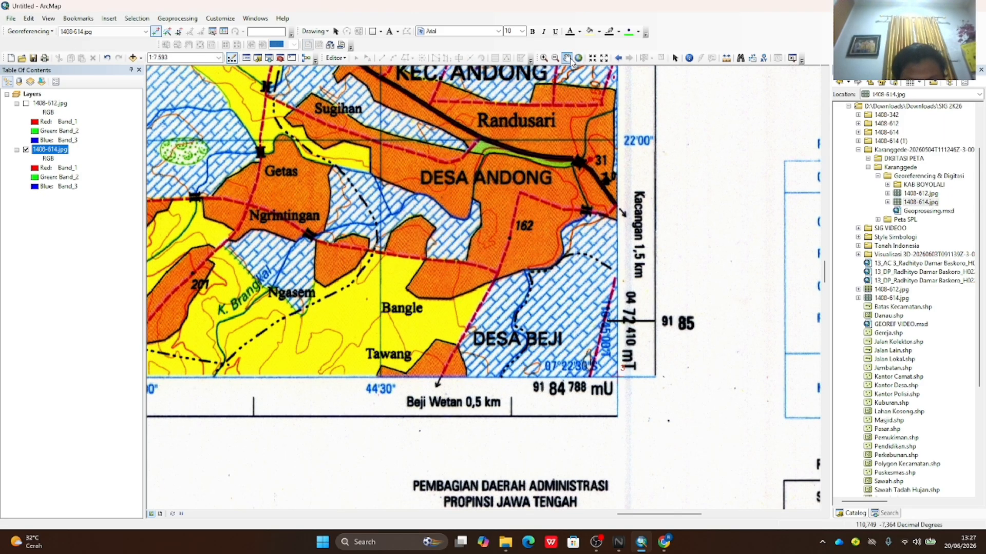
right_click(60, 150)
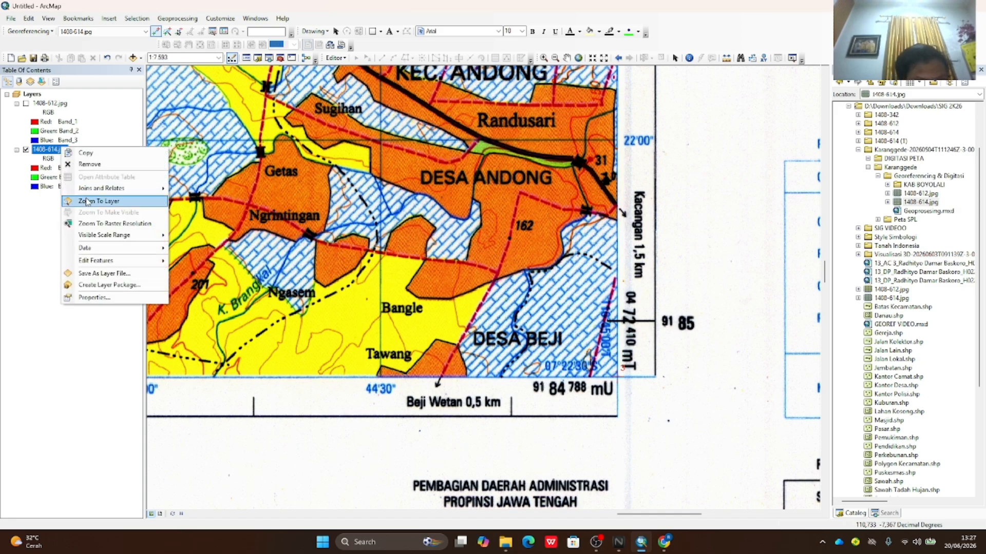
- Zoom into the 1408-614 sheet's bottom-left map corner and place a control point there
click(88, 200)
click(543, 57)
drag(226, 402, 302, 466)
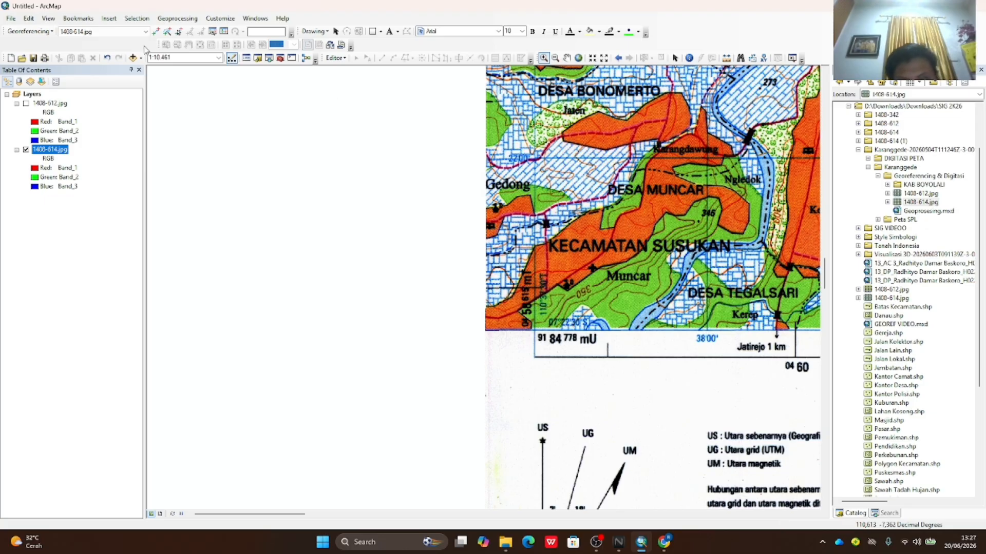
click(156, 31)
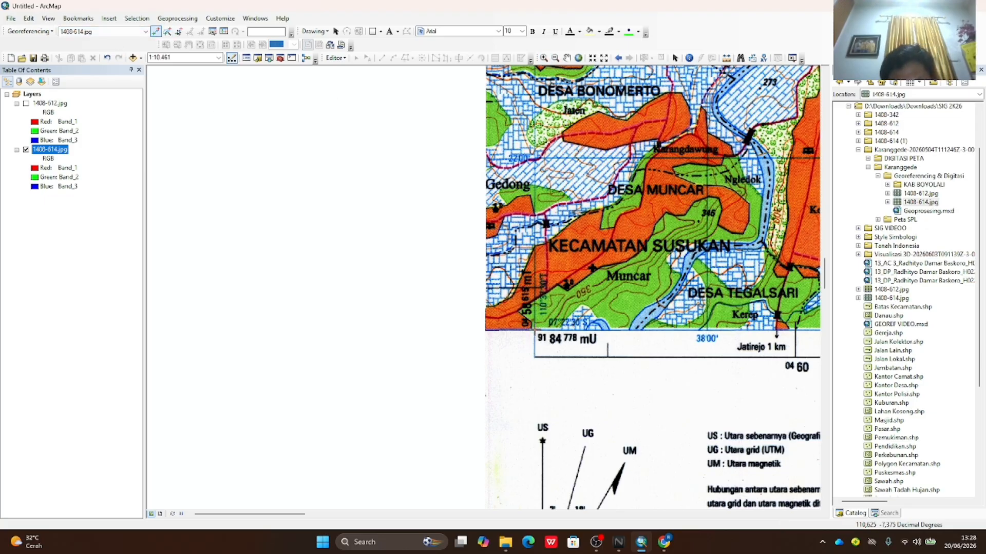
click(535, 330)
- Enter 110°37'30" E, 7°22'30" S in DMS for the point, then zoom to the whole sheet
right_click(534, 331)
click(552, 349)
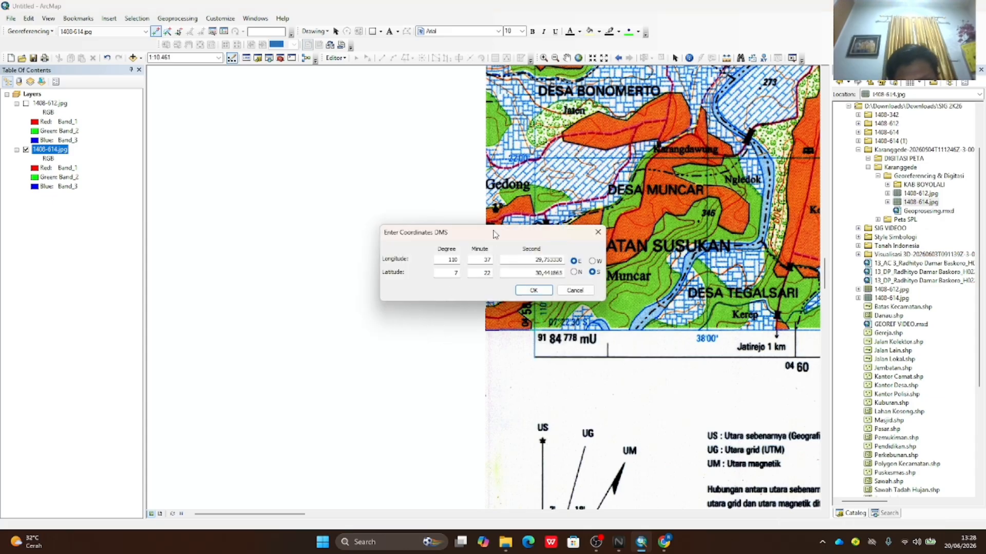
drag(539, 249, 429, 257)
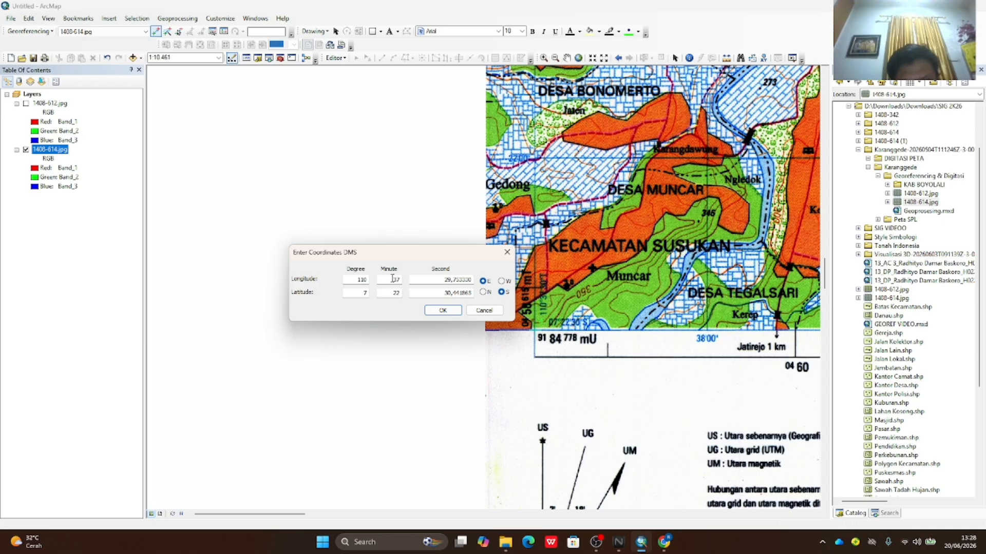
double_click(425, 280)
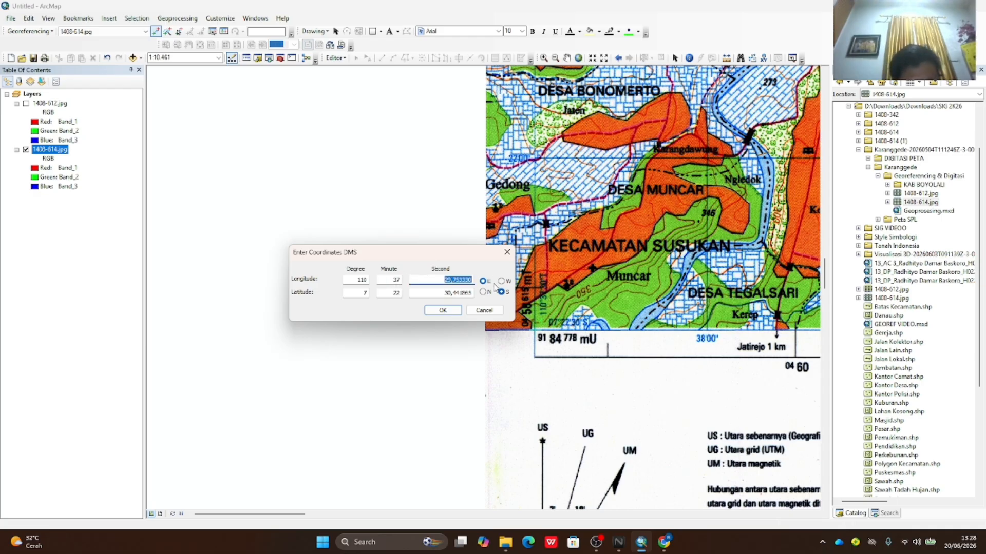
text(39)
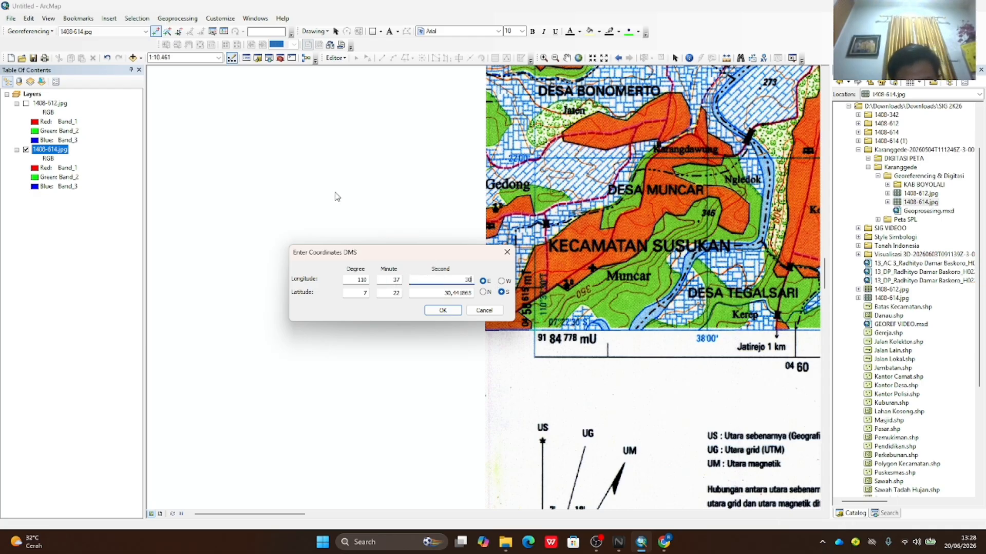
double_click(443, 293)
text(30)
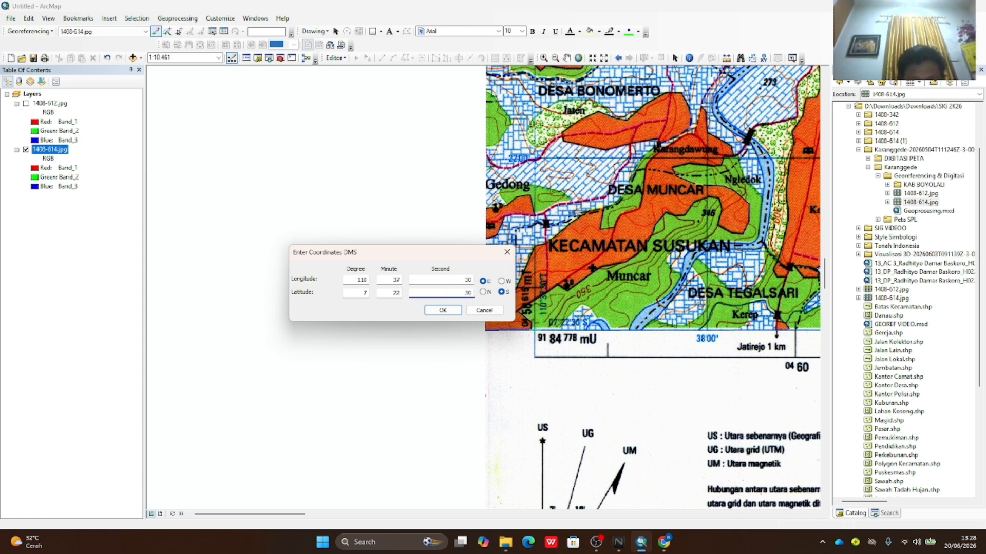
click(442, 310)
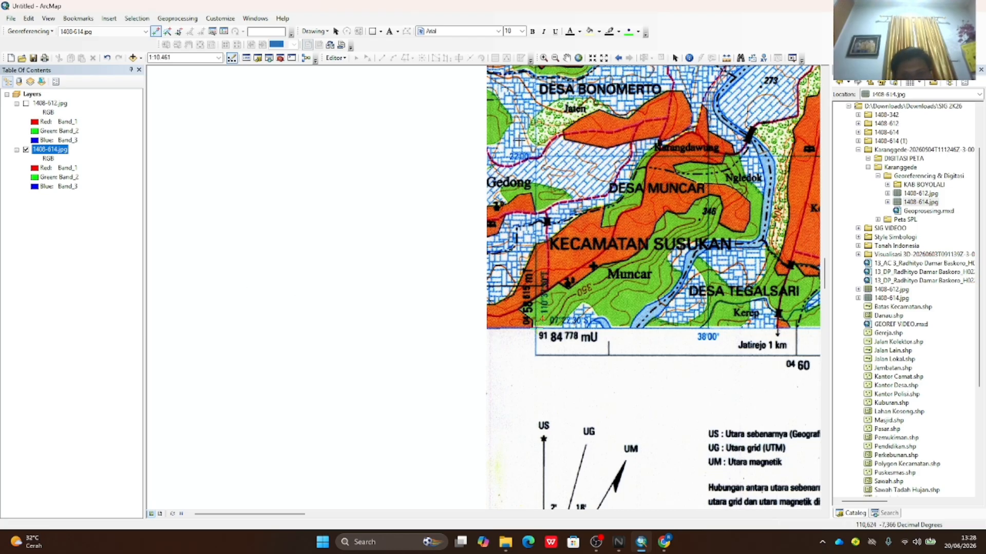
right_click(44, 155)
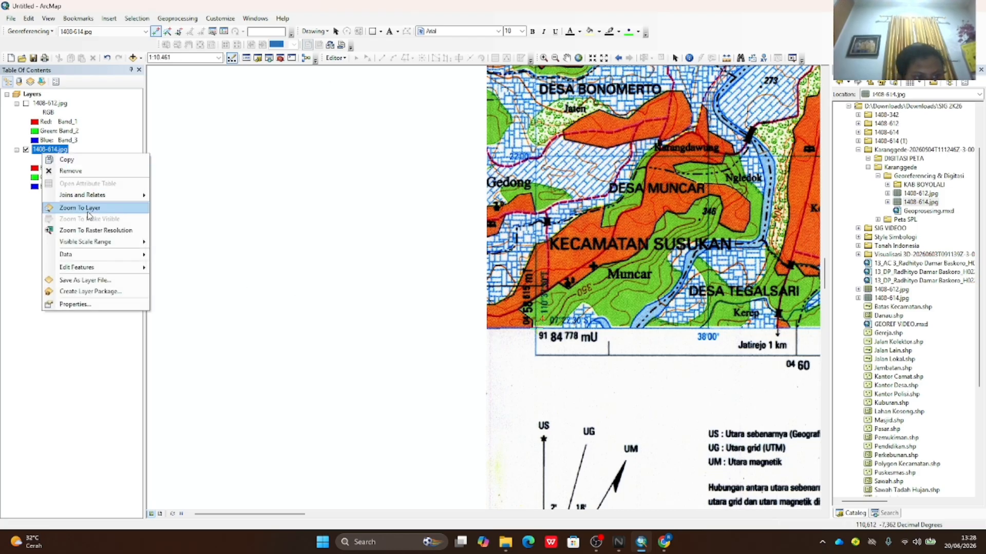
click(86, 211)
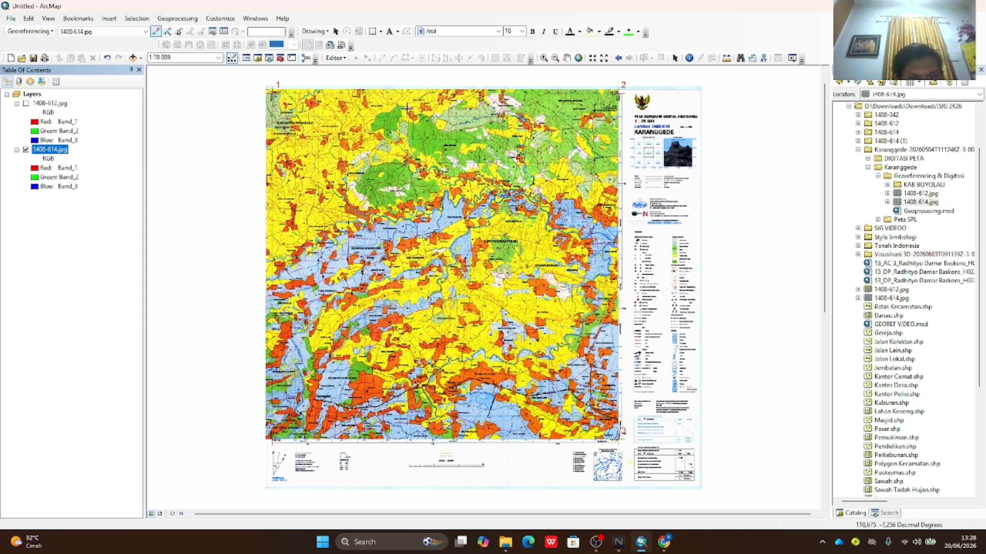
- Update the 1408-614 sheet's georeferencing and turn on the 1408-612.jpg layer
click(43, 34)
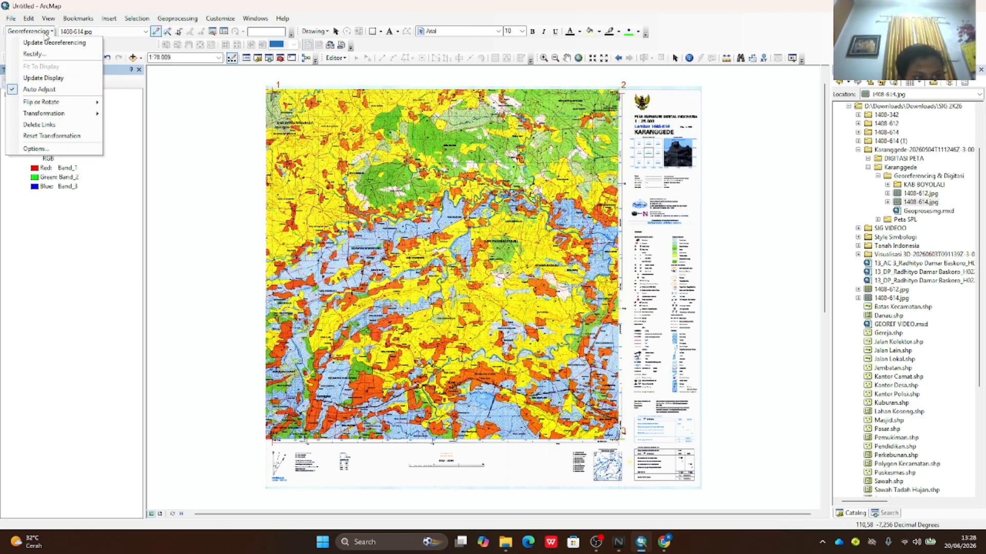
click(41, 43)
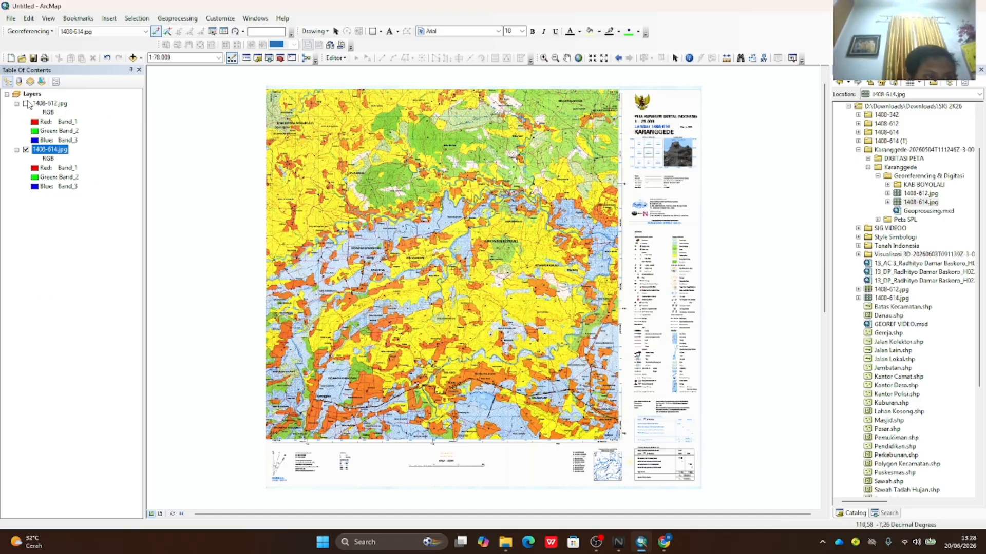
click(26, 103)
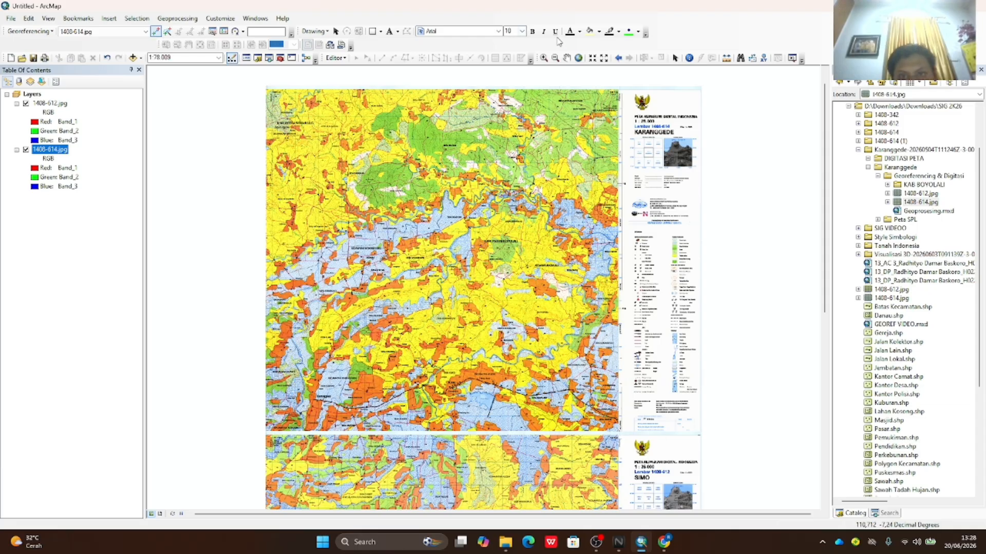
- Pan and zoom out so both sheets show joined edge to edge in view
click(566, 57)
scroll(628, 213, down, 1)
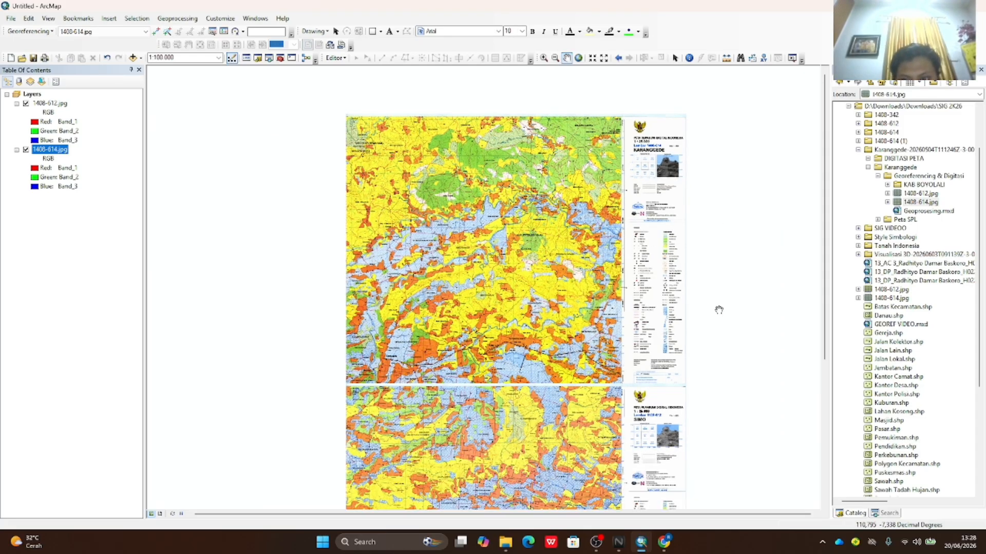
drag(718, 308, 700, 281)
scroll(723, 306, down, 1)
scroll(703, 300, down, 2)
scroll(727, 283, up, 1)
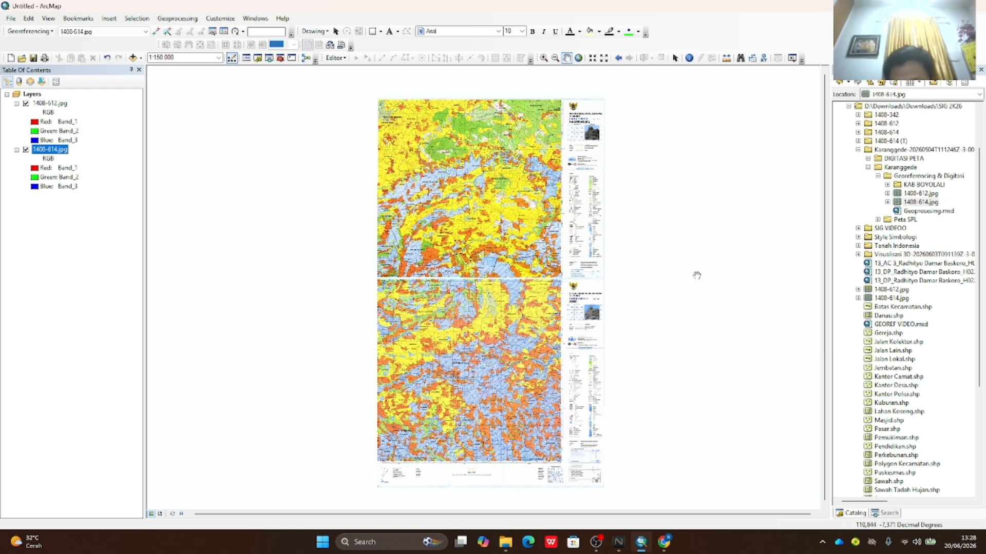
drag(707, 275, 703, 276)
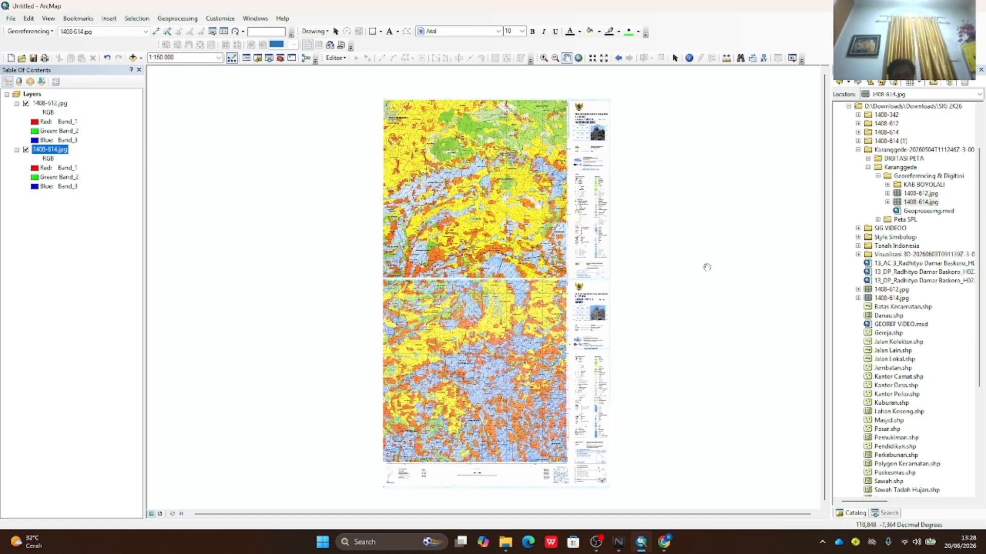
drag(682, 248, 636, 217)
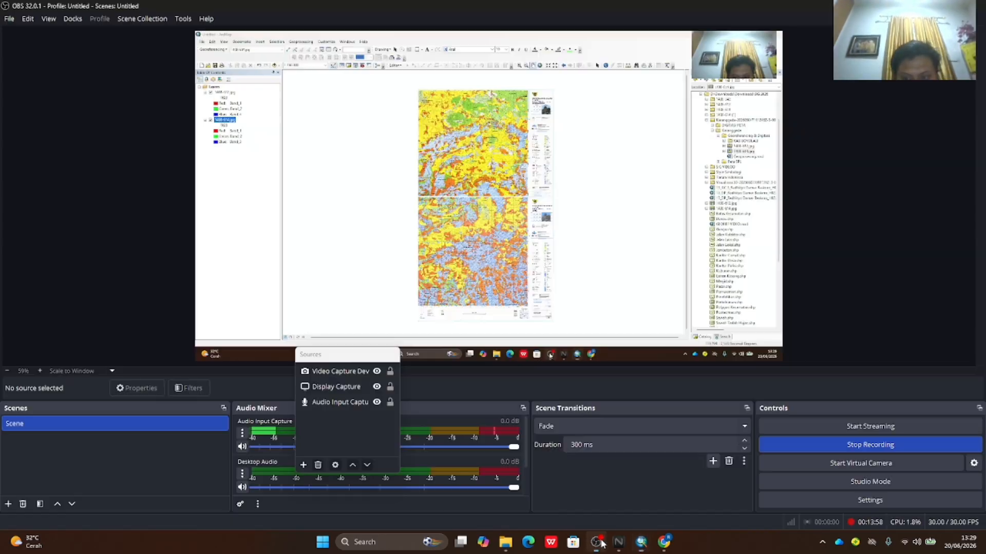
- Stop the OBS Studio recording and switch back to ArcMap
click(595, 542)
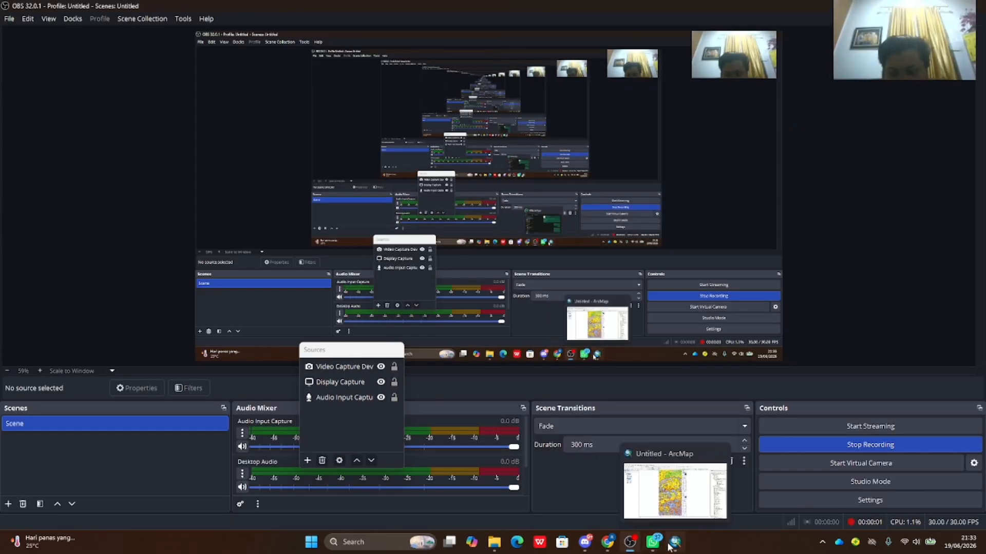
click(710, 484)
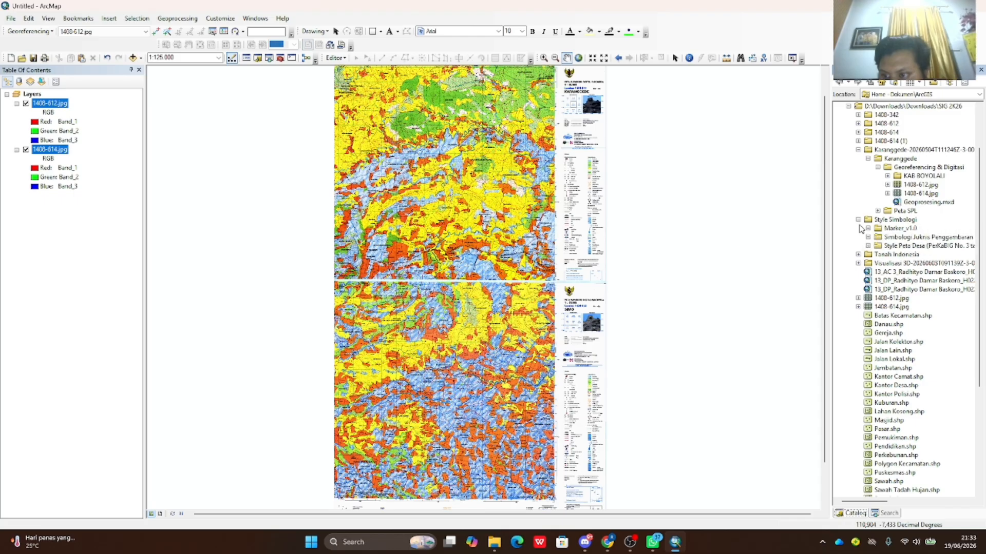
- Add ADMINISTRASI_AR_KECAMATAN from the KAB BOYOLALI geodatabase's BatasWilayah dataset to the map
click(888, 175)
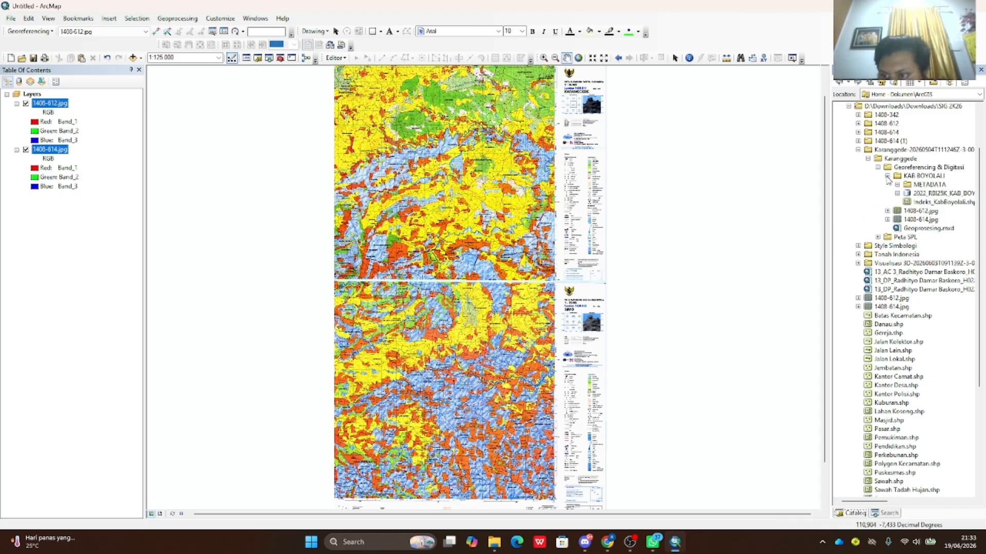
click(896, 193)
click(907, 203)
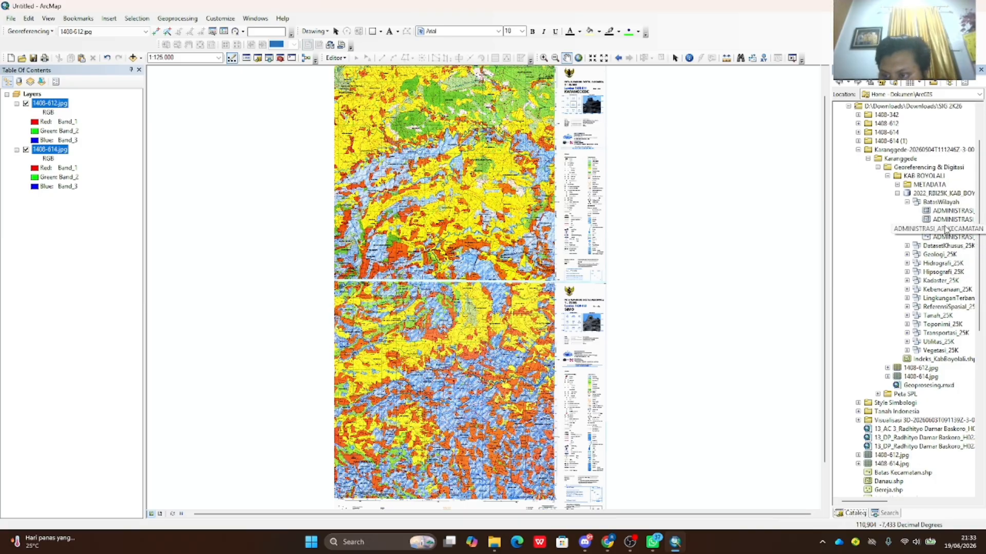
mouse_move(948, 232)
mouse_down()
mouse_move(763, 247)
mouse_move(266, 231)
mouse_move(90, 209)
mouse_move(130, 209)
mouse_up()
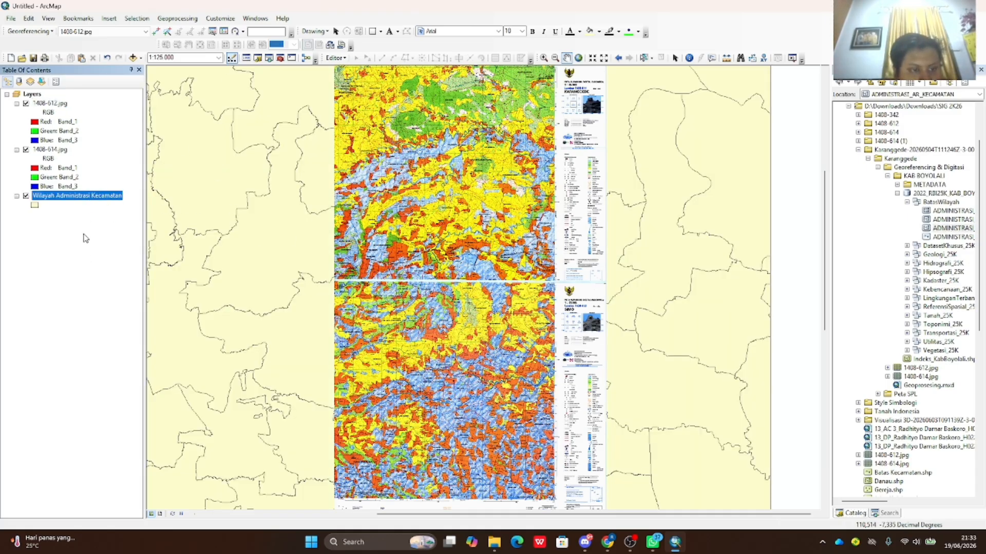
- Select the Karanggede record in the district layer's attribute table, then close the table
right_click(89, 201)
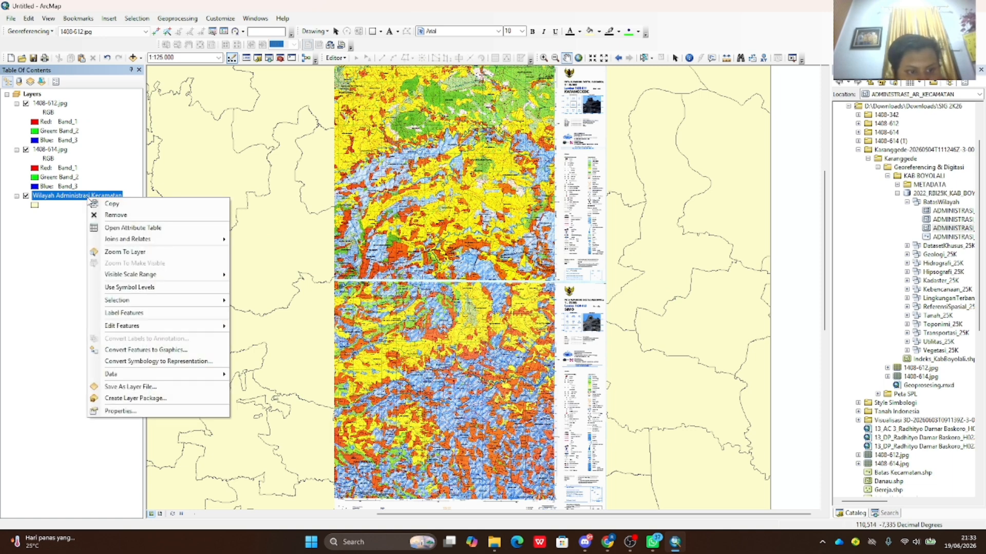
click(112, 229)
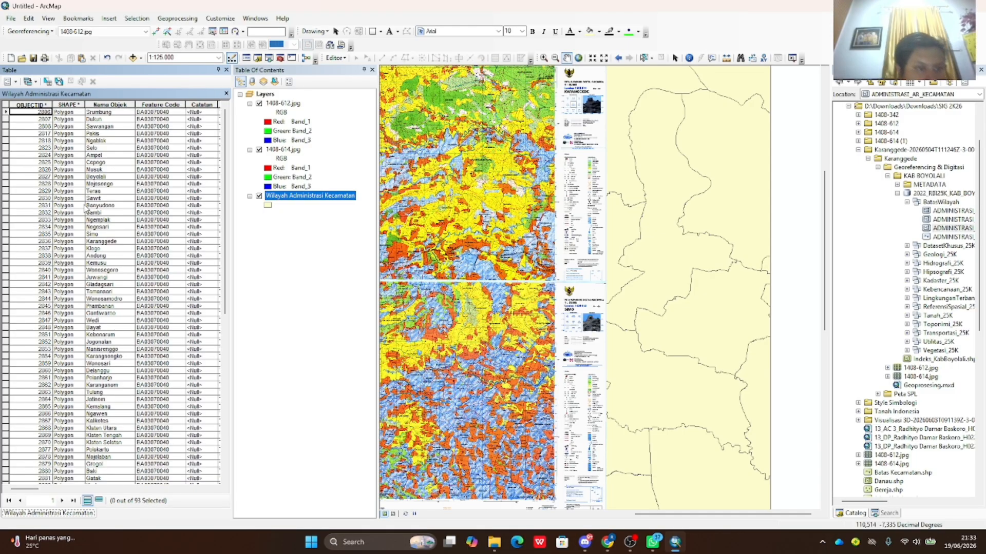
click(7, 242)
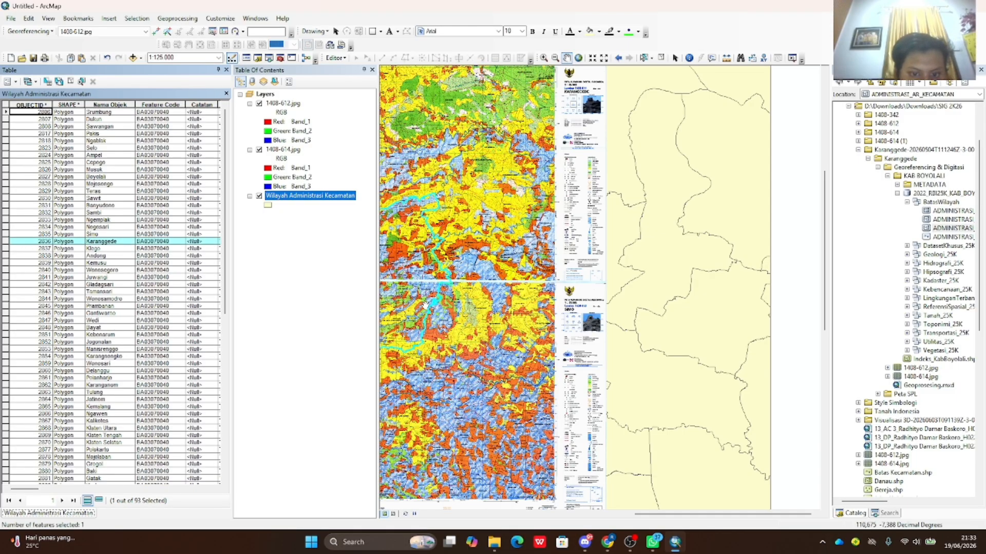
click(226, 69)
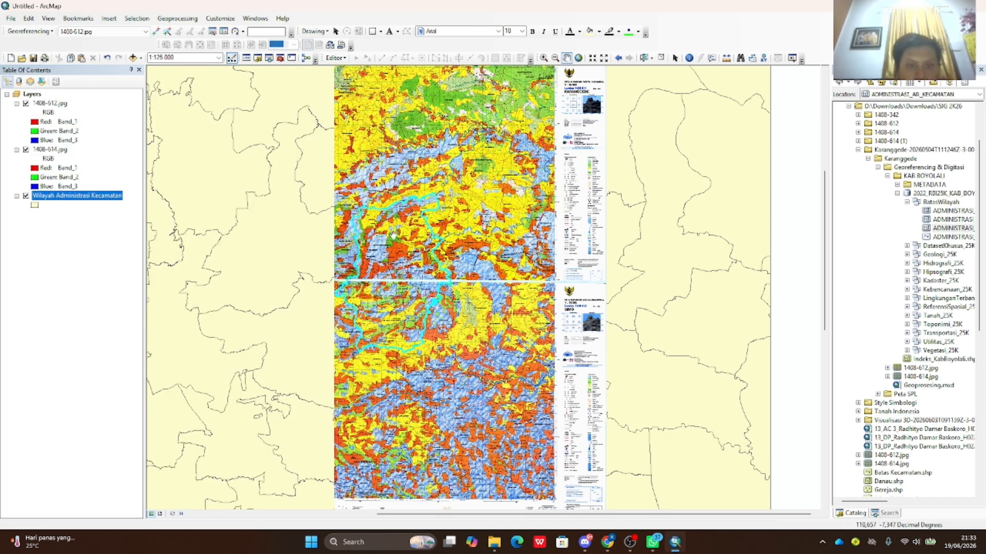
- Create a new layer from the selected Karanggede feature of Wilayah Administrasi Kecamatan
right_click(89, 197)
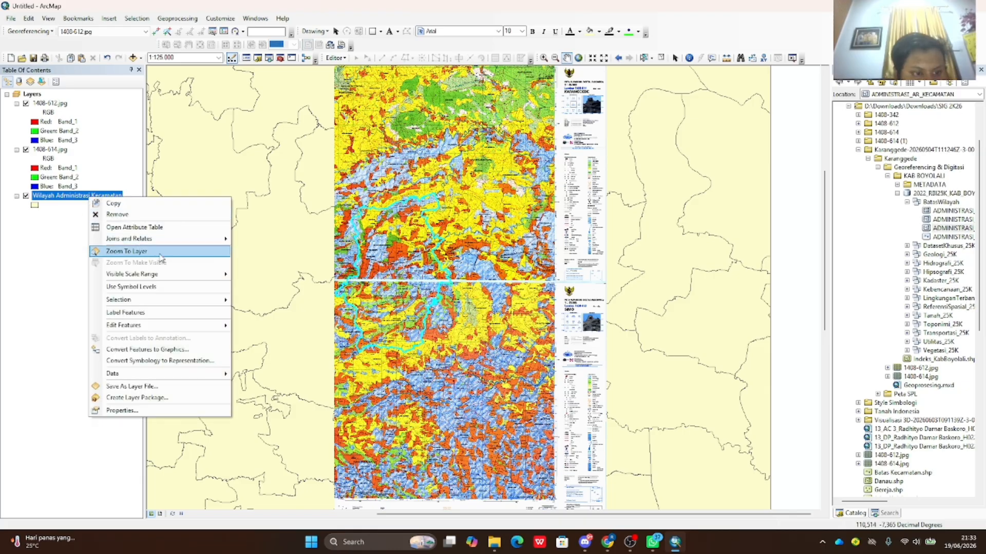
click(56, 199)
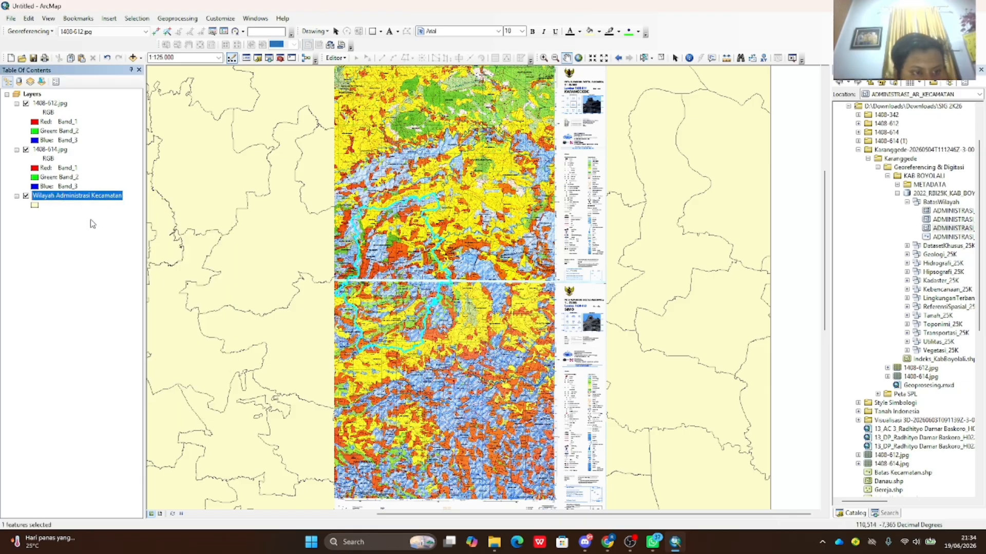
right_click(90, 200)
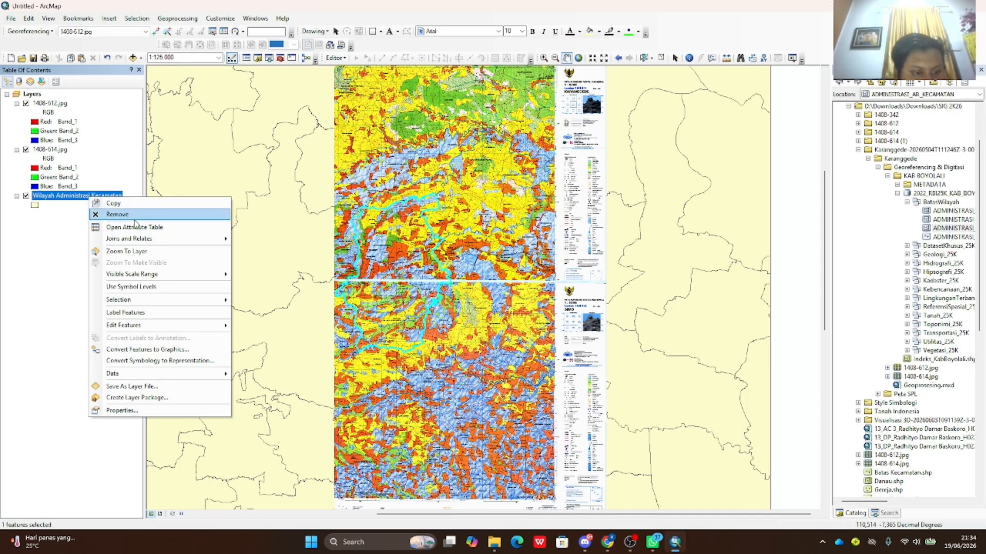
mouse_move(181, 302)
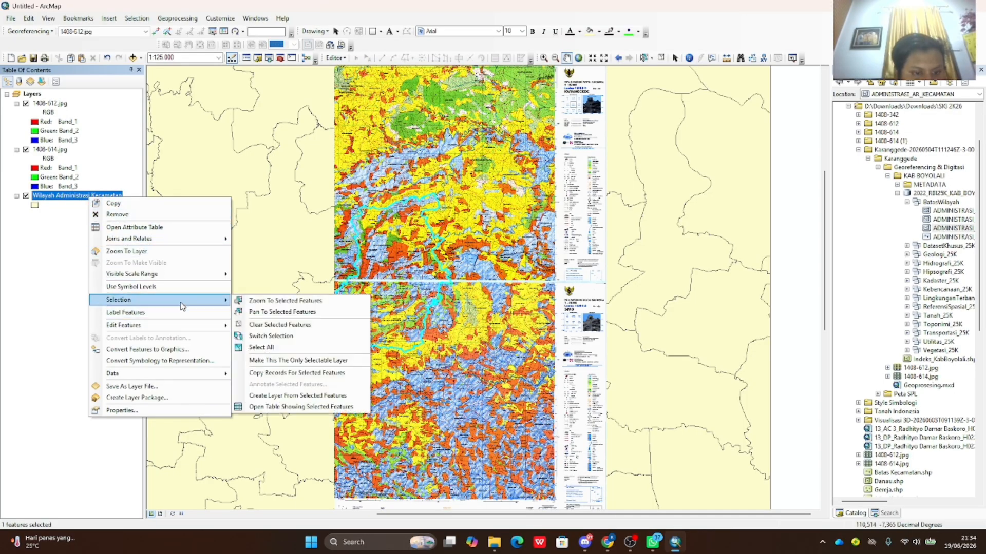
click(296, 397)
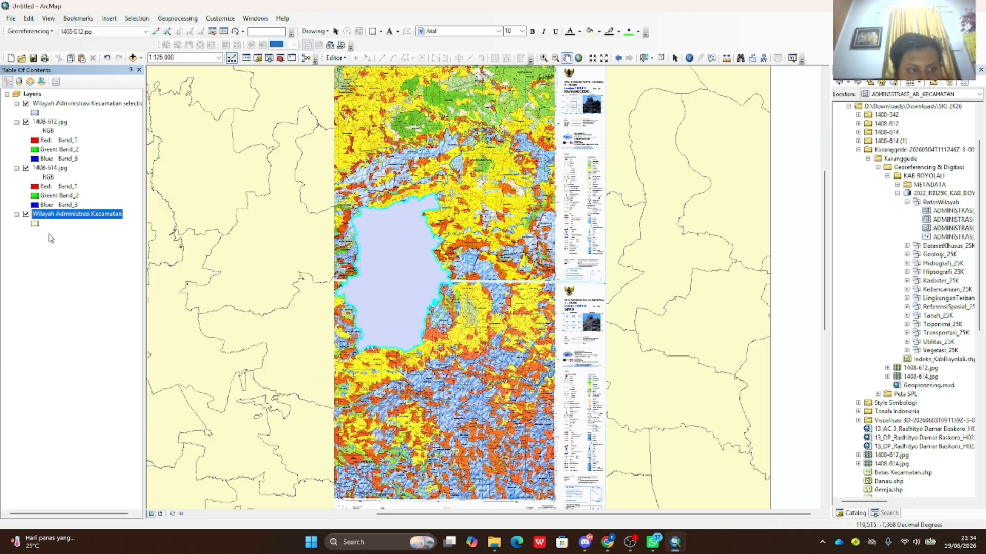
- Give the Karanggede selection polygon a green fill
click(35, 112)
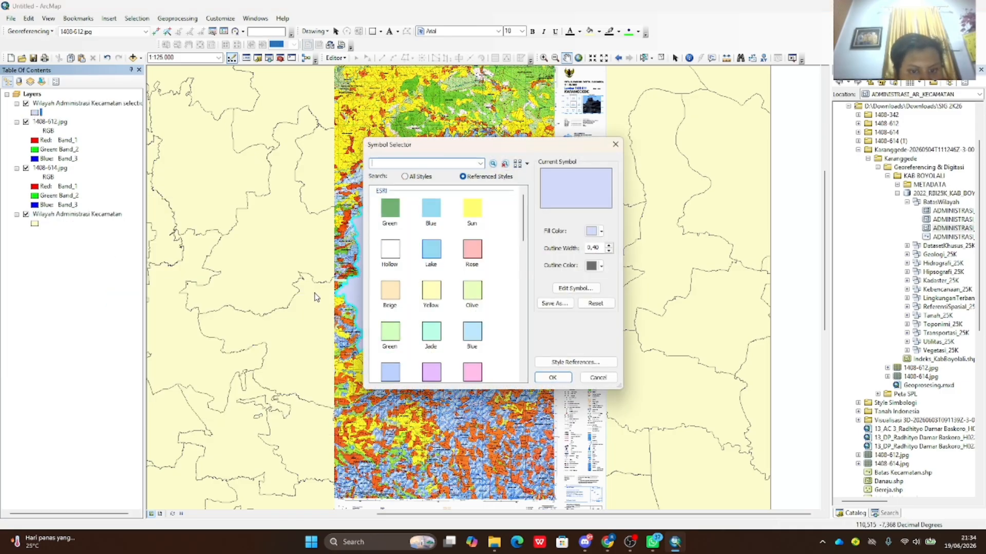
click(401, 213)
click(560, 381)
- Move 1408-612.jpg and 1408-614.jpg above Wilayah Administrasi Kecamatan in the layer list
drag(72, 103, 63, 205)
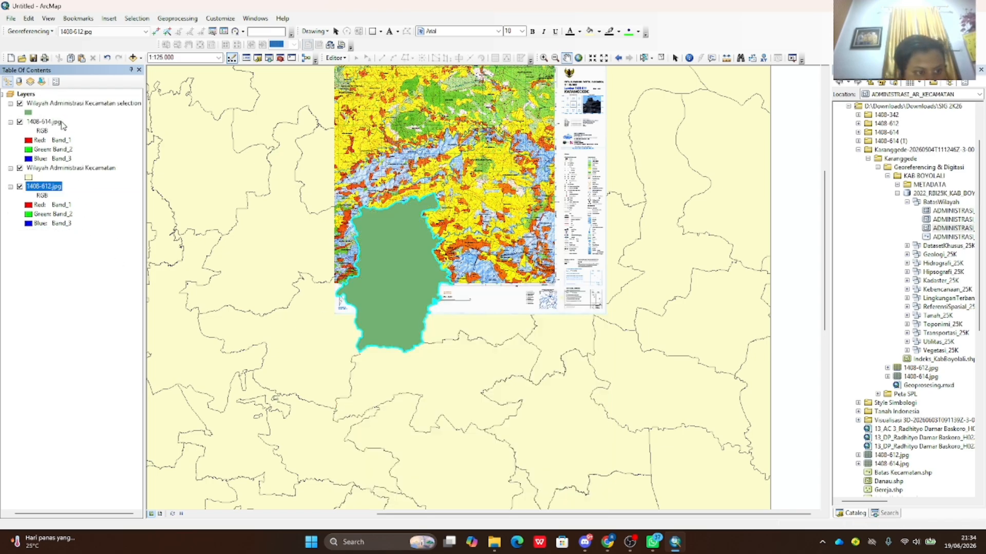
drag(61, 126, 75, 231)
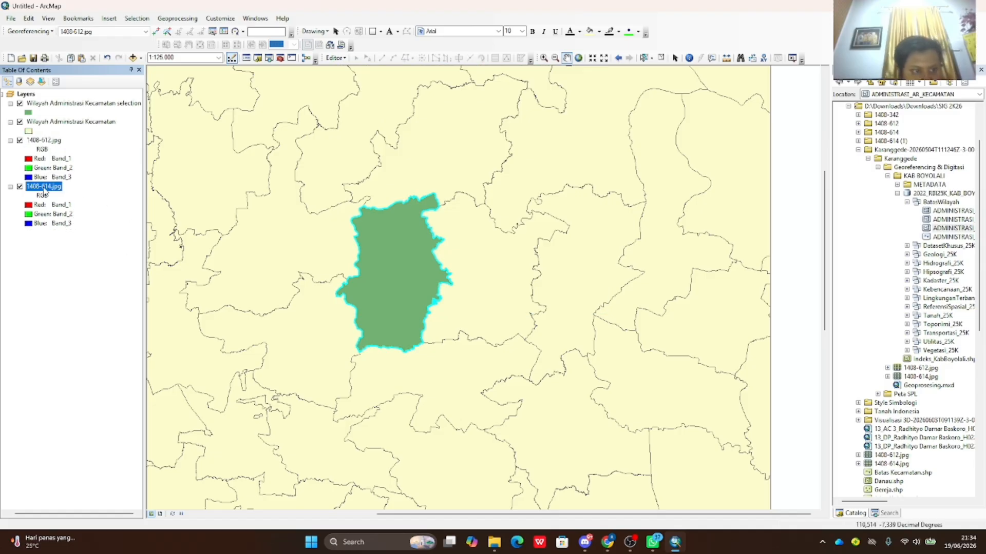
drag(45, 192, 39, 137)
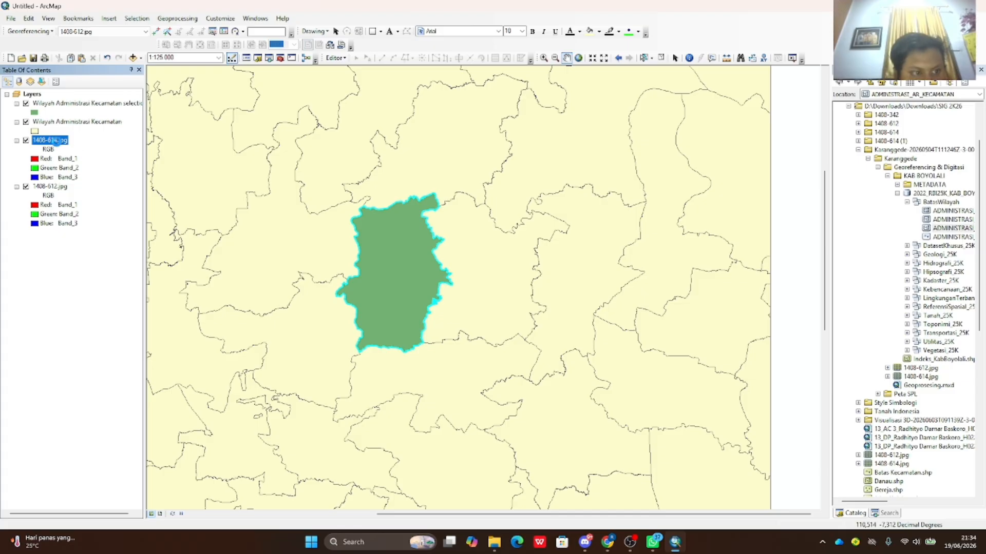
drag(57, 142, 55, 200)
drag(58, 143, 59, 117)
drag(57, 190, 56, 165)
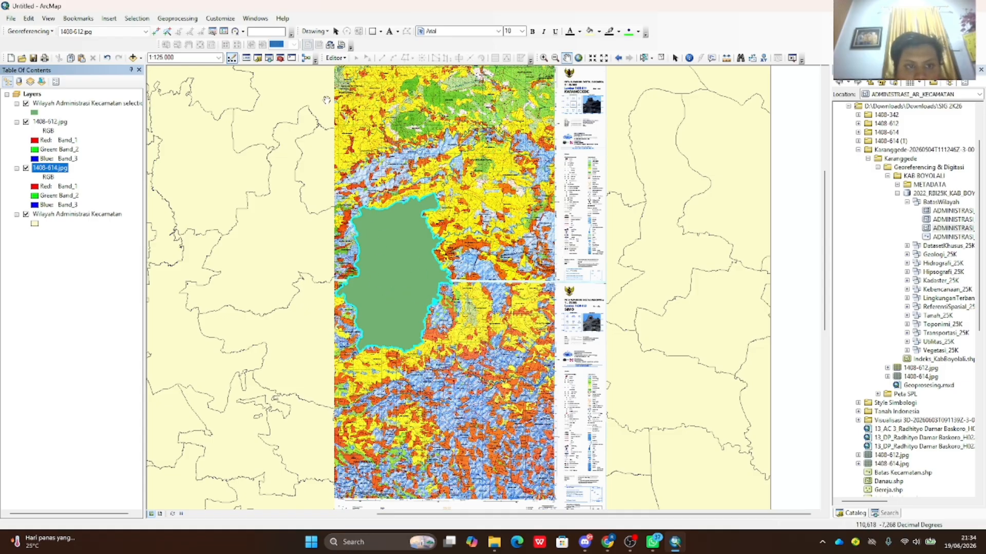
- Search for 'polygon to line' and open the Polygon To Line (Data Management) tool
click(269, 58)
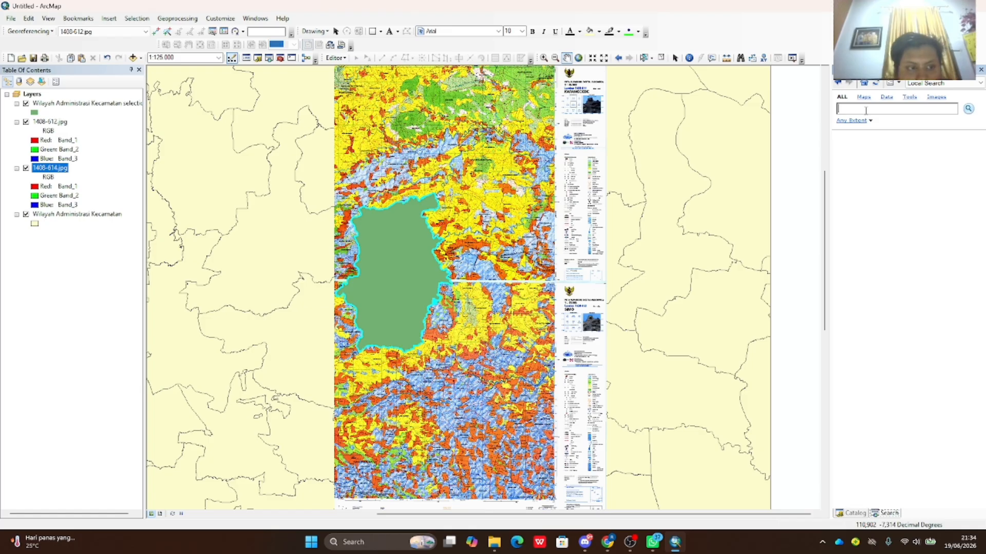
click(126, 104)
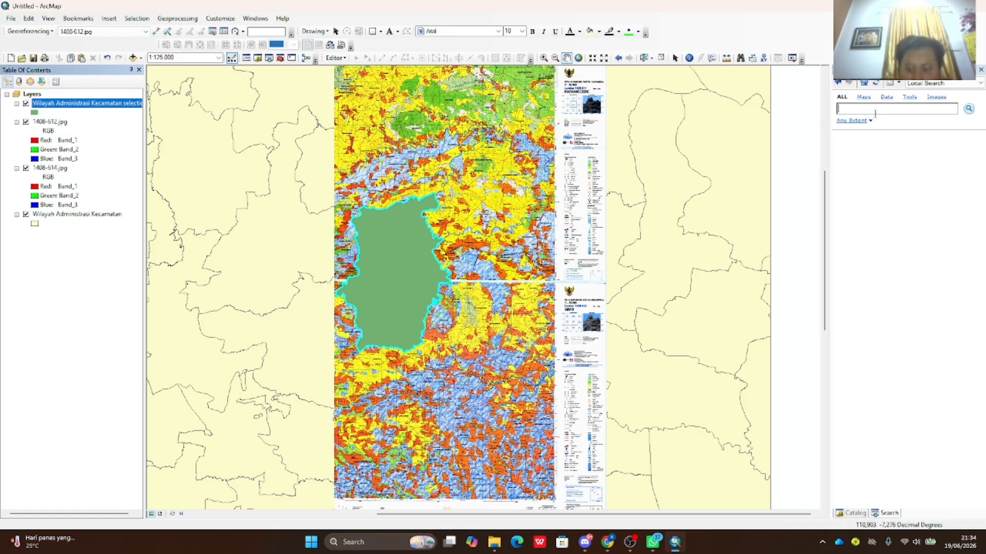
text(polygon)
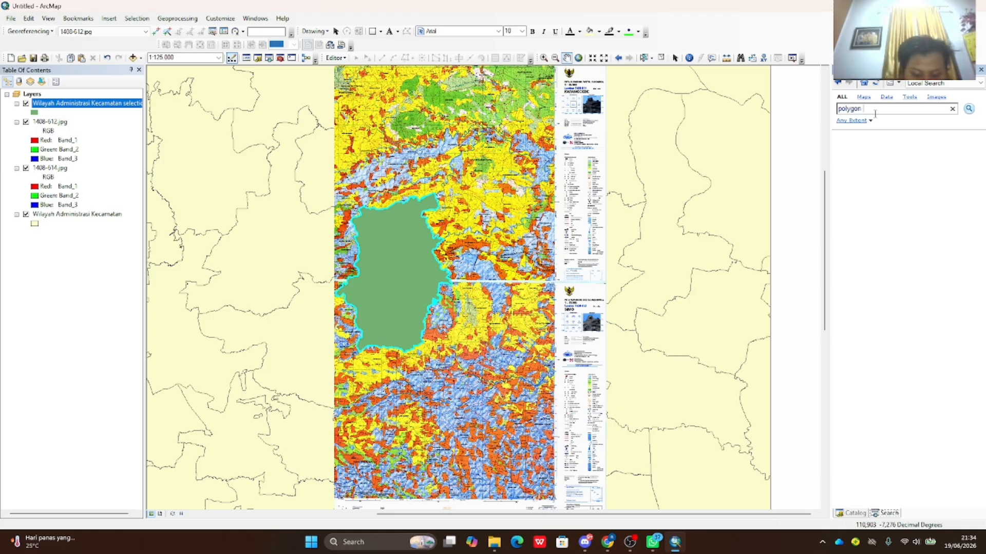
text( to poi)
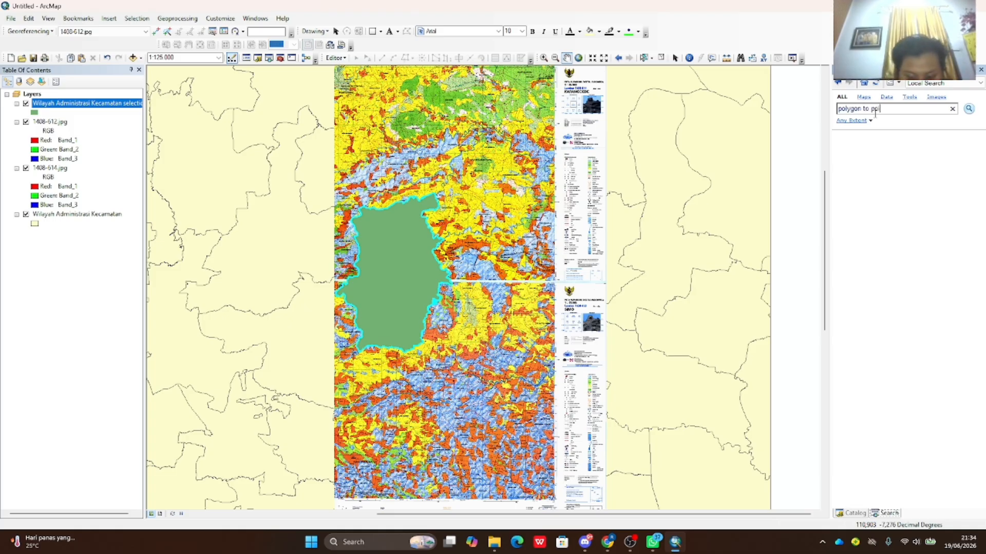
text(yline)
key(Return)
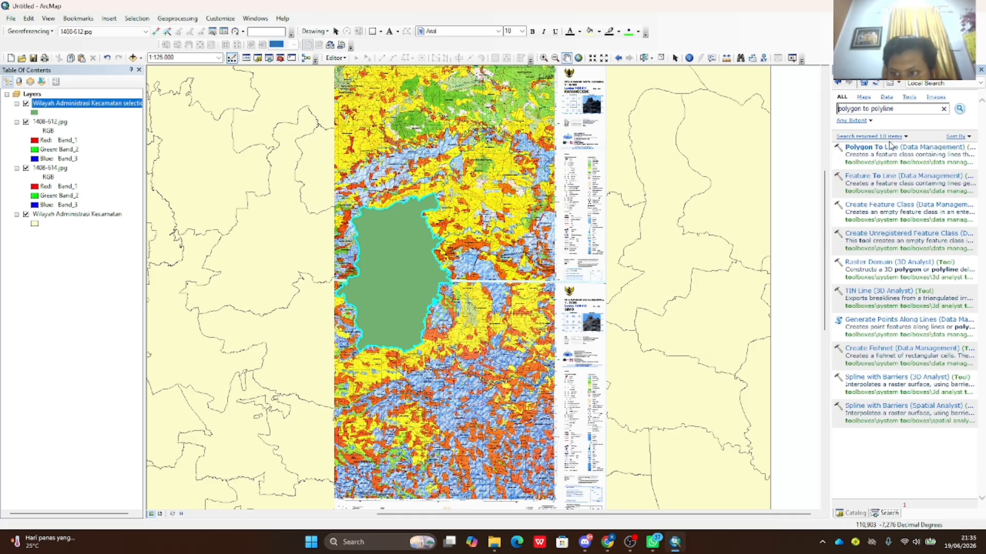
drag(874, 112, 873, 118)
key(BackSpace)
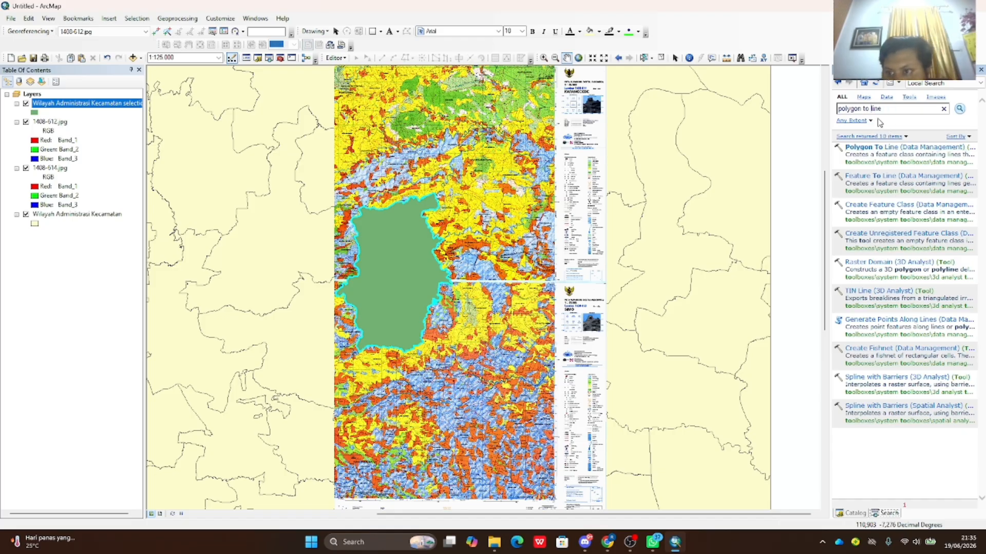
click(906, 147)
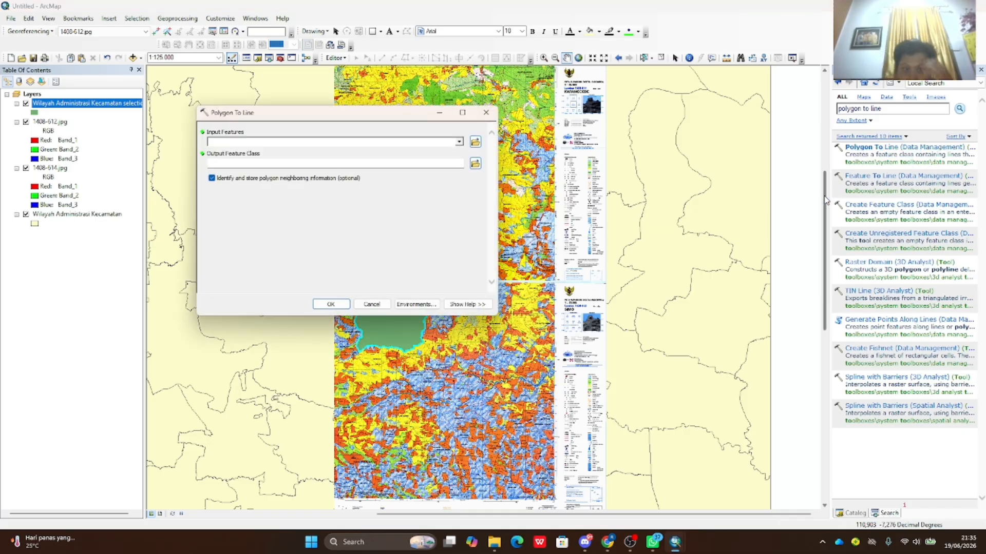
- Run Polygon To Line on the Karanggede selection layer with the default output feature class
drag(106, 103, 224, 146)
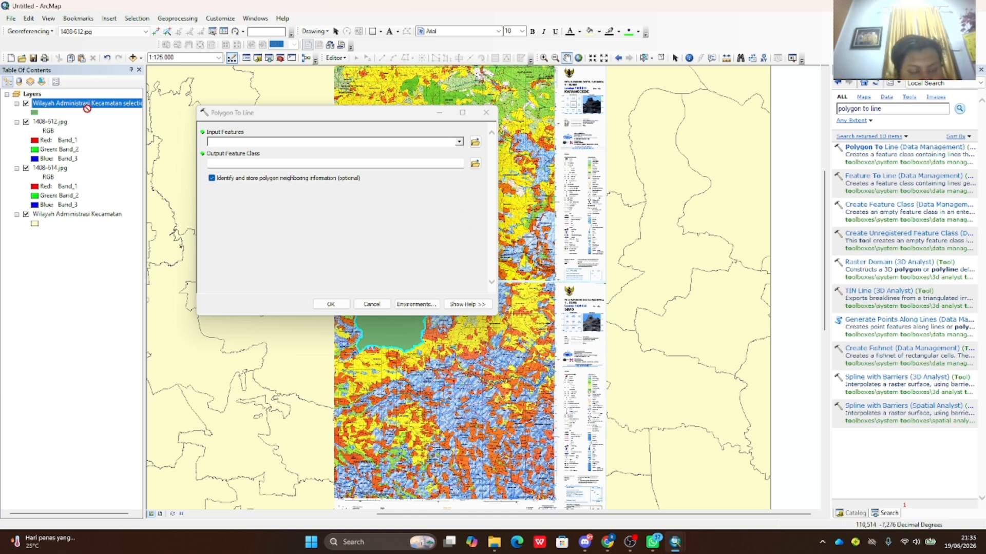
drag(224, 147, 225, 147)
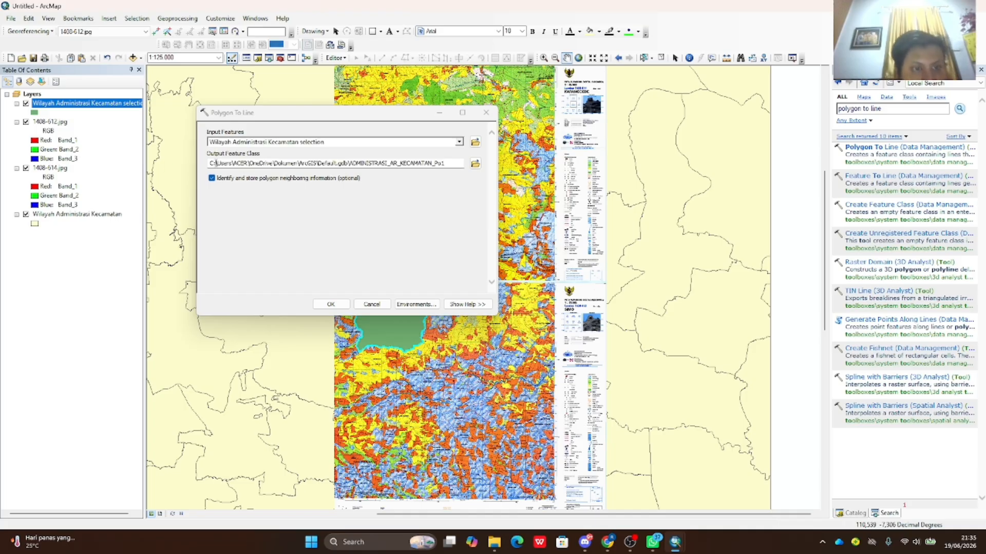
click(331, 304)
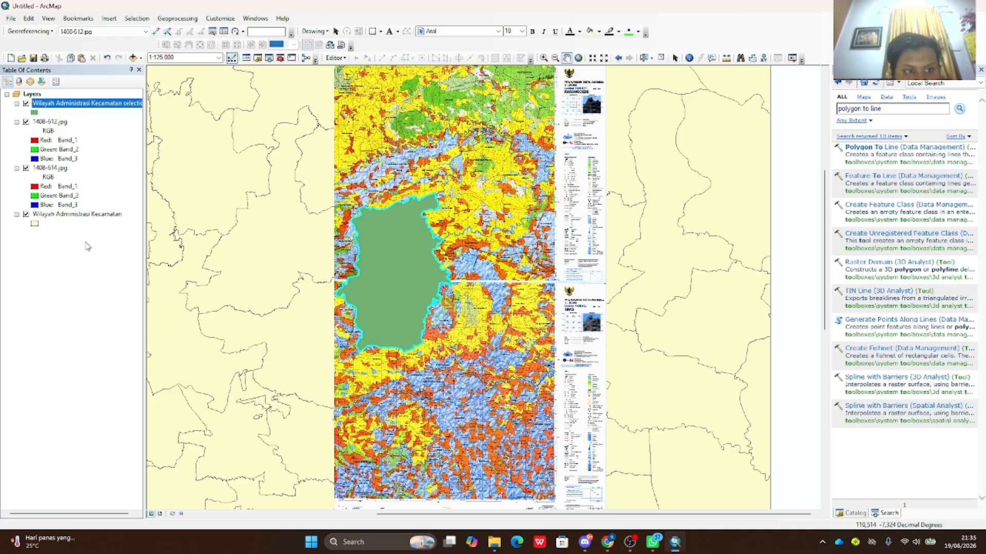
scroll(392, 310, up, 1)
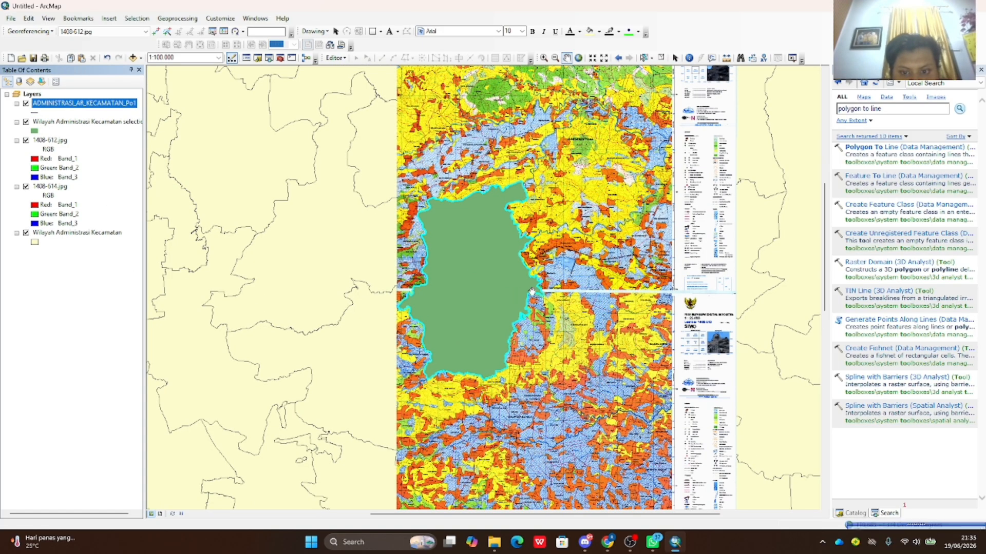
- Hide the green selection polygon and draw the Karanggede boundary line red at width 3
click(25, 122)
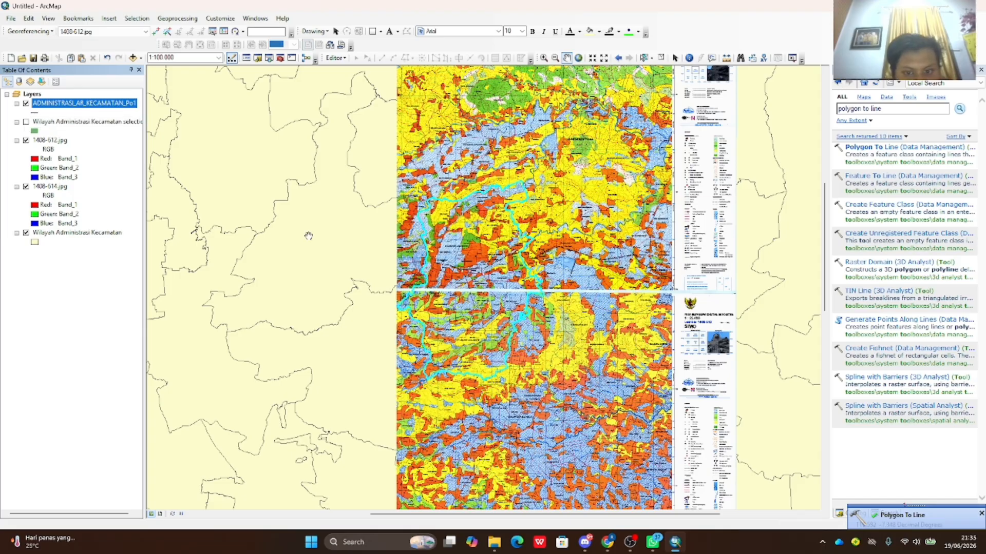
click(35, 112)
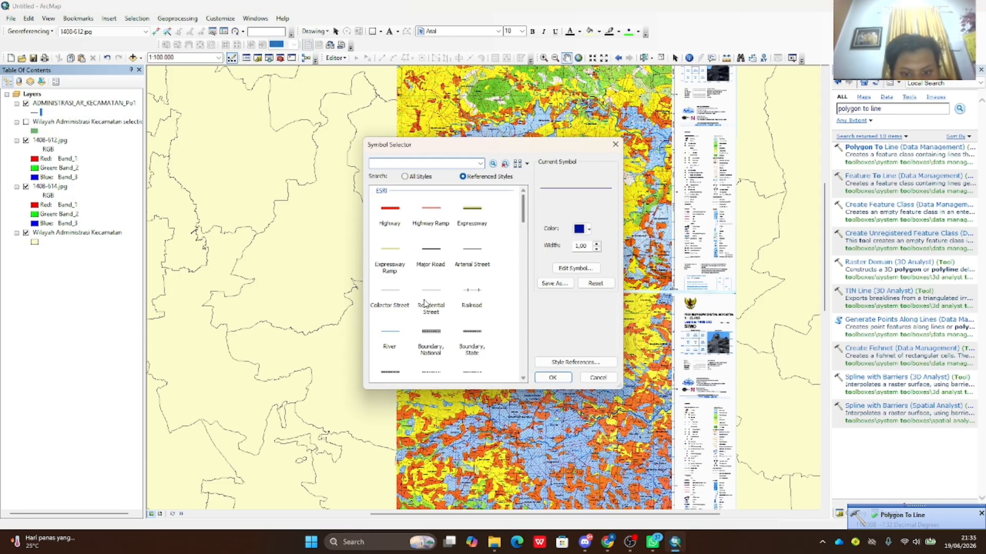
scroll(493, 298, down, 3)
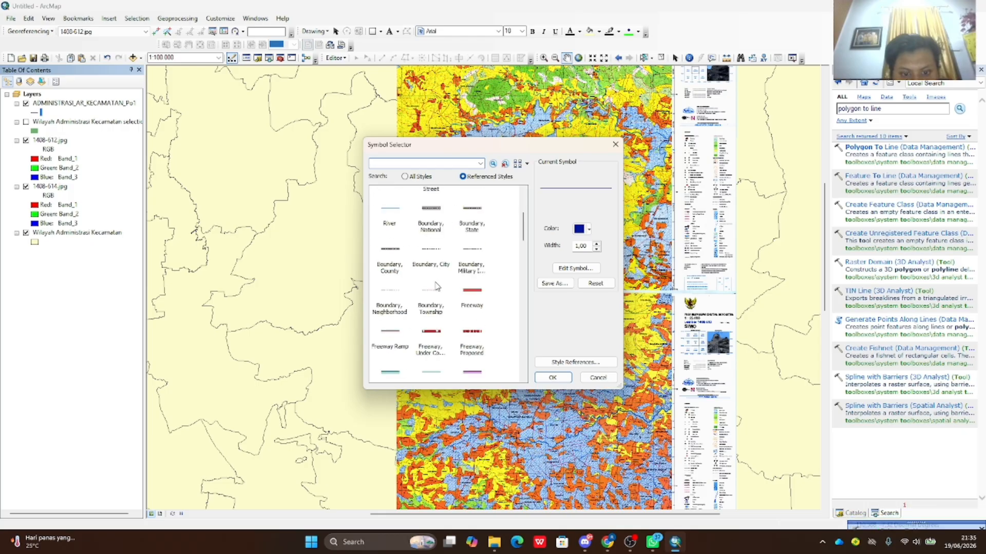
scroll(483, 289, up, 3)
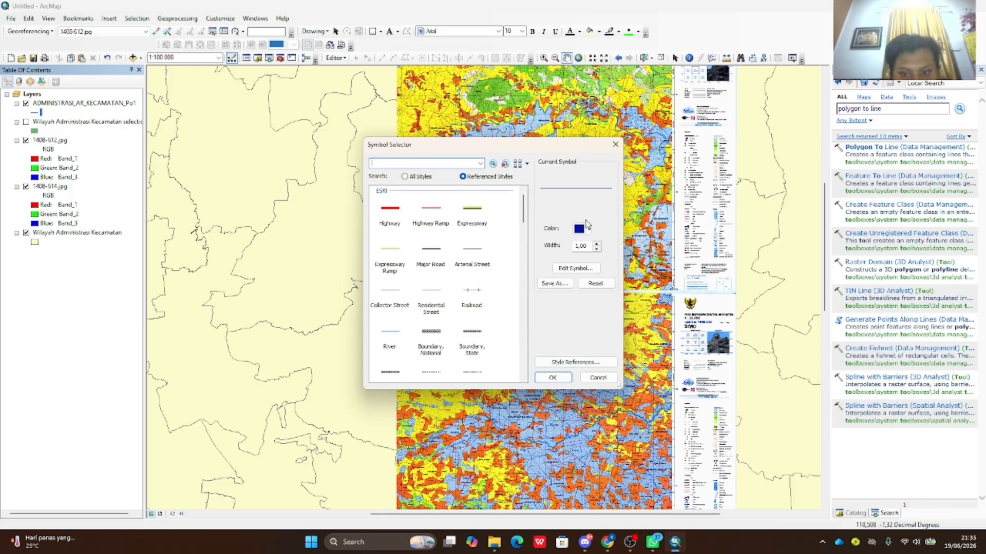
click(586, 229)
click(597, 283)
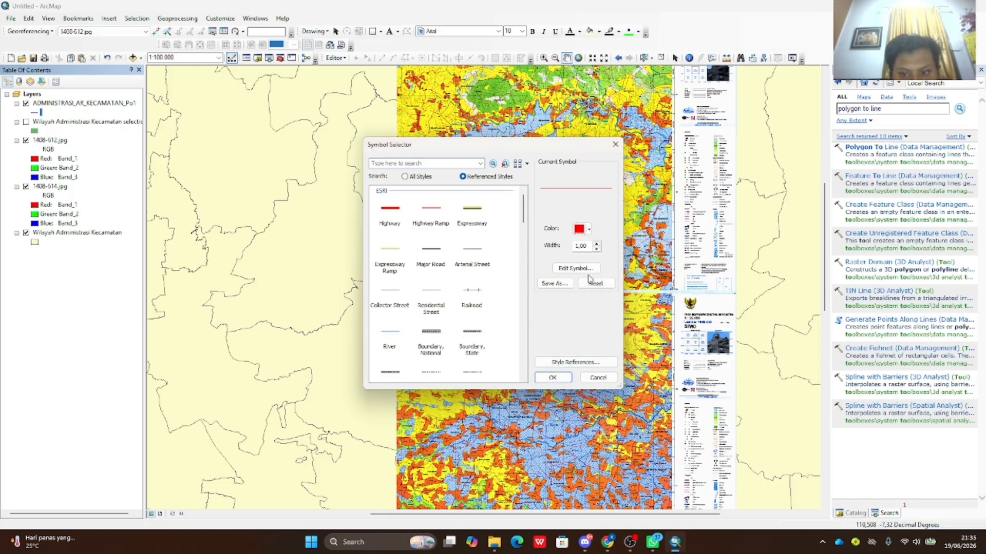
click(596, 243)
click(596, 243)
click(552, 378)
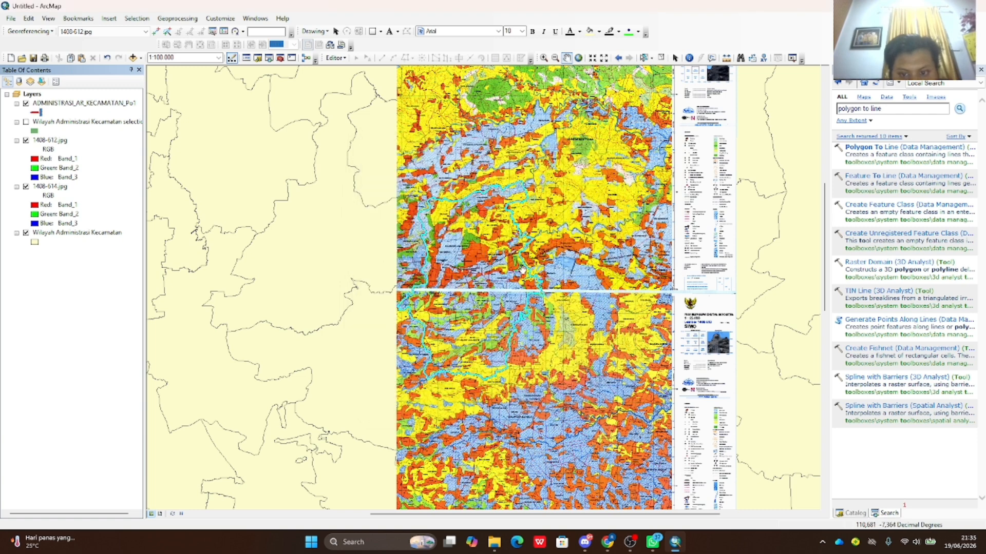
click(37, 112)
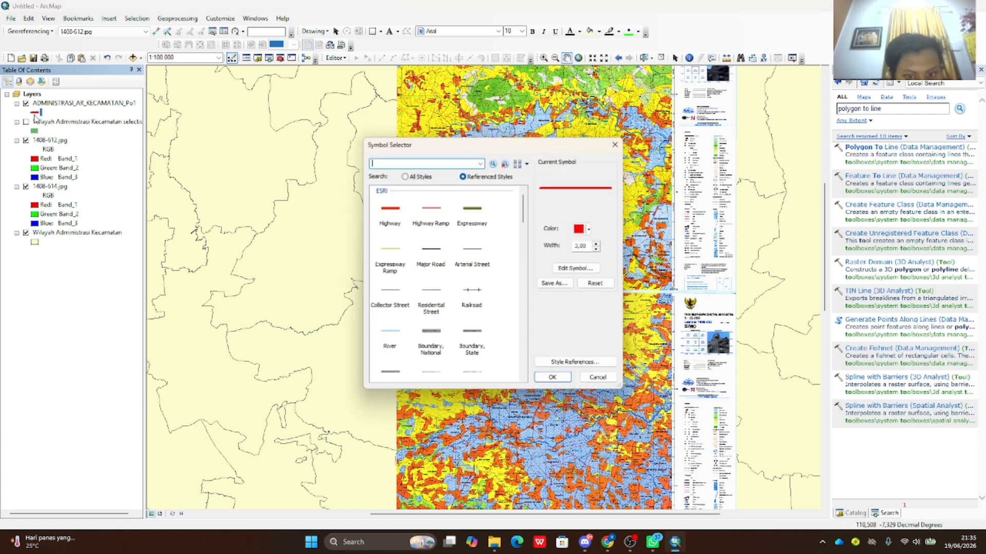
click(553, 378)
scroll(559, 379, up, 2)
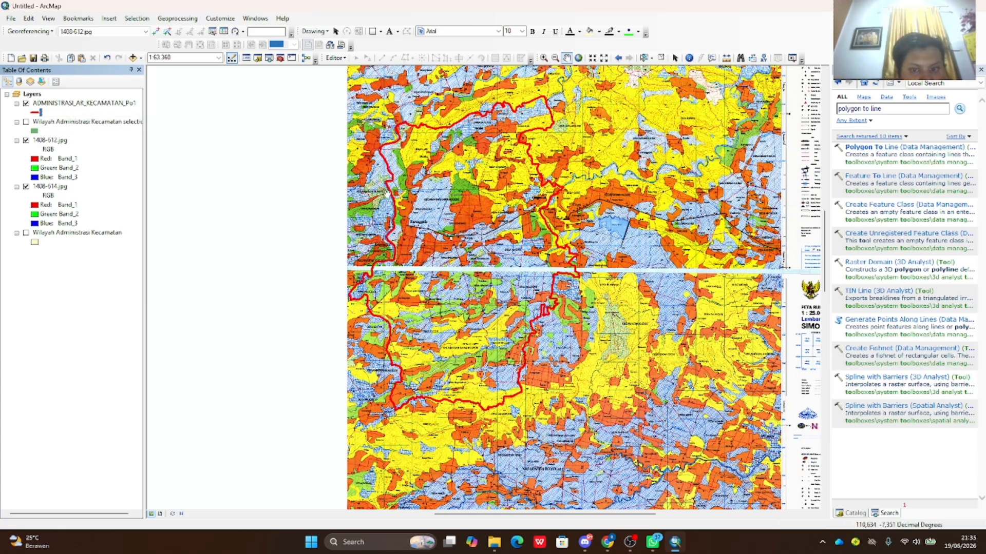
- Zoom the map to 1:30,000 around Karanggede and show the Catalog panel
scroll(543, 128, up, 1)
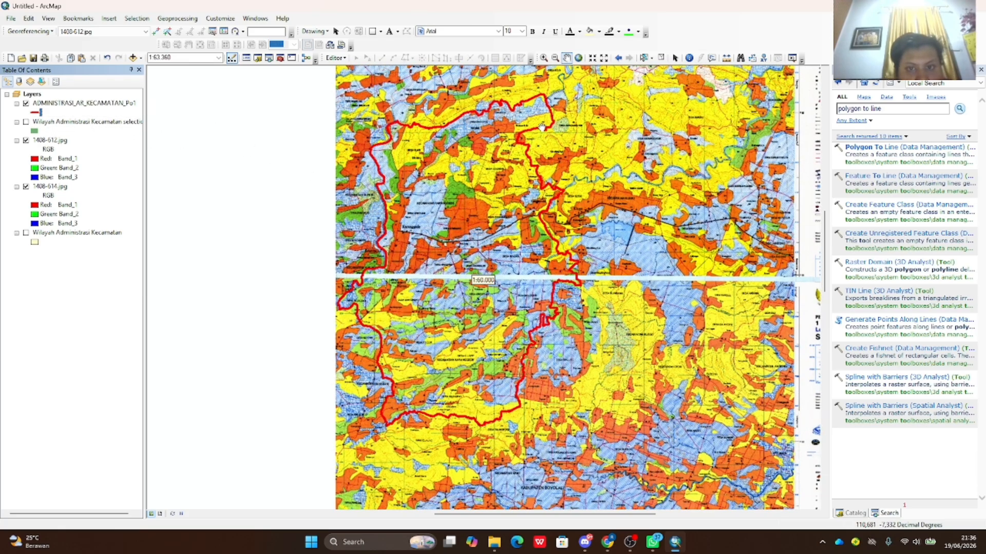
scroll(483, 382, up, 2)
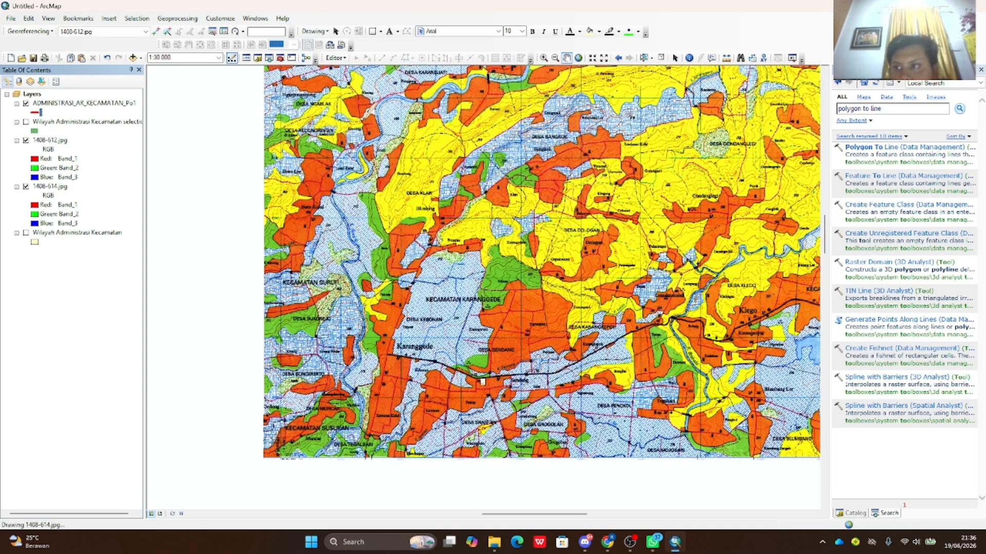
click(851, 513)
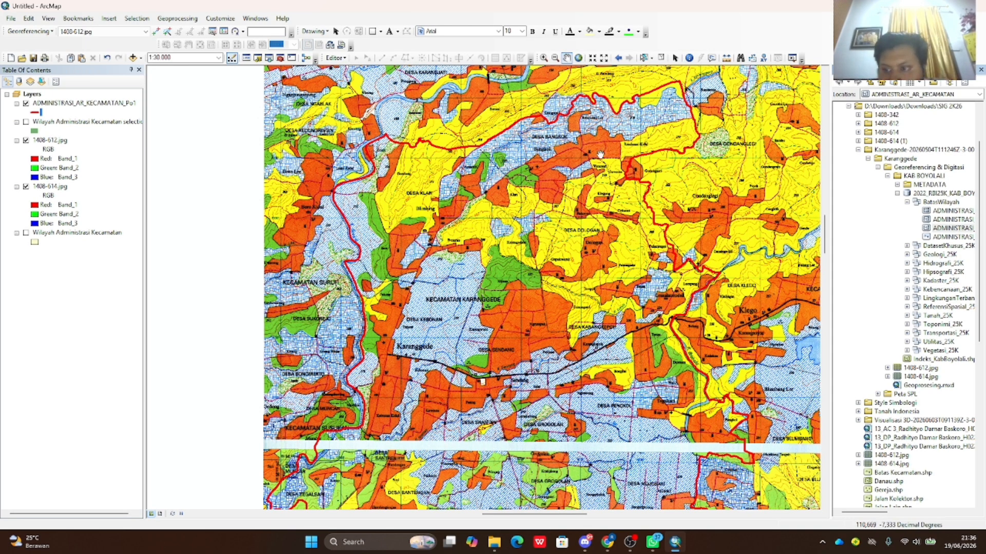
- Expand the Karanggede download folder in the Catalog and select the parent folder
click(879, 150)
click(858, 150)
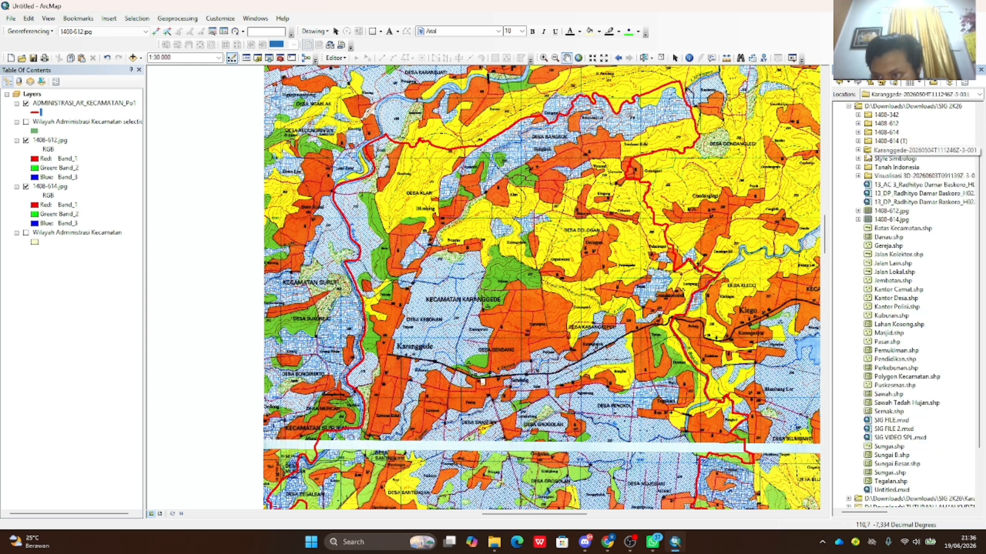
click(846, 150)
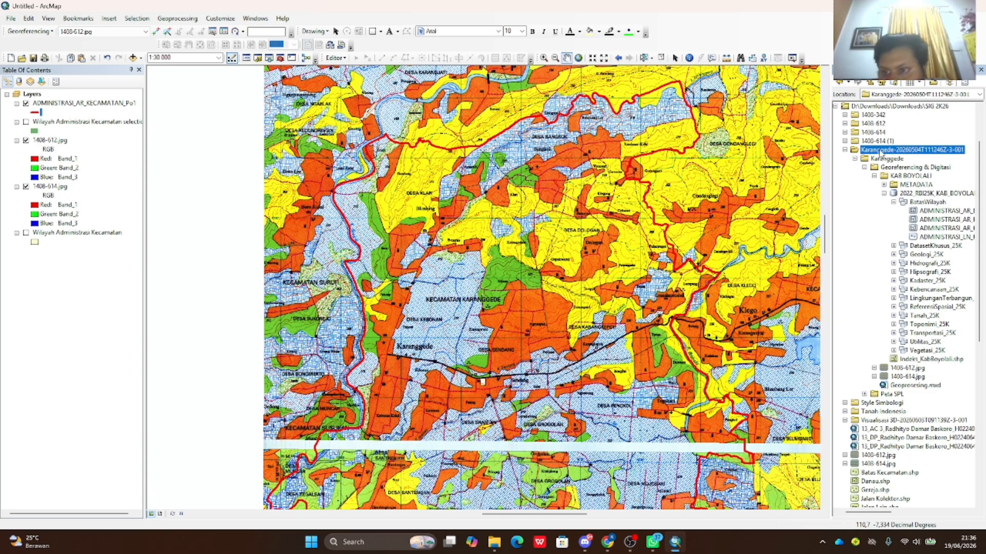
right_click(890, 152)
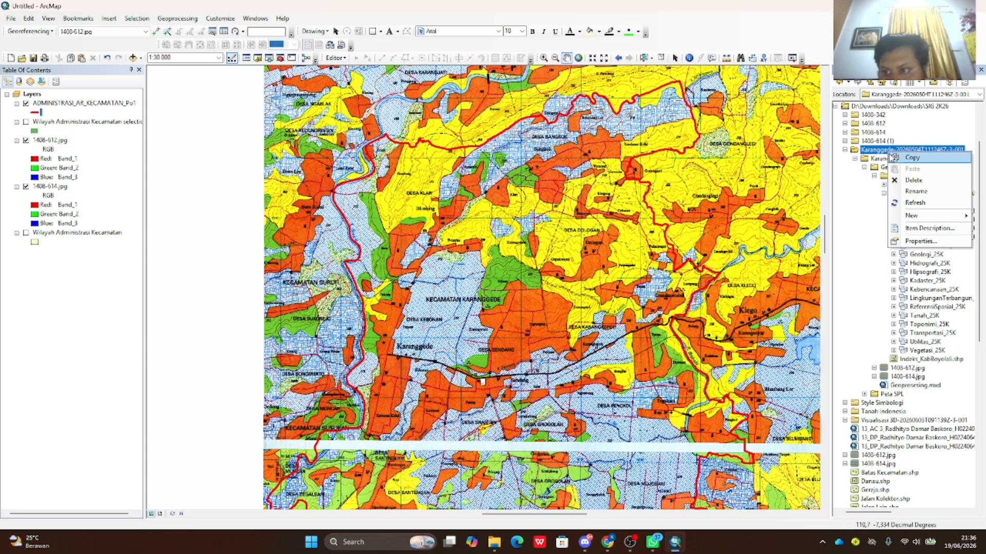
click(878, 155)
click(876, 156)
click(881, 150)
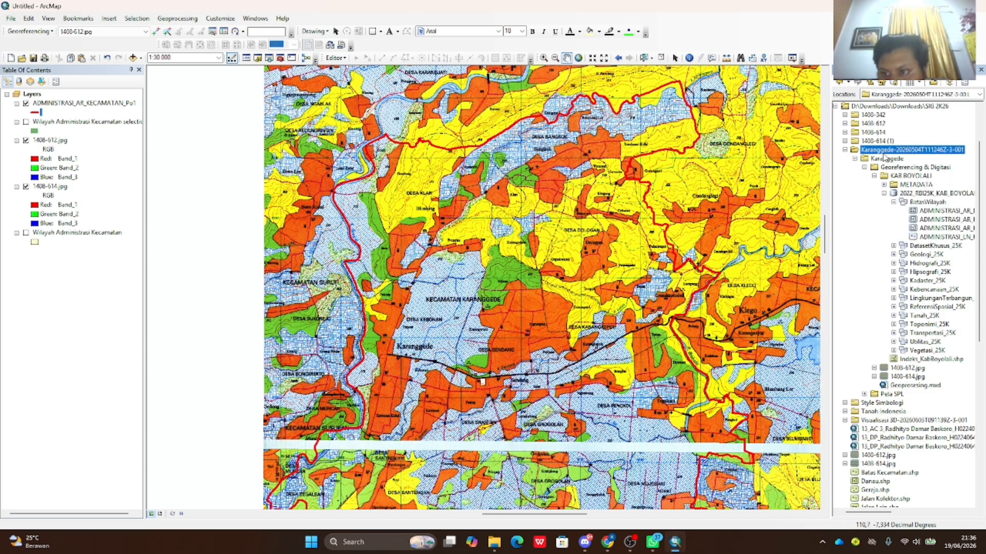
- Create a new folder named 'DIGITASI PETA' inside the Karanggede folder and bring up its context menu
right_click(882, 150)
mouse_move(950, 214)
click(851, 214)
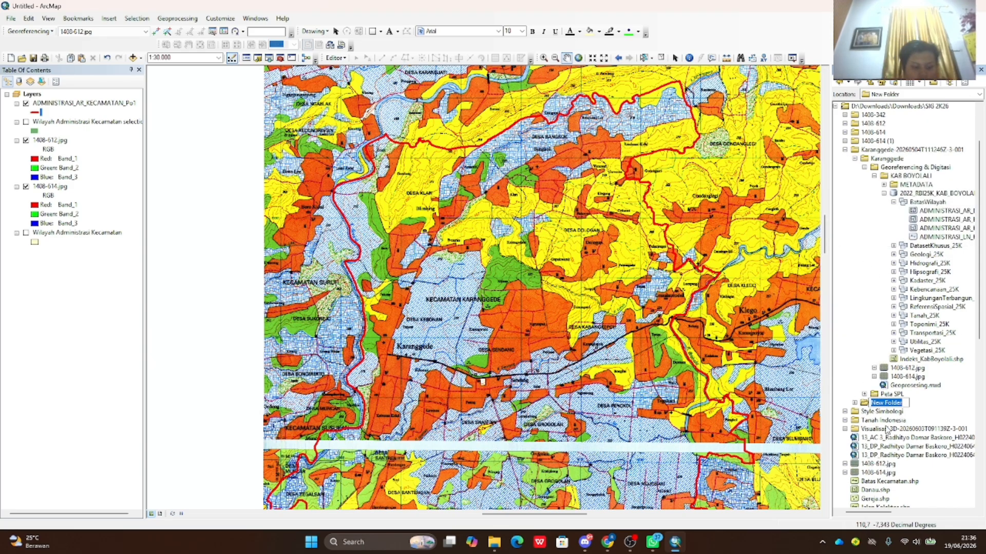
text(DIGITASI)
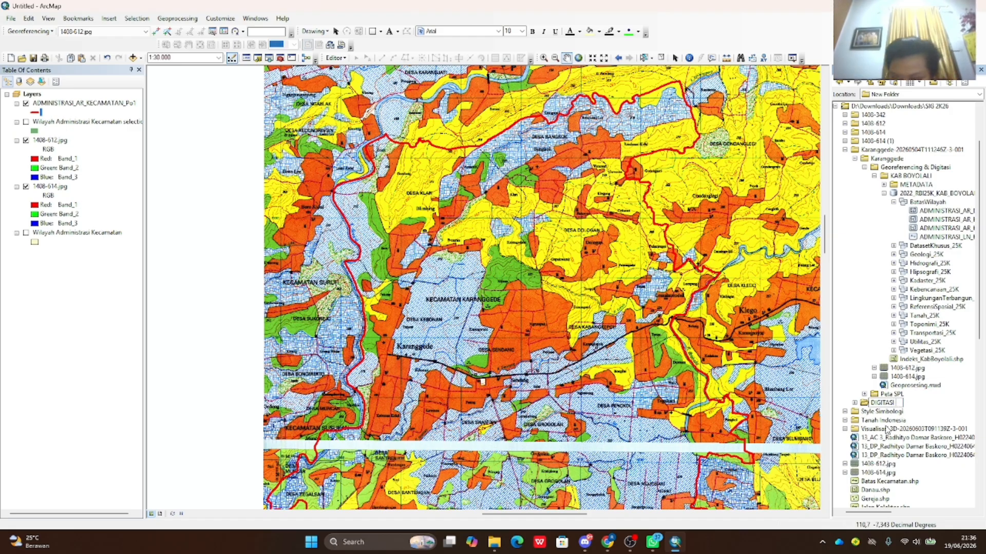
text( PETA)
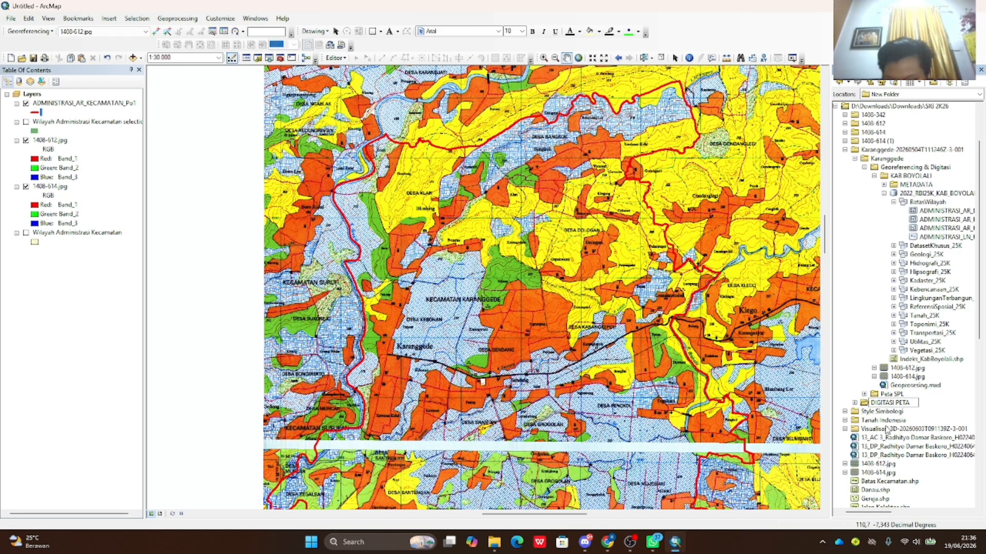
key(Return)
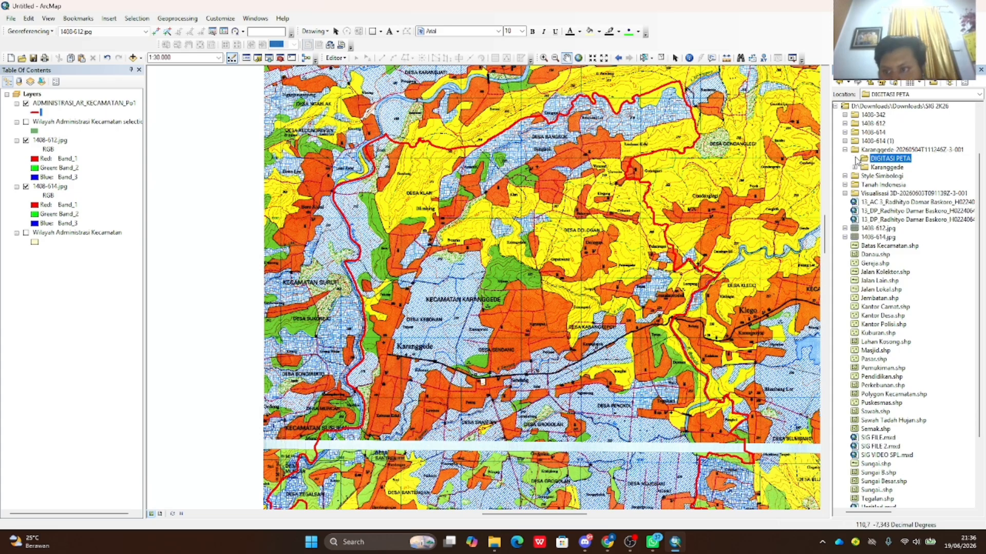
right_click(881, 166)
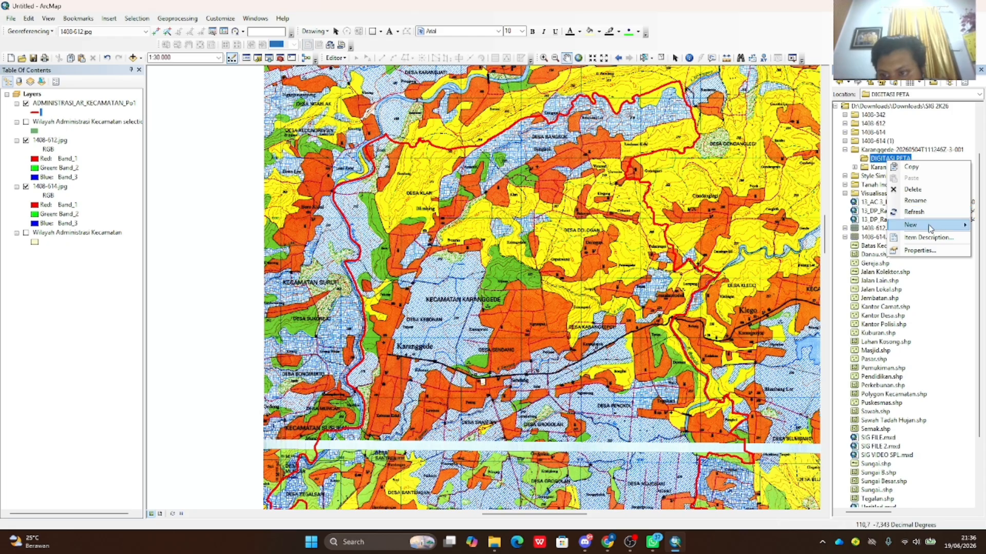
mouse_move(930, 230)
click(874, 165)
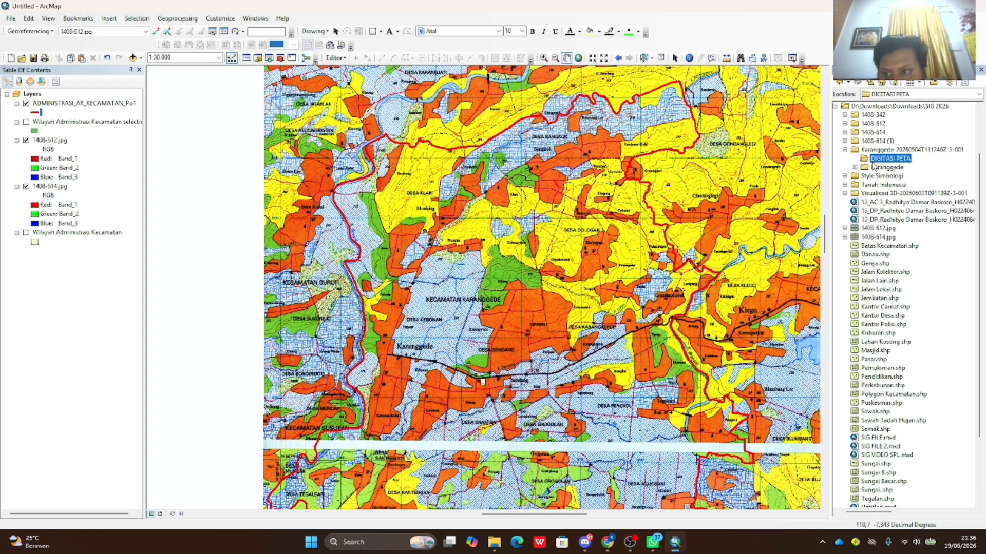
right_click(887, 165)
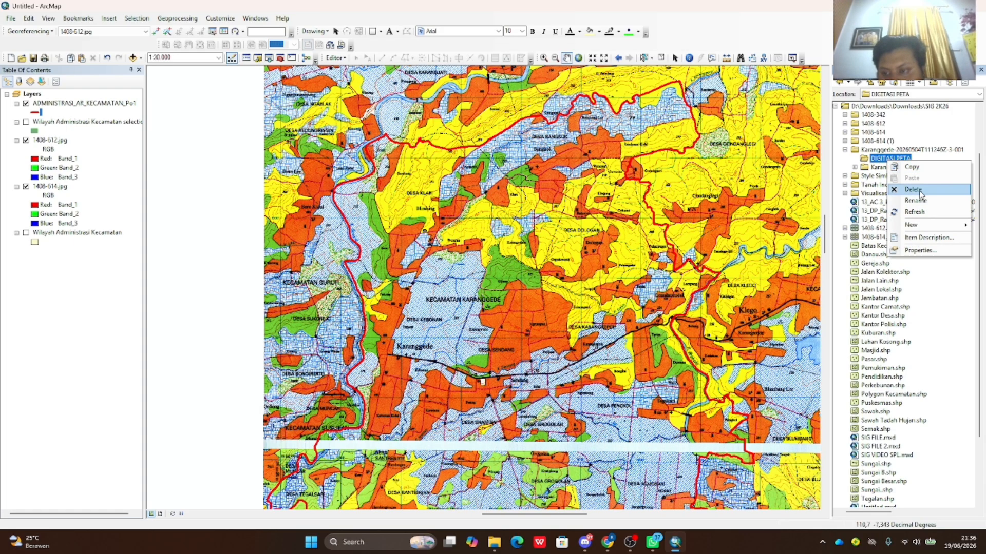
- Start a new shapefile in DIGITASI PETA named Permukiman1 with the Polygon feature type
mouse_move(919, 226)
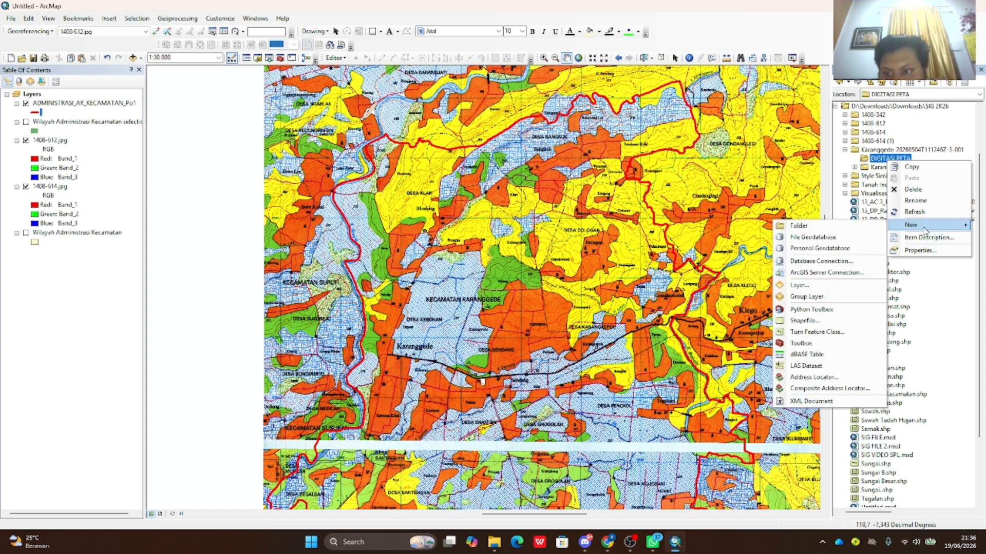
click(825, 319)
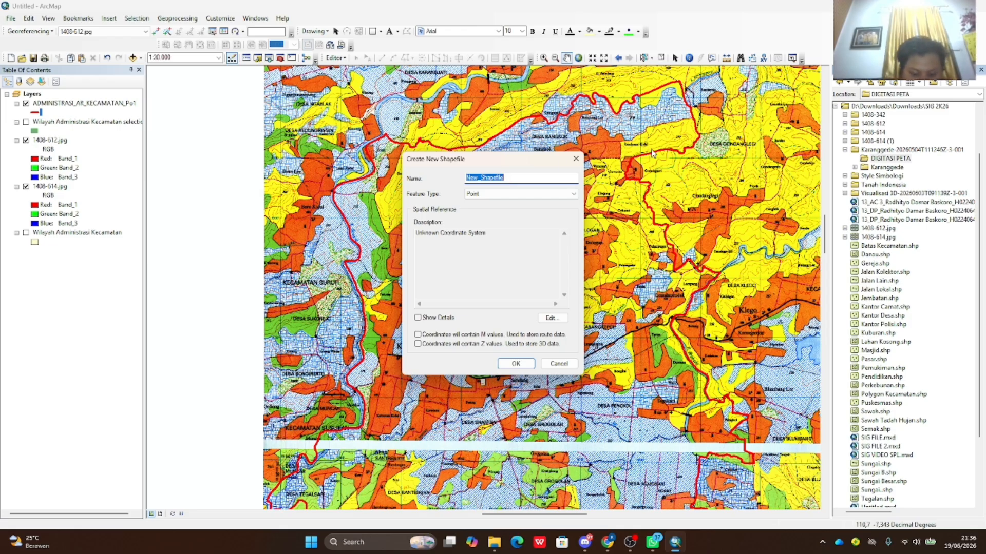
text(Pemuki)
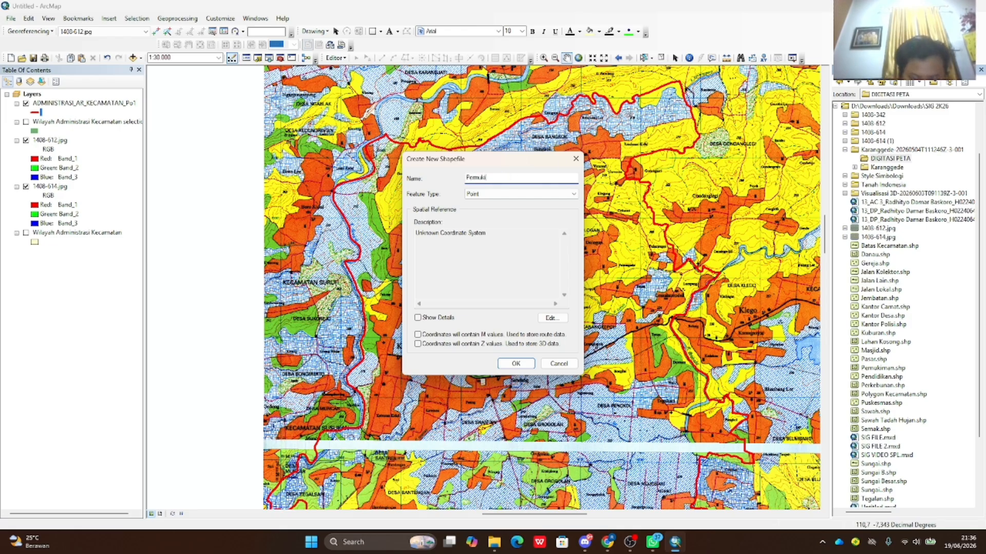
text(m)
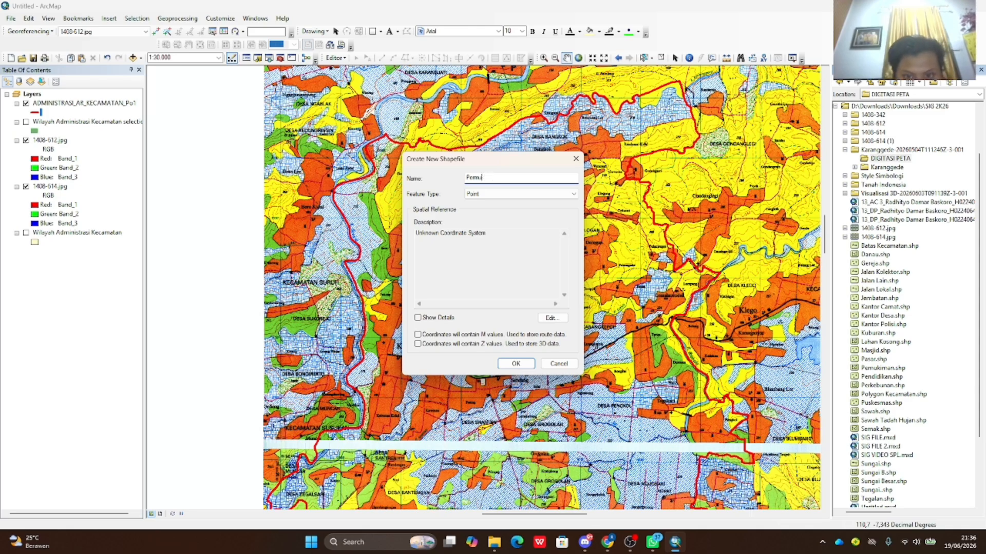
text(m)
key(BackSpace)
text(kiman1)
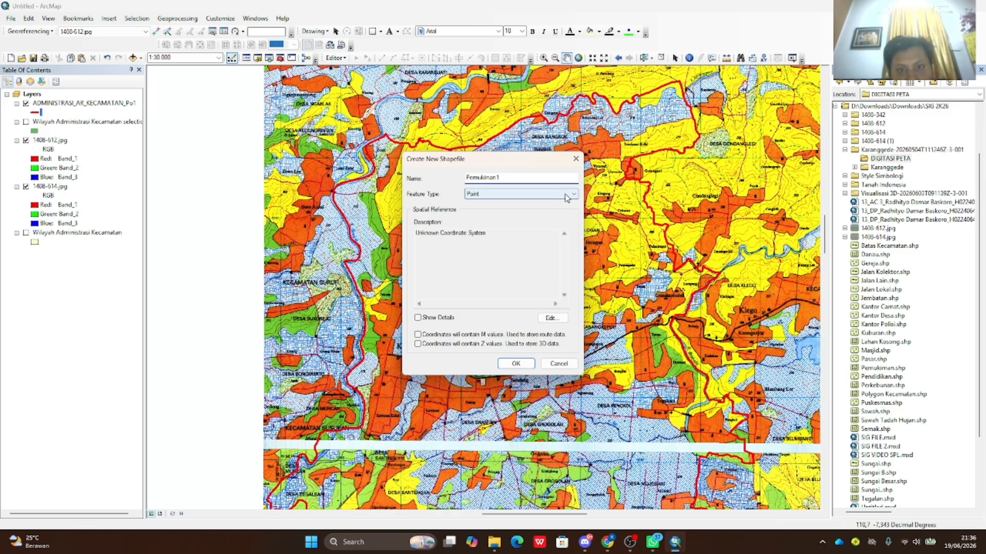
click(545, 194)
click(543, 216)
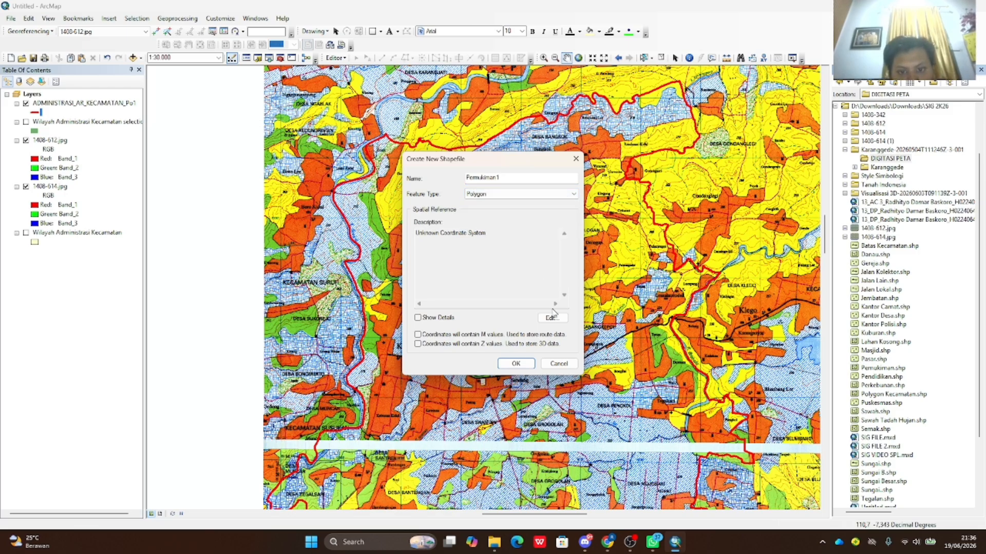
- Set the shapefile's coordinate system to WGS 1984 and create Permukiman1
click(545, 317)
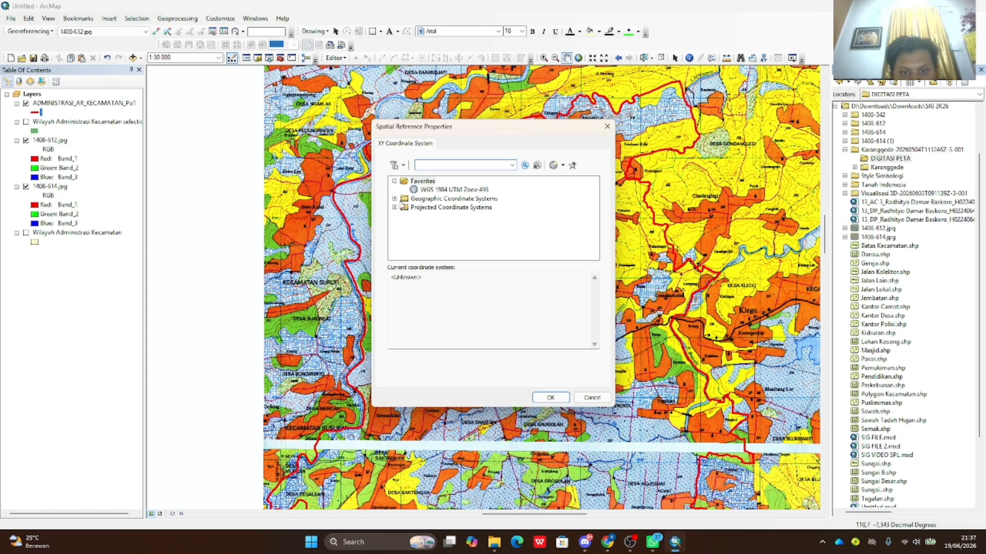
click(394, 198)
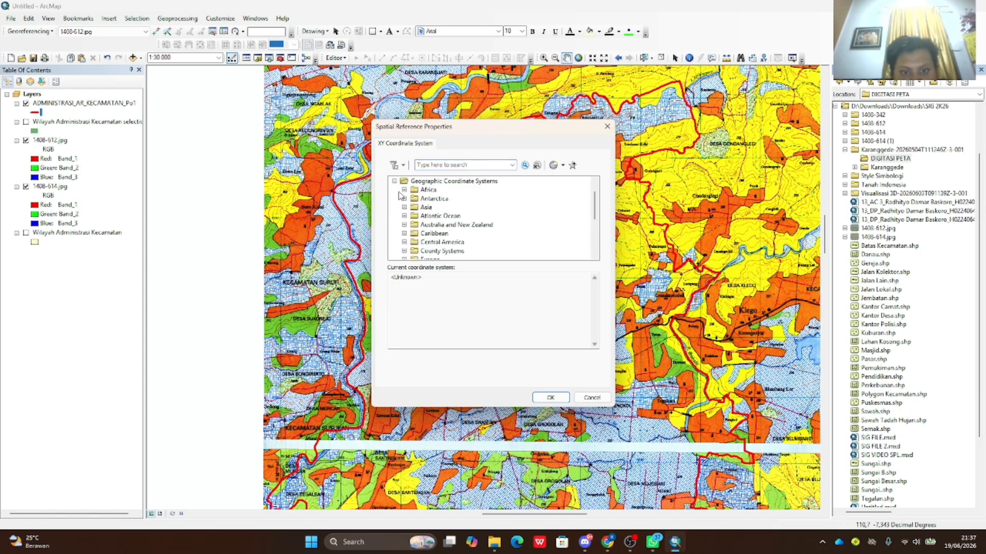
scroll(400, 195, down, 4)
click(404, 241)
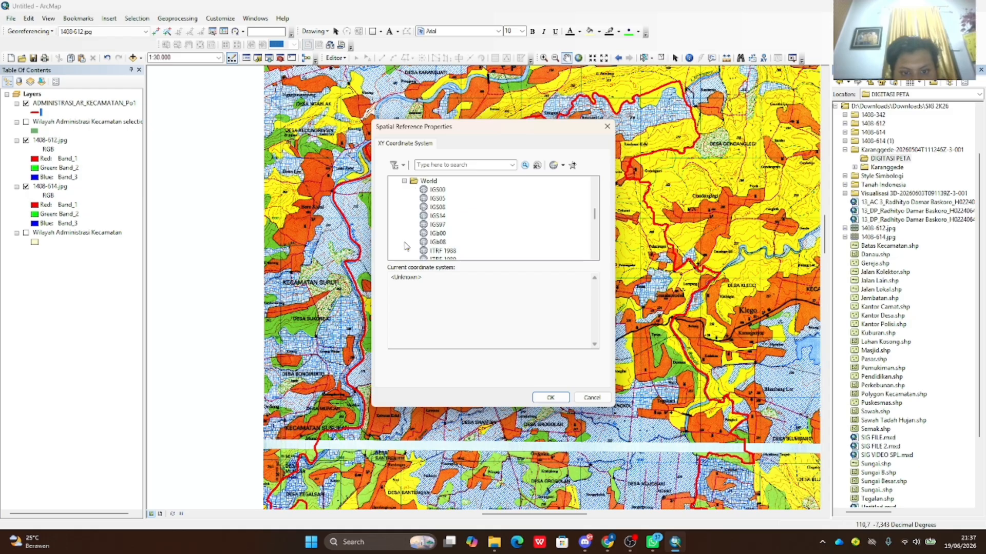
scroll(419, 238, down, 4)
scroll(431, 241, down, 1)
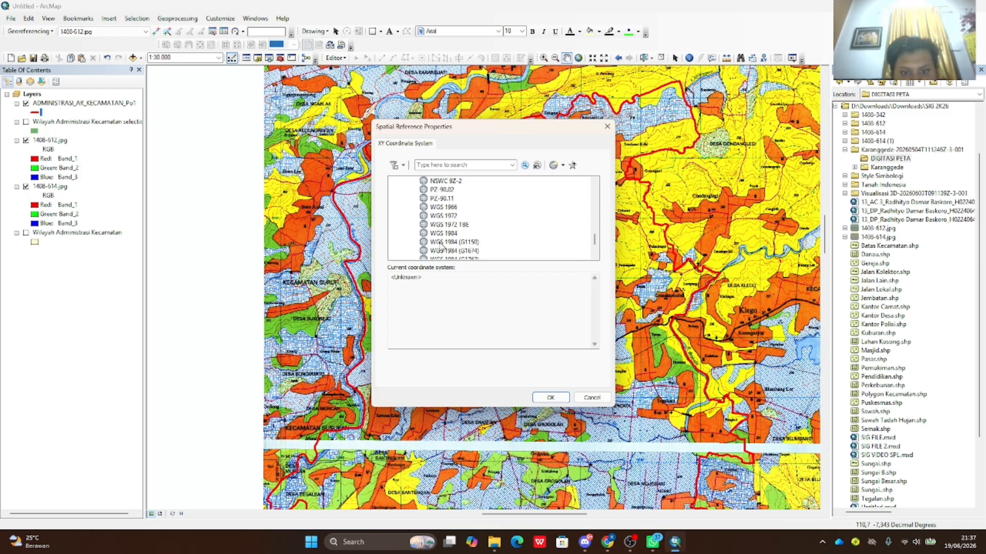
click(445, 234)
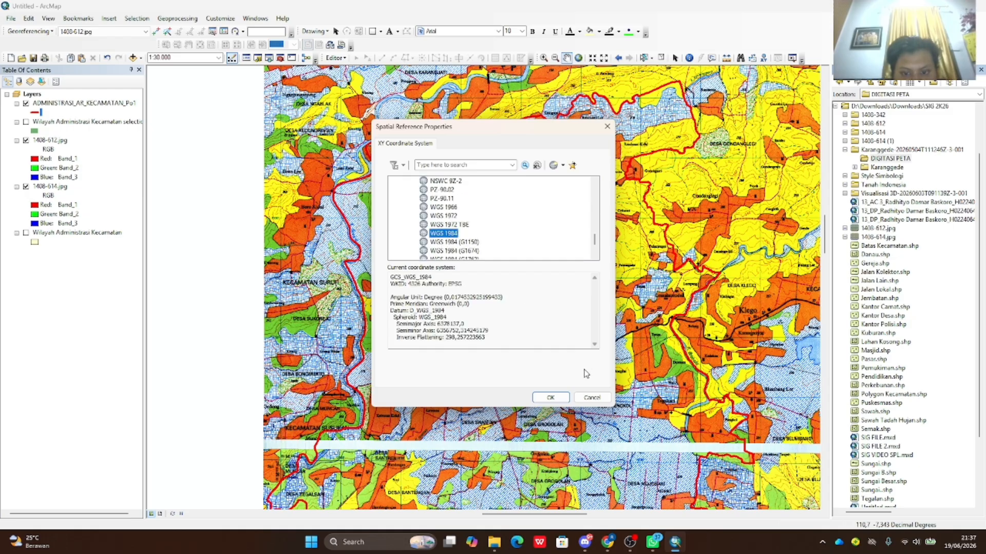
click(550, 398)
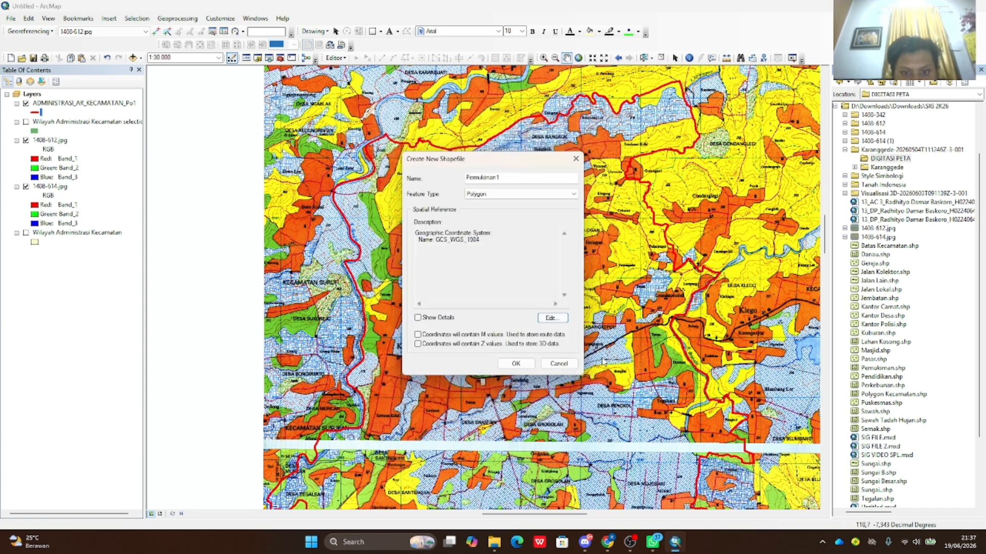
click(515, 363)
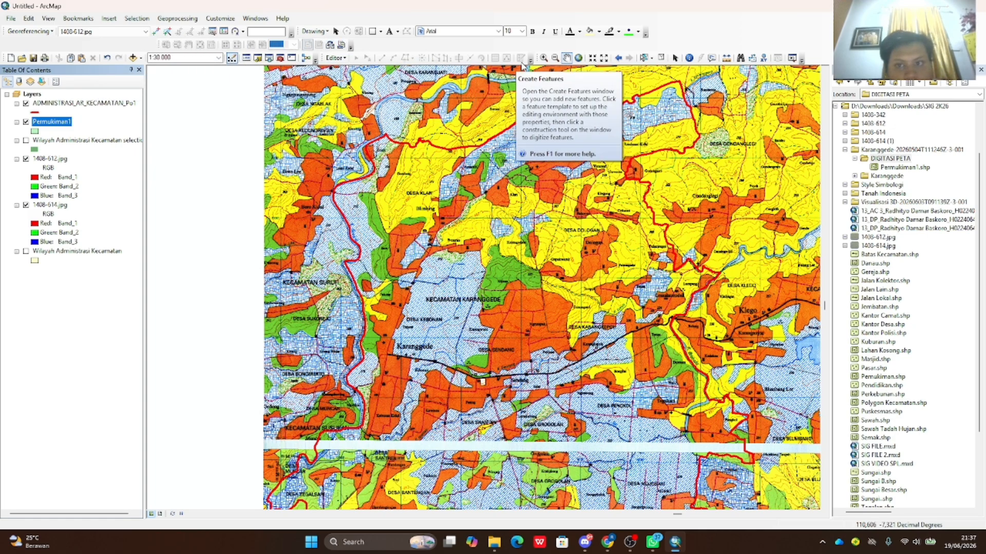
- Start editing with Permukiman1 as the edit source and select the Permukiman1 layer
click(335, 58)
click(353, 68)
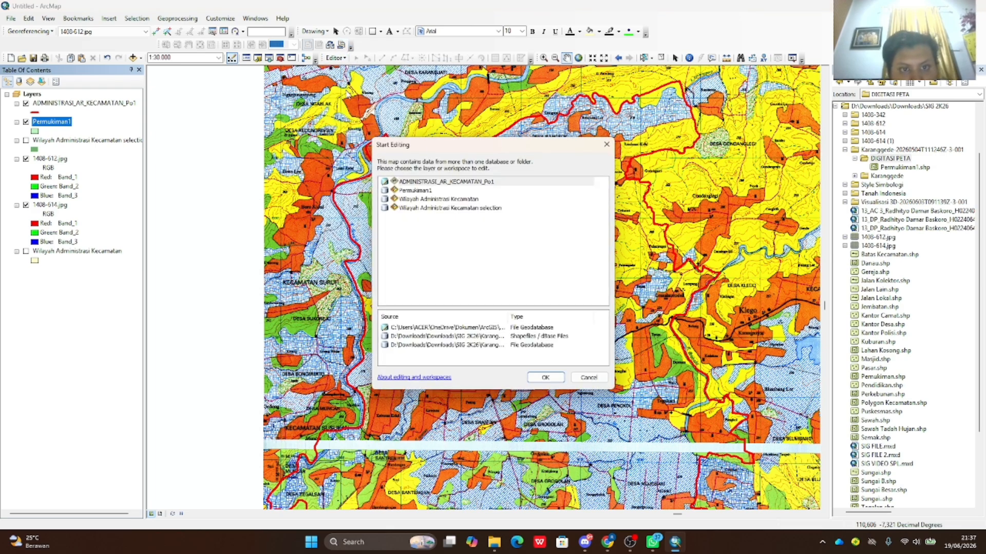
click(429, 191)
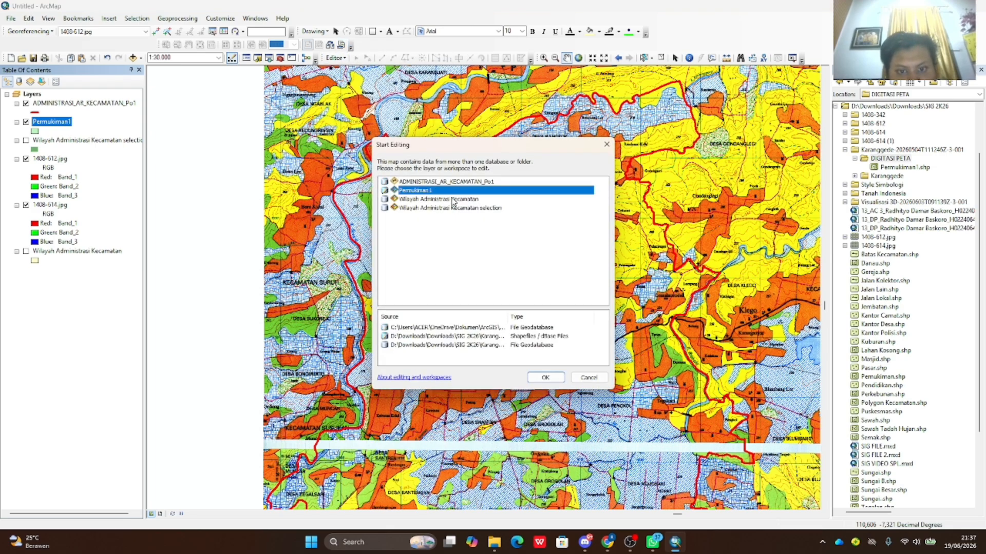
click(544, 378)
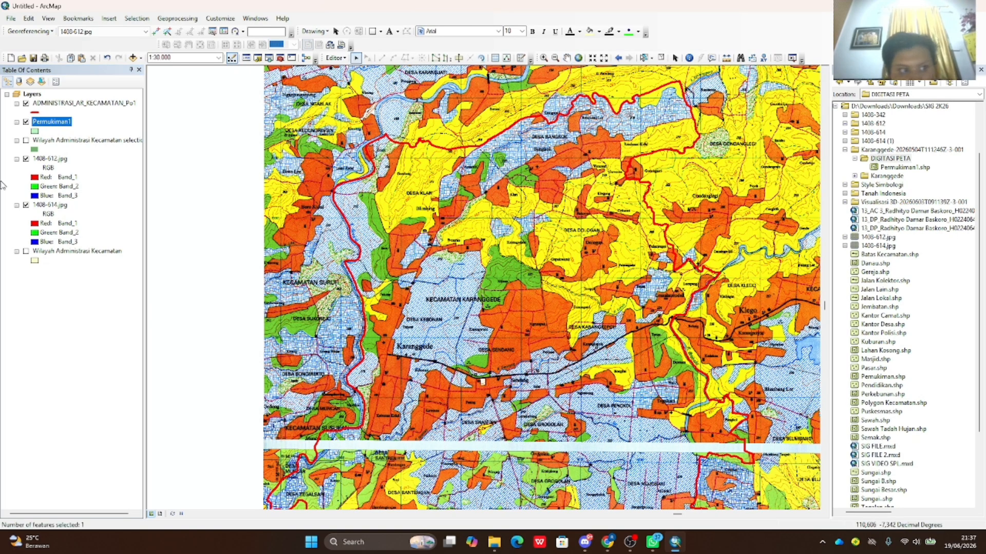
click(48, 123)
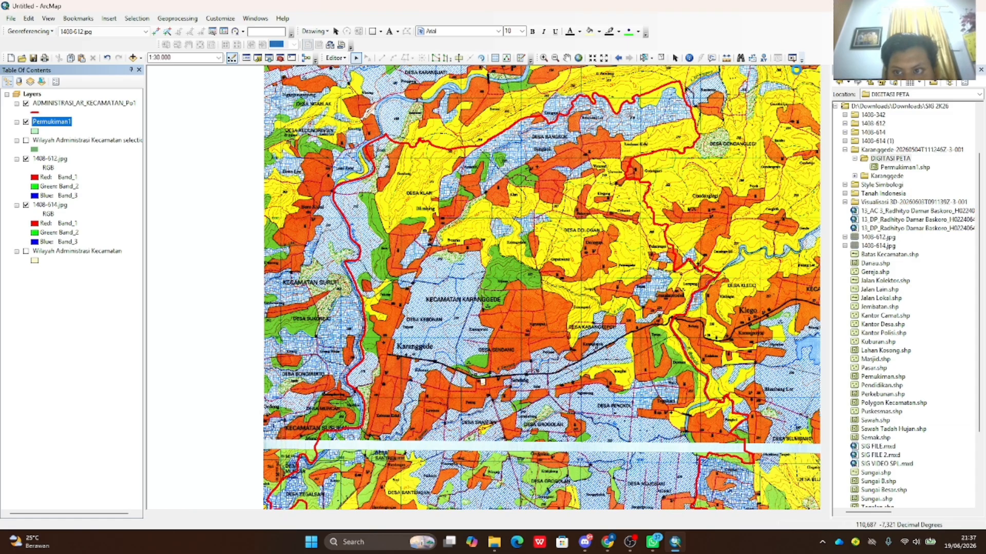
- Browse the Customize toolbar list, then close it
click(800, 62)
scroll(433, 261, down, 3)
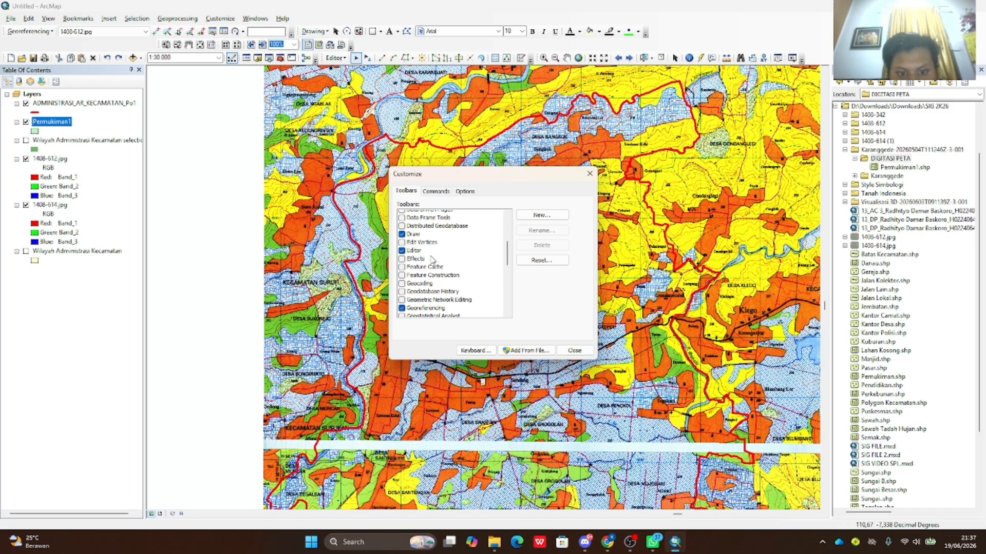
scroll(432, 273, down, 6)
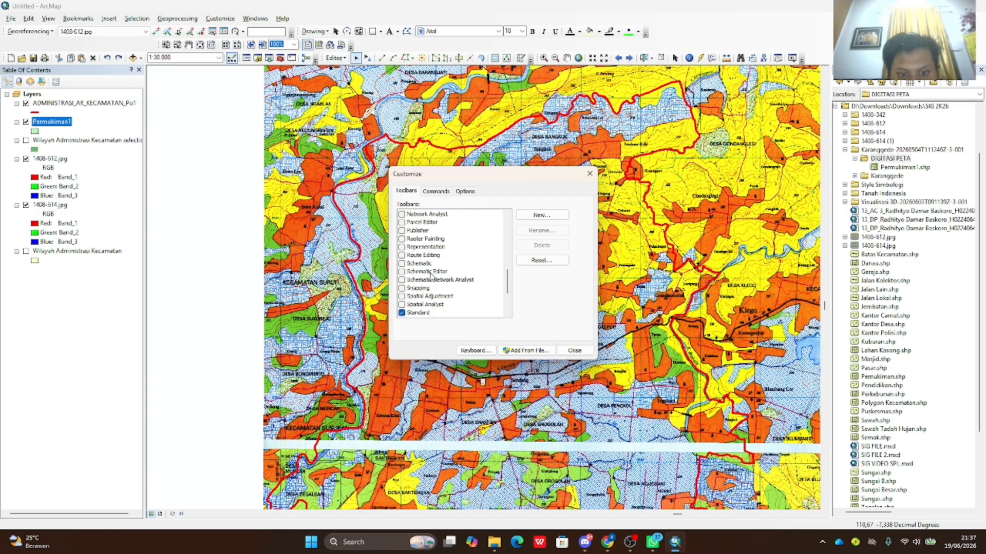
scroll(432, 274, up, 10)
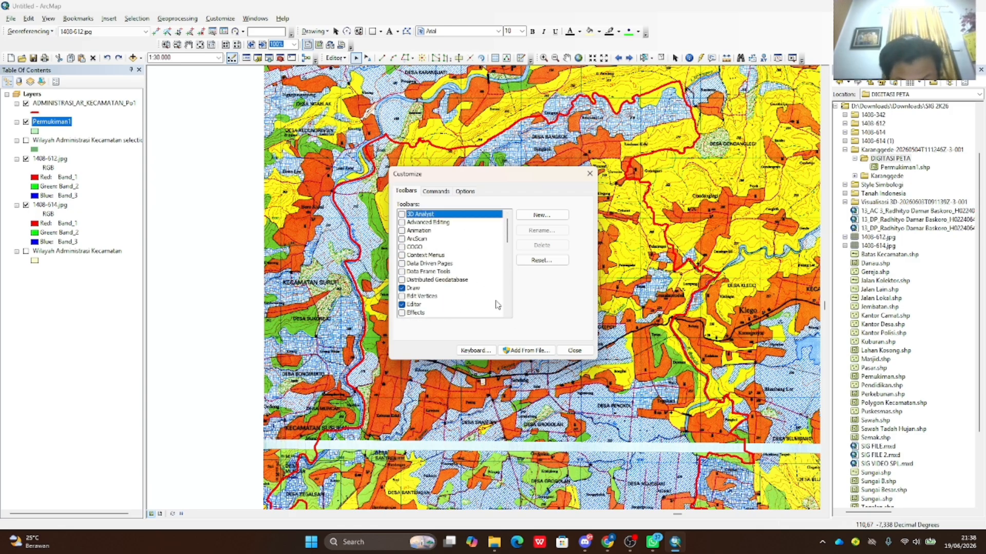
click(574, 351)
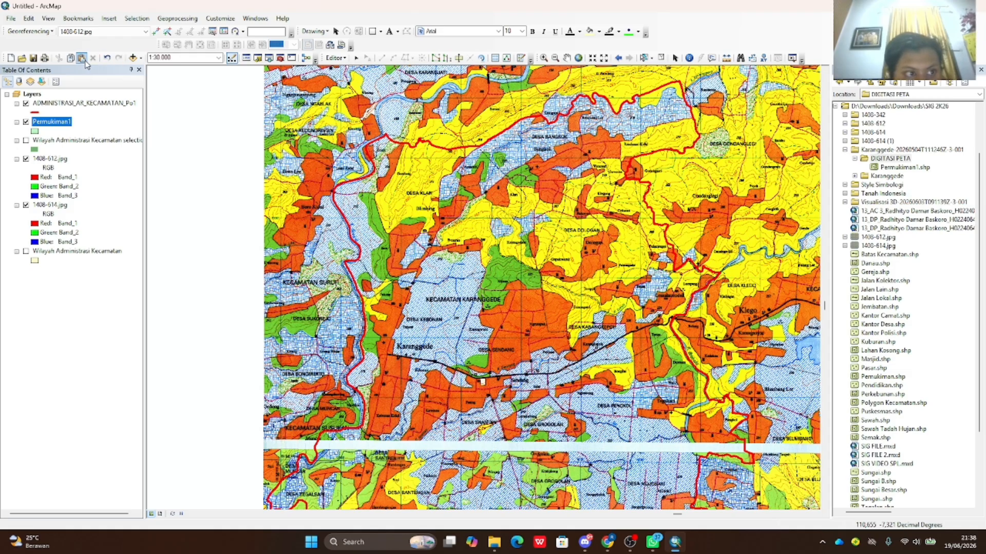
- Search the Search window for 'created feature' tools
click(269, 57)
click(910, 112)
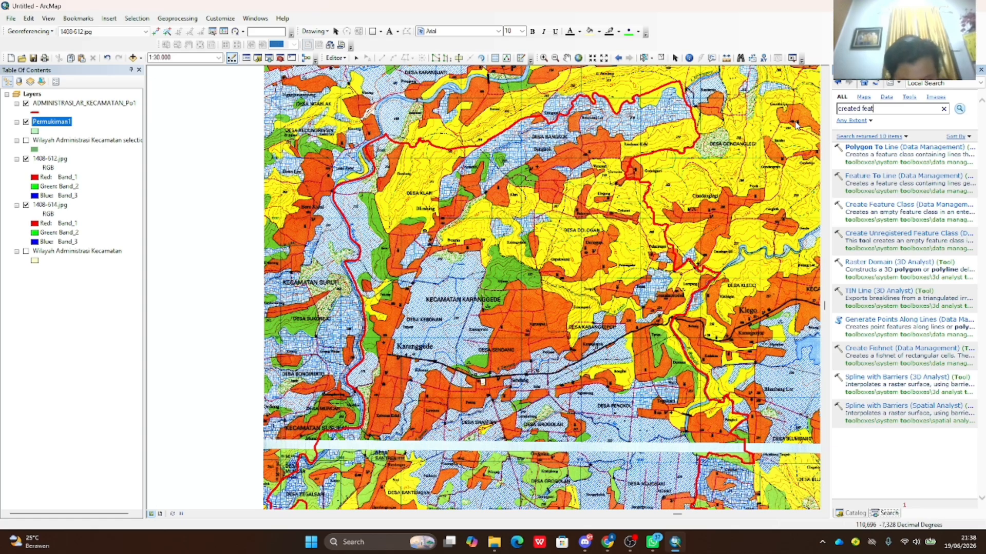
key(Return)
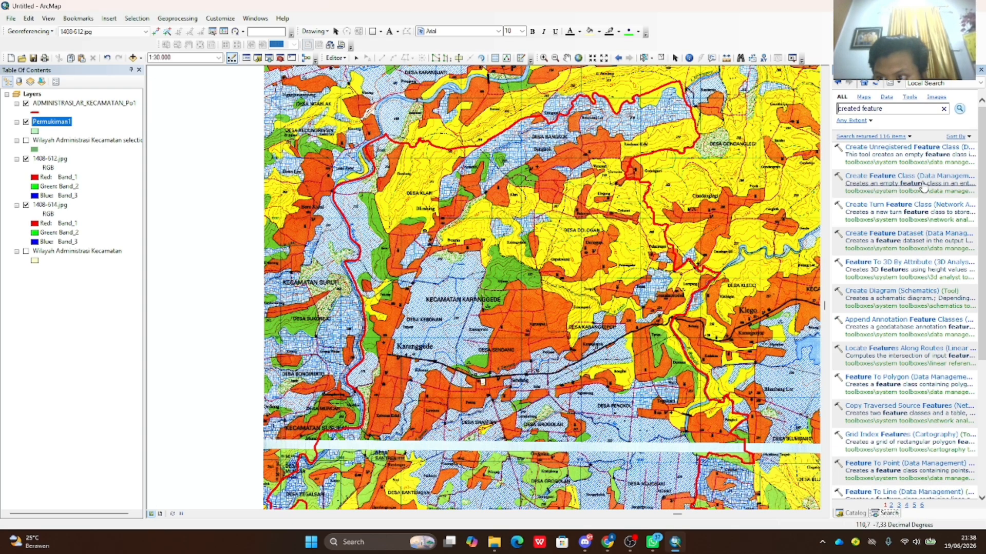
- Browse the toolbar list again, then bring up the Create Features window
click(315, 61)
scroll(474, 256, down, 5)
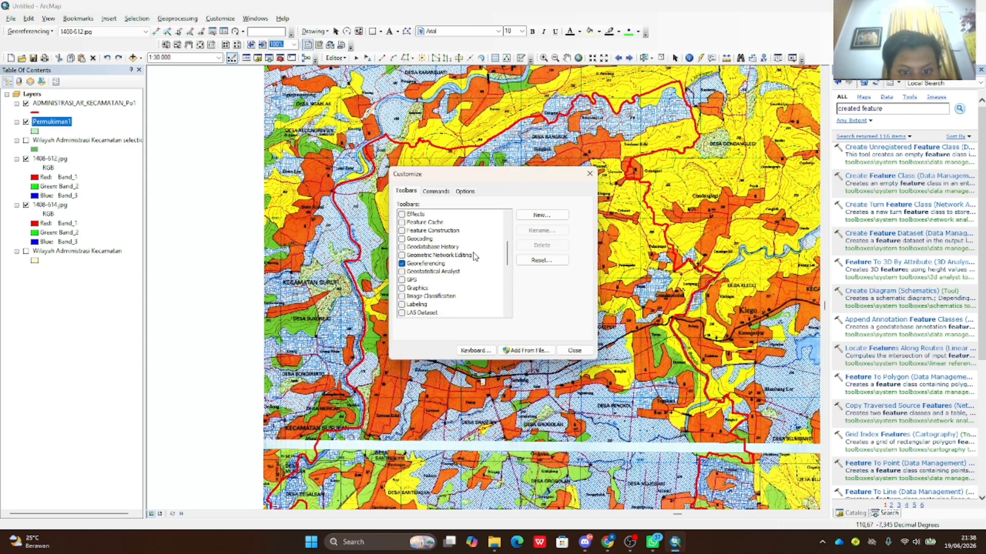
scroll(473, 256, up, 4)
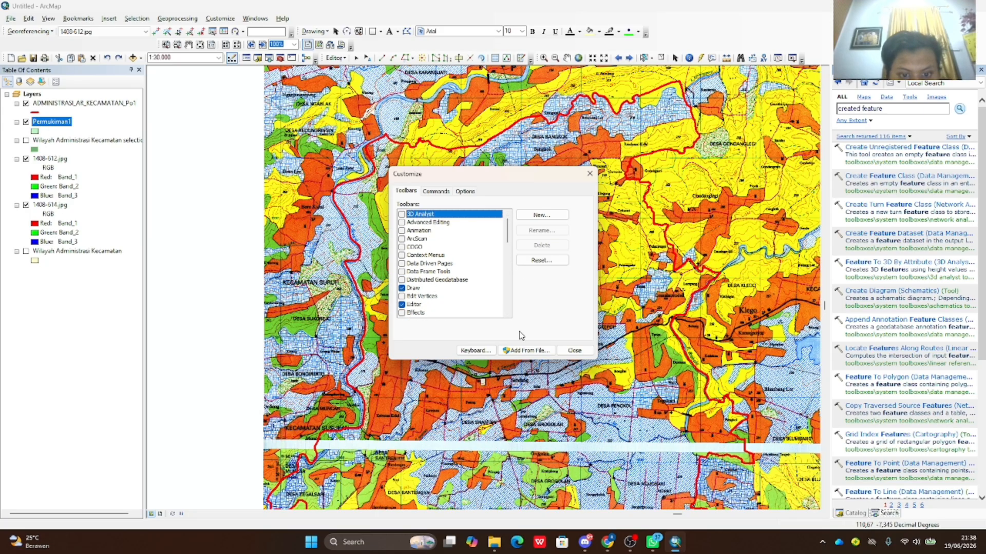
click(589, 173)
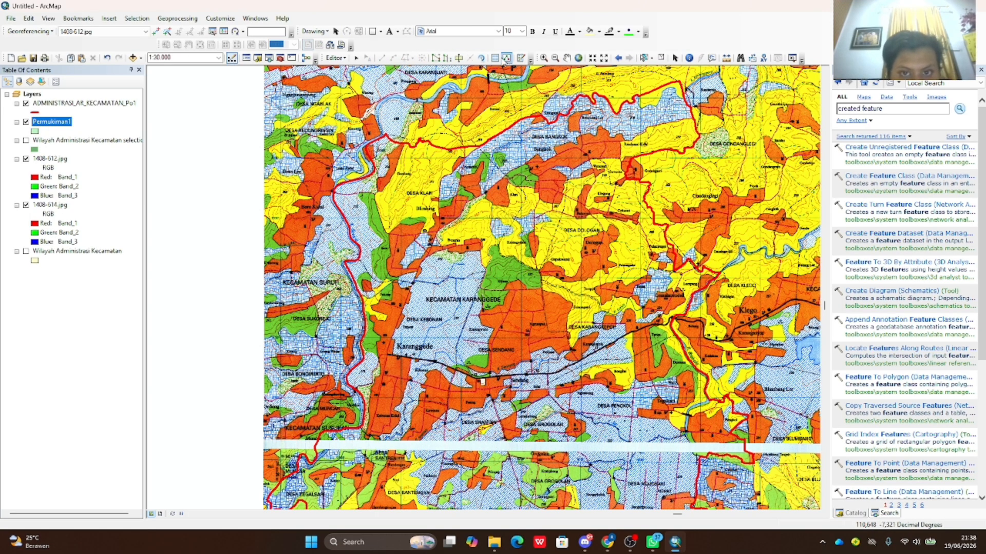
click(520, 58)
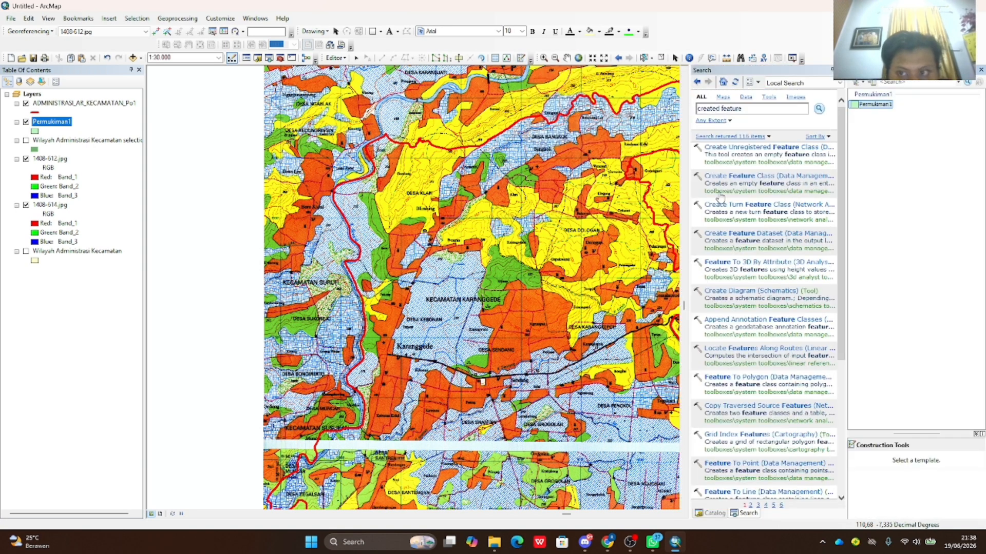
- Select the Permukiman1 polygon template and zoom to 1:6,000 over the area south of Kesambi
click(916, 107)
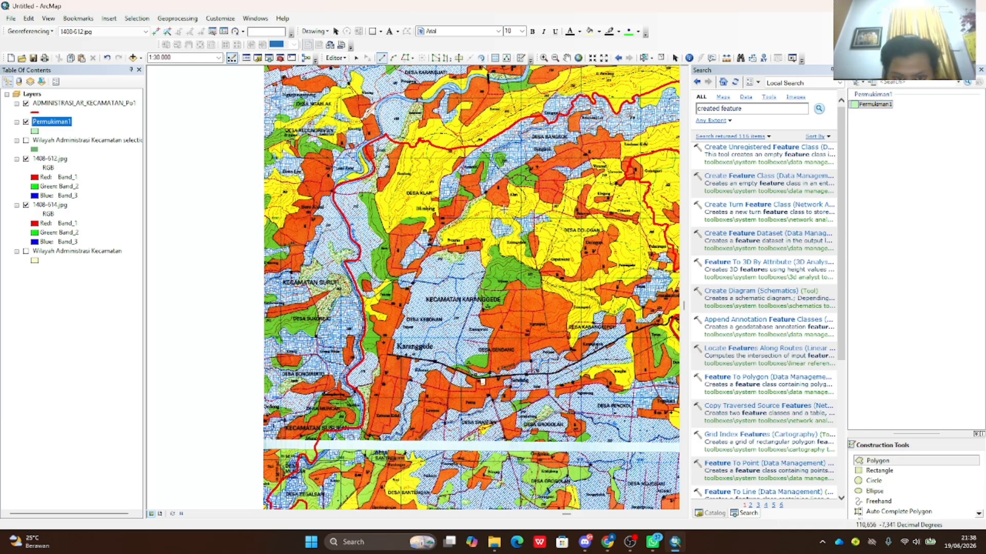
scroll(505, 190, up, 5)
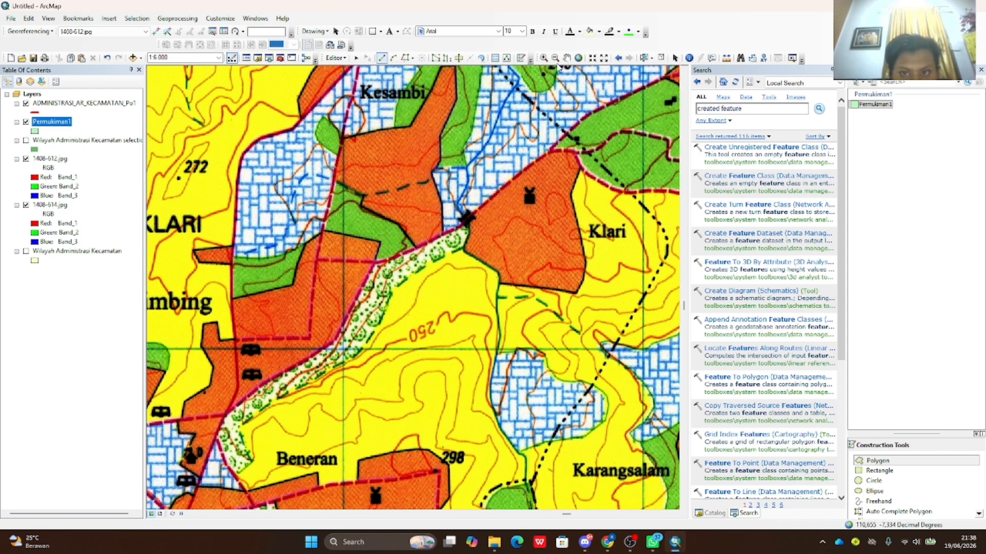
click(567, 59)
drag(564, 214, 555, 295)
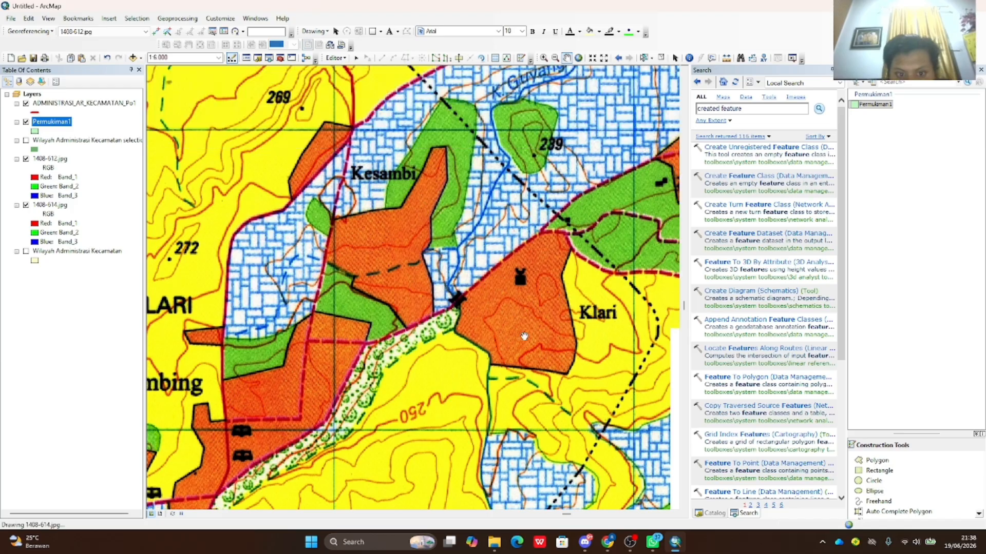
click(878, 462)
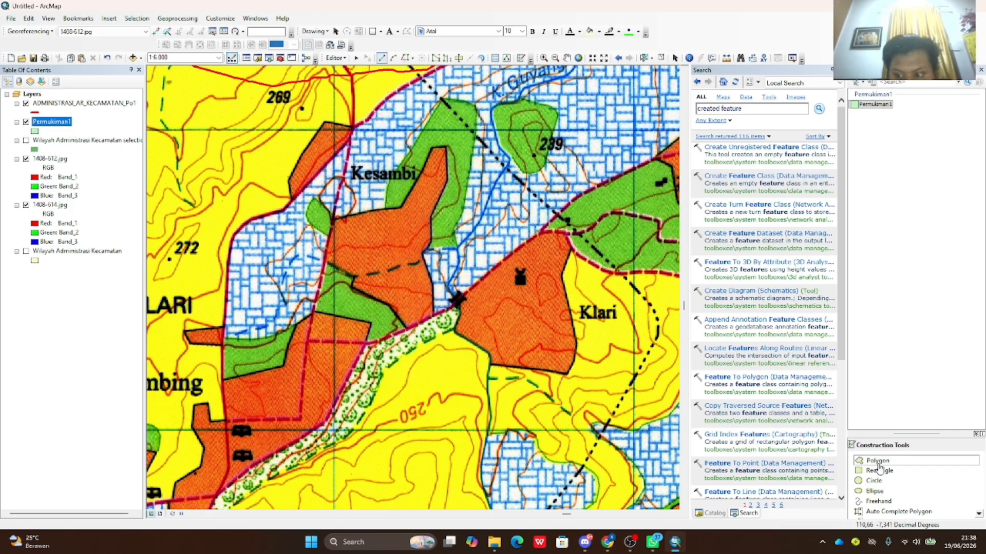
- Trace the settlement edge south of Kesambi vertex by vertex and finish the polygon
click(407, 327)
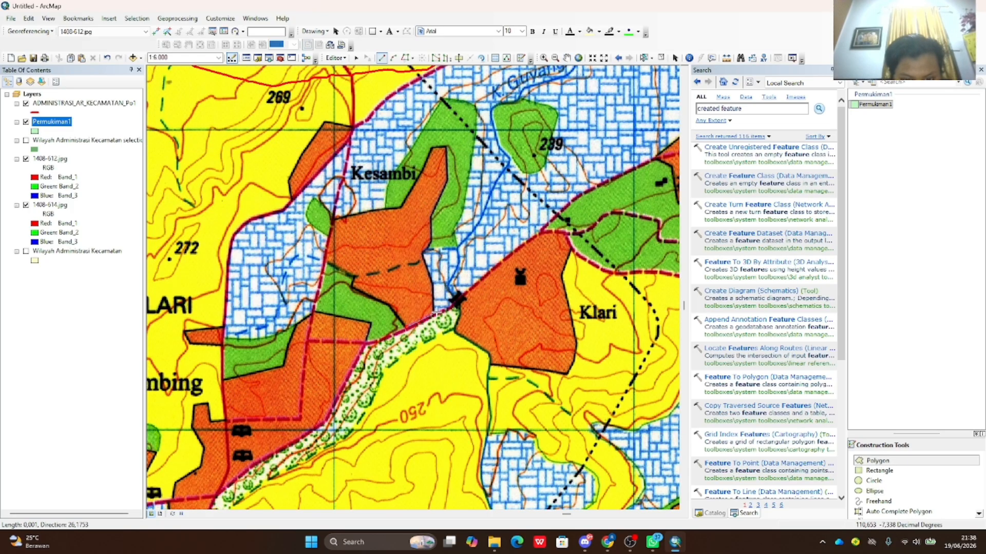
click(433, 316)
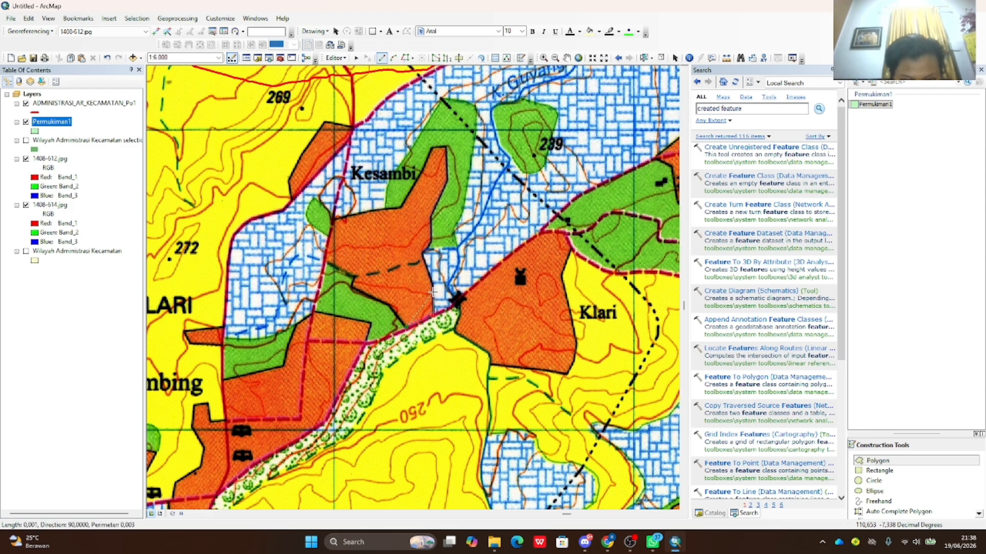
click(431, 283)
click(426, 251)
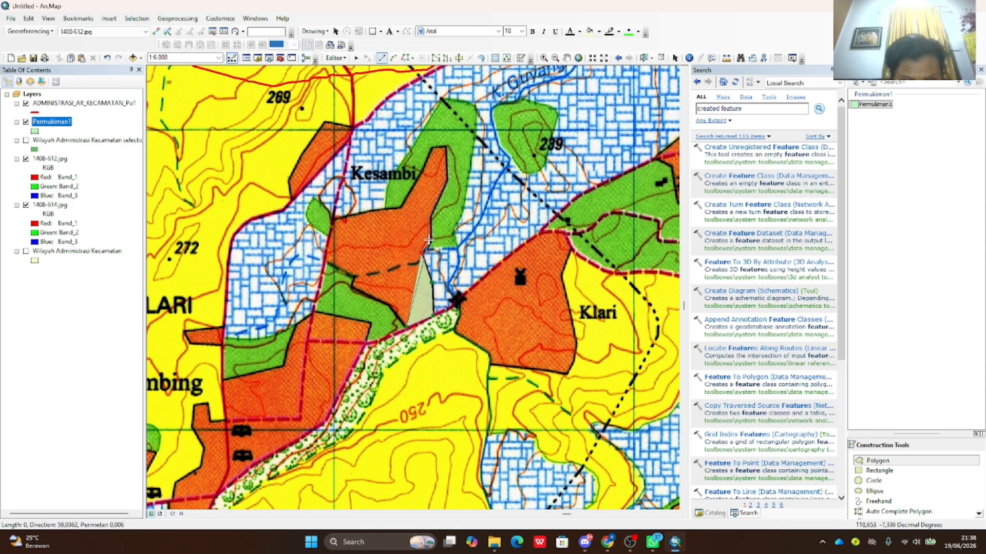
click(431, 239)
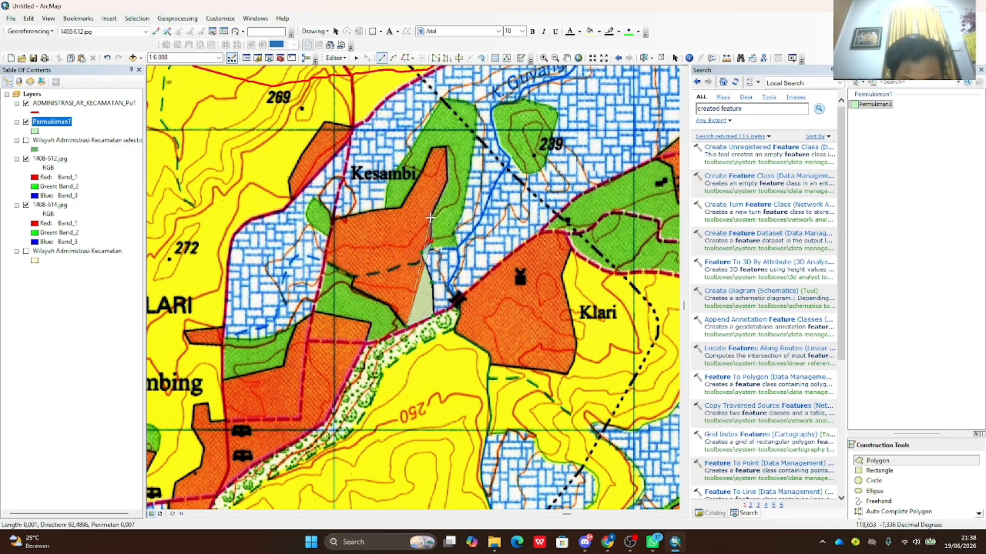
click(430, 217)
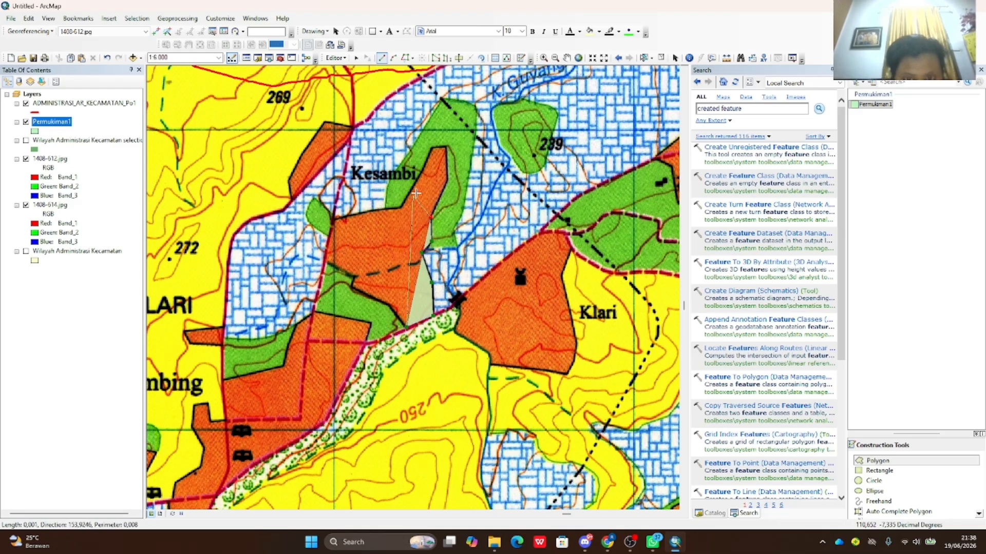
click(446, 180)
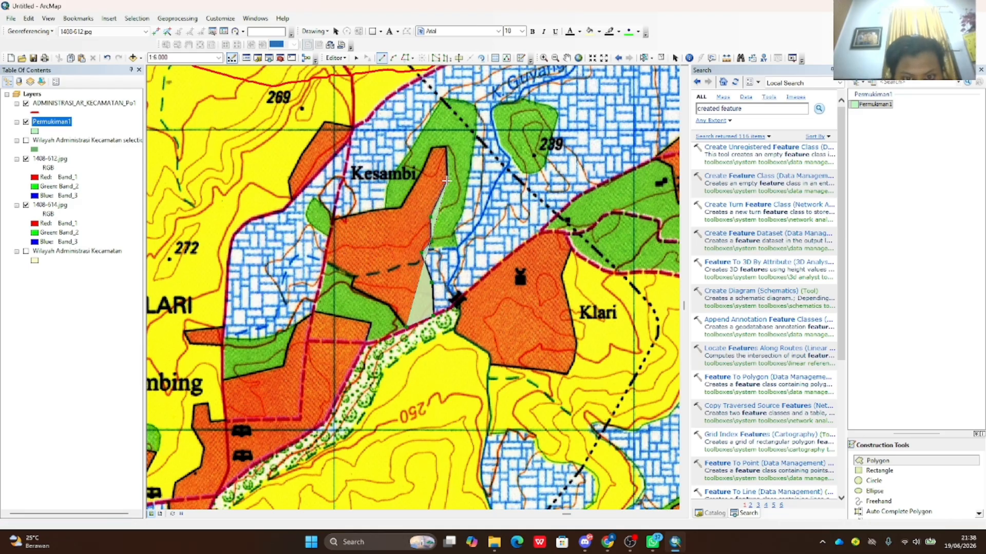
click(446, 148)
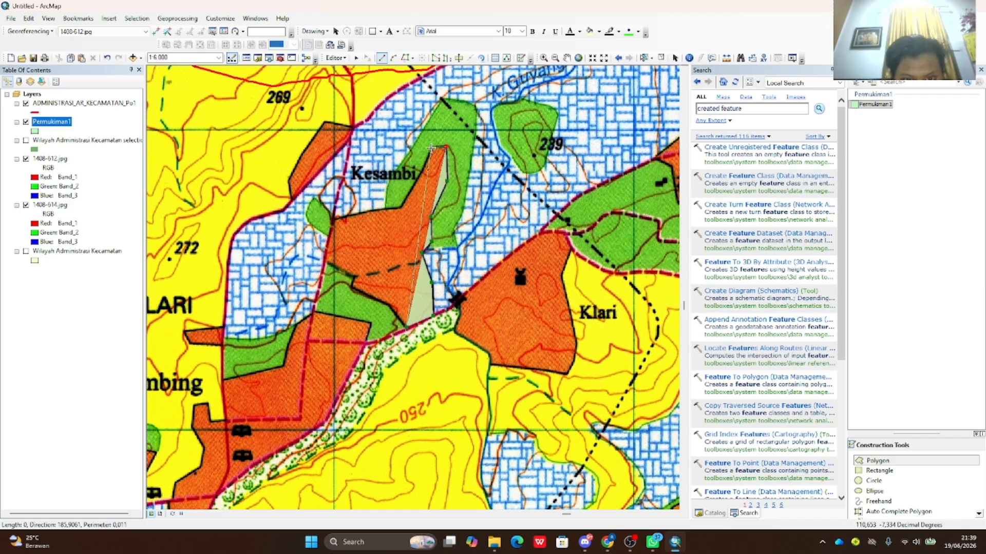
click(432, 148)
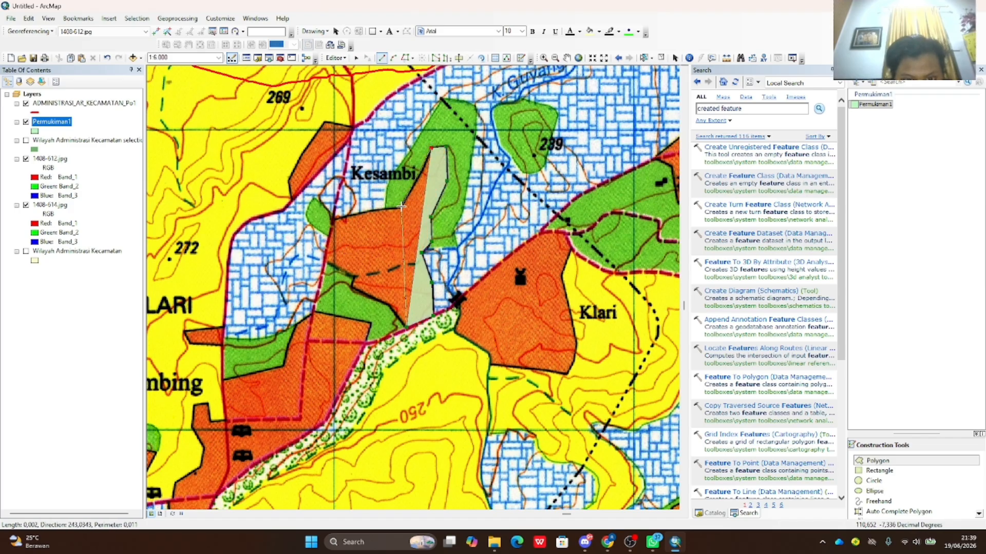
click(402, 206)
click(363, 211)
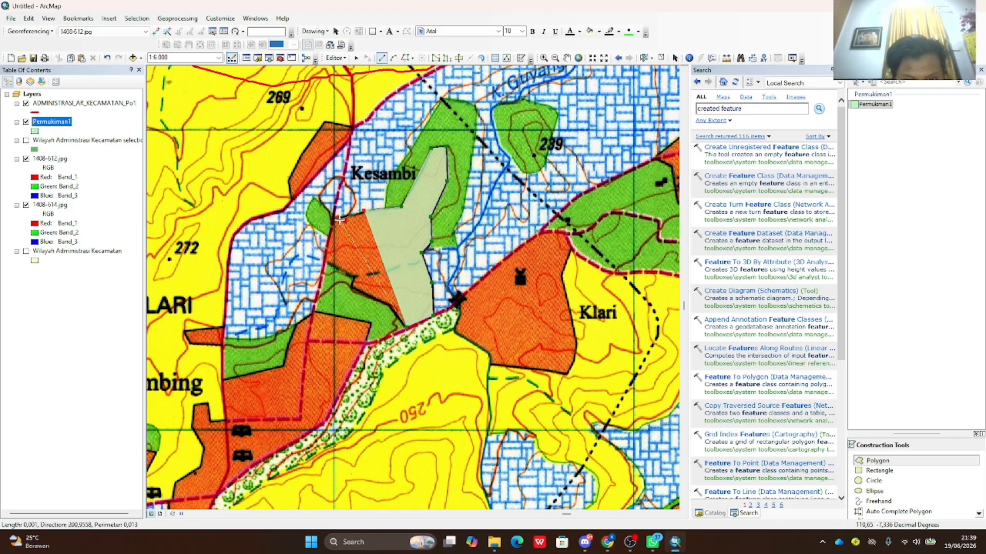
click(335, 218)
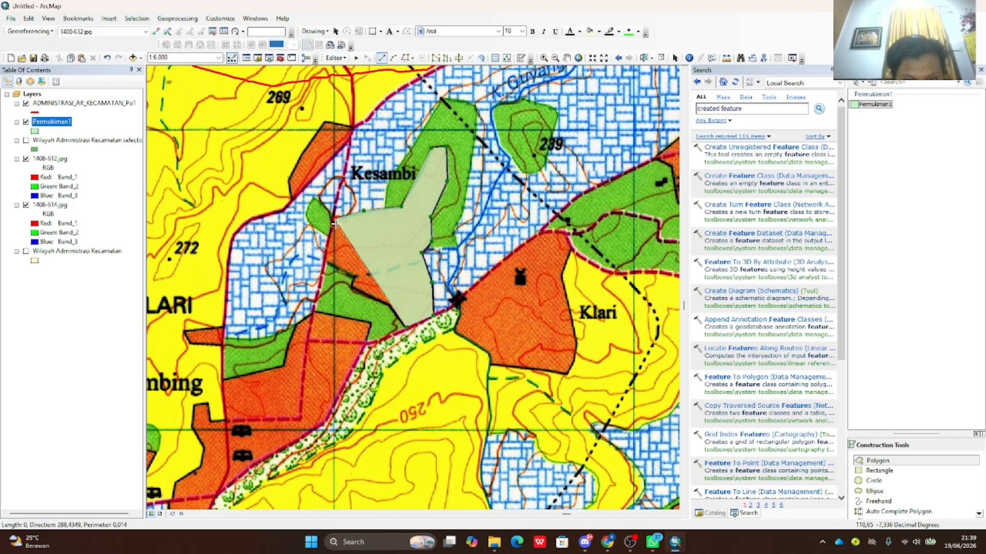
click(326, 260)
click(354, 277)
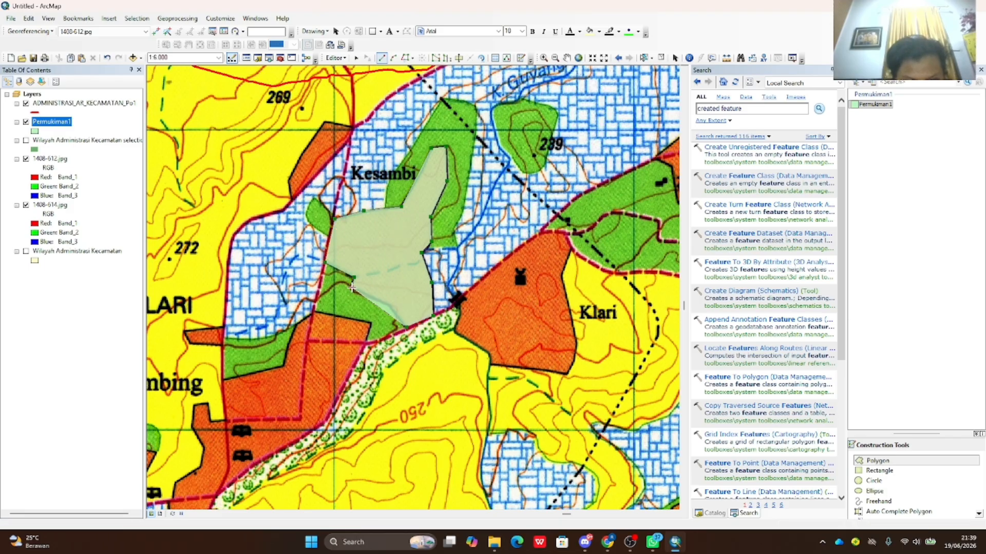
click(352, 288)
click(391, 307)
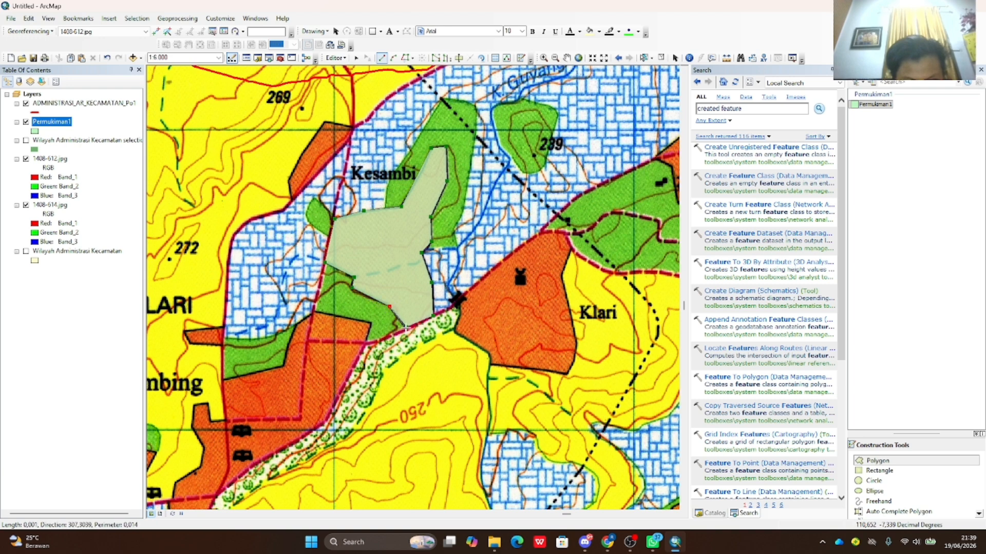
double_click(406, 327)
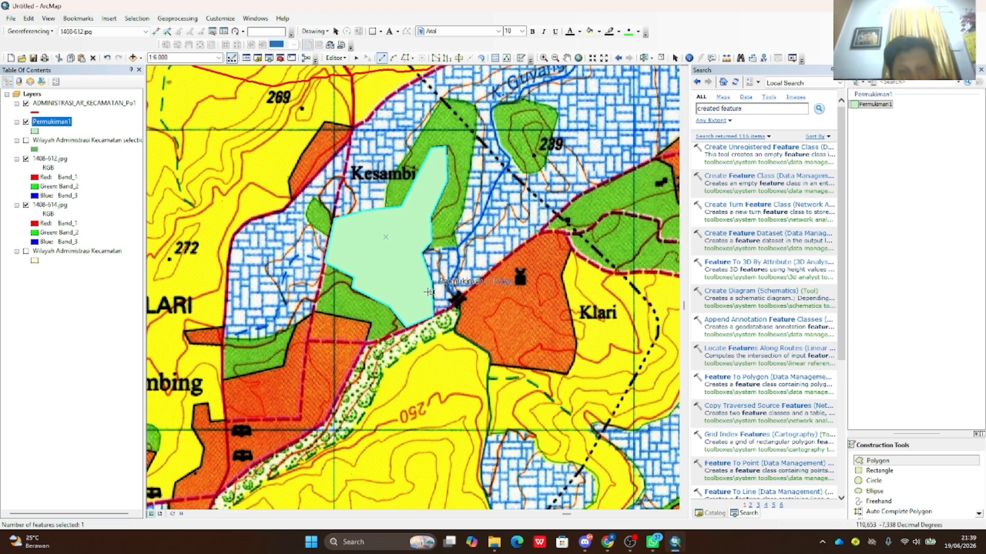
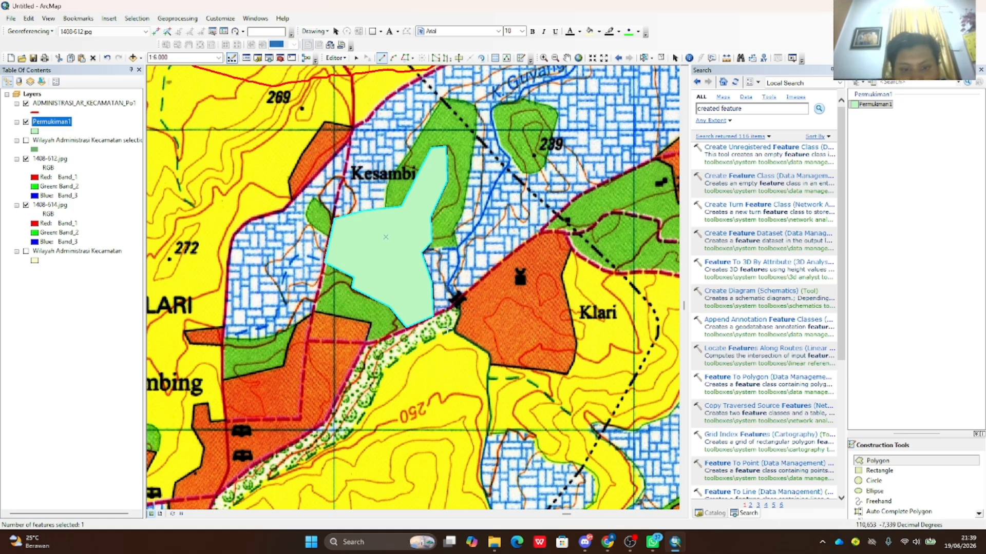
- Outline the orange wedge beside Klari as a second Permukiman1 polygon next to Kesambi
click(455, 301)
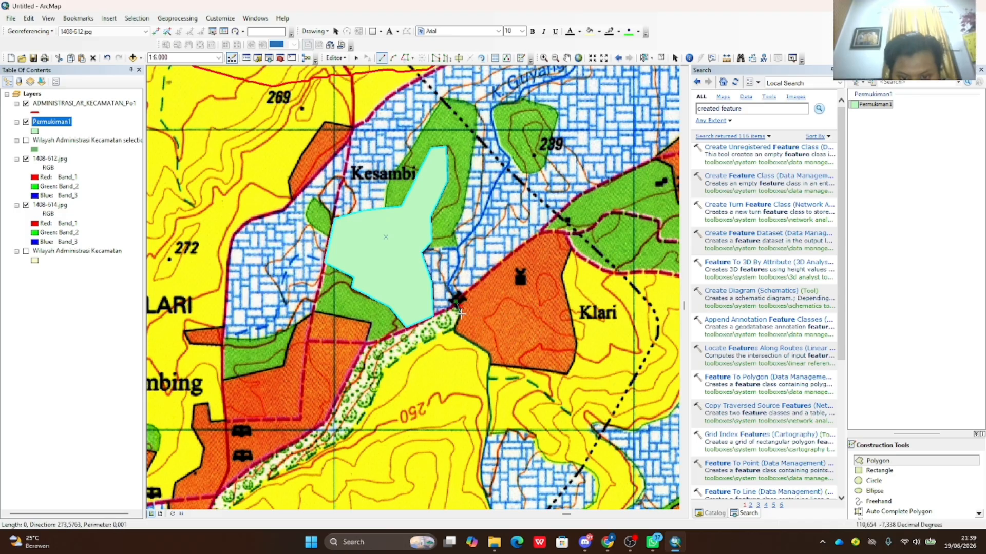
click(489, 358)
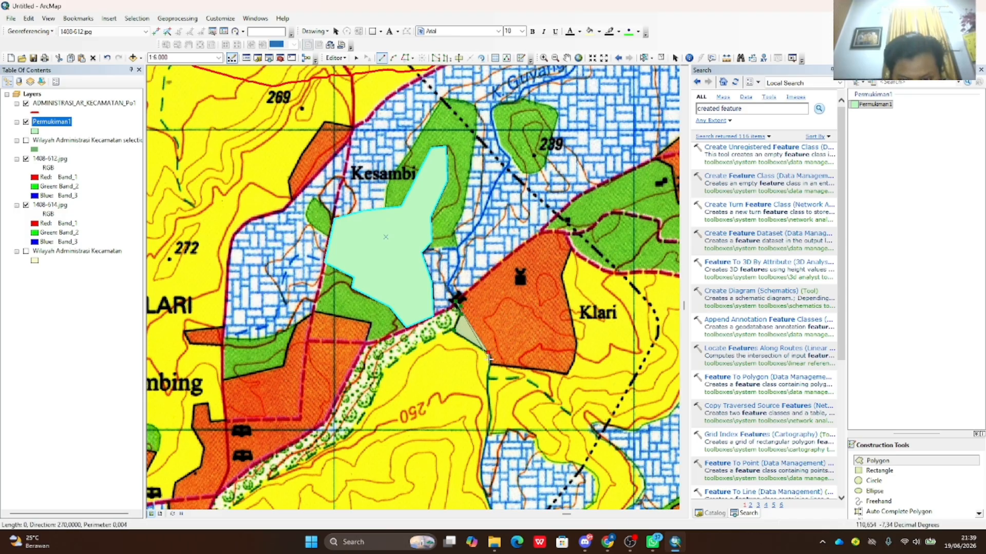
click(567, 375)
click(576, 359)
click(577, 344)
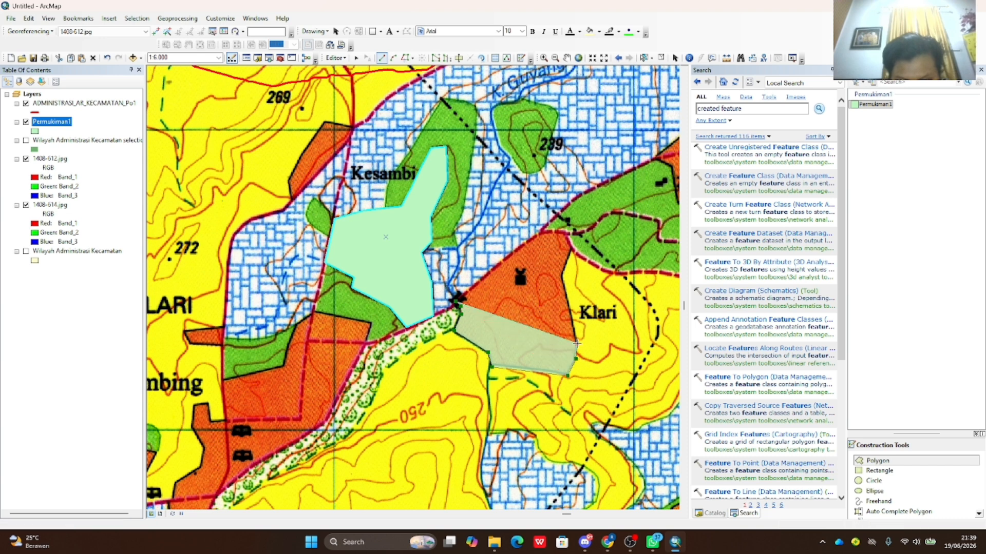
click(561, 278)
click(569, 250)
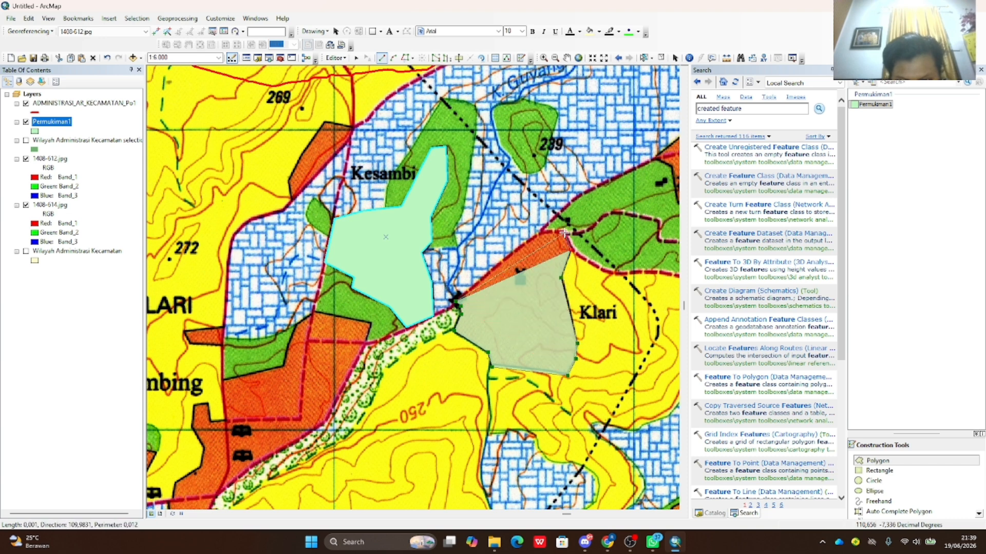
click(566, 233)
click(541, 232)
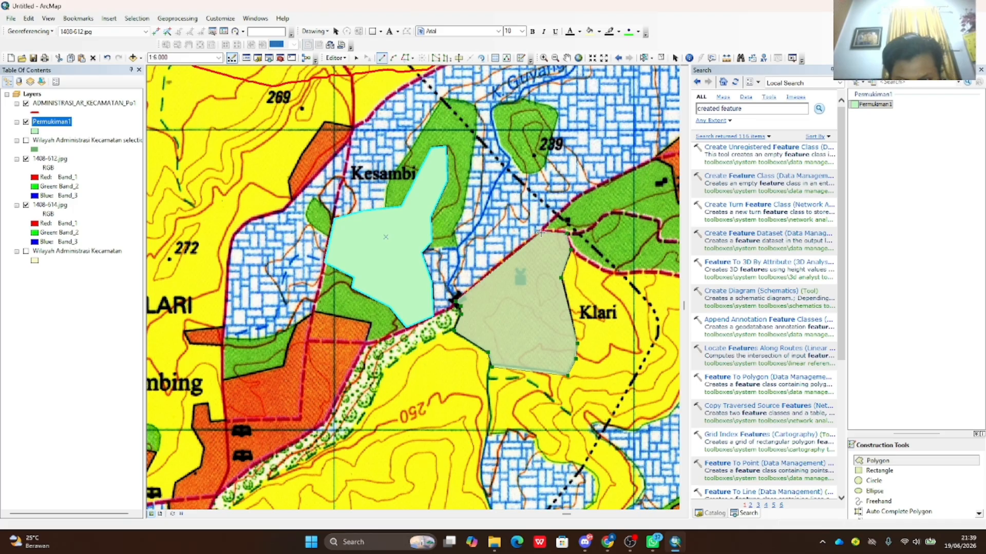
click(485, 276)
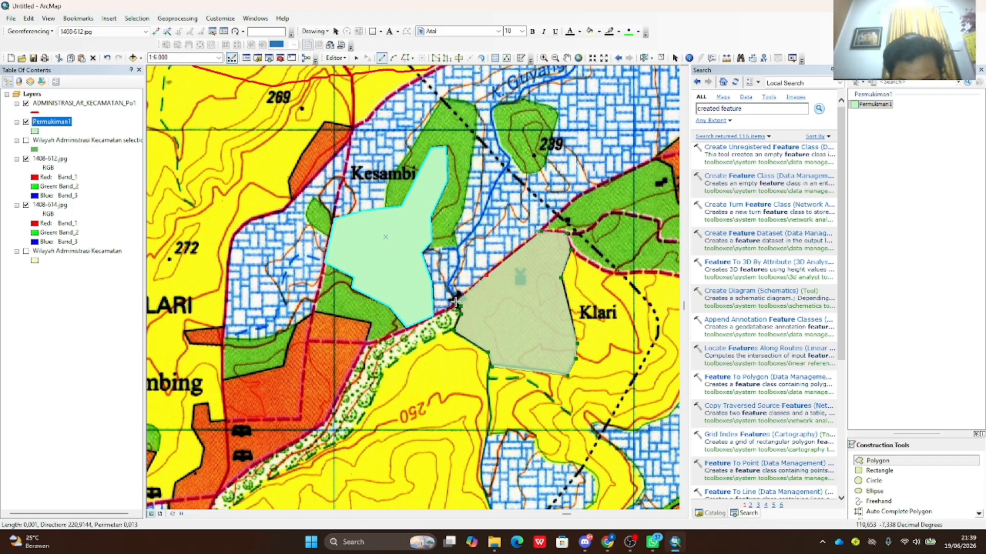
double_click(455, 302)
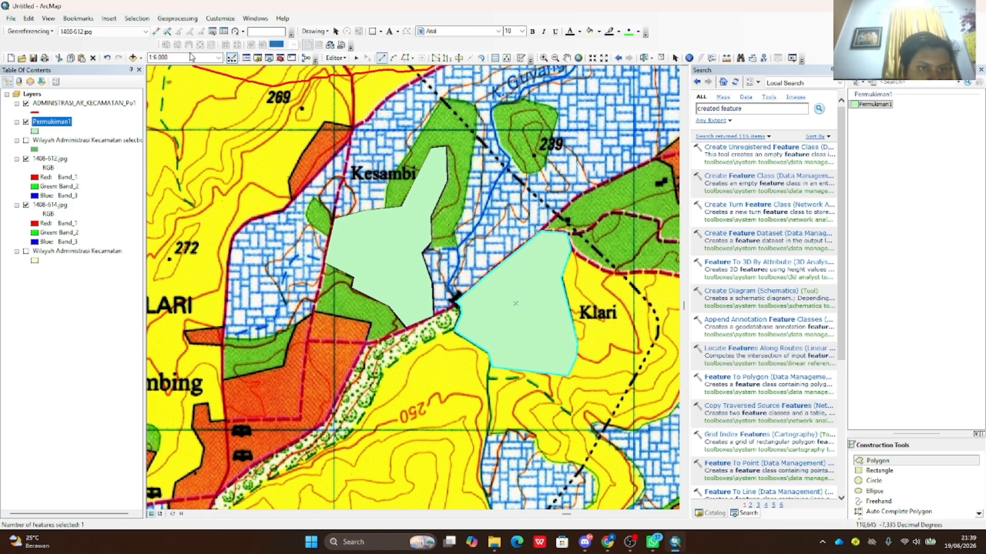
- Pan the view from Klari past Beneran to the Karangsalam area
click(567, 57)
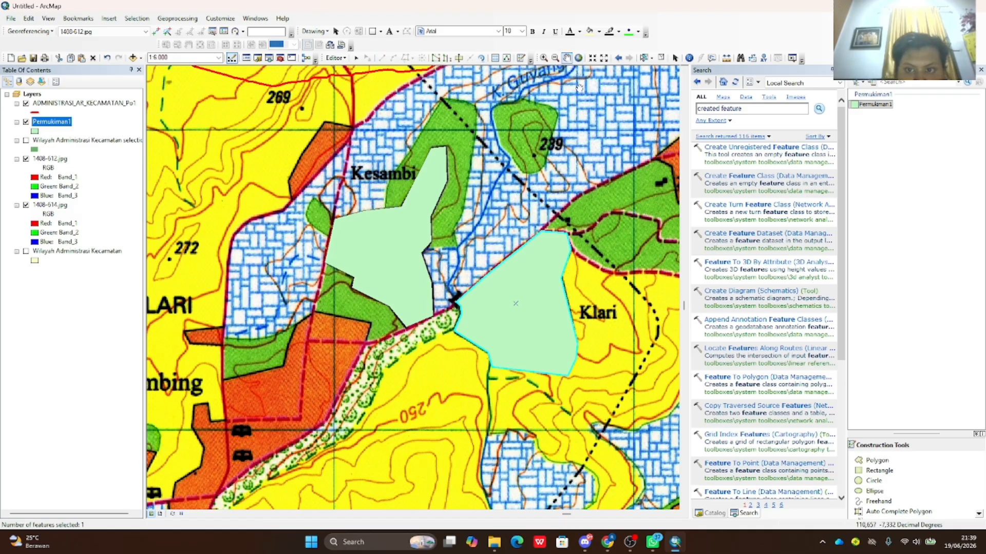
drag(580, 249, 316, 323)
drag(278, 352, 469, 204)
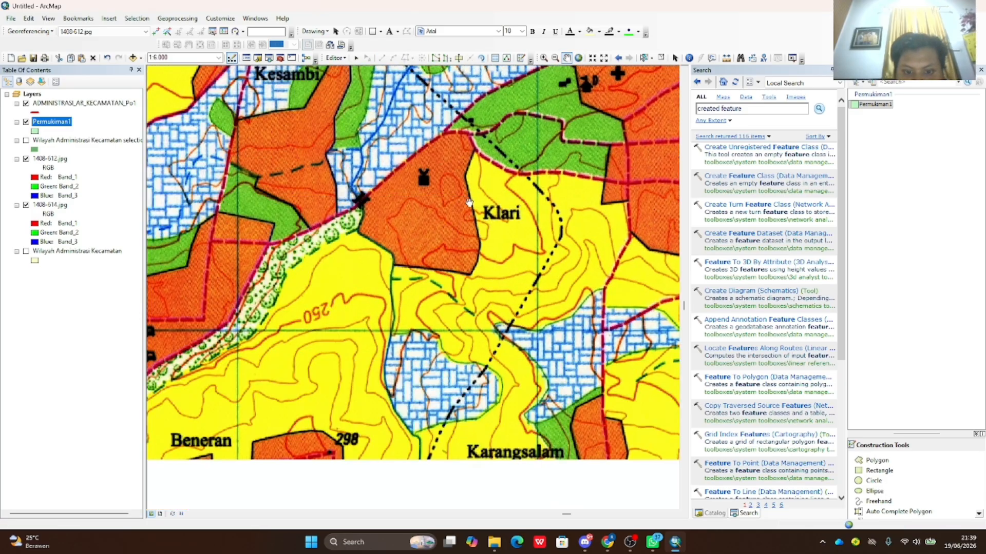
drag(461, 237, 519, 110)
drag(395, 248, 542, 136)
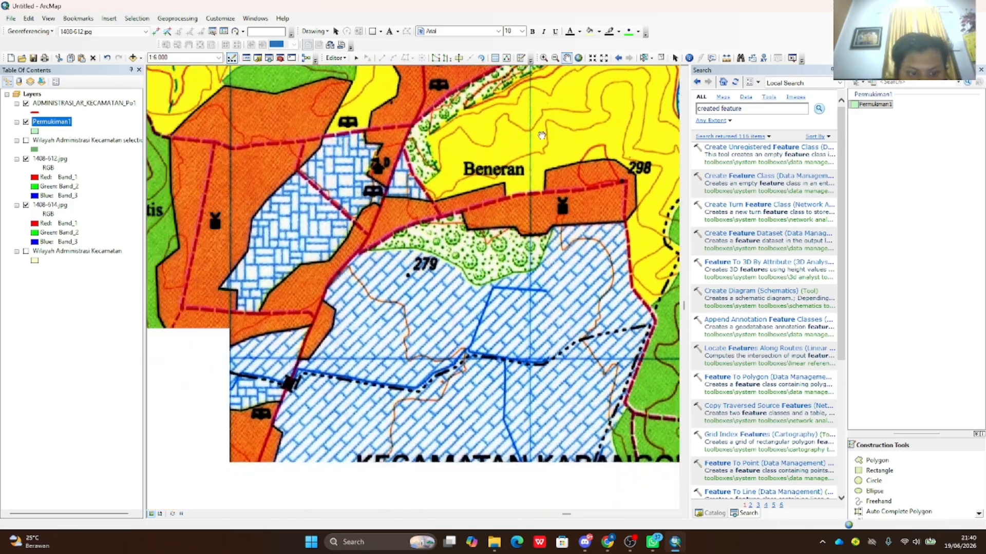
scroll(500, 194, down, 1)
drag(621, 182, 384, 351)
drag(537, 324, 454, 331)
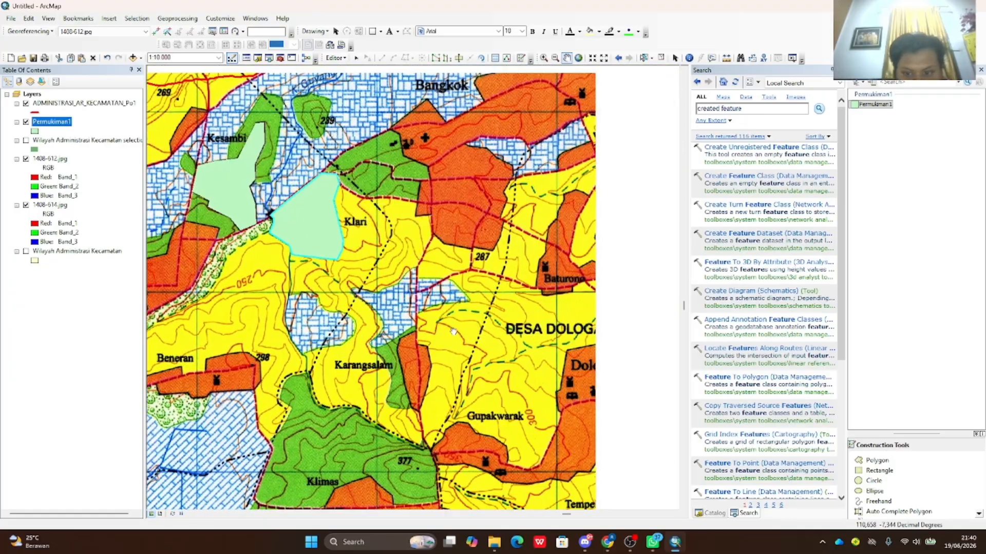
scroll(453, 331, up, 1)
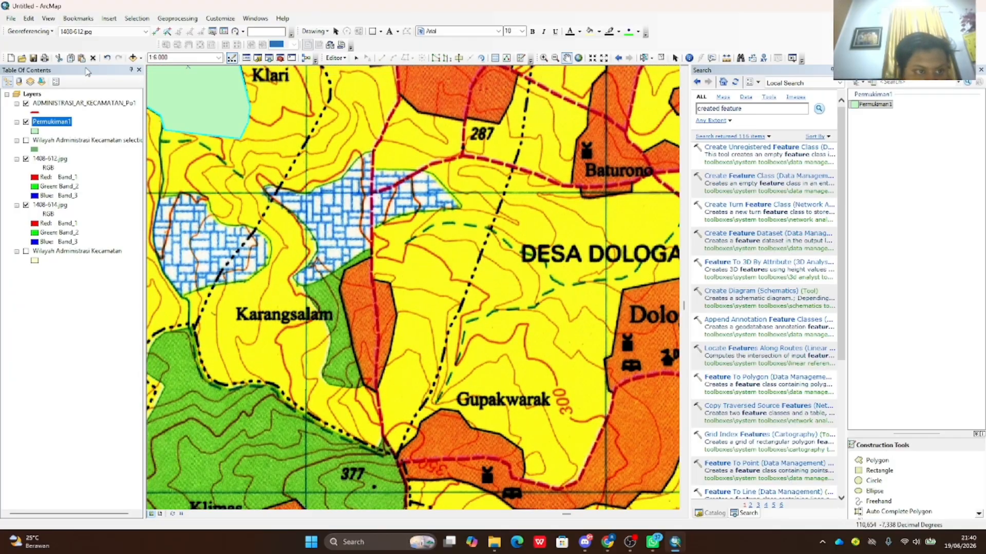
- Trace the narrow orange strip east of Karangsalam as another Permukiman1 settlement polygon
click(890, 463)
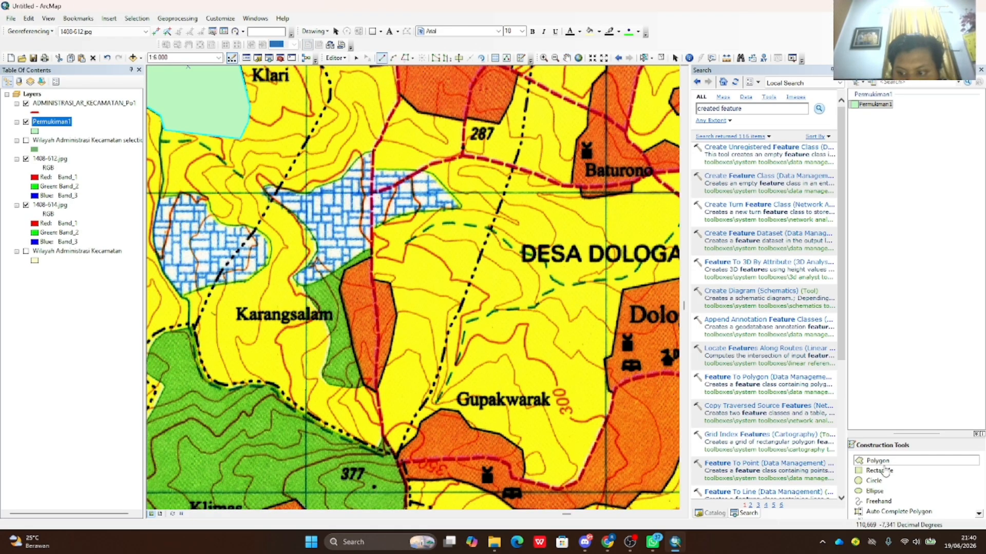
click(370, 257)
click(377, 281)
click(391, 282)
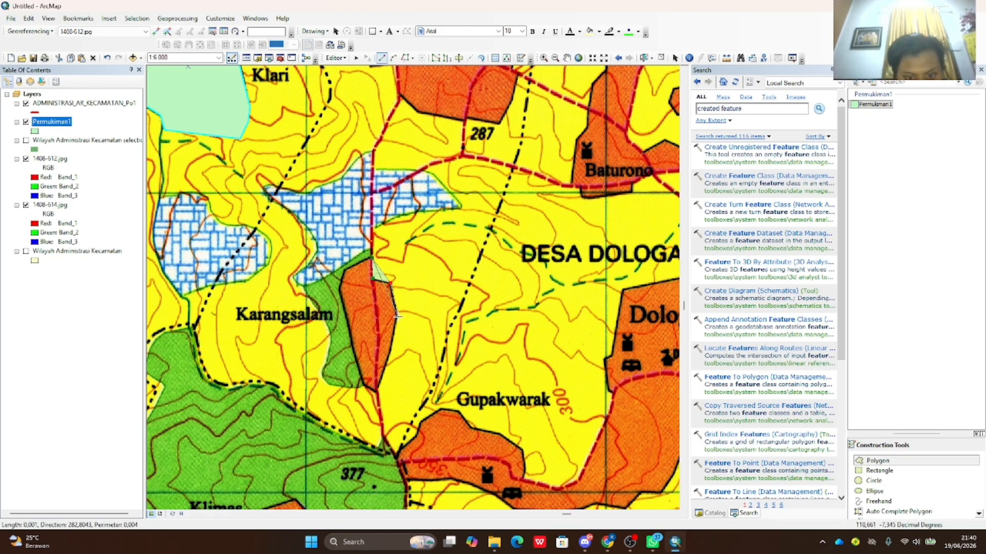
click(397, 317)
click(376, 389)
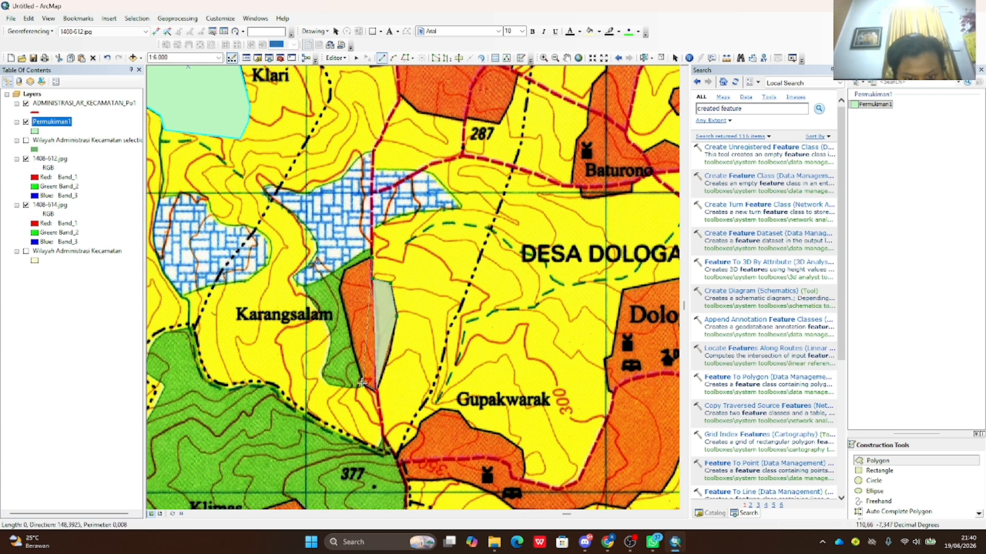
click(362, 383)
click(340, 288)
click(344, 269)
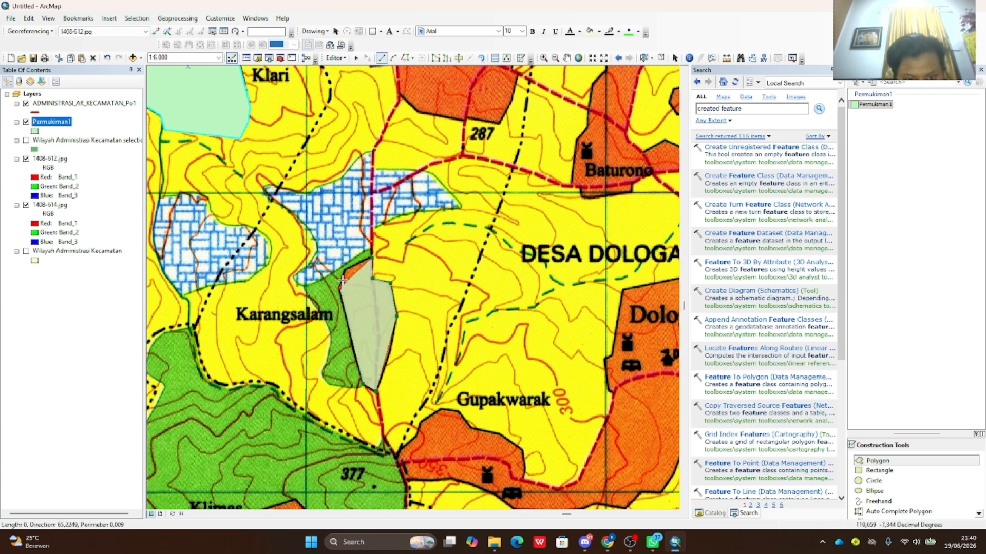
double_click(373, 257)
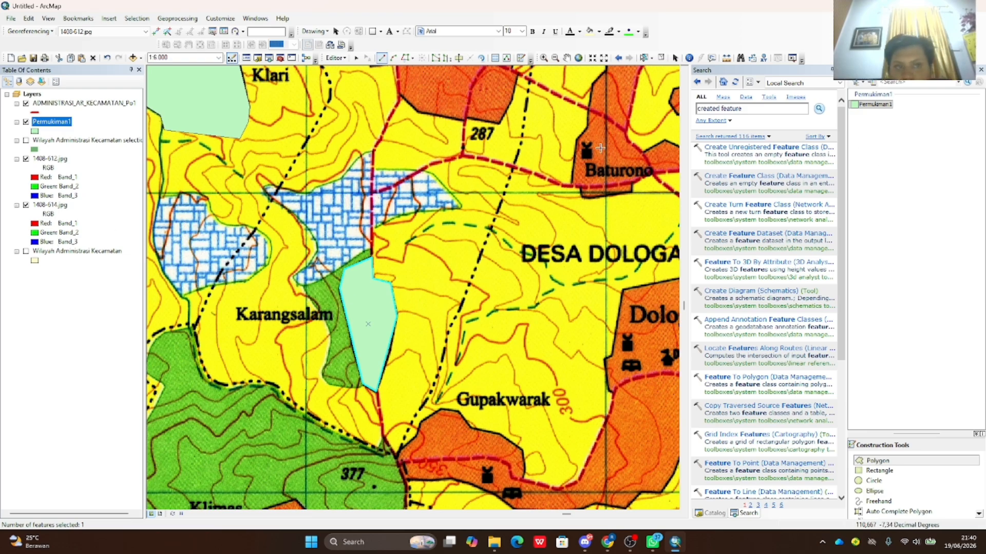
click(258, 58)
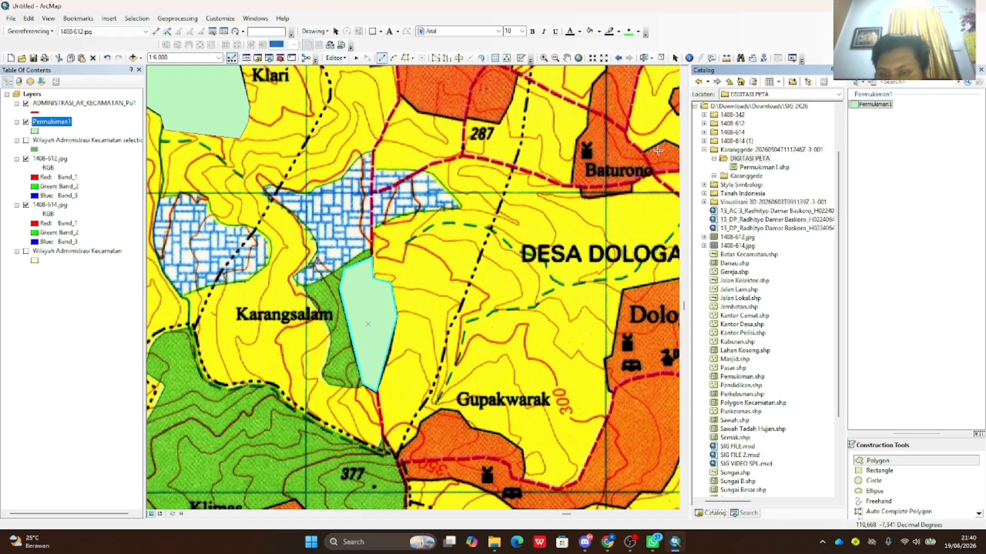
- Start a new shapefile in DIGITASI PETA named Sungai with Polyline feature type
right_click(748, 160)
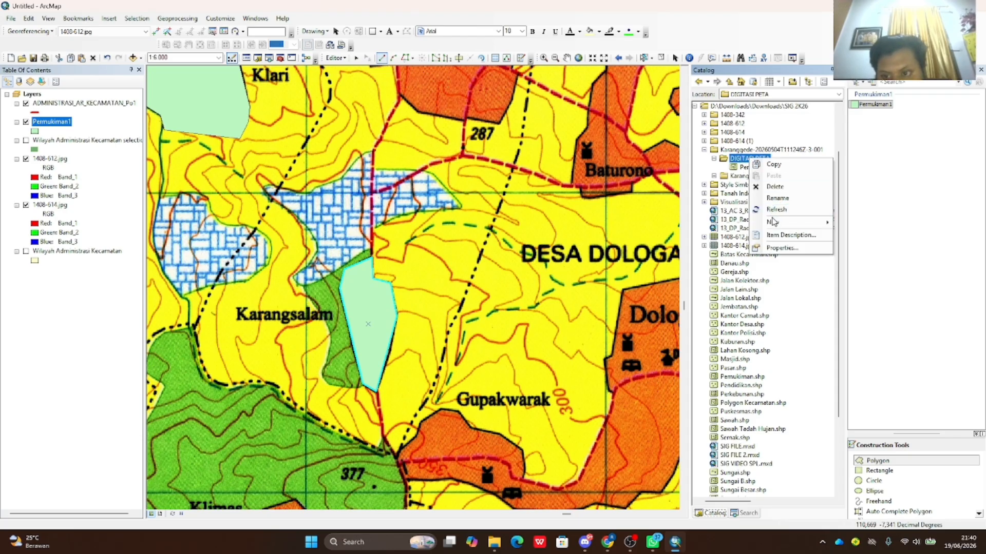
mouse_move(793, 223)
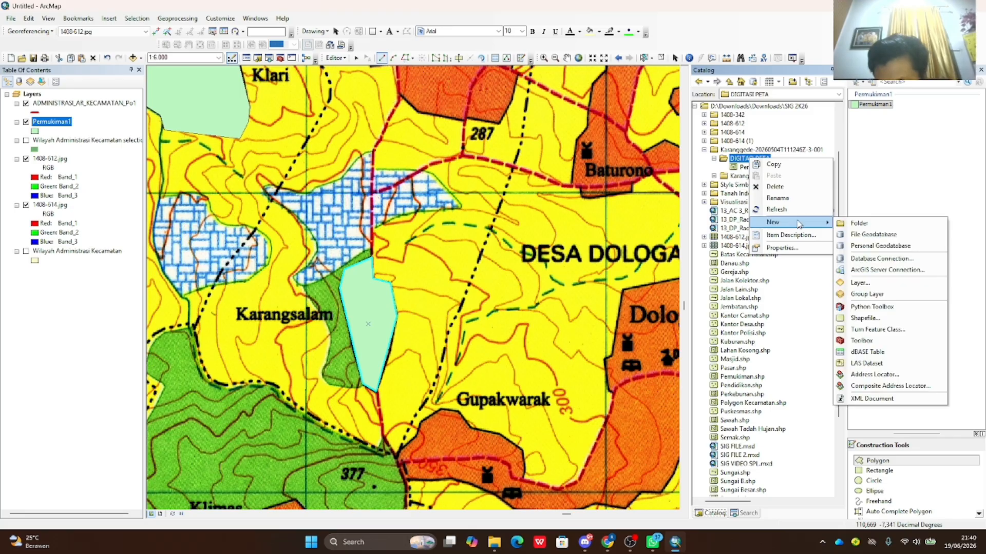
click(871, 324)
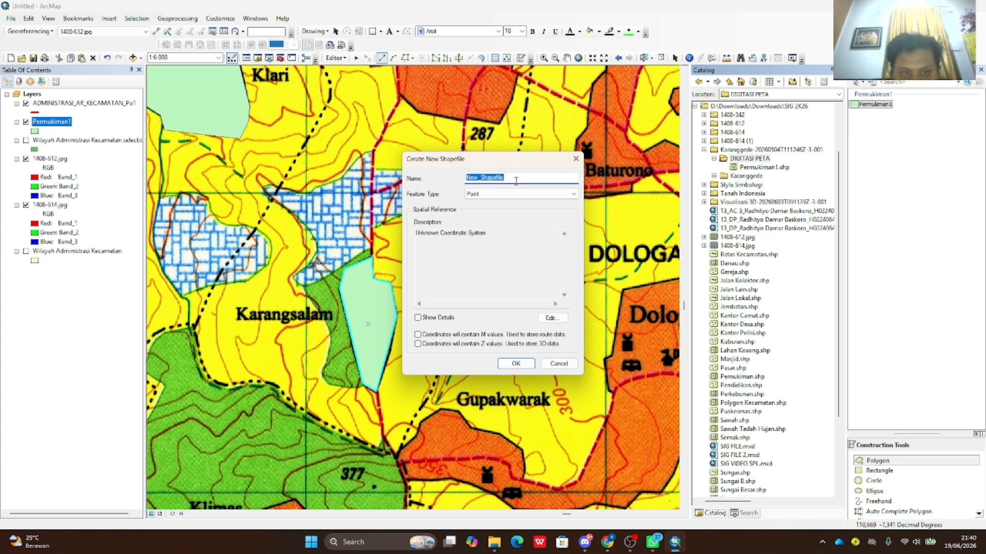
text(Sungai)
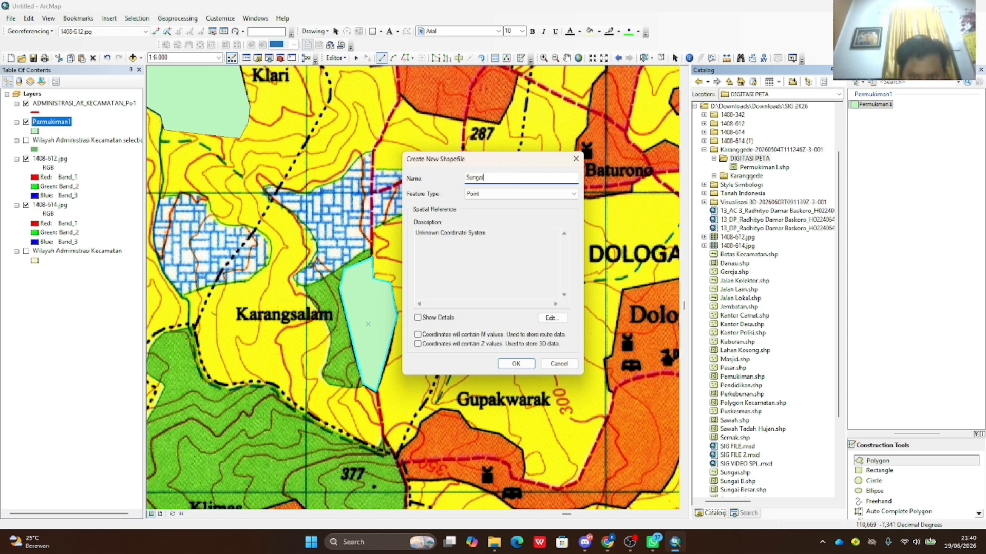
click(484, 195)
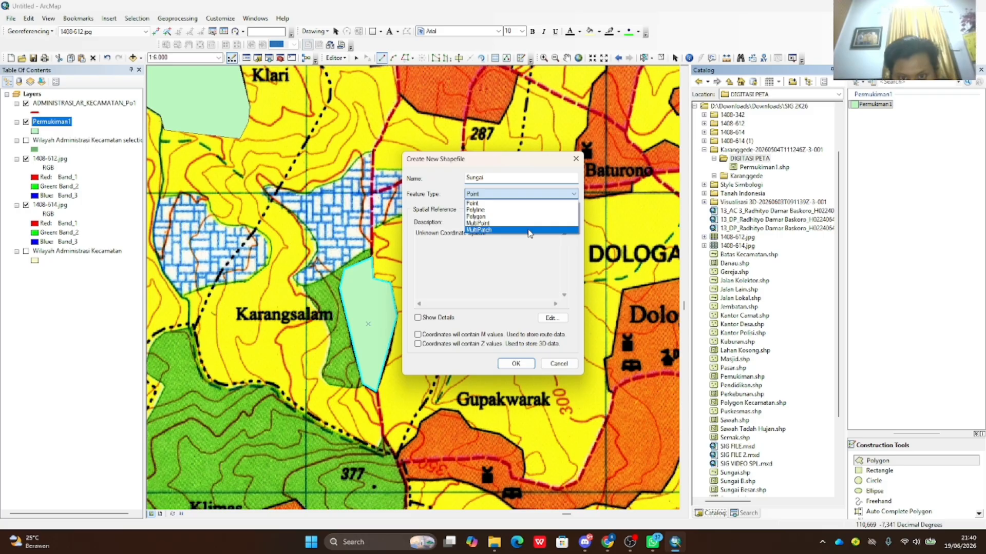
click(485, 210)
click(552, 318)
click(604, 129)
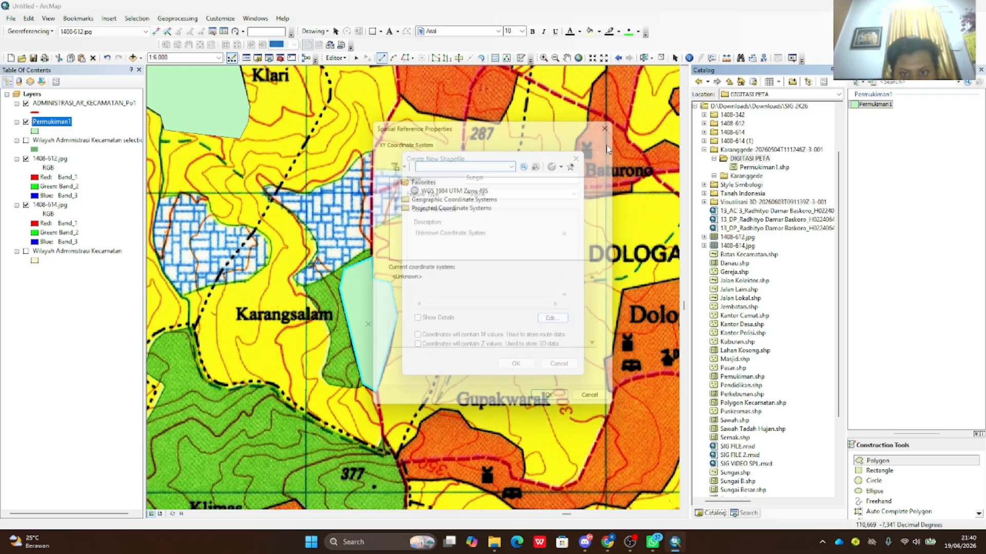
click(566, 194)
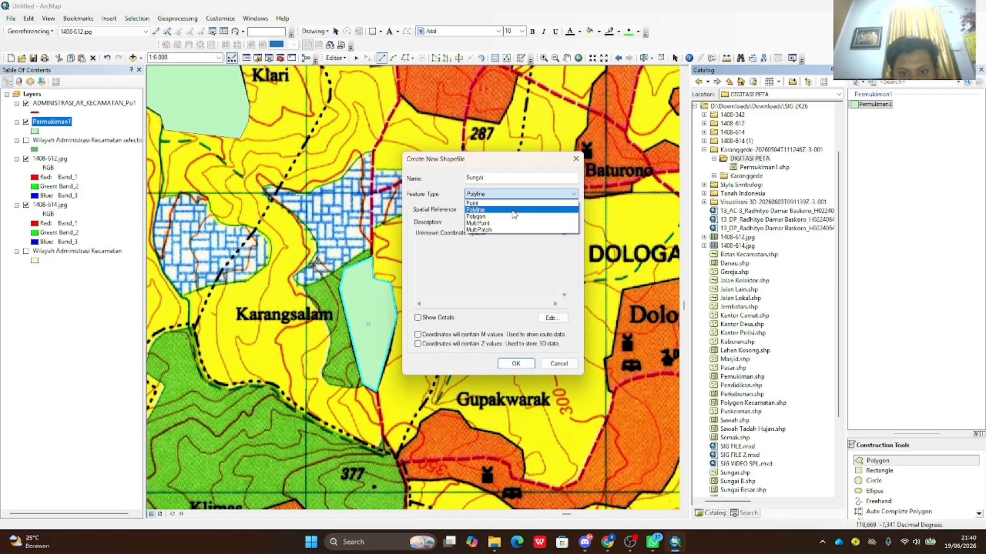
click(502, 212)
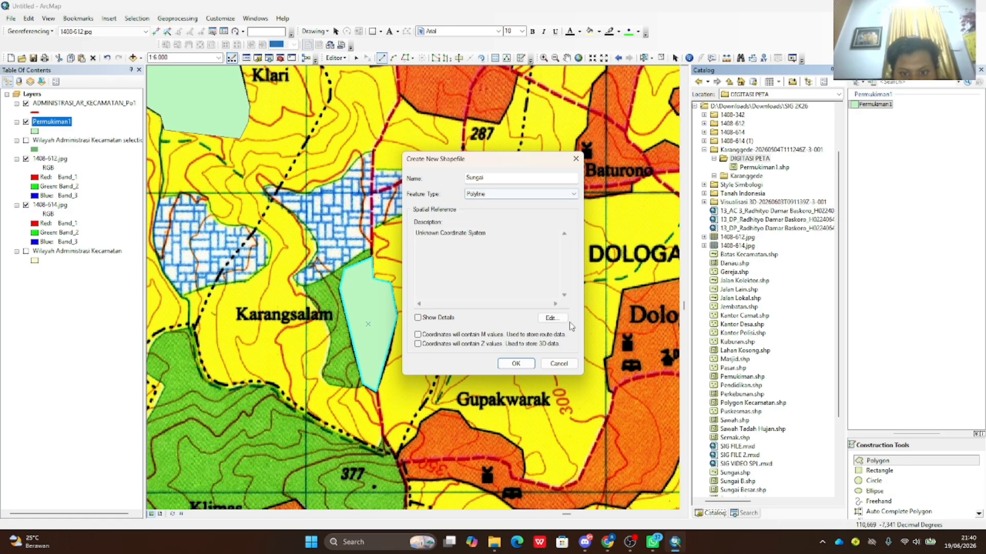
- Set the Sungai shapefile's coordinate system to World WGS 1984 and create it
click(552, 318)
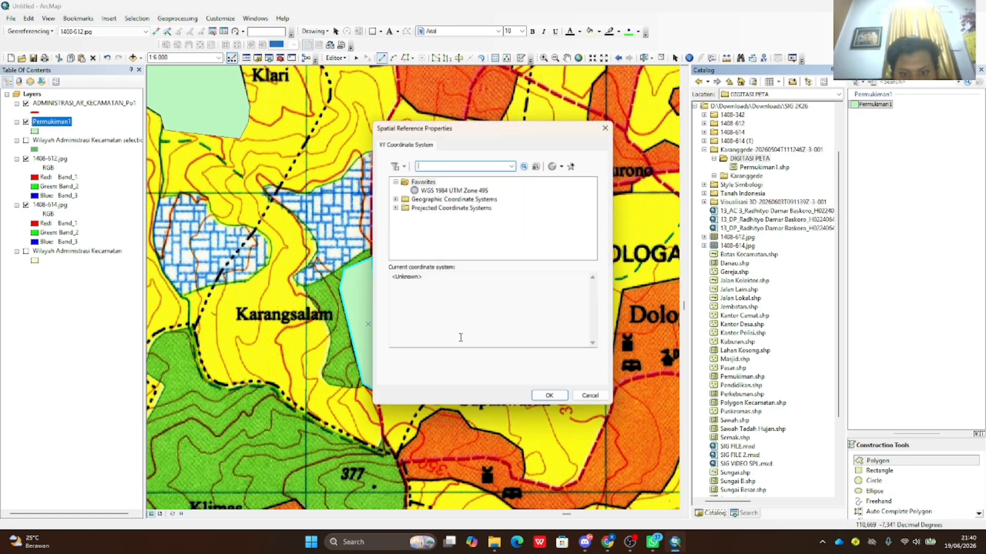
click(395, 199)
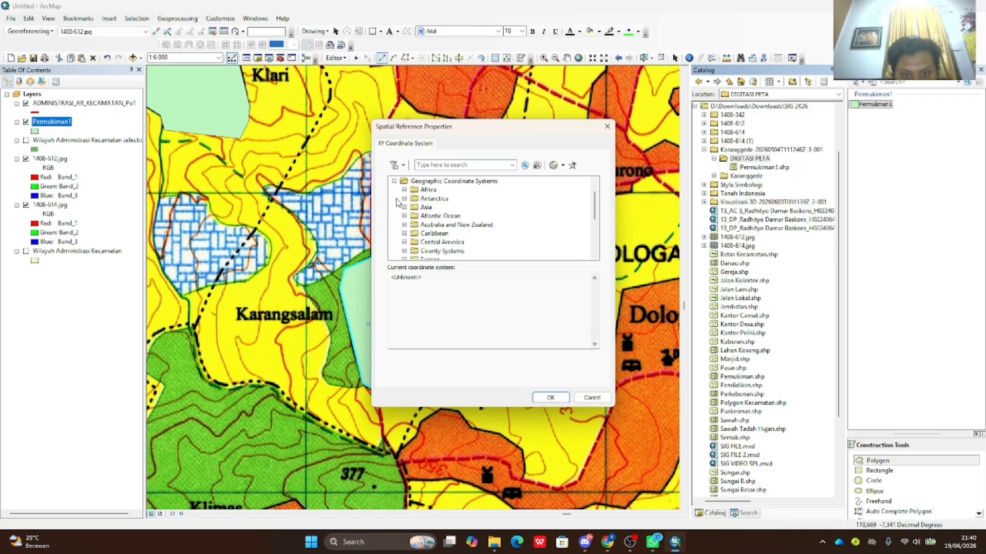
click(405, 242)
scroll(437, 241, down, 5)
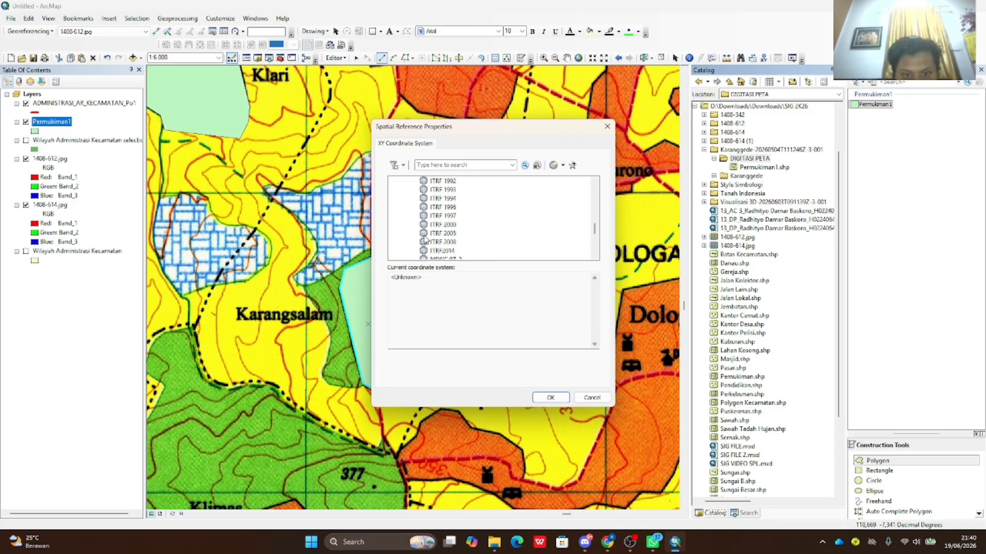
click(452, 242)
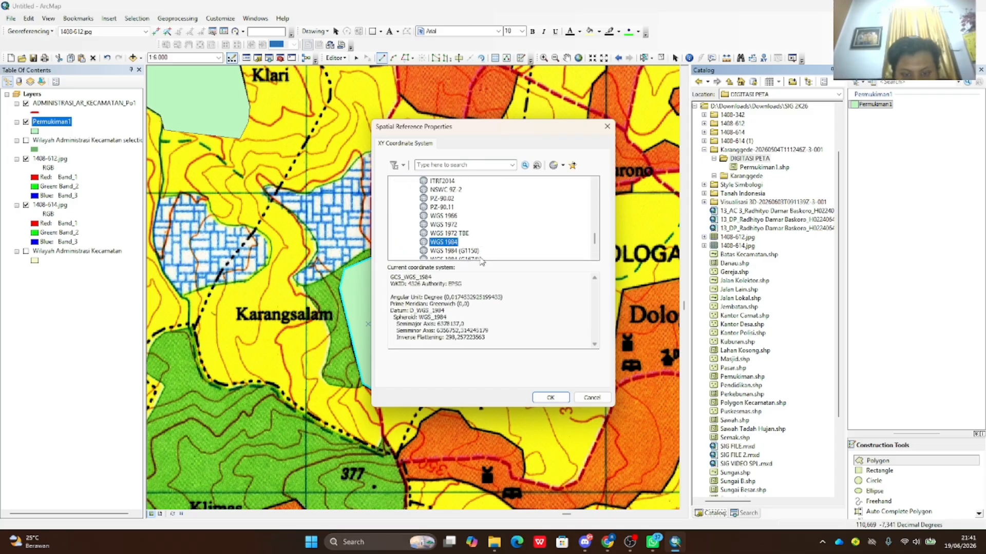
click(549, 398)
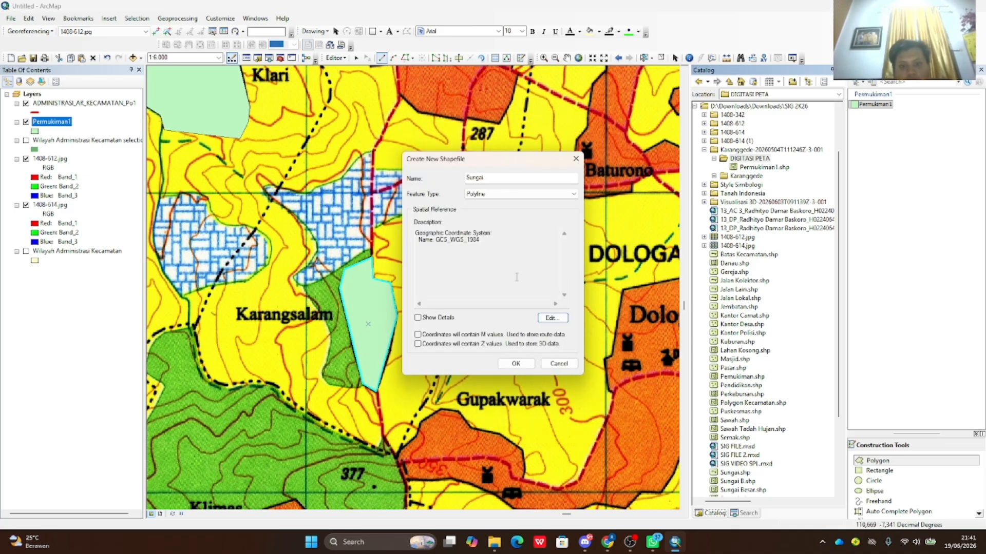
click(517, 363)
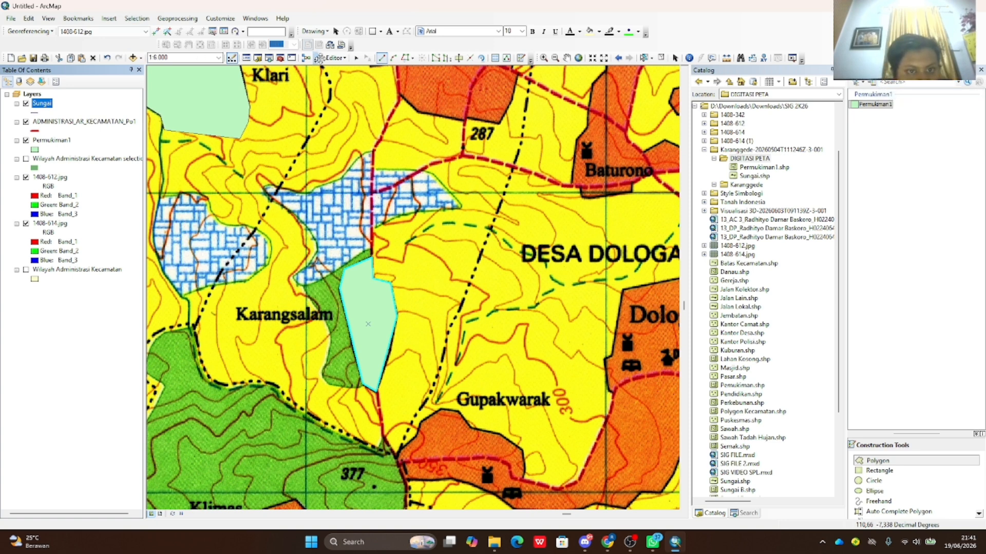
- Stop the current edit session from the Editor menu
click(329, 58)
click(332, 62)
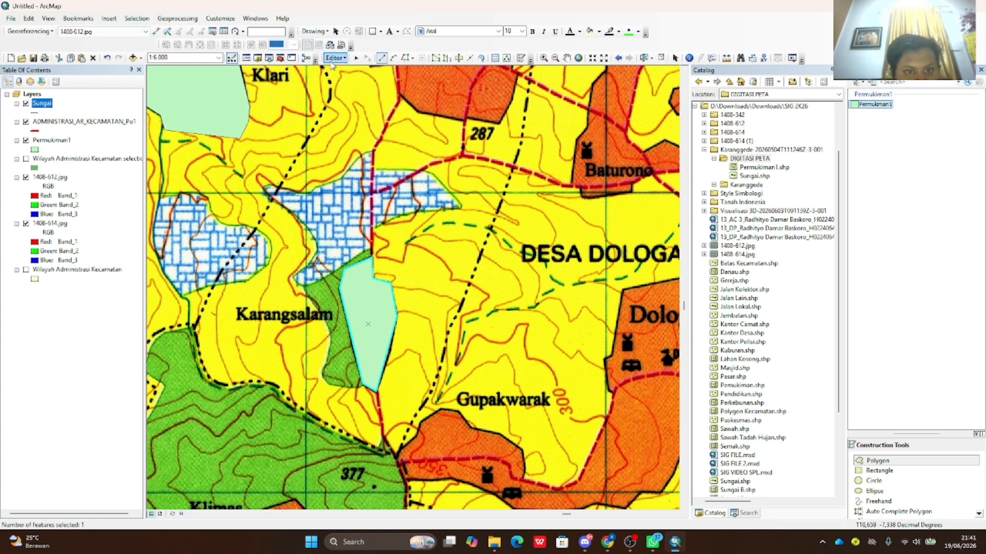
click(332, 59)
click(351, 95)
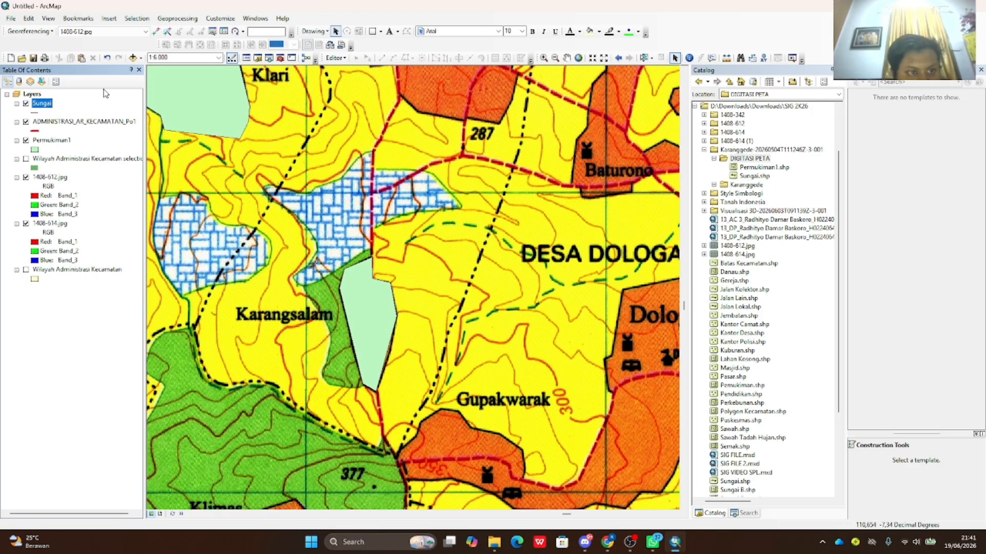
- Start editing again on the Sungai layer's workspace and select the Sungai line template
click(334, 58)
click(353, 68)
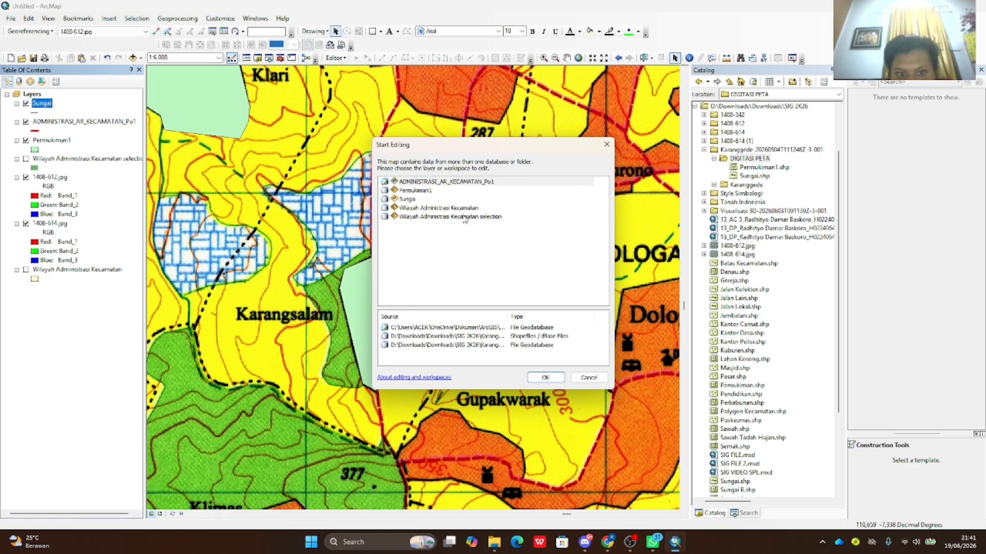
click(410, 200)
click(546, 378)
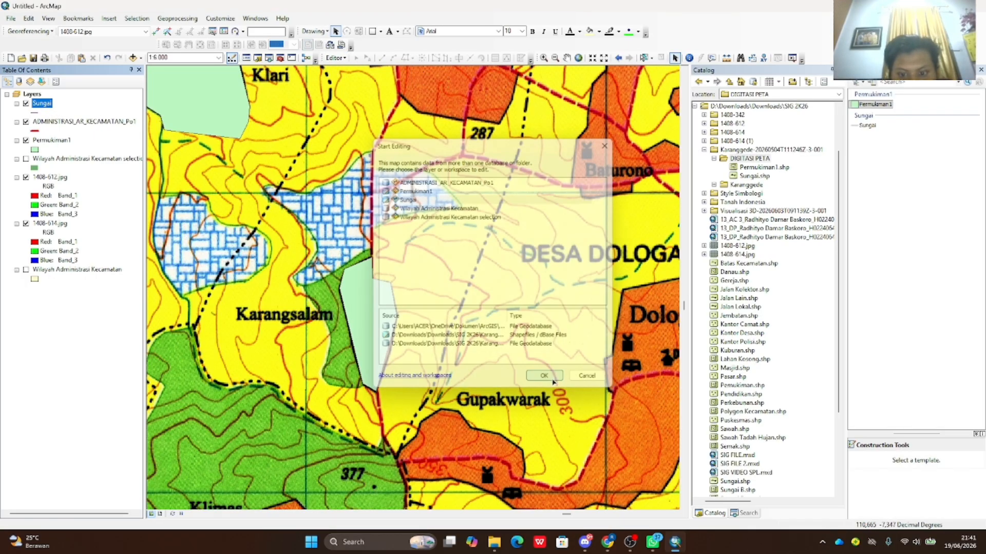
click(867, 126)
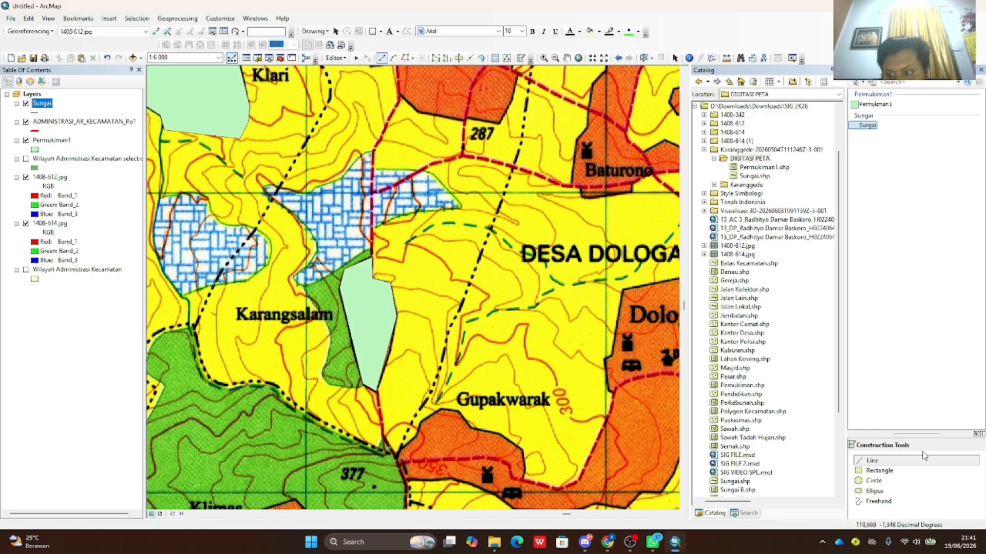
- Apply the blue River line symbol at width 1 to the Sungai layer
click(36, 112)
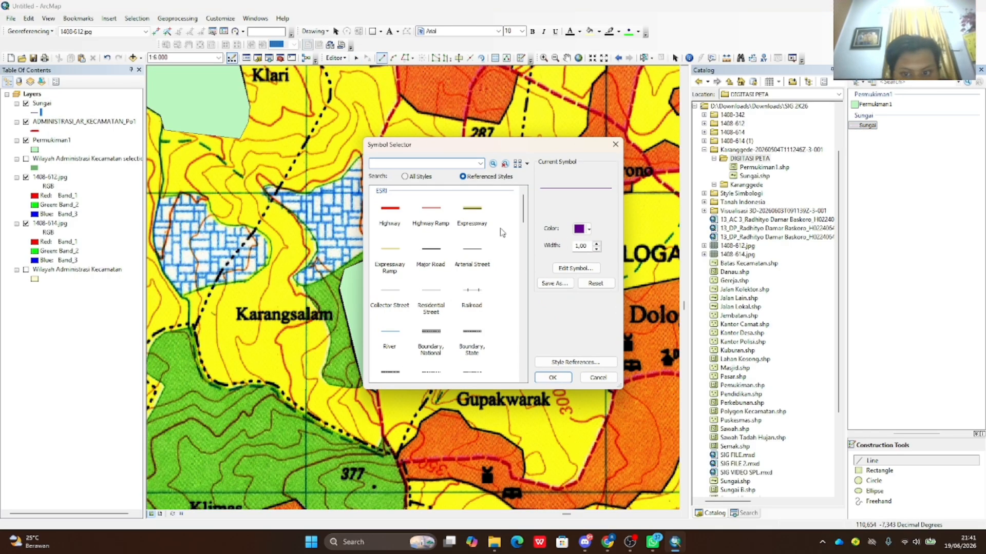
click(591, 230)
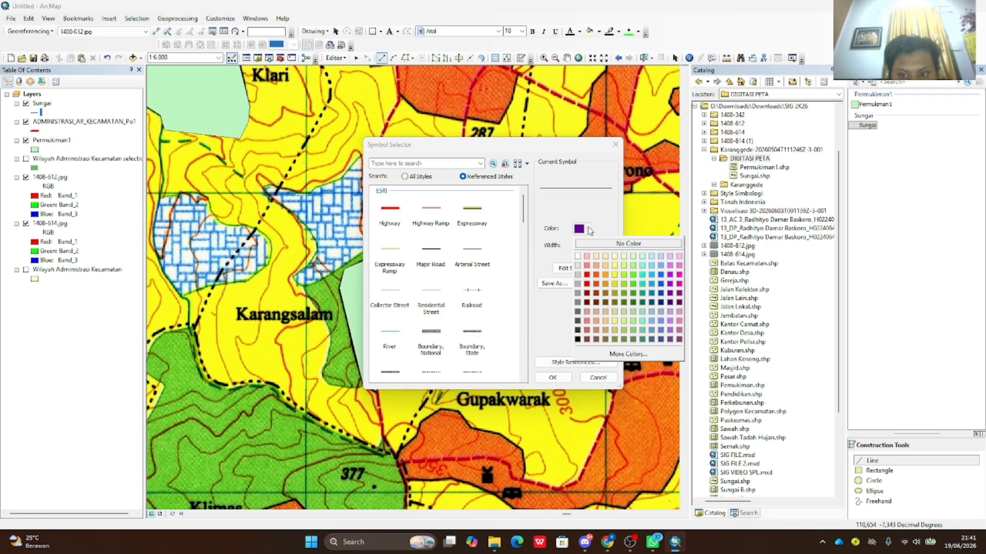
click(572, 353)
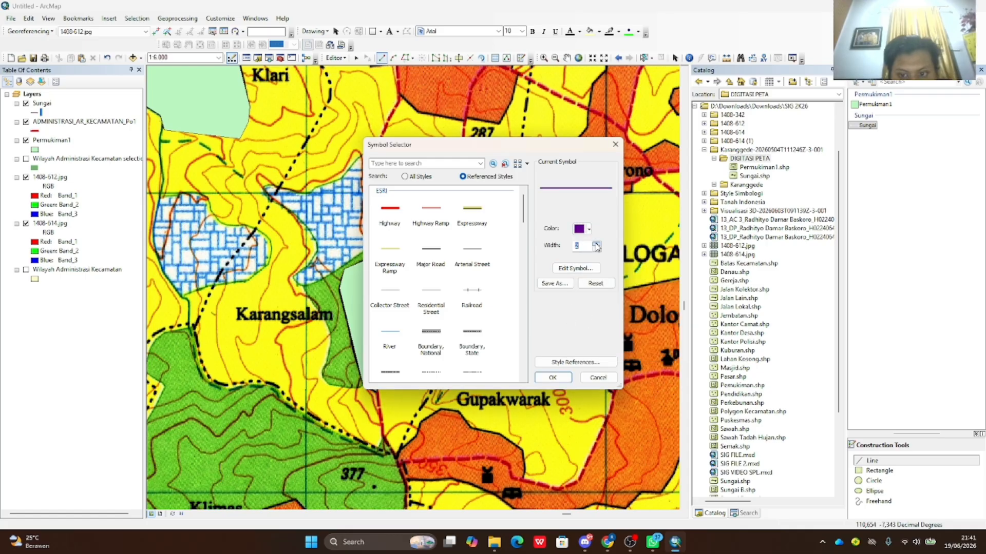
click(589, 230)
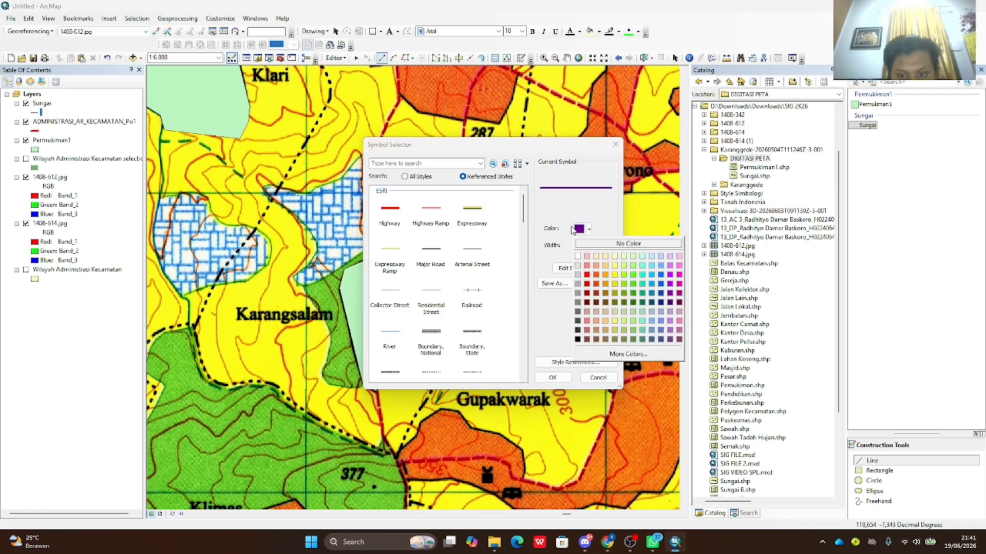
click(546, 245)
scroll(441, 337, down, 1)
scroll(405, 339, up, 1)
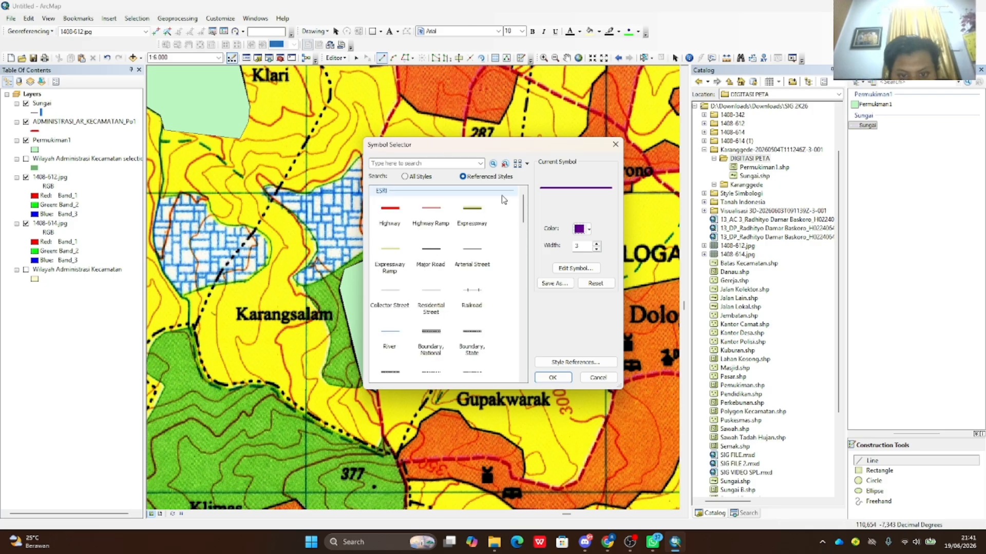
click(402, 337)
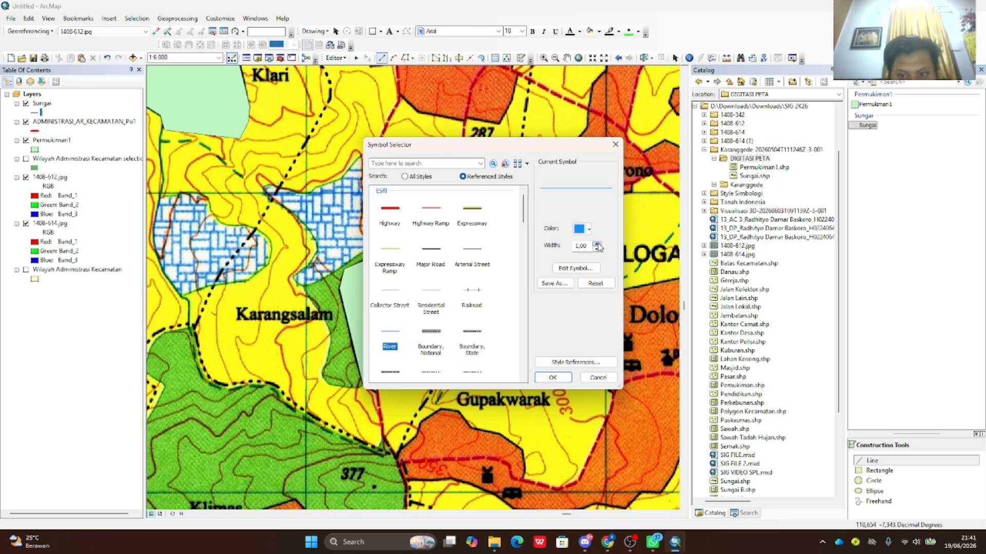
click(554, 377)
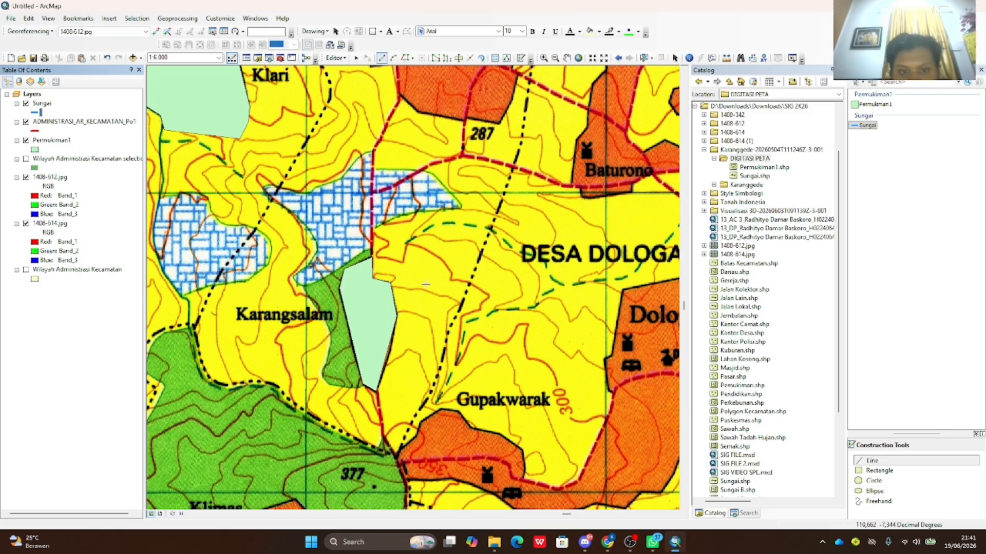
- Zoom out and pan across the scanned map toward Karanggede town and Desa Pengkol
scroll(350, 201, down, 4)
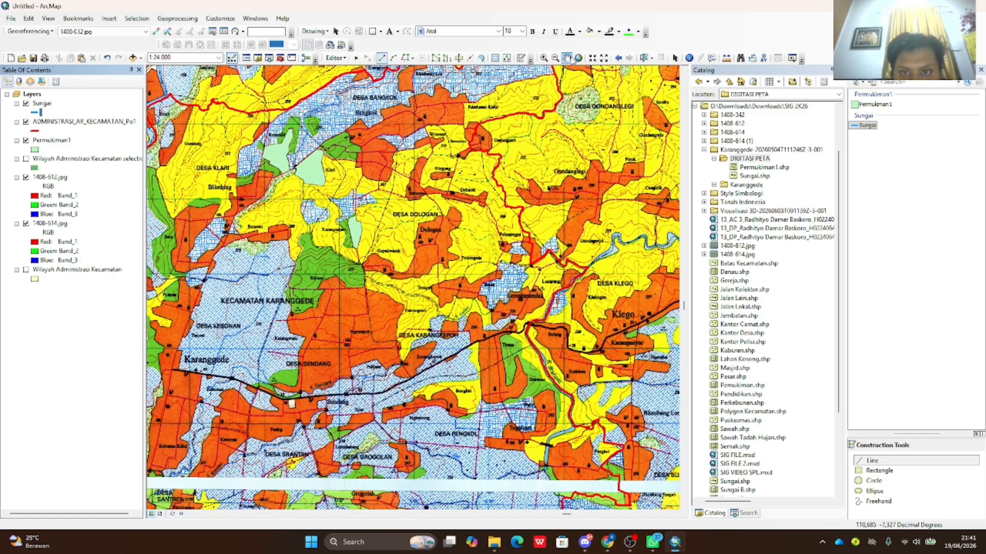
click(567, 58)
drag(516, 242, 547, 220)
drag(478, 199, 554, 225)
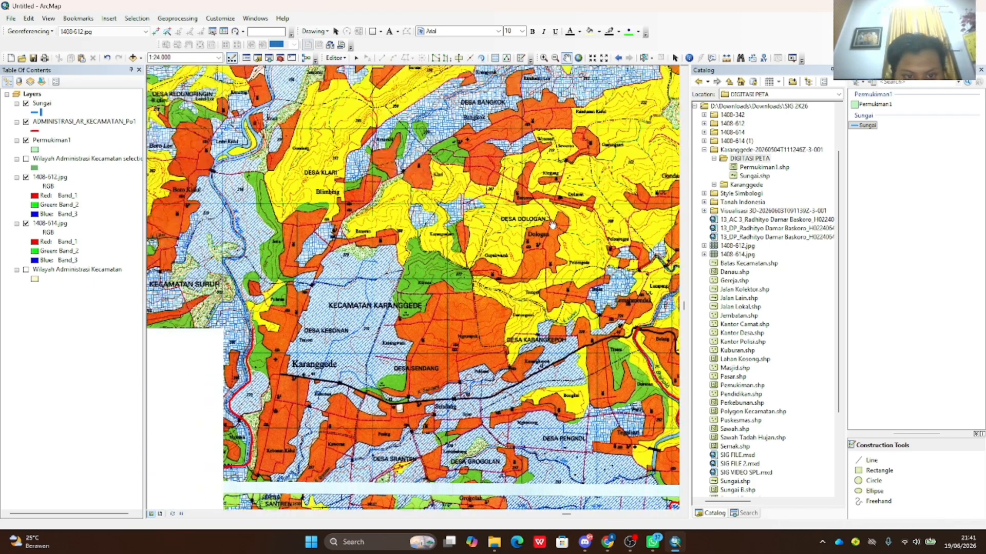
drag(419, 220, 449, 331)
drag(388, 383, 441, 231)
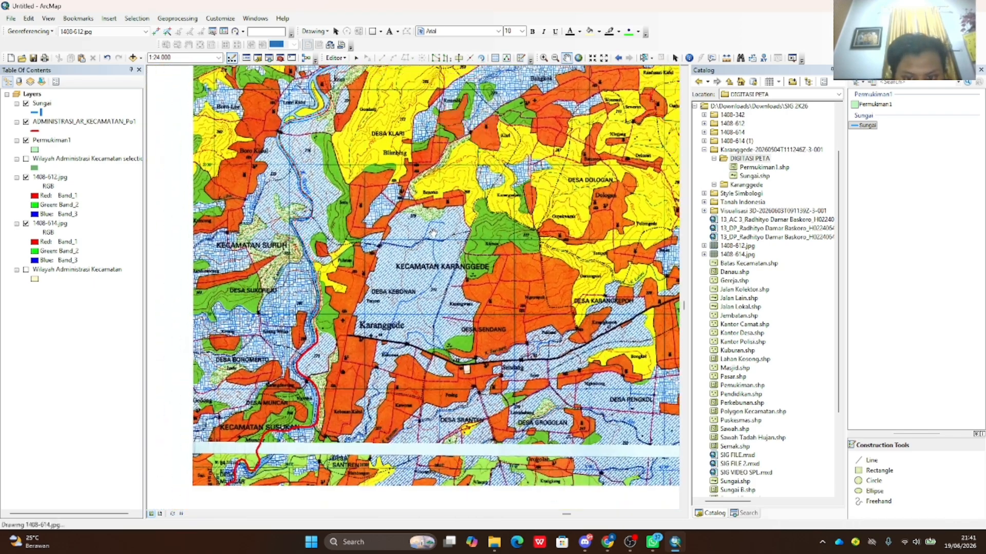
scroll(444, 232, up, 3)
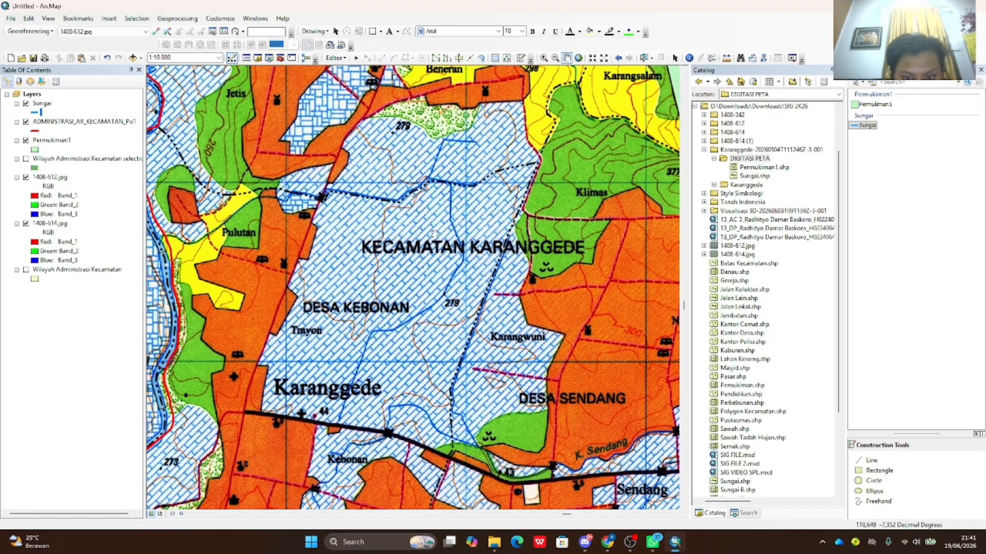
drag(433, 253, 429, 234)
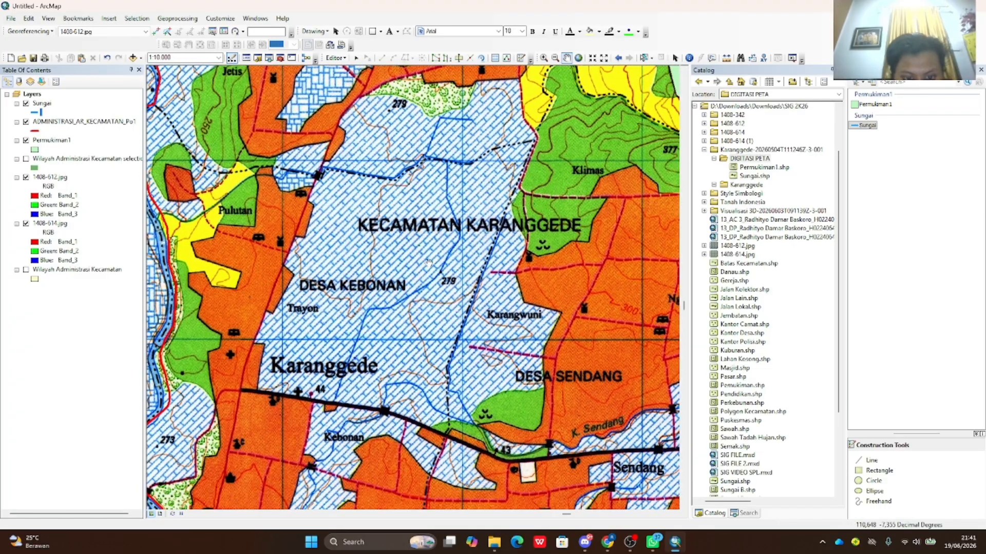
drag(390, 328, 459, 213)
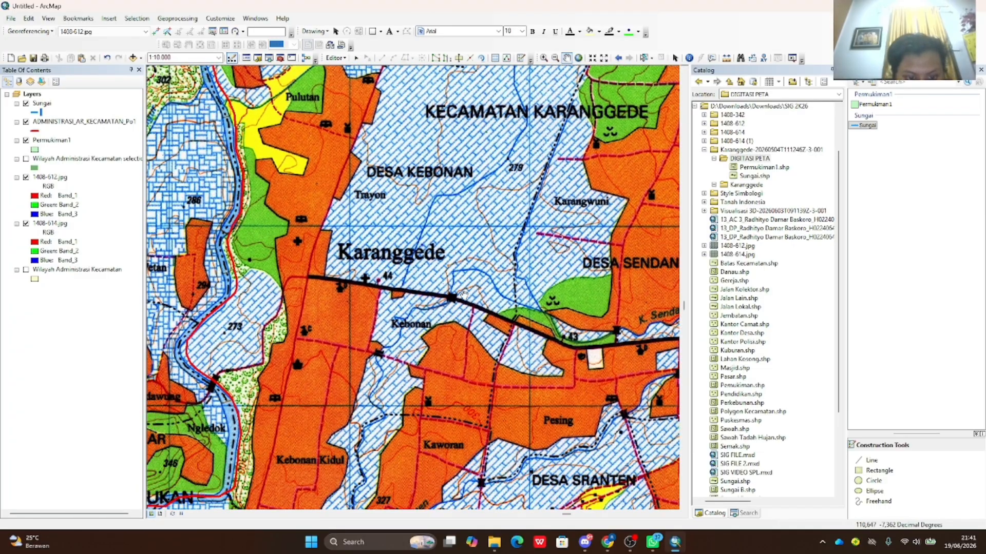
drag(463, 294, 404, 297)
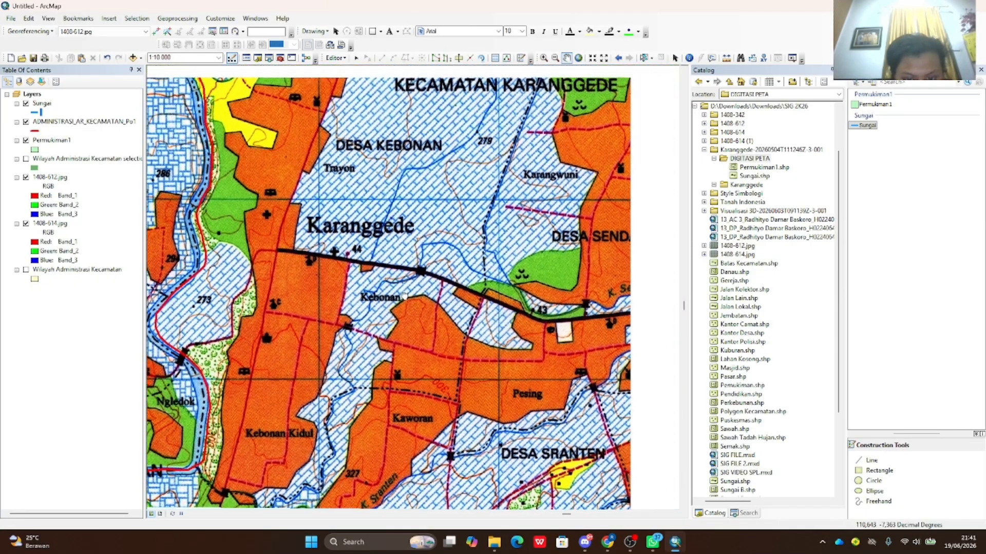
drag(465, 321, 315, 291)
drag(457, 300, 303, 288)
drag(434, 261, 252, 319)
drag(337, 254, 361, 164)
- Center and zoom in to 1:6,000 on the stream between Kesambi and Klari
scroll(362, 163, down, 4)
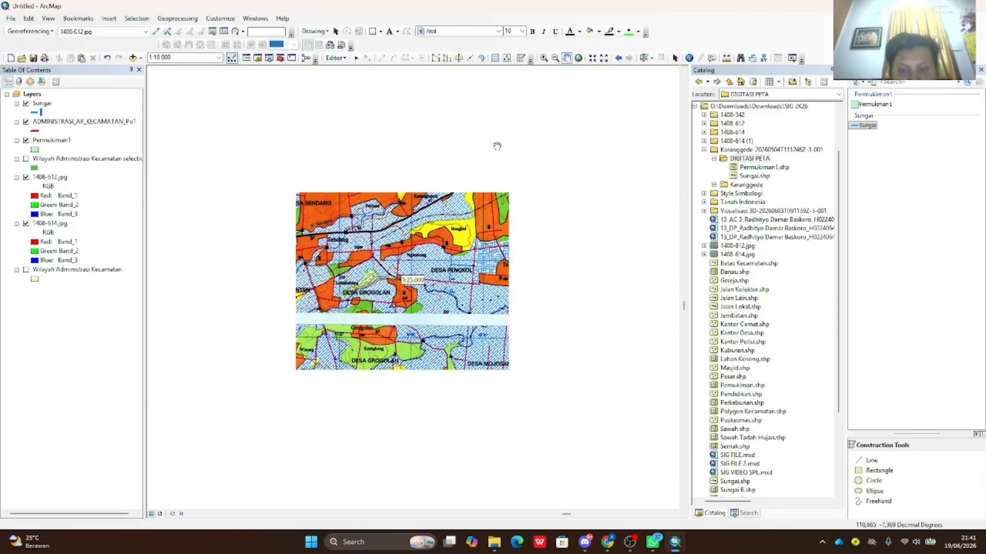
drag(493, 148, 500, 297)
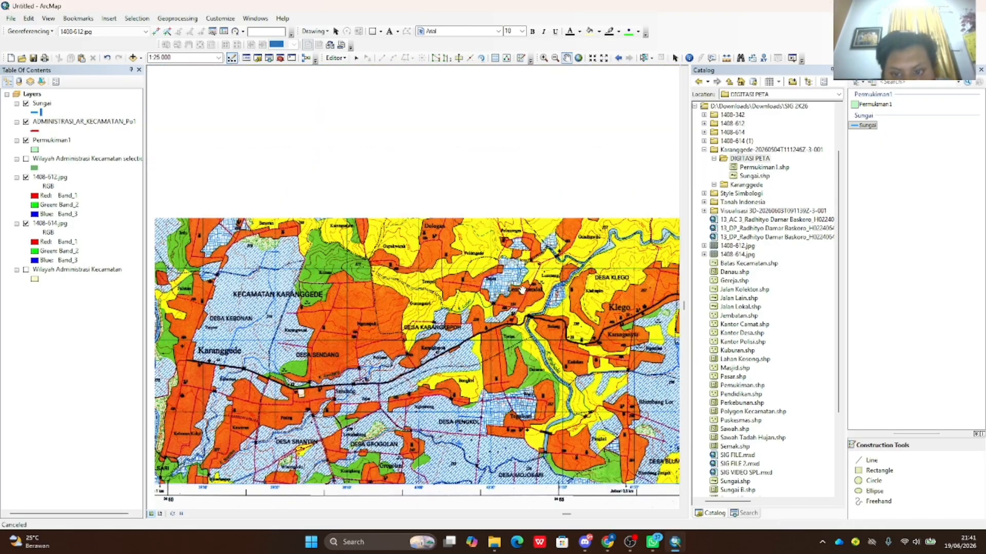
drag(475, 149, 477, 208)
scroll(466, 210, up, 3)
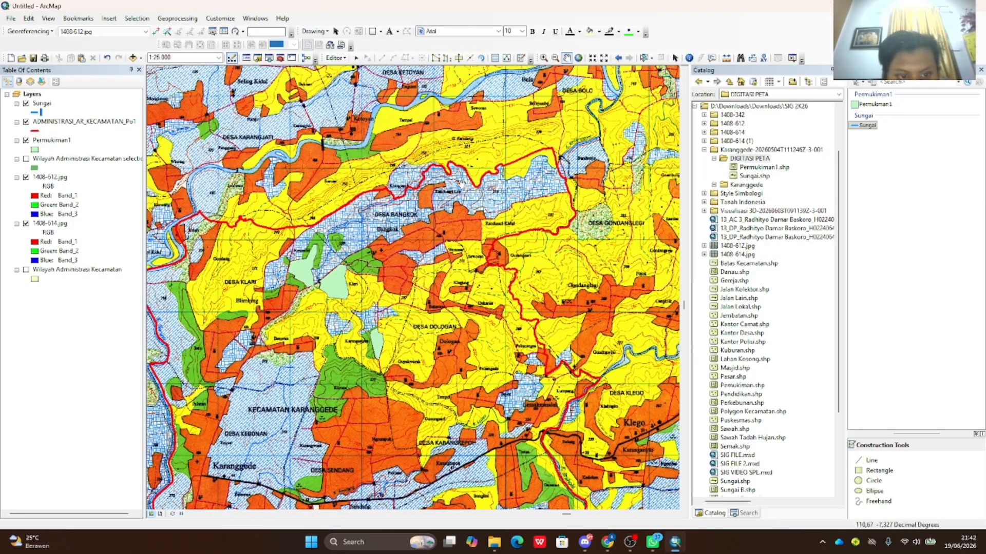
scroll(360, 198, up, 2)
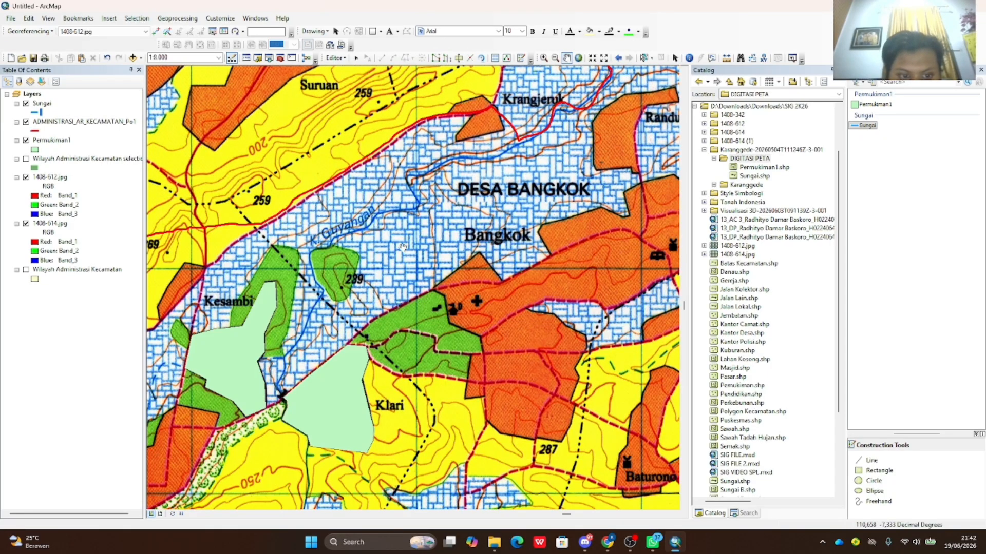
drag(403, 248, 448, 204)
drag(345, 284, 369, 263)
scroll(369, 258, up, 1)
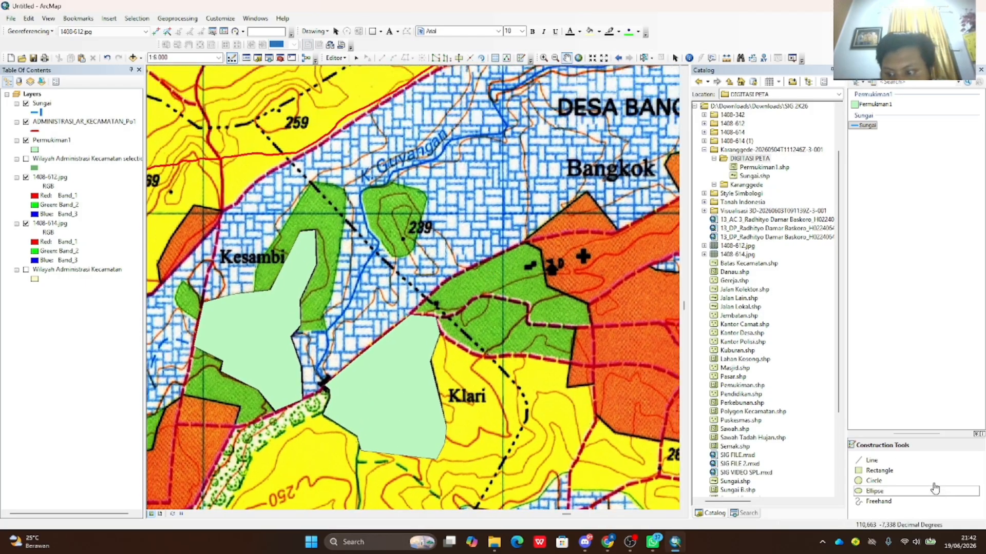
- Trace the K. Guyangan stream from the Kesambi settlement edge northeast toward Bangkok
click(924, 460)
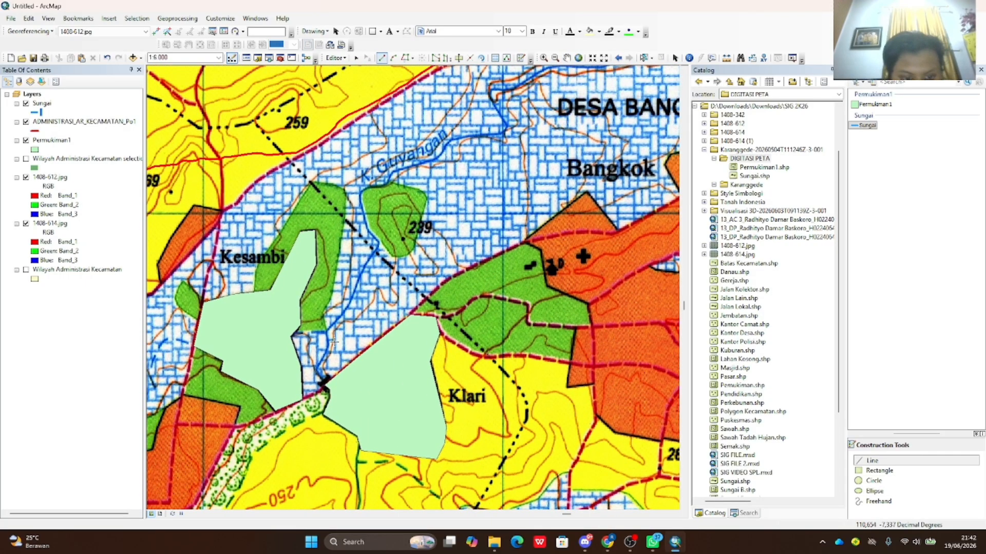
click(295, 333)
click(326, 331)
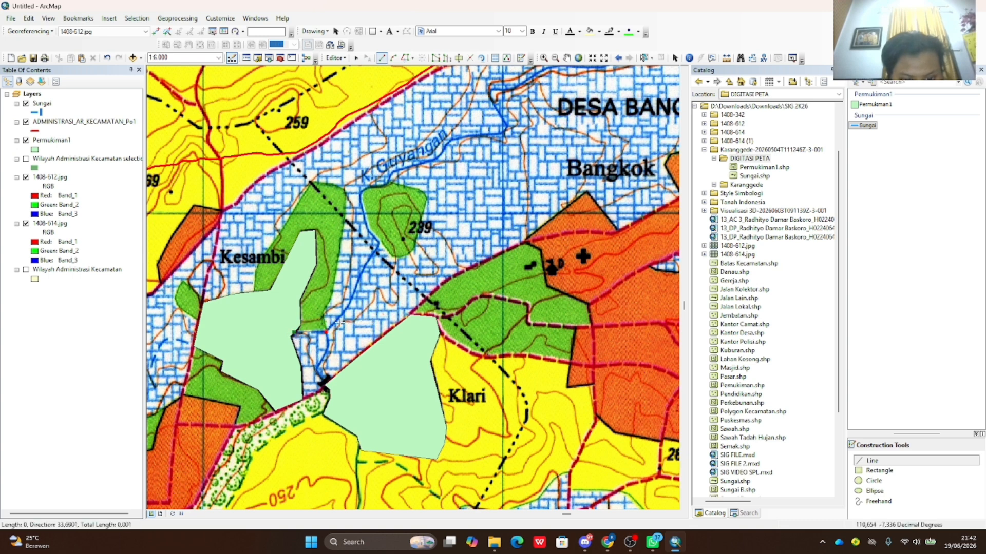
click(346, 311)
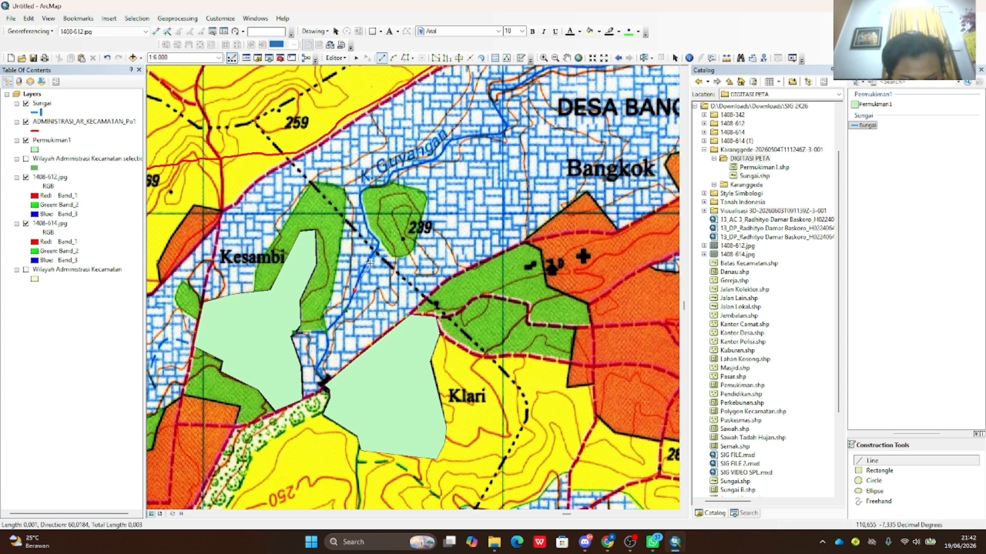
click(381, 242)
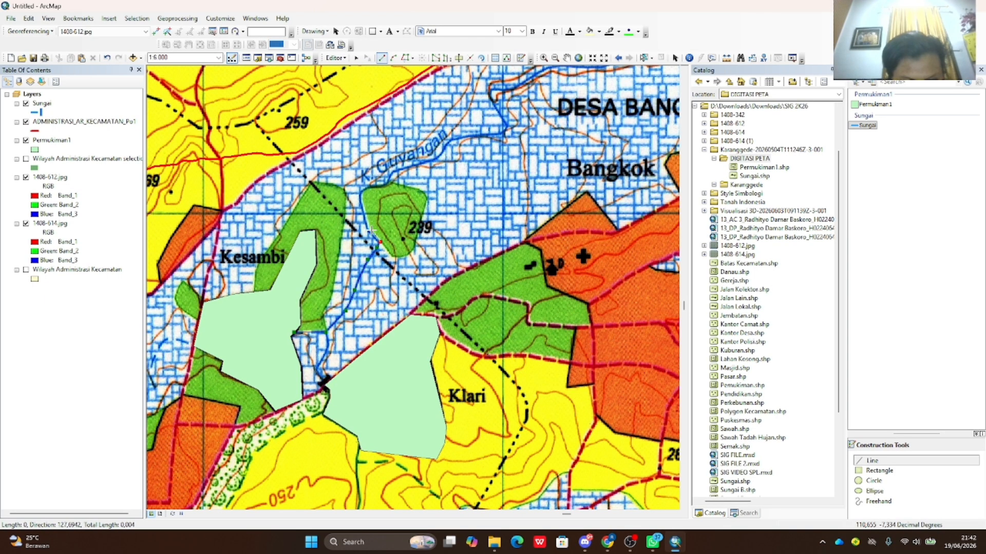
click(368, 231)
click(358, 193)
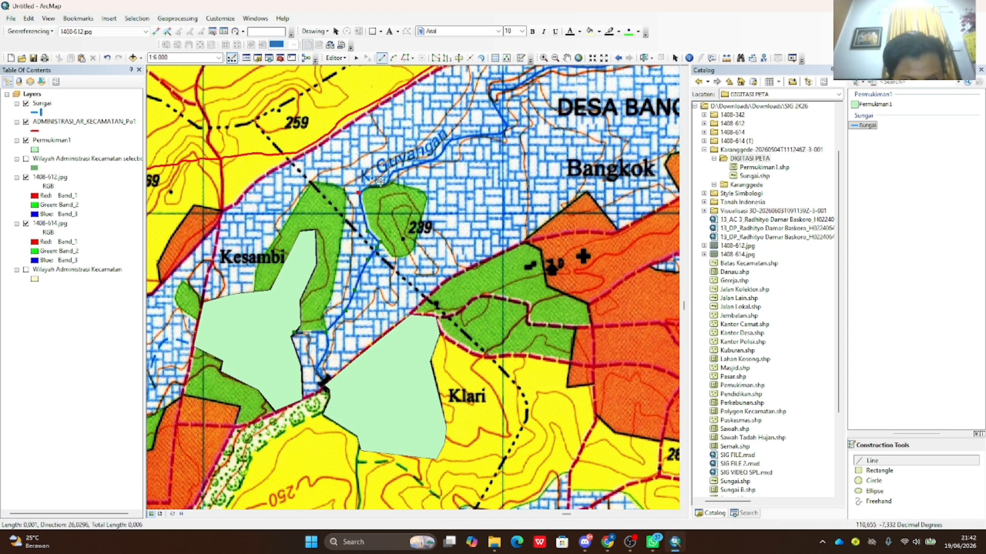
click(371, 184)
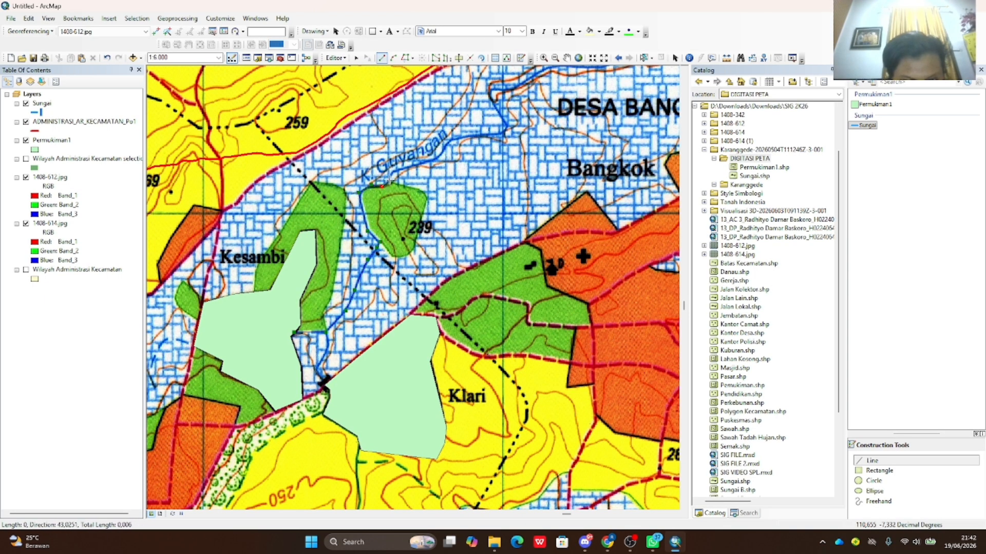
click(407, 167)
click(452, 141)
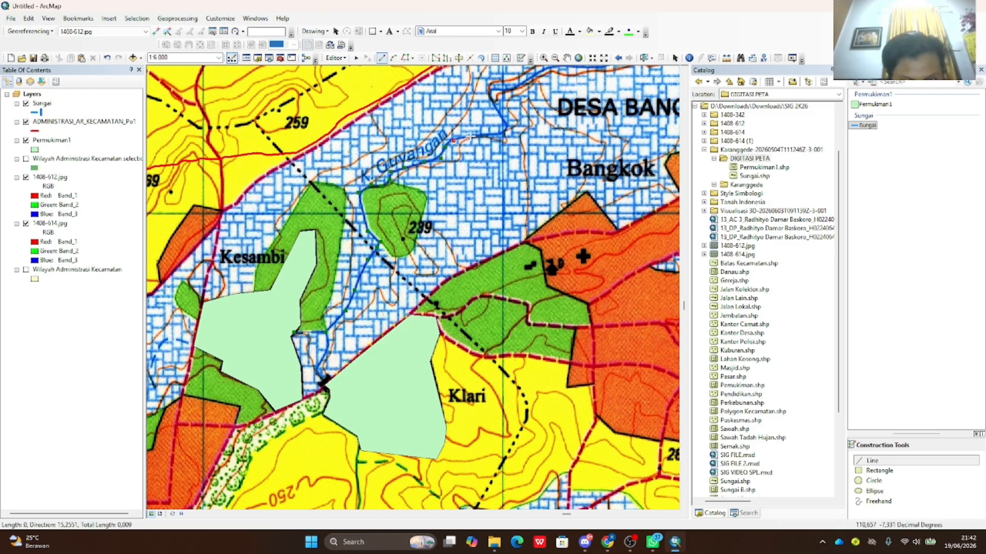
click(505, 128)
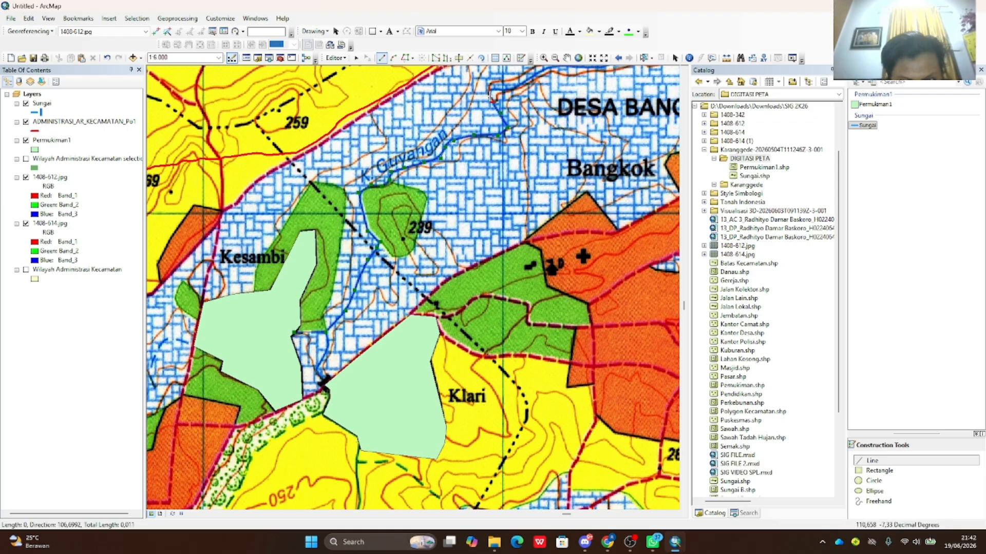
click(492, 89)
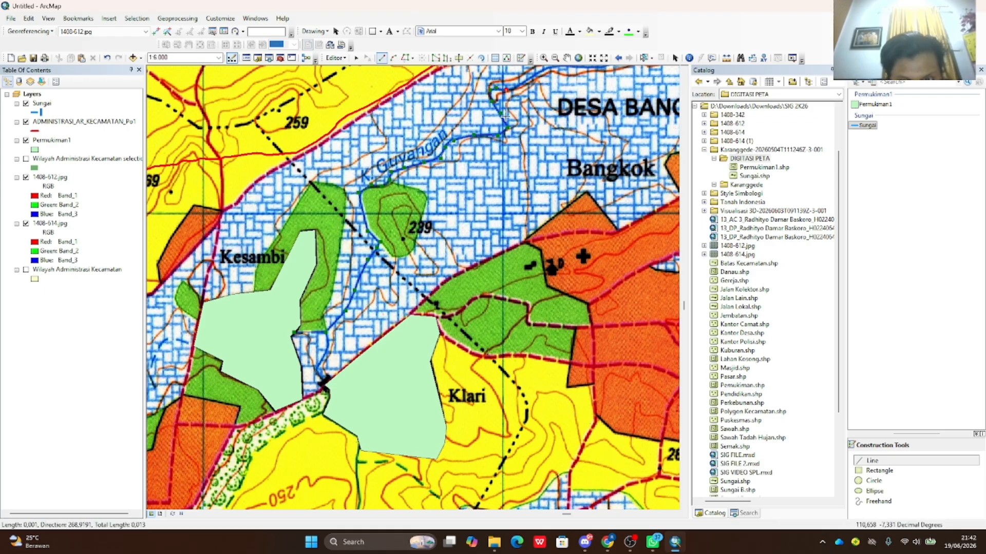
- Pan ahead and extend the river line to Krangjeruk, finishing the Sungai feature
click(568, 59)
drag(637, 121, 451, 360)
click(881, 461)
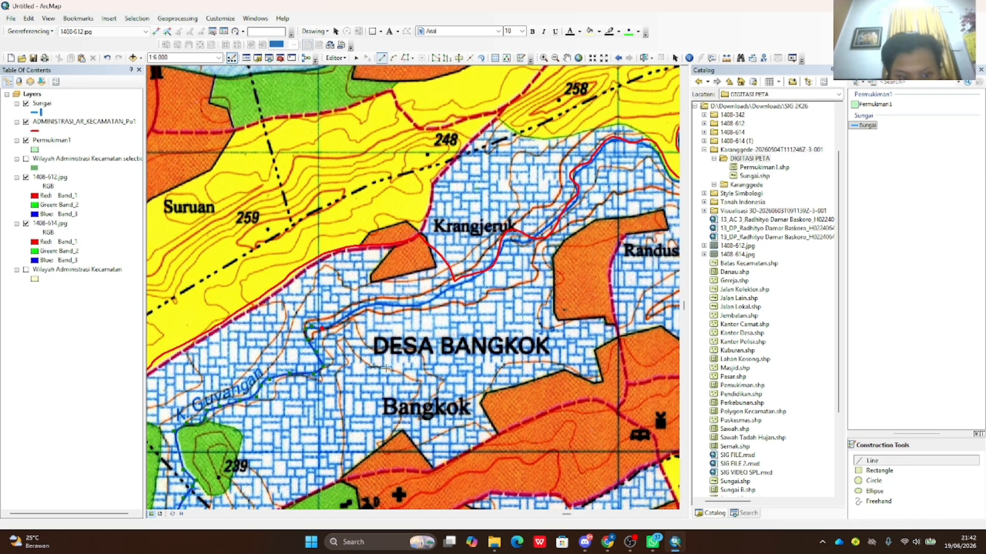
click(367, 306)
click(384, 304)
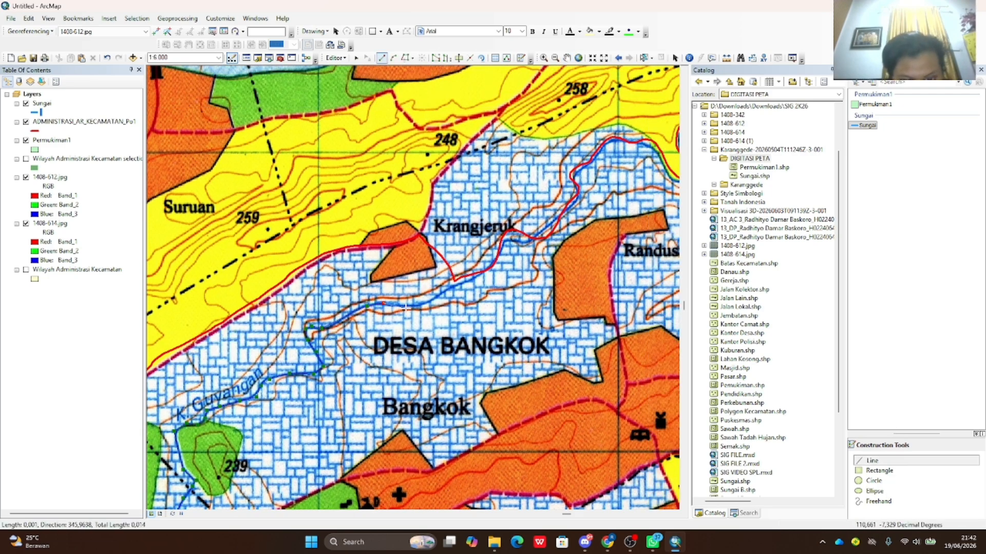
click(406, 308)
click(431, 297)
click(449, 291)
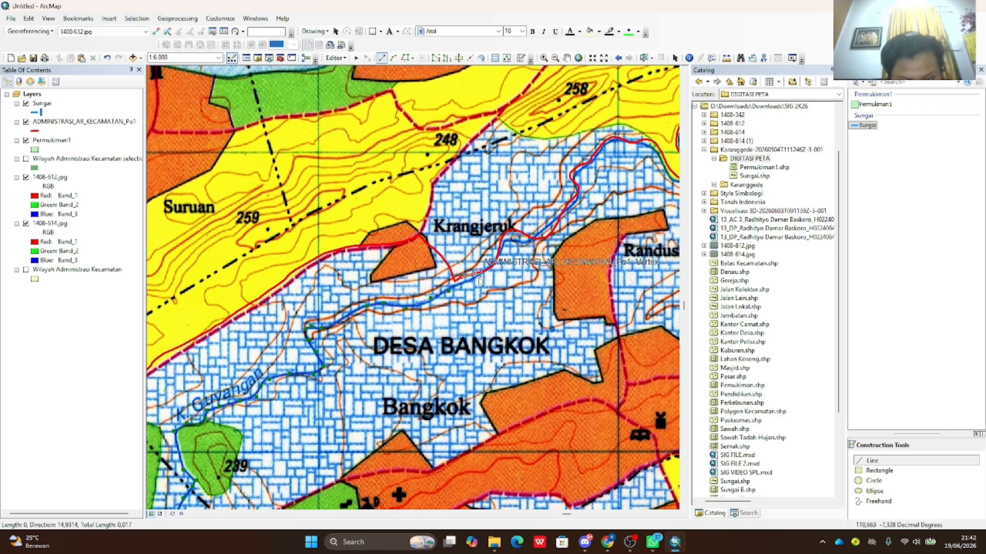
click(474, 277)
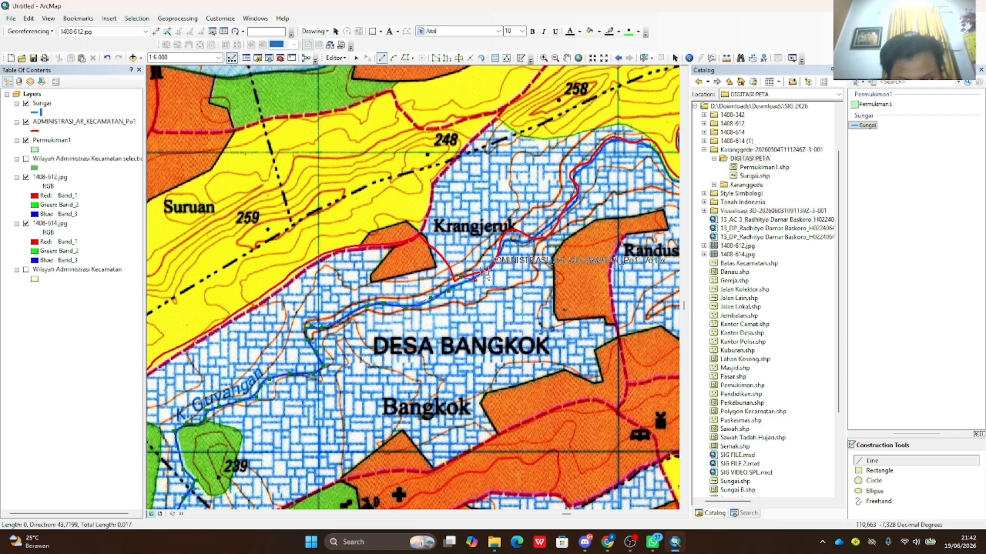
double_click(485, 274)
- Pan to Kecamatan Karanggede and zoom to 1:10,000 framing Desa Kebonan
scroll(403, 362, up, 2)
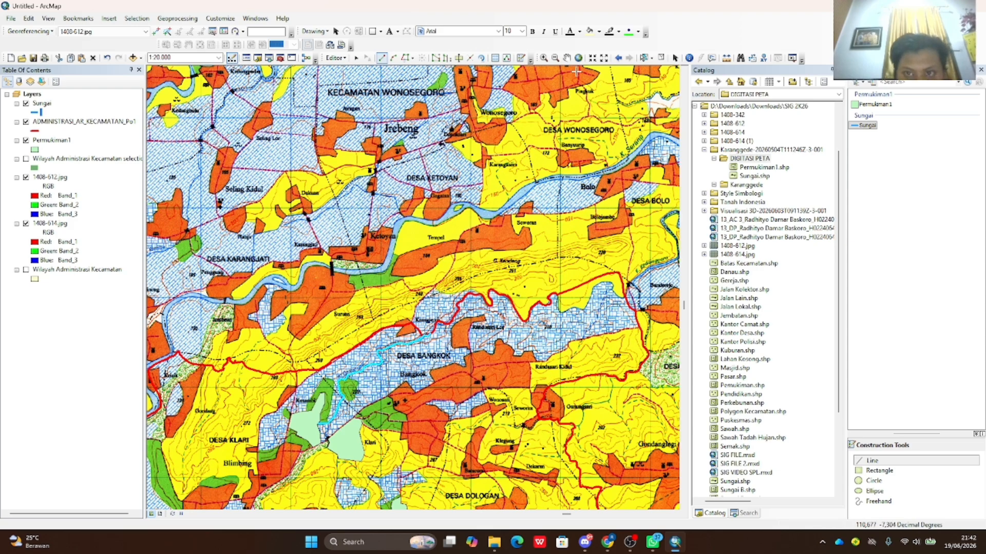
click(567, 58)
mouse_move(536, 460)
mouse_down()
mouse_move(500, 271)
mouse_move(508, 182)
mouse_up()
drag(533, 263, 508, 200)
drag(448, 285, 515, 208)
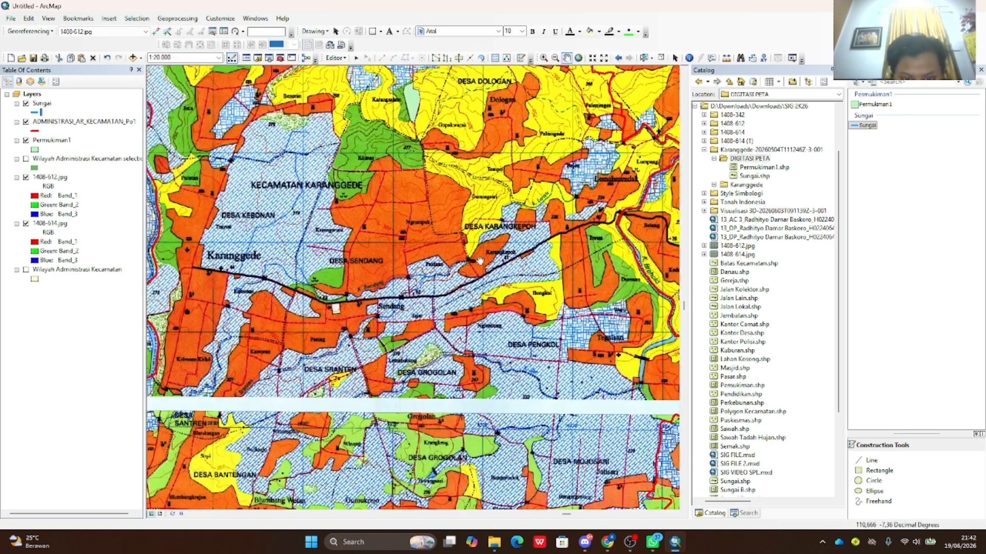
drag(480, 261, 416, 160)
scroll(429, 235, down, 3)
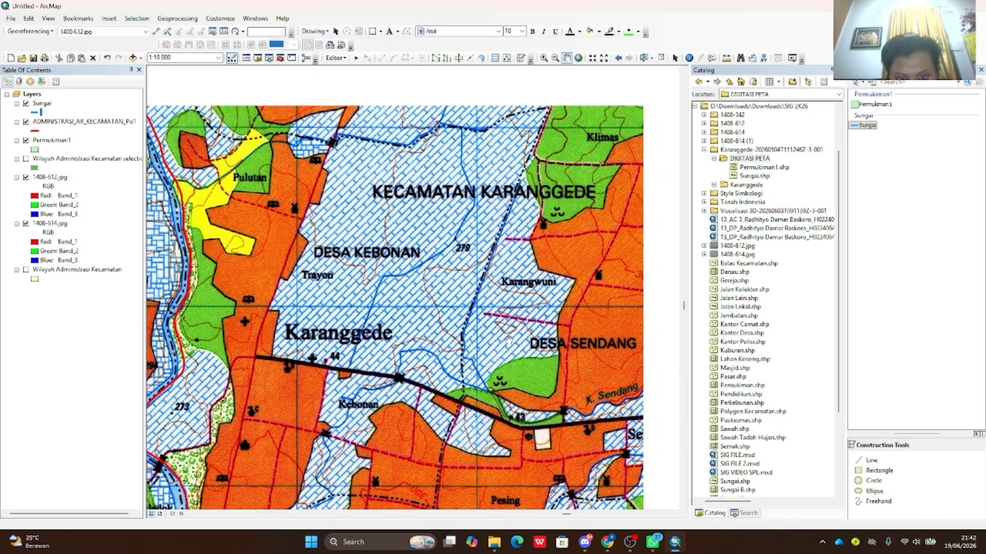
drag(473, 259, 459, 308)
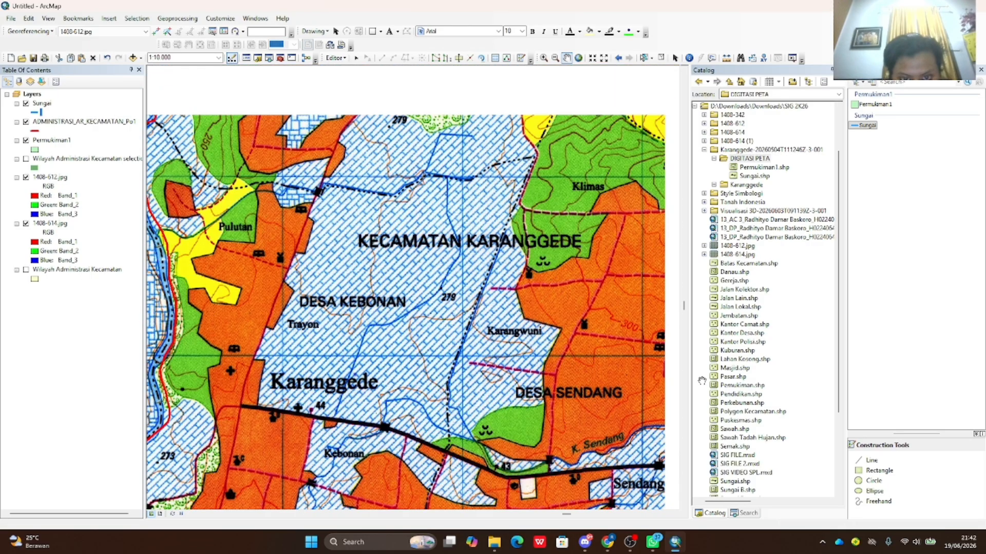
click(872, 460)
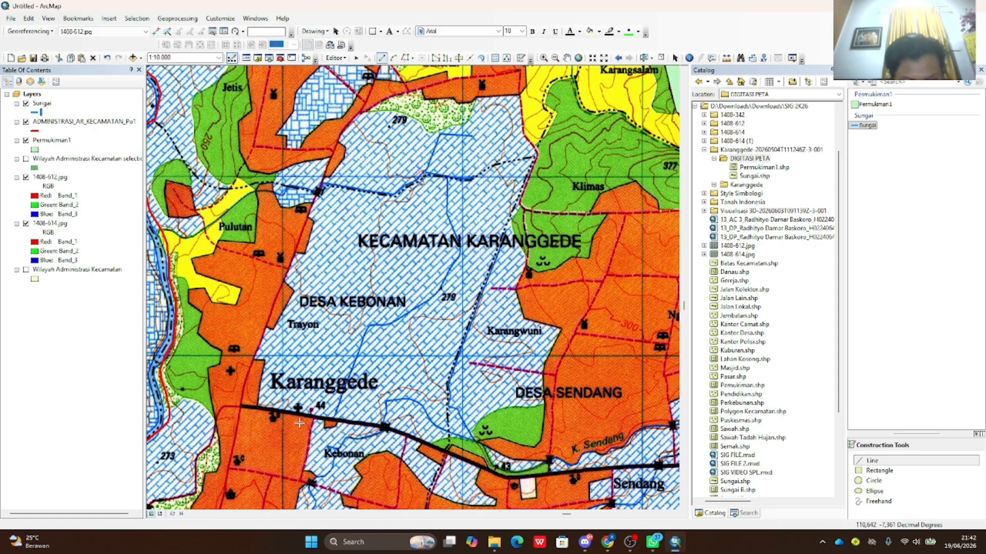
- Trace the river line from the Karanggede road north through Desa Kebonan
click(330, 419)
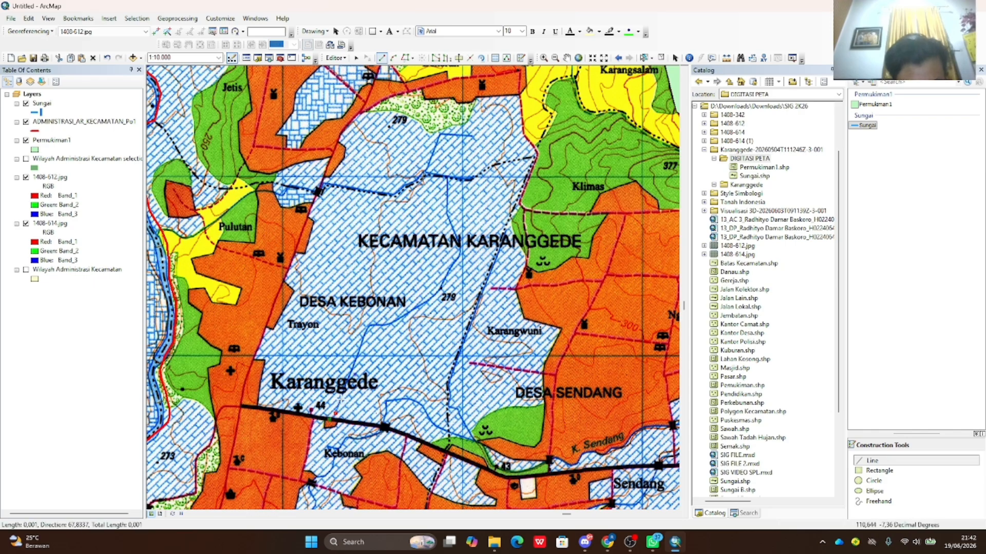
click(341, 398)
click(353, 368)
click(361, 349)
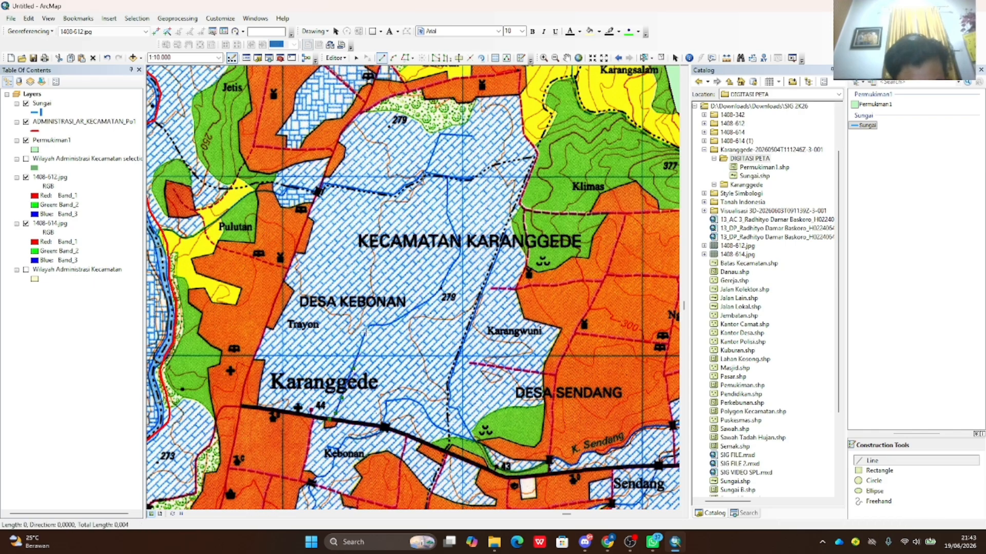
click(366, 333)
click(370, 325)
click(384, 324)
click(395, 322)
click(408, 311)
click(420, 306)
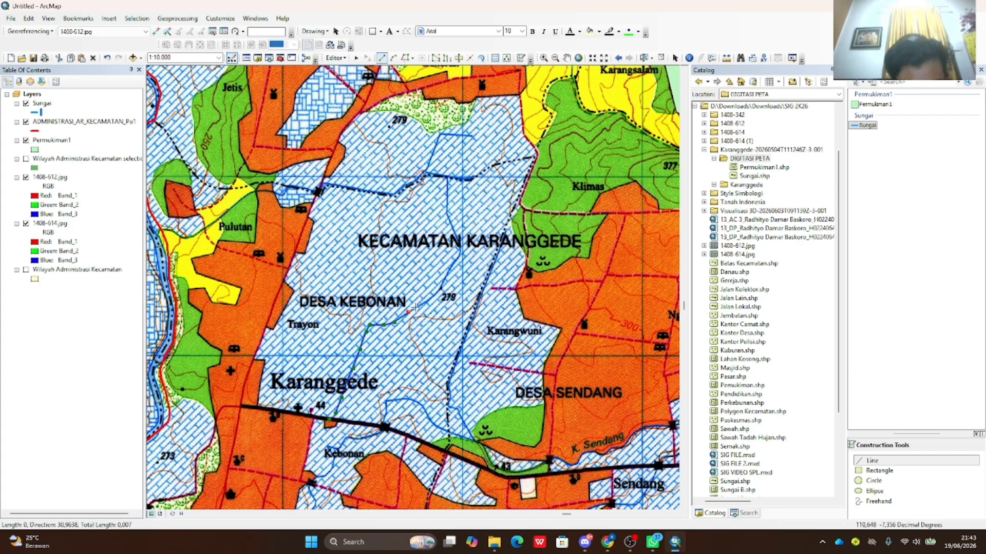
click(432, 299)
click(441, 289)
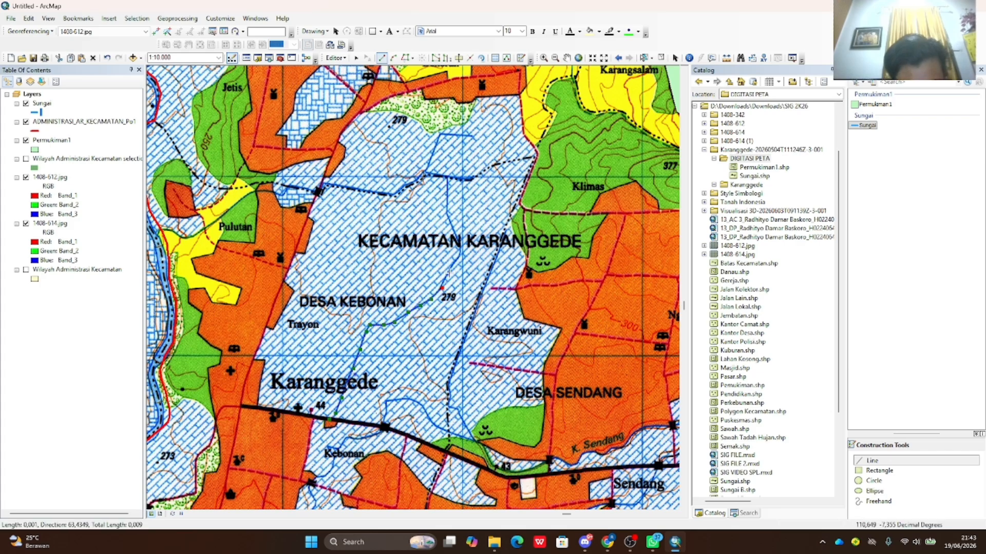
click(449, 272)
click(452, 263)
click(460, 253)
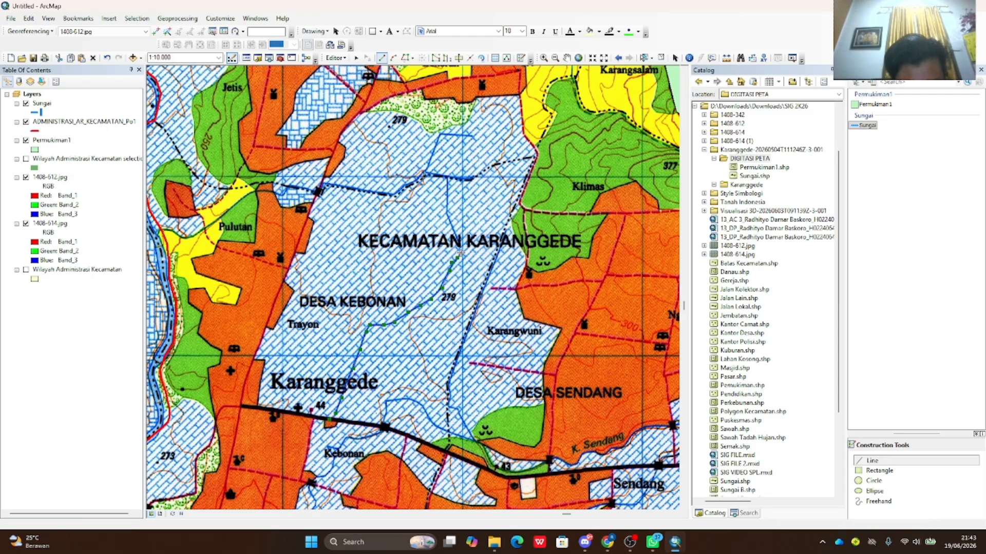
click(461, 241)
click(457, 232)
click(451, 222)
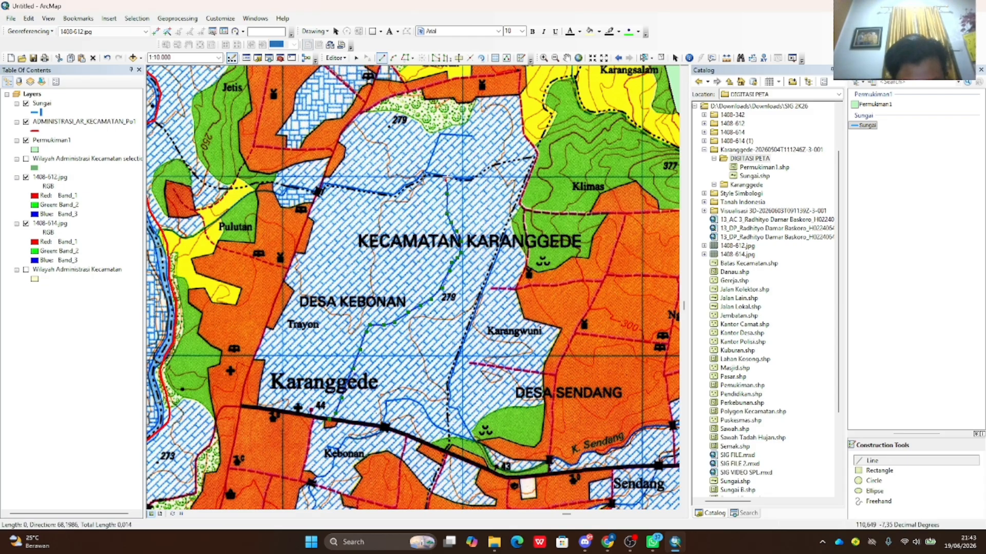
- Extend the river to the dashed boundary, undo the stray vertices, and finish the line
click(448, 178)
click(460, 179)
click(472, 177)
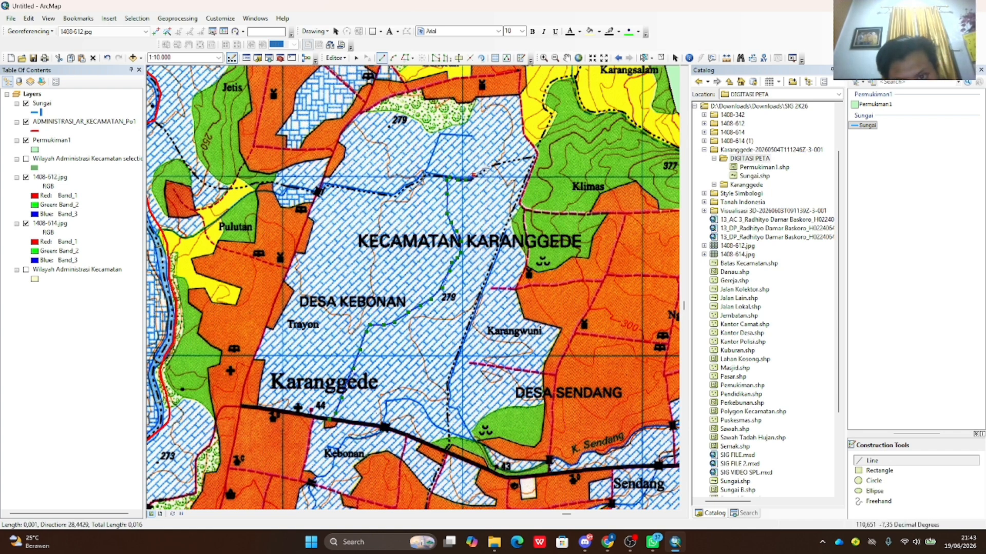
click(487, 168)
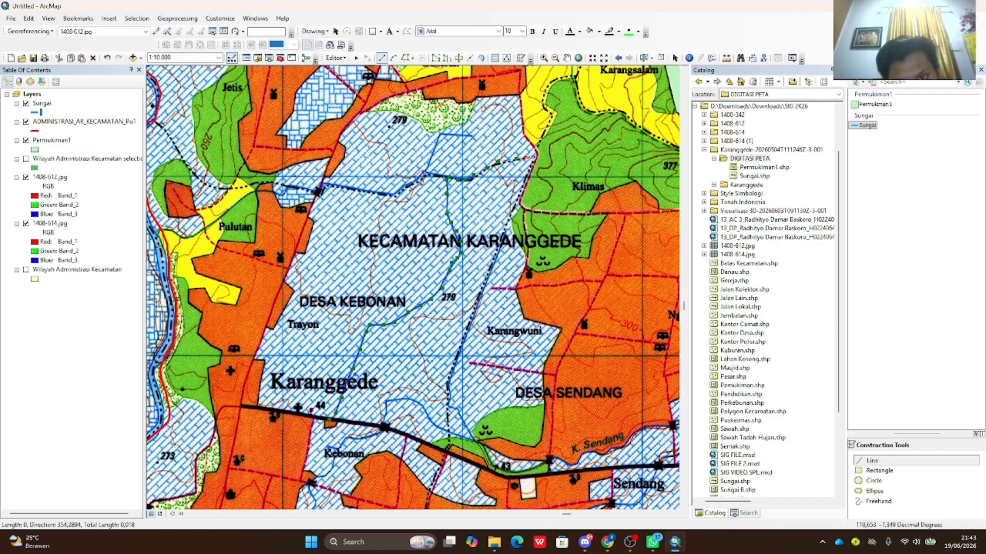
key(ctrl+z)
key(ctrl+z)
key(ctrl+z)
key(ctrl+z)
key(ctrl+z)
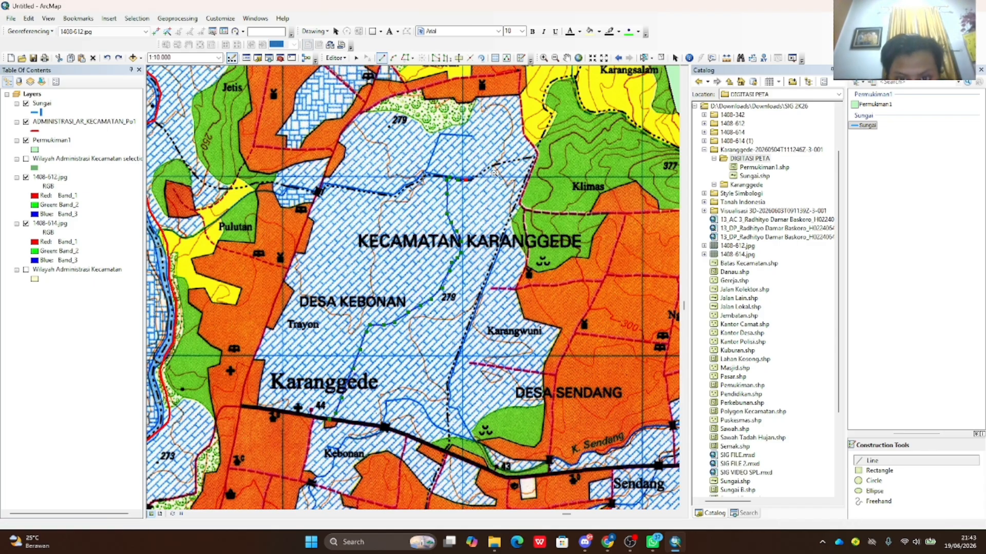
click(444, 178)
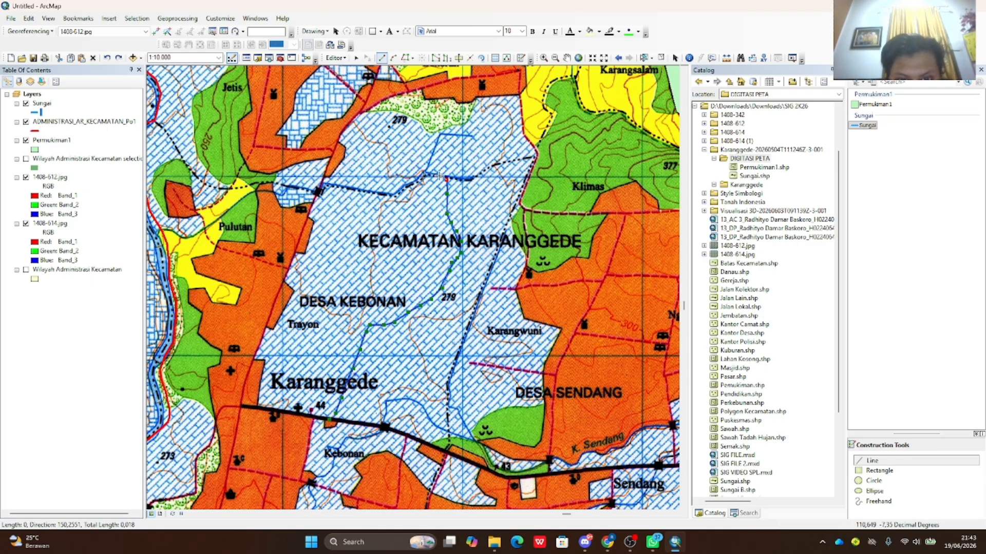
click(470, 177)
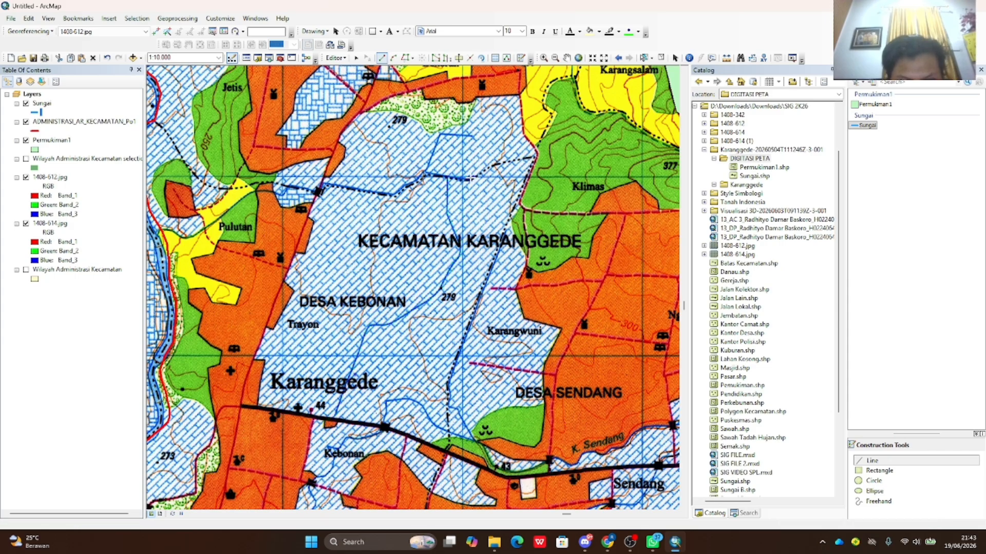
double_click(469, 178)
- Sketch the two branch lines near the top: one running north and one running west
click(446, 179)
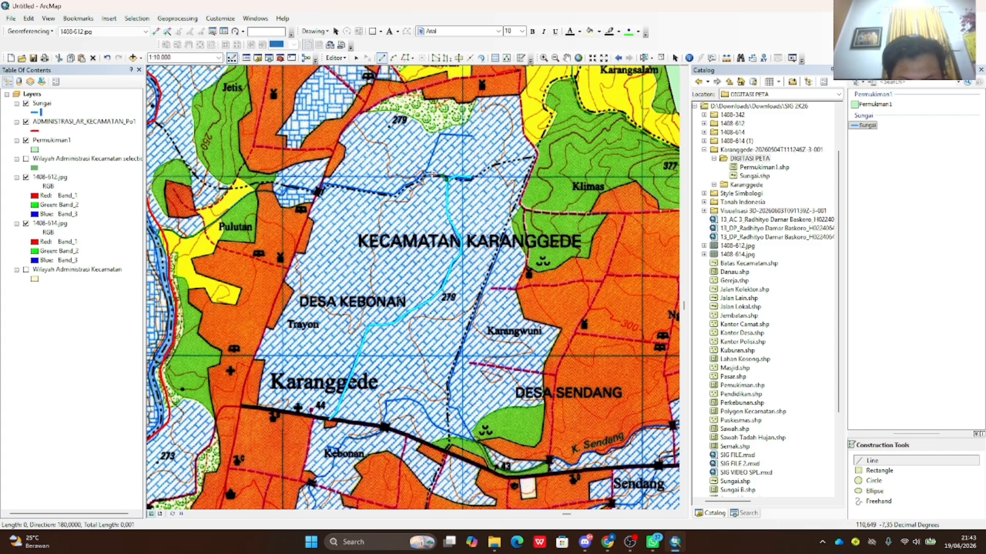
click(430, 161)
click(435, 145)
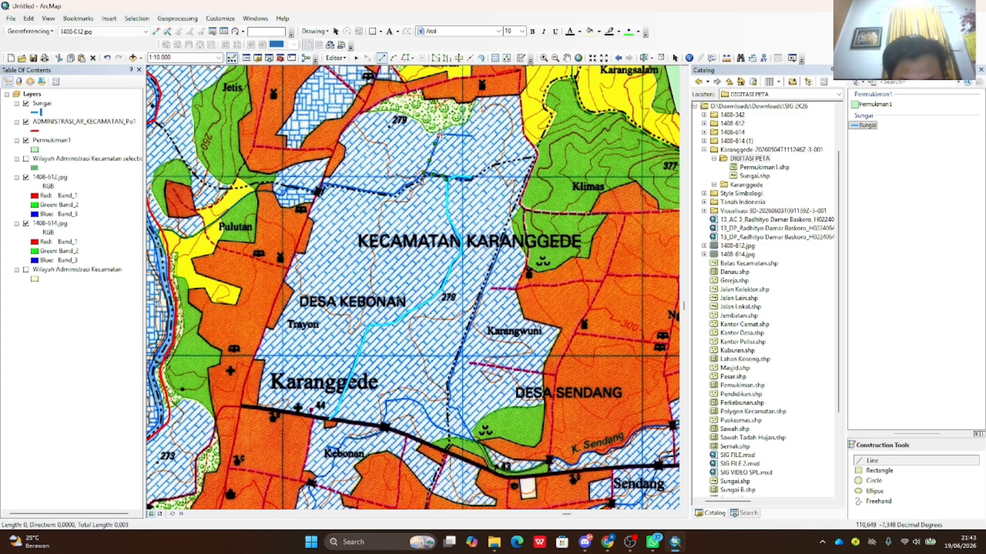
double_click(471, 136)
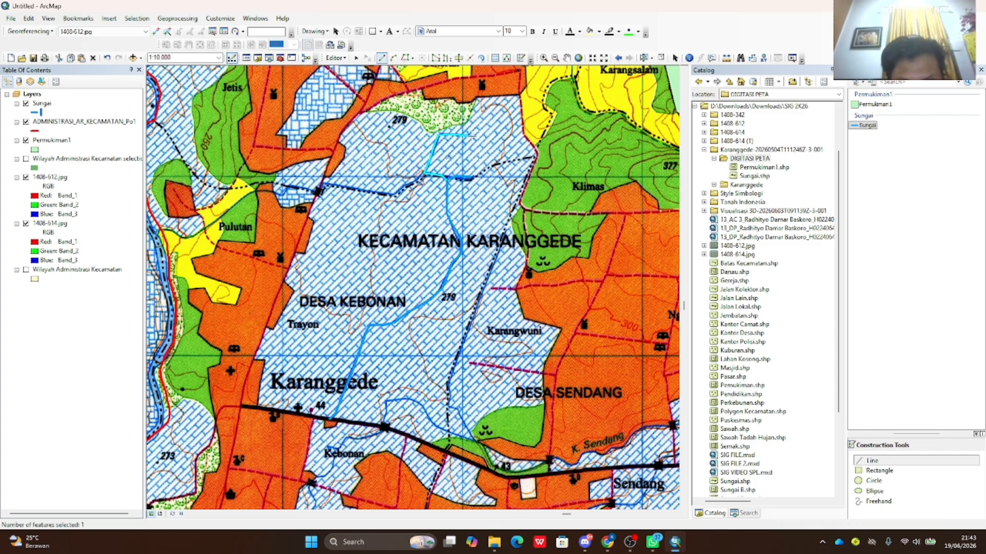
click(421, 175)
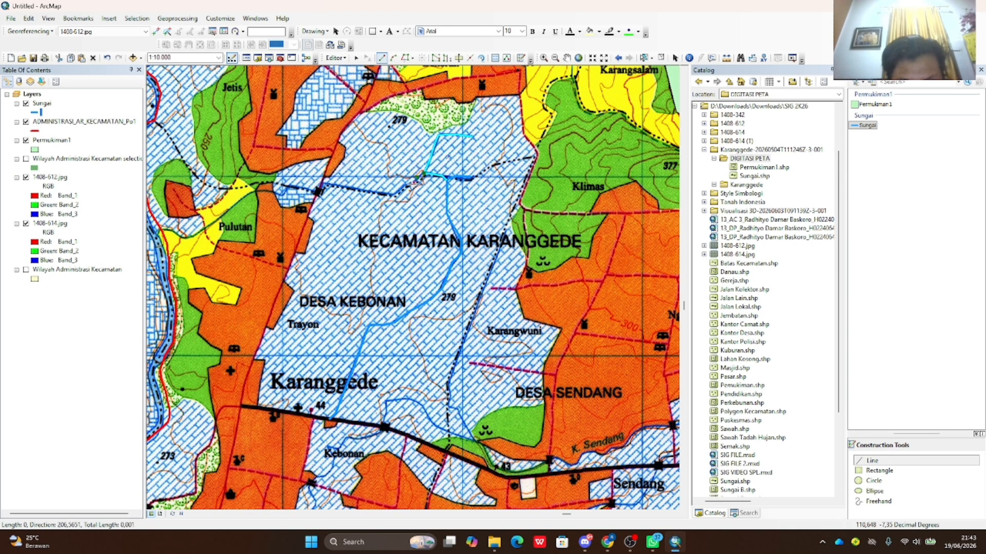
click(394, 194)
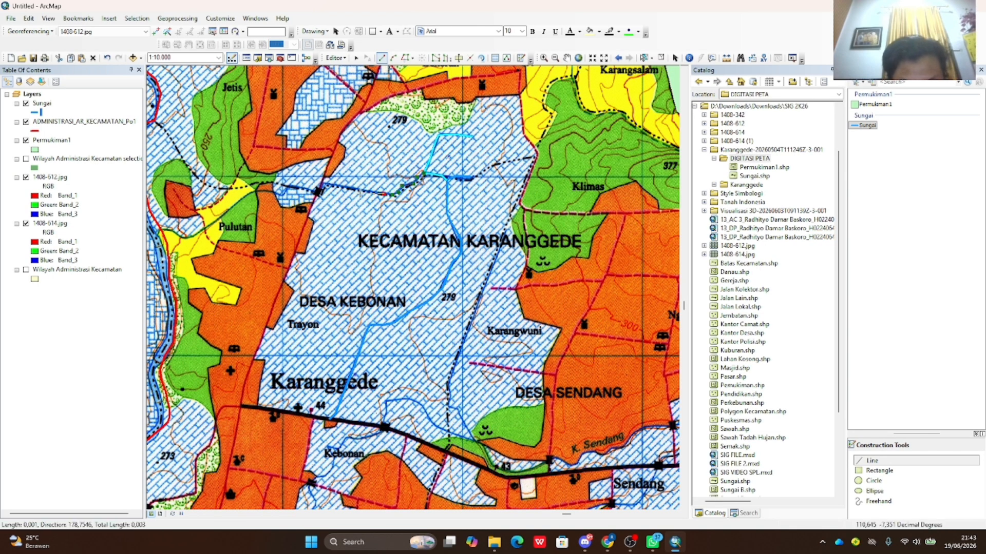
click(317, 191)
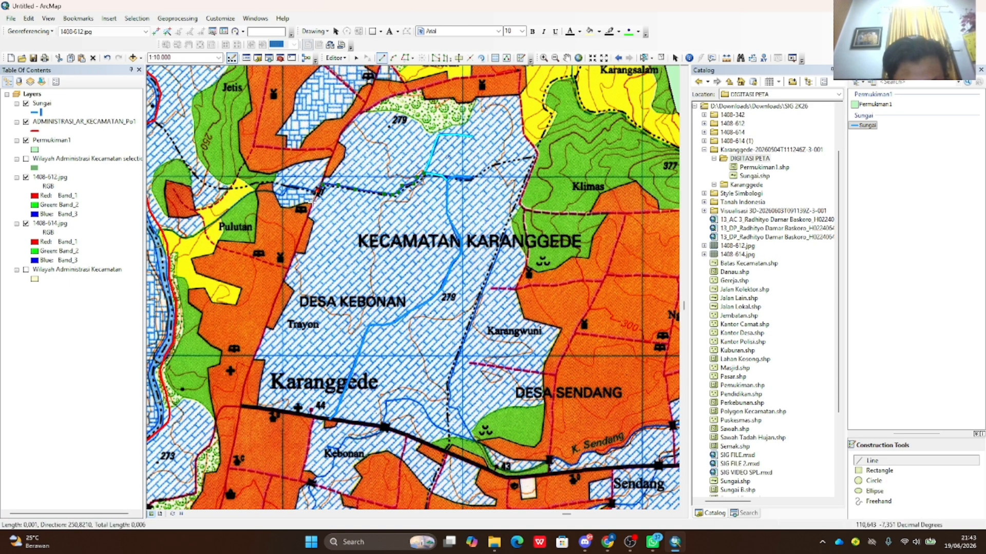
double_click(315, 193)
scroll(398, 230, down, 1)
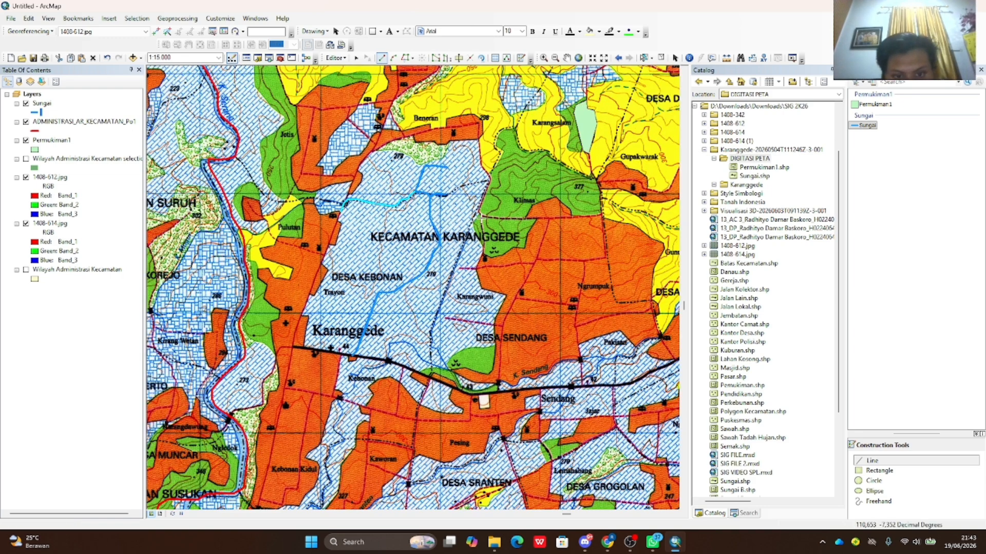
scroll(637, 381, up, 1)
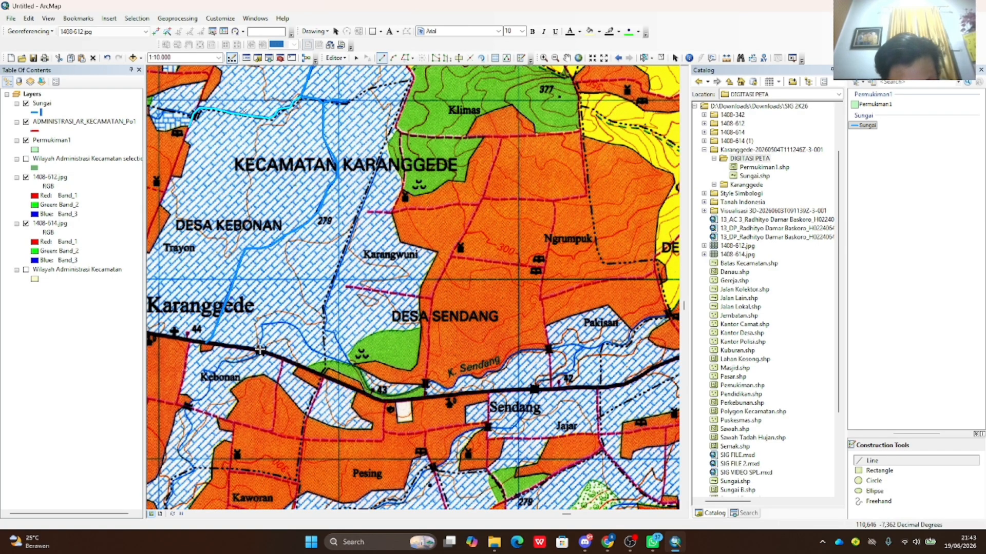
- Start the K. Sendang river line at the road and trace it southeast
click(260, 350)
click(262, 326)
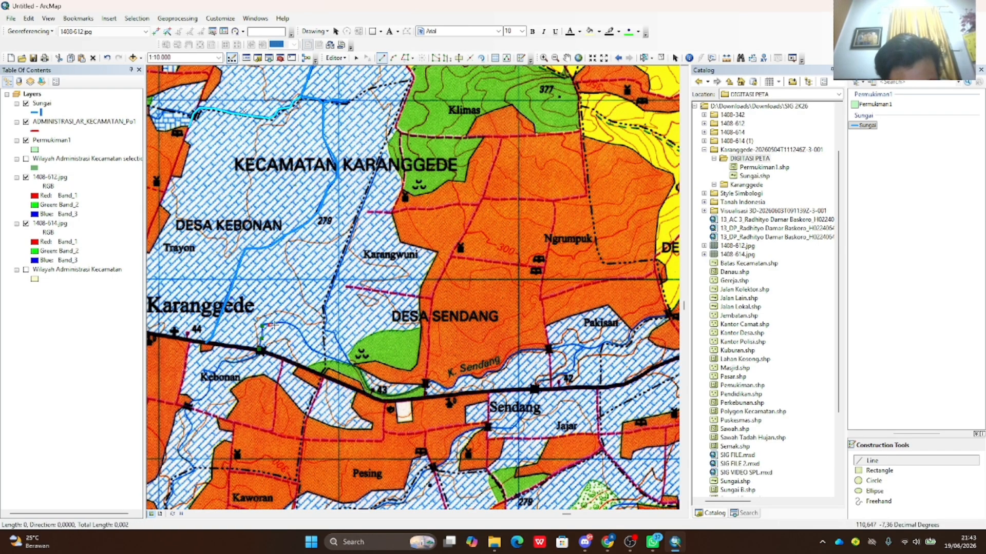
click(291, 324)
click(319, 354)
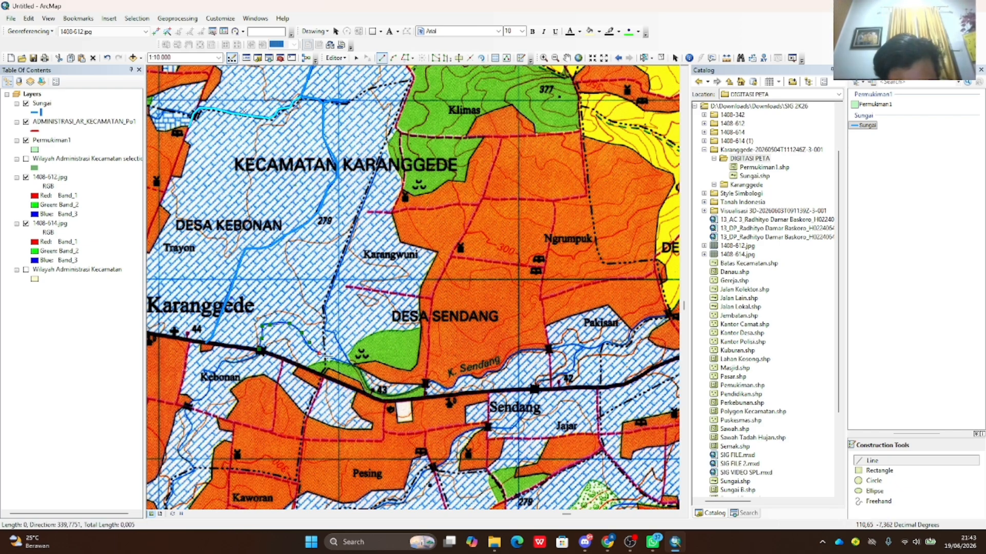
click(329, 357)
click(357, 367)
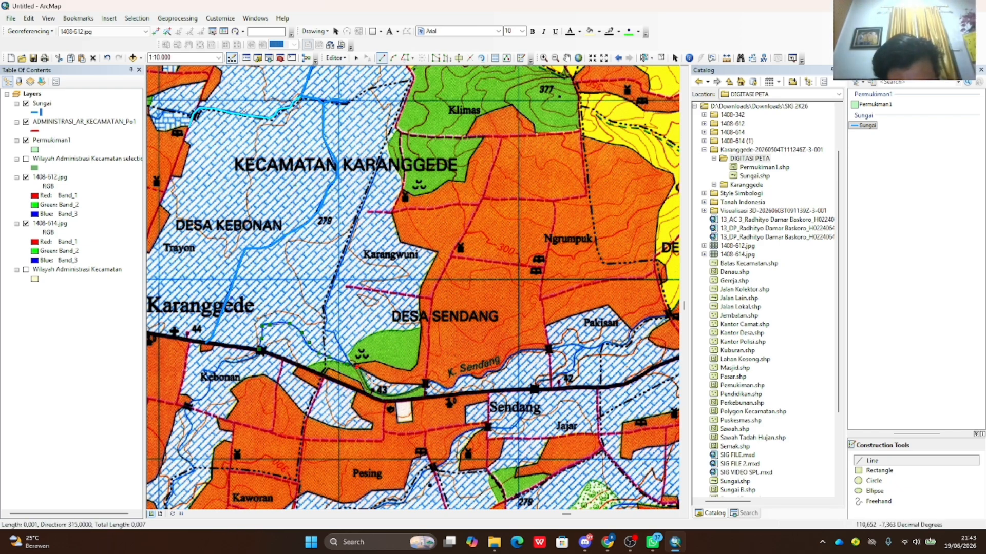
click(372, 382)
click(385, 383)
click(398, 385)
click(418, 386)
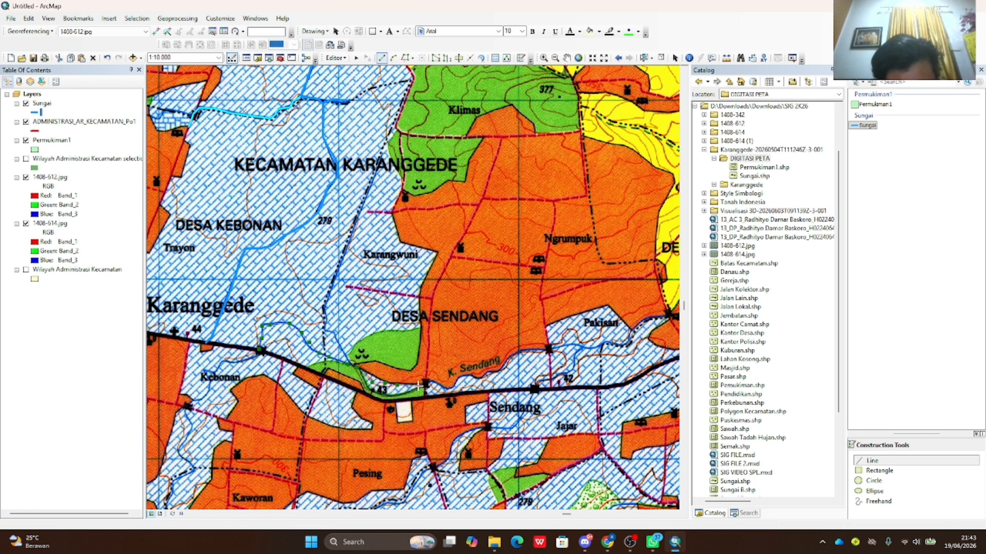
click(428, 384)
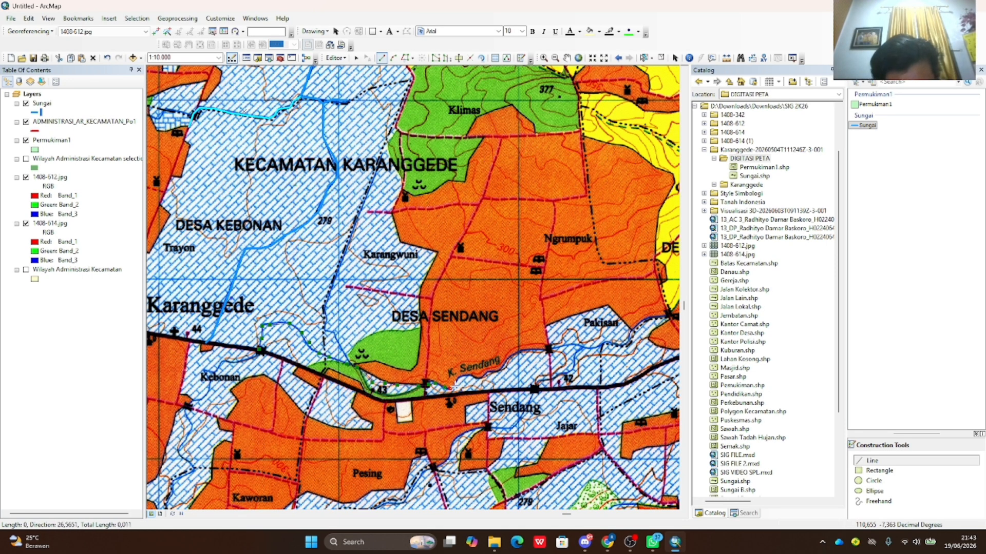
- Continue the K. Sendang line east toward the map's right edge and finish it
click(486, 376)
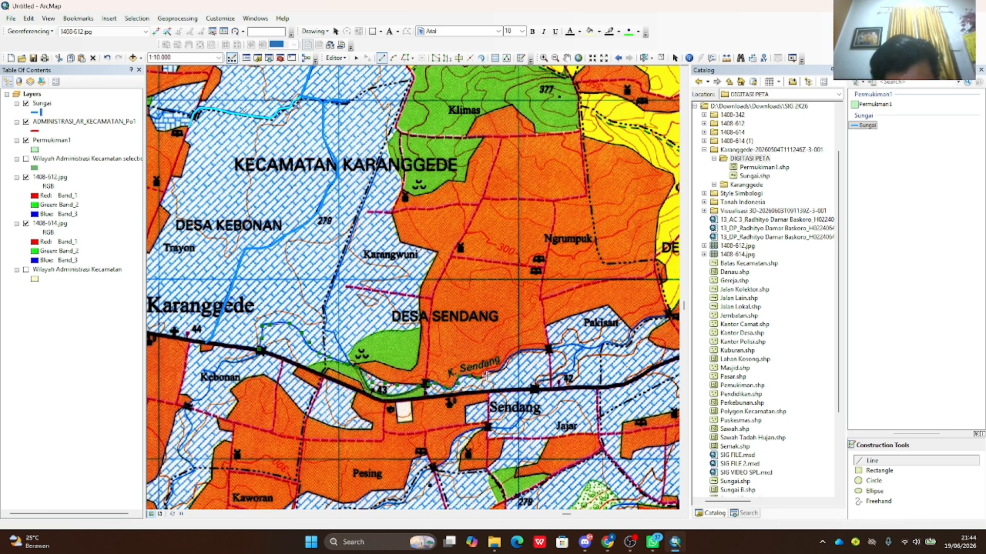
click(493, 372)
click(505, 368)
click(512, 355)
click(522, 350)
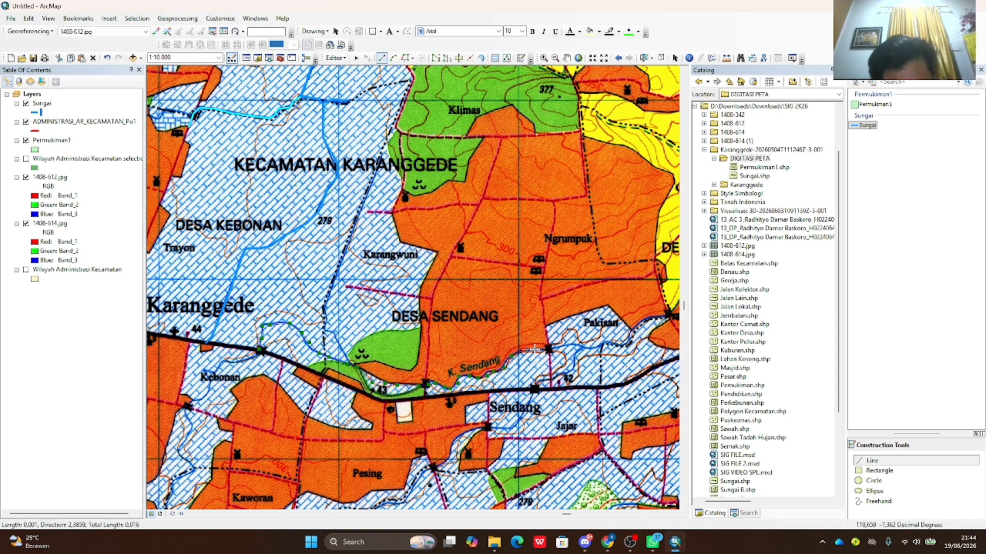
click(540, 349)
click(551, 348)
click(572, 345)
click(595, 343)
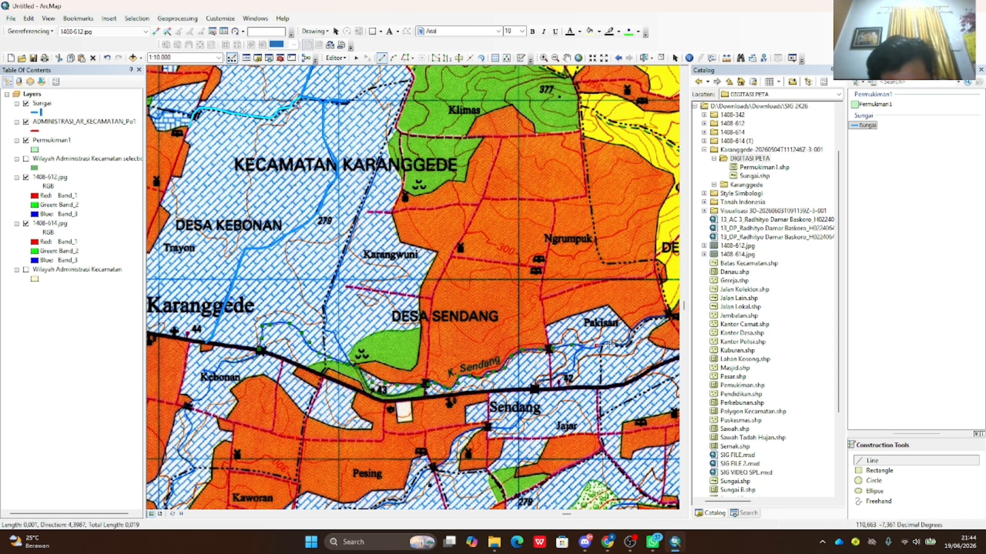
click(621, 344)
click(632, 330)
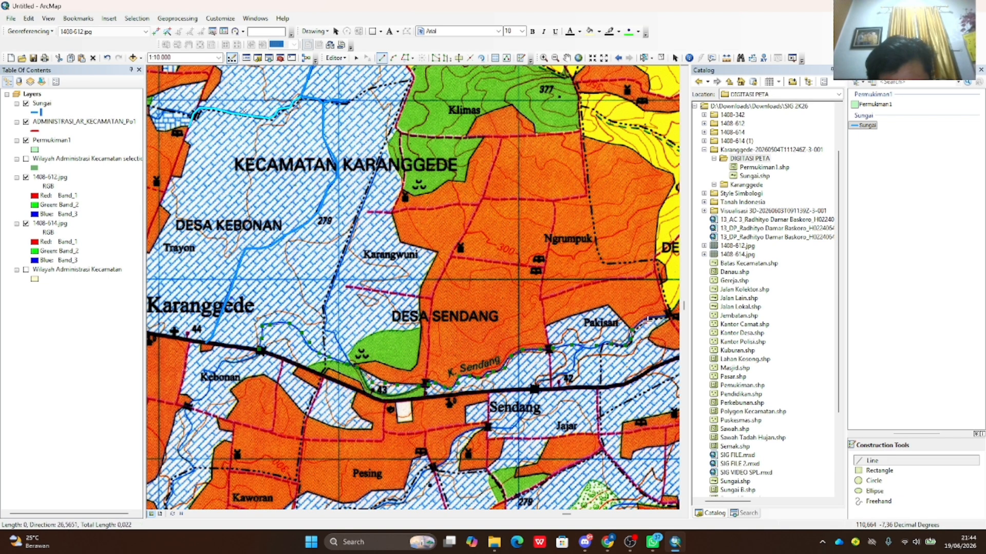
double_click(671, 318)
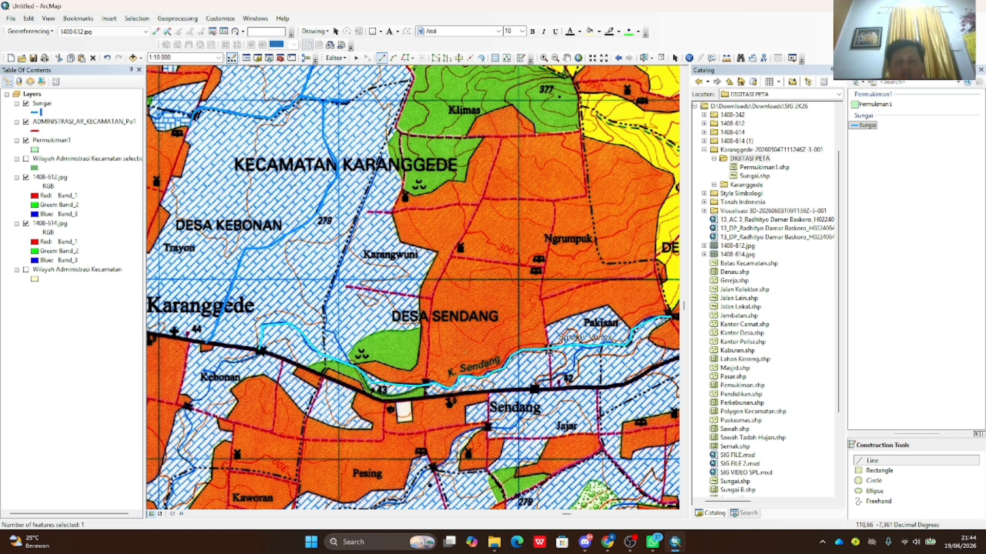
scroll(546, 343, down, 2)
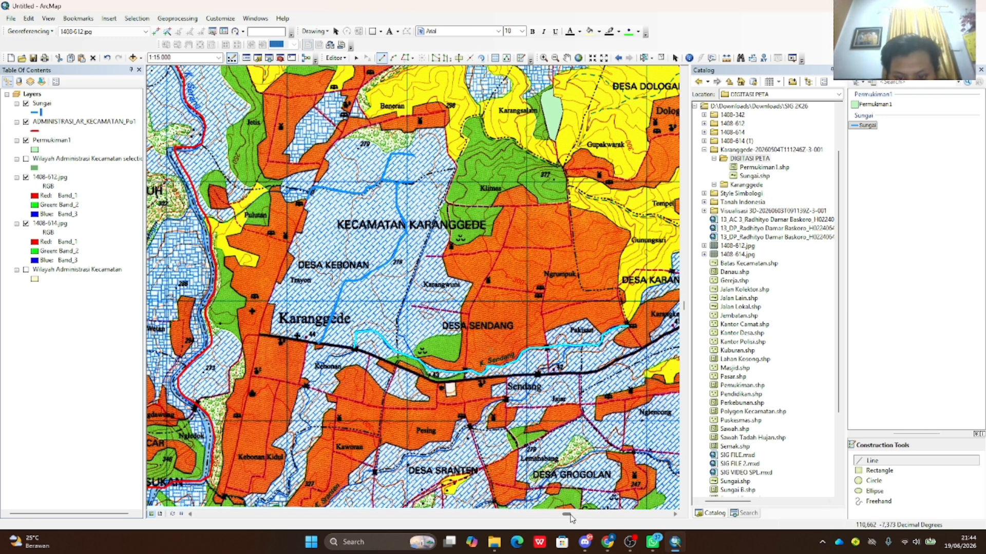
- Zoom to the ADMINISTRASI_AR_KECAMATAN_Po1 layer, then zoom in to about 1:24,000
drag(570, 515, 572, 515)
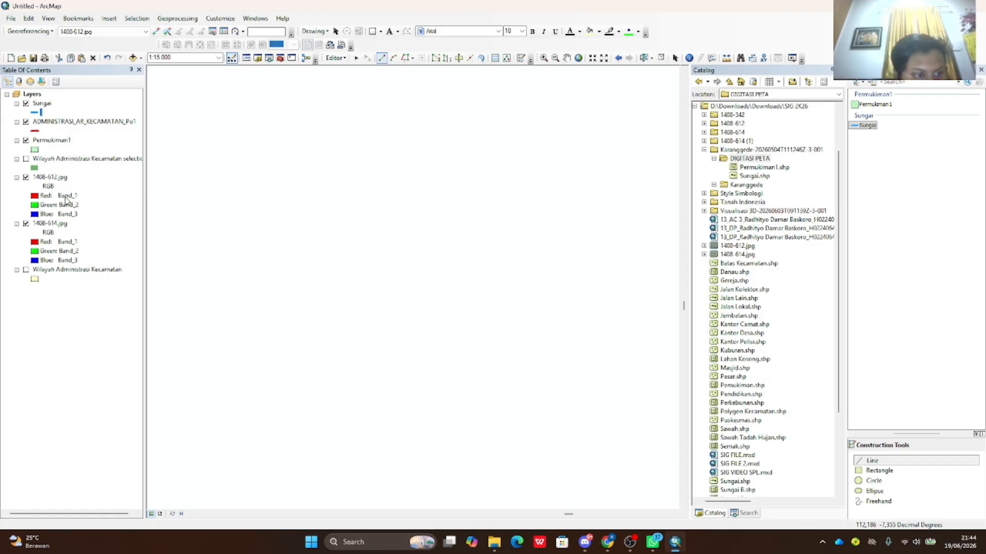
click(70, 122)
right_click(70, 122)
click(109, 177)
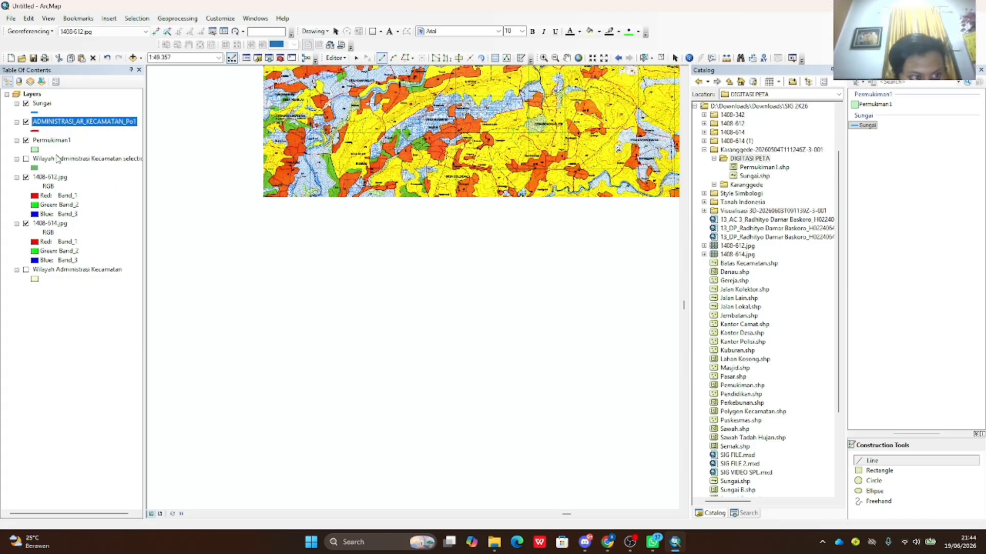
scroll(406, 243, up, 3)
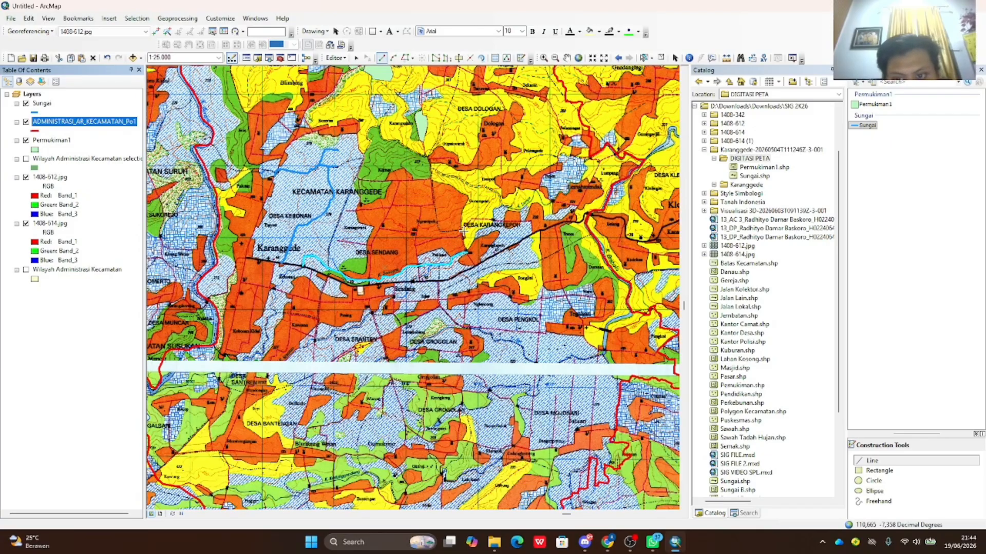
scroll(462, 231, up, 1)
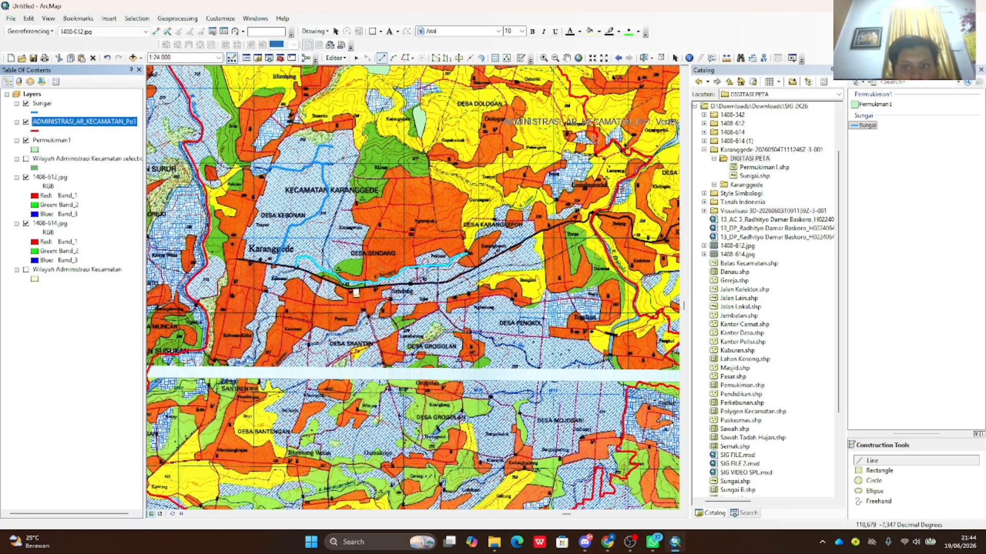
- Start a new shapefile in DIGITASI PETA named Jalan Kolektor with Polyline feature type
right_click(757, 161)
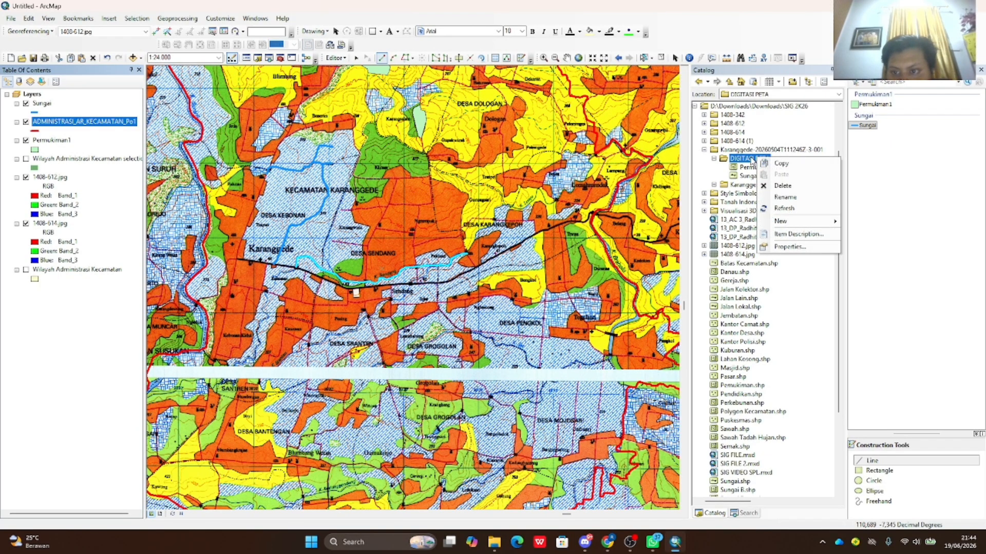
click(773, 197)
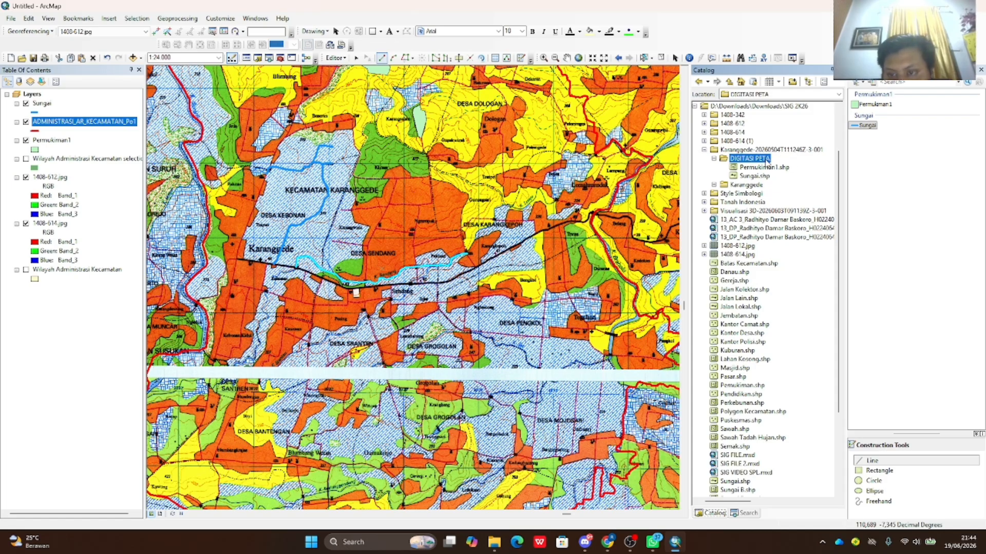
right_click(766, 164)
mouse_move(789, 228)
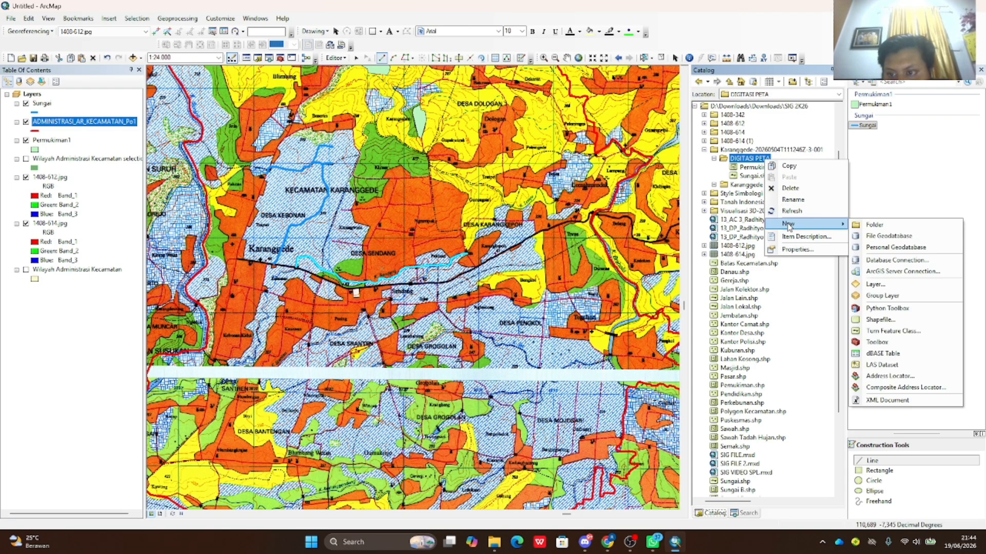
click(880, 319)
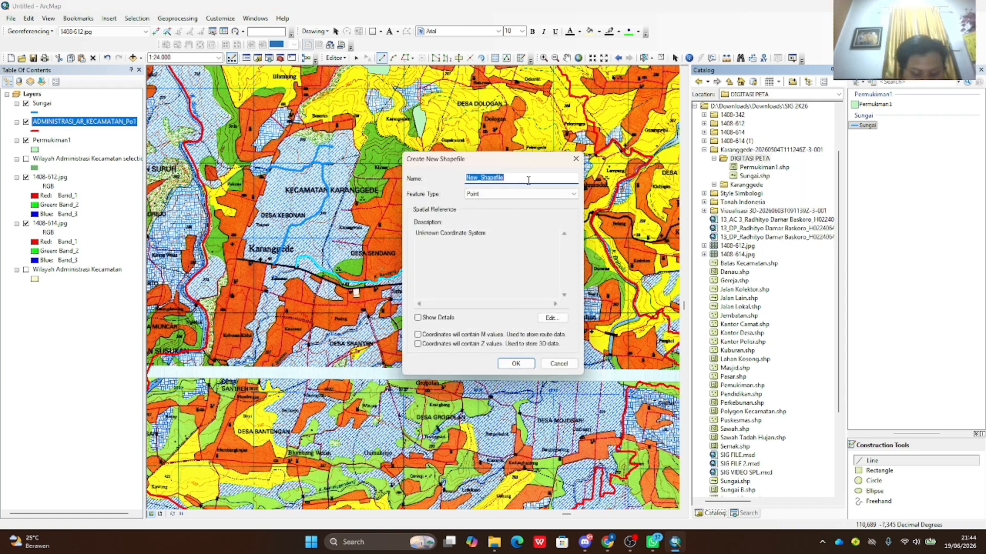
text(Jalan)
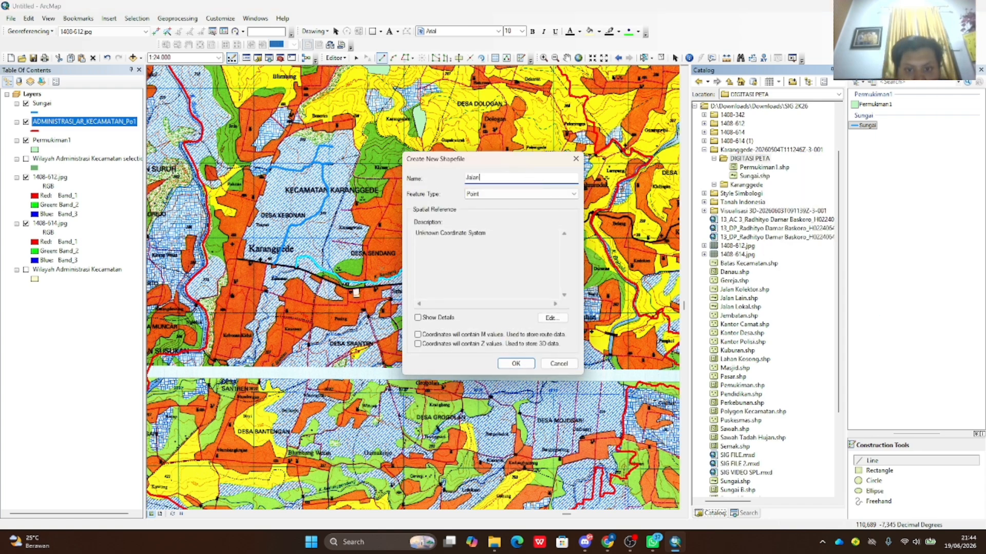
text( Kolektor)
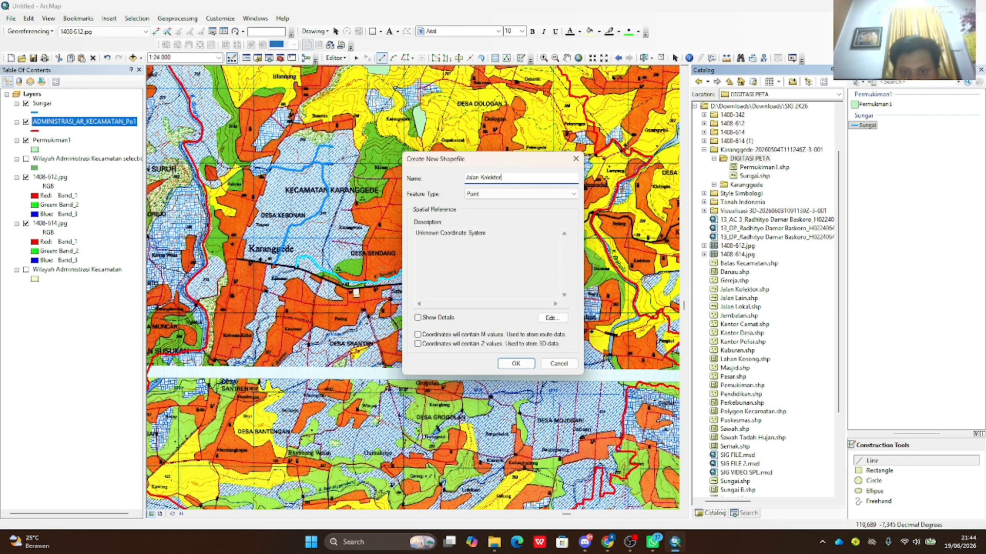
click(574, 195)
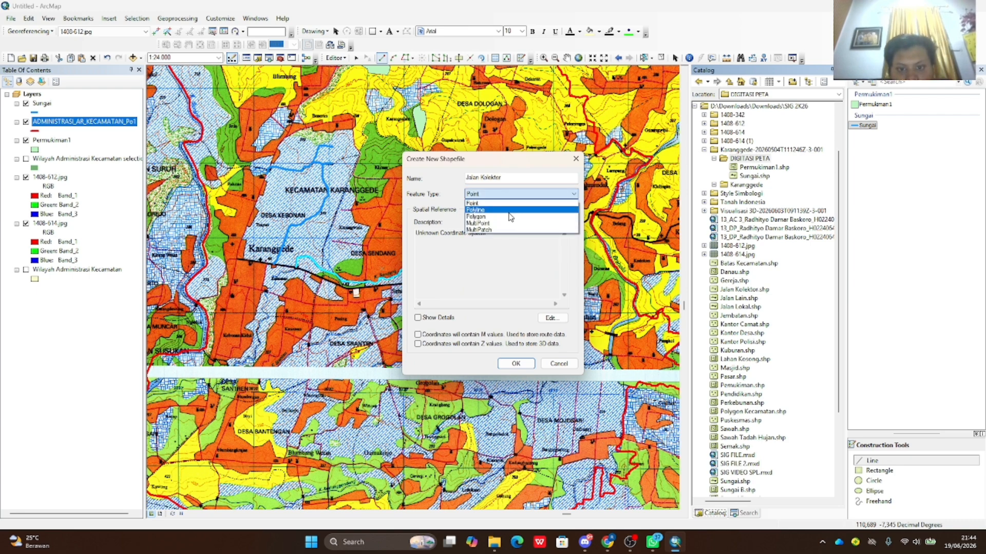
click(511, 210)
- Set the shapefile's coordinate system to WGS 1984 and create it
click(551, 318)
click(404, 206)
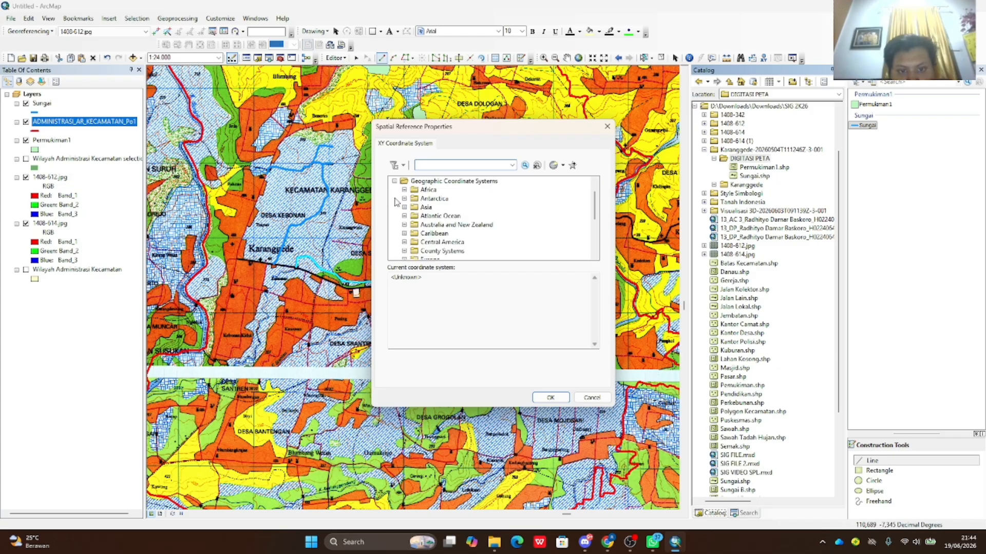
scroll(416, 231, down, 3)
click(405, 243)
scroll(426, 226, down, 5)
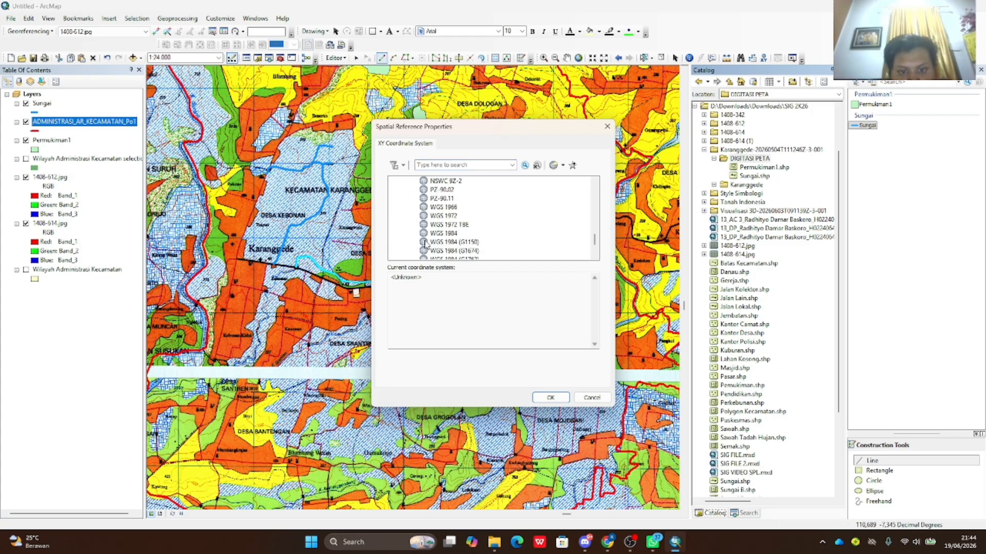
click(443, 233)
click(549, 399)
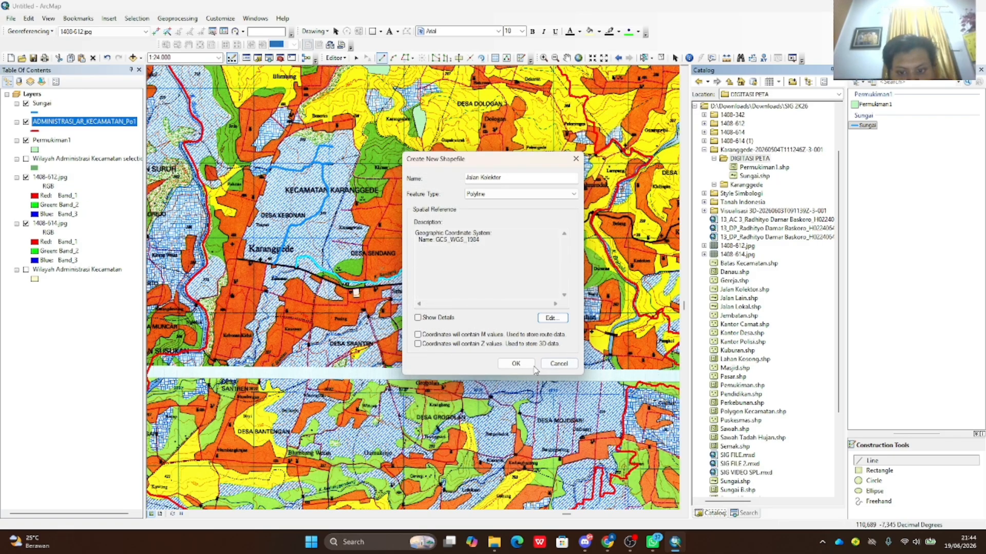
click(533, 367)
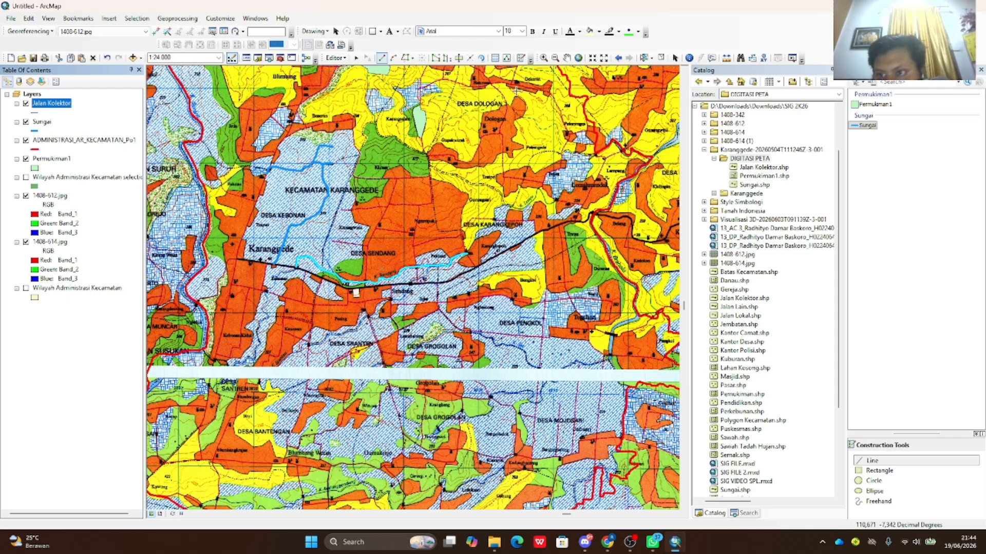
- Restart the editing session on the Jalan Kolektor layer
click(336, 59)
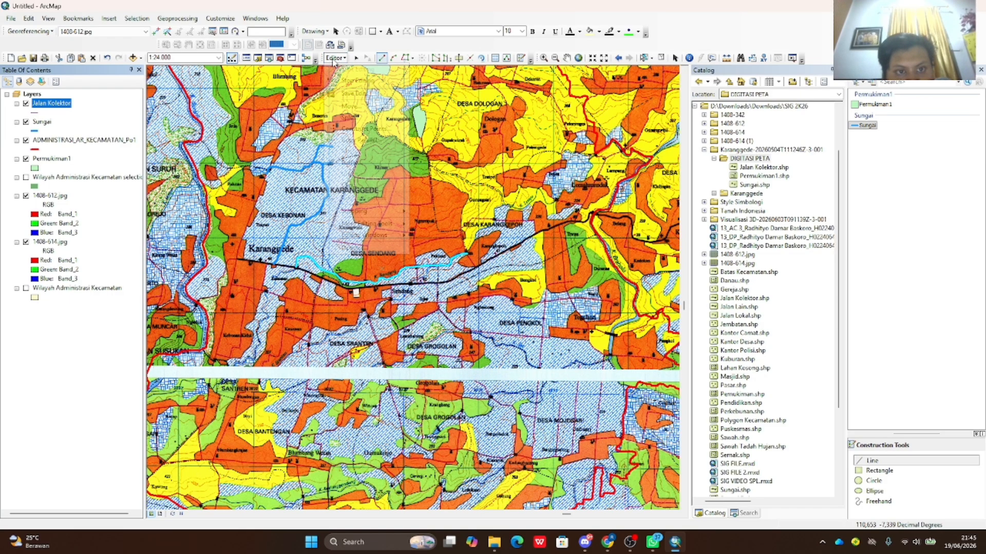
click(350, 81)
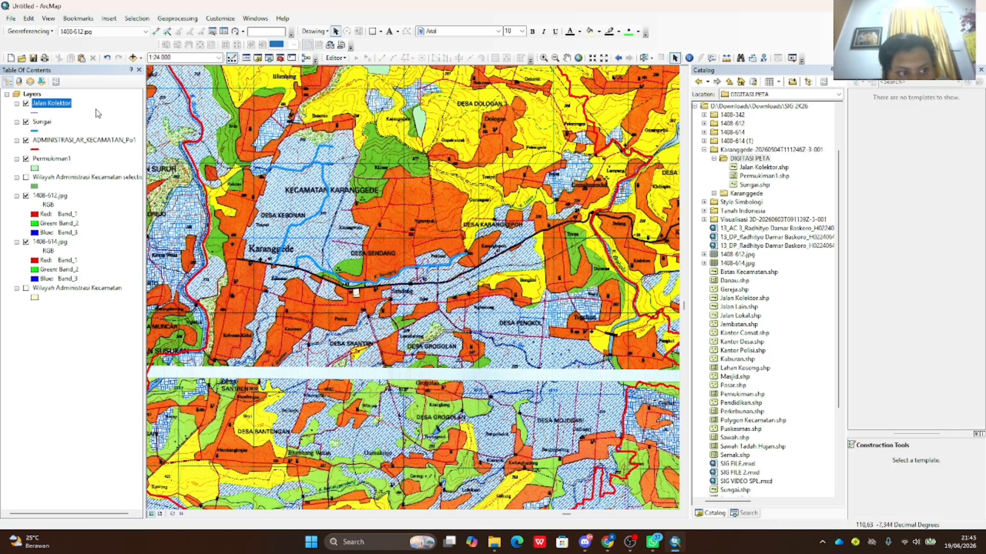
click(335, 58)
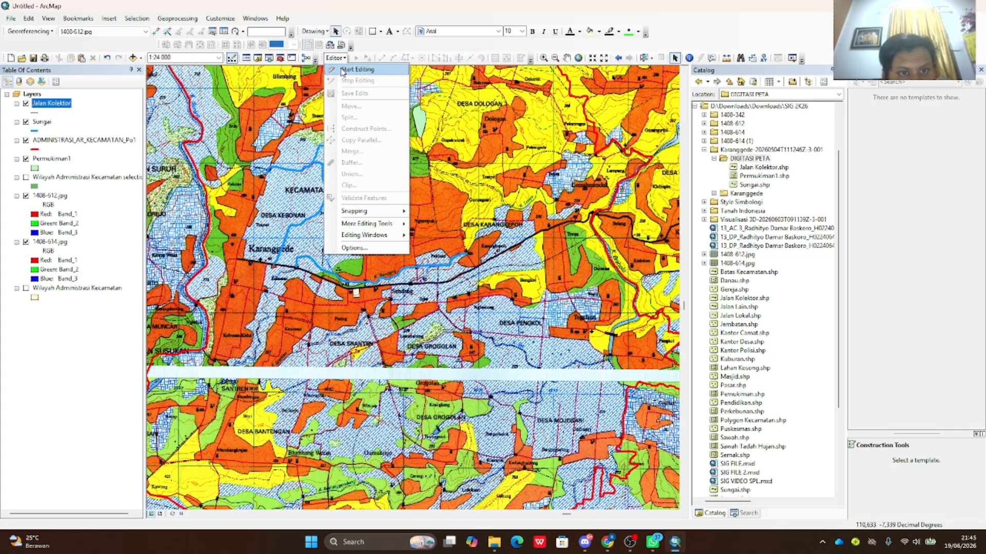
click(352, 68)
click(416, 192)
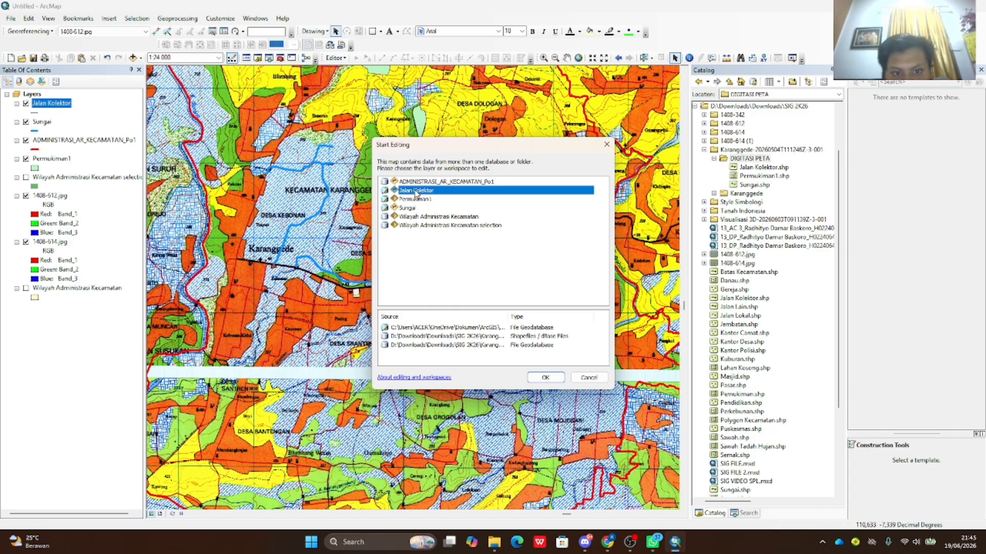
click(530, 380)
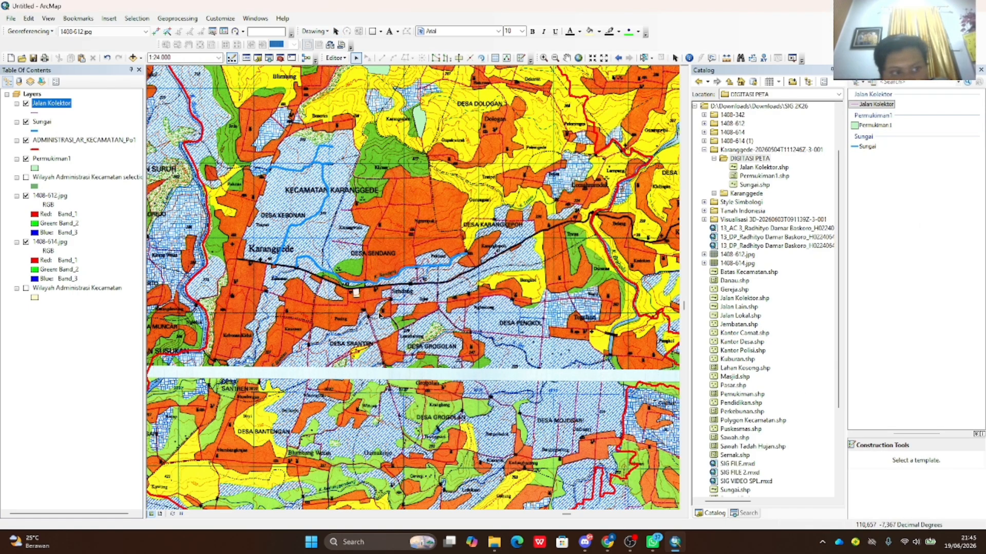
- Give the Jalan Kolektor symbol a black line of width 2
click(36, 113)
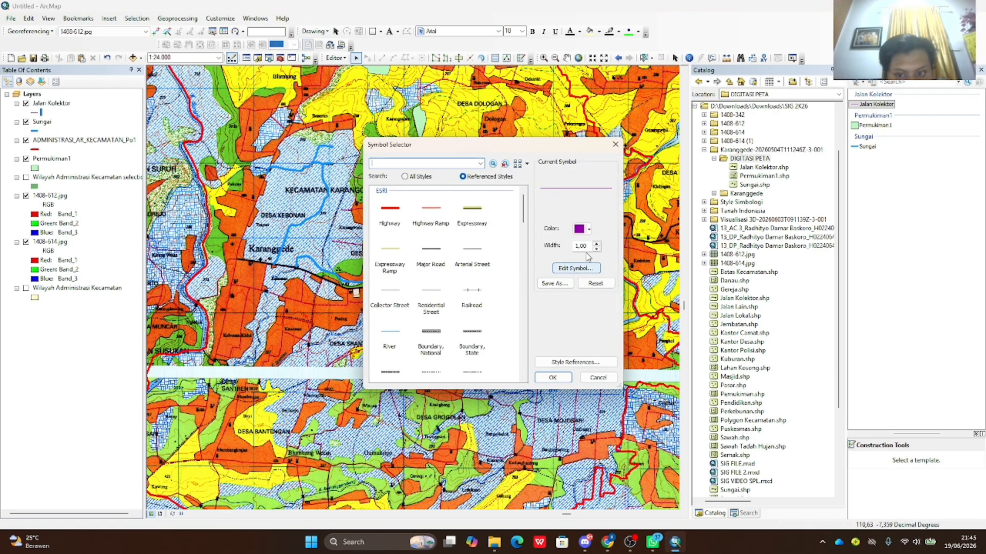
click(595, 244)
click(588, 229)
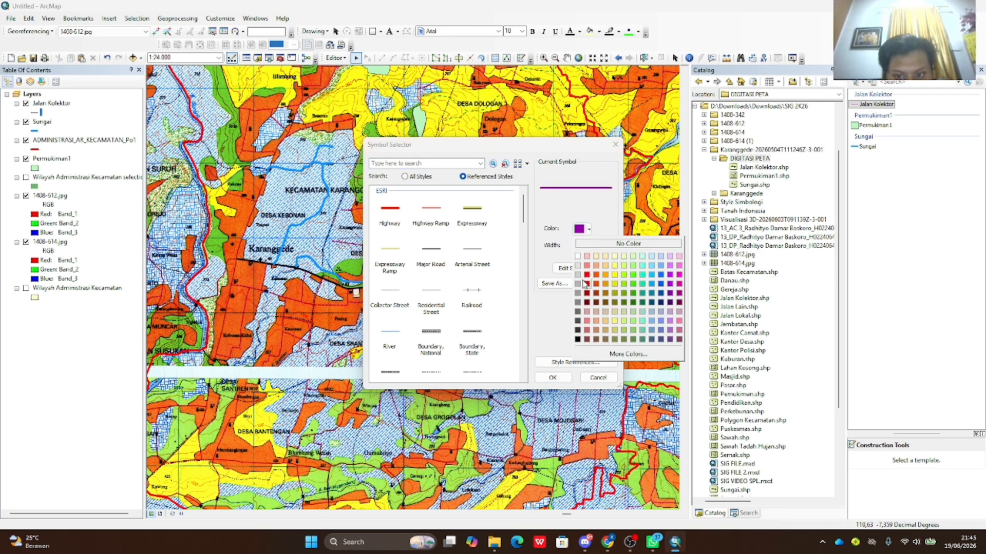
click(578, 339)
click(553, 377)
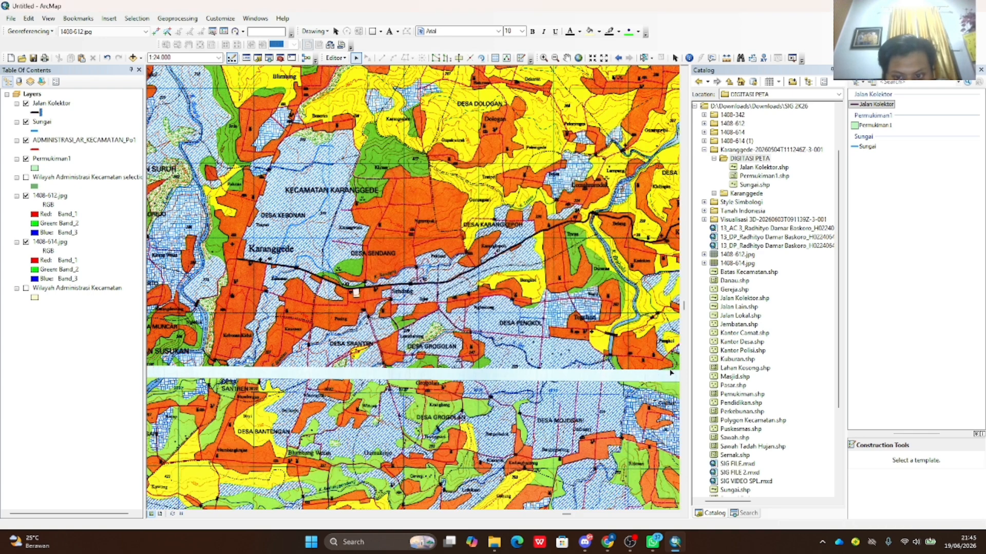
- With the Jalan Kolektor template, trace the road east from Karanggede
scroll(220, 253, up, 2)
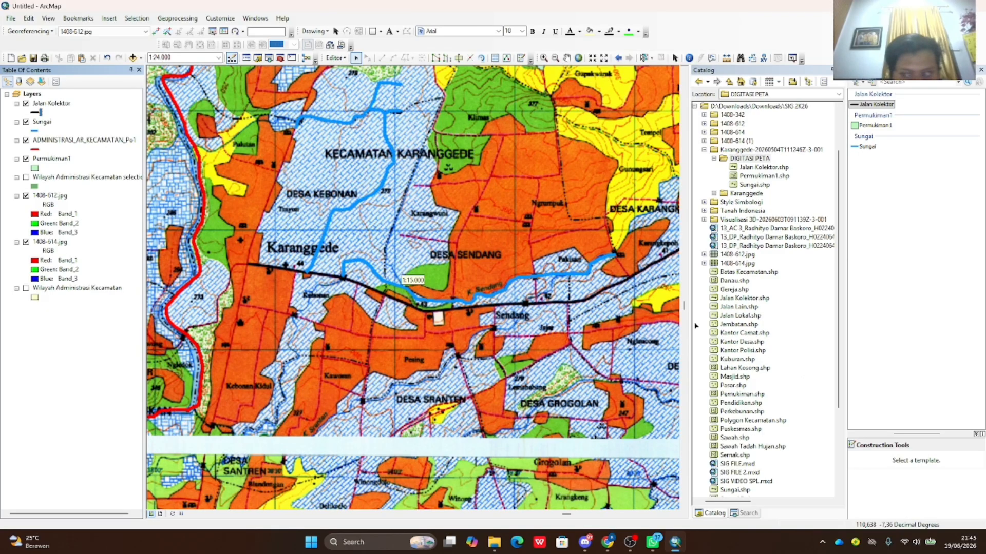
click(875, 104)
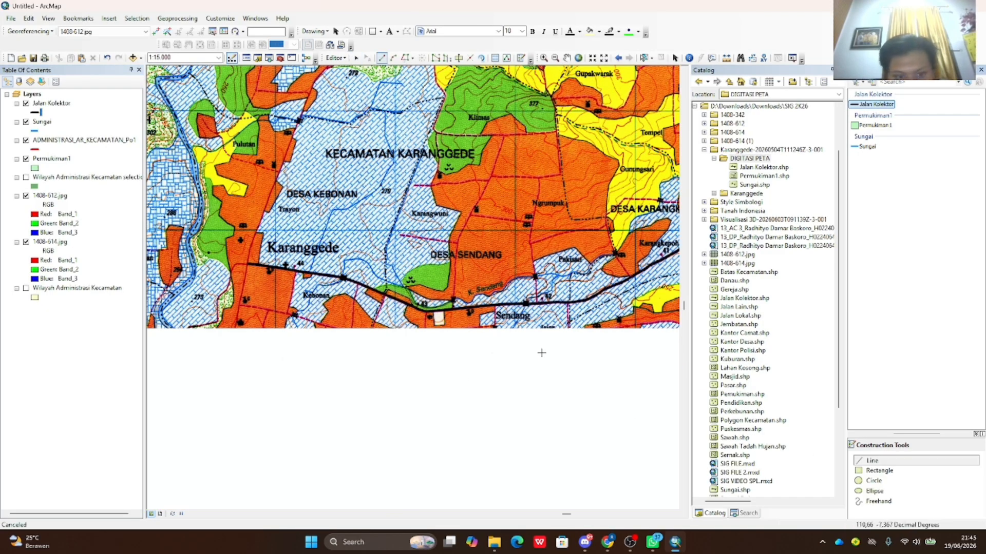
scroll(250, 265, down, 1)
click(251, 265)
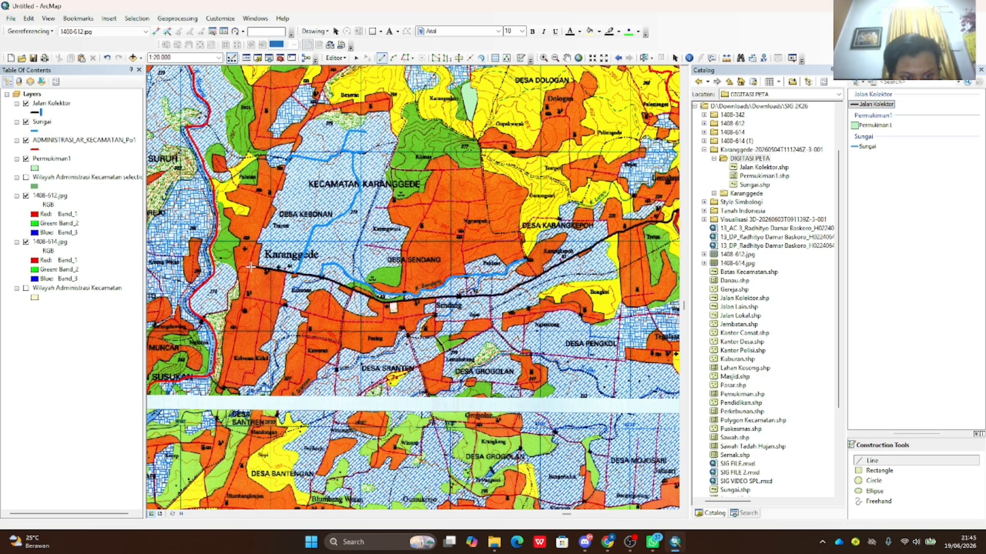
click(267, 270)
click(286, 273)
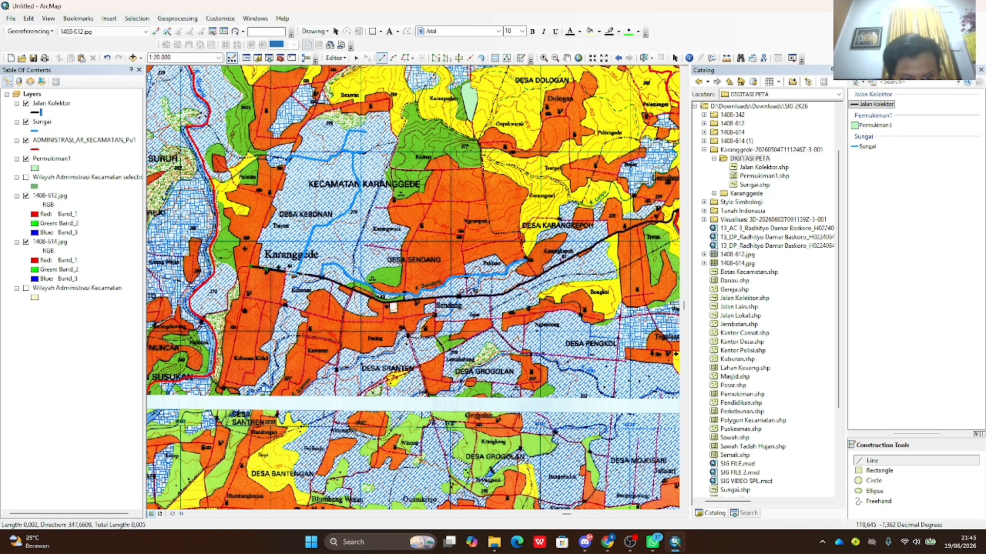
click(314, 277)
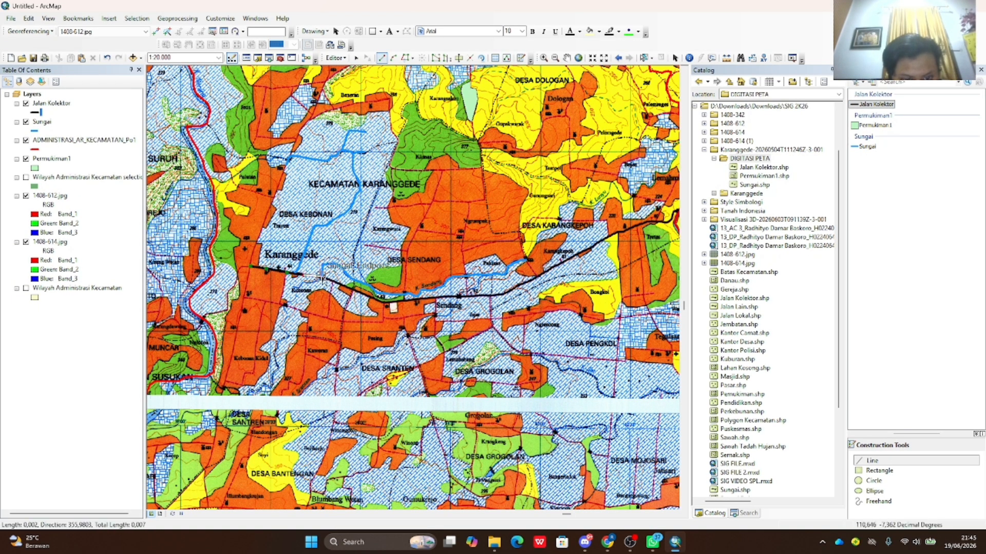
click(354, 289)
click(392, 303)
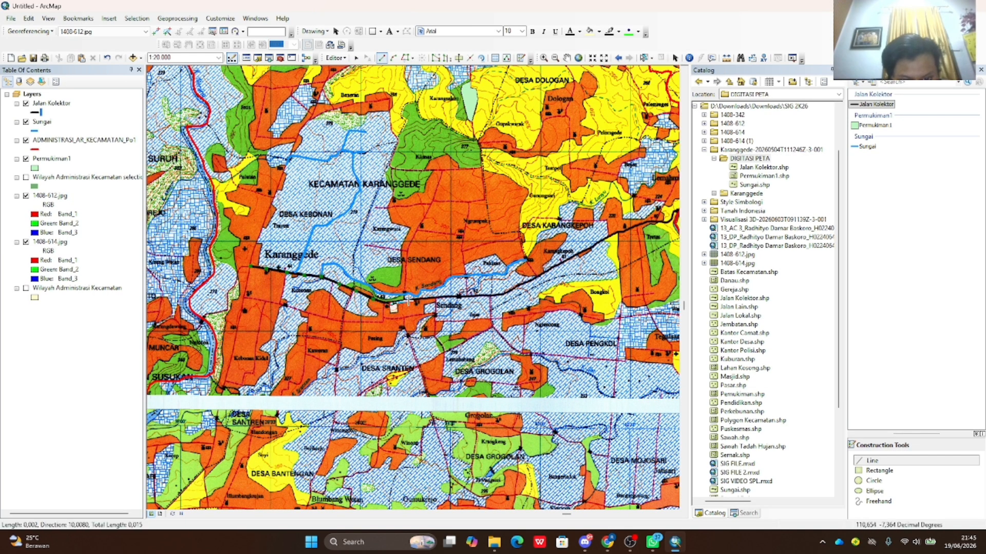
click(408, 300)
click(424, 299)
- Continue the road line east and then northeast past Sendang
click(451, 297)
click(467, 298)
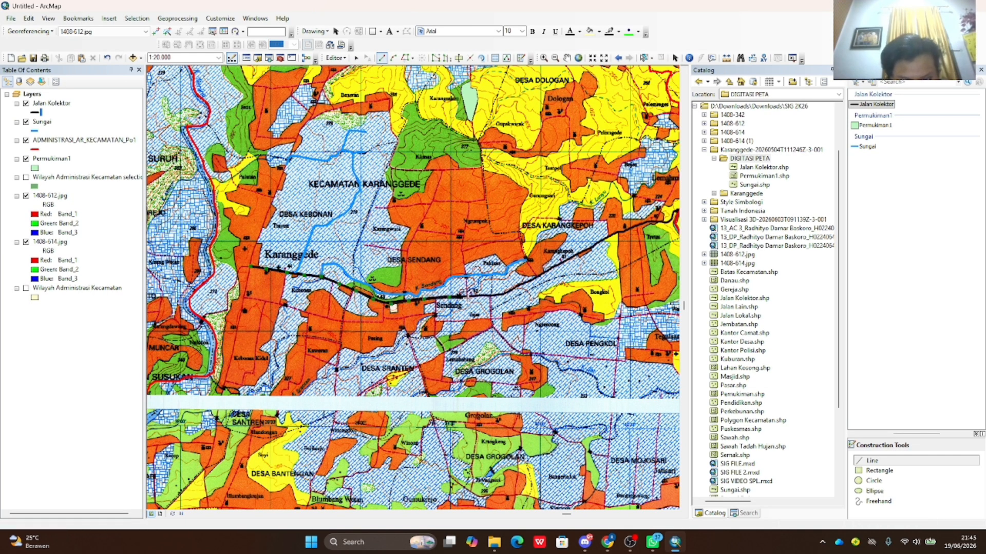
click(486, 297)
click(496, 296)
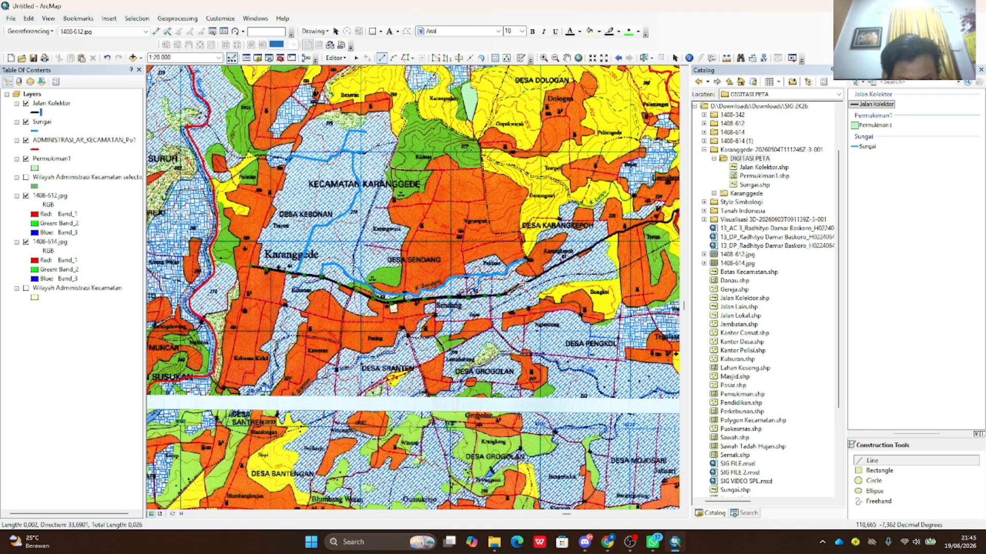
click(557, 265)
click(576, 255)
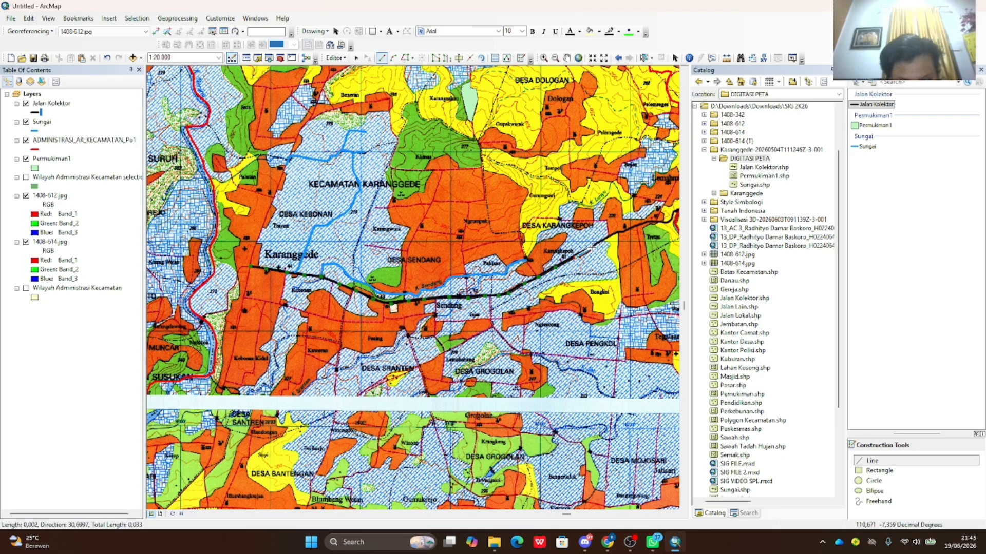
click(595, 245)
click(613, 232)
click(623, 232)
click(652, 222)
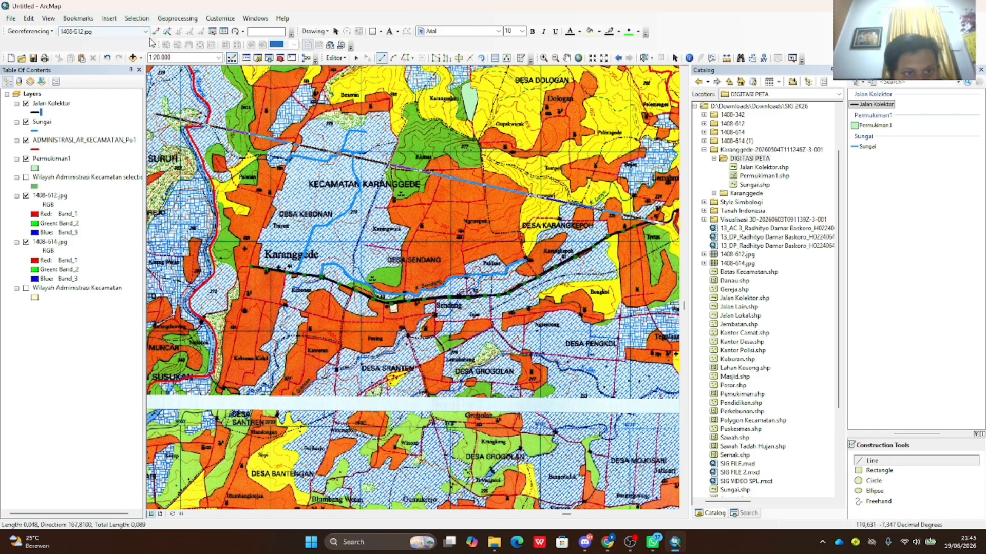
- Pan east and finish the road line where it meets the district boundary
click(567, 57)
drag(677, 194, 456, 263)
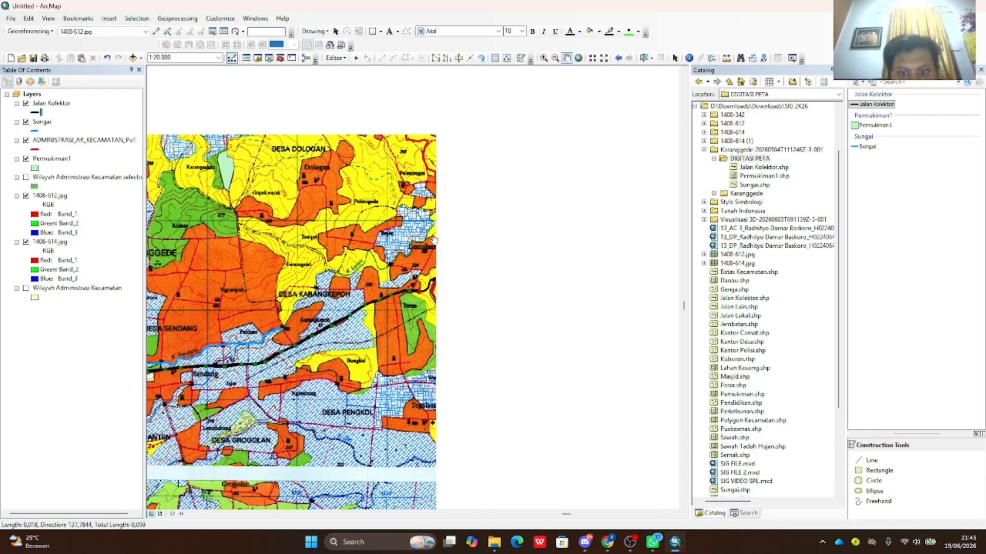
scroll(455, 263, down, 3)
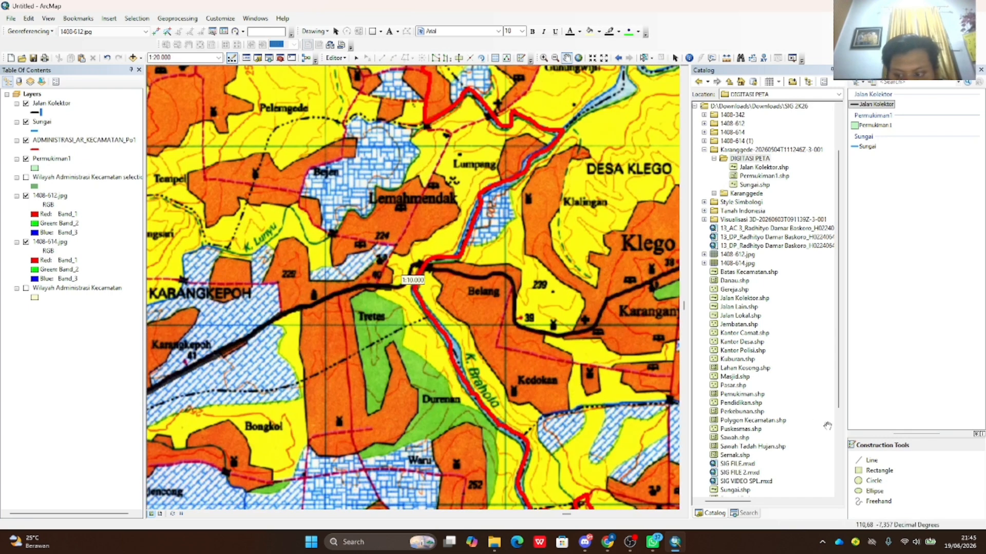
click(874, 462)
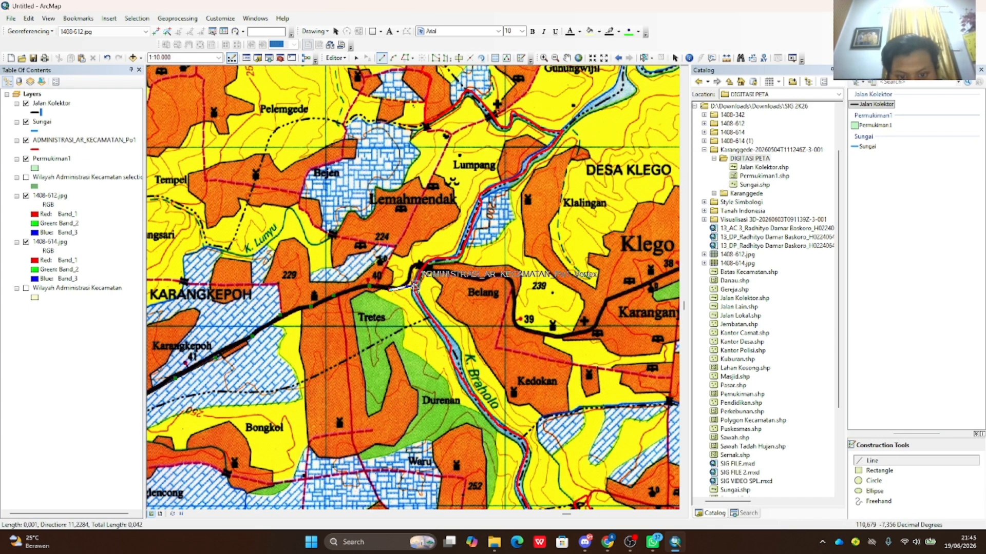
click(422, 268)
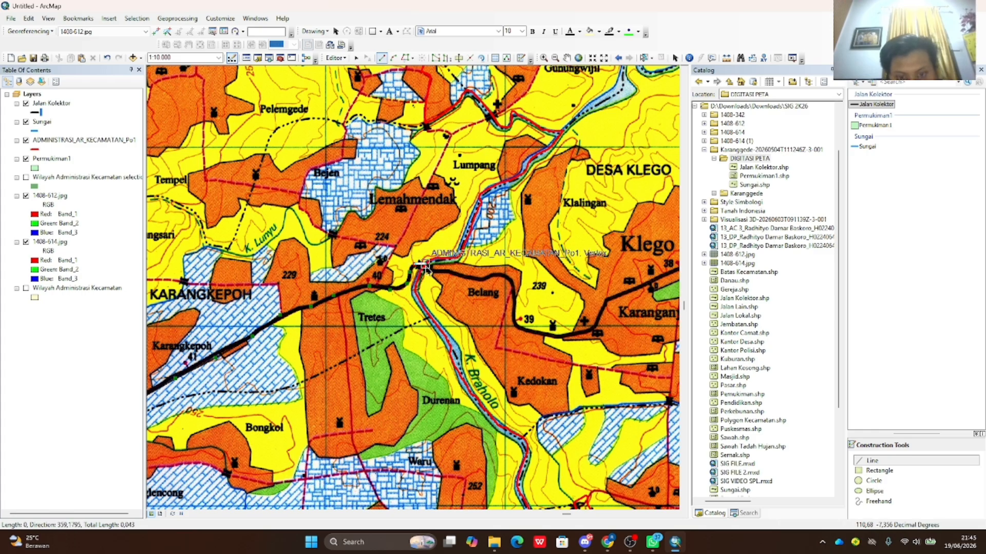
double_click(426, 270)
- Review the whole digitized road, then save the edits and stop editing
scroll(434, 309, down, 3)
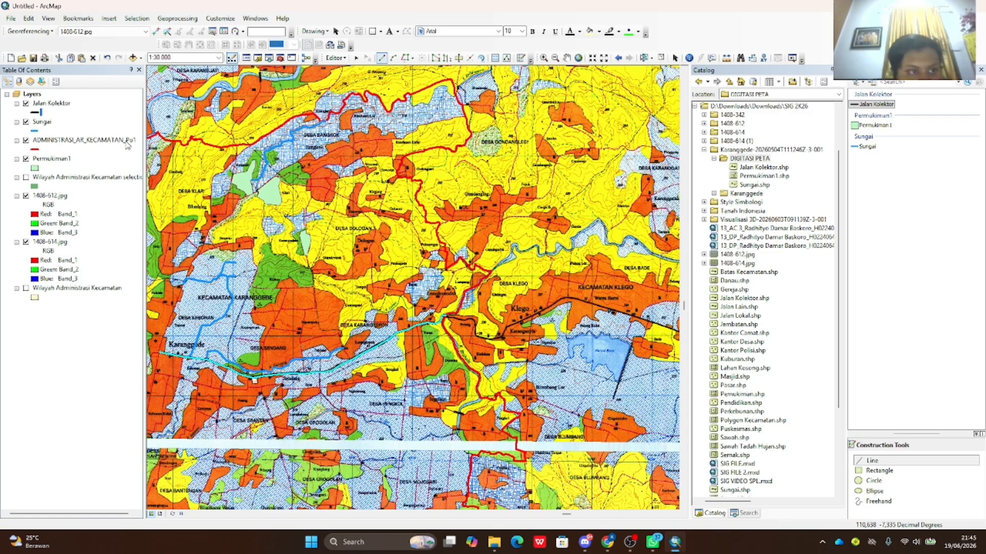
click(567, 58)
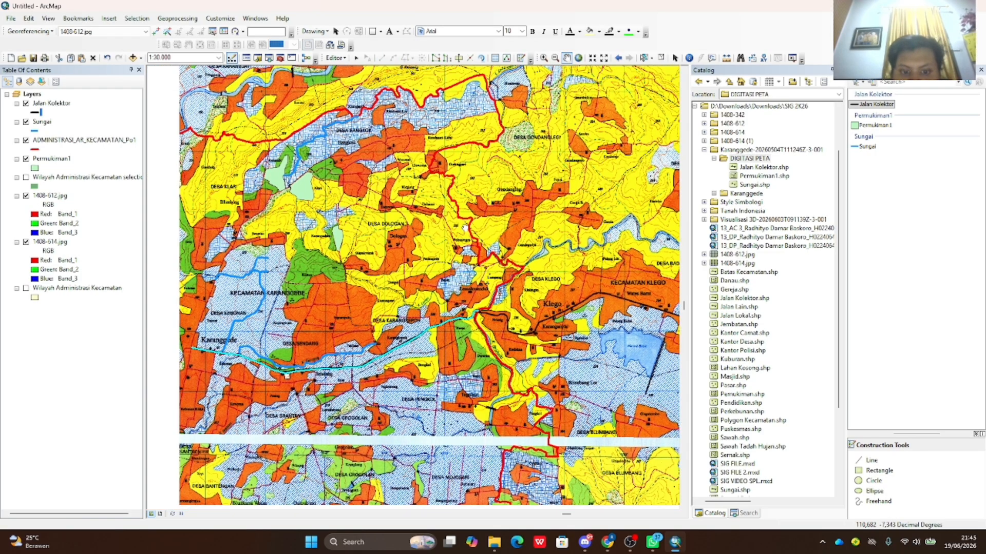
drag(287, 302, 453, 251)
scroll(454, 251, up, 1)
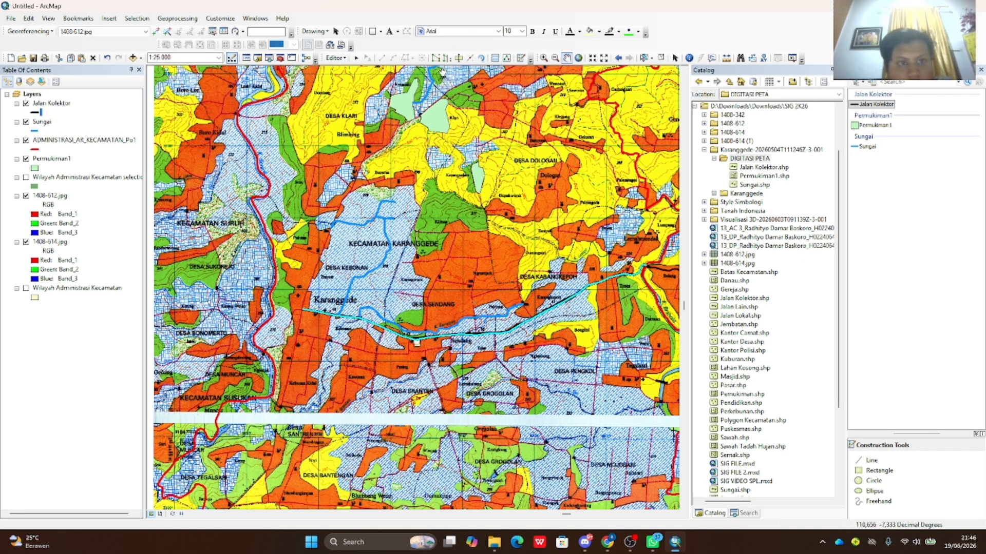
click(335, 58)
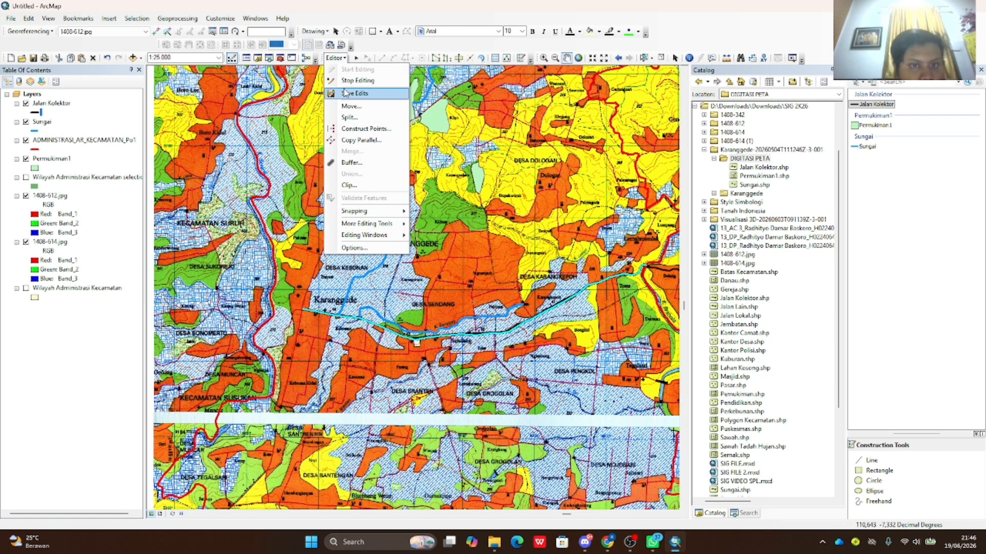
click(344, 81)
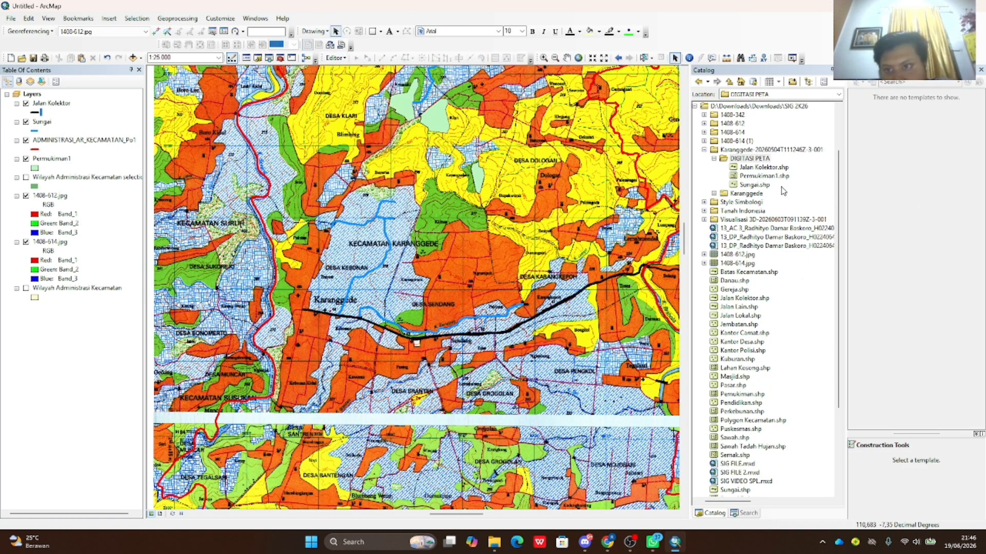
- Start a new Point shapefile named Masjid in the DIGITASI PETA folder
right_click(745, 159)
mouse_move(791, 220)
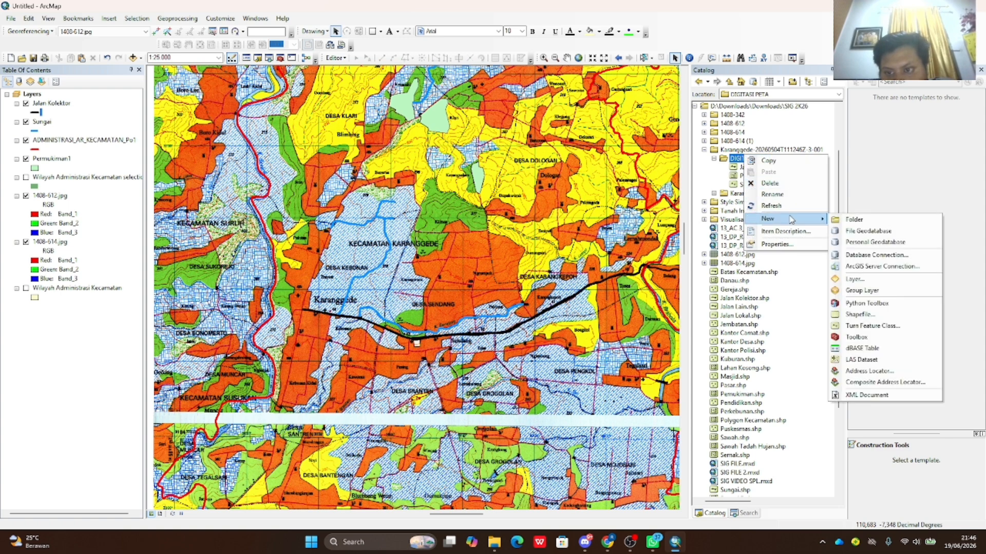
click(737, 160)
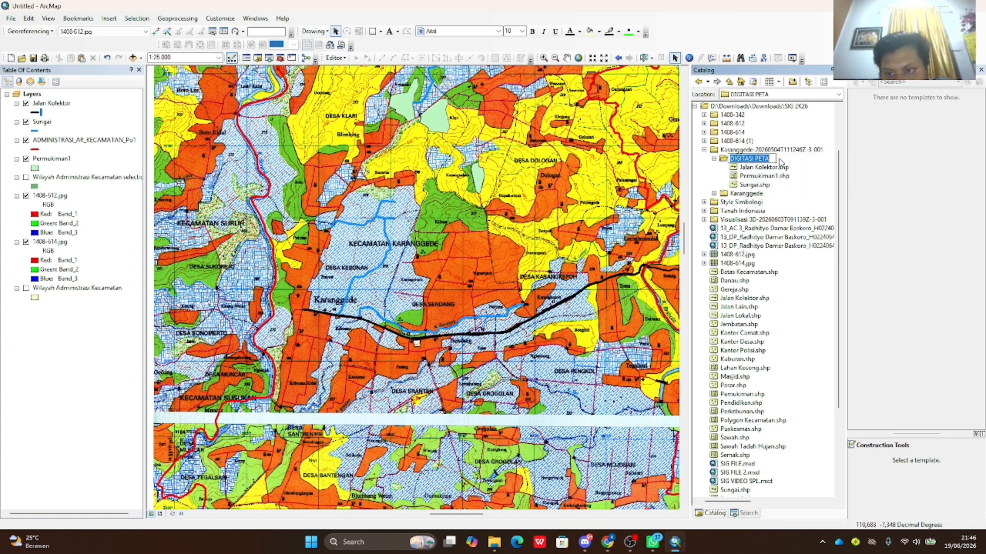
right_click(766, 162)
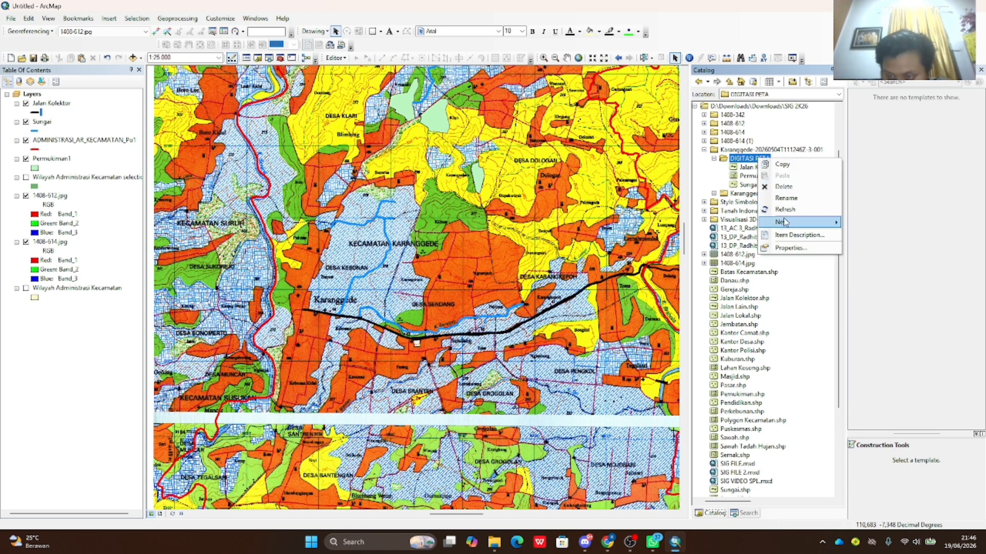
mouse_move(830, 228)
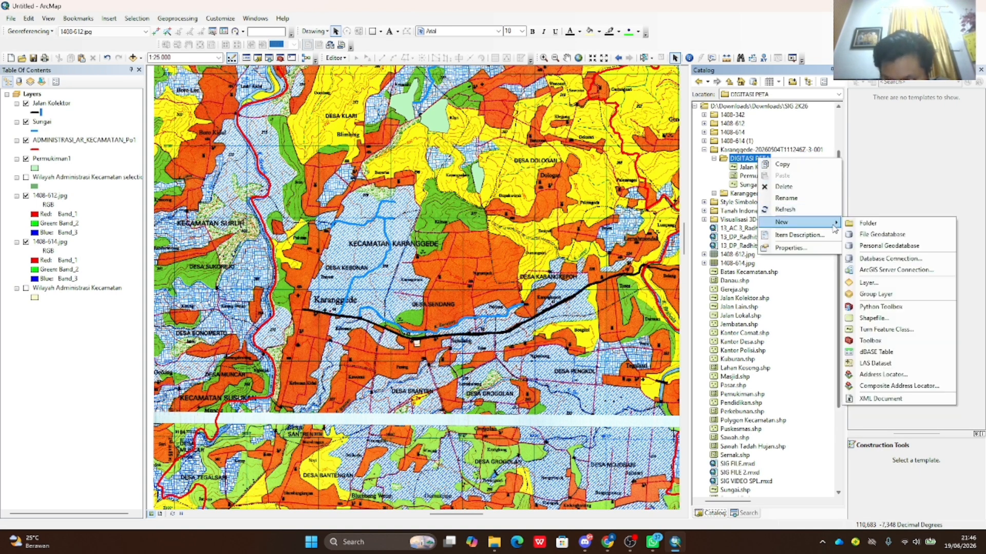
click(872, 318)
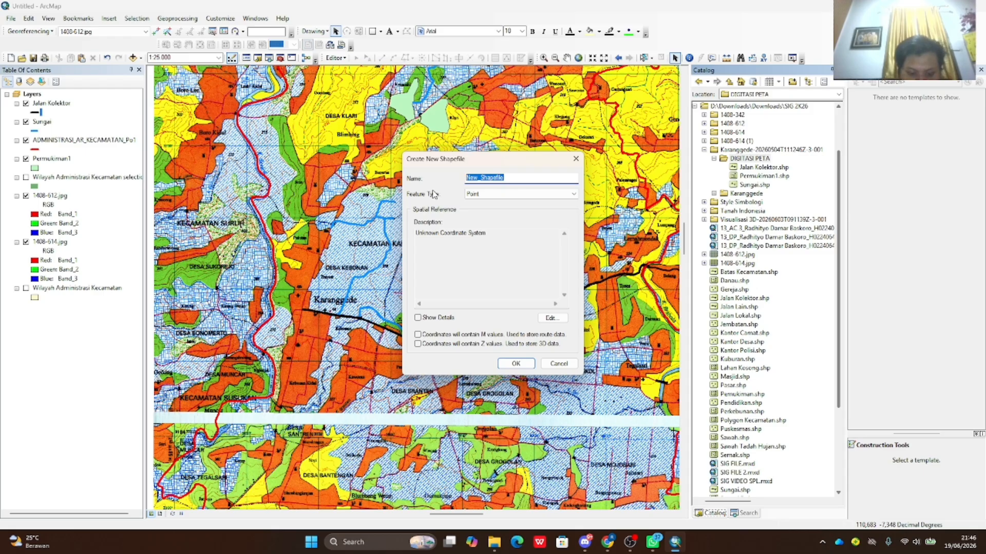
text(Masjid)
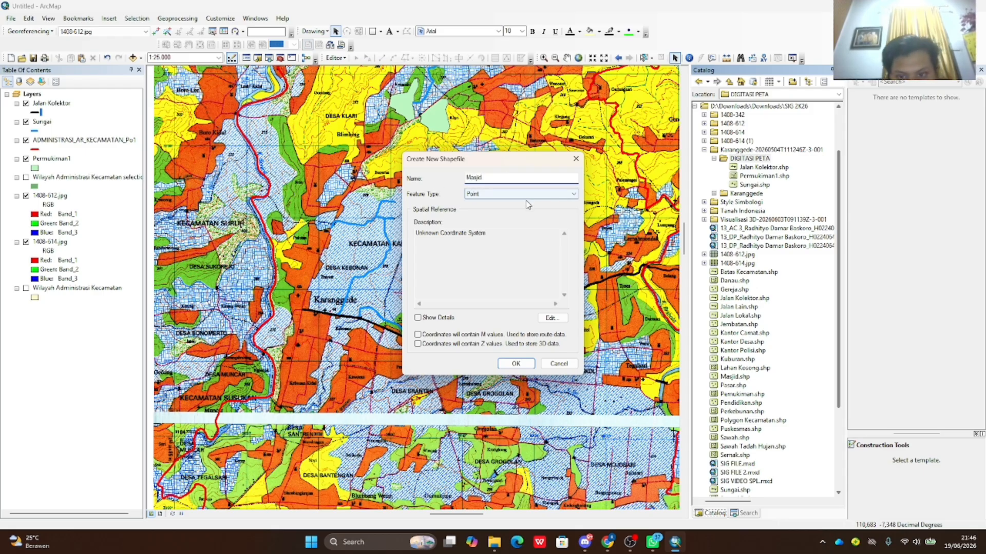
click(526, 196)
click(513, 201)
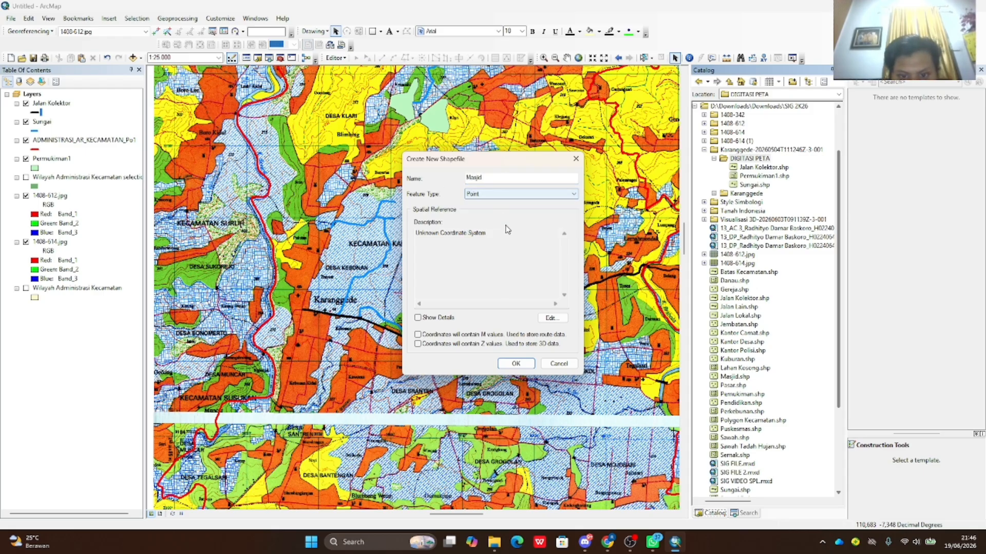
- Assign the Geographic > World > WGS 1984 coordinate system and create the Masjid shapefile
click(553, 318)
click(393, 199)
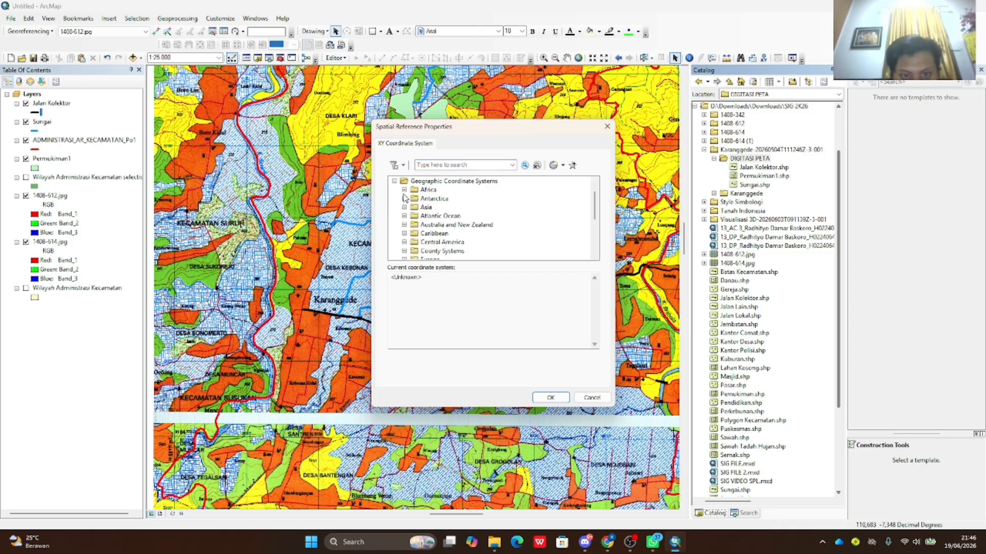
click(395, 181)
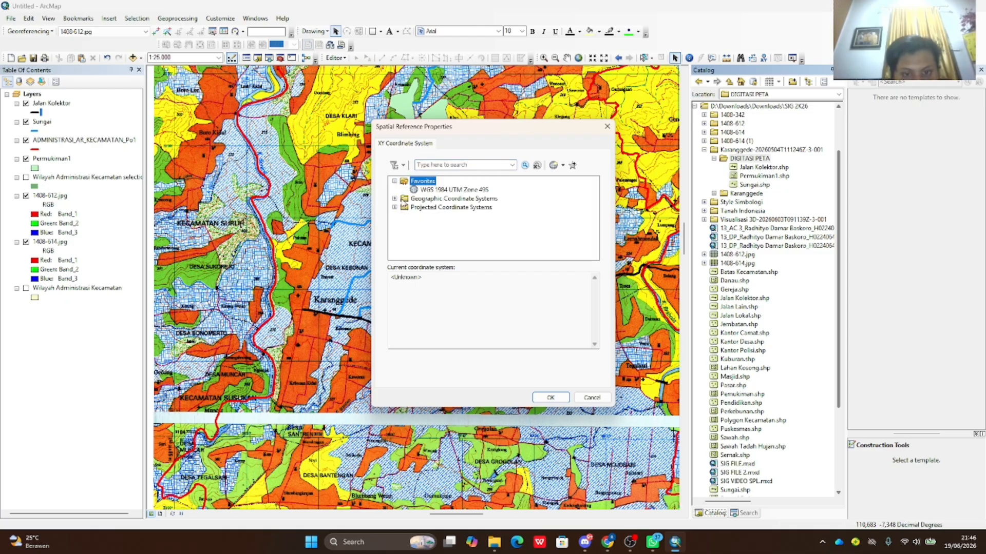
double_click(404, 202)
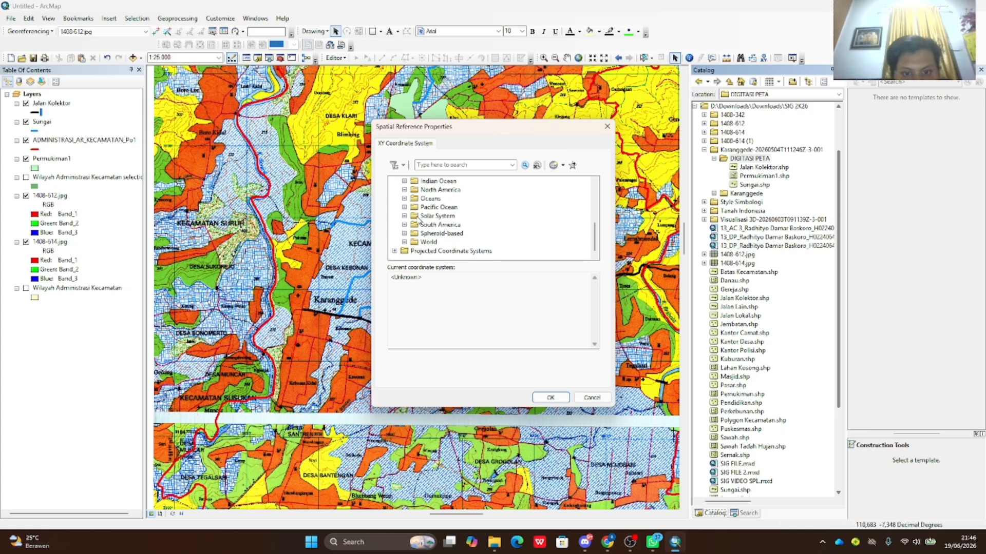
click(404, 242)
scroll(444, 219, down, 10)
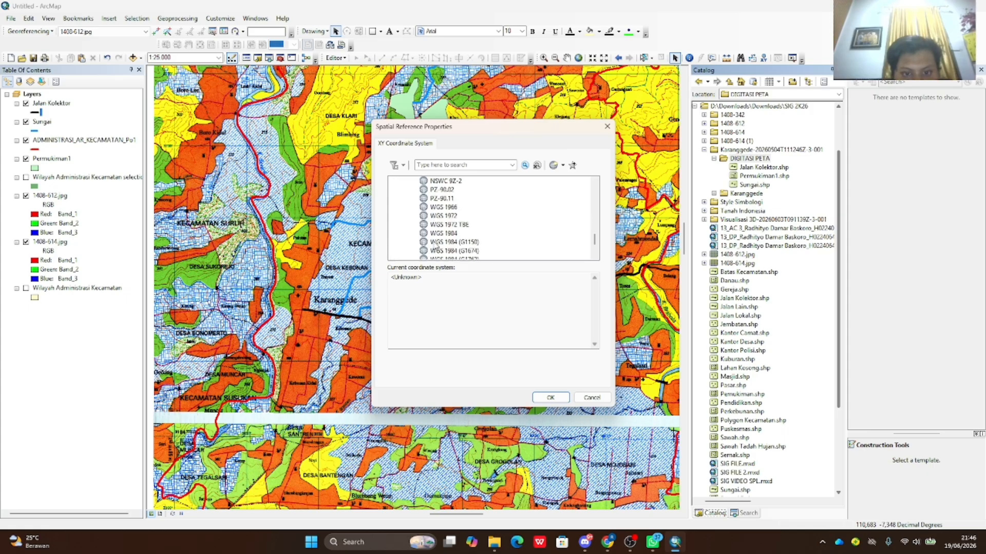
click(447, 208)
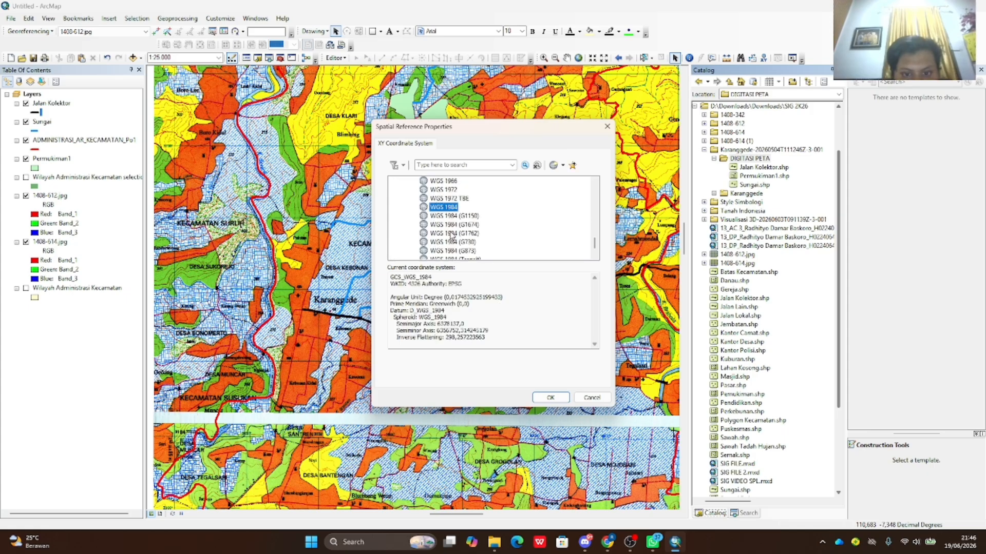
click(550, 398)
click(529, 361)
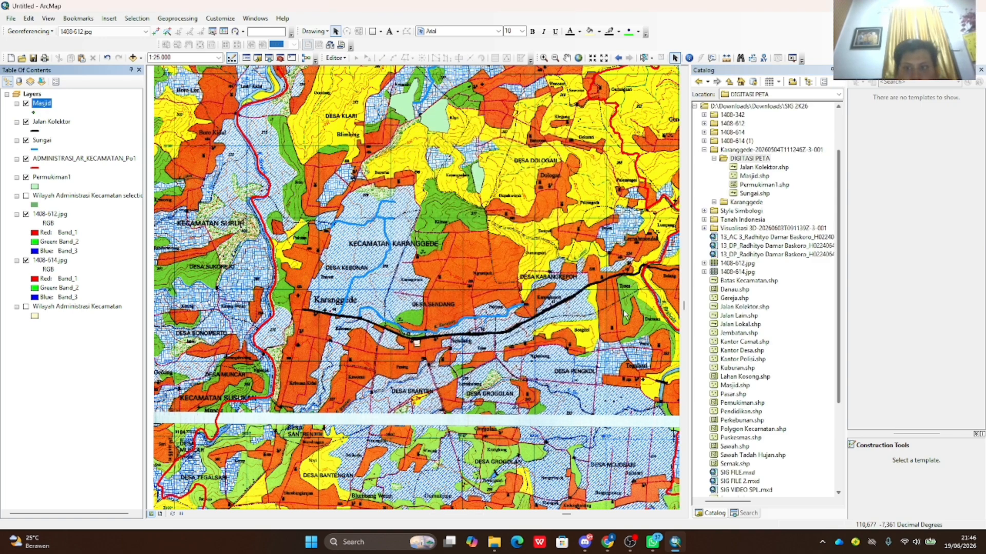
- Add Style Peta Desa.style from the Style Simbologi folder to the Masjid layer's style references
click(34, 113)
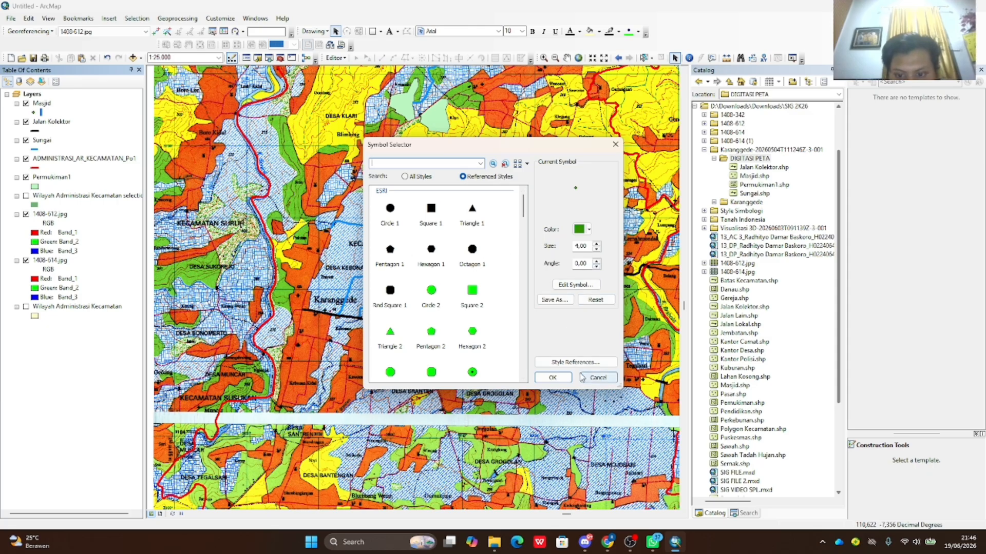
click(576, 362)
scroll(516, 264, down, 10)
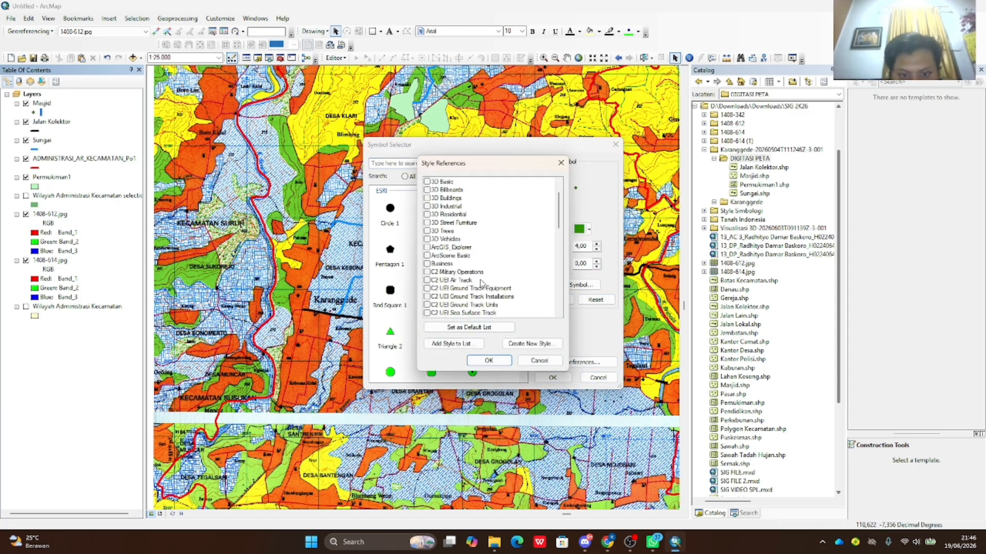
scroll(518, 262, down, 3)
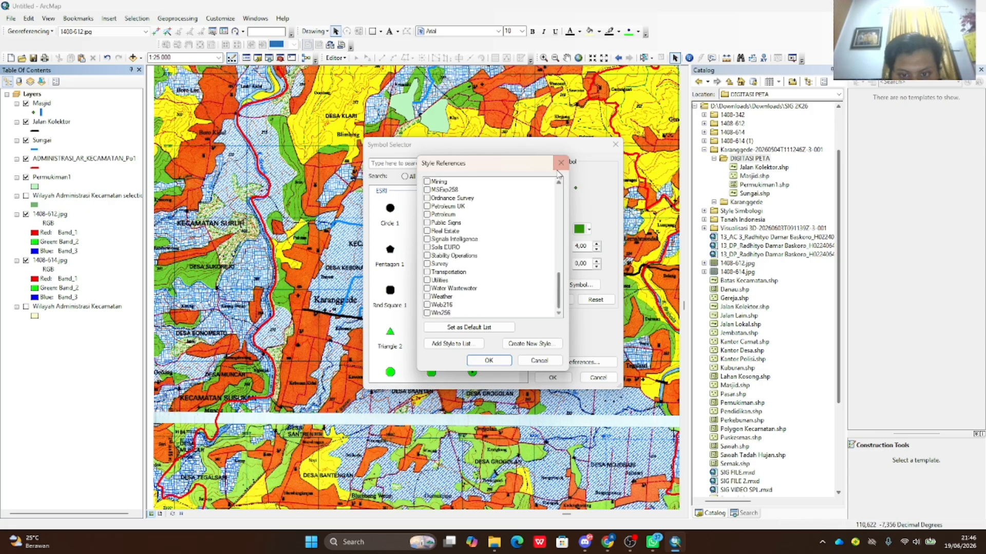
click(488, 360)
click(585, 285)
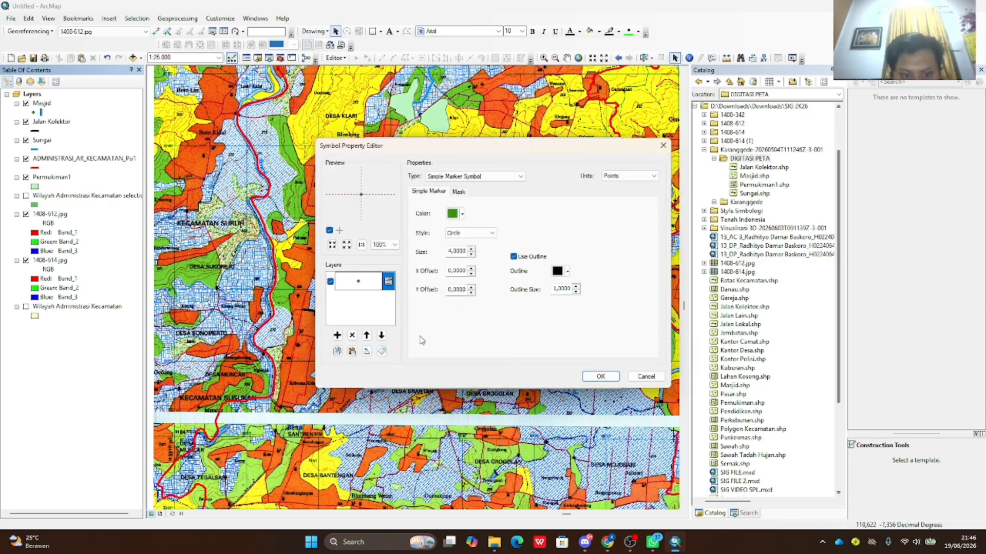
click(642, 378)
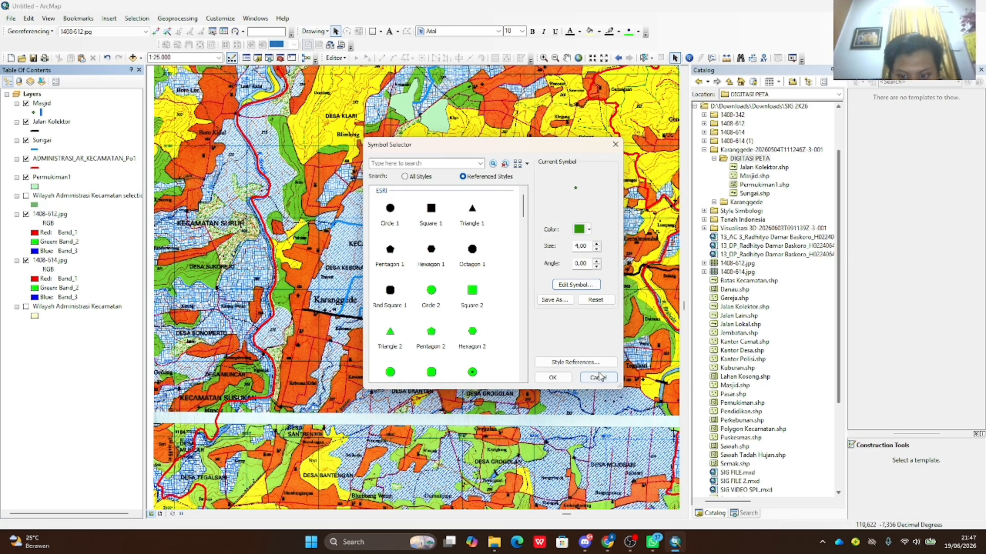
click(588, 362)
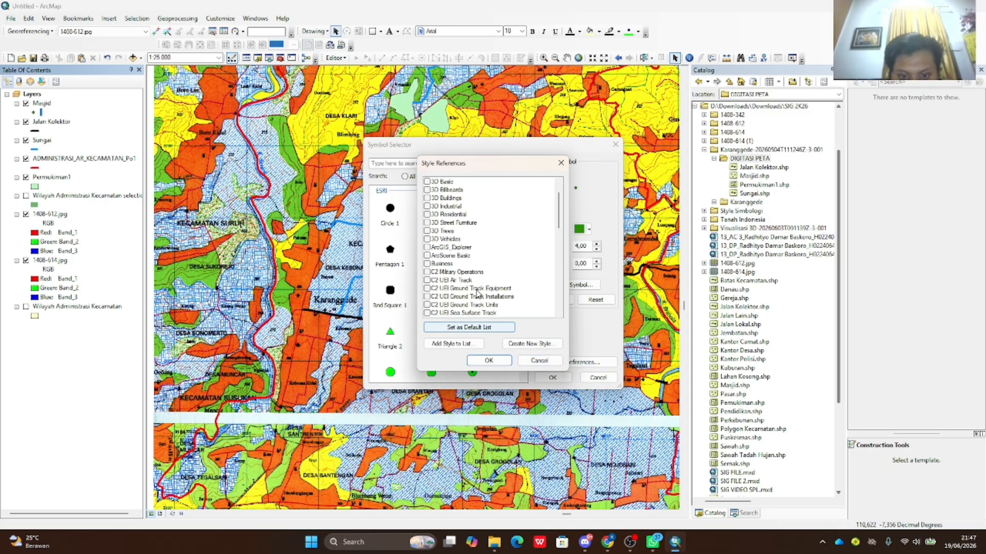
scroll(475, 308, down, 10)
click(462, 349)
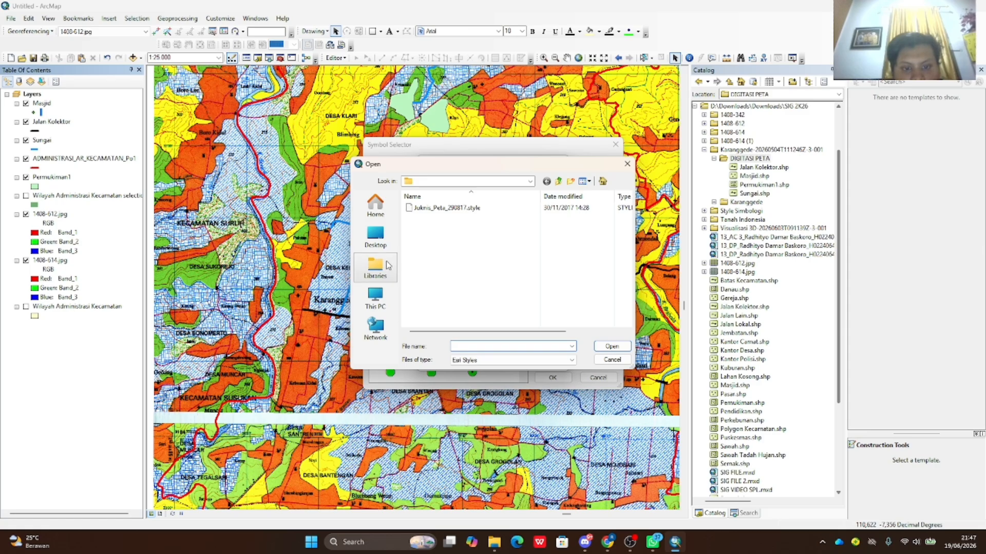
click(559, 182)
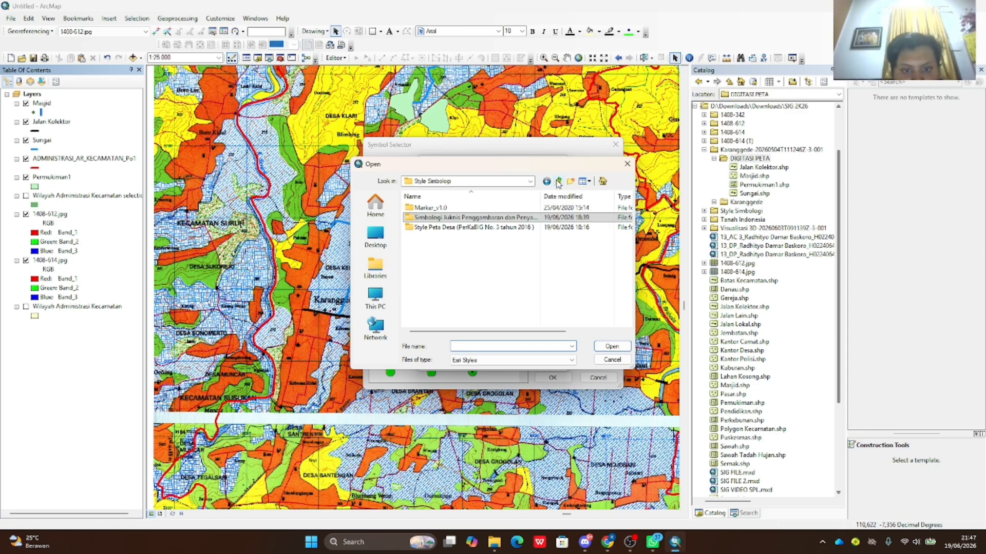
double_click(465, 227)
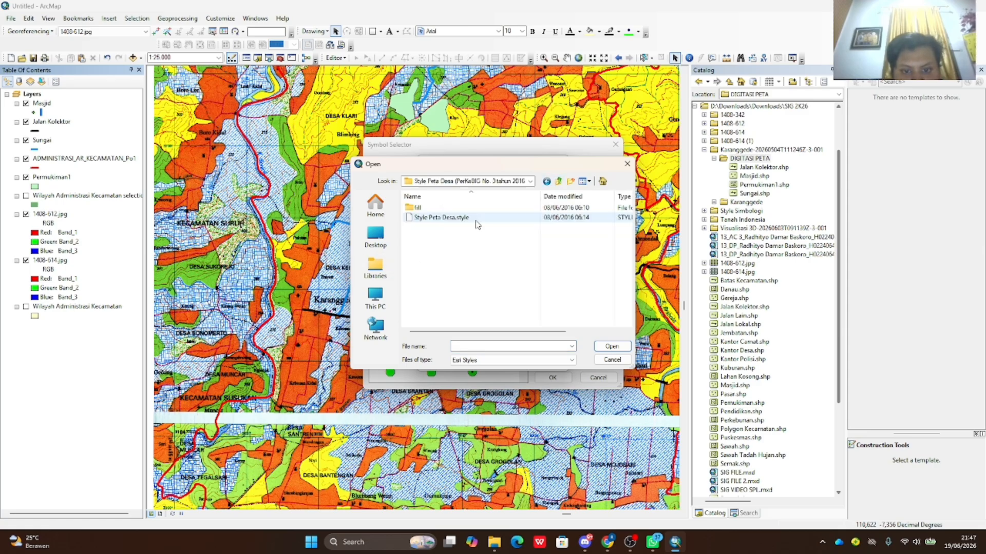
click(442, 217)
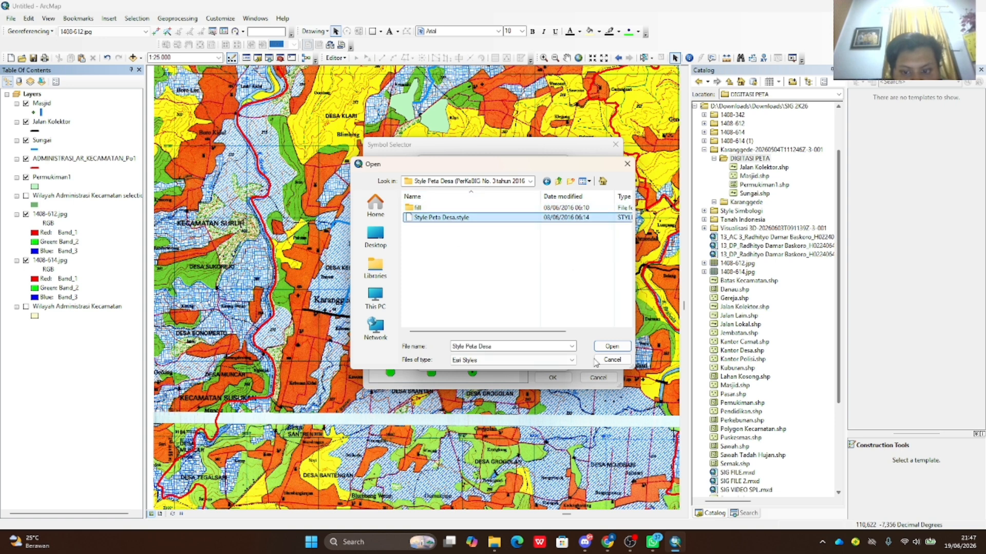
click(606, 346)
- Confirm the style references and pick the Mushola symbol from the loaded village-map symbols
scroll(474, 276, down, 15)
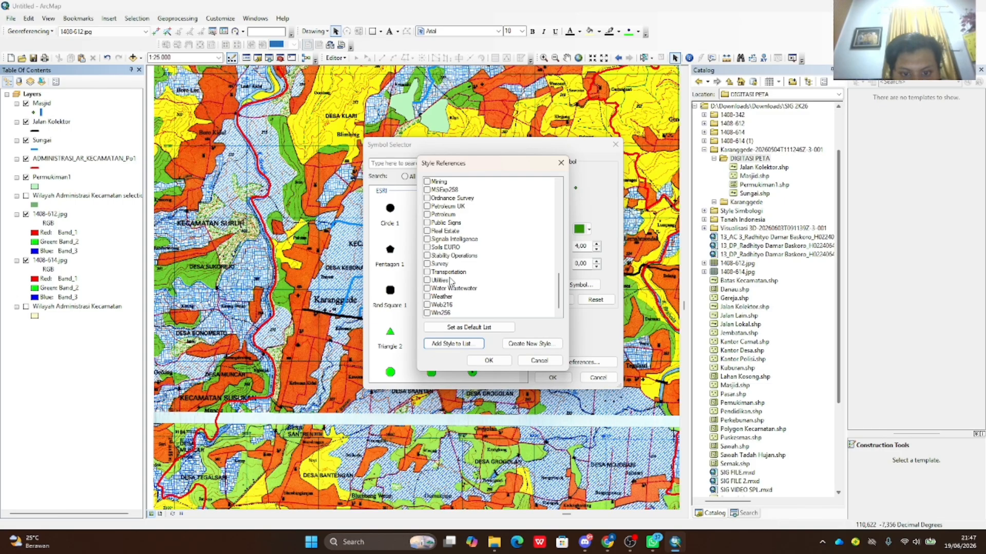
scroll(467, 283, up, 2)
drag(561, 278, 548, 195)
scroll(547, 203, down, 8)
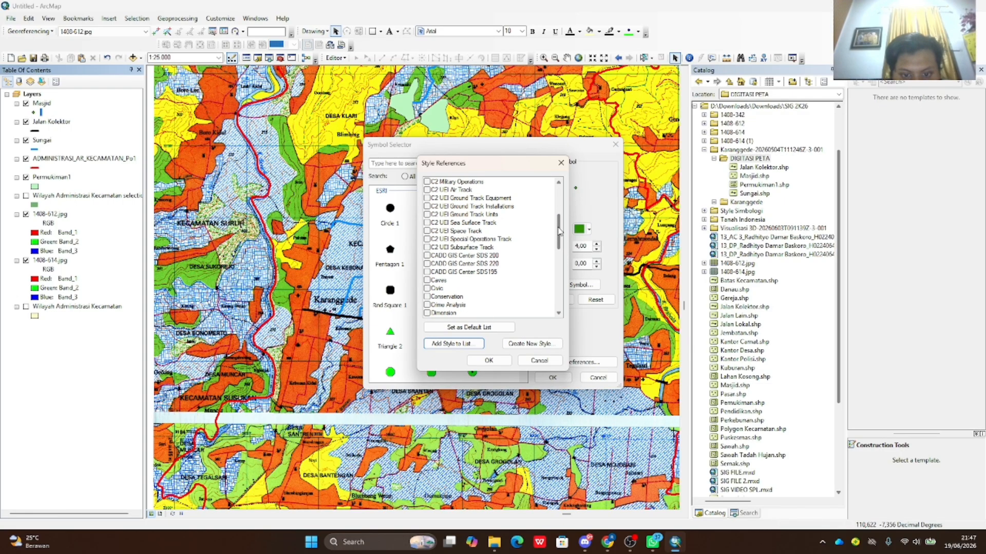
click(508, 358)
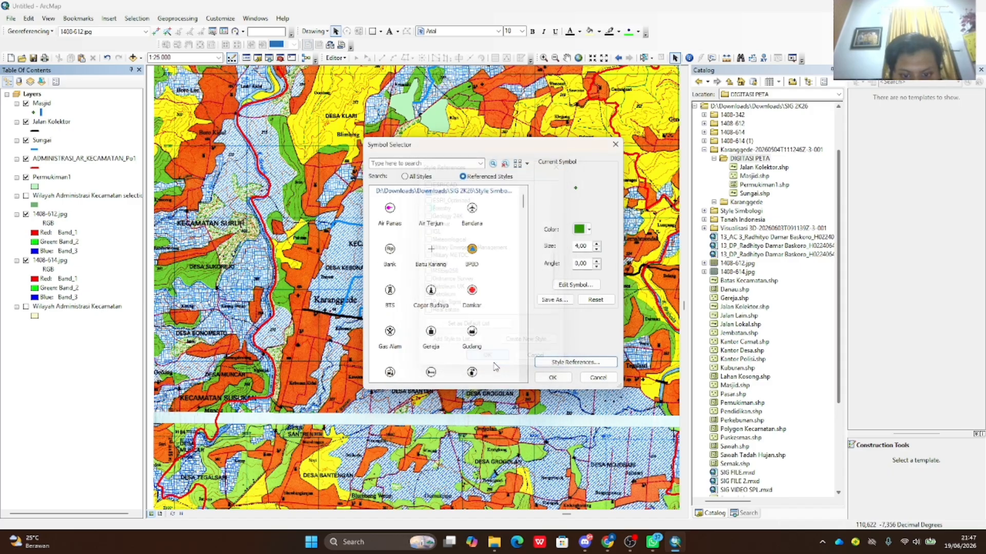
scroll(464, 315, down, 3)
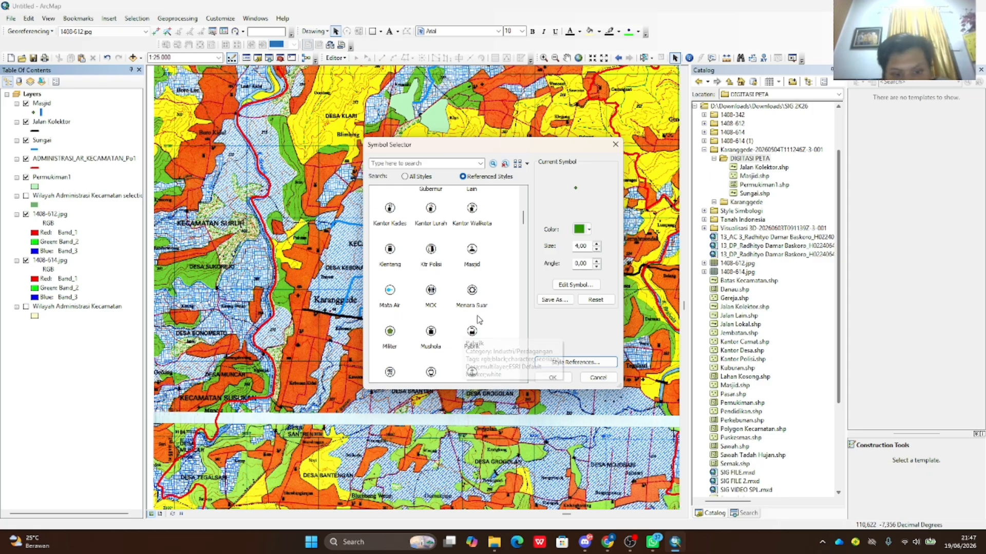
scroll(463, 313, down, 1)
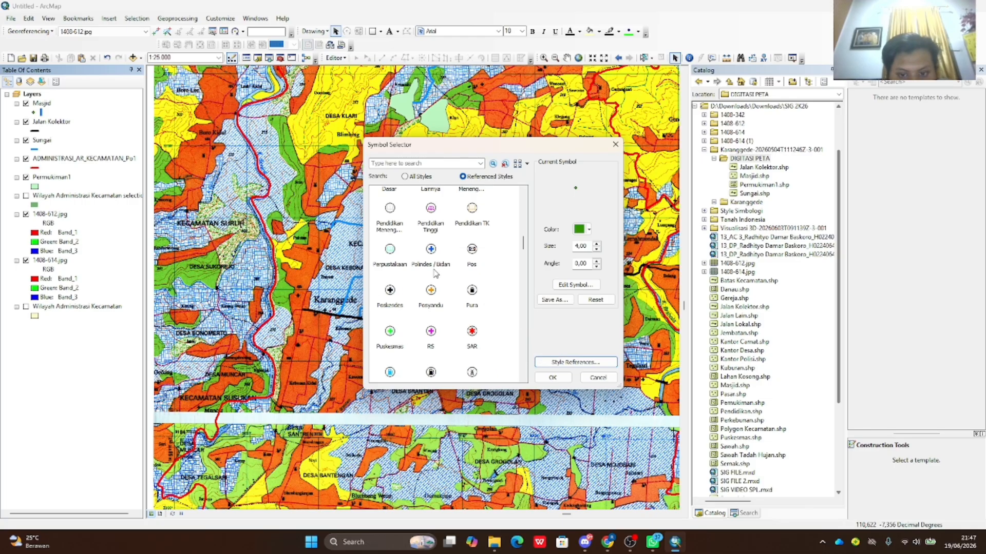
drag(523, 222, 521, 247)
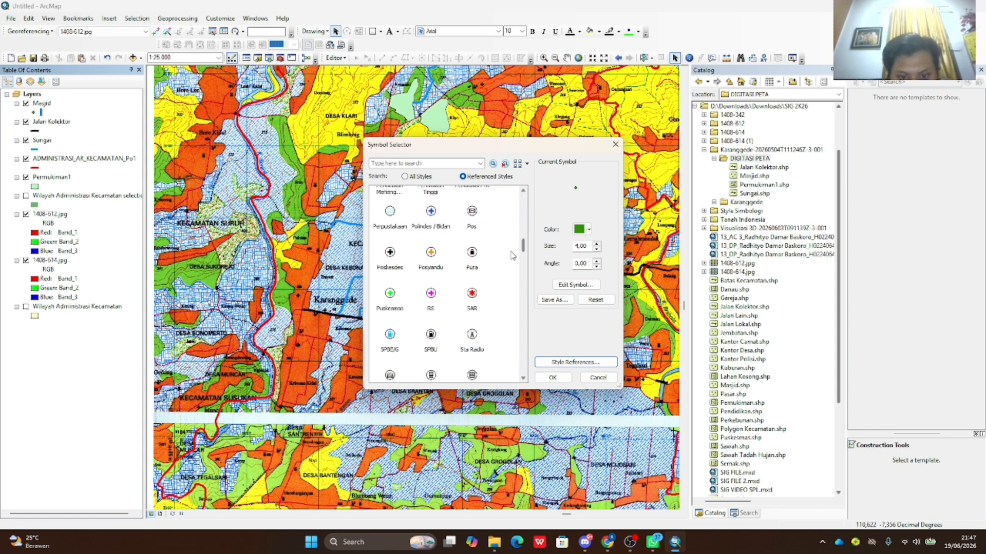
scroll(506, 263, down, 8)
scroll(505, 263, up, 14)
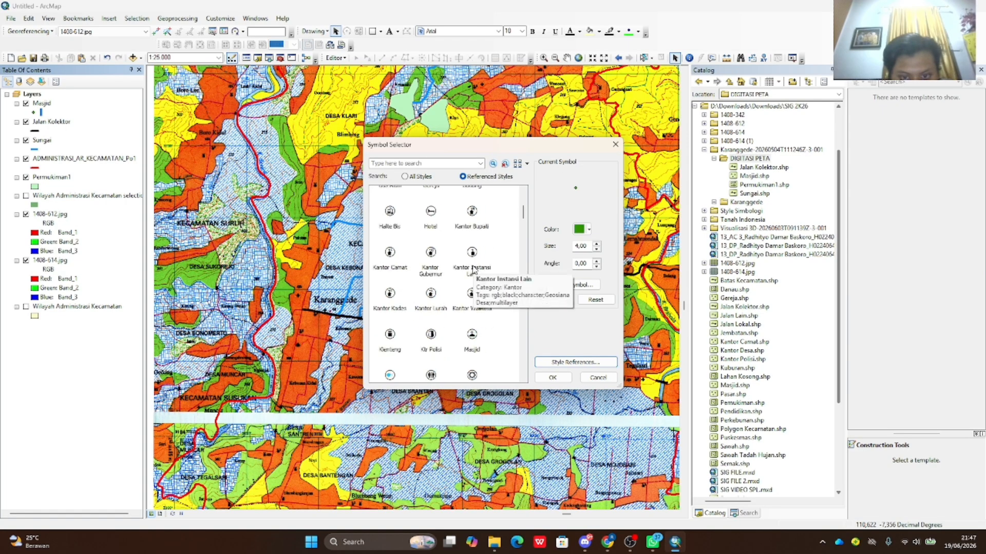
scroll(473, 270, up, 3)
scroll(474, 270, down, 2)
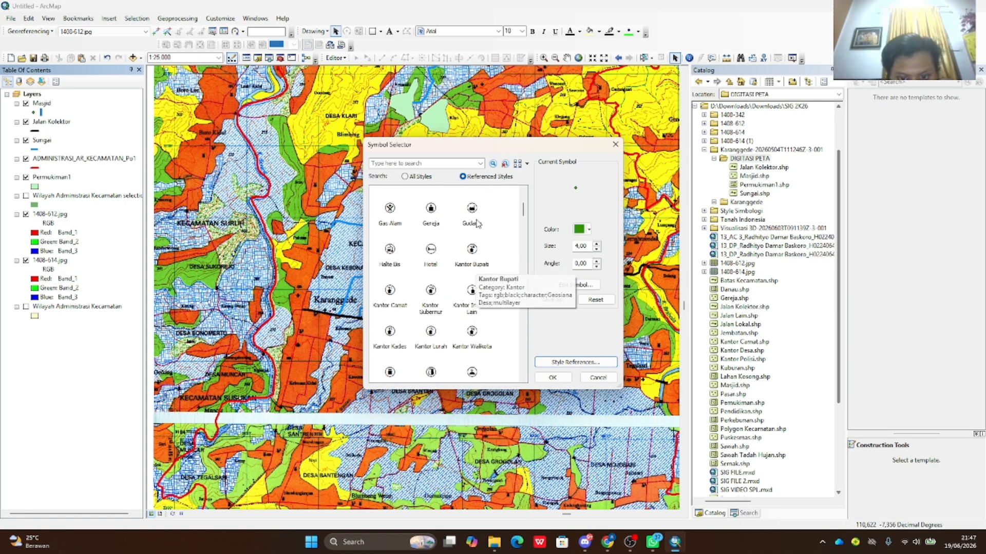
scroll(469, 270, up, 1)
scroll(468, 271, down, 1)
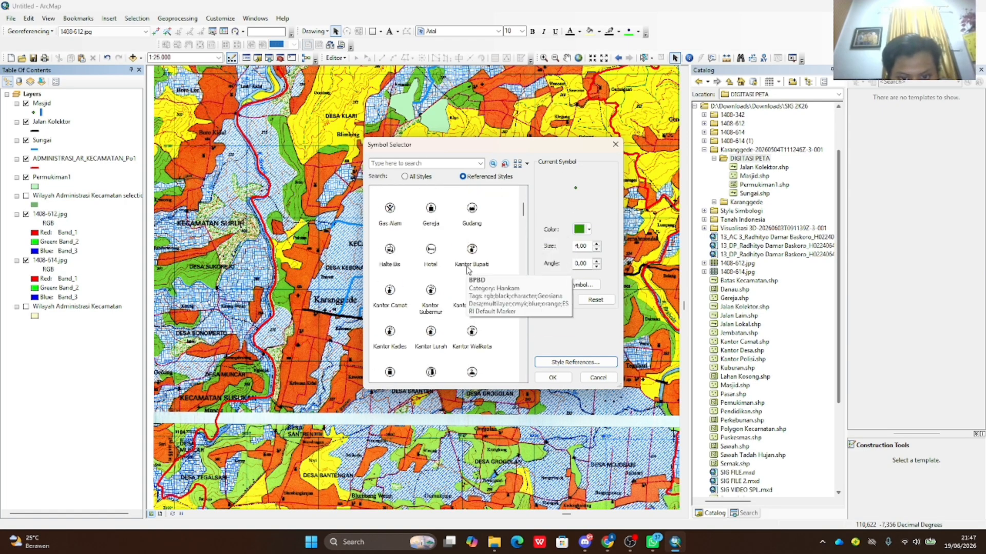
scroll(468, 271, up, 2)
scroll(462, 280, down, 2)
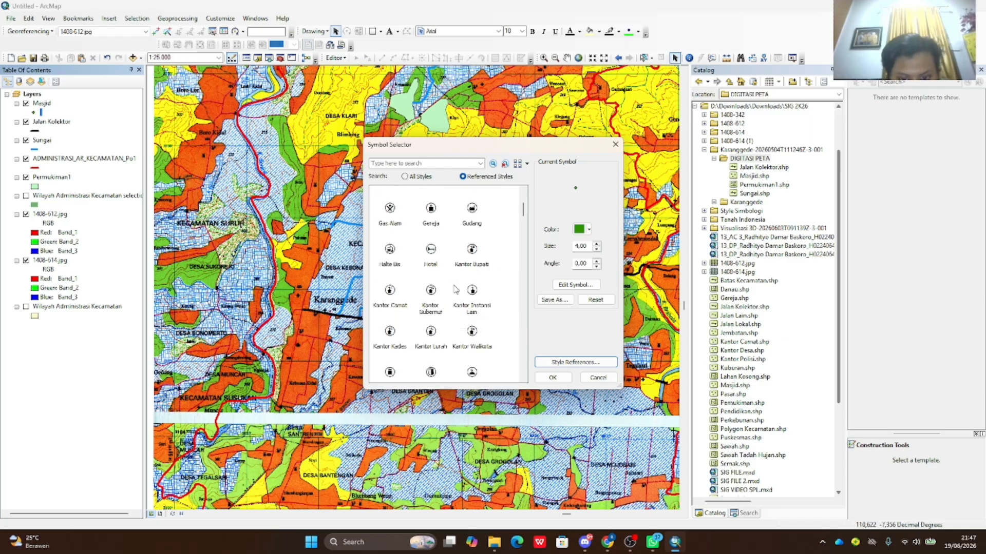
scroll(455, 295, down, 3)
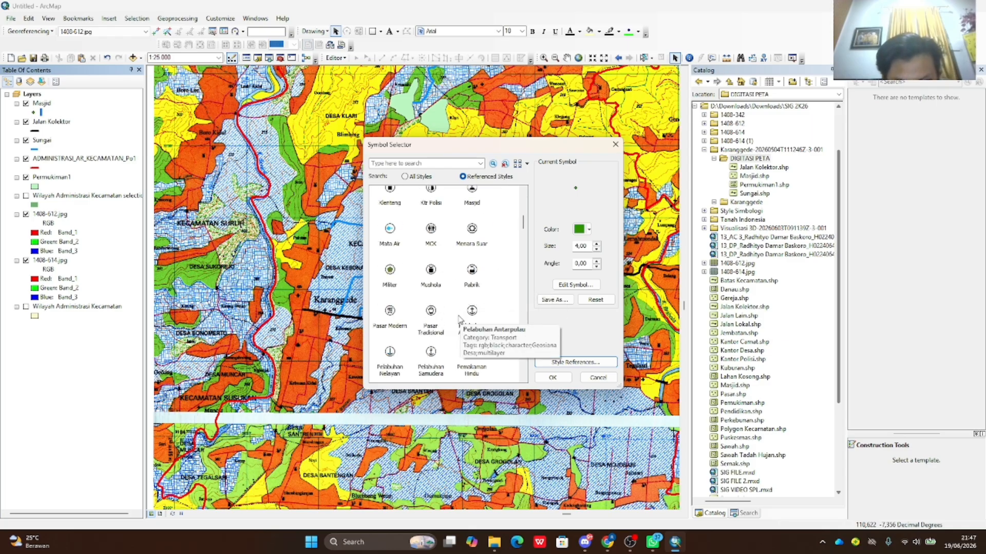
click(431, 272)
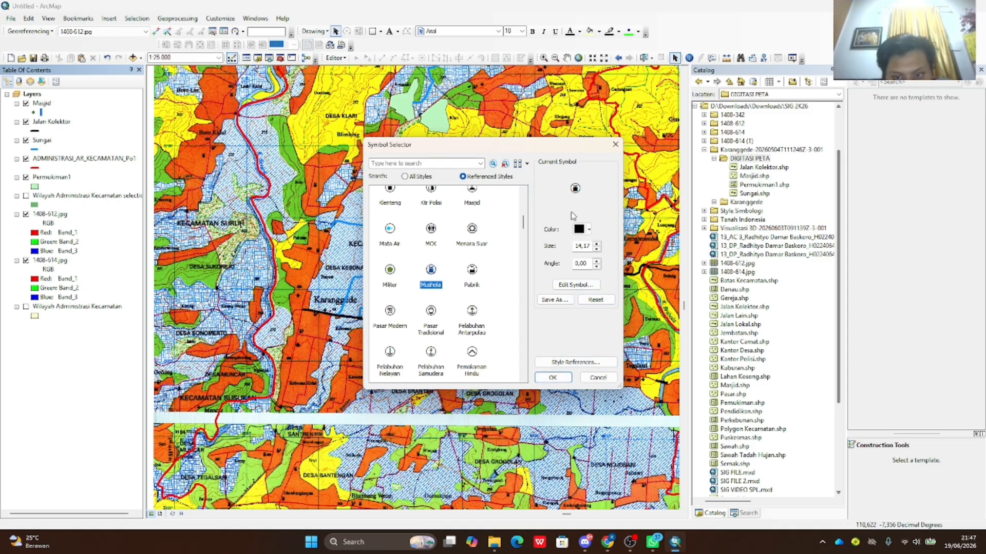
- Apply the black Mushola marker to the Masjid layer and begin an edit session
click(575, 284)
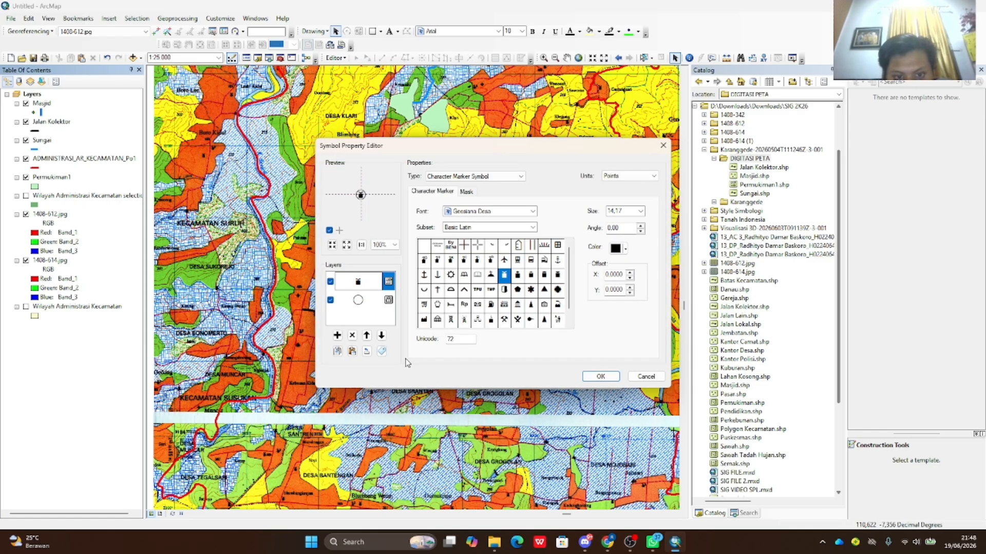
click(330, 300)
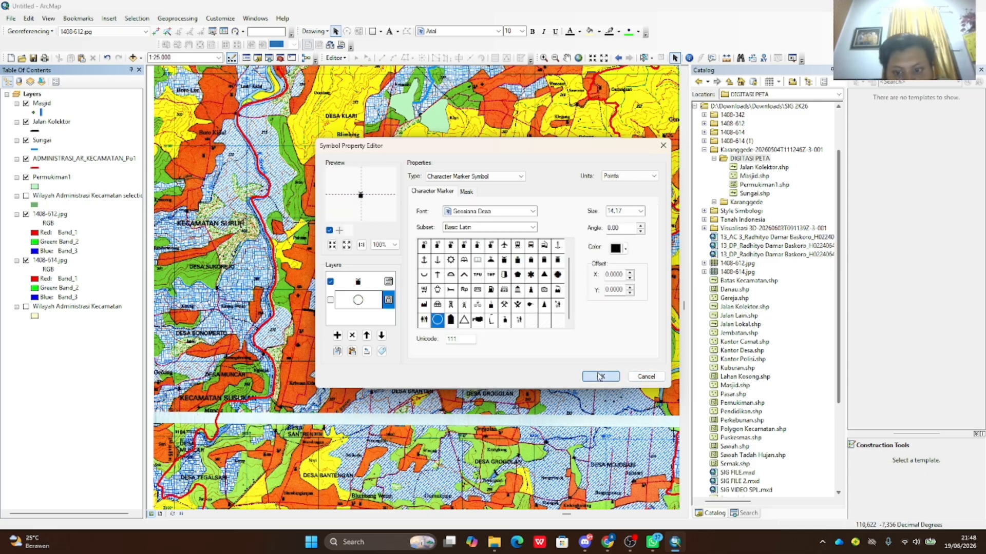
click(629, 379)
click(553, 378)
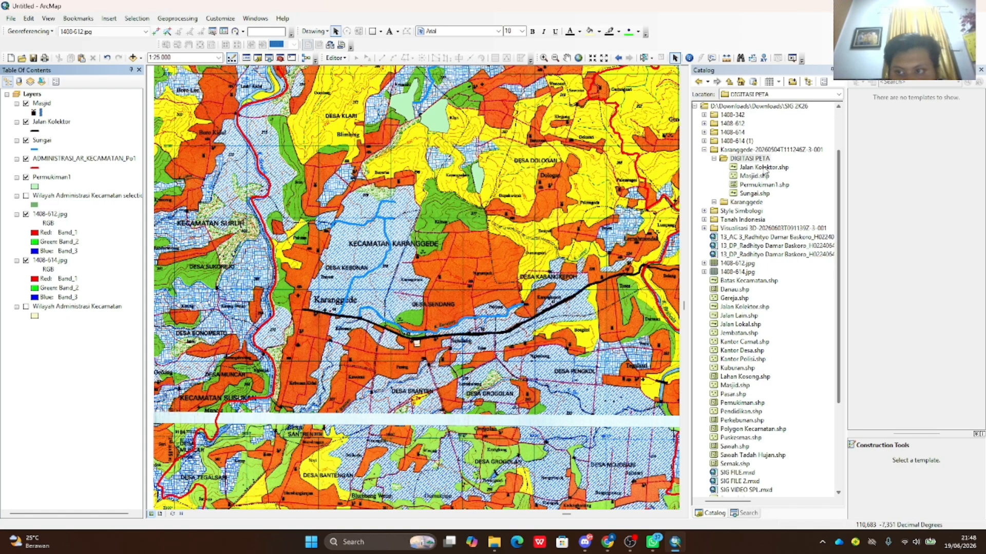
click(333, 58)
click(350, 68)
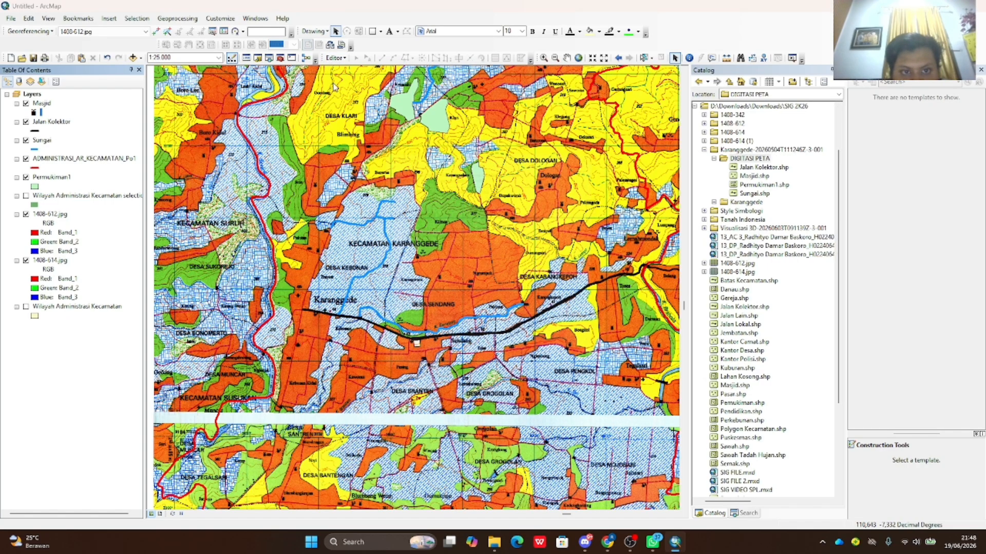
- Start editing the Masjid layer with its template and bring the Desa Klari area into view
click(409, 200)
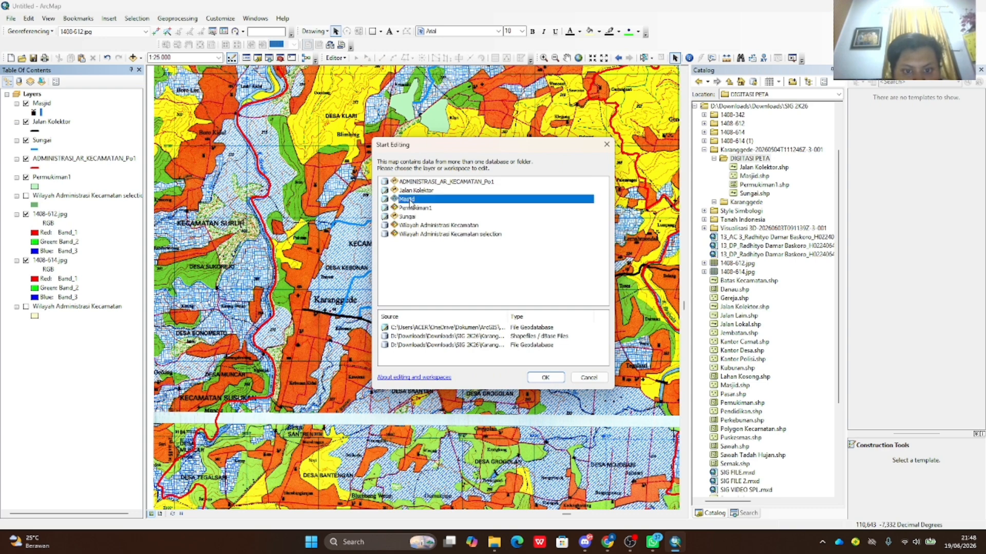
click(545, 378)
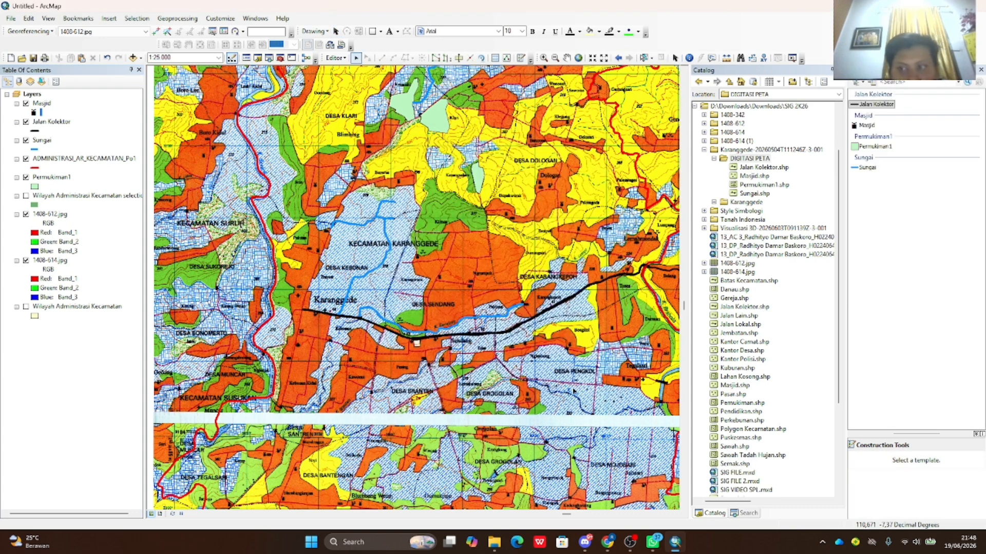
click(879, 125)
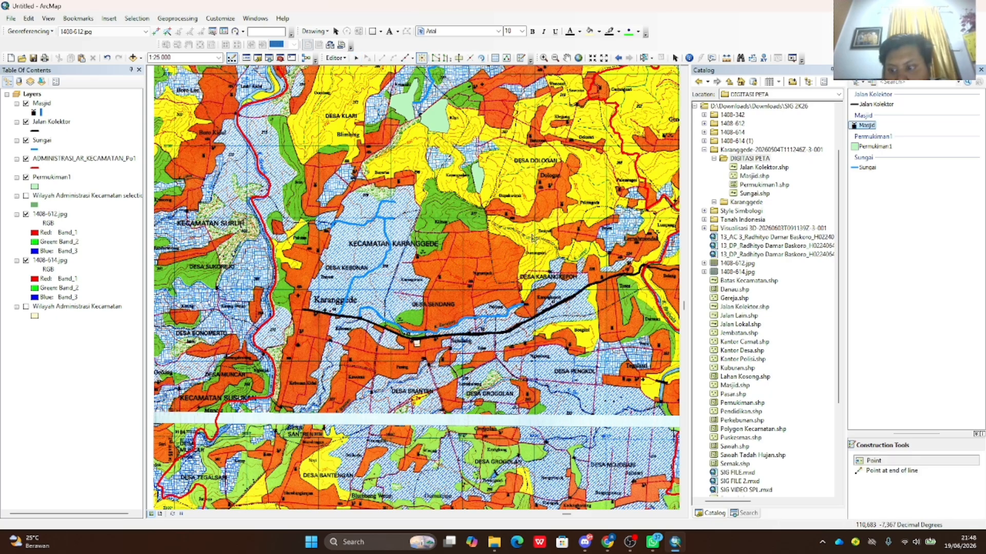
scroll(453, 210, up, 3)
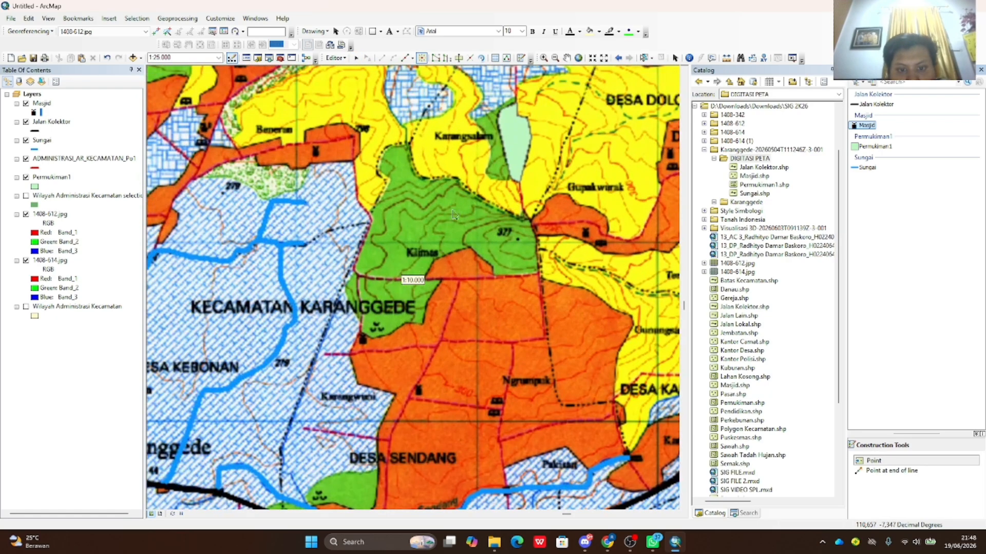
scroll(424, 441, up, 1)
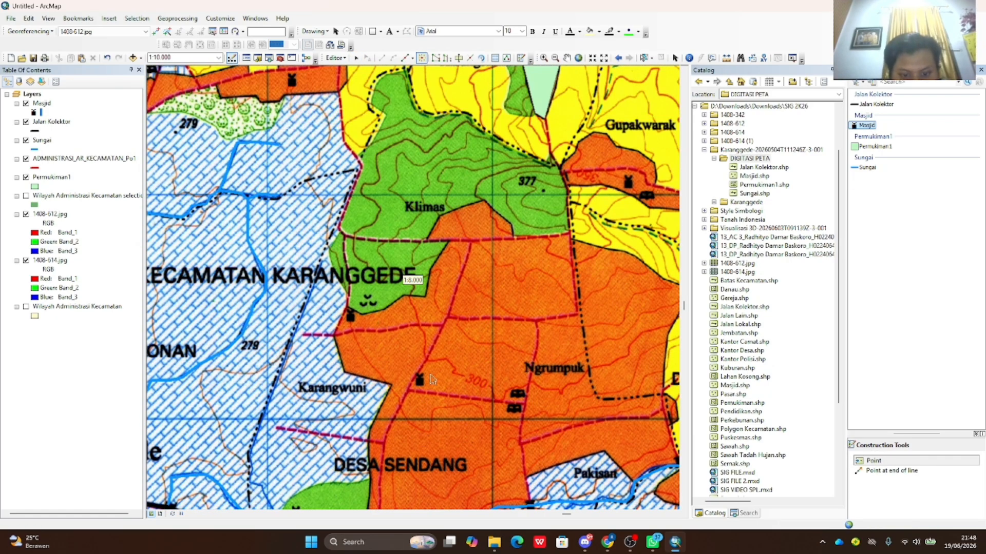
scroll(419, 383, up, 2)
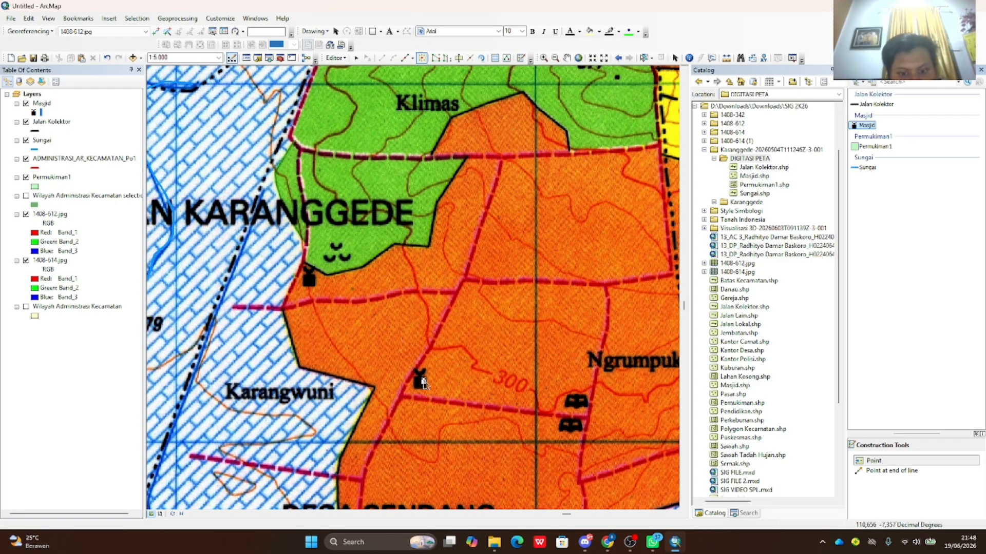
click(420, 383)
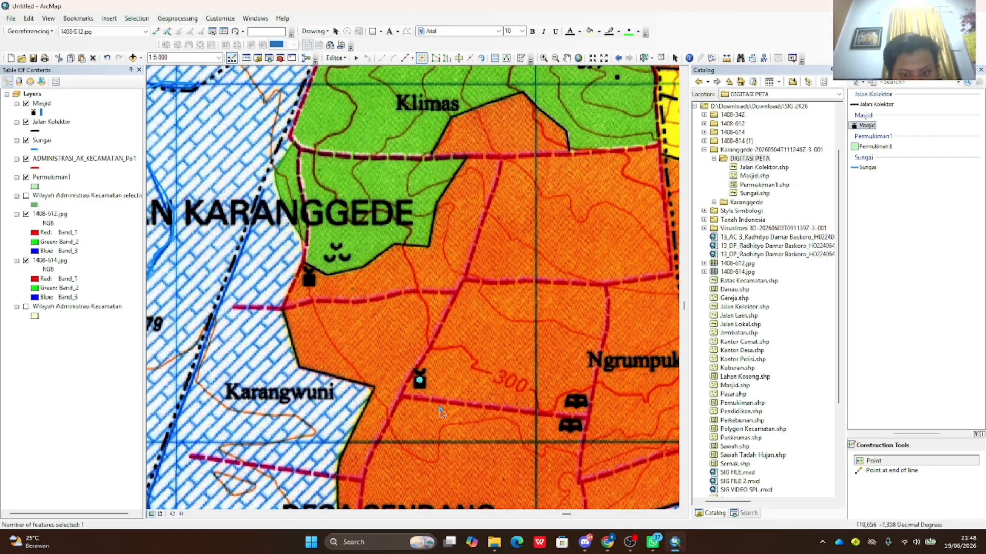
scroll(359, 291, down, 2)
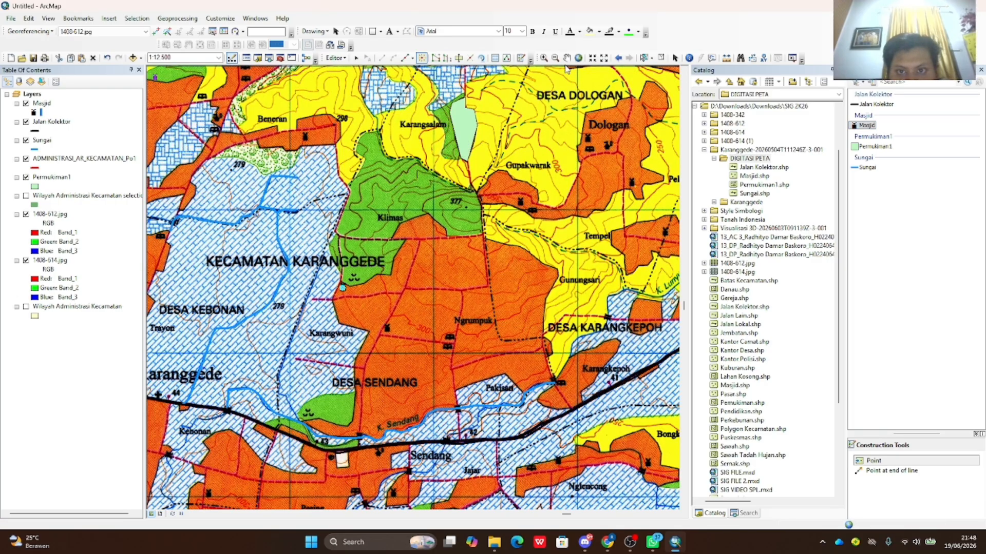
click(566, 57)
drag(325, 136, 334, 275)
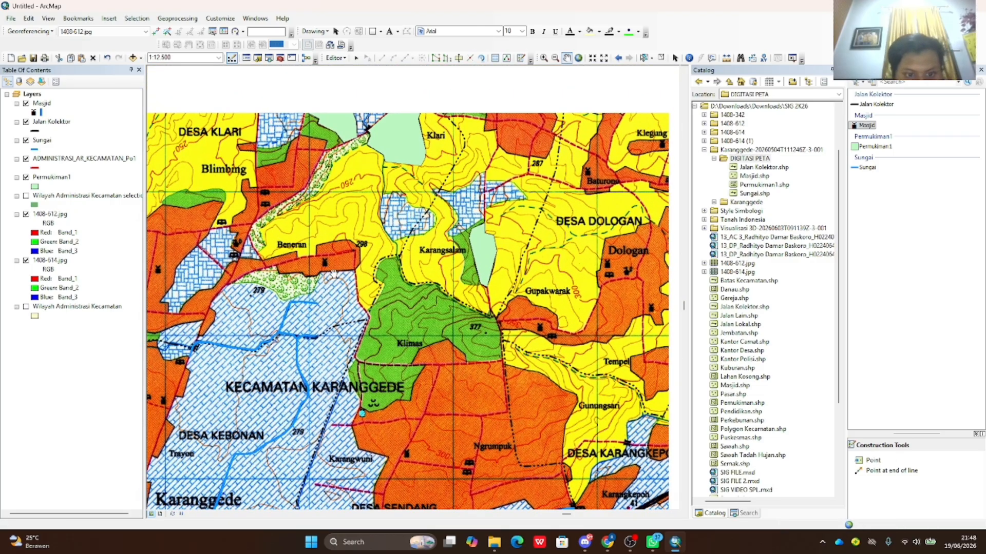
scroll(398, 272, up, 1)
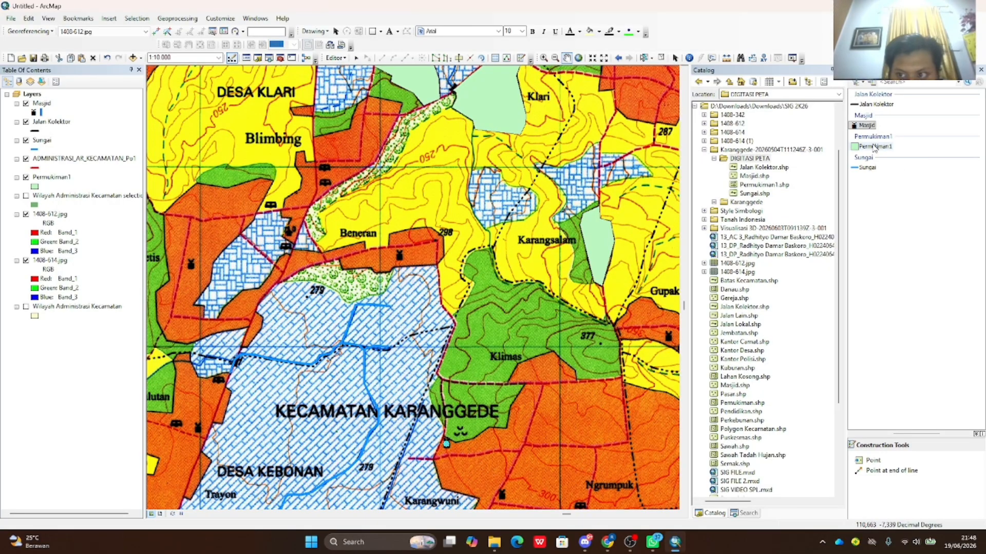
- Place two Masjid points on the scanned mosque symbols and save the edits
click(872, 461)
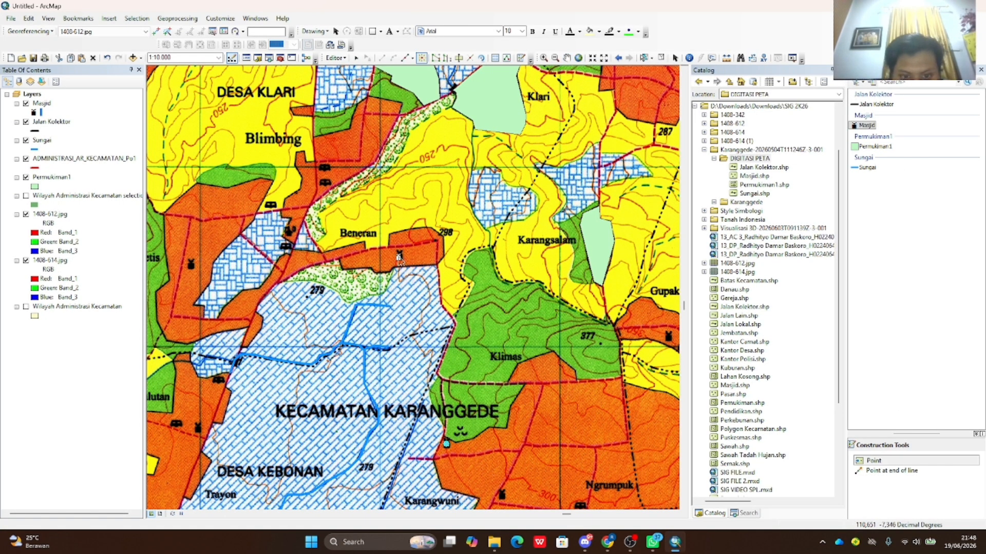
click(400, 255)
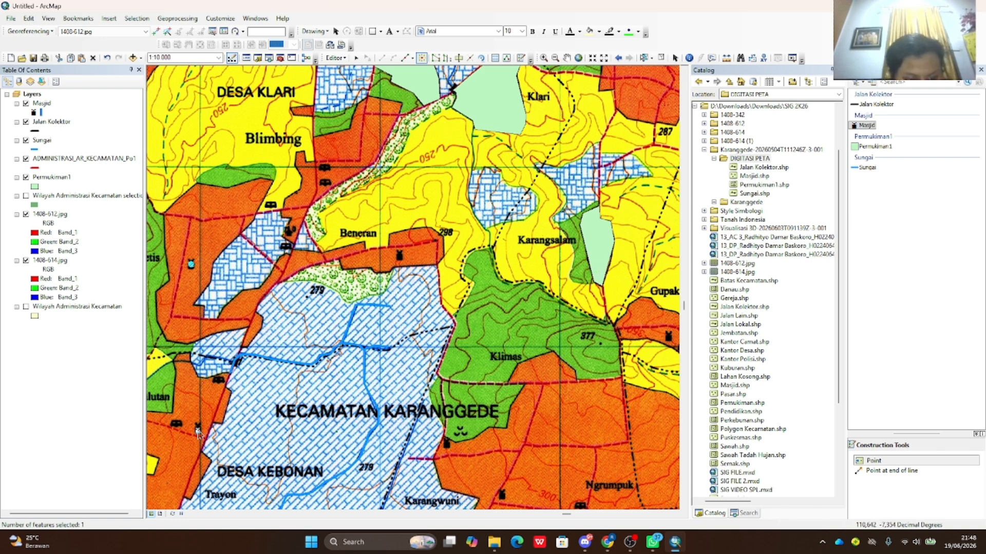
click(197, 430)
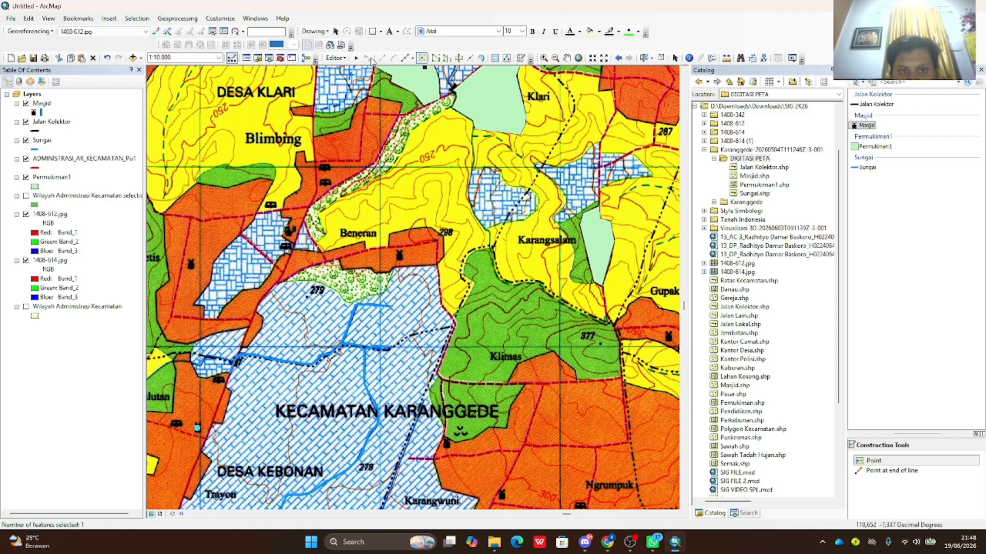
click(335, 57)
click(354, 93)
- Stop editing, then hide 1408-612.jpg and toggle 1408-614.jpg off and on to inspect the vectors
click(335, 57)
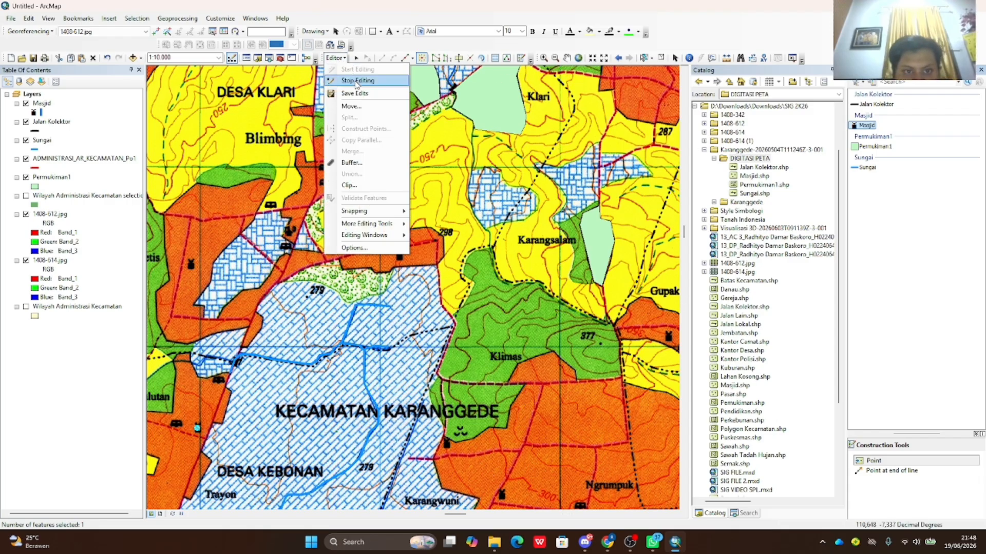
click(357, 81)
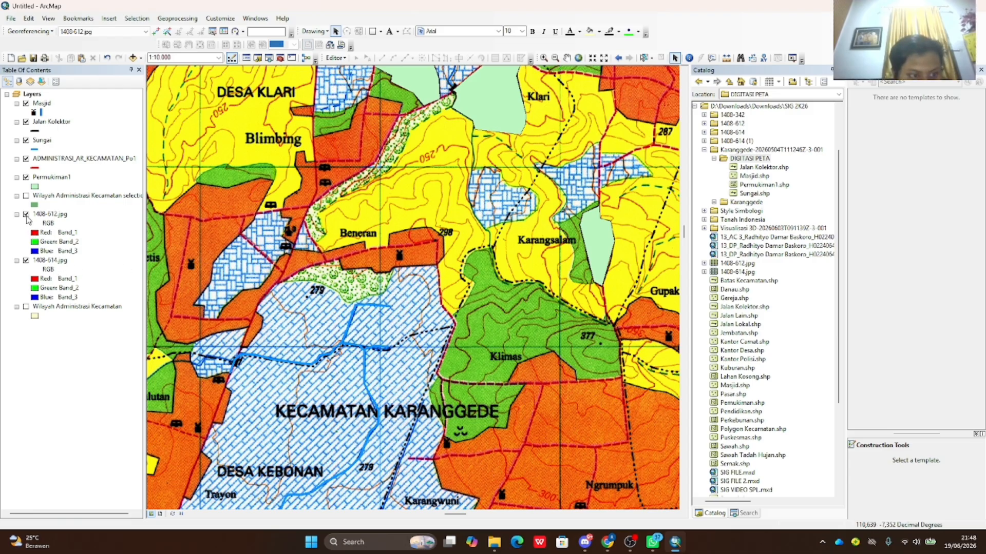
click(27, 215)
click(26, 261)
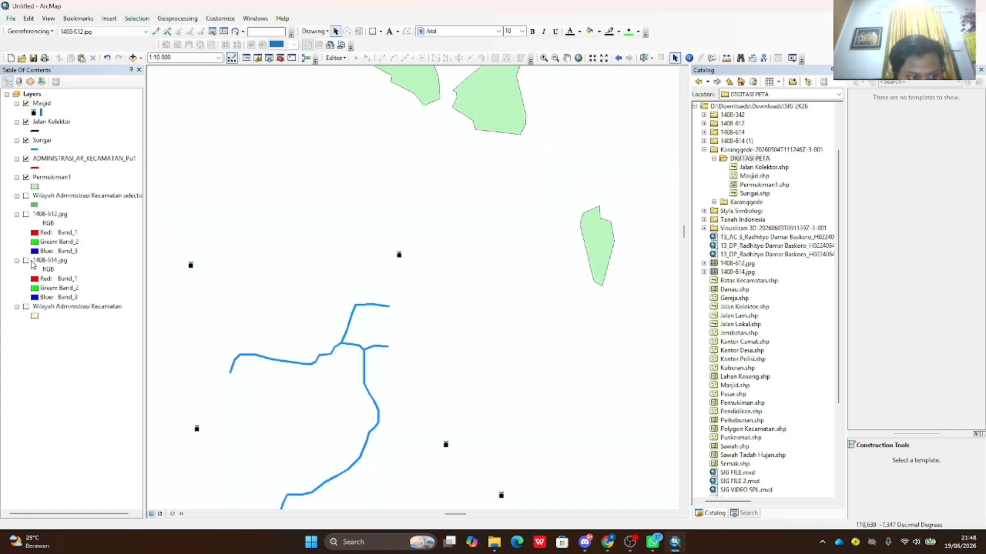
click(26, 261)
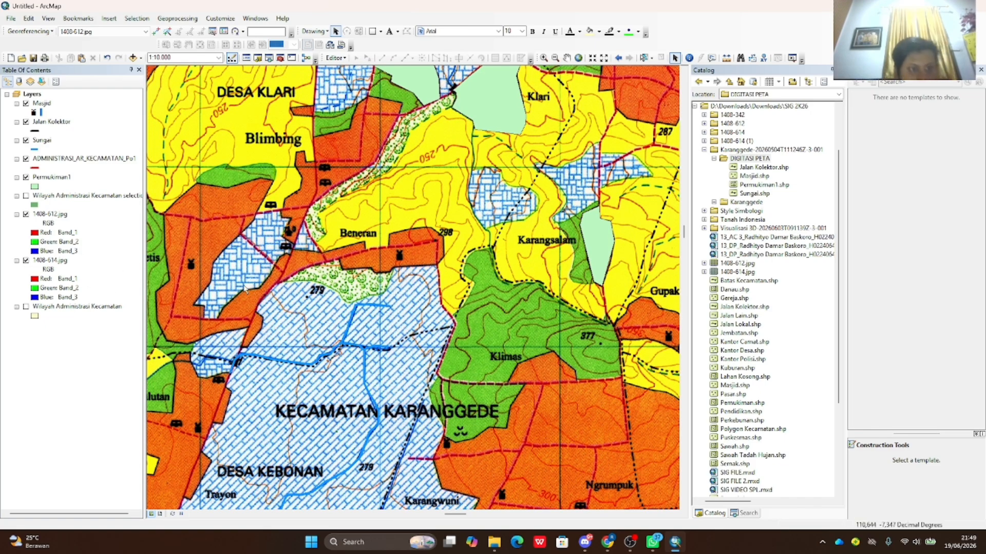
click(345, 58)
click(346, 59)
click(343, 61)
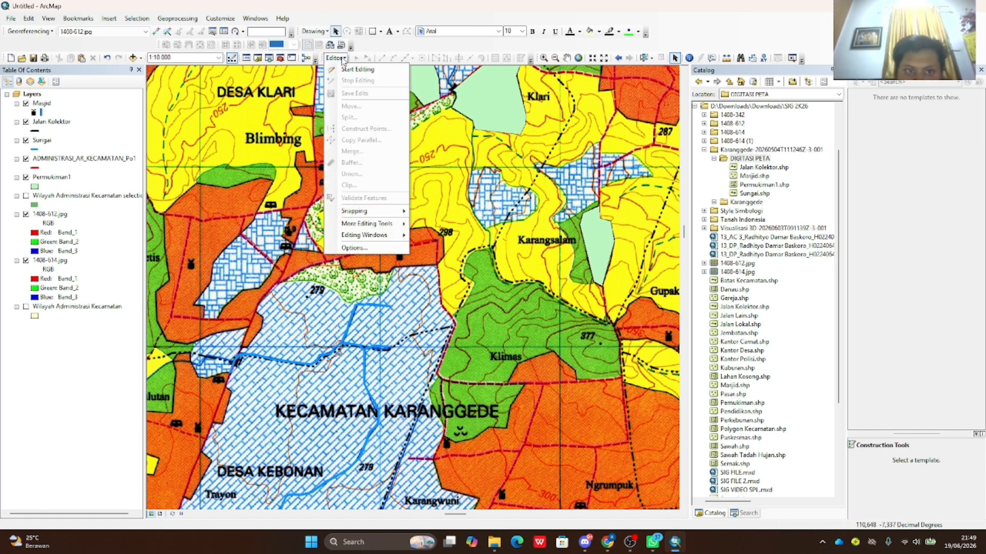
click(341, 59)
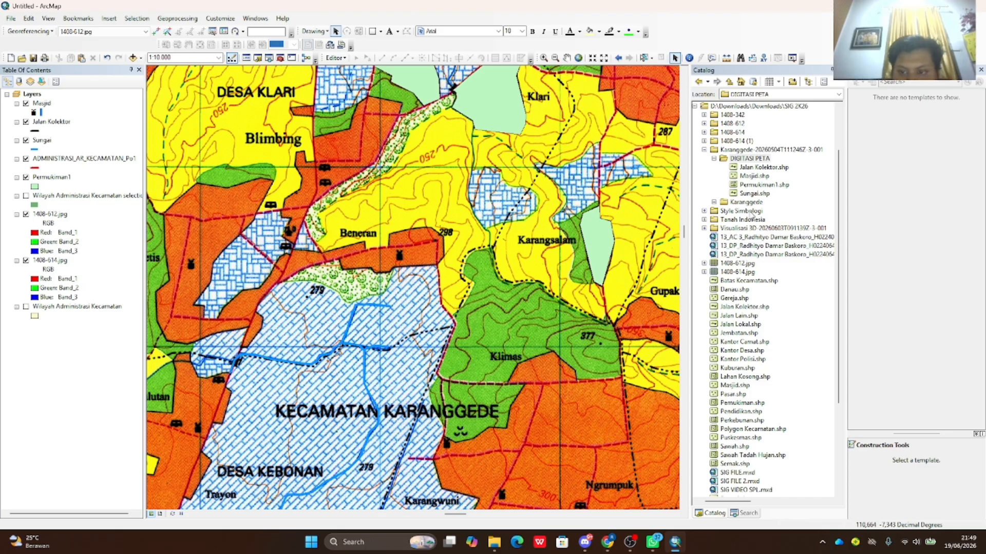
- Create the Pendidikan point shapefile in DIGITASI PETA using the GCS WGS 1984 coordinate system
right_click(739, 160)
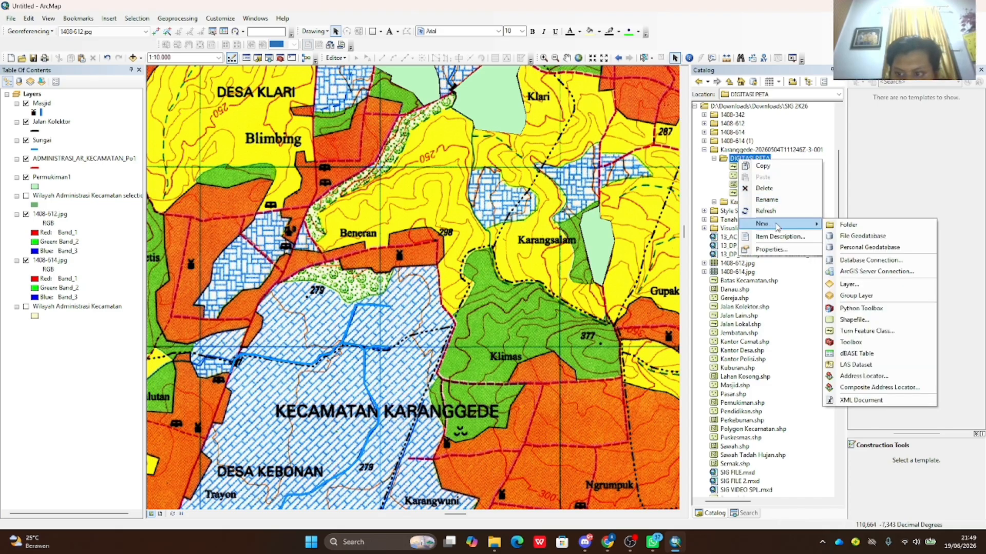
click(854, 321)
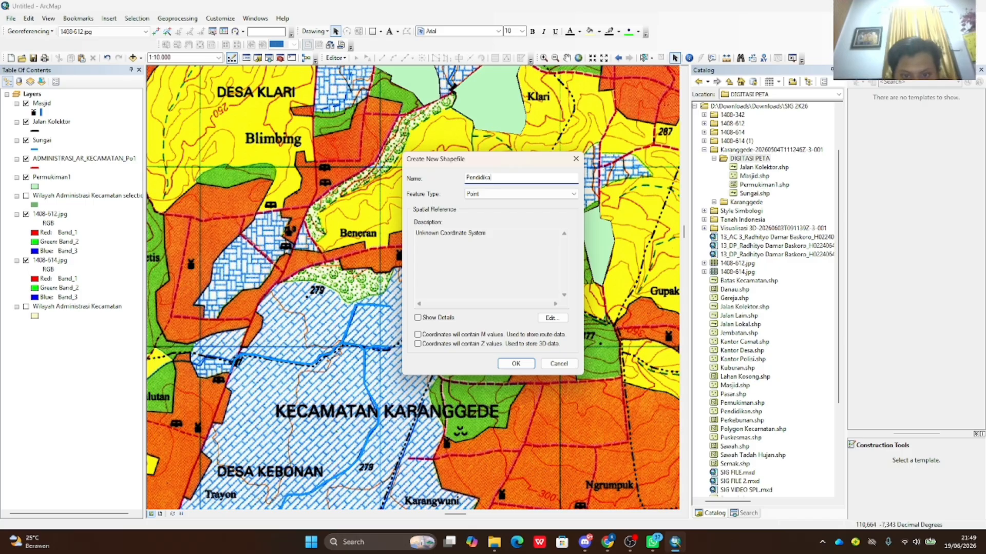
text(Pendidikan)
click(551, 318)
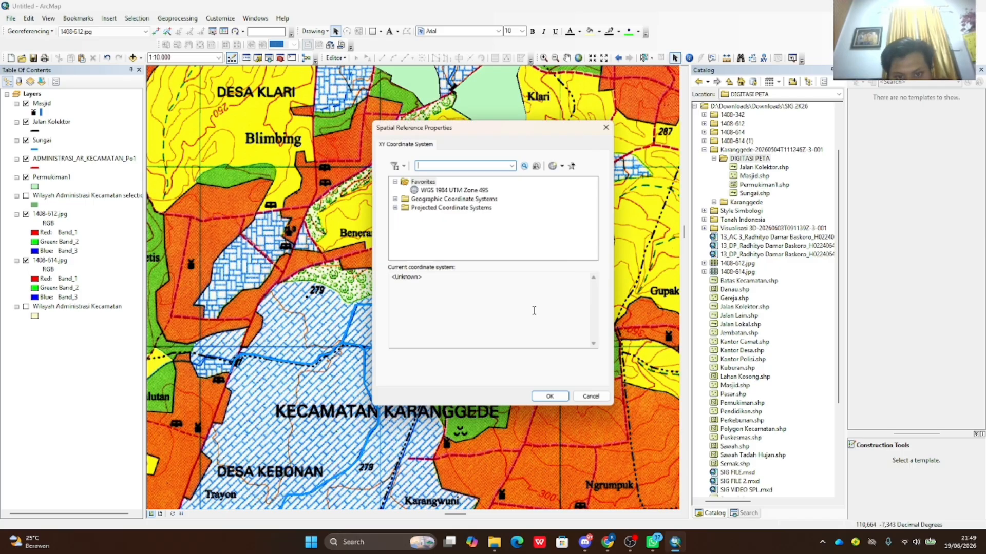
click(395, 199)
scroll(405, 231, down, 3)
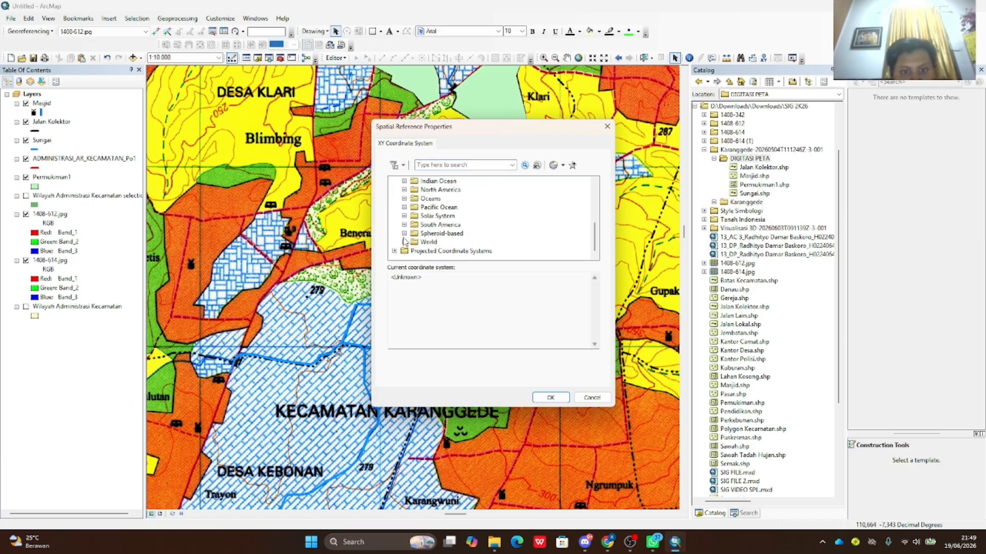
click(404, 242)
scroll(421, 242, down, 10)
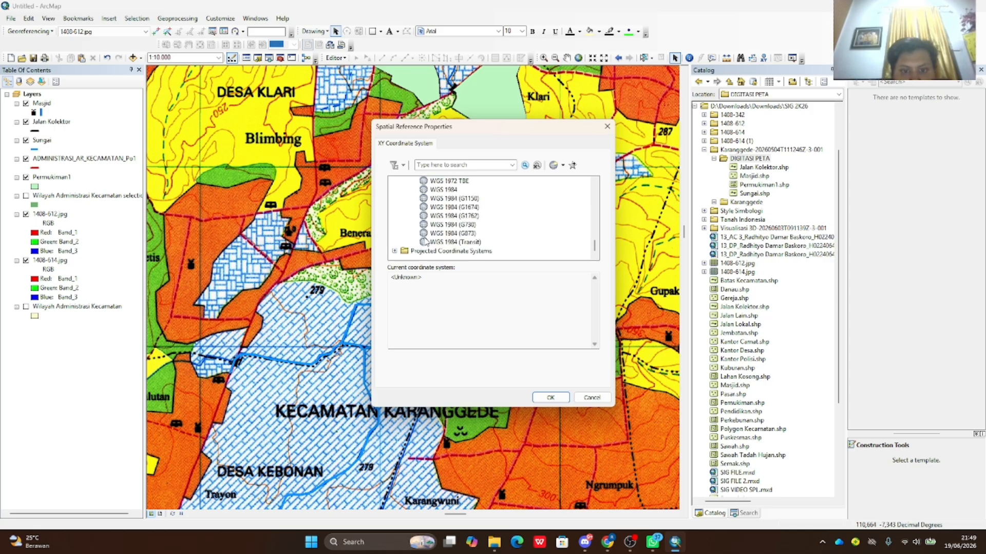
click(443, 190)
click(565, 397)
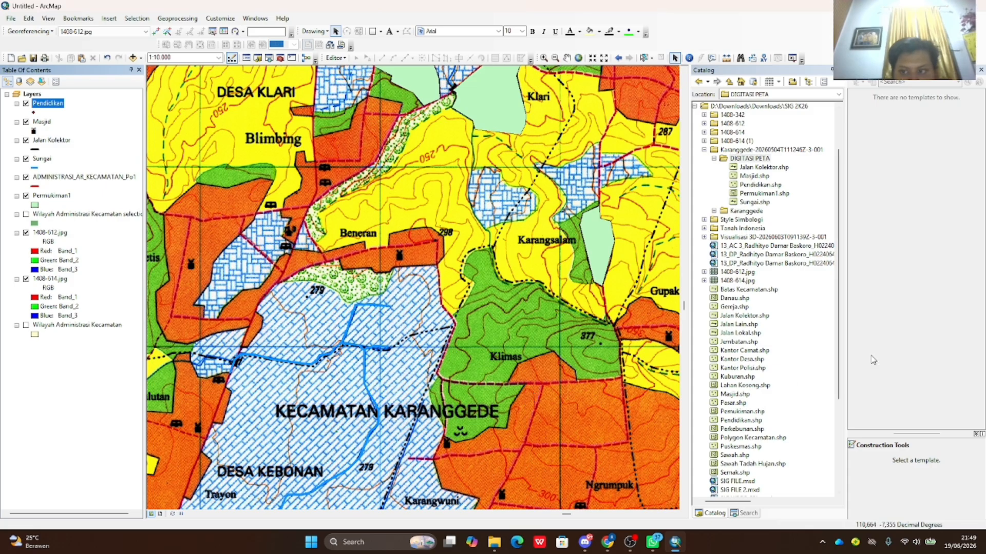
- Give the Pendidikan layer the Pendidikan Tinggi symbol coloured black
click(33, 113)
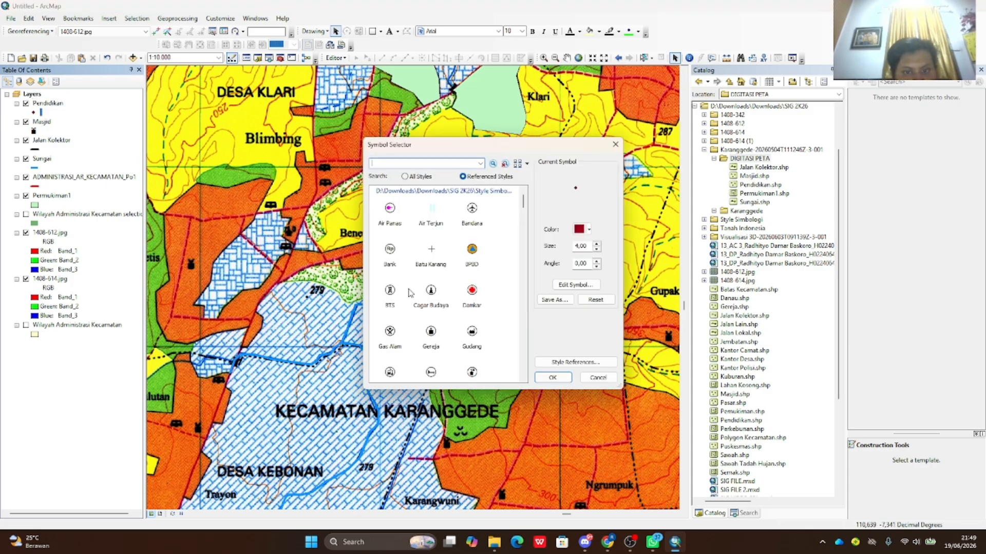
scroll(428, 259, down, 8)
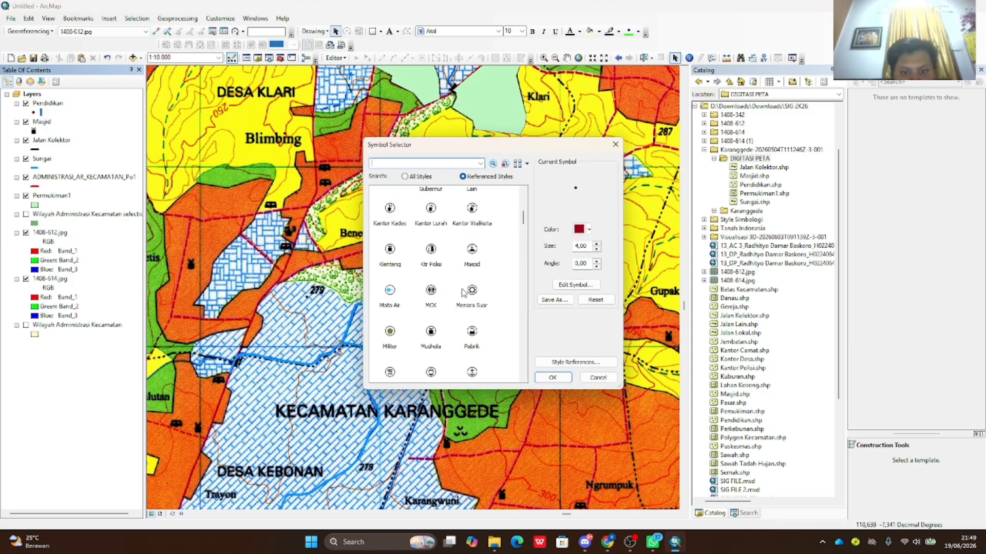
scroll(436, 267, down, 3)
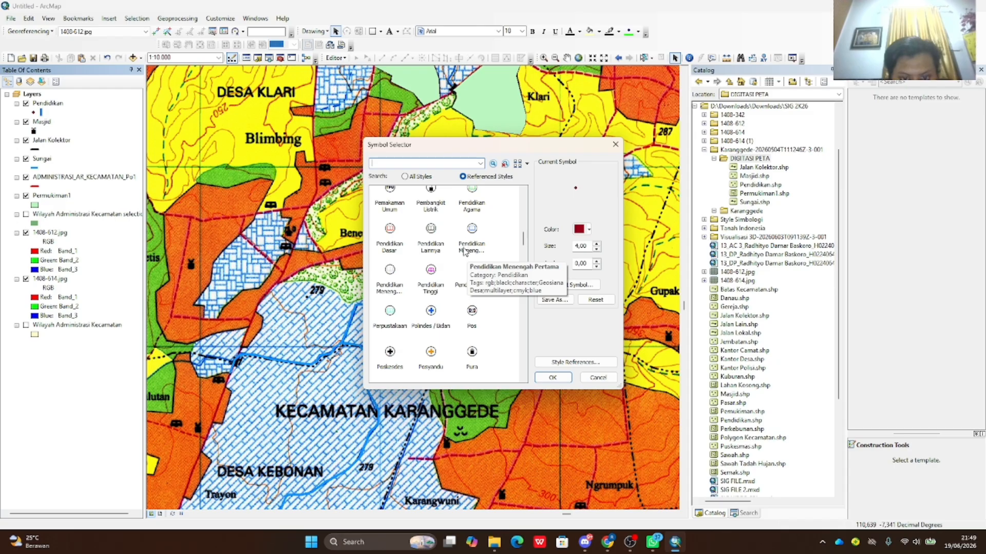
scroll(462, 257, down, 2)
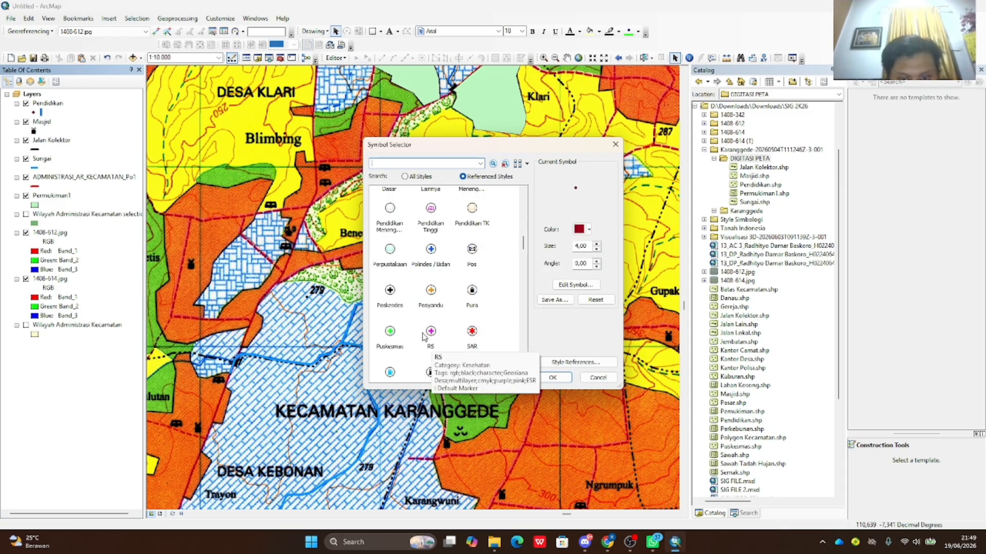
click(431, 209)
click(583, 229)
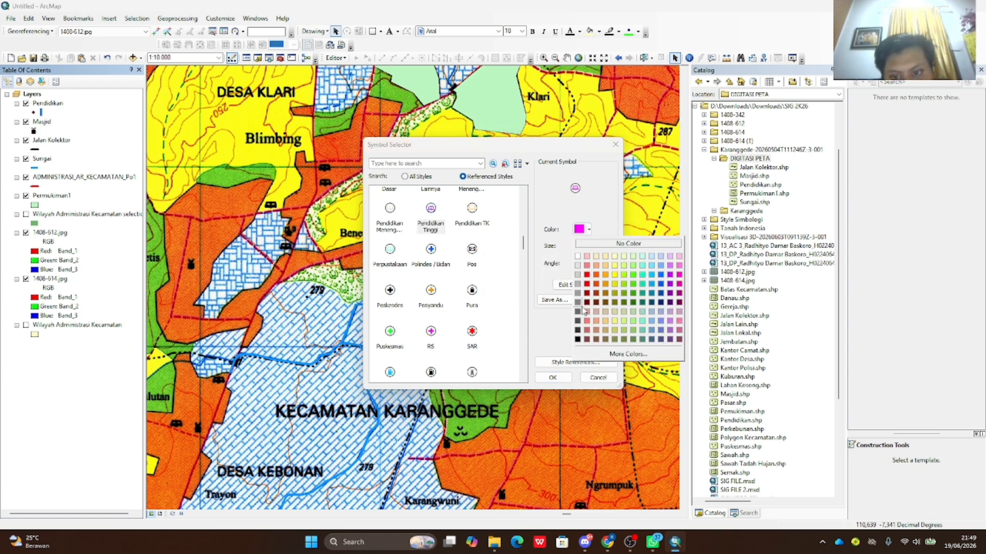
click(578, 340)
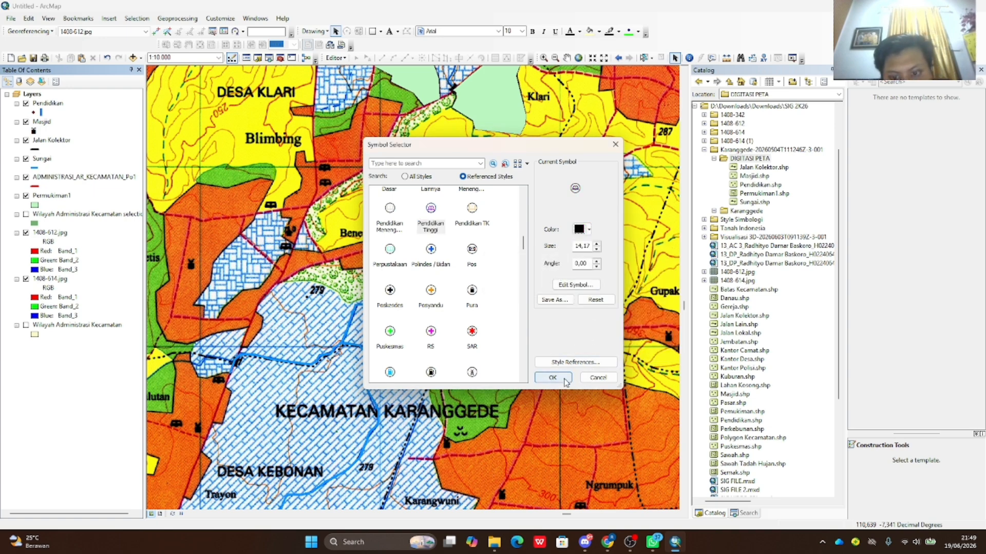
click(552, 378)
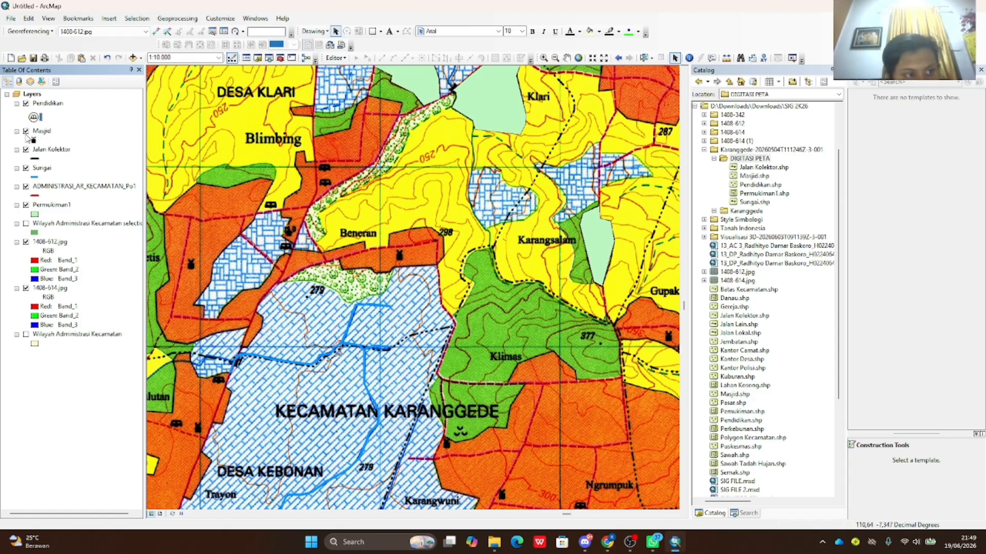
- Remove the circle background layer from the Pendidikan symbol and apply it
click(35, 118)
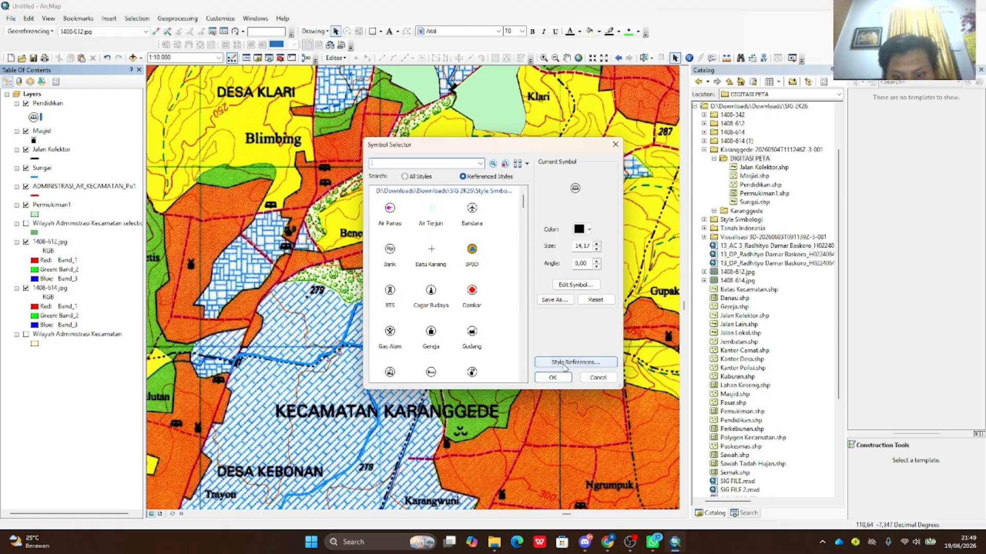
click(575, 285)
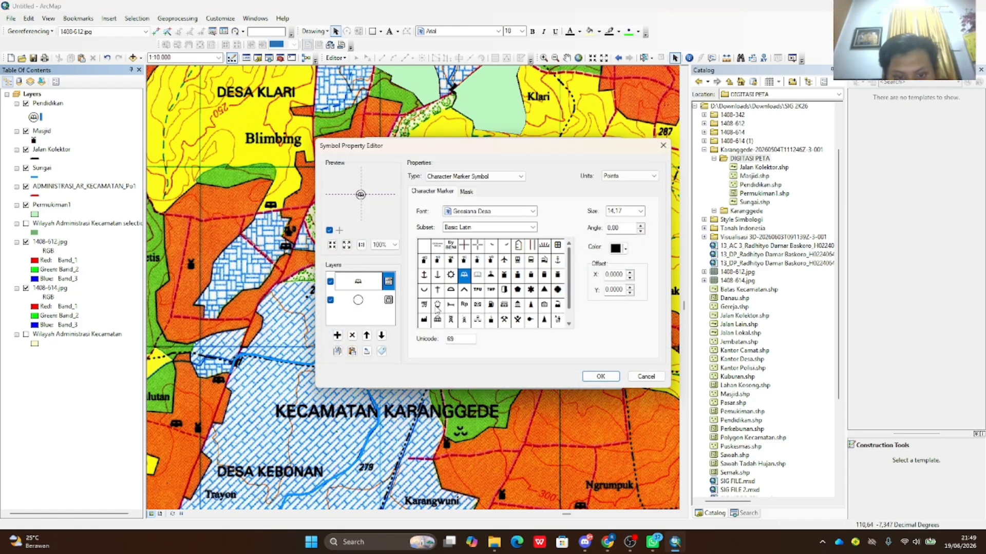
click(331, 301)
click(602, 377)
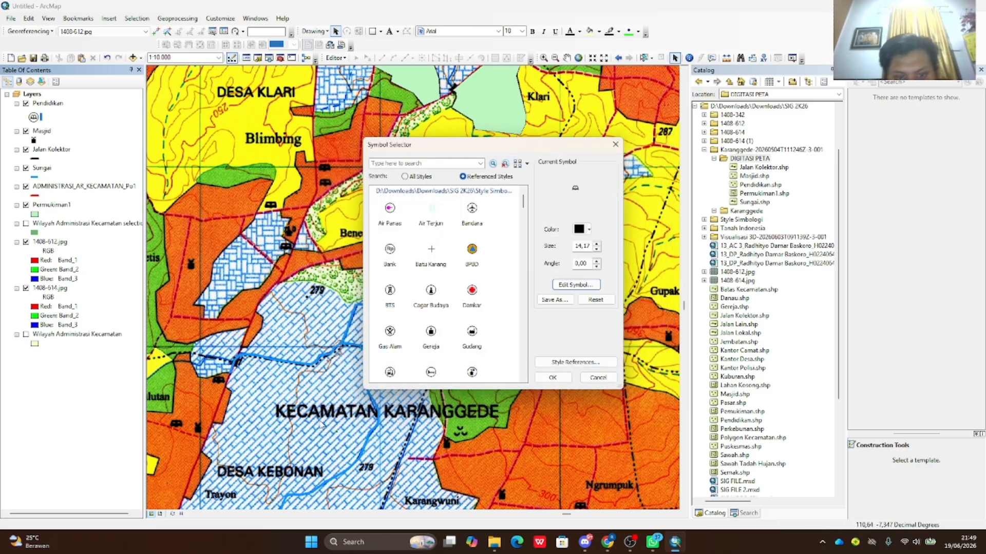
click(552, 377)
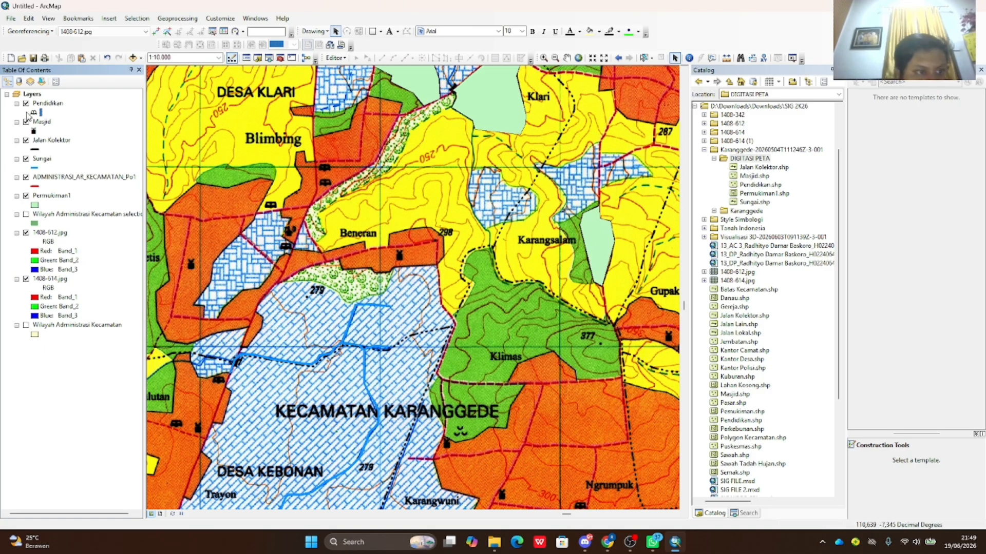
- Start an edit session on the Pendidikan layer and select its point template
click(337, 57)
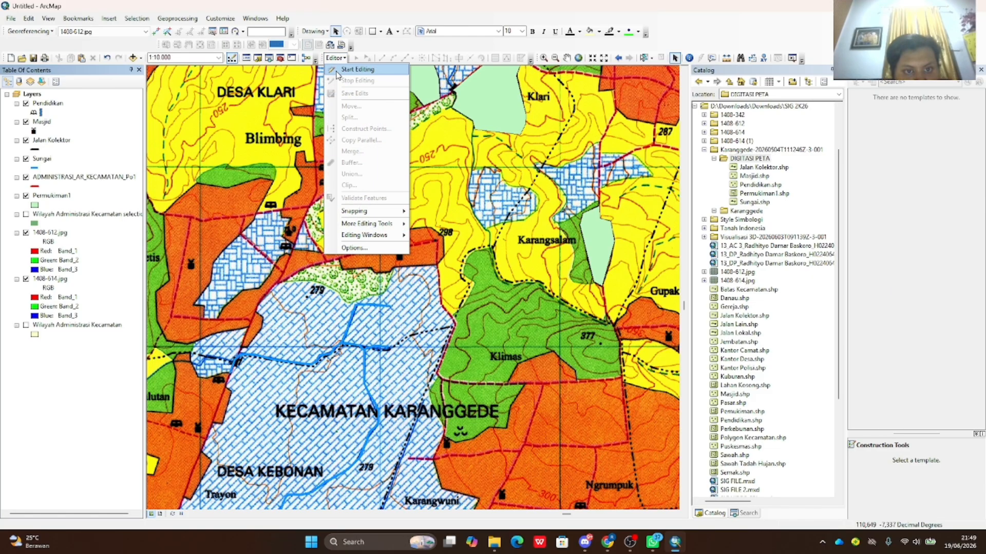
click(349, 71)
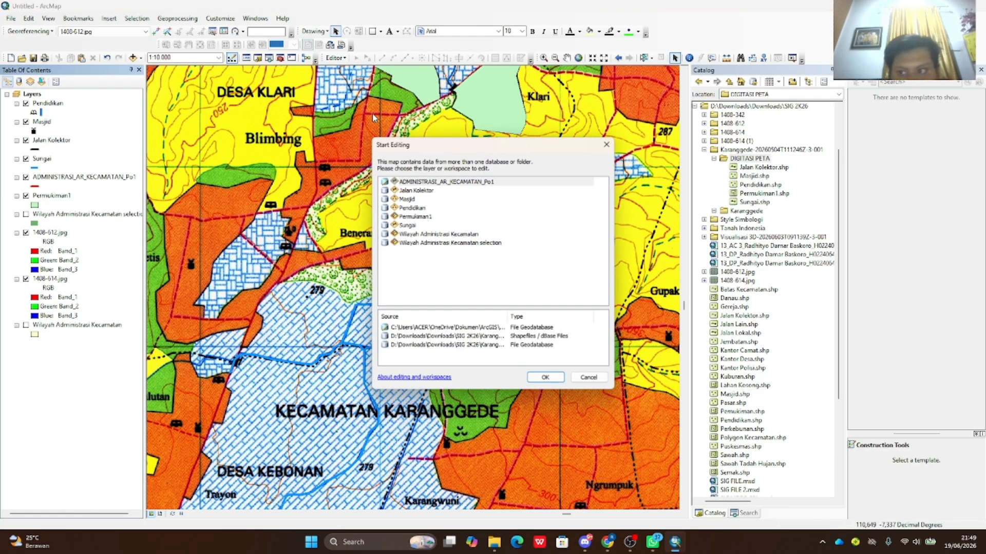
click(419, 208)
click(545, 377)
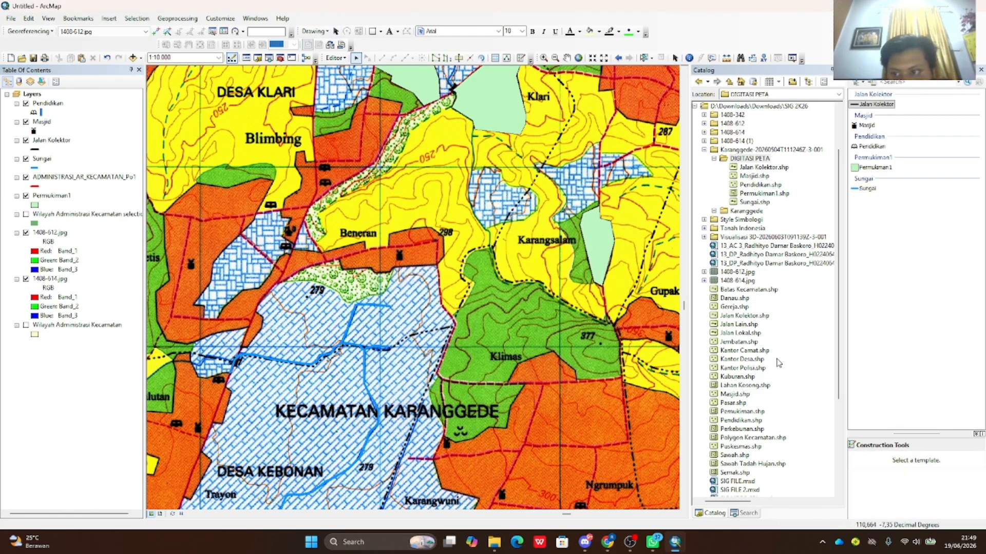
click(873, 146)
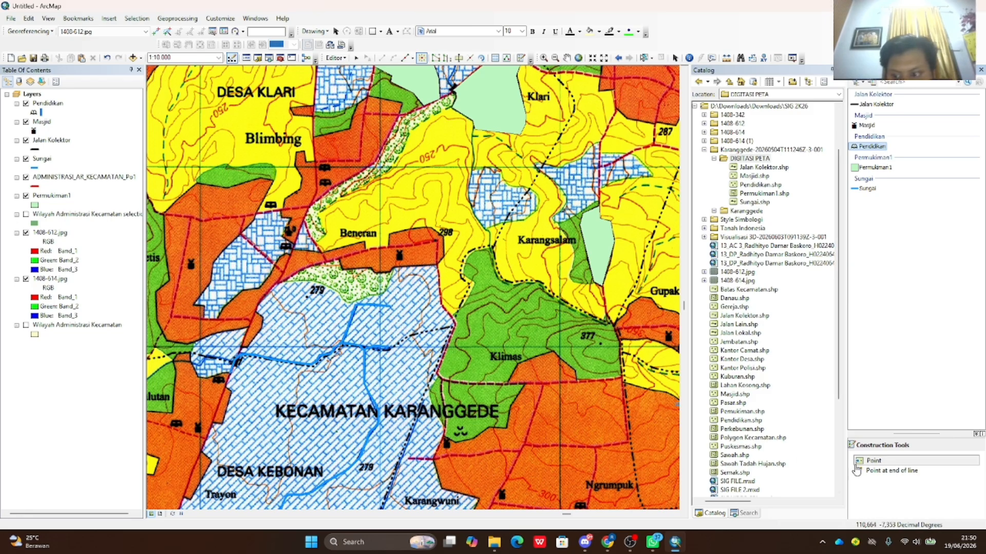
- Place five Pendidikan points on education symbols, toggling 1408-614.jpg off and on to check them
click(287, 249)
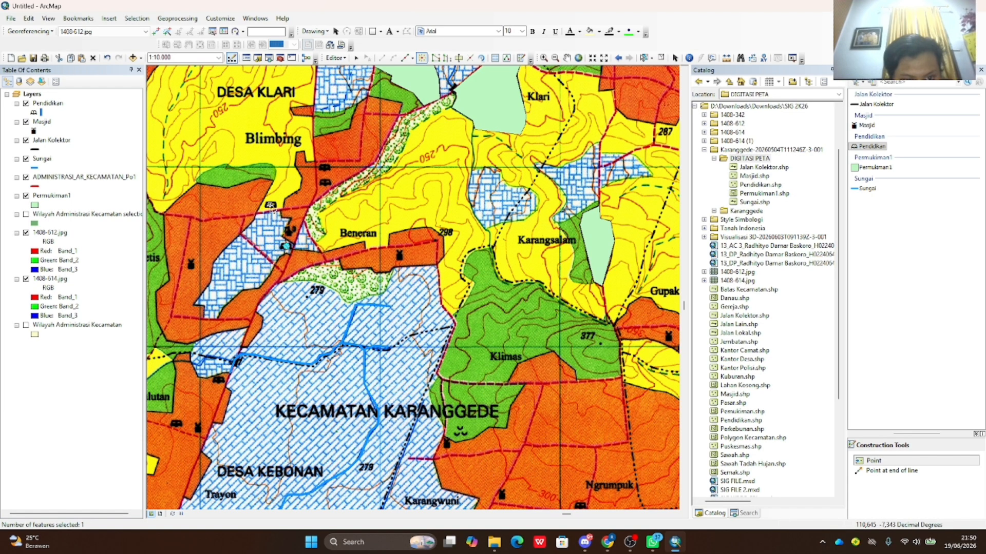
click(324, 165)
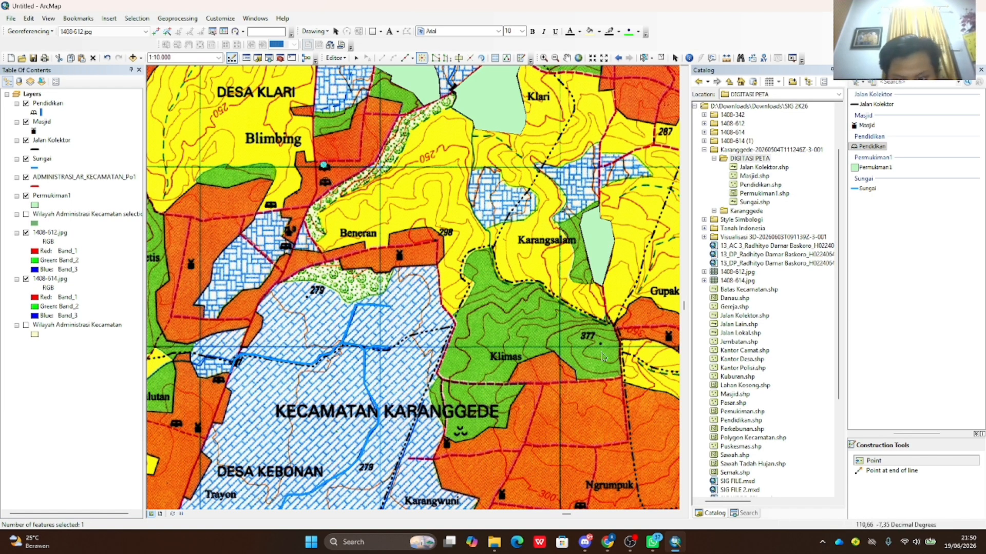
click(579, 505)
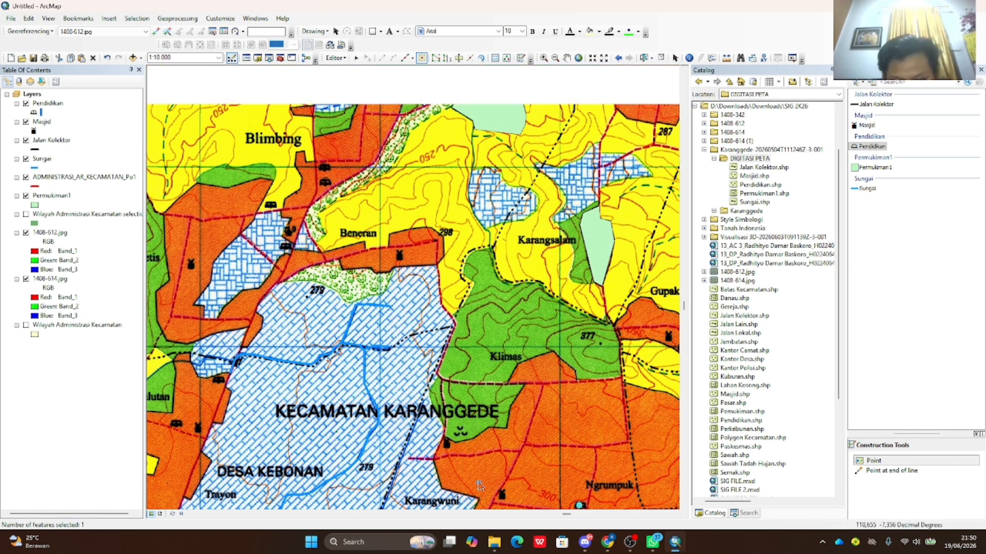
scroll(479, 485, down, 2)
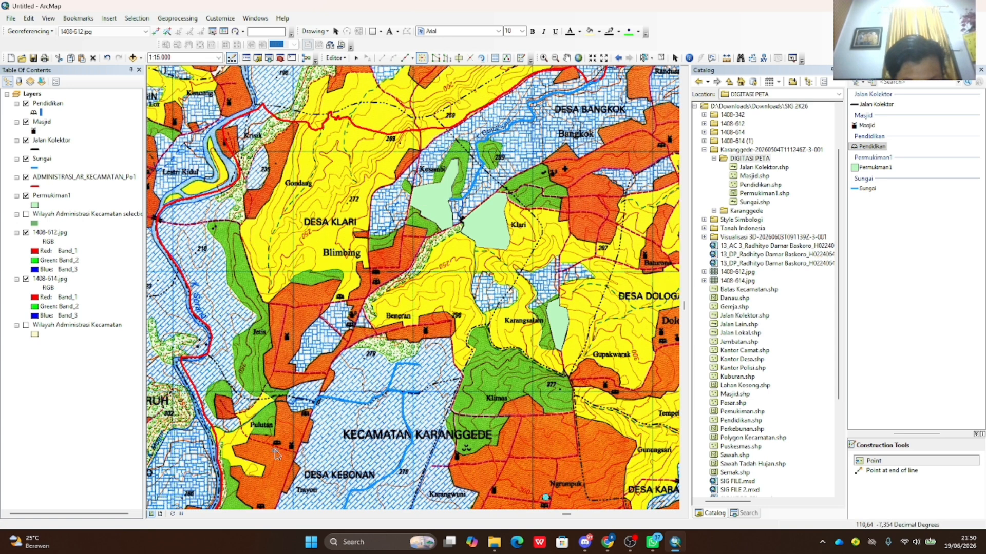
click(277, 442)
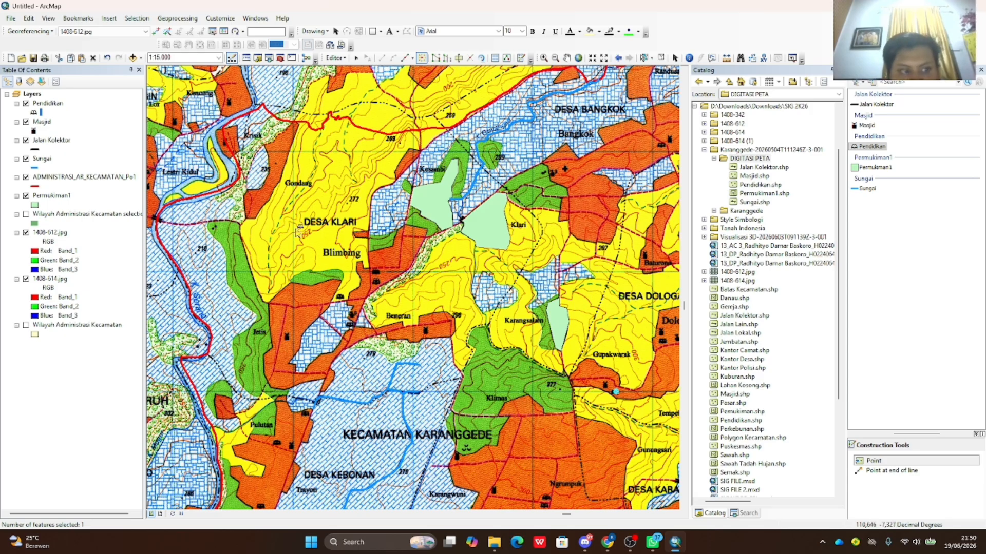
click(25, 279)
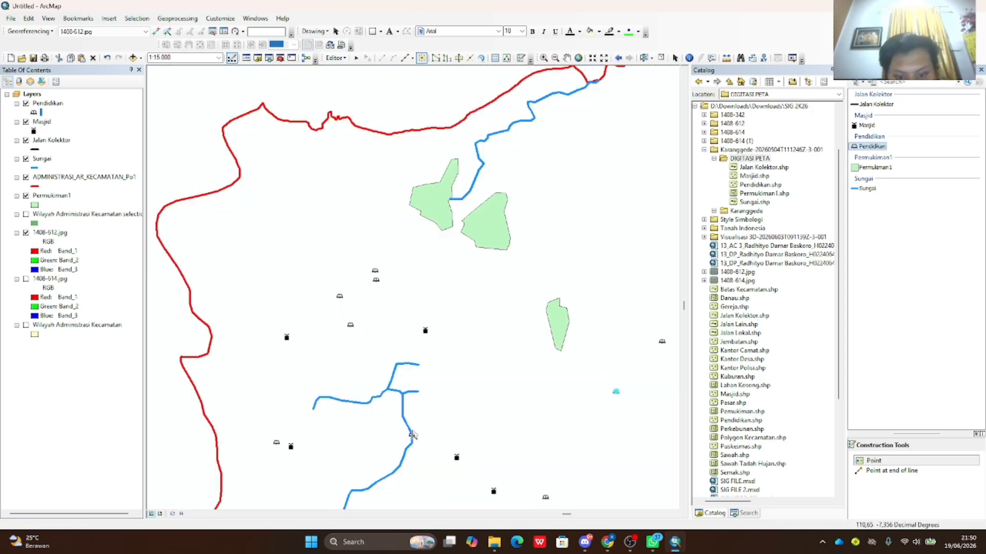
click(376, 279)
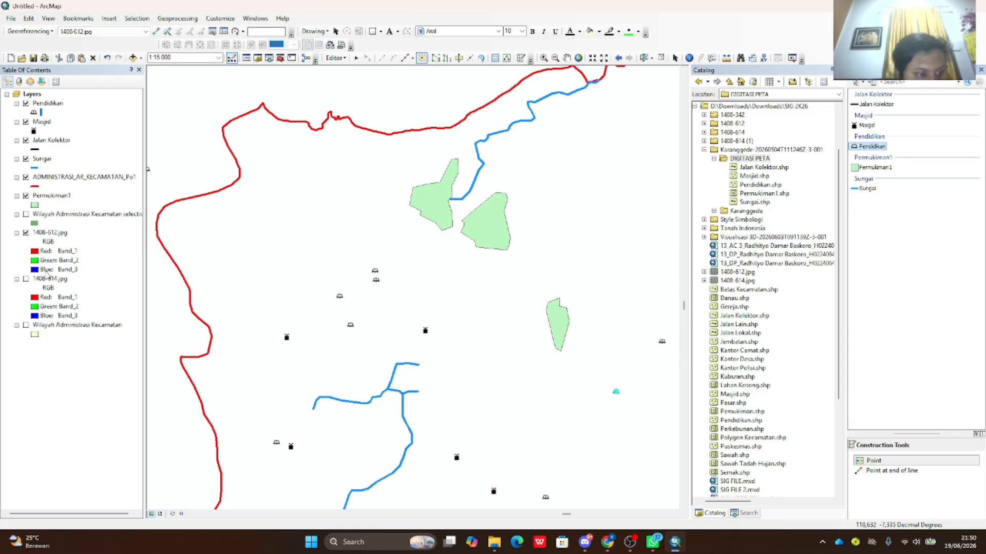
click(25, 279)
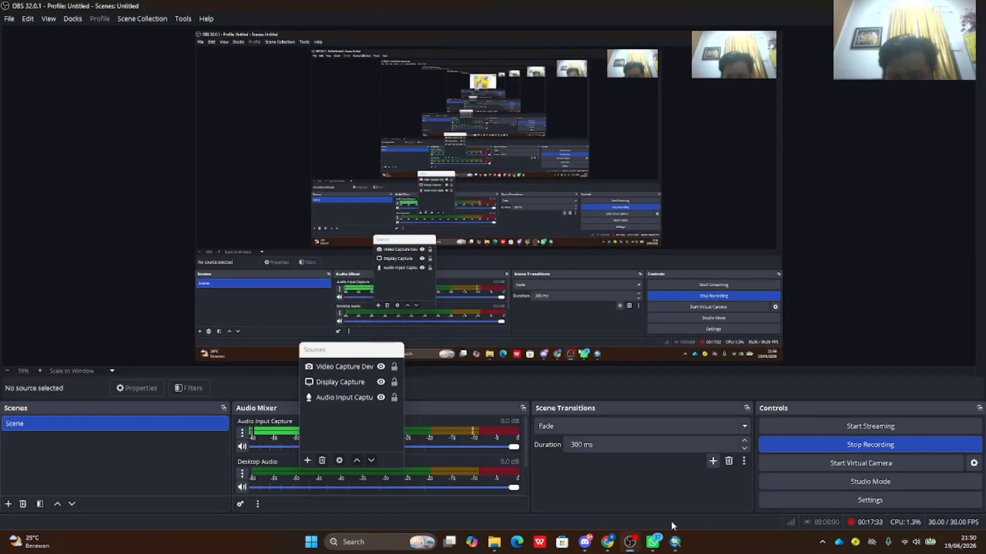
- Bring the finished Karanggede land-use map back to the front and shift it into view
click(630, 542)
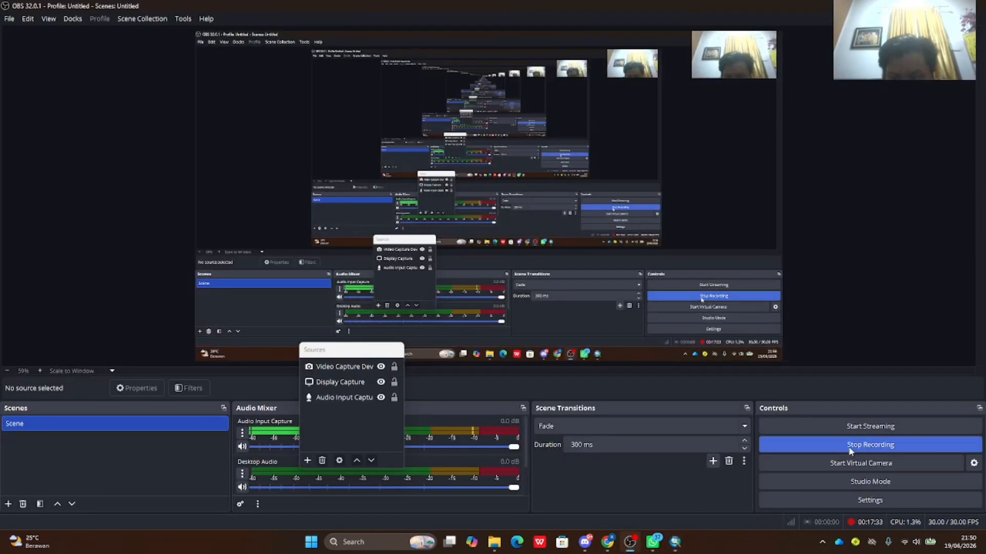
click(675, 542)
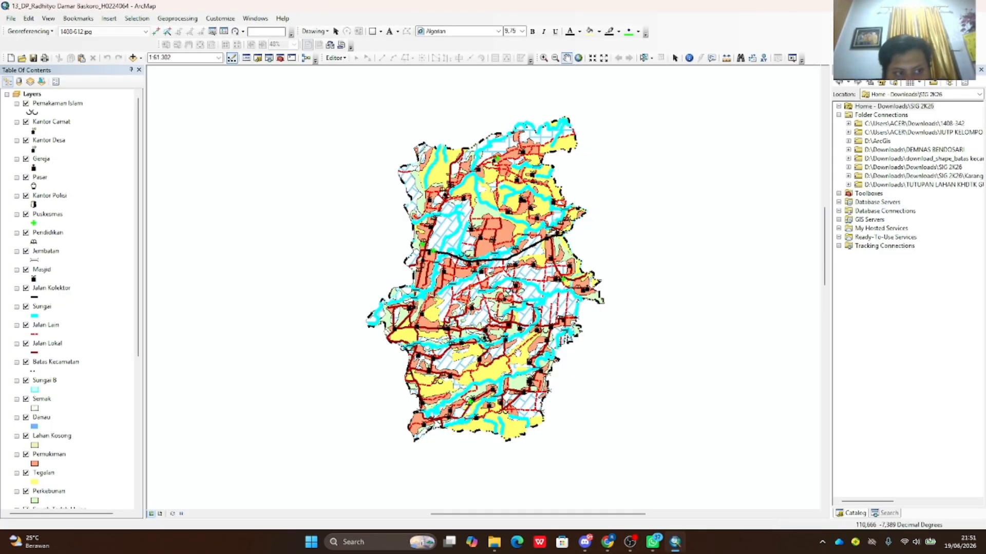
drag(598, 360, 633, 356)
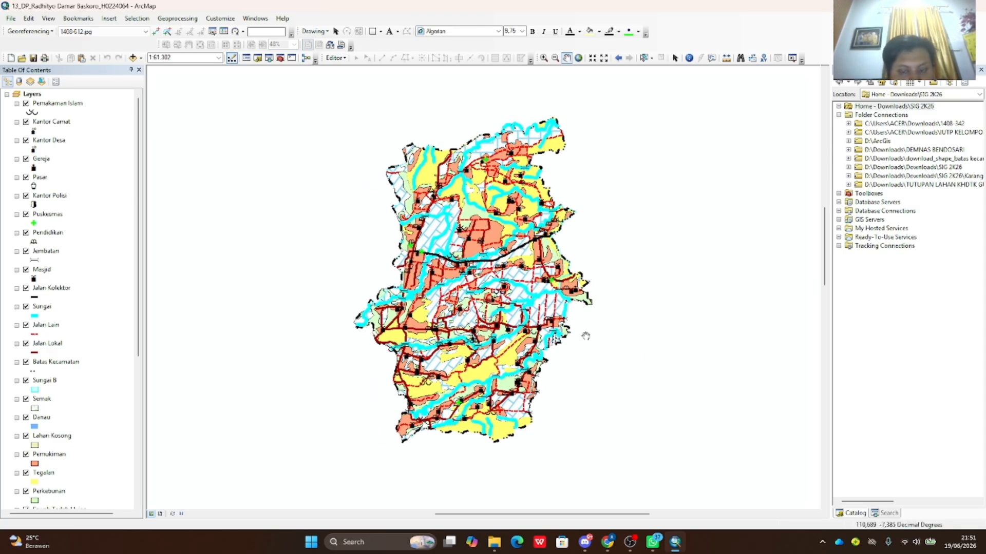
mouse_move(583, 334)
mouse_down()
mouse_move(577, 345)
mouse_move(583, 337)
mouse_up()
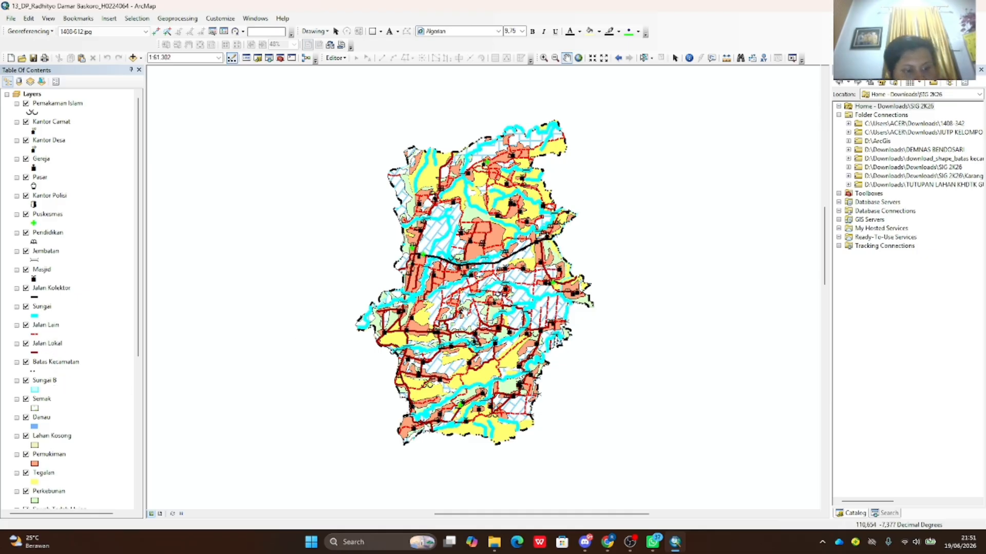
scroll(447, 323, down, 1)
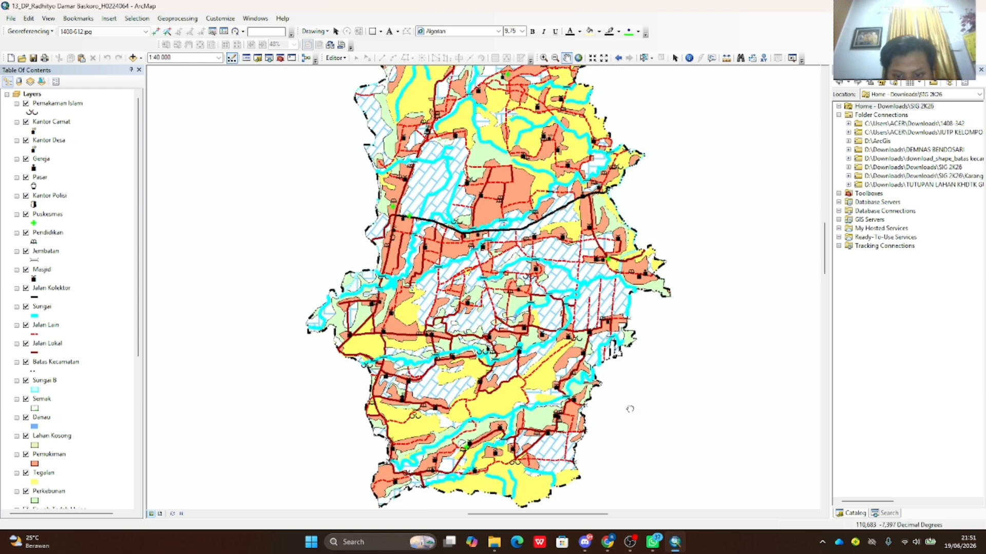
- Pan across the district map to inspect its northern edge and southern half
drag(599, 473, 593, 437)
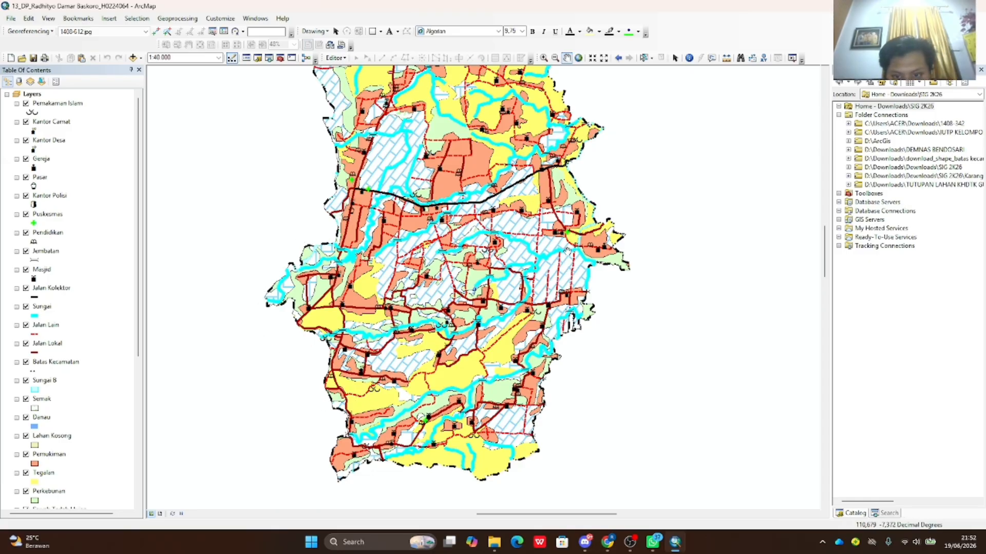
drag(567, 251, 549, 257)
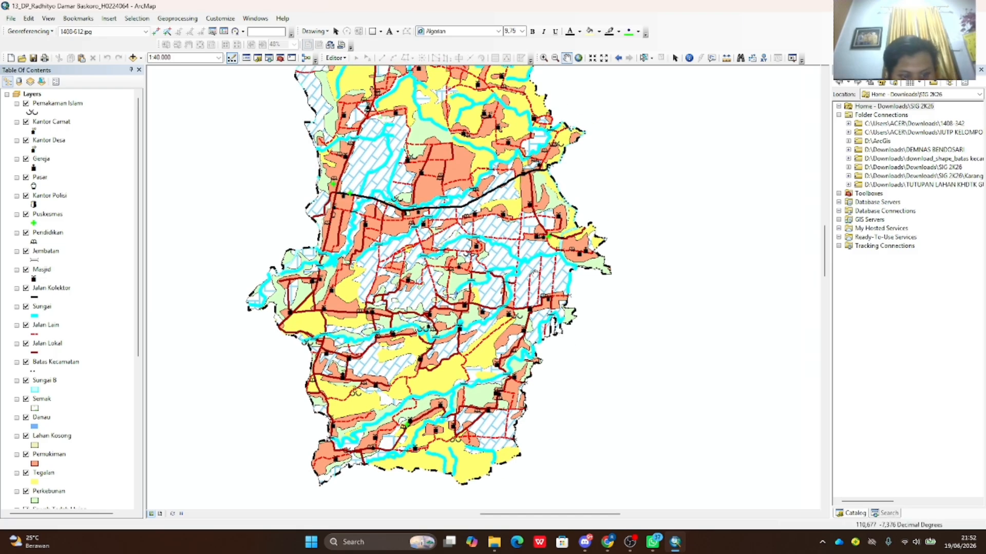
drag(403, 211, 418, 233)
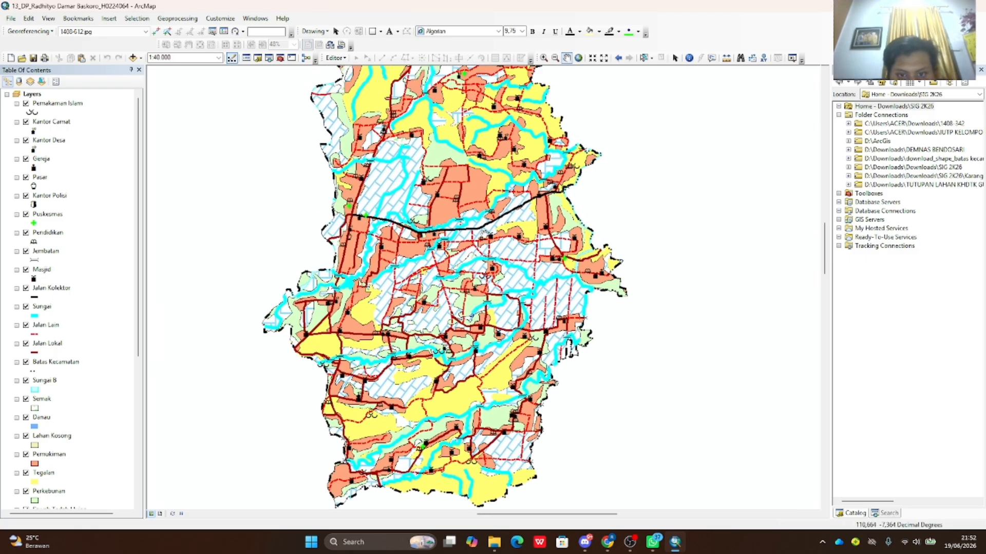
drag(490, 151, 497, 342)
drag(530, 305, 482, 327)
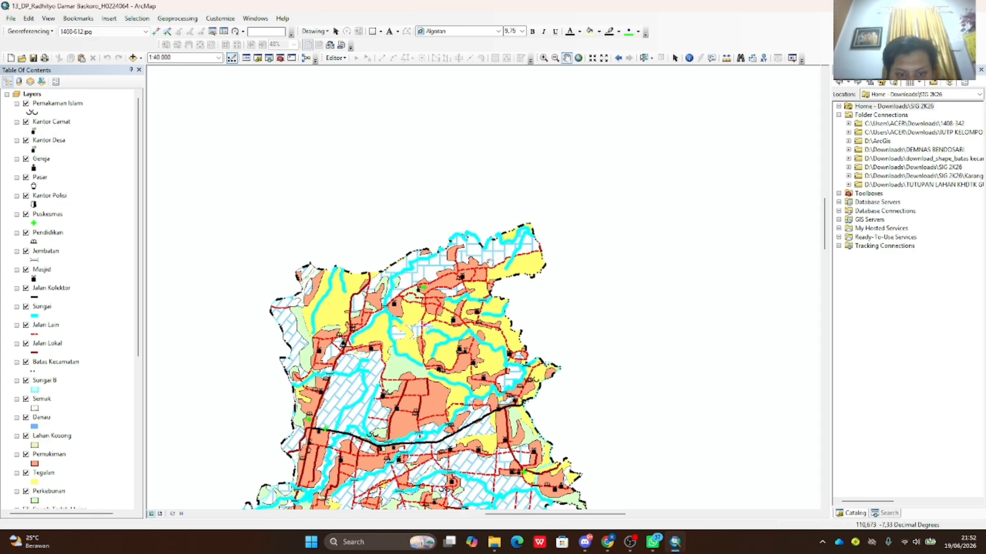
drag(452, 277, 493, 247)
drag(371, 308, 376, 244)
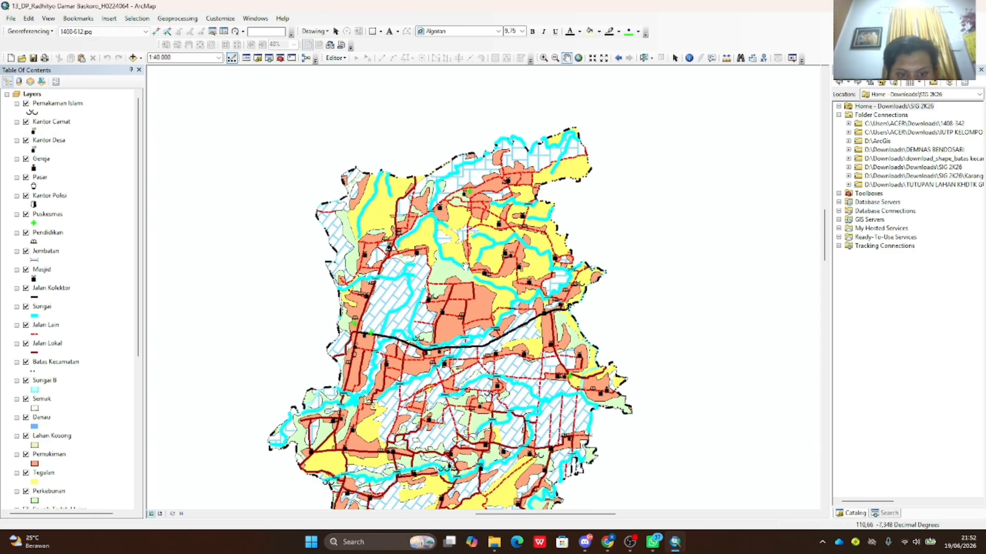
drag(466, 266, 418, 260)
drag(426, 210, 385, 246)
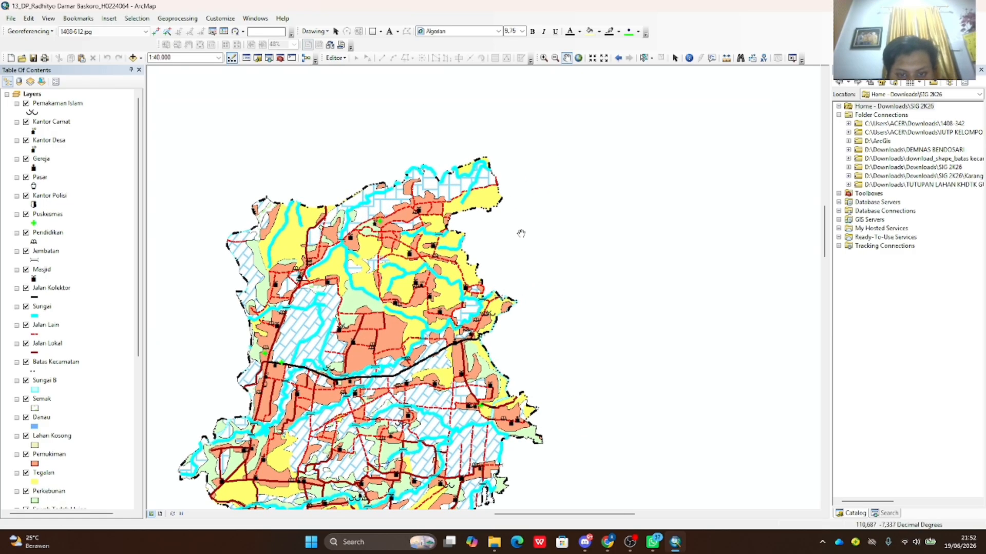
drag(521, 234, 483, 312)
drag(384, 250, 431, 234)
drag(560, 294, 571, 266)
drag(514, 380, 555, 237)
drag(535, 344, 571, 321)
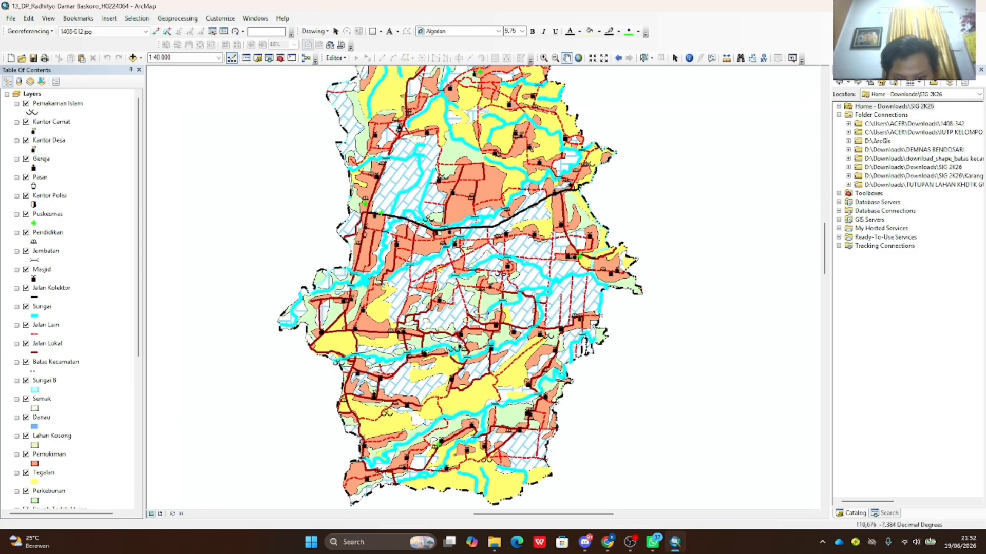
- Zoom into the southern district, then recenter the whole map and bring OBS forward
drag(365, 341, 472, 263)
scroll(473, 264, up, 1)
drag(690, 298, 564, 264)
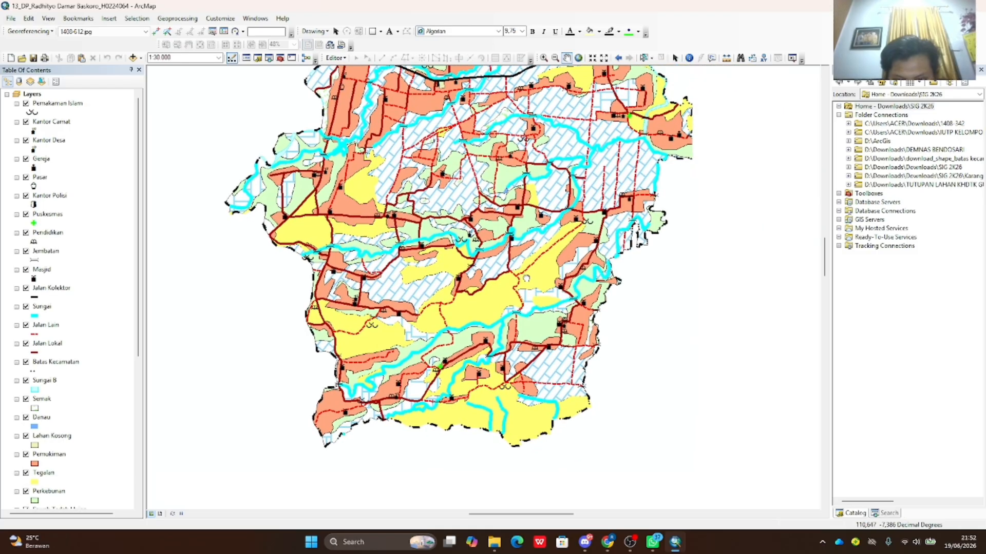
drag(509, 243, 455, 285)
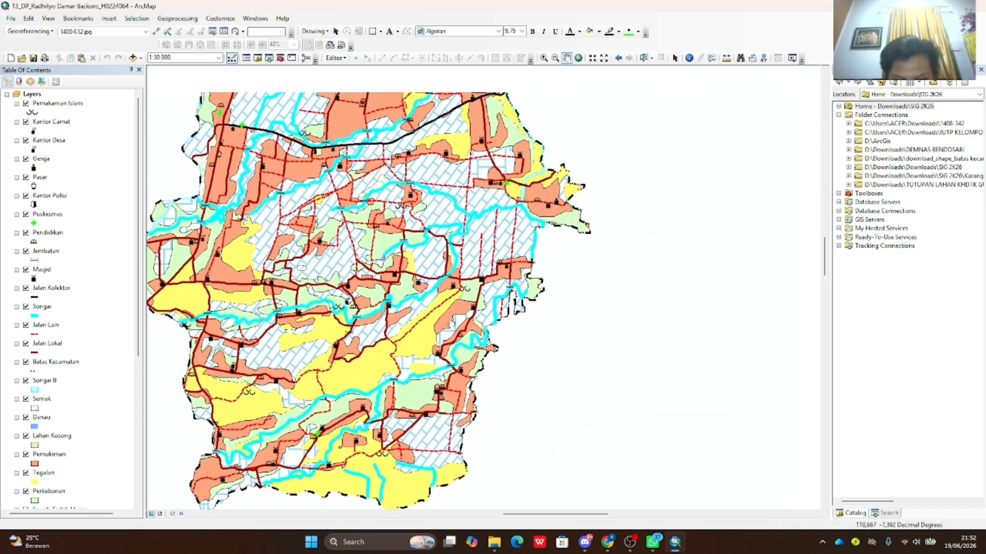
drag(494, 350, 500, 285)
scroll(488, 269, up, 3)
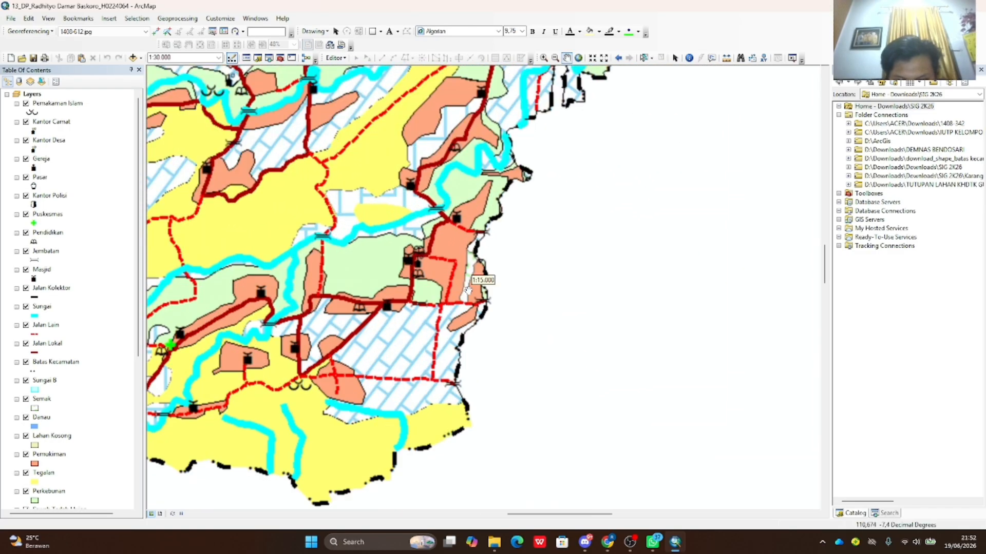
scroll(482, 287, down, 3)
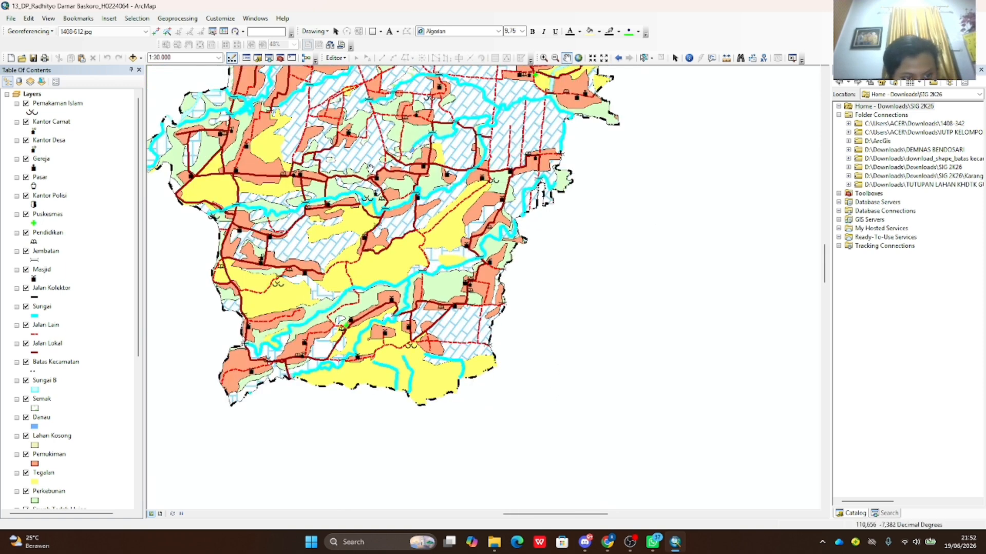
scroll(494, 253, down, 3)
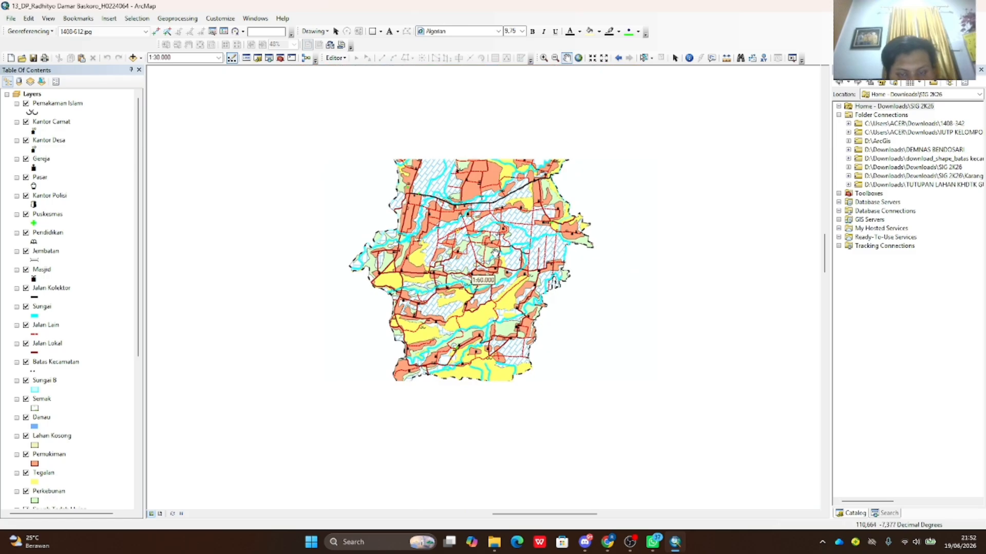
drag(607, 214, 592, 271)
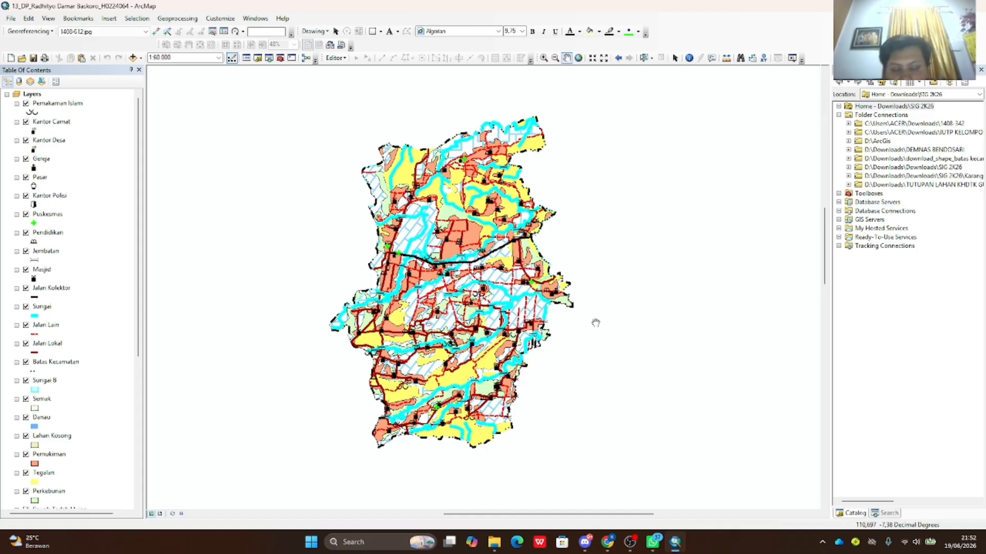
scroll(529, 278, up, 1)
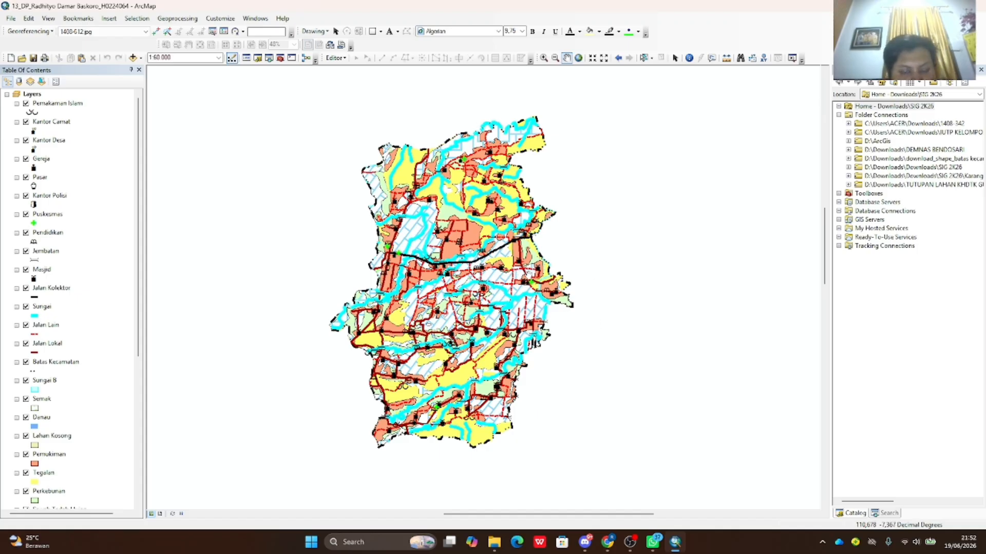
drag(579, 227, 635, 226)
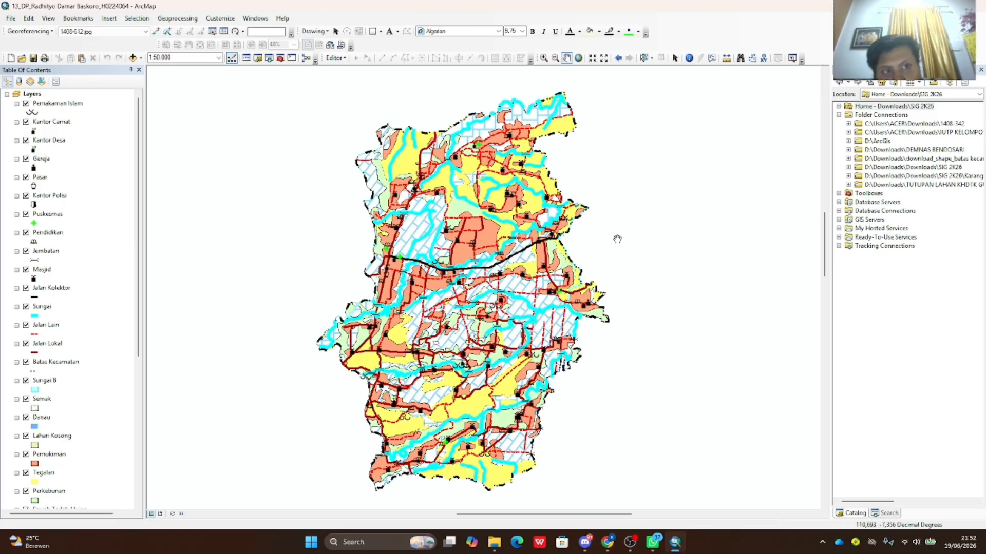
click(630, 543)
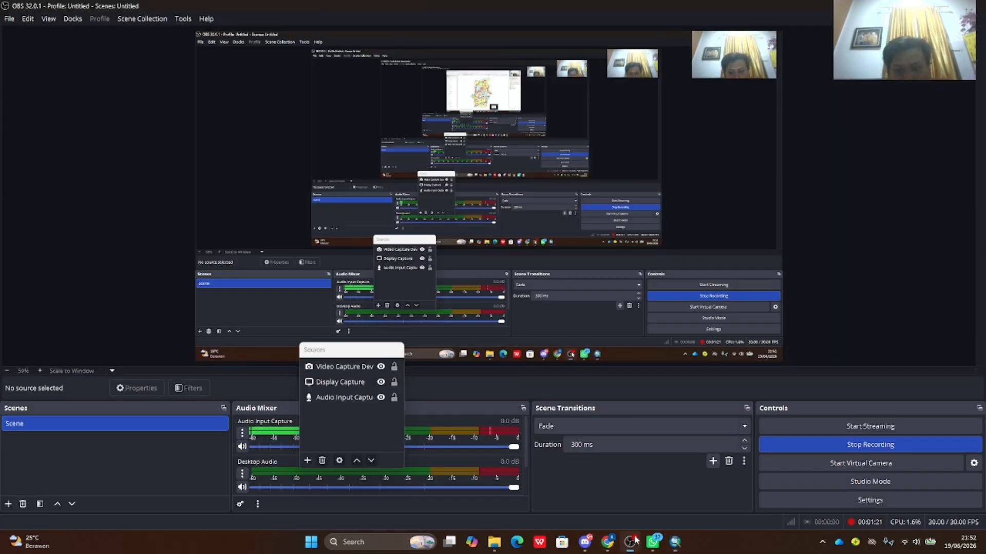
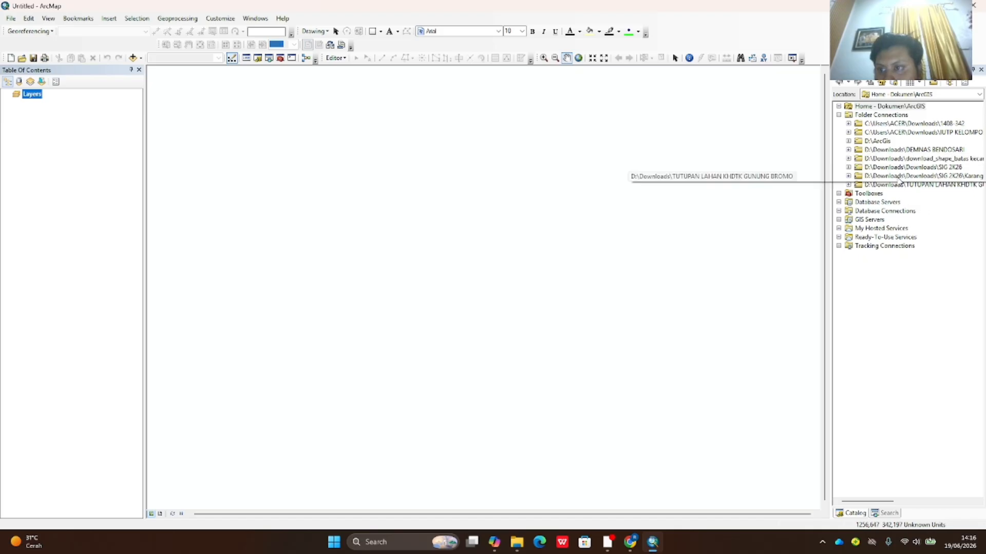
- Add the Polygon Kecamatan shapefile from the SIG 2K26 folder to the map
click(847, 167)
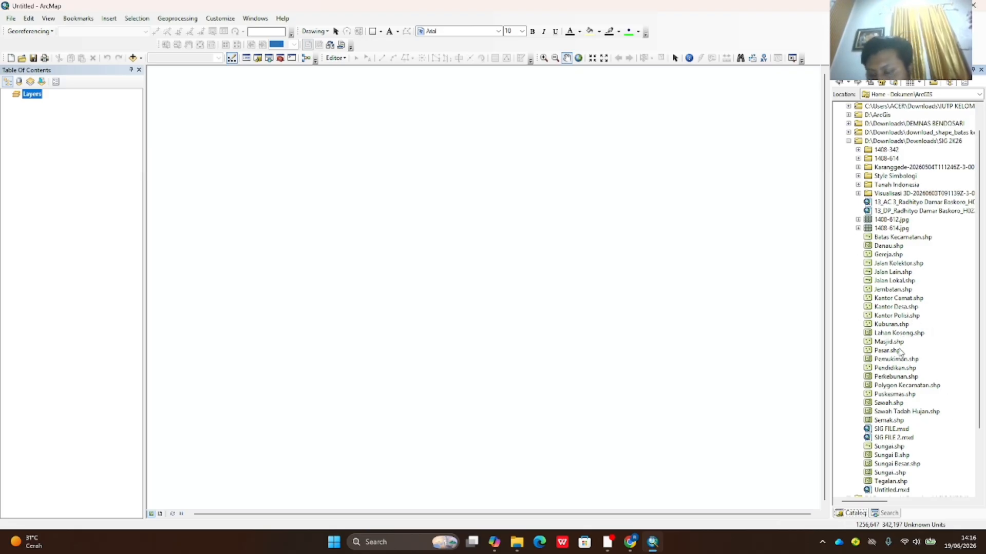
scroll(896, 364, down, 1)
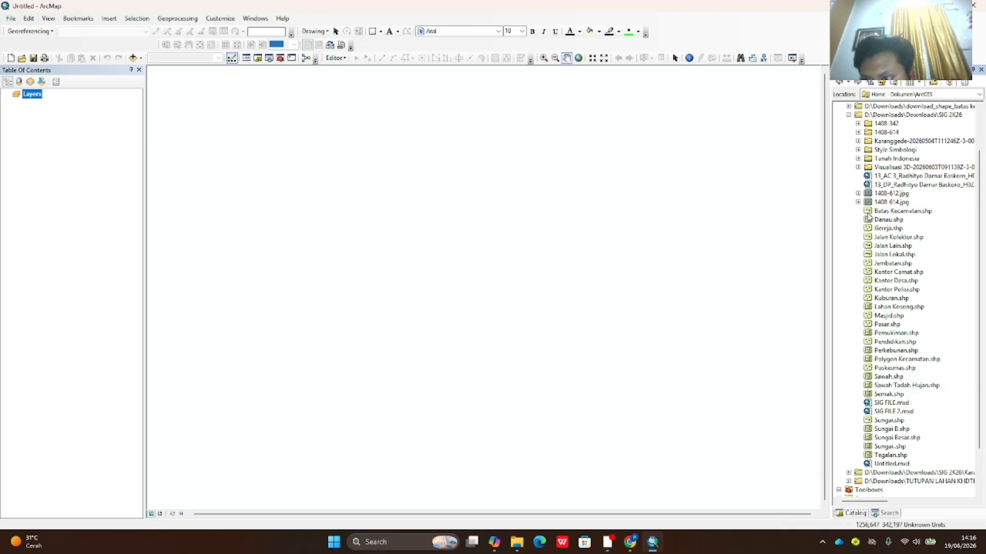
click(908, 360)
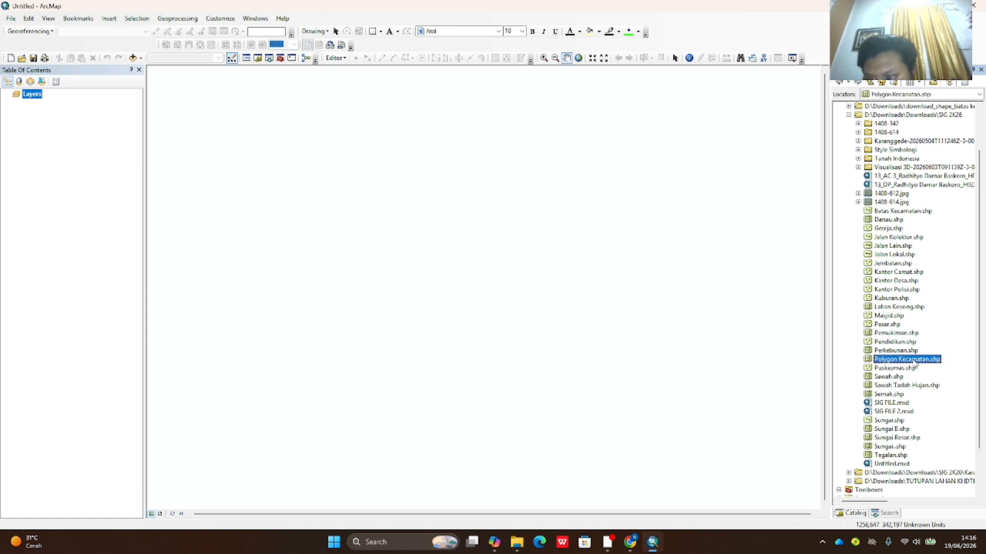
drag(914, 363, 593, 307)
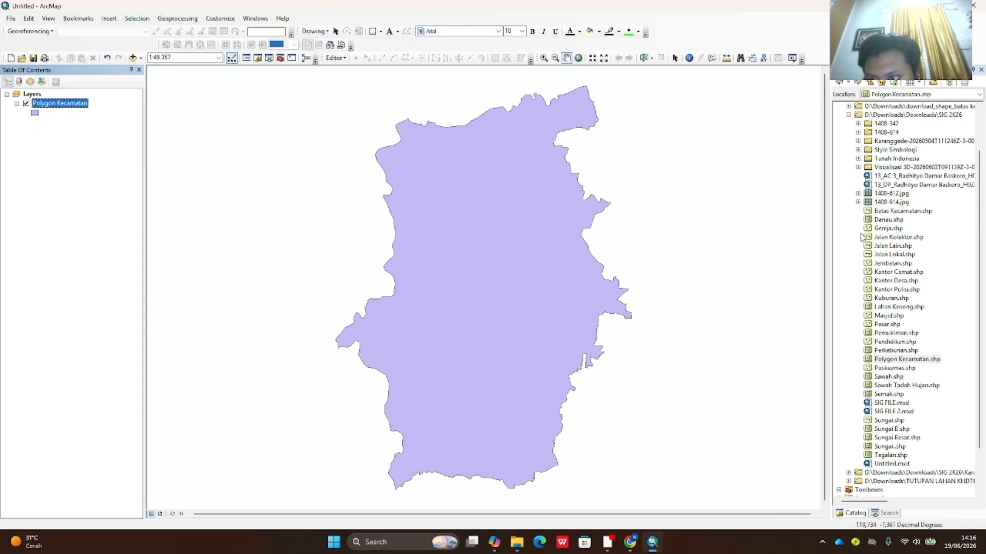
- Browse the Catalog to Karanggede > Peta SPL > DEMNAS and select DEMNAS_1408-61_v1.0.tif
scroll(866, 482, down, 2)
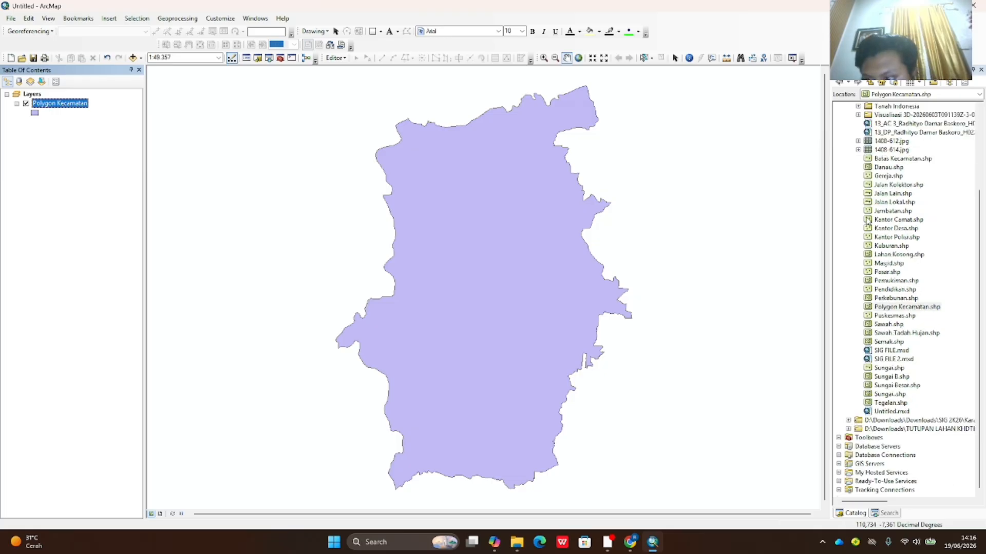
scroll(855, 331, up, 4)
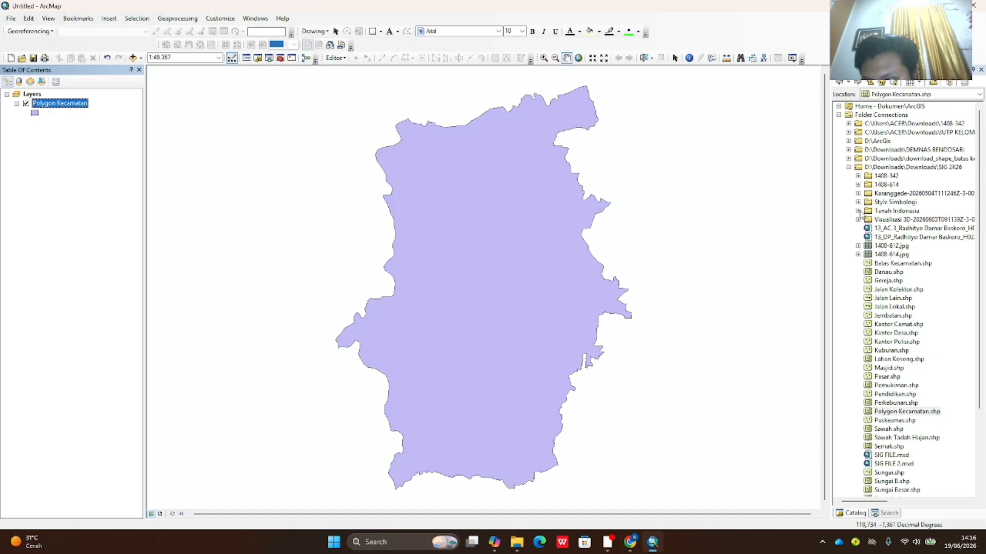
click(858, 194)
click(868, 203)
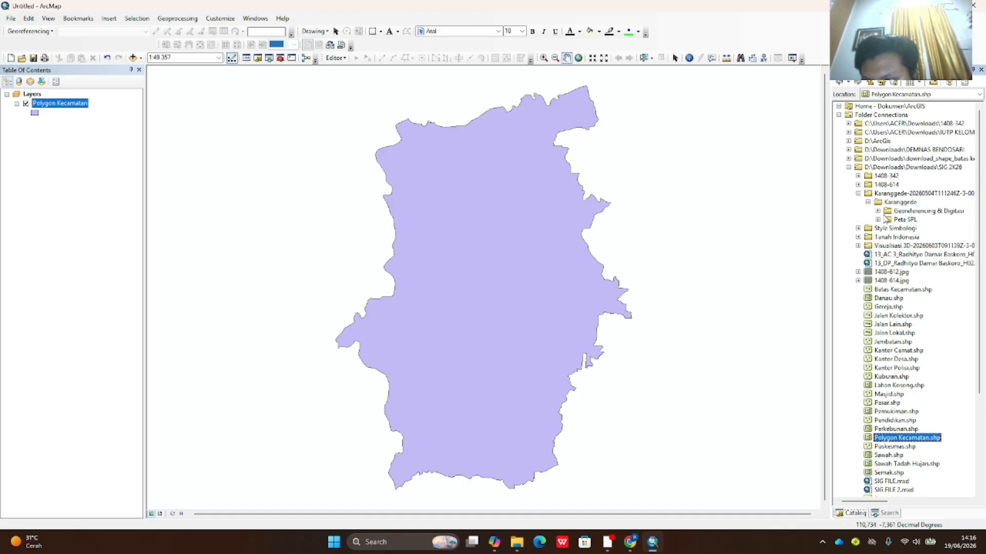
click(878, 219)
click(887, 228)
click(930, 236)
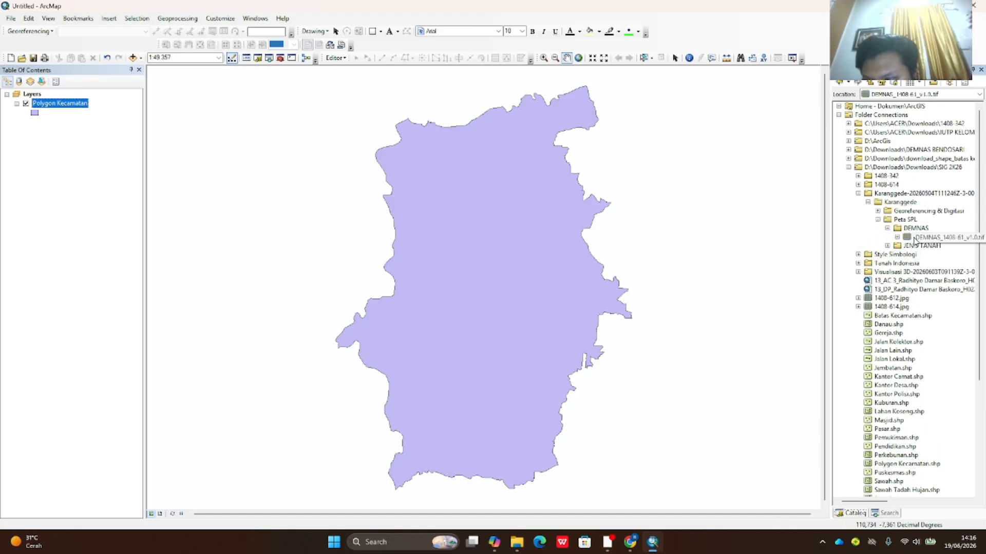
- Load DEMNAS_1408-61_v1.0.tif onto the map and assign it GCS_WGS_1984 with Define Projection
drag(929, 237, 667, 260)
scroll(579, 358, down, 2)
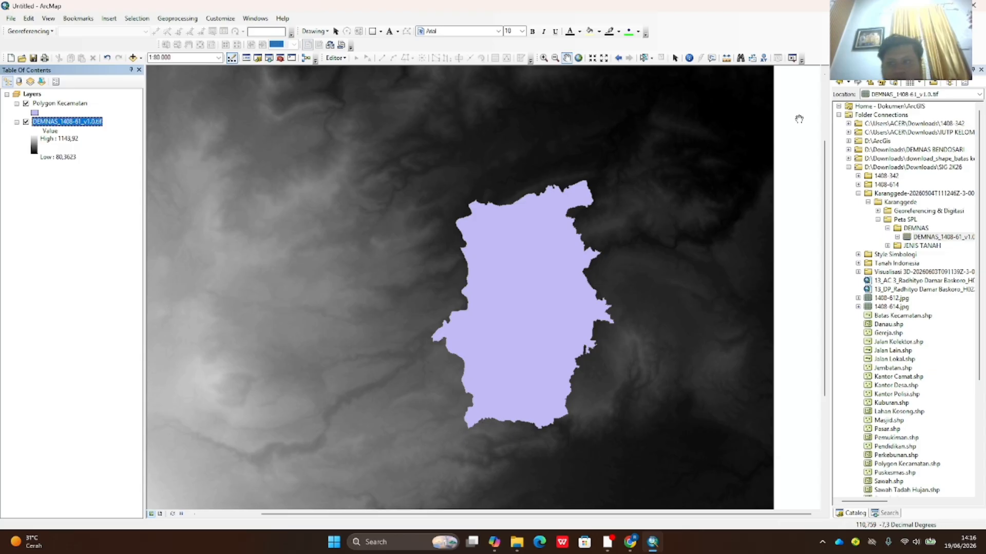
click(268, 58)
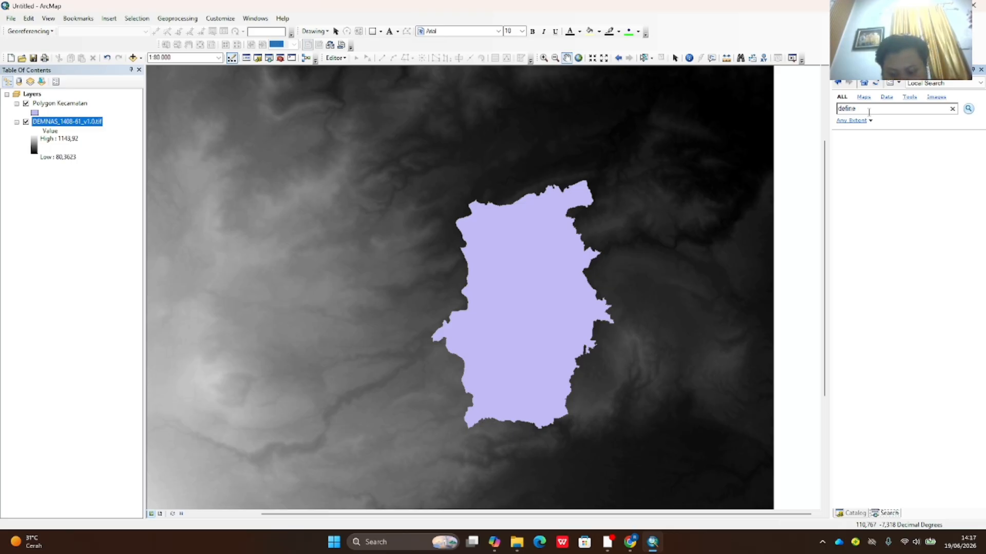
text(define projection)
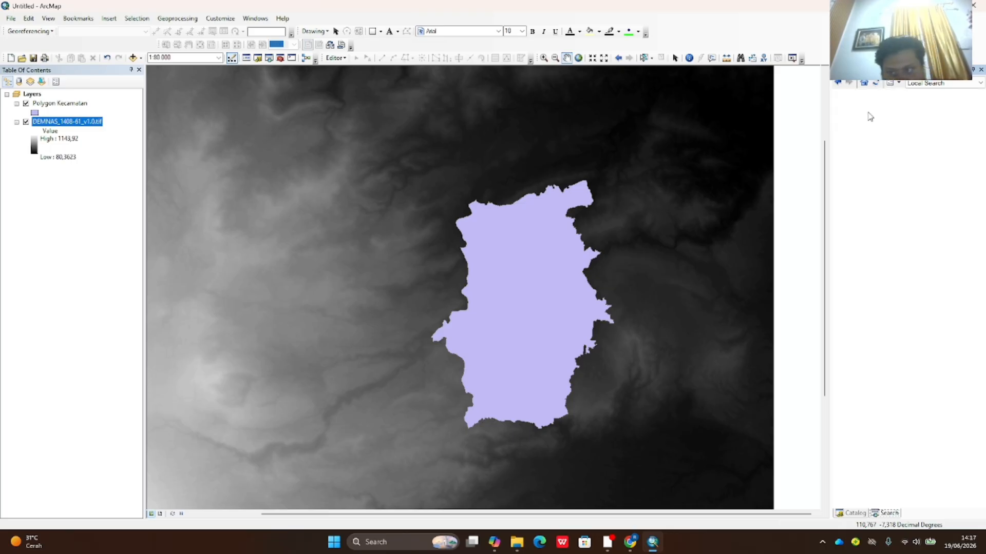
key(Return)
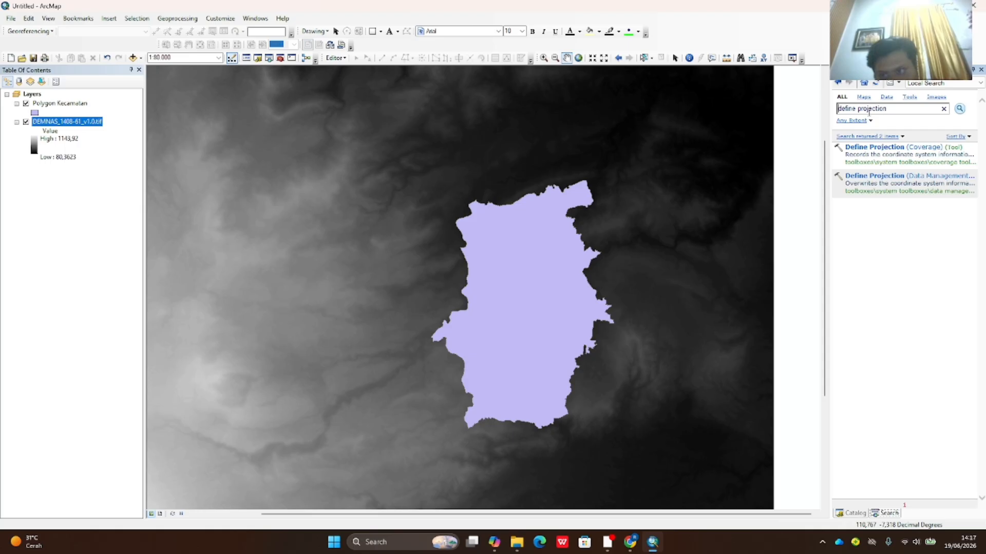
click(910, 181)
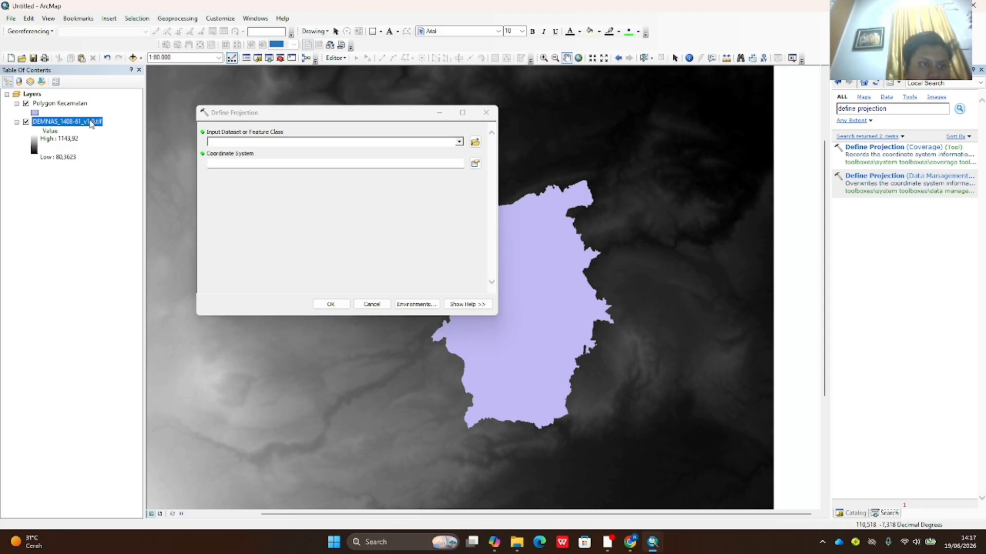
drag(90, 121, 219, 143)
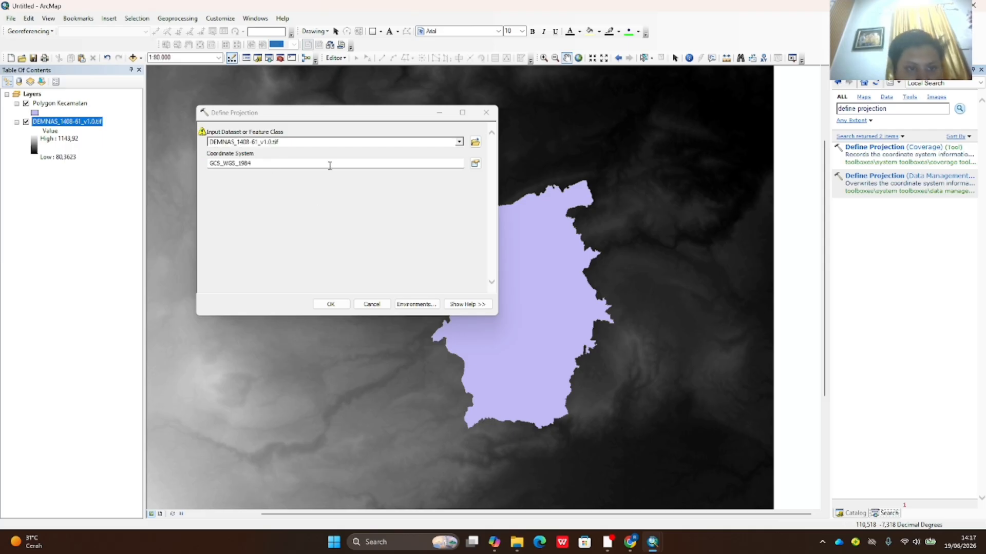
click(331, 305)
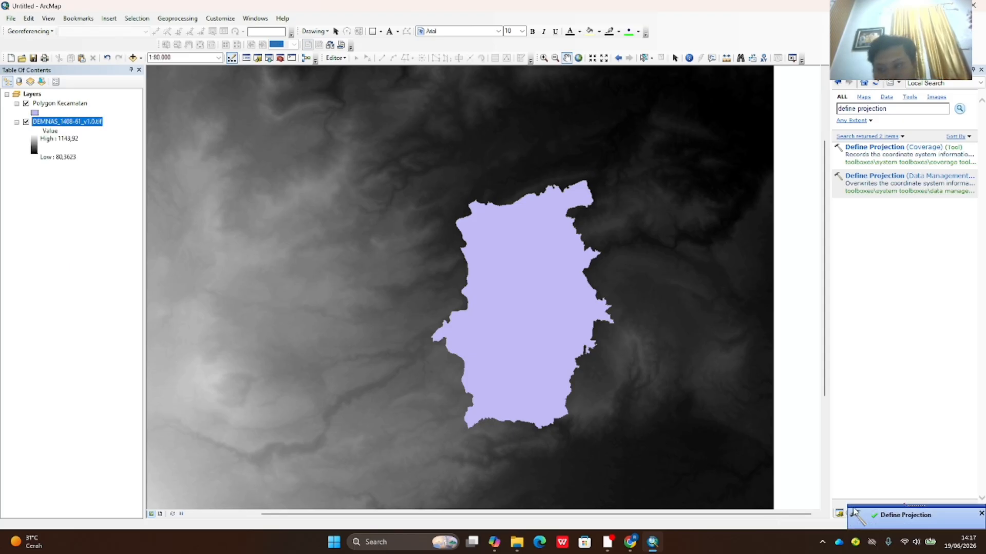
- Clip the DEMNAS raster to Polygon Kecamatan with Extract by Mask, producing Extract_tif7
drag(887, 109, 837, 109)
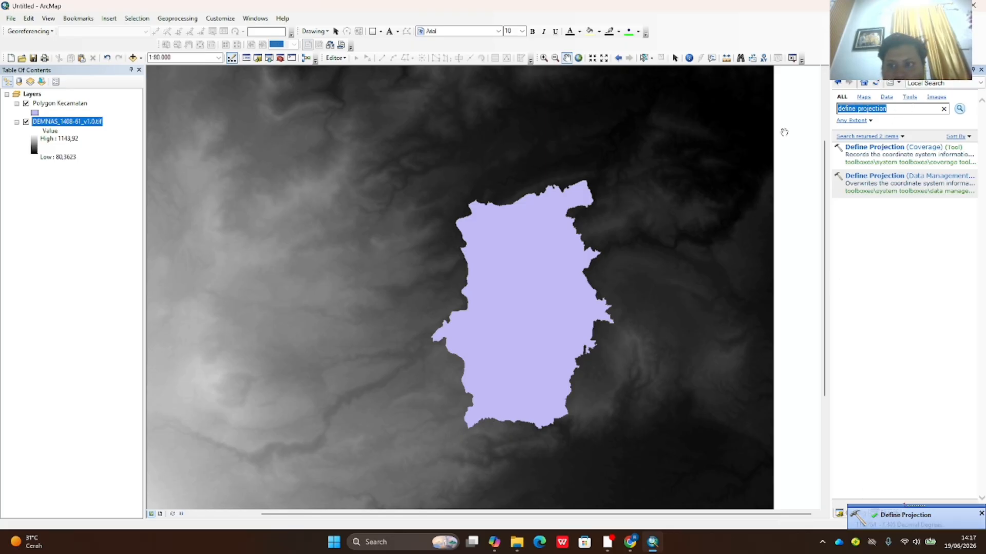
text(extra)
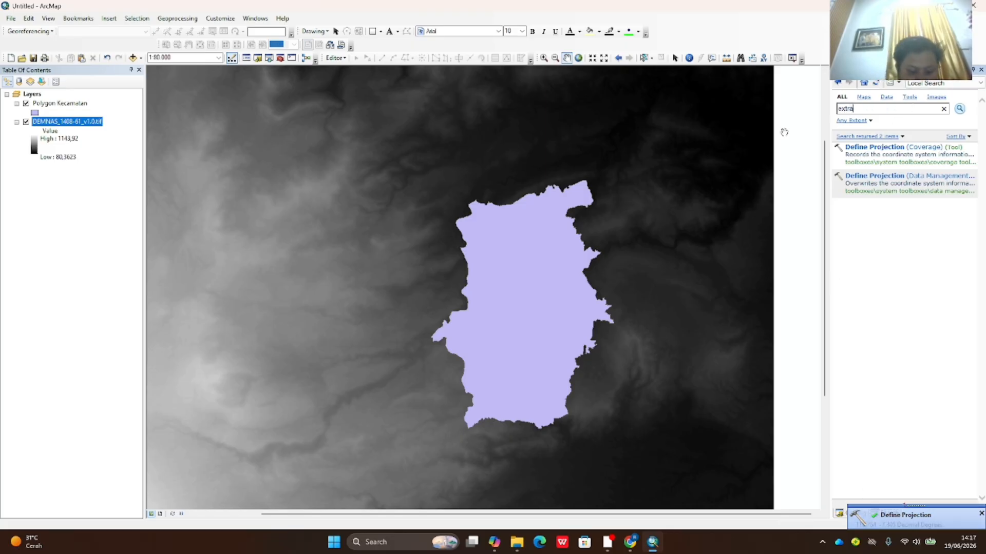
text(ct by mask)
key(Return)
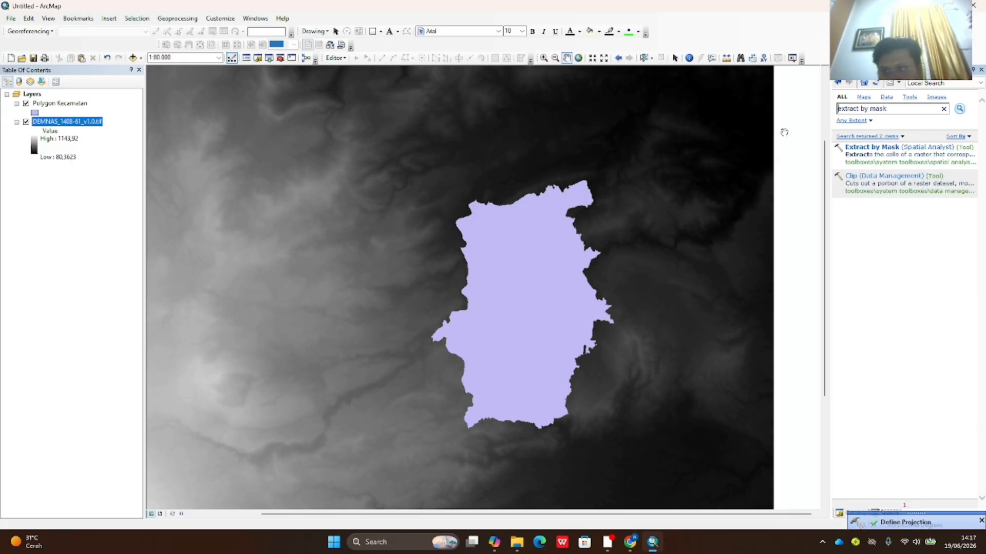
click(877, 152)
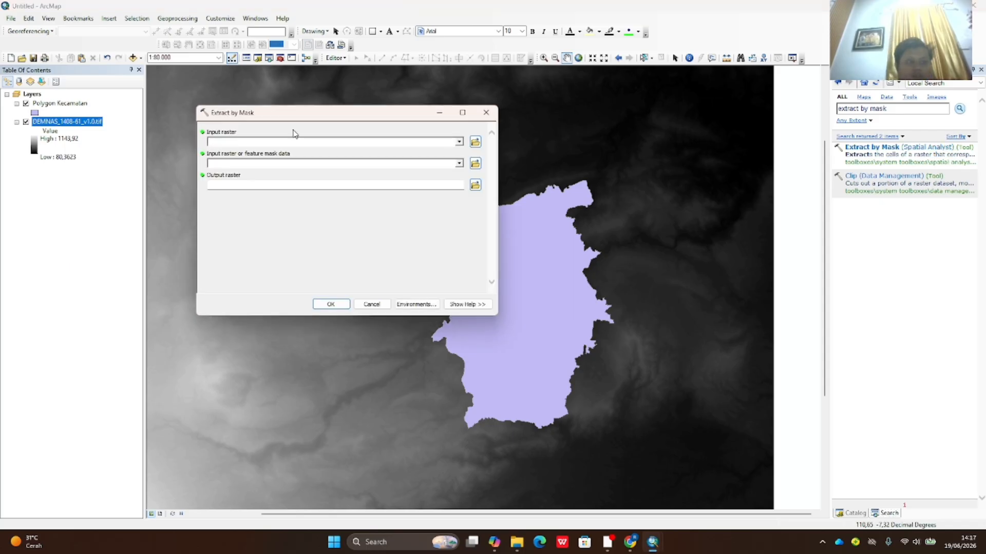
drag(69, 122, 230, 140)
click(61, 104)
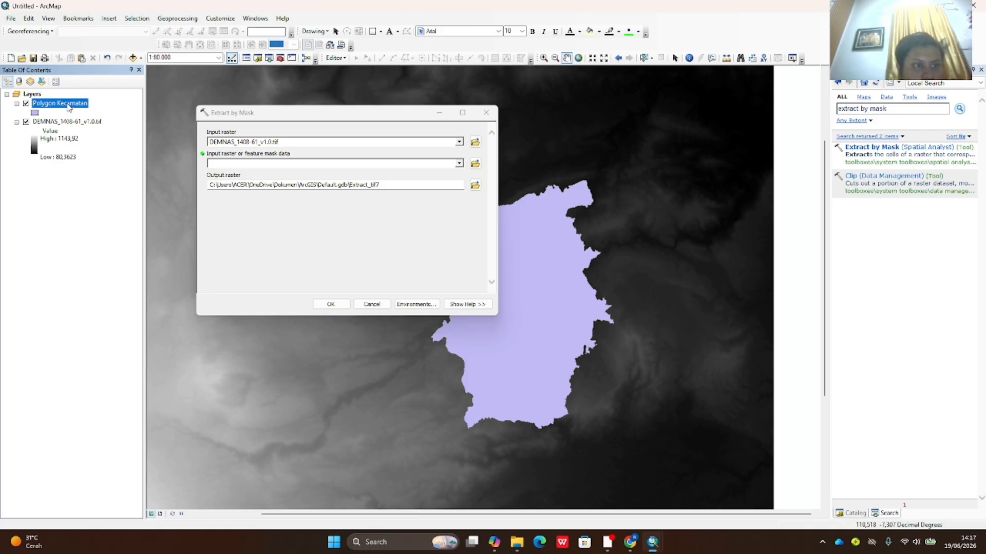
drag(69, 107, 235, 162)
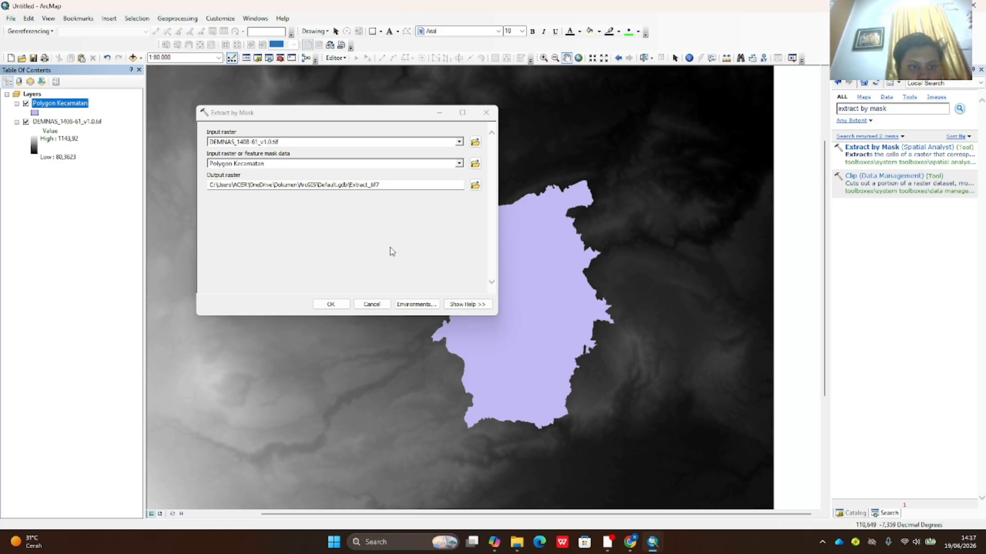
click(337, 304)
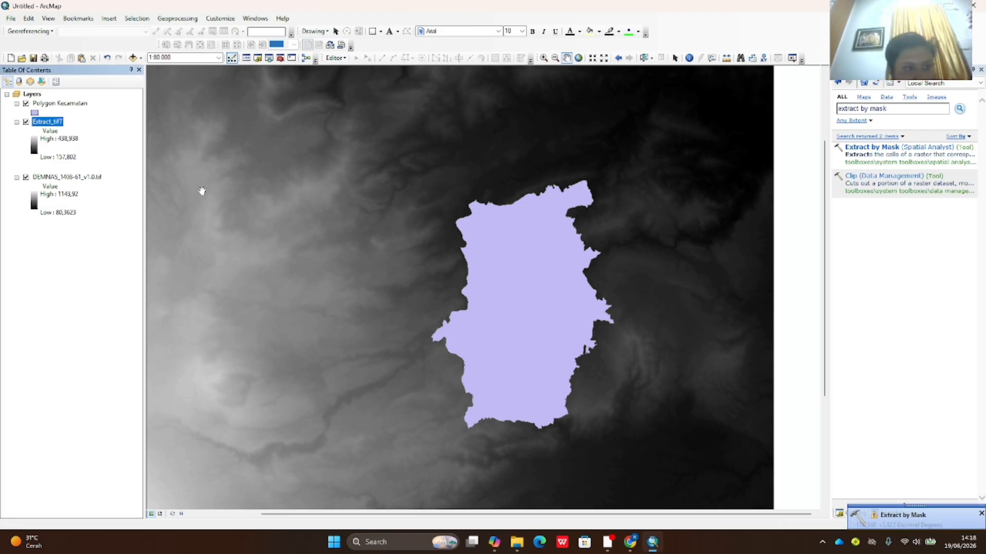
- Remove the original DEMNAS layer and hide Polygon Kecamatan to show the clipped DEM
click(26, 178)
click(38, 179)
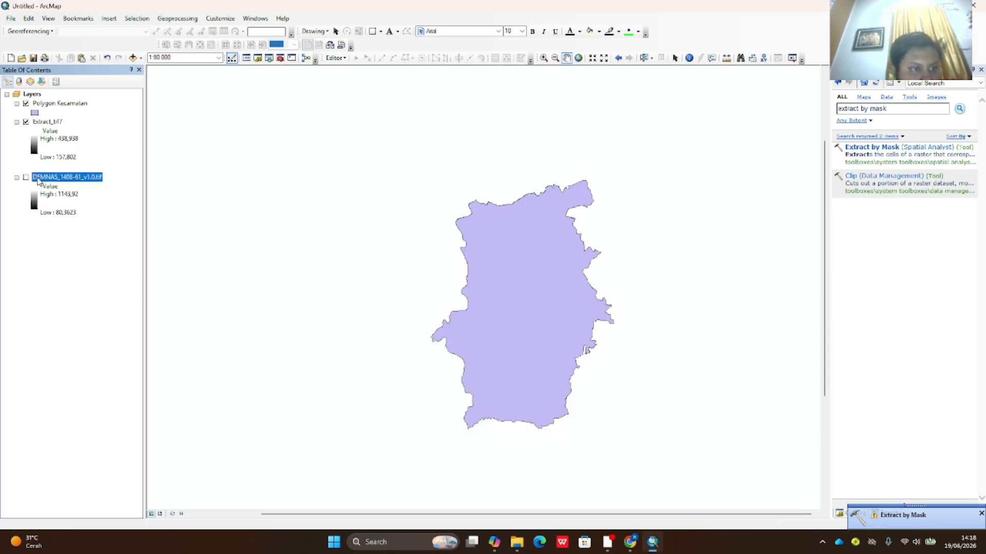
click(26, 103)
click(27, 103)
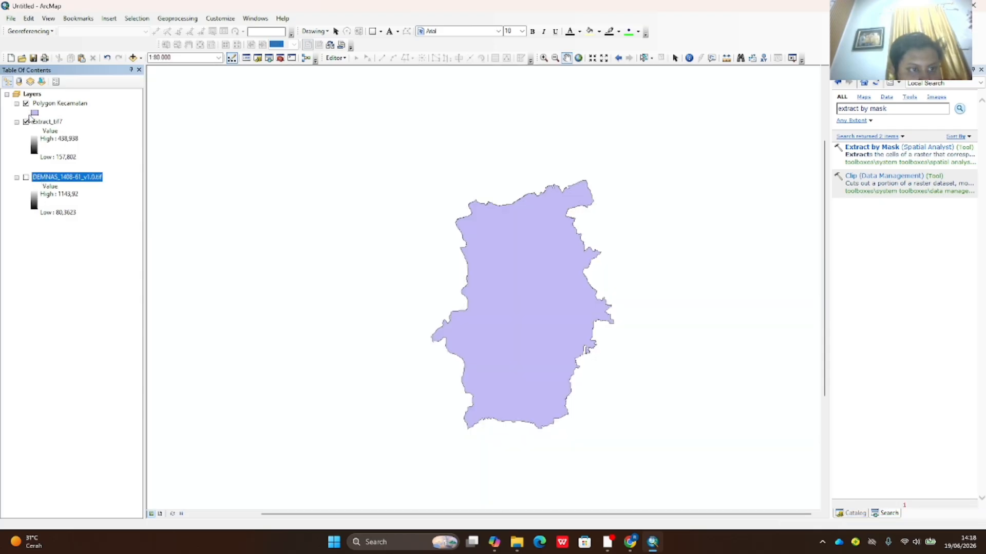
right_click(51, 178)
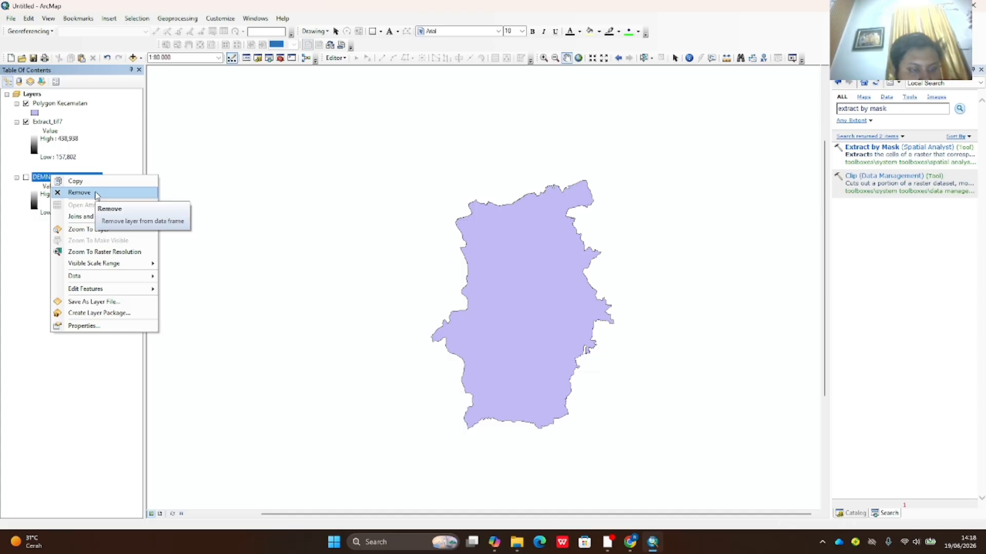
click(80, 193)
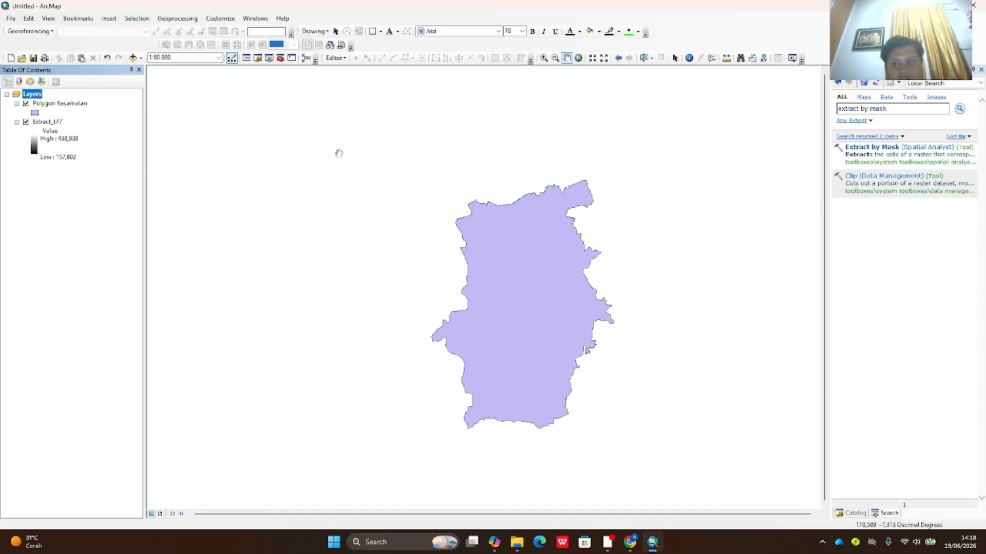
click(26, 104)
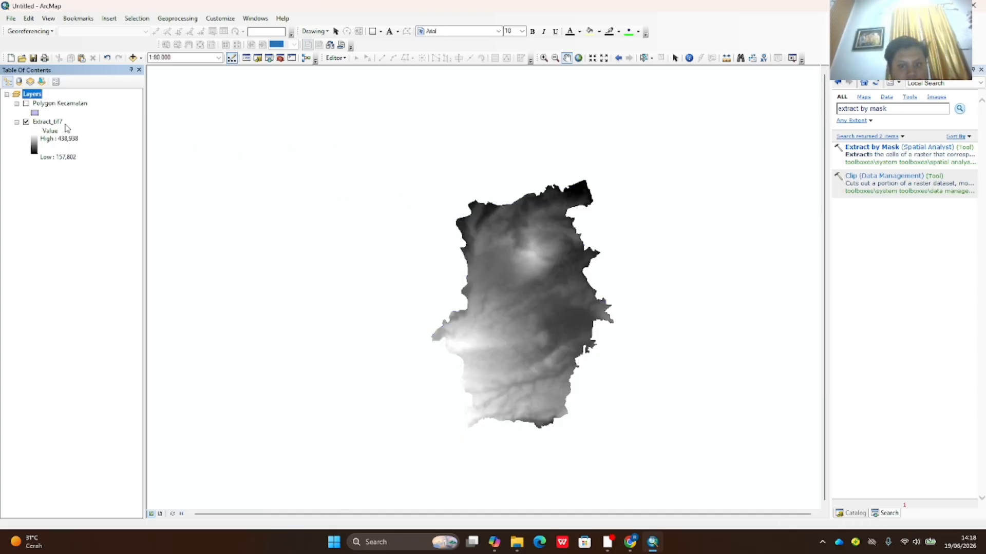
drag(888, 109, 842, 128)
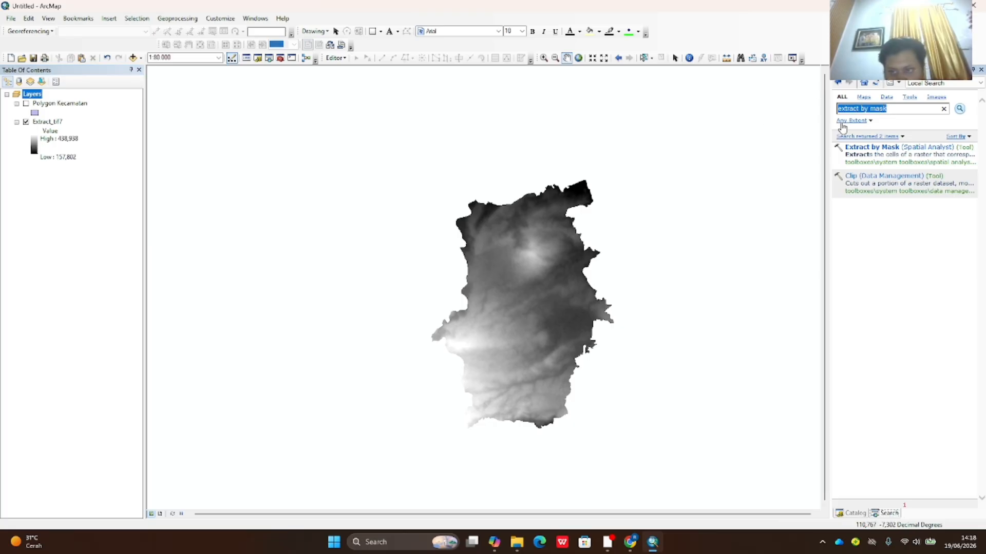
- Compute a PERCENT_RISE slope raster from Extract_tif7 with the Spatial Analyst Slope tool
text(slope)
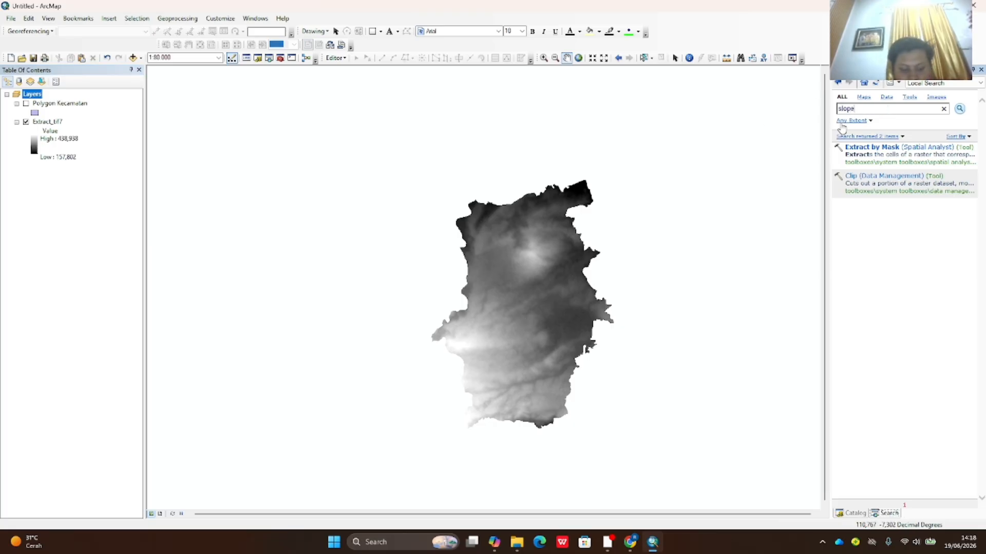
key(Return)
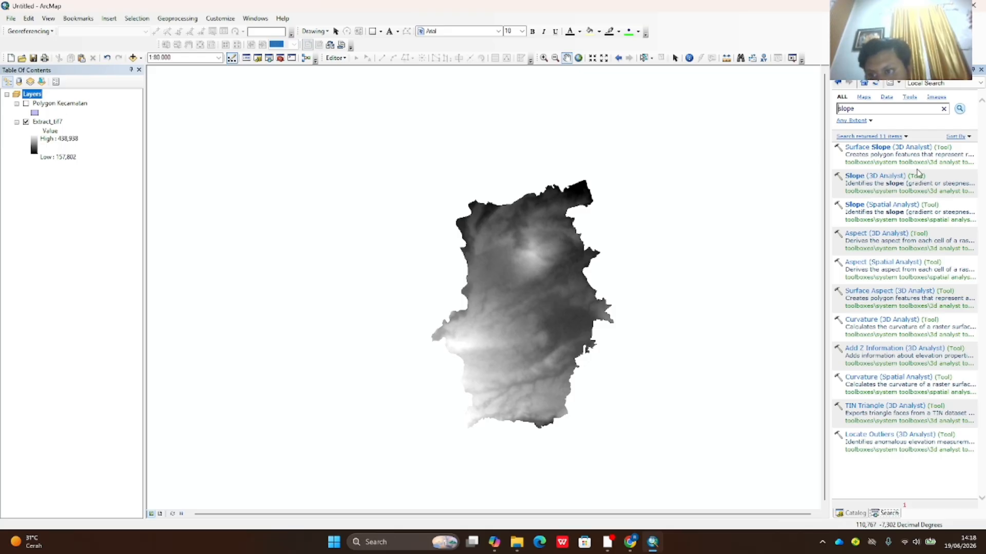
click(877, 210)
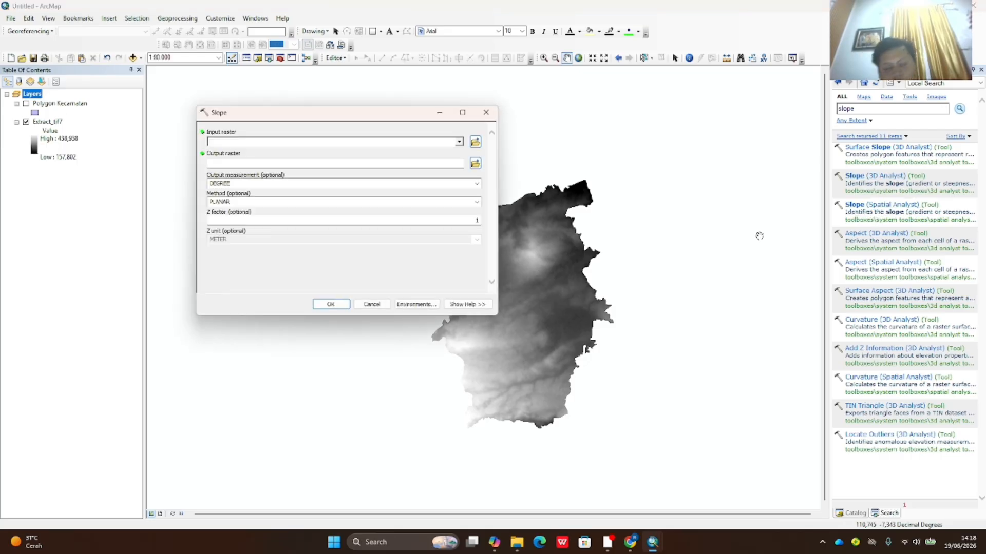
drag(46, 122, 234, 141)
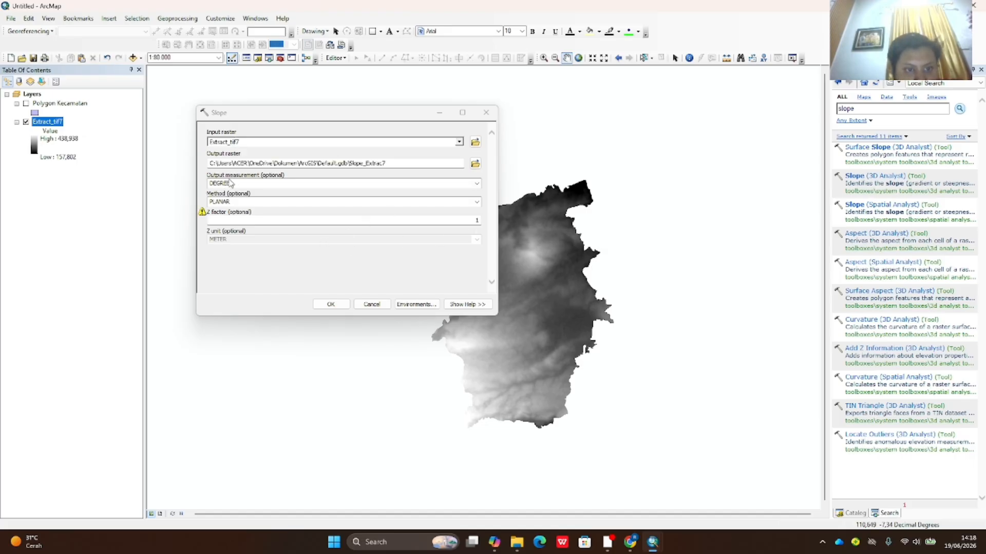
click(471, 184)
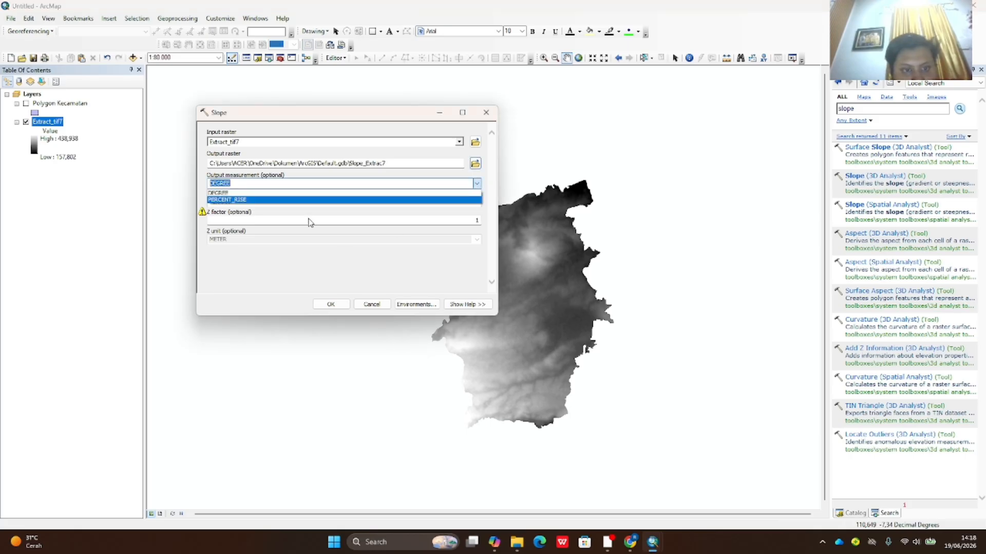
click(240, 200)
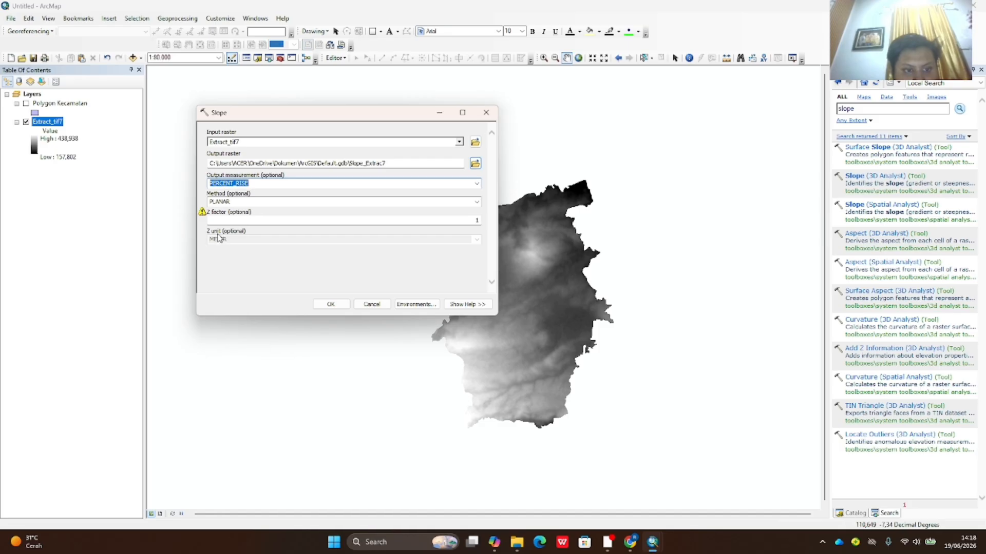
click(333, 305)
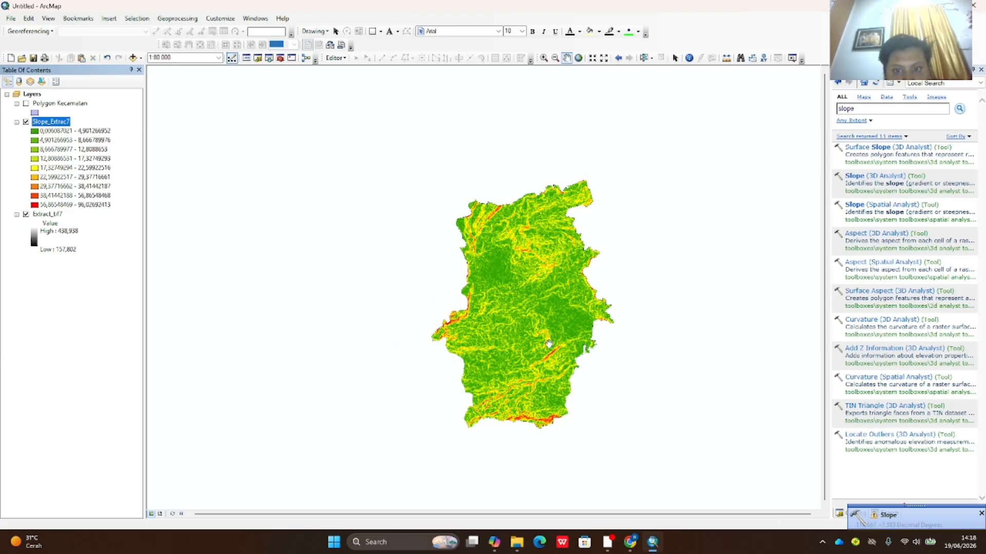
- Remove Extract_tif7 and load Slope_Extrac7 into Reclassify with Value as the reclass field
right_click(50, 215)
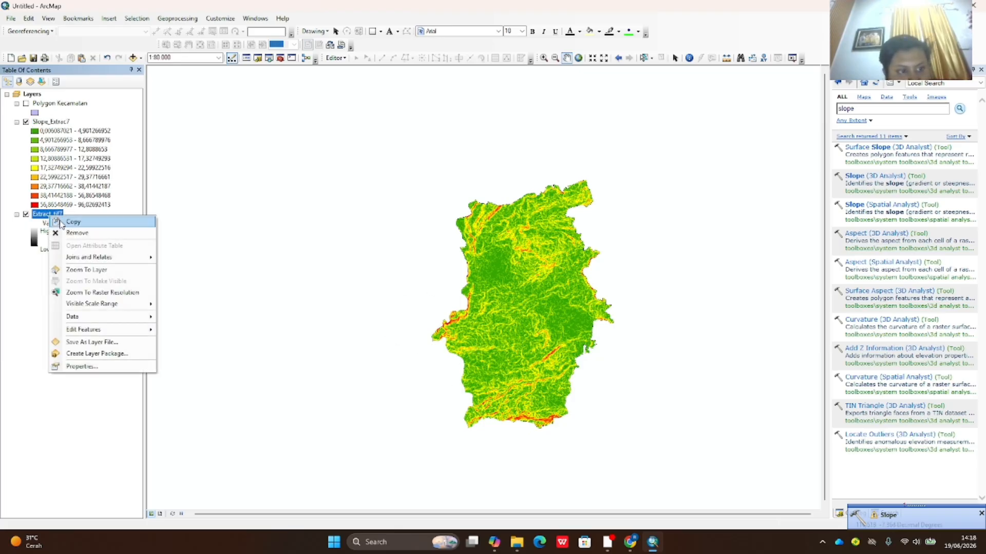
click(102, 233)
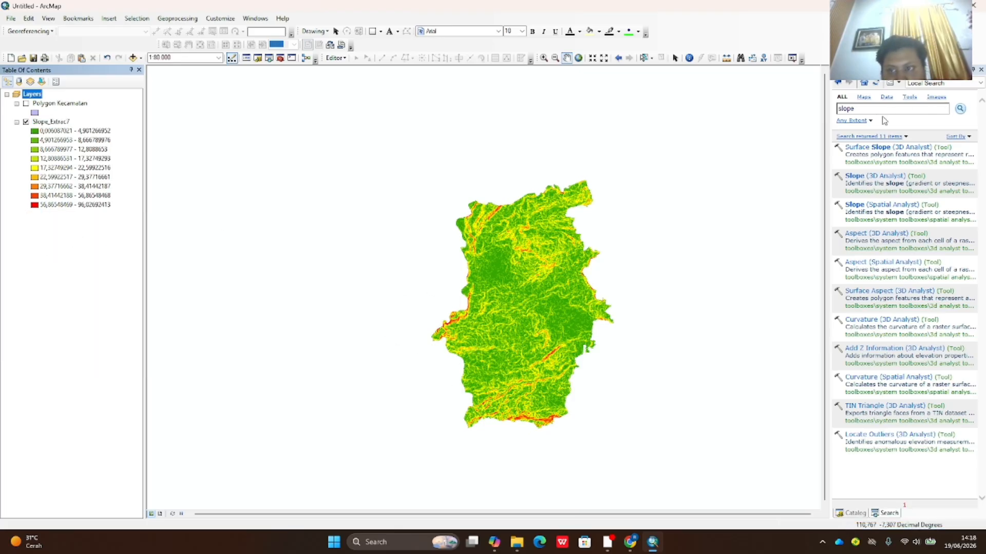
double_click(864, 109)
key(BackSpace)
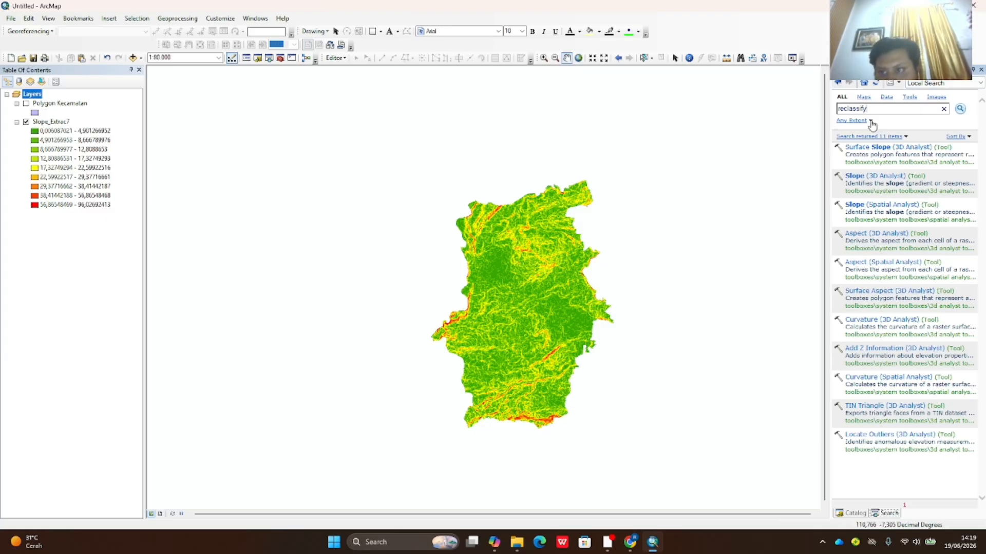
key(Return)
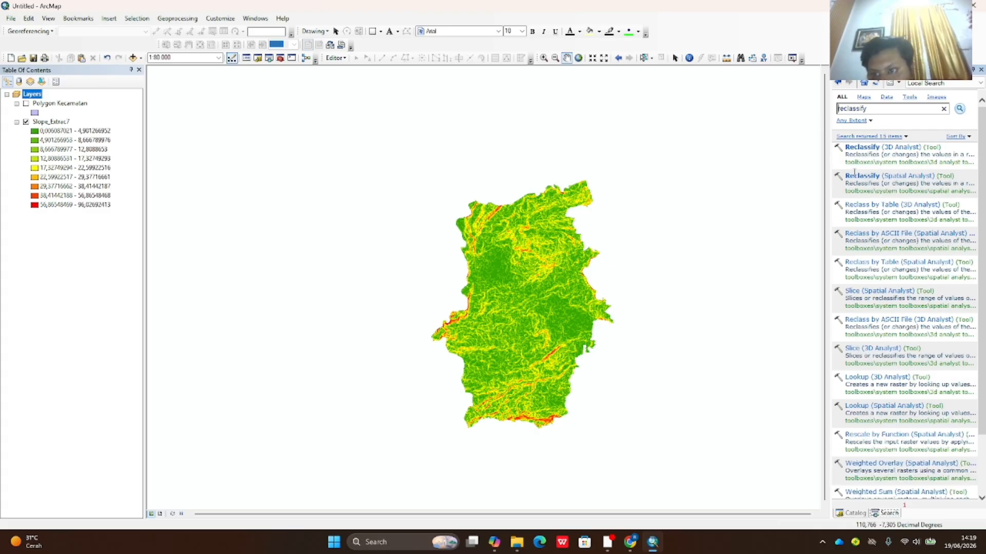
click(898, 179)
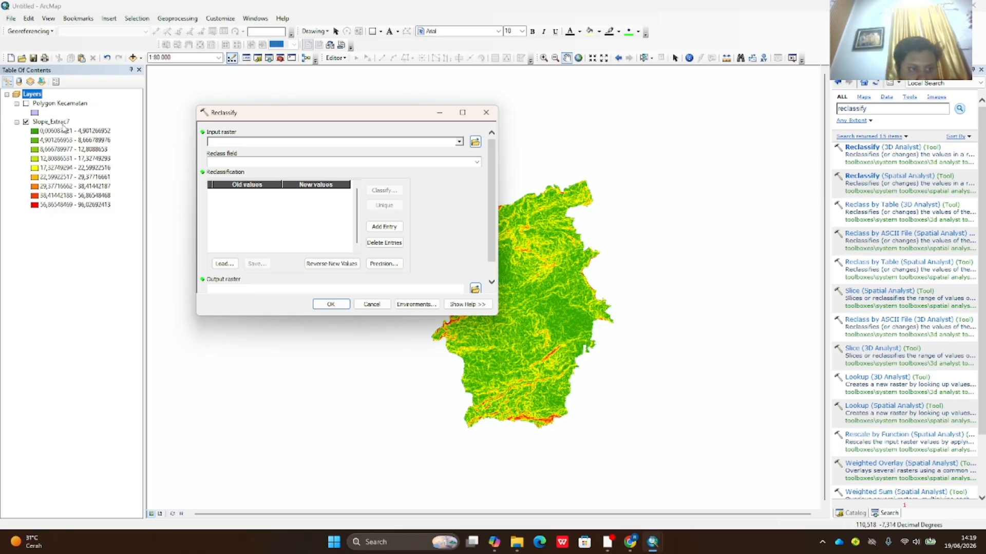
drag(64, 127, 233, 142)
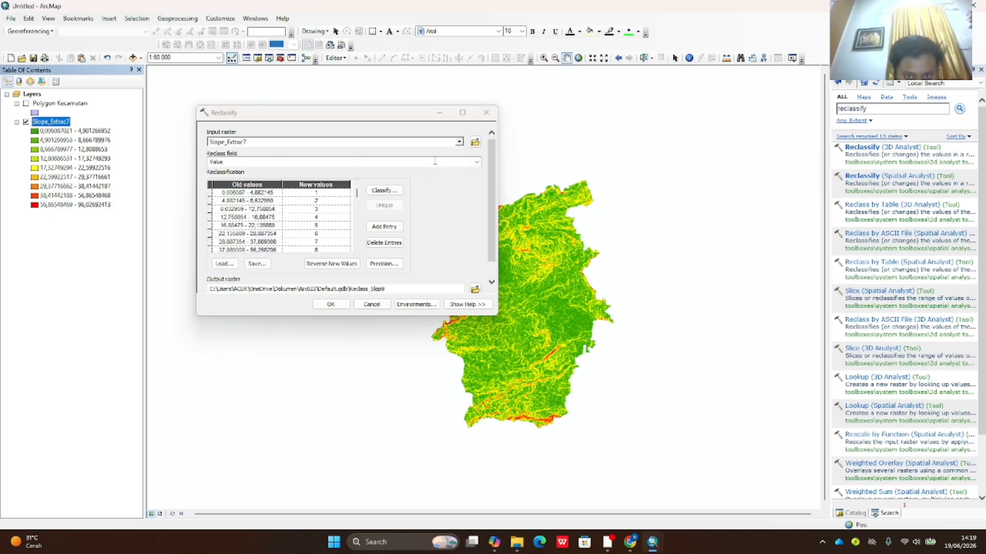
click(477, 162)
click(438, 175)
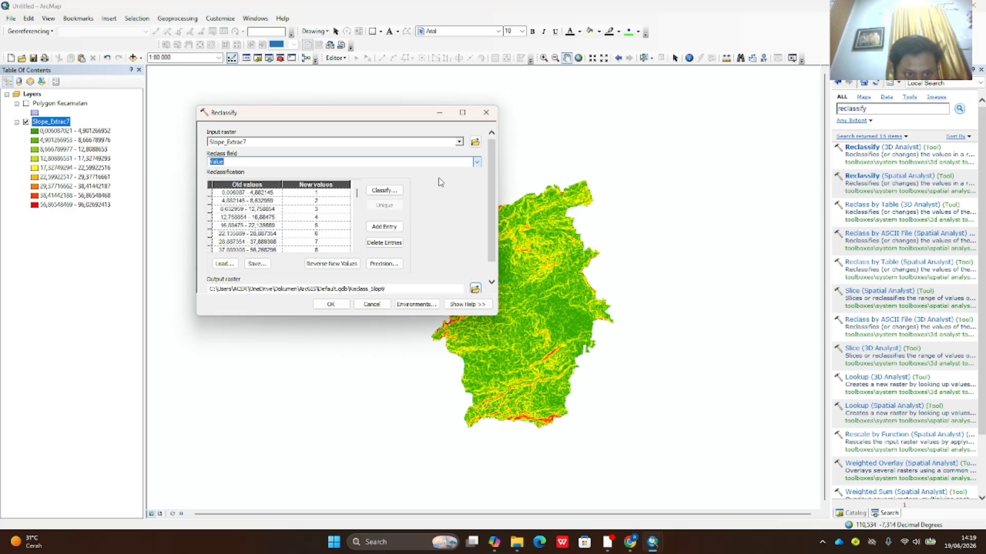
- Classify into 5 classes with breaks 8, 15, 25, 45 and 100, and run the reclassification
click(387, 194)
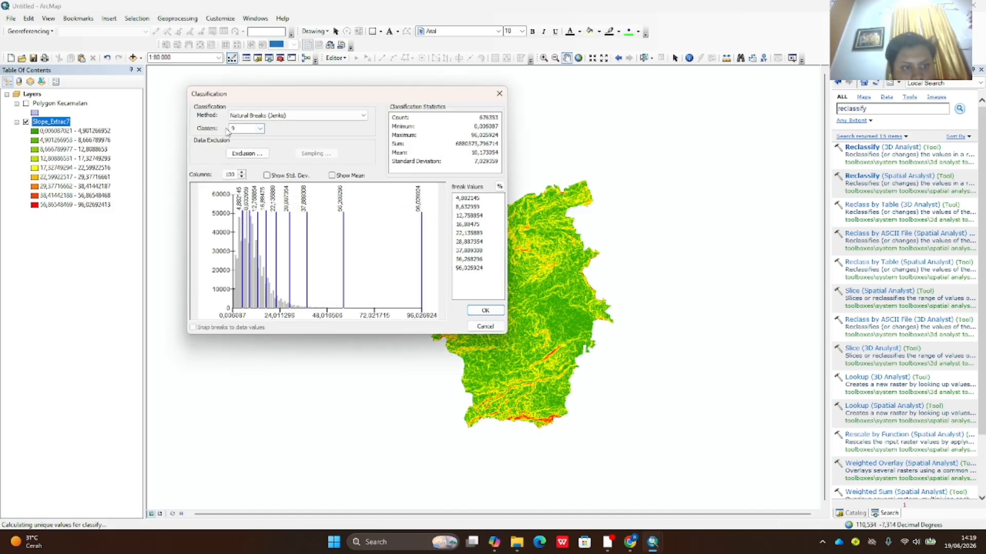
click(260, 129)
click(250, 157)
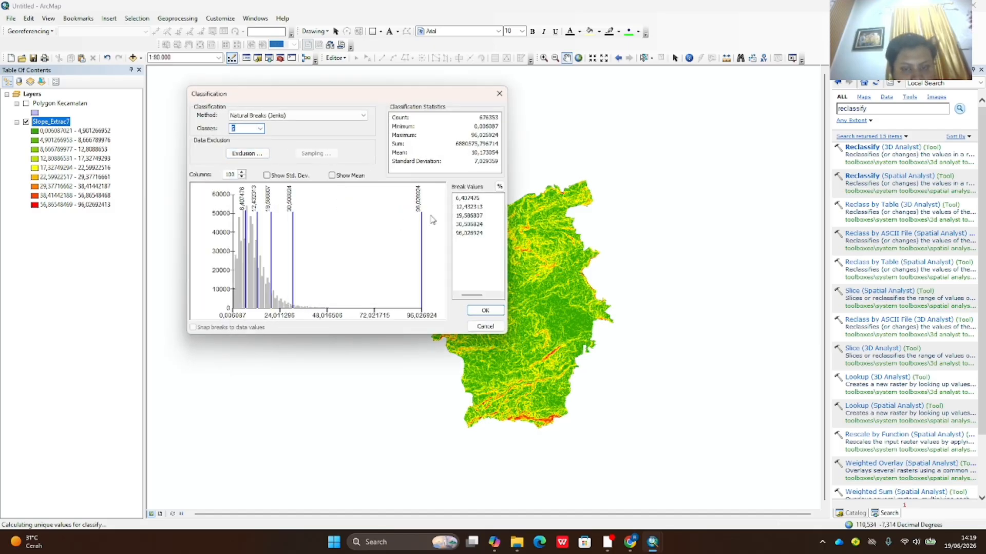
click(478, 201)
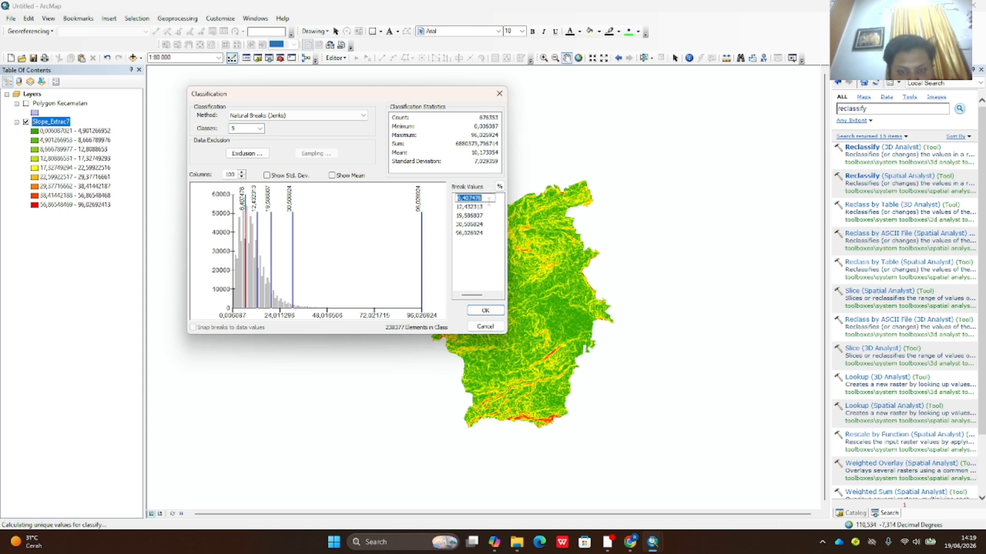
text(8)
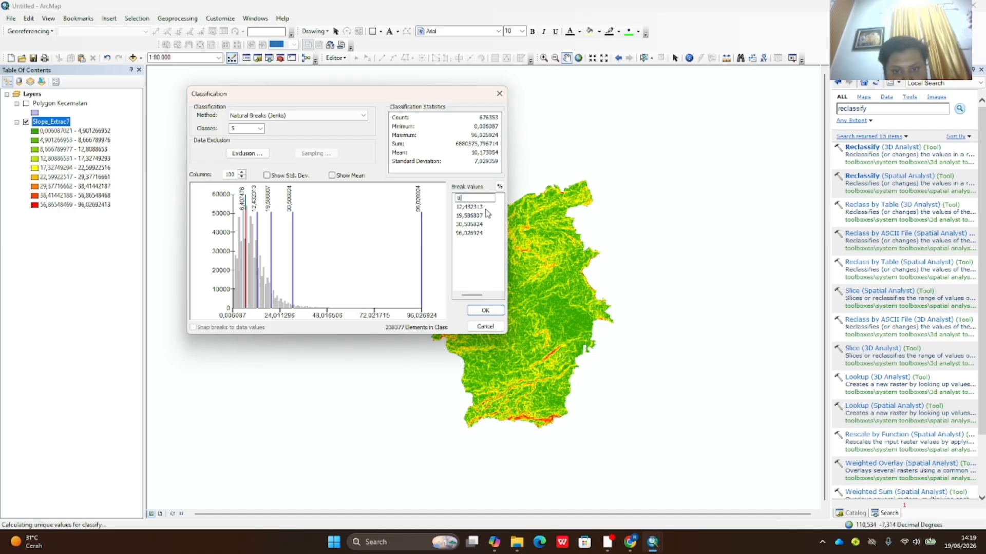
click(481, 207)
double_click(482, 207)
text(15)
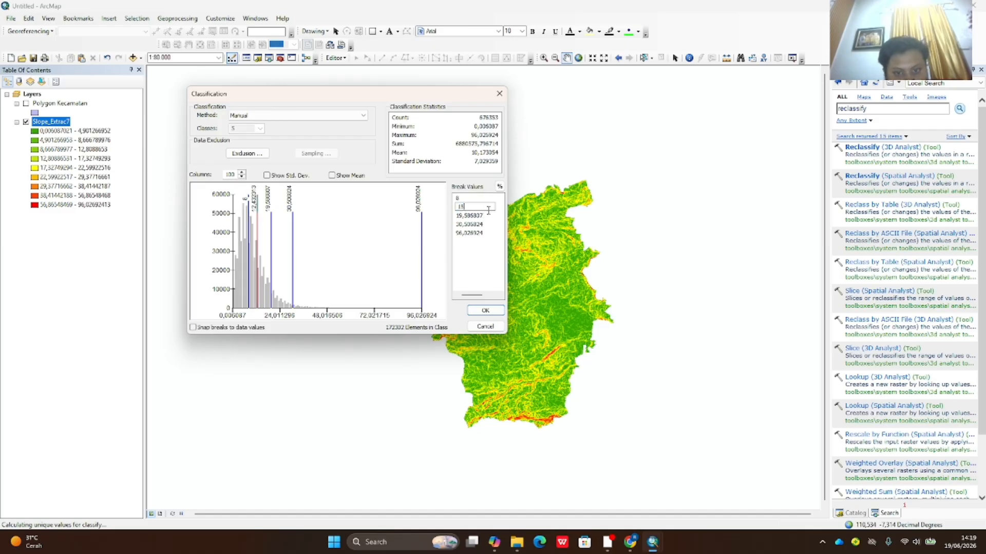
click(482, 216)
double_click(482, 216)
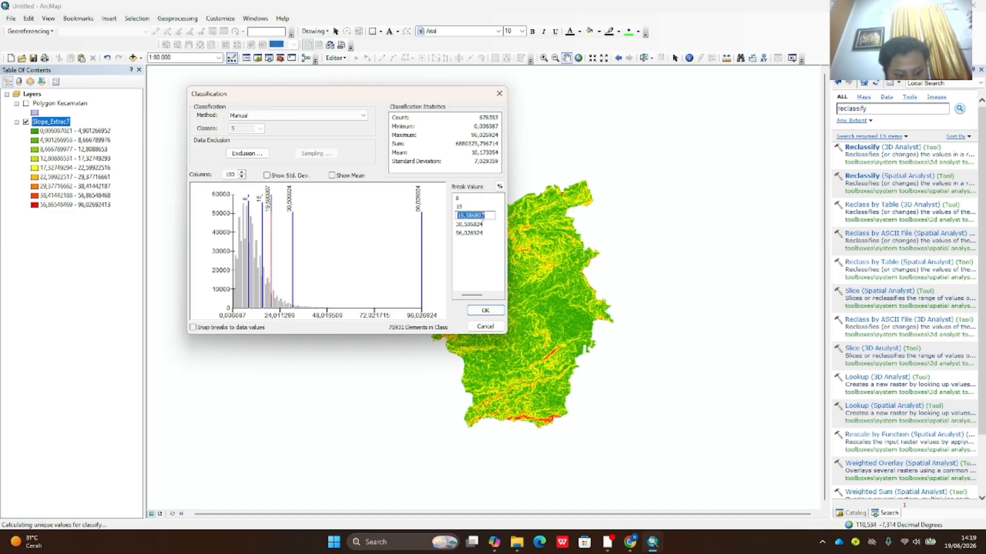
text(25)
click(483, 225)
double_click(484, 225)
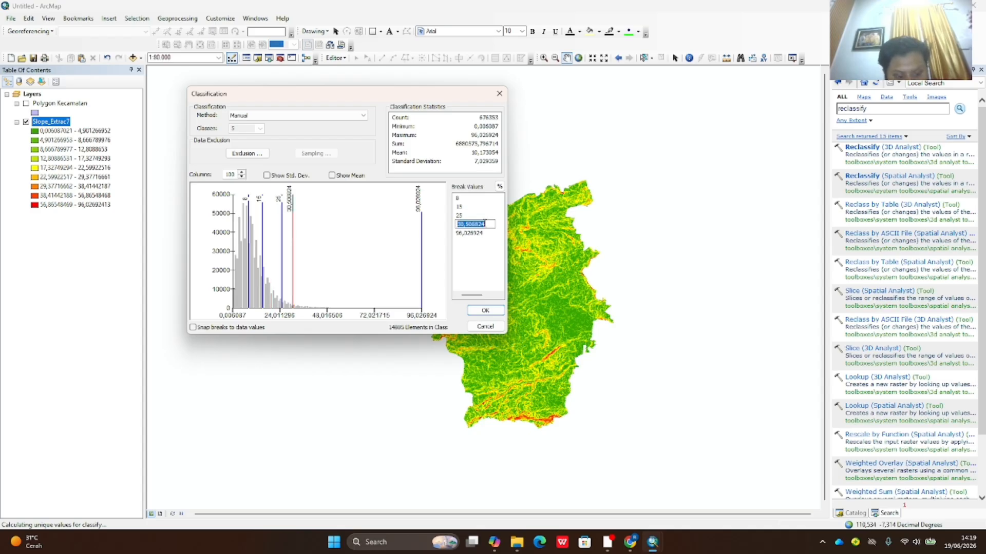
text(45)
click(482, 234)
double_click(482, 234)
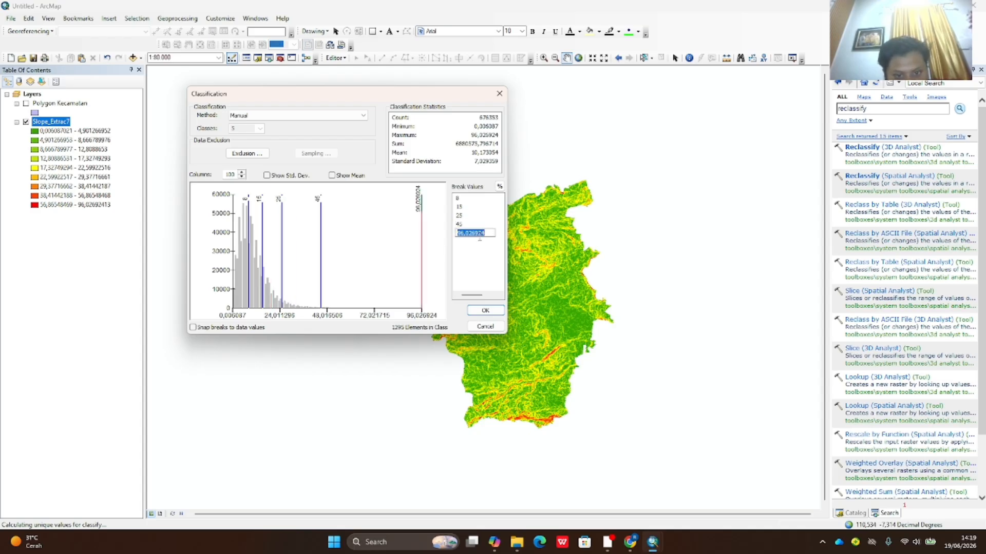
text(100)
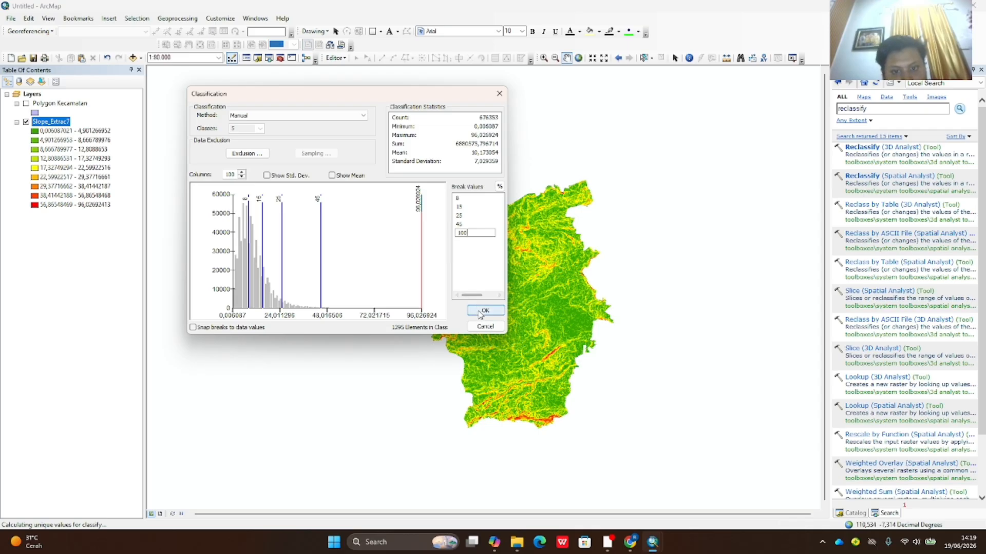
click(481, 312)
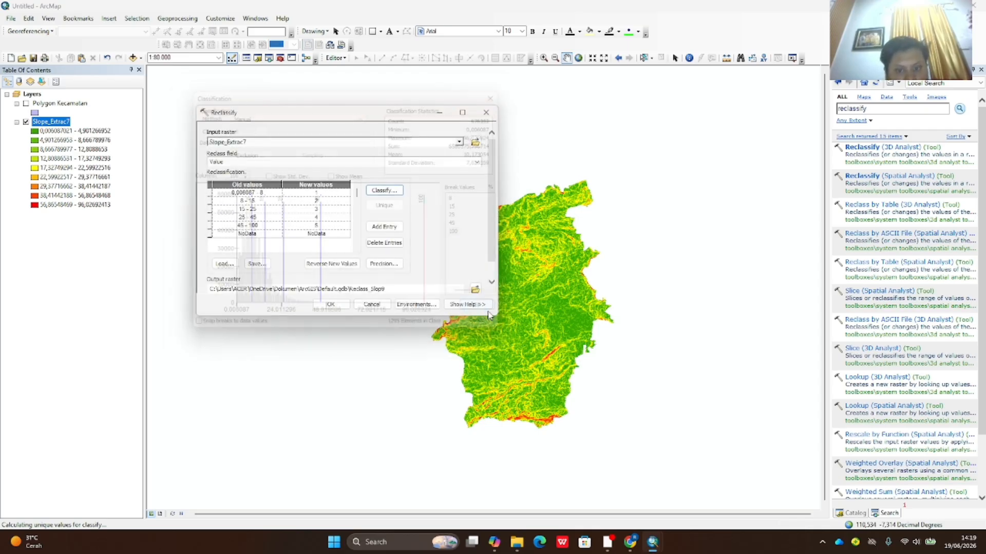
click(335, 305)
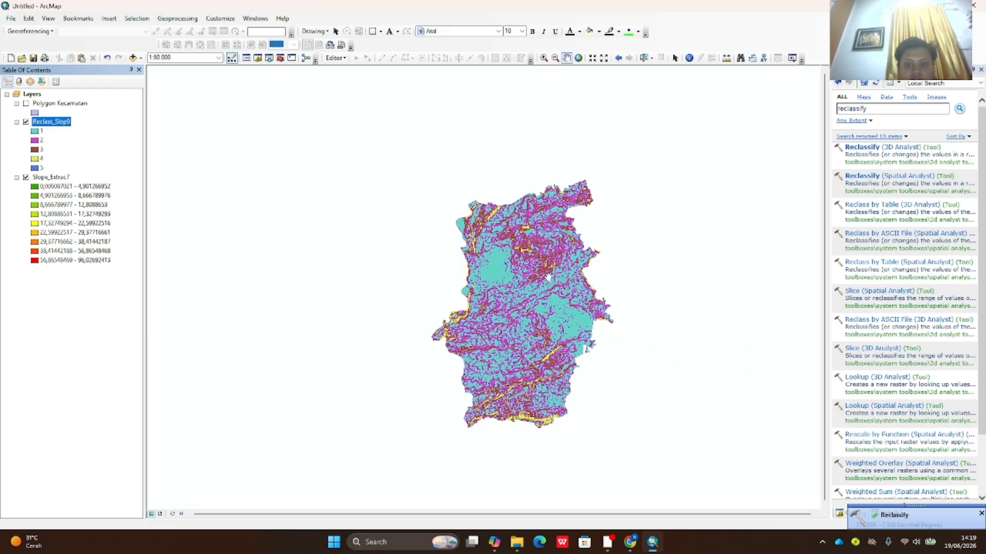
- Convert Reclass_Slop9 to polygons on the Value field, creating RasterT_Reclass9
double_click(862, 110)
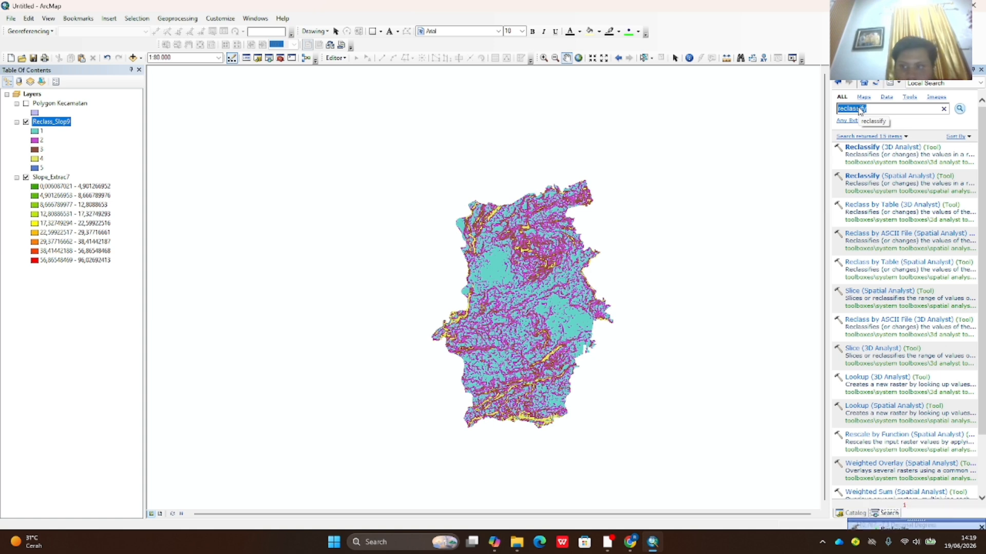
text(raster to polygon)
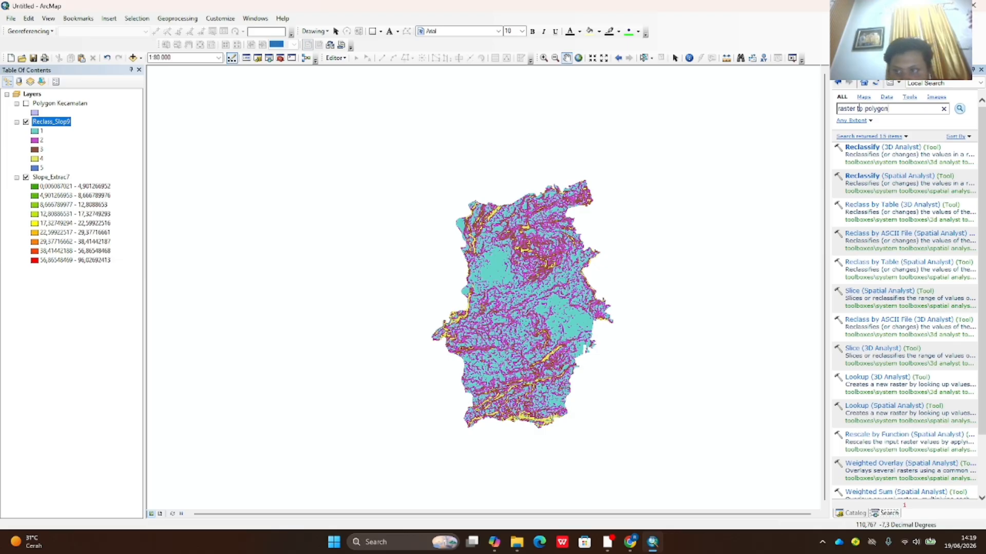
key(Return)
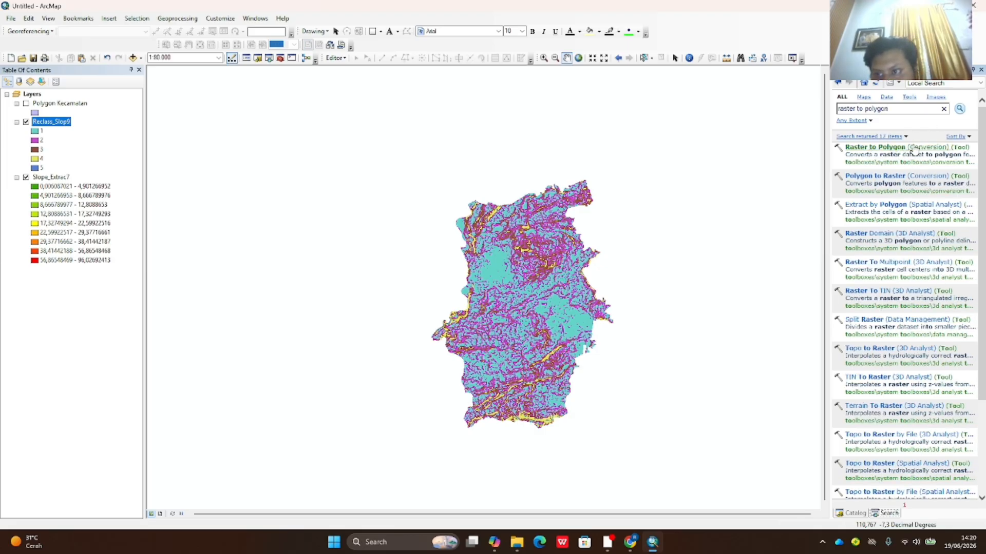
click(928, 149)
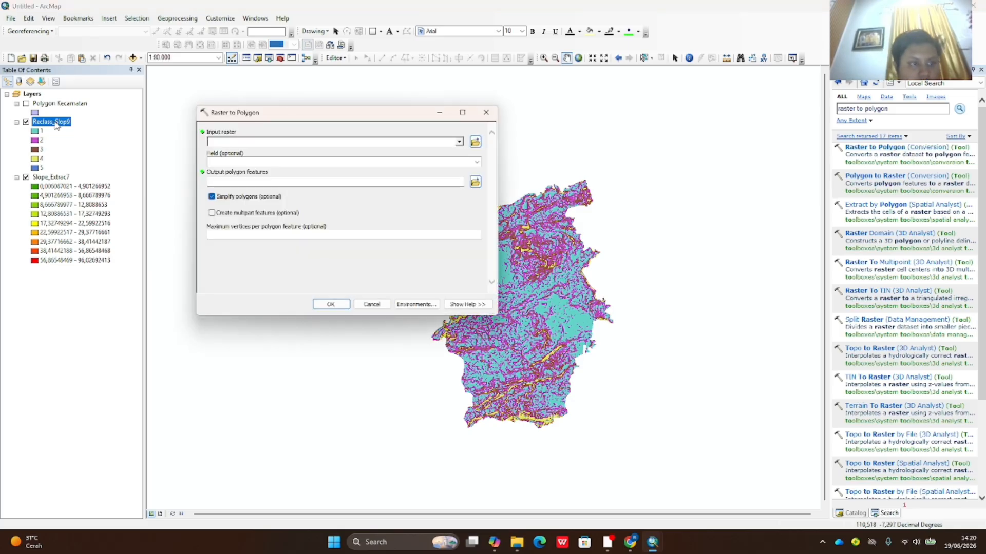
drag(56, 124, 244, 144)
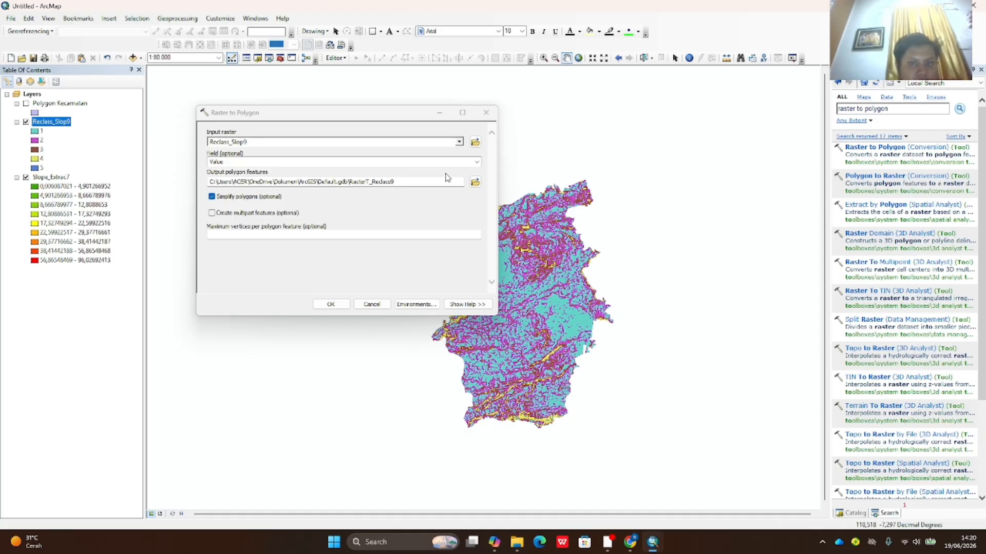
click(477, 163)
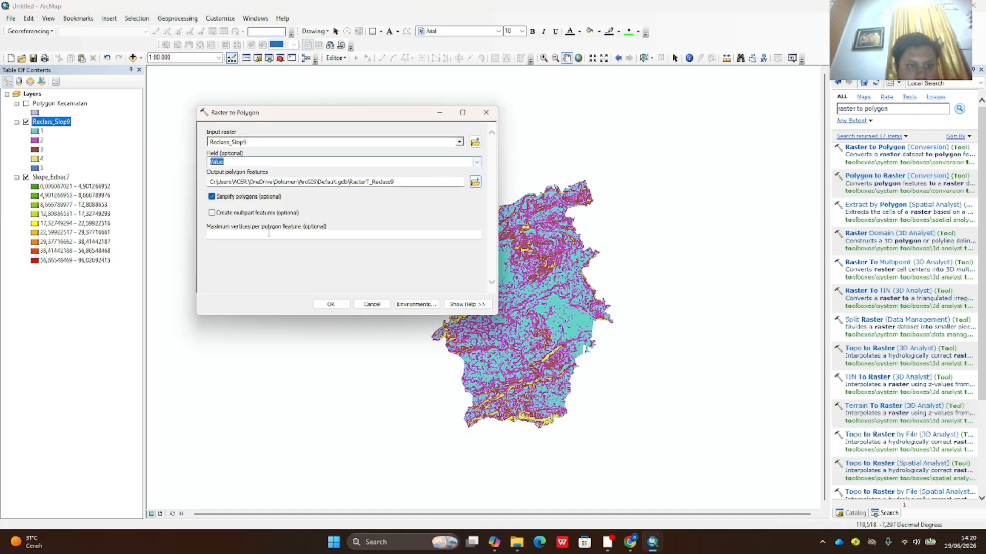
click(331, 304)
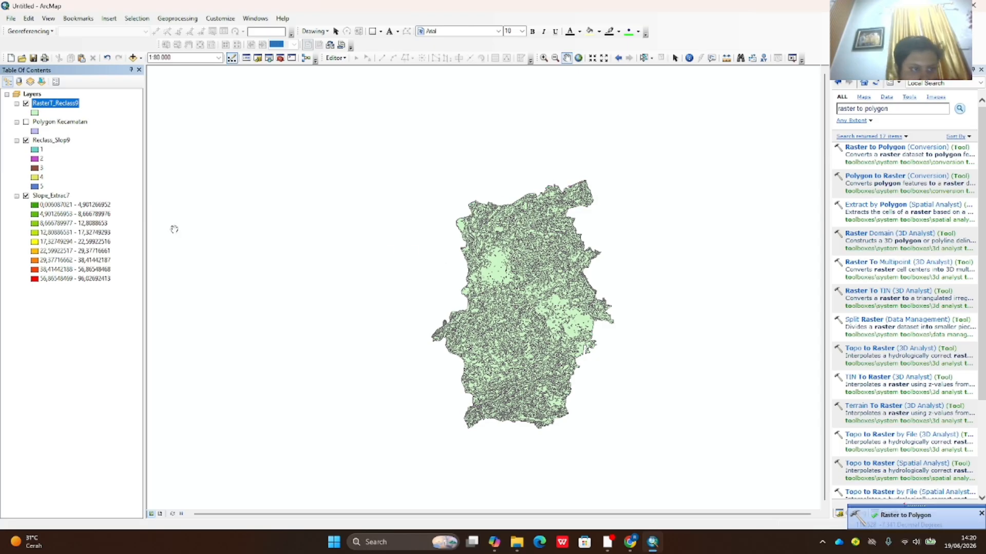
- Remove the Reclass_Slop9 and Slope_Extrac7 layers from the map
right_click(58, 143)
click(86, 159)
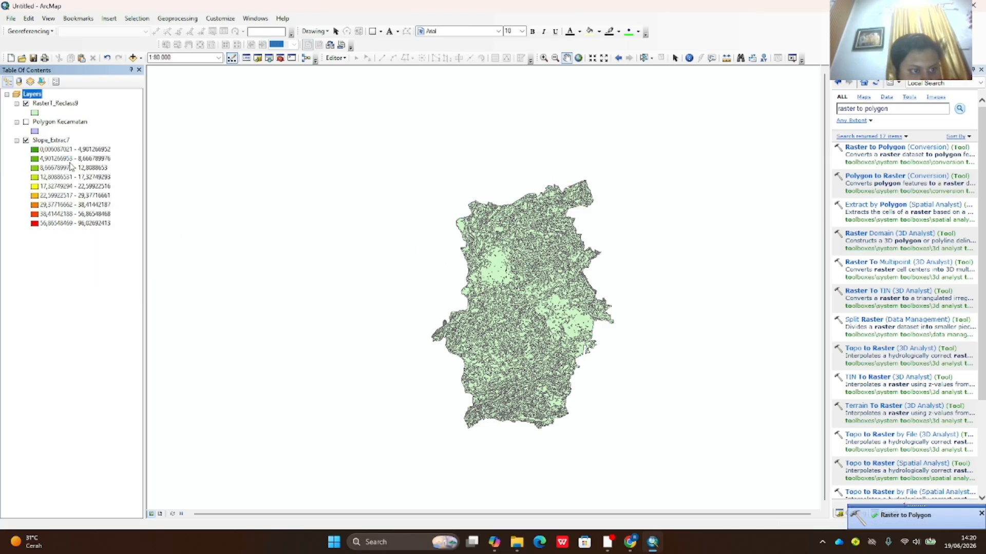
right_click(65, 145)
click(82, 161)
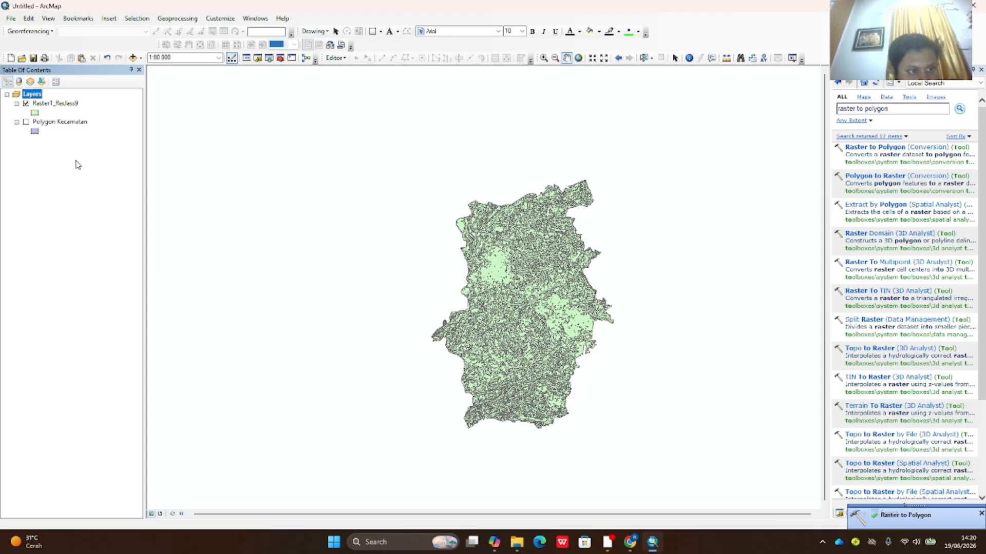
- Zoom the map to the RasterT_Reclass9 polygons
click(72, 106)
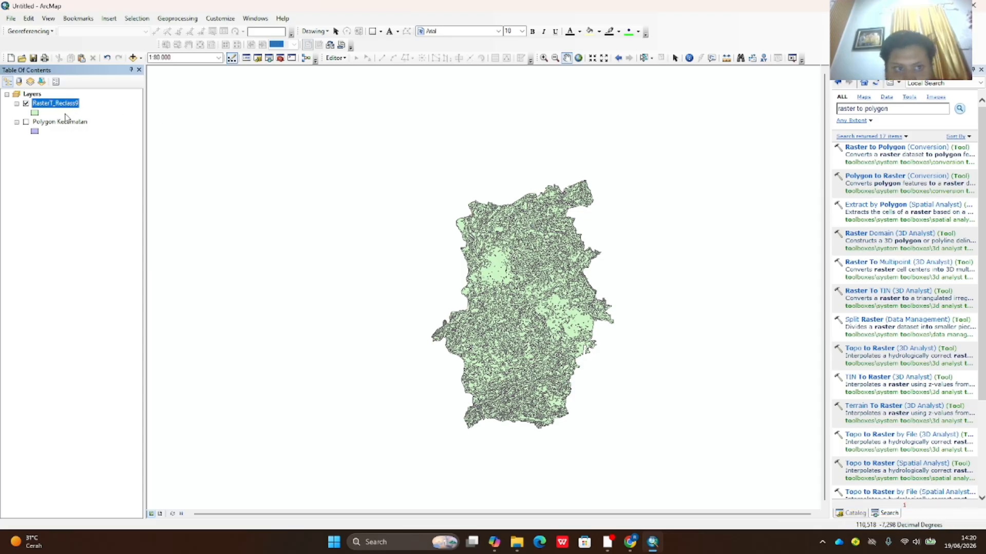
right_click(60, 103)
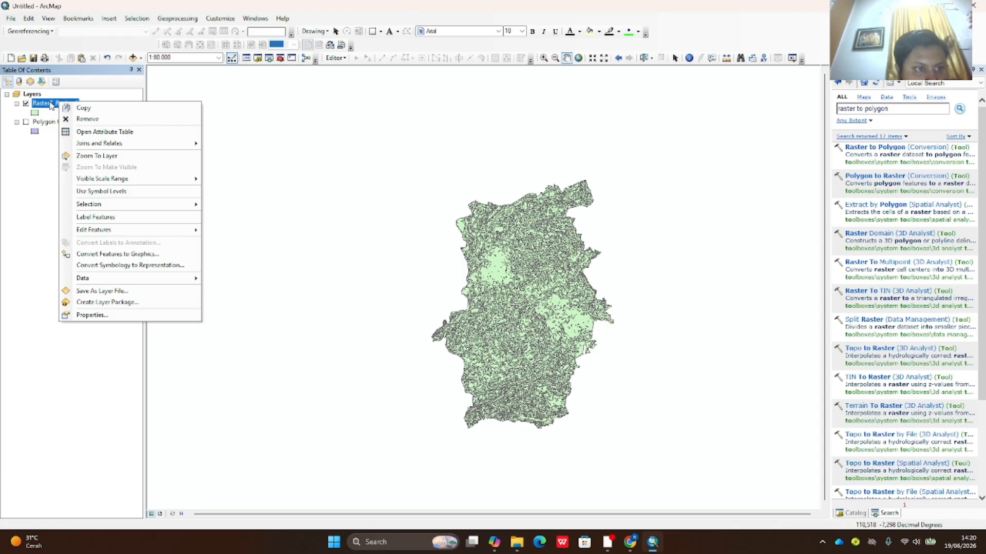
click(52, 104)
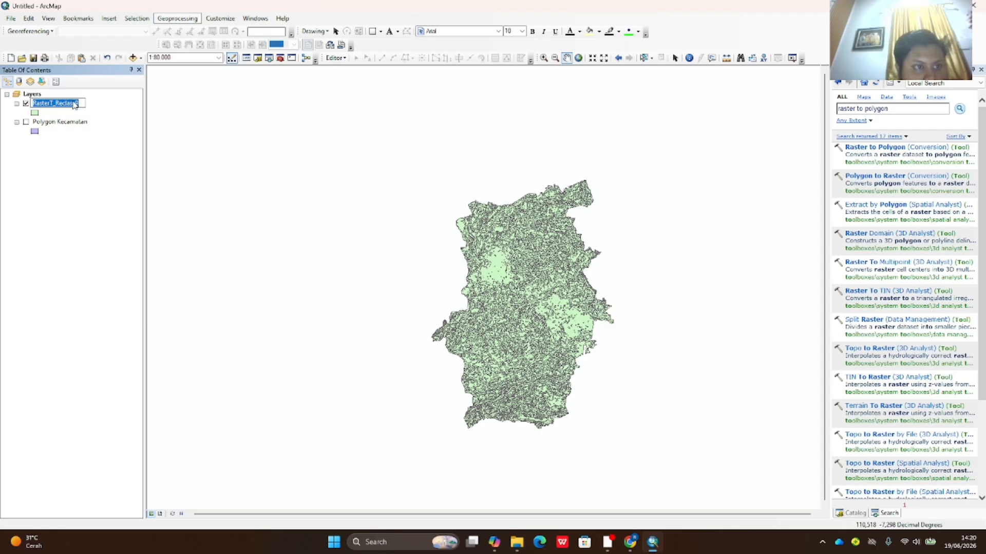
drag(215, 123, 485, 299)
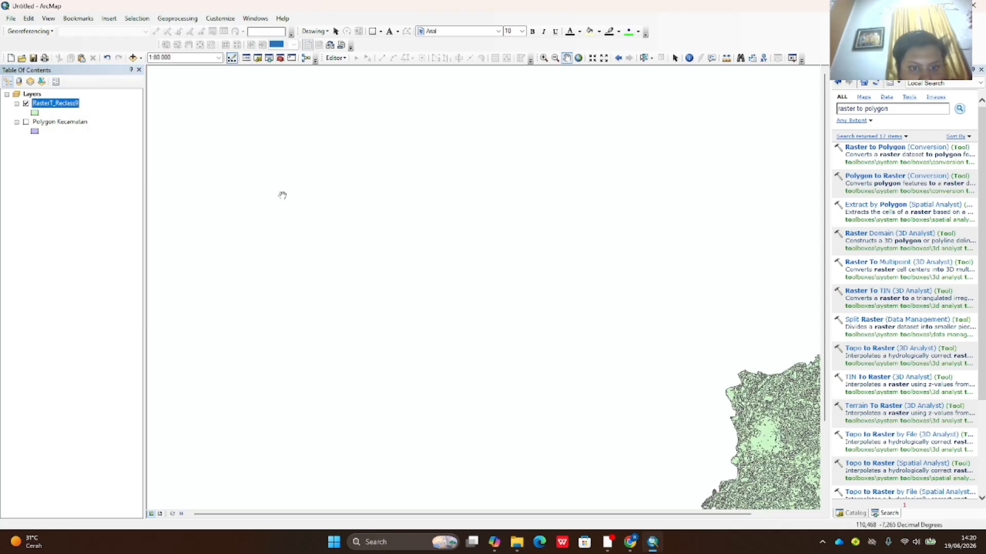
right_click(66, 105)
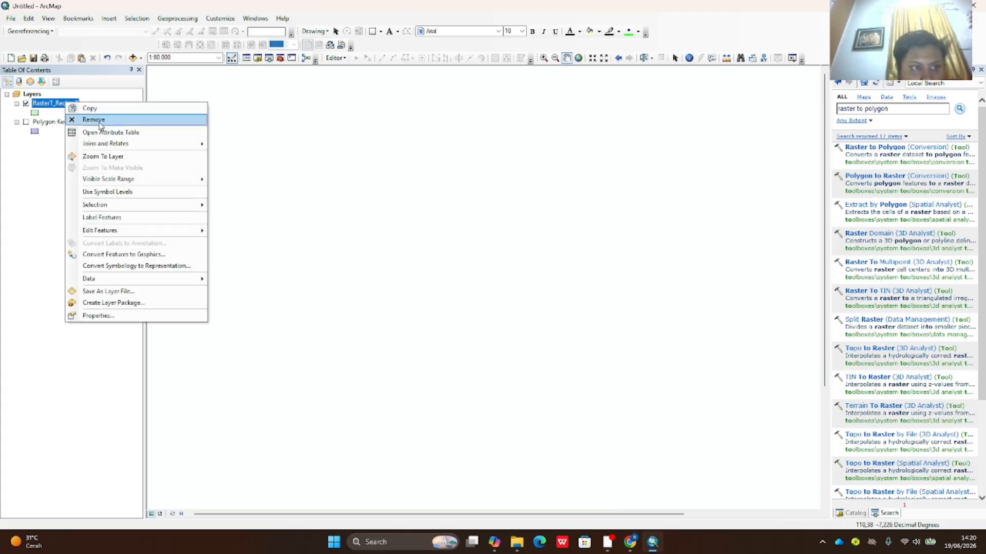
click(113, 157)
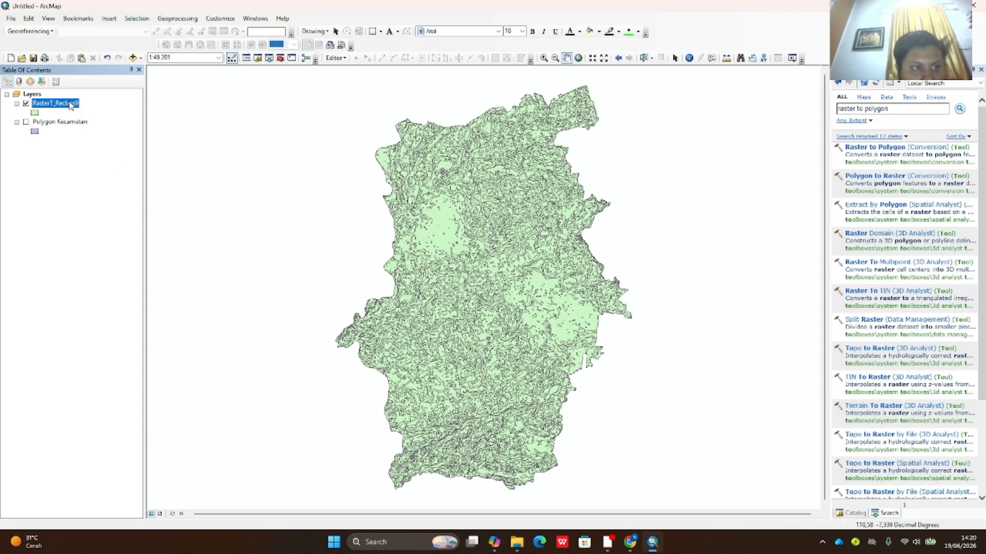
- Dissolve RasterT_Reclass9 by the gridcode field into RasterT_Reclass9_Dissolve
click(177, 18)
click(206, 86)
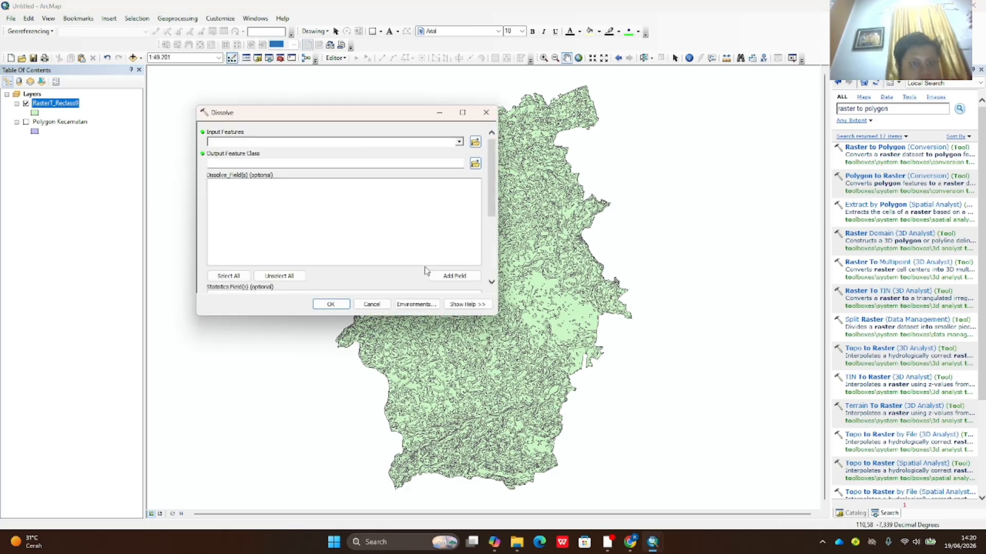
drag(73, 104, 220, 143)
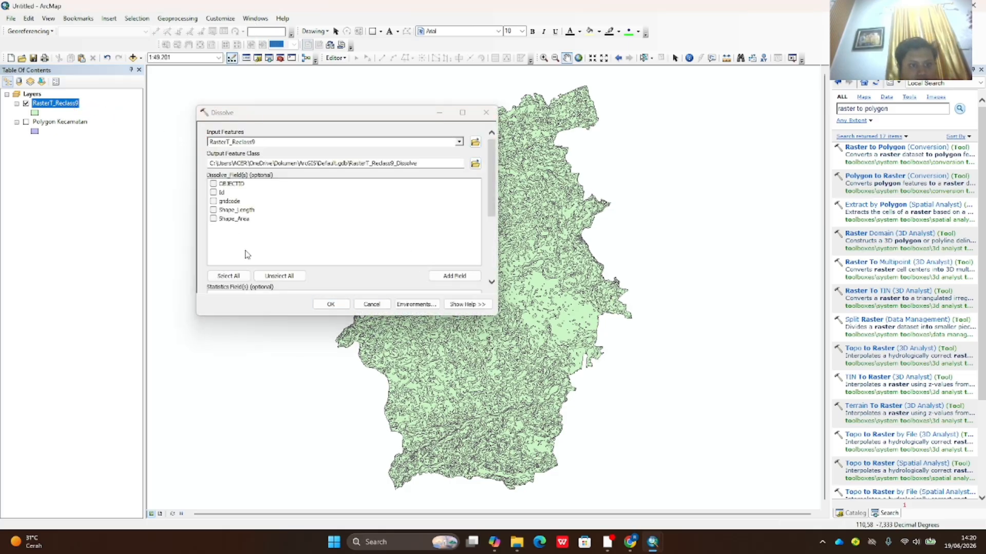
click(213, 201)
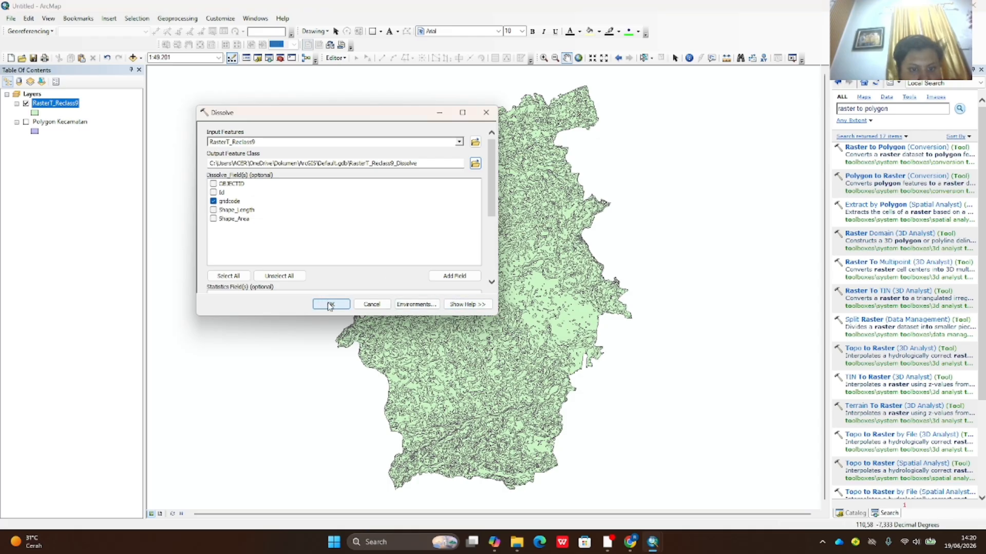
click(330, 305)
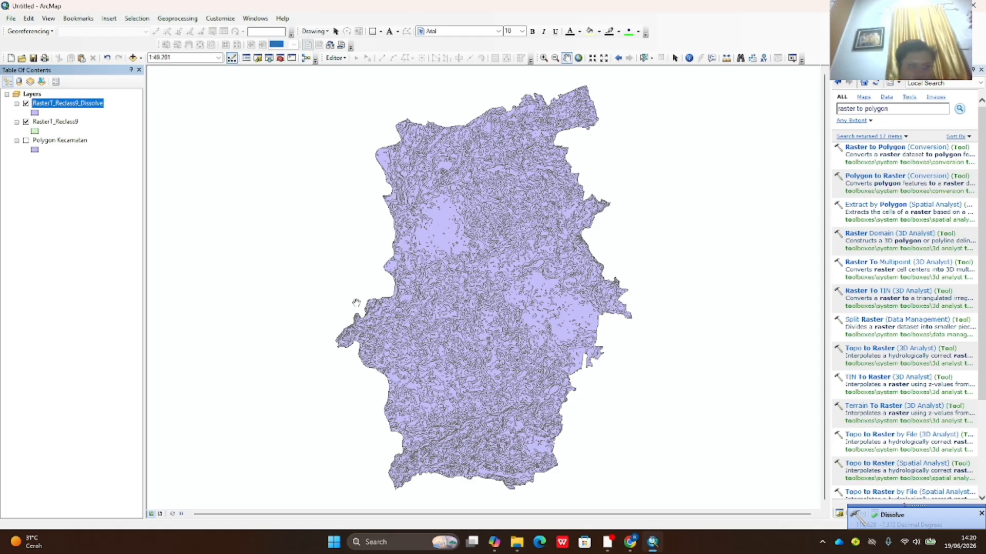
- Remove the undissolved RasterT_Reclass9 layer, keeping the dissolved one selected
right_click(65, 121)
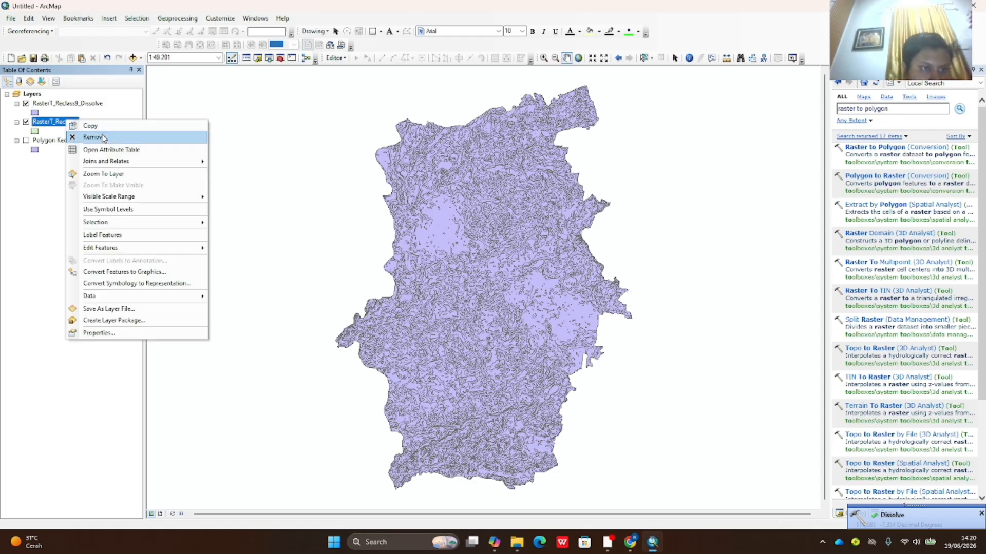
click(103, 137)
click(67, 105)
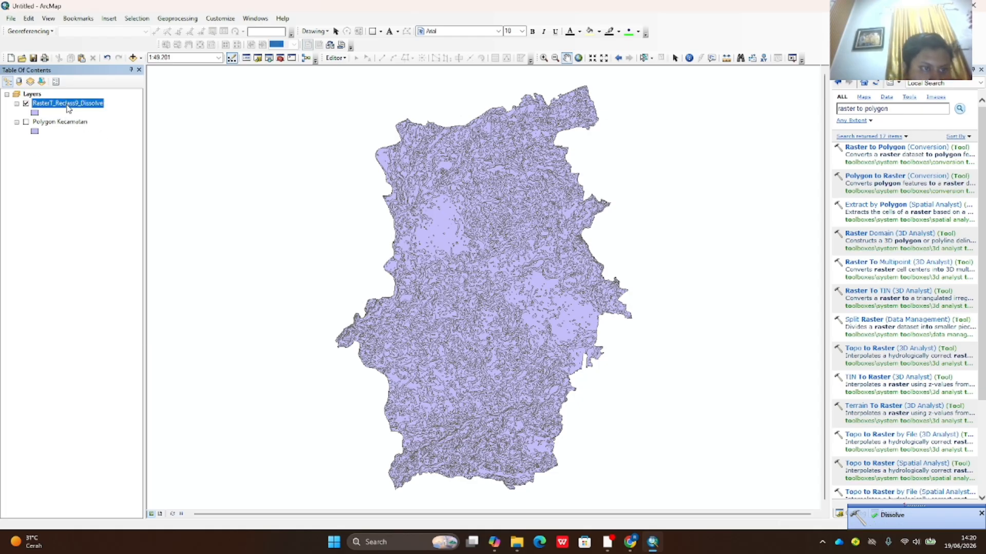
right_click(67, 106)
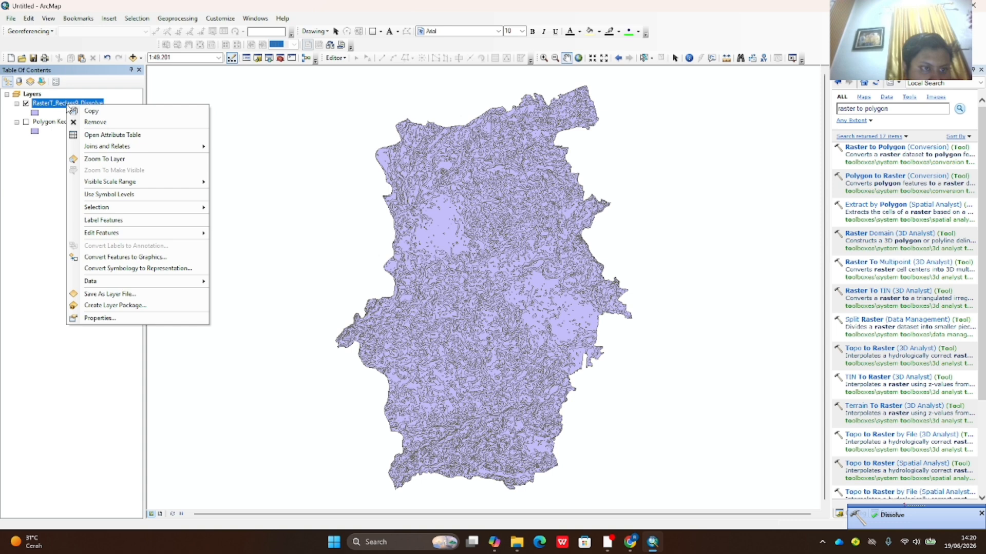
- Add a Text field named Kemiringan, length 50, to the RasterT_Reclass9_Dissolve attribute table
click(128, 138)
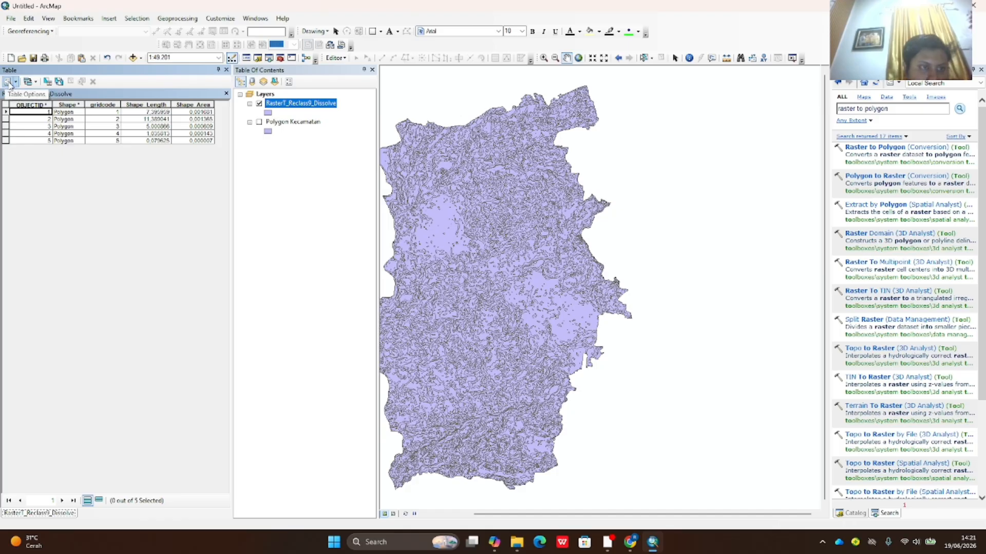
click(9, 82)
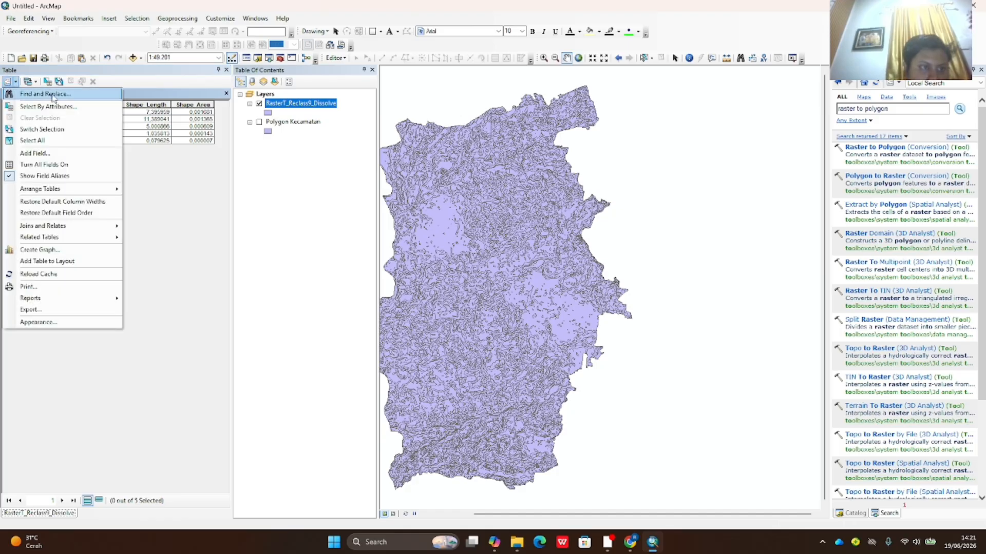
click(61, 156)
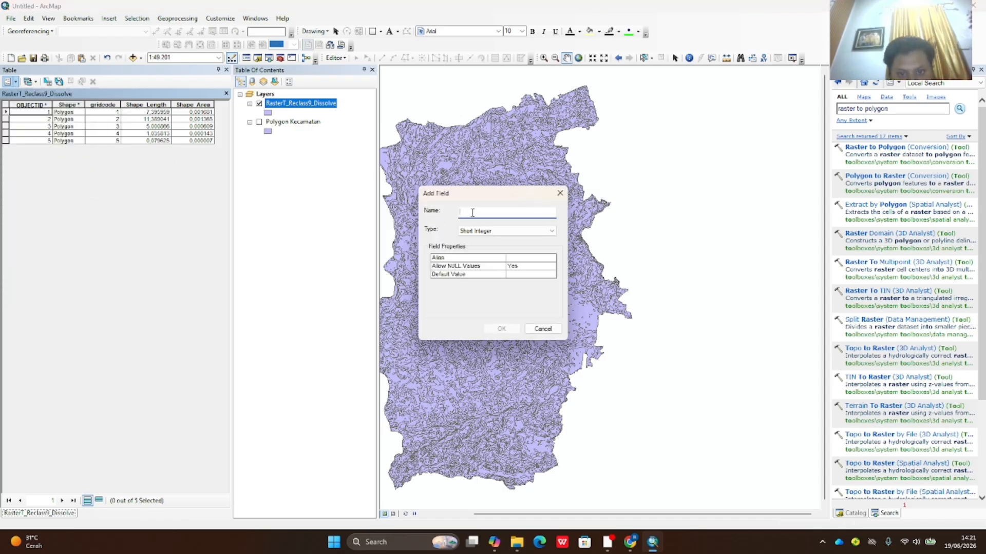
text(Kemiringan)
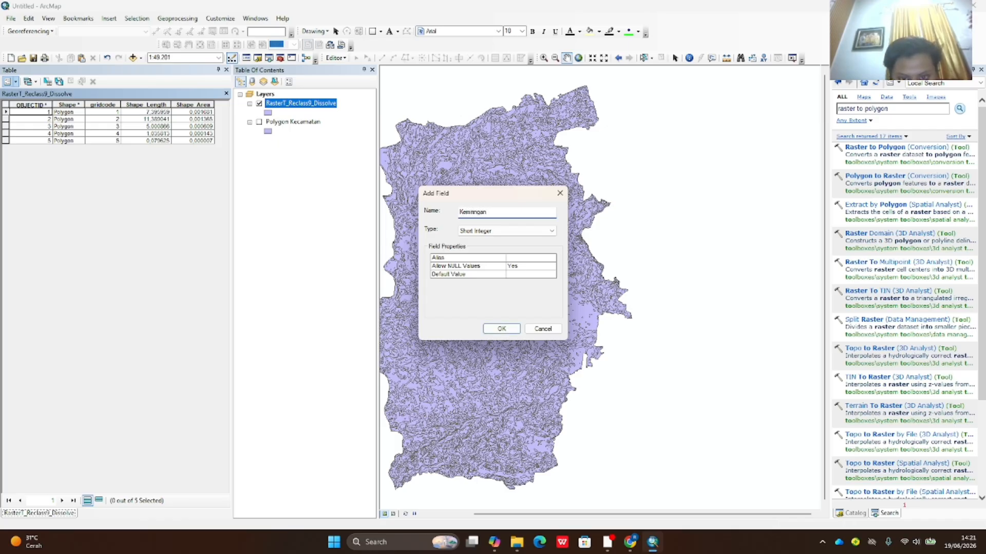
click(548, 234)
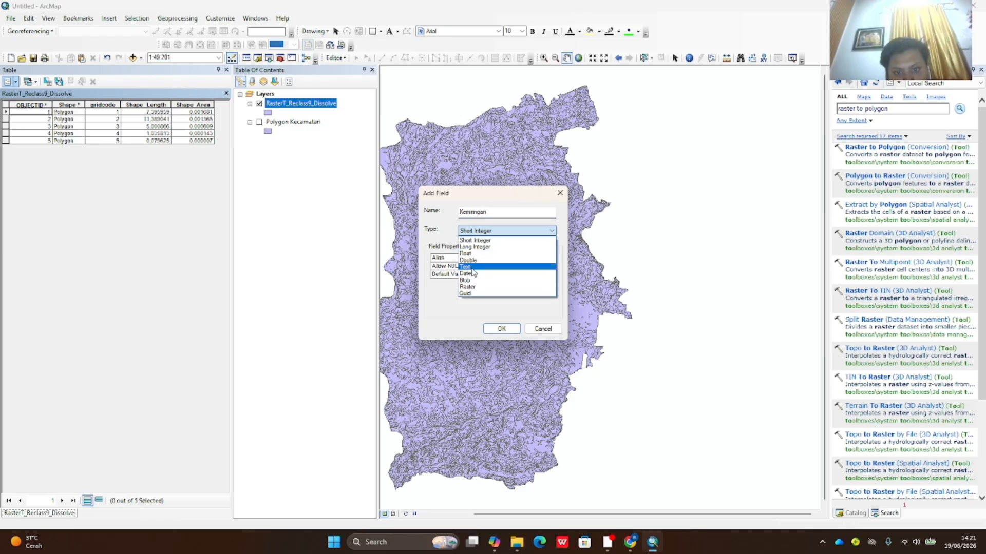
click(472, 268)
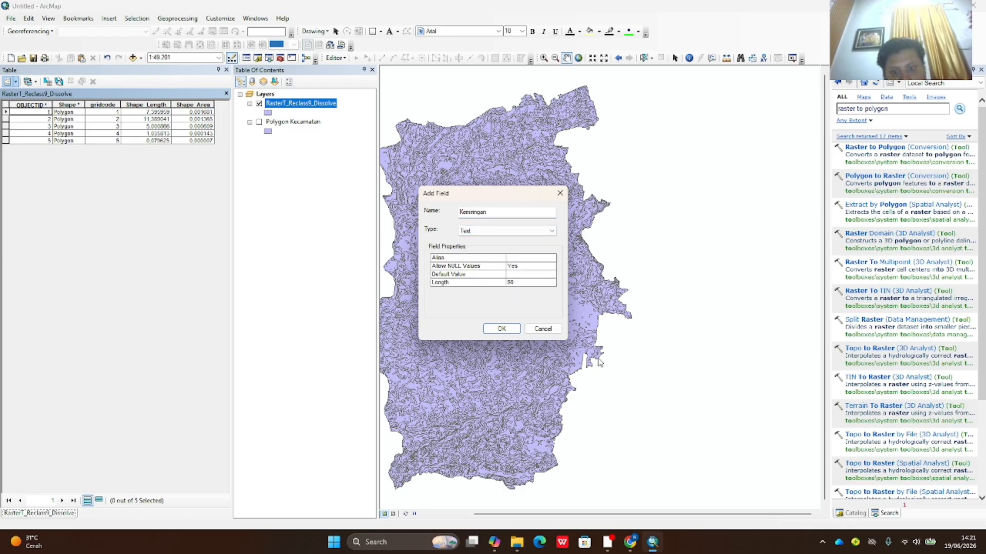
click(502, 329)
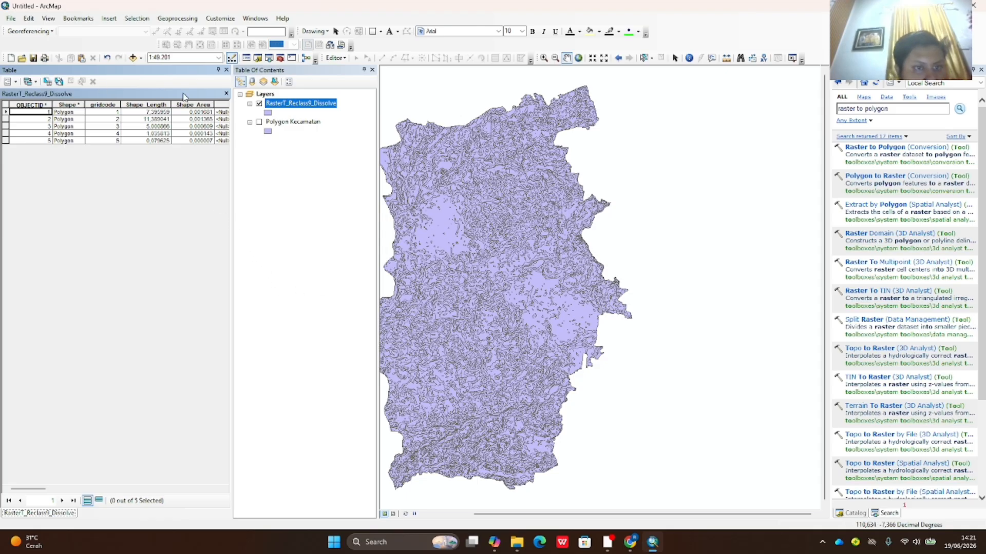
drag(44, 491, 72, 491)
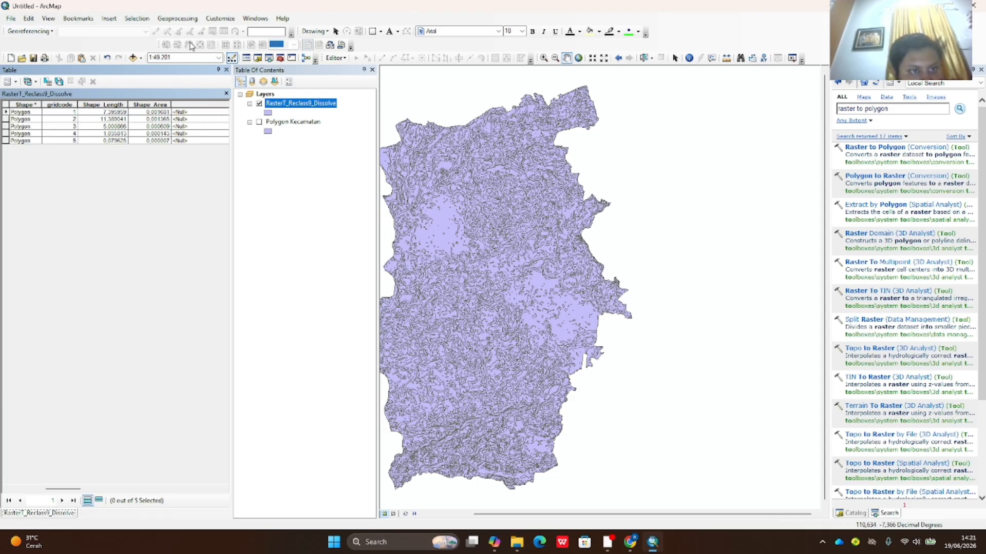
- Start an edit session on the dissolved slope layer
click(336, 57)
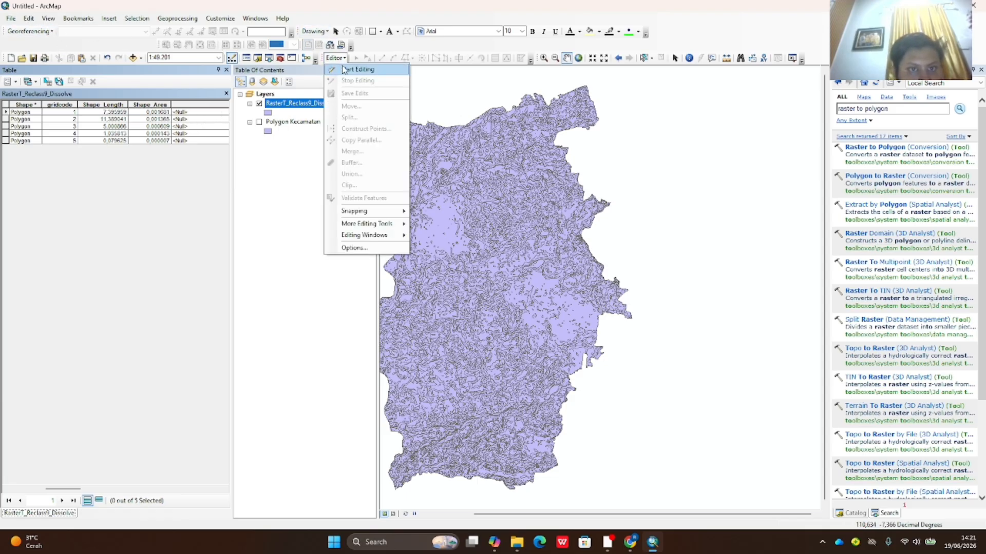
click(345, 70)
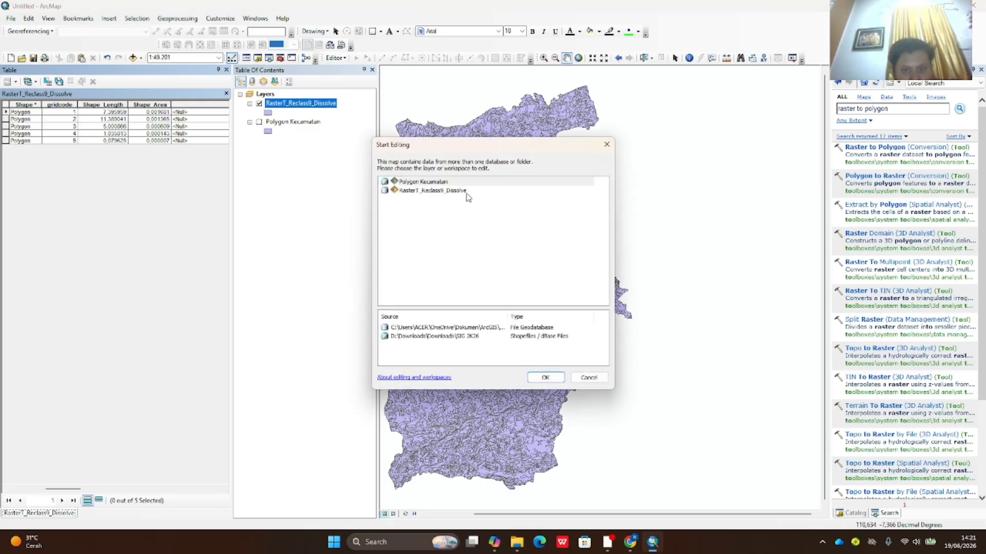
click(452, 192)
click(545, 377)
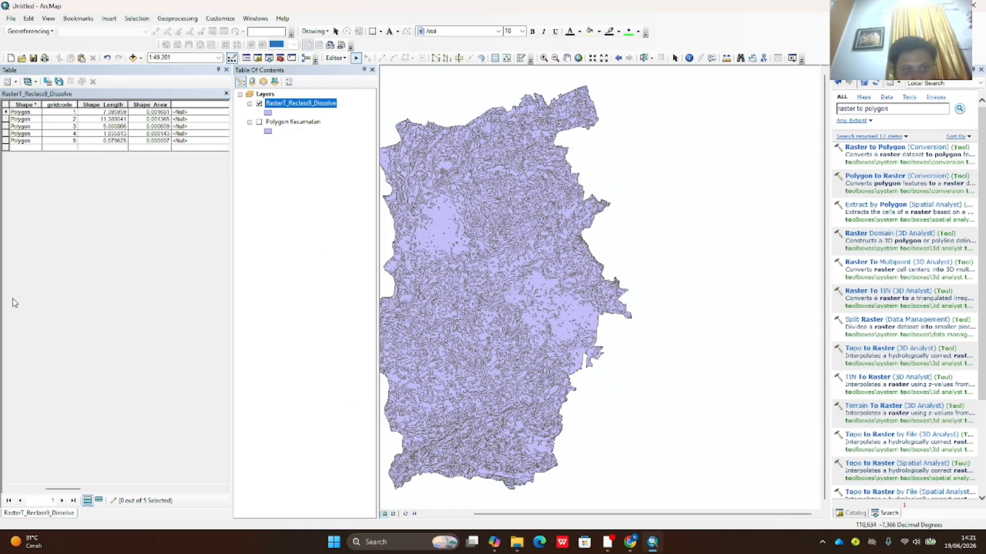
- Enter slope classes 0-8%, 8-15%, 15-25%, 25-45% and 45-100% in the Kemiringan column
click(186, 112)
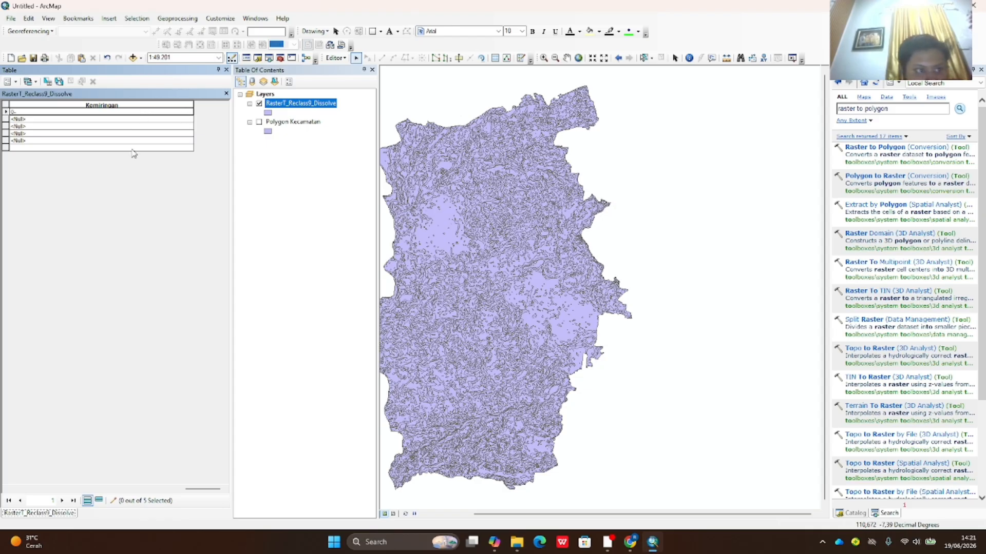
text(0-8%)
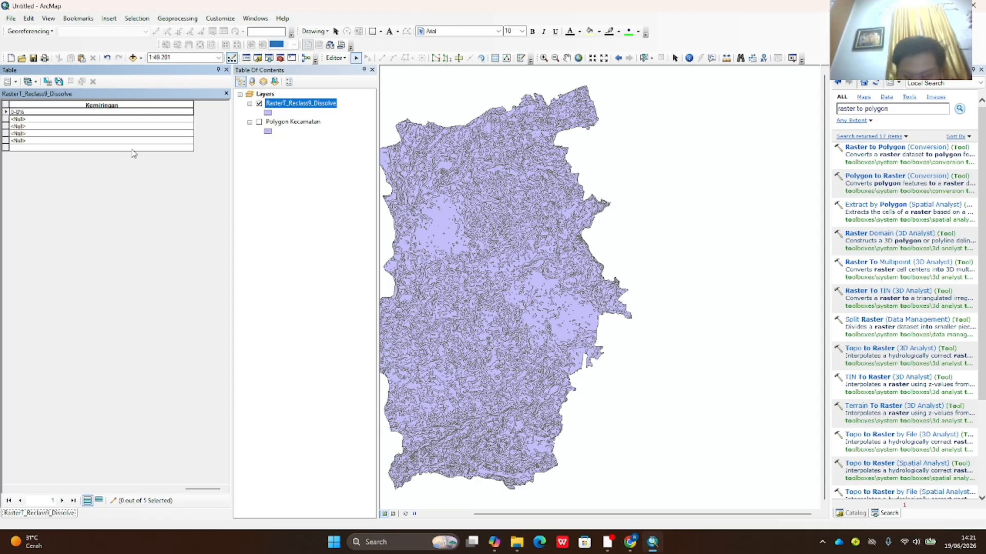
key(Return)
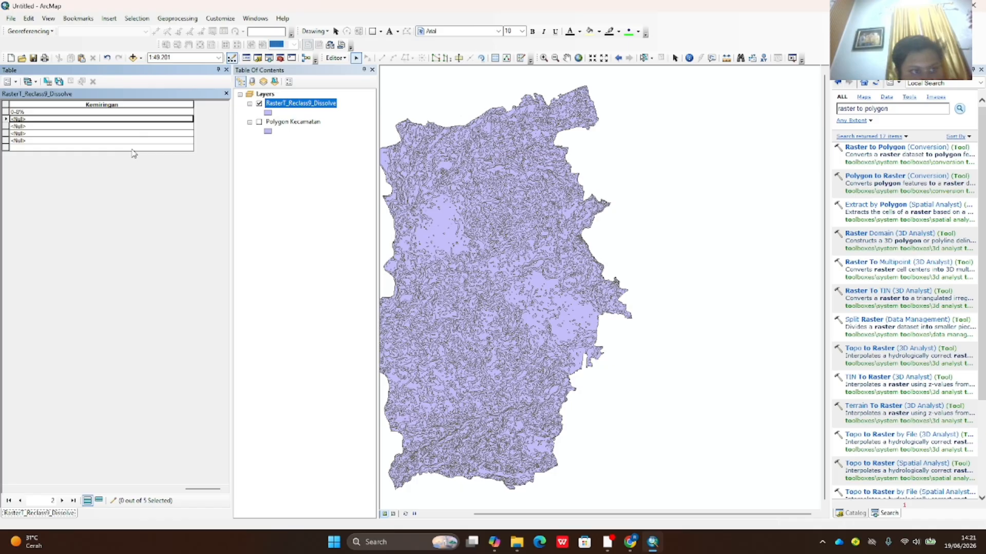
click(22, 119)
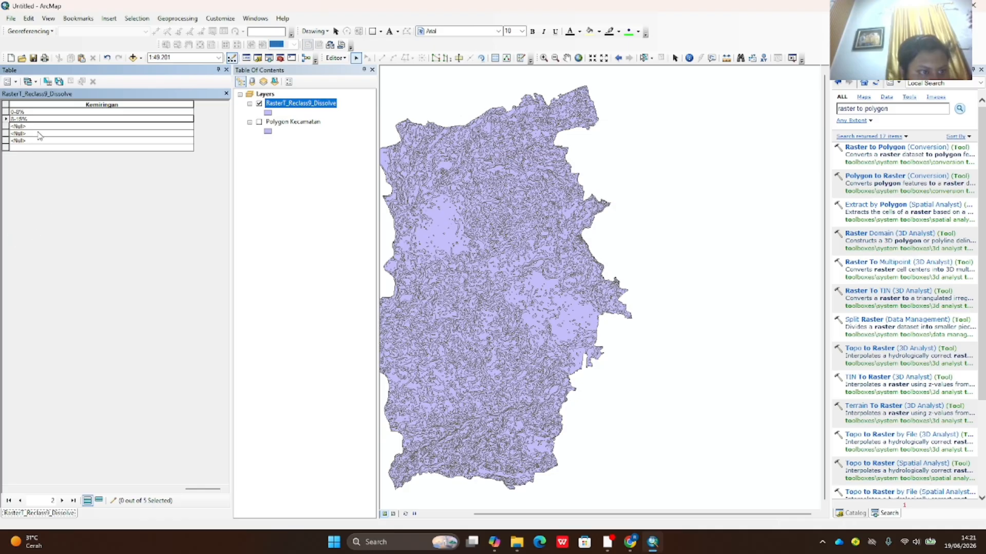
click(40, 125)
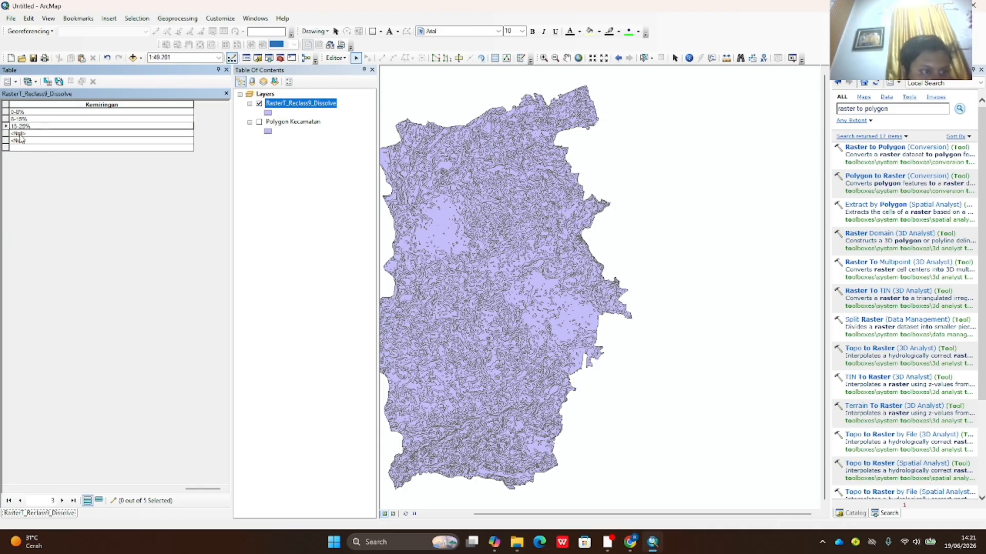
click(20, 133)
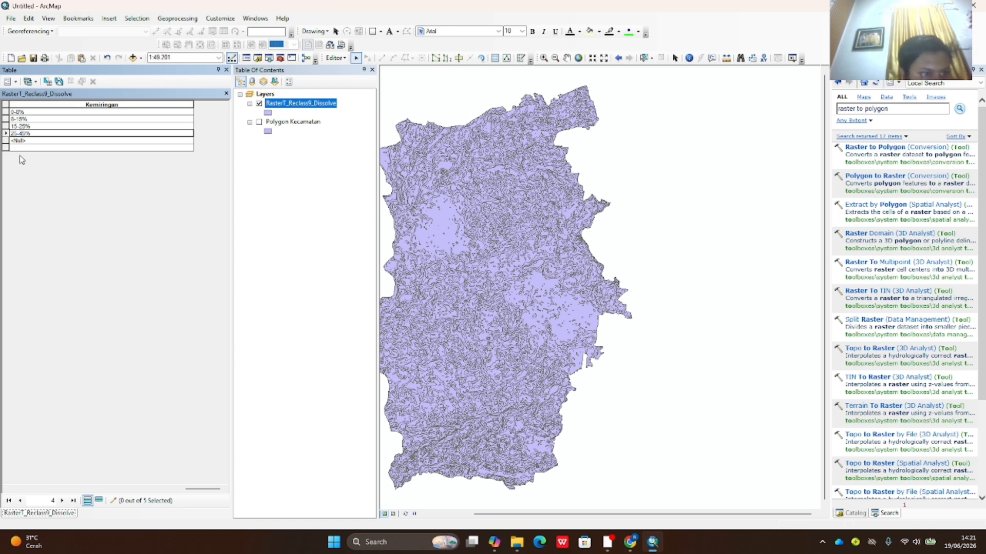
click(23, 141)
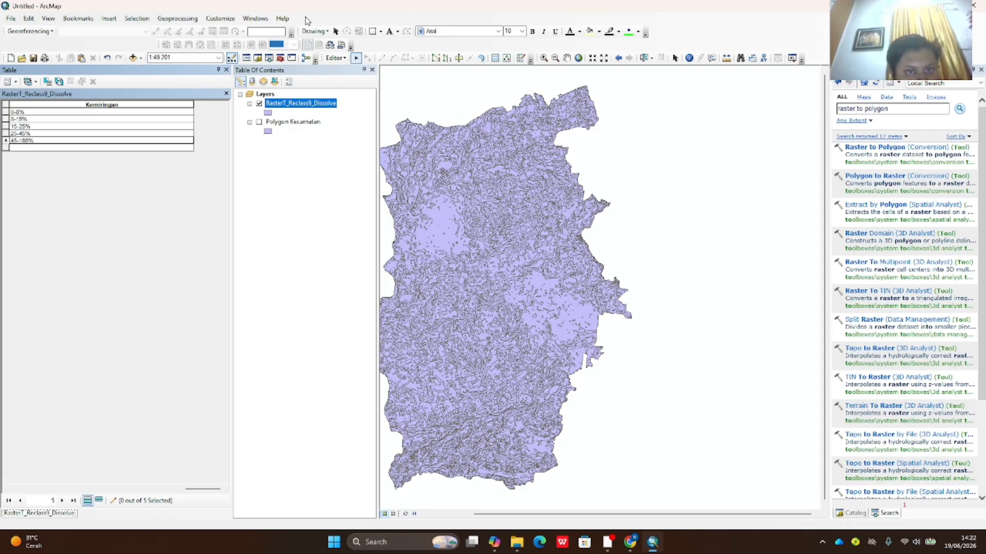
- Save the edits, stop editing, and close the attribute table
click(334, 58)
click(354, 93)
click(335, 58)
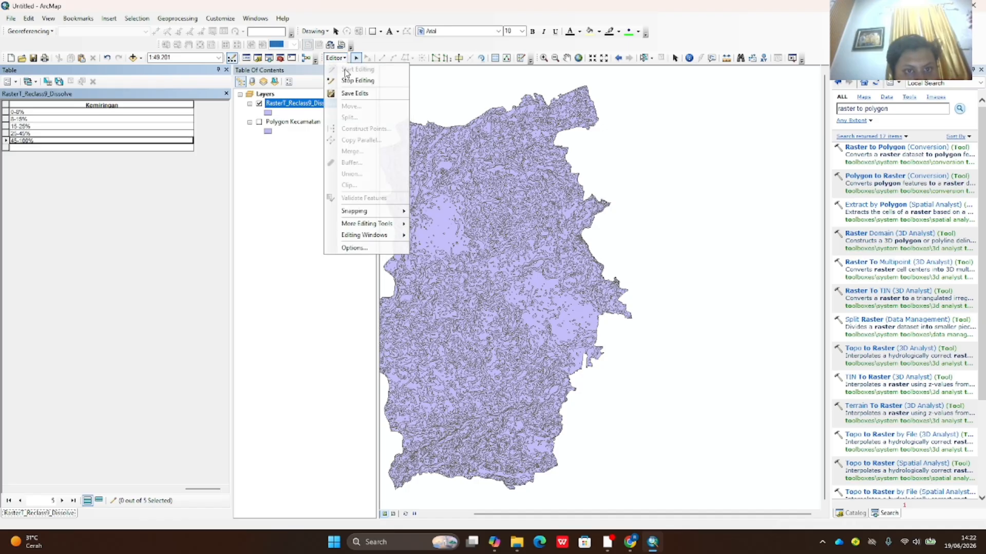
click(349, 81)
click(225, 70)
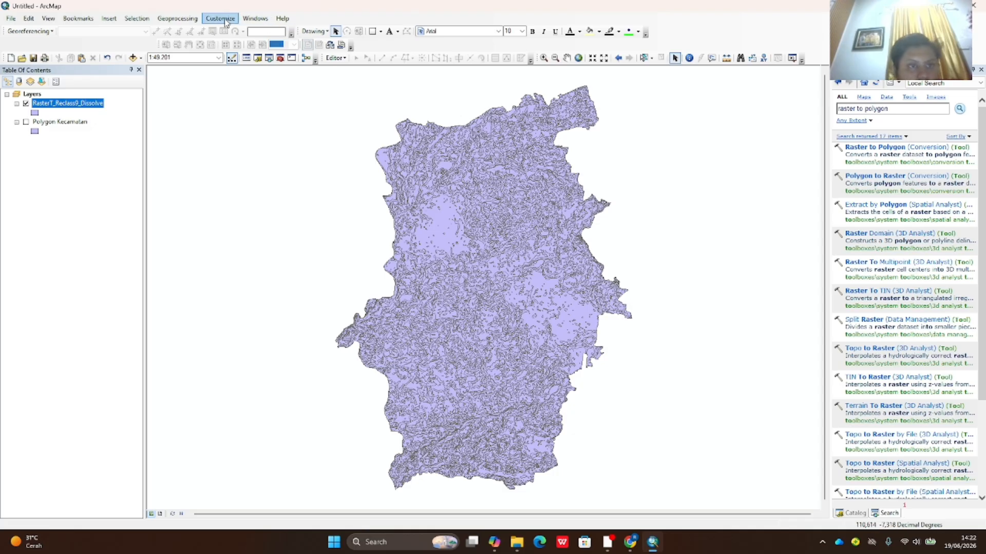
- Dissolve the slope layer on the Kemiringan field into a new dissolved layer
click(183, 19)
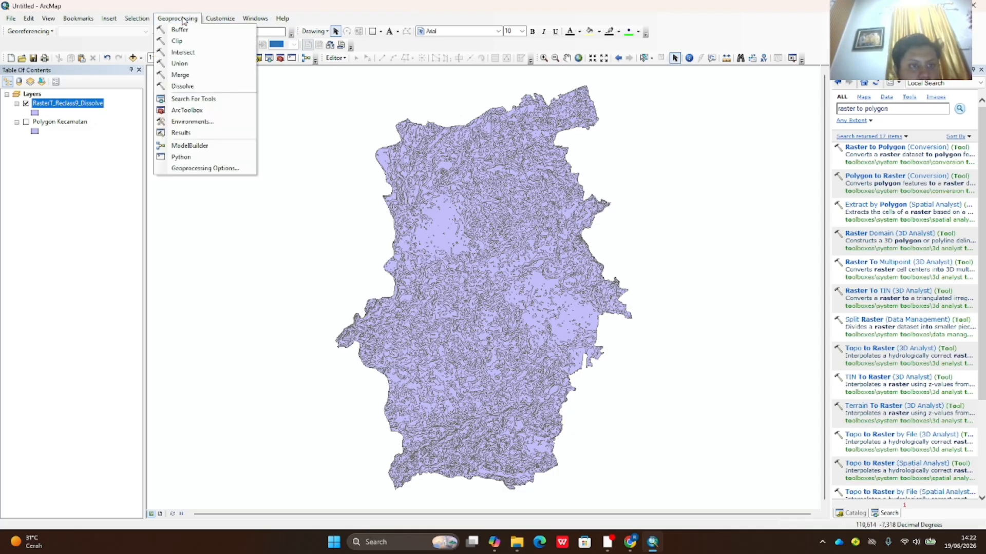
click(200, 87)
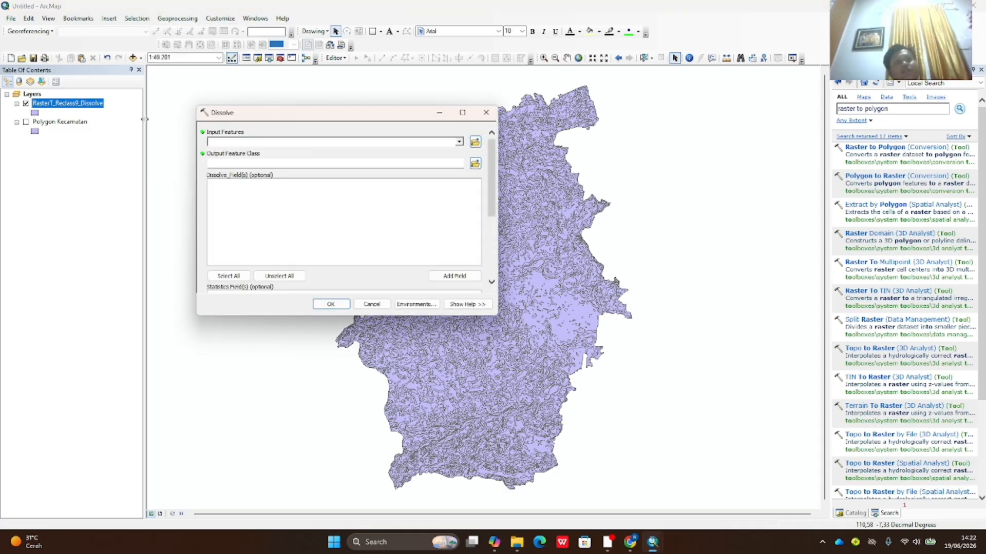
drag(90, 103, 221, 143)
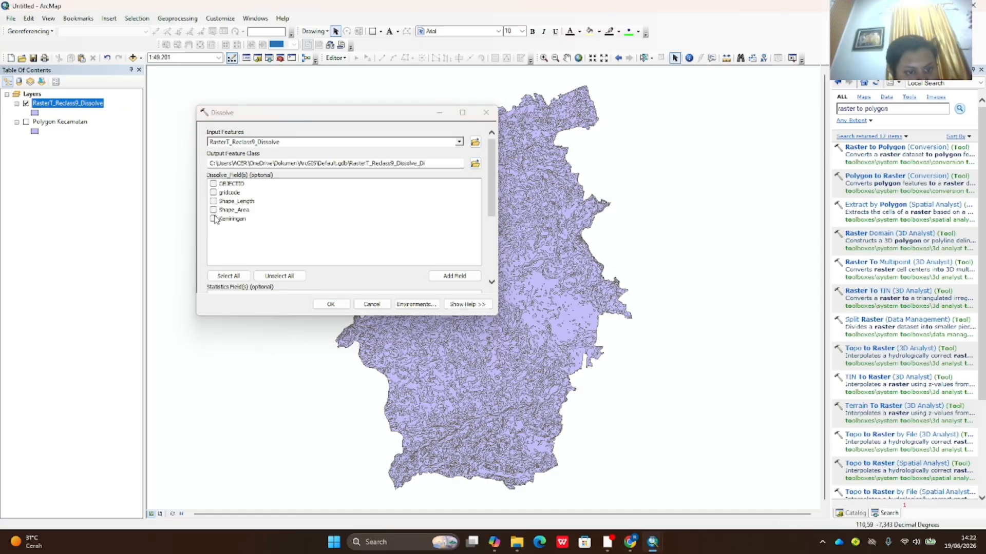
click(213, 219)
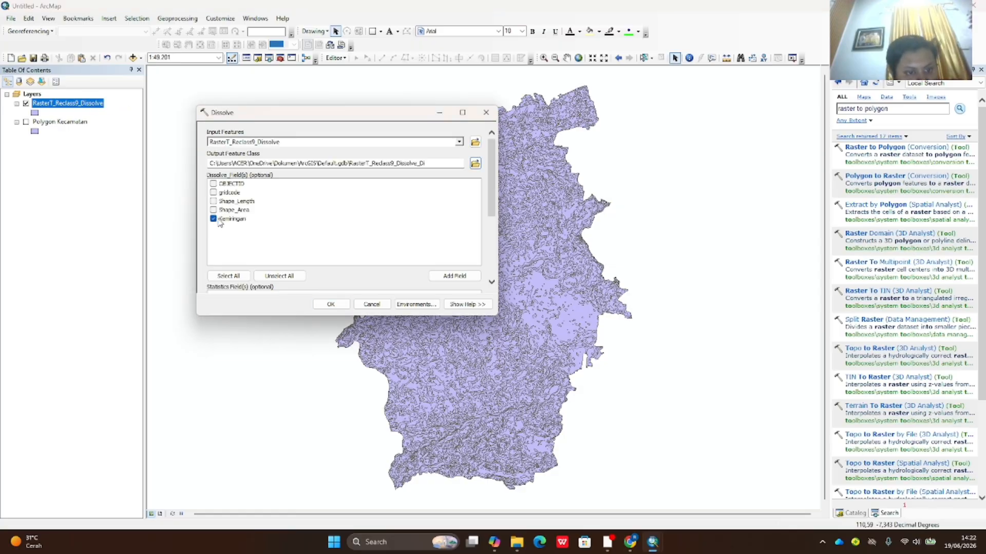
click(331, 304)
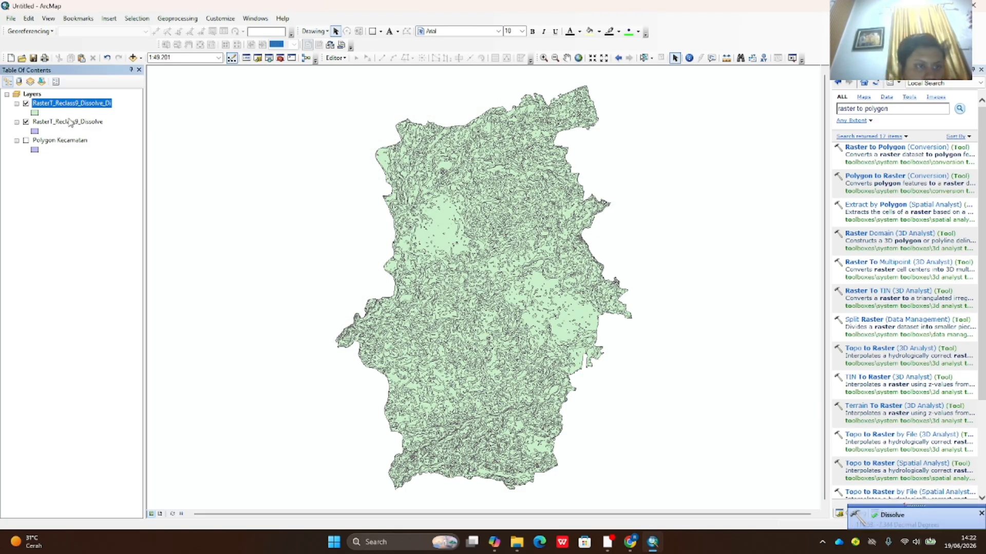
- Remove the undissolved slope layer from the map
right_click(71, 121)
click(98, 134)
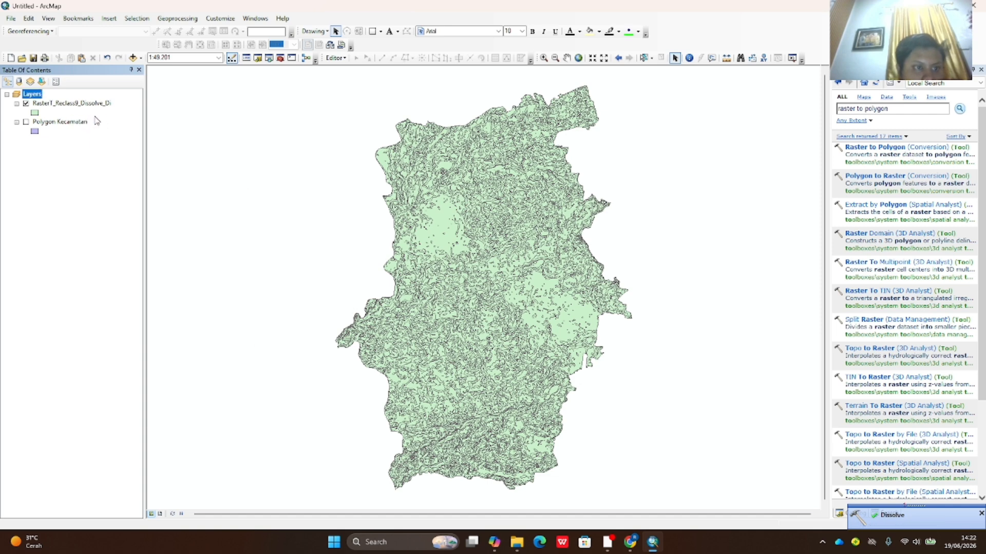
right_click(93, 105)
click(160, 314)
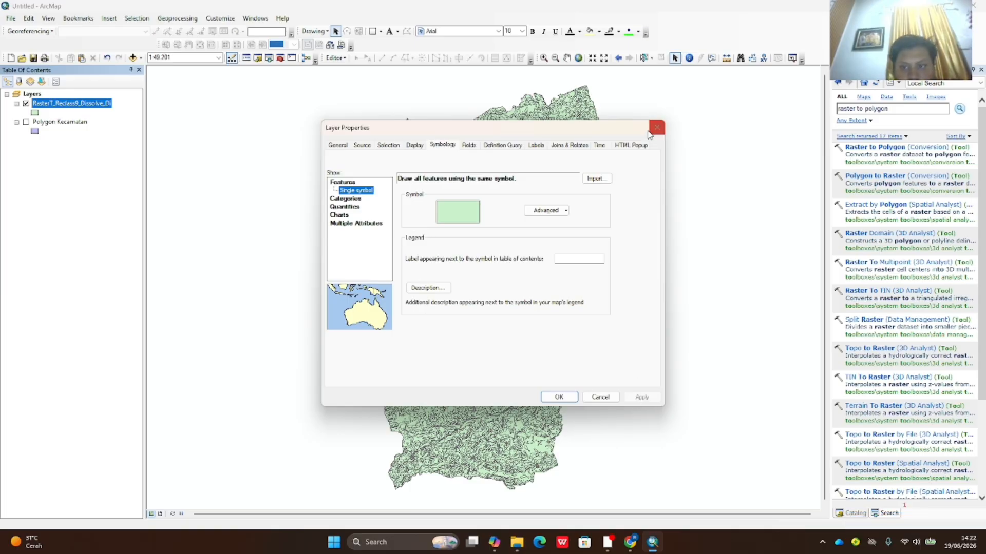
- Symbolize the dissolved layer by unique Kemiringan values, listing all classes without 'all other values'
click(649, 133)
right_click(75, 102)
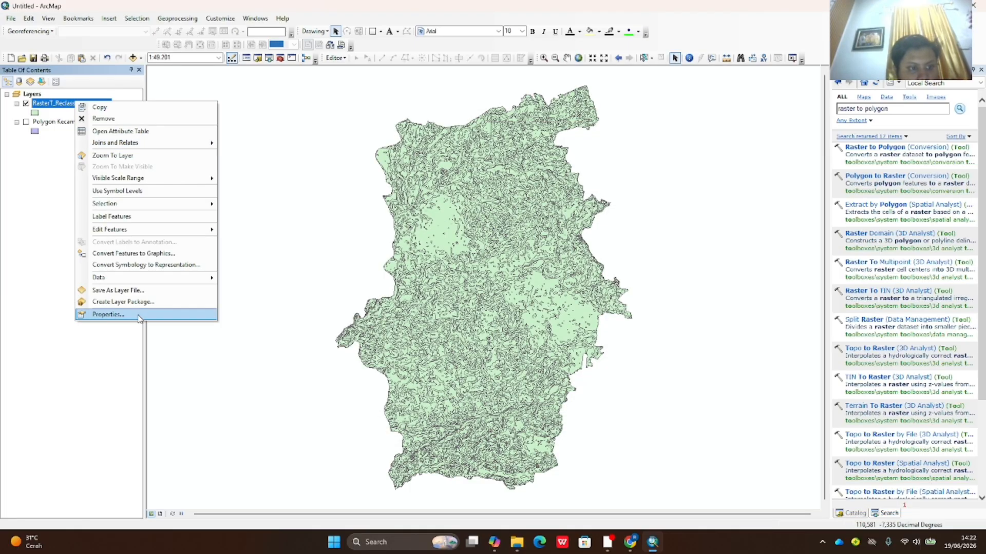
click(138, 316)
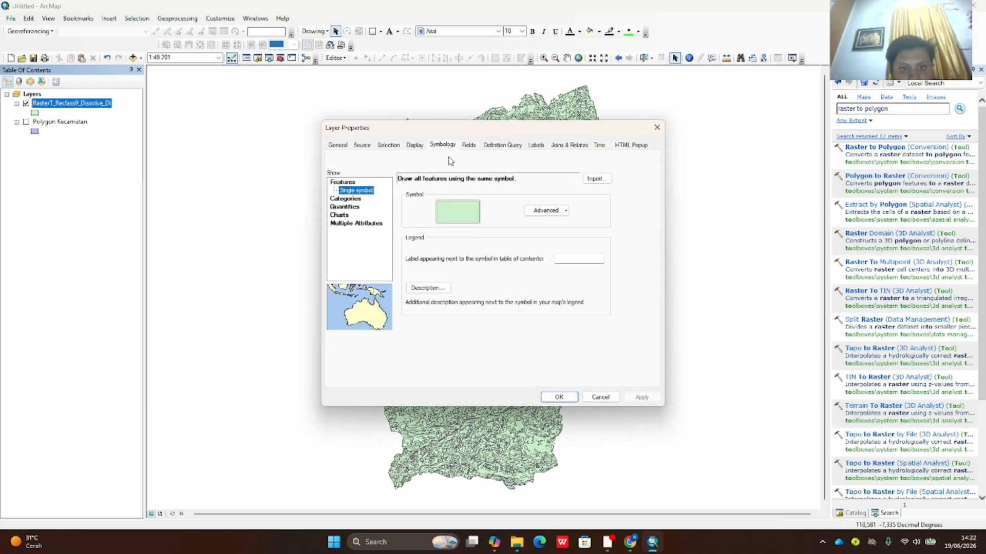
click(344, 201)
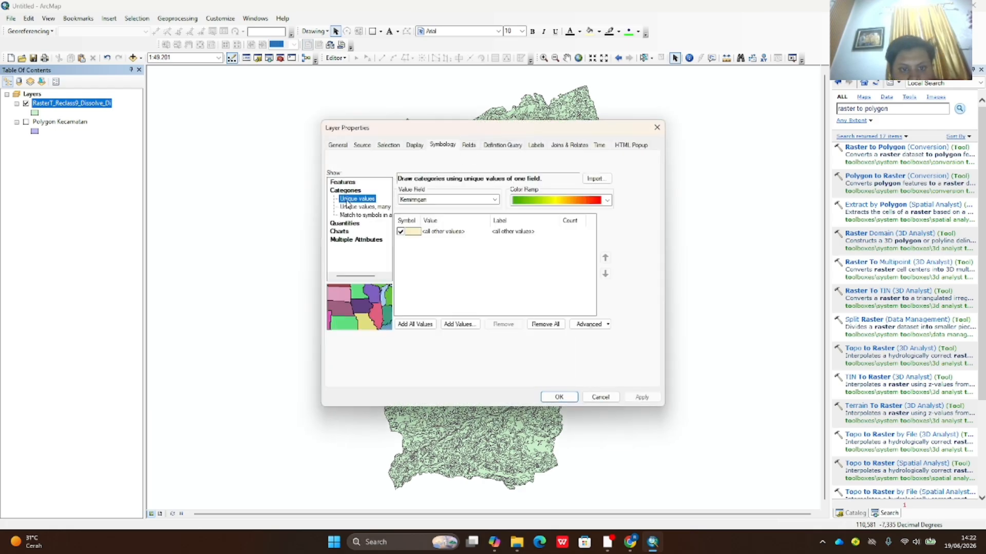
click(461, 200)
click(423, 212)
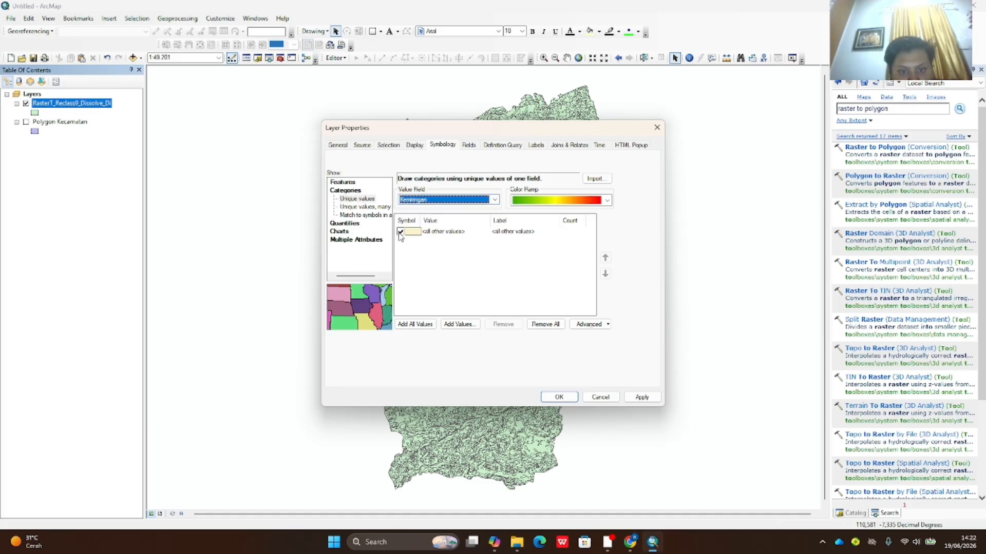
click(401, 233)
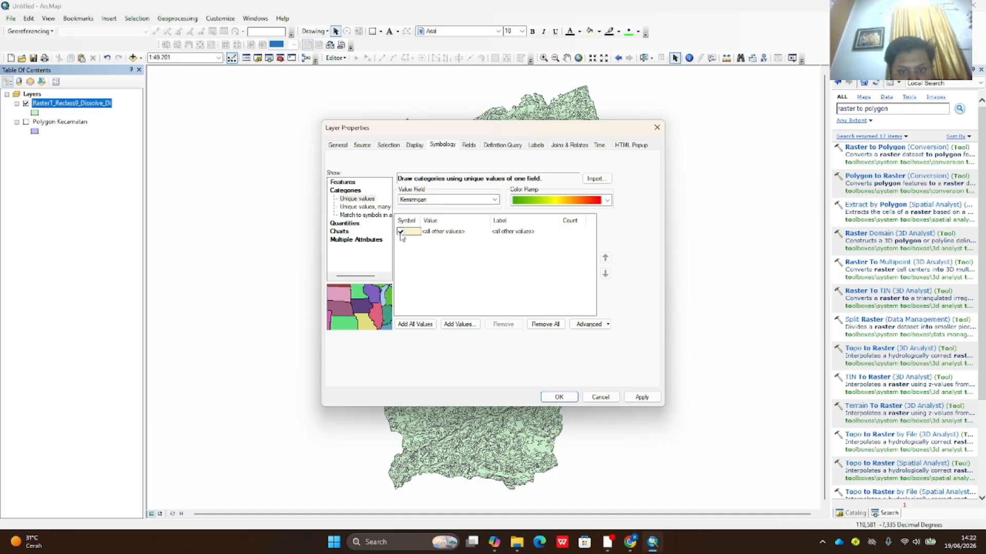
click(414, 324)
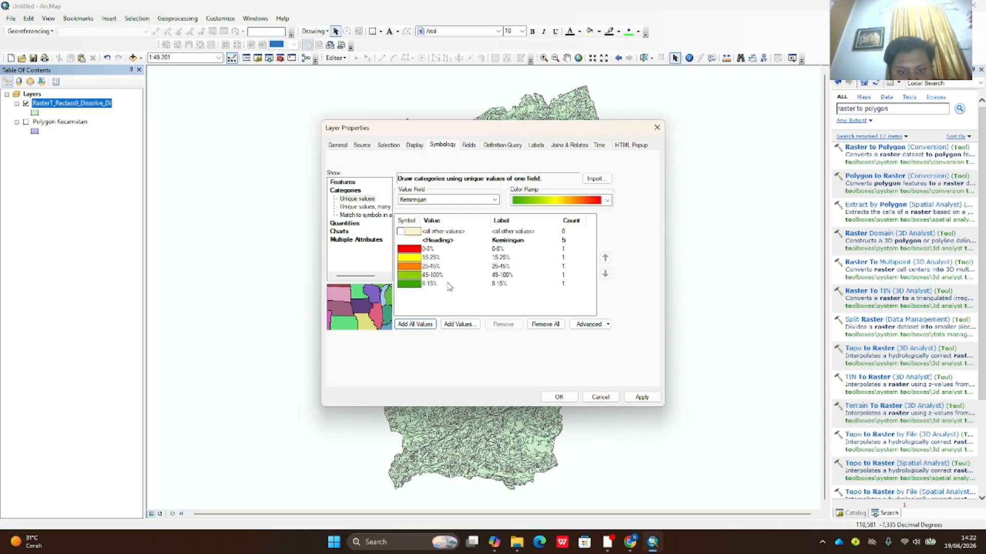
- Move the 8-15% class up to follow 0-8% and apply the symbology
click(524, 241)
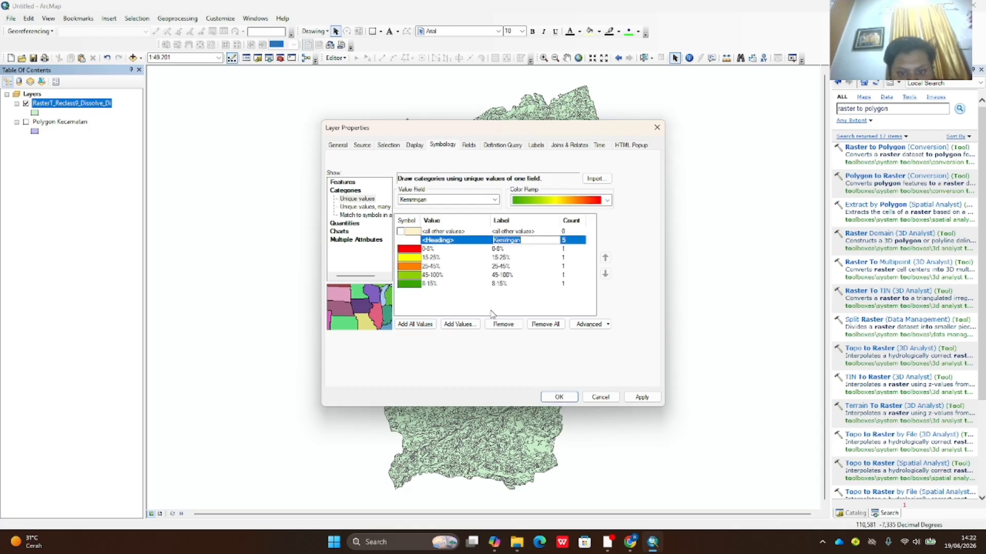
click(452, 285)
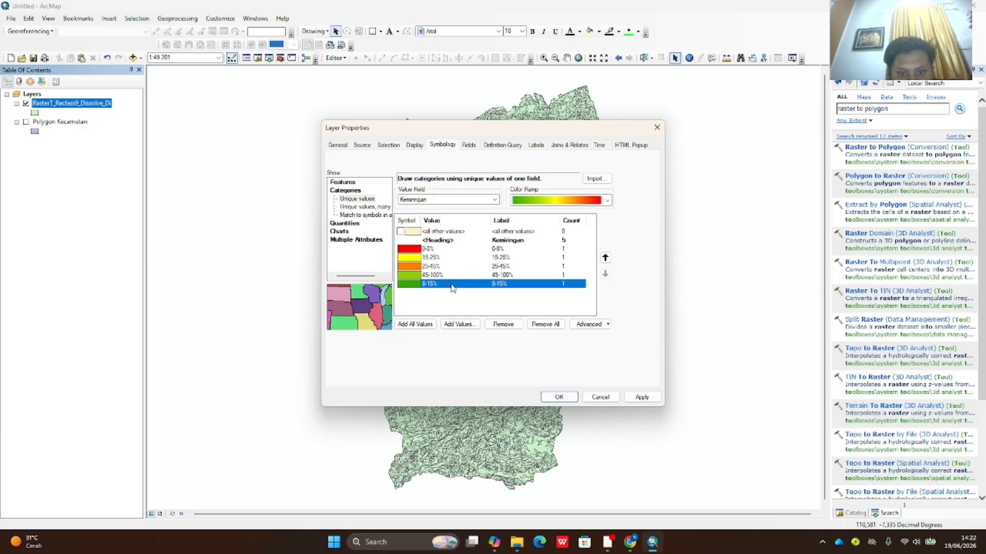
click(605, 258)
click(605, 258)
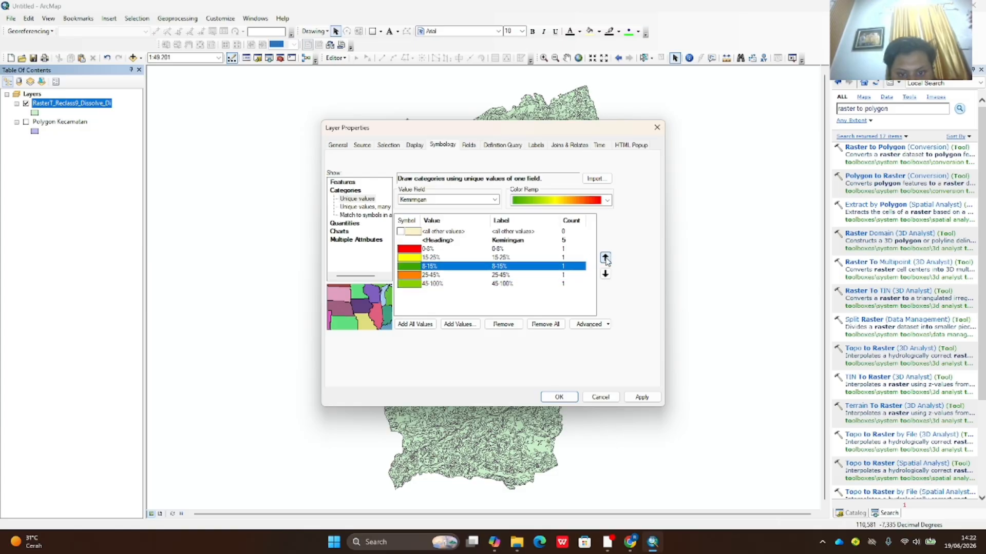
click(606, 261)
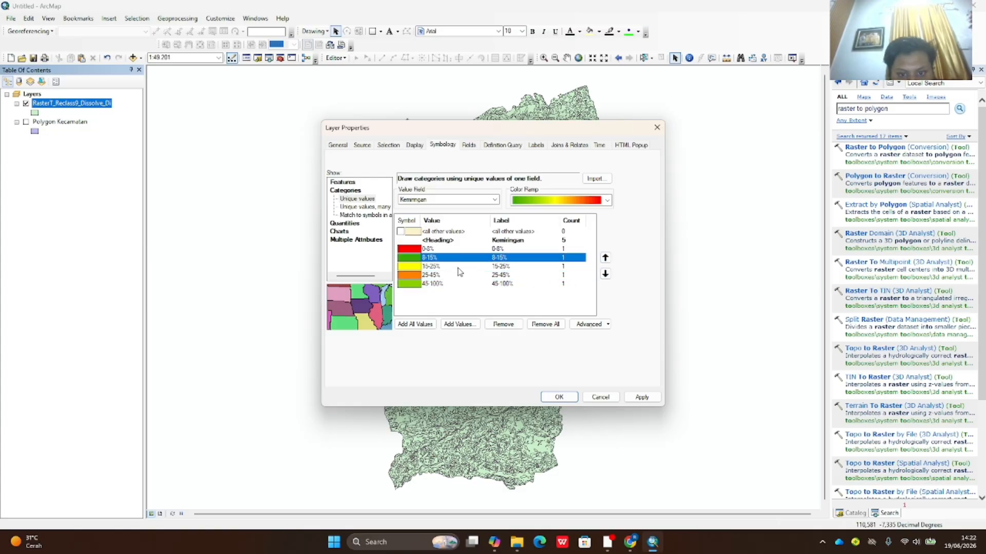
click(642, 397)
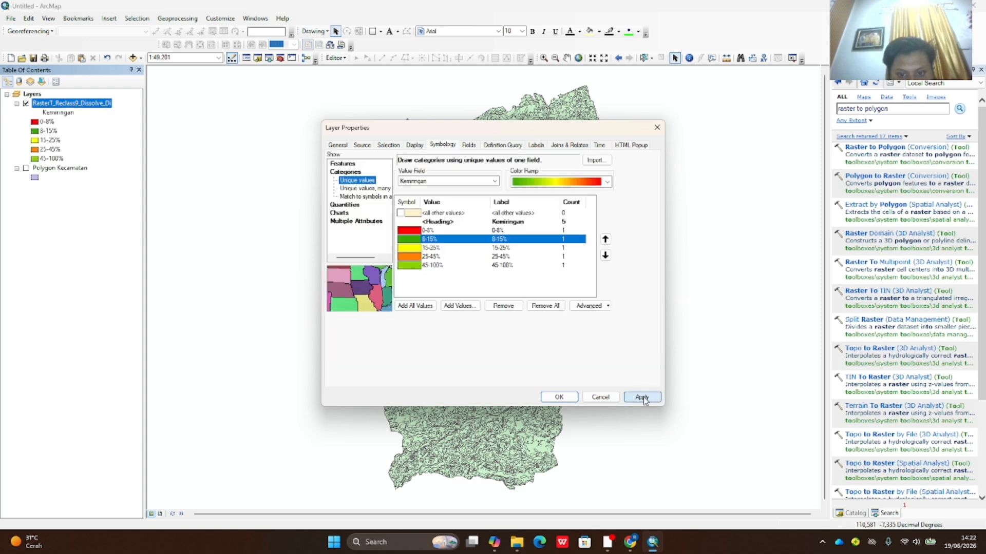
click(562, 397)
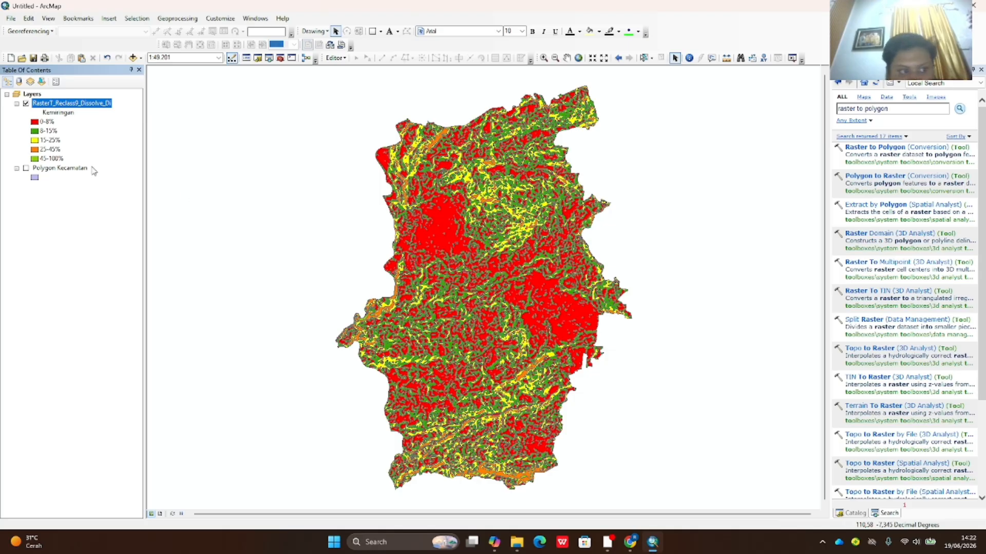
- Set the outline to No Color for the 0-8% and 8-15% slope classes
click(35, 159)
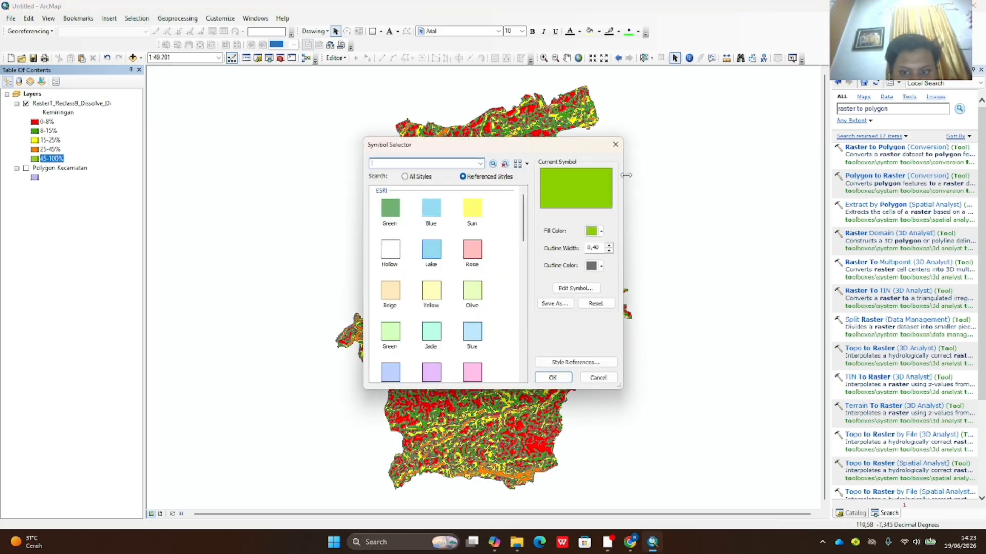
click(614, 145)
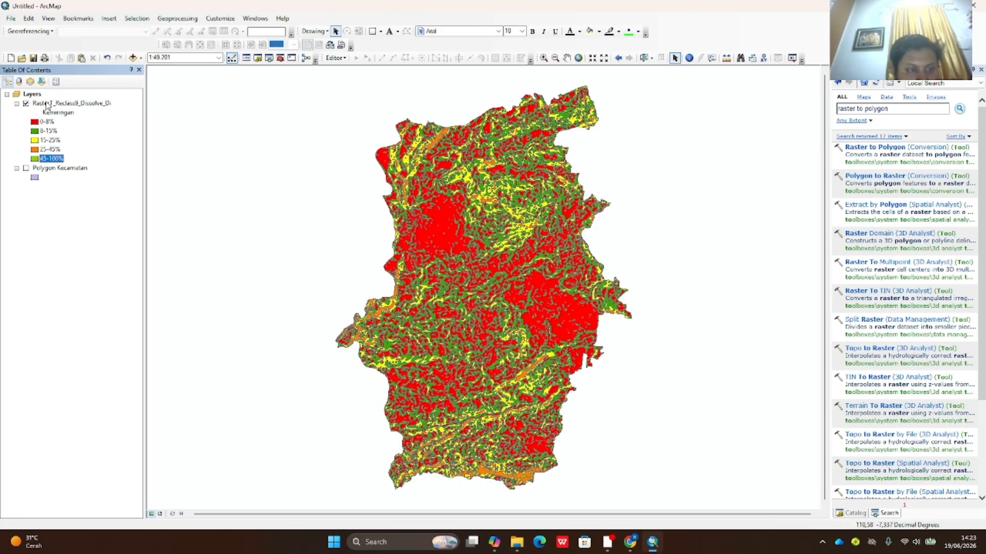
click(35, 122)
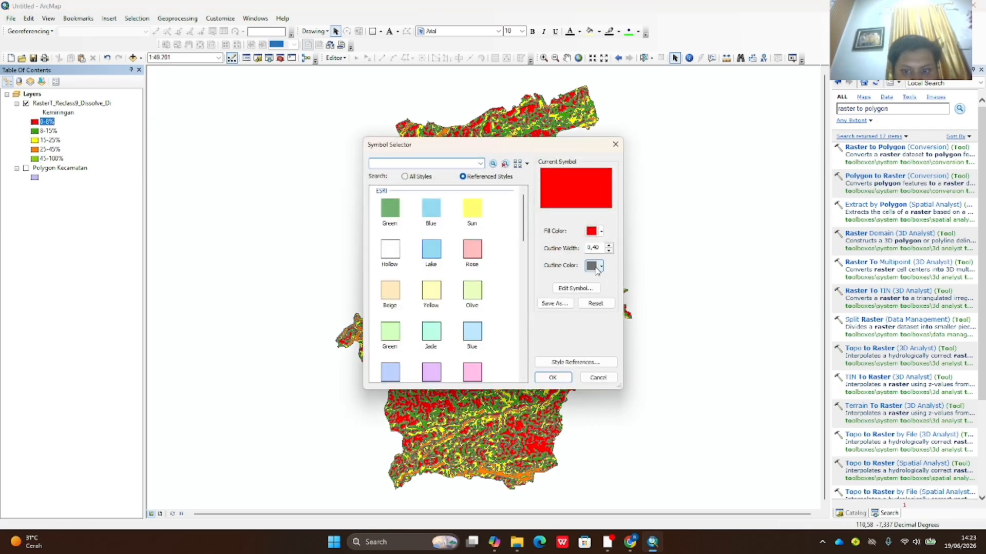
click(601, 266)
click(606, 279)
click(553, 377)
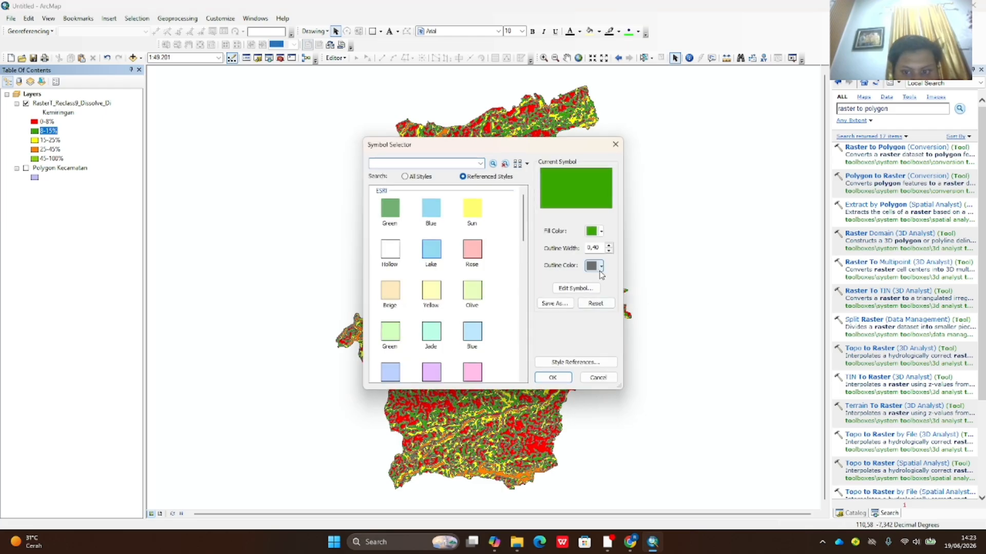
click(600, 265)
click(639, 280)
click(553, 378)
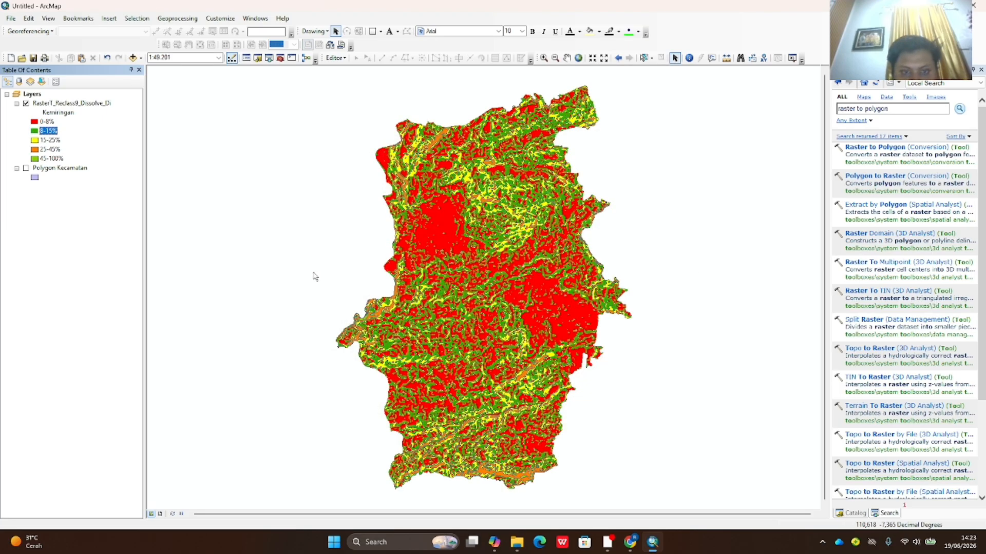
- Set the outline to No Color for the 15-25% slope class
click(49, 140)
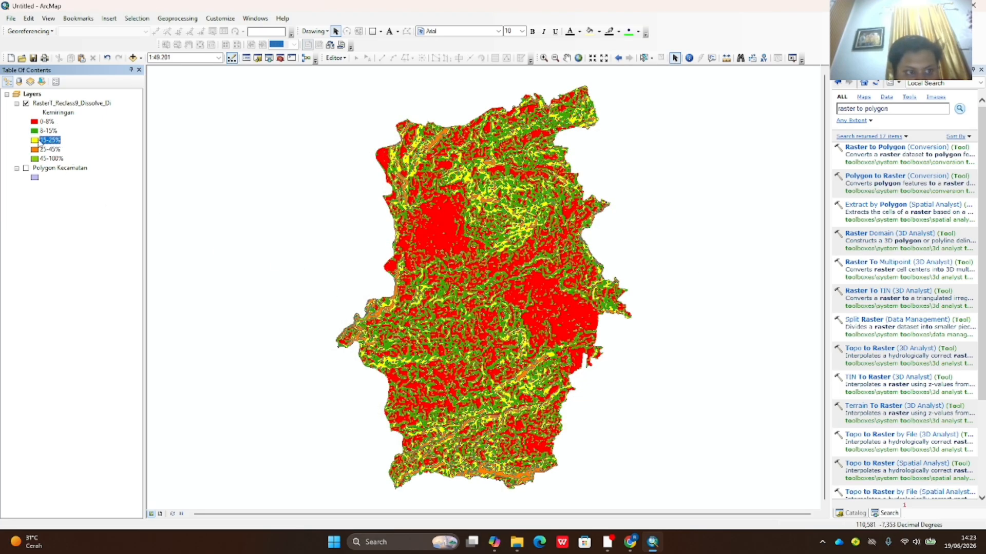
click(42, 141)
right_click(35, 141)
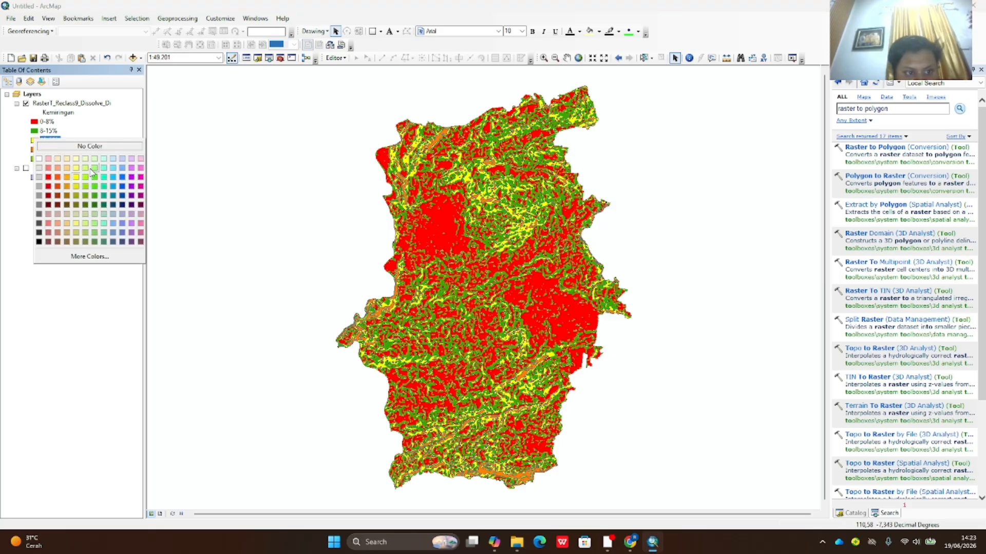
click(33, 141)
double_click(35, 141)
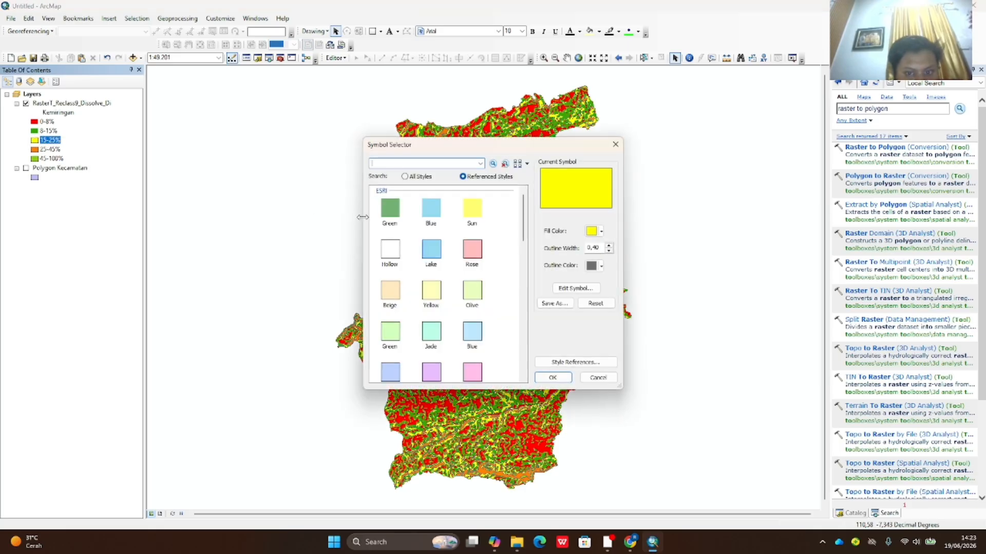
click(598, 266)
click(605, 283)
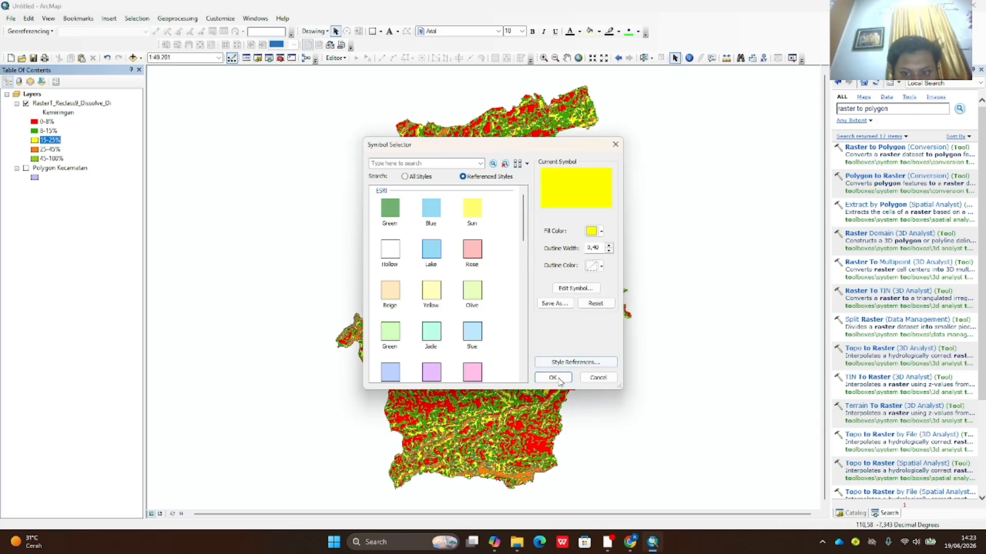
click(552, 377)
- Set the outline to No Color for the 25-45% and 45-100% slope classes
click(33, 149)
double_click(34, 150)
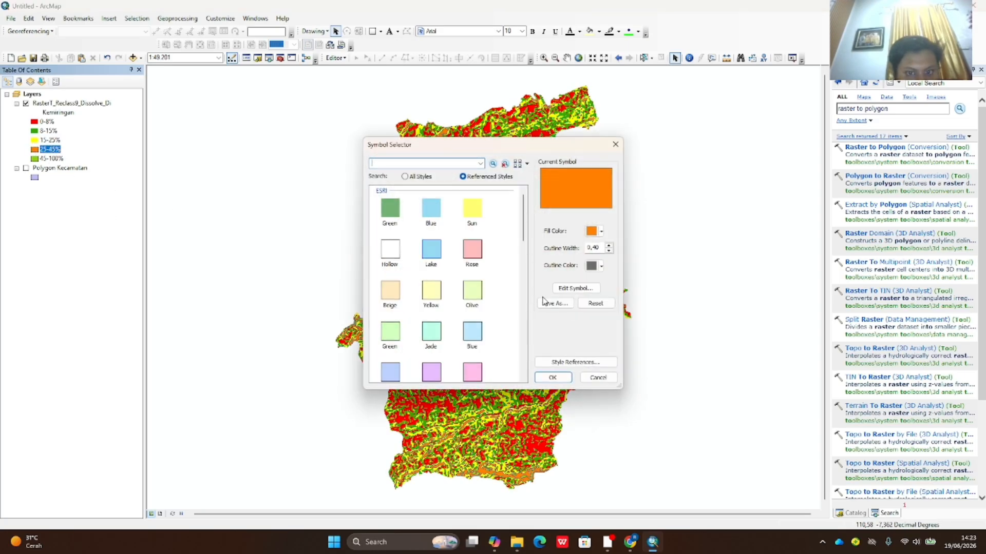
click(601, 266)
click(606, 282)
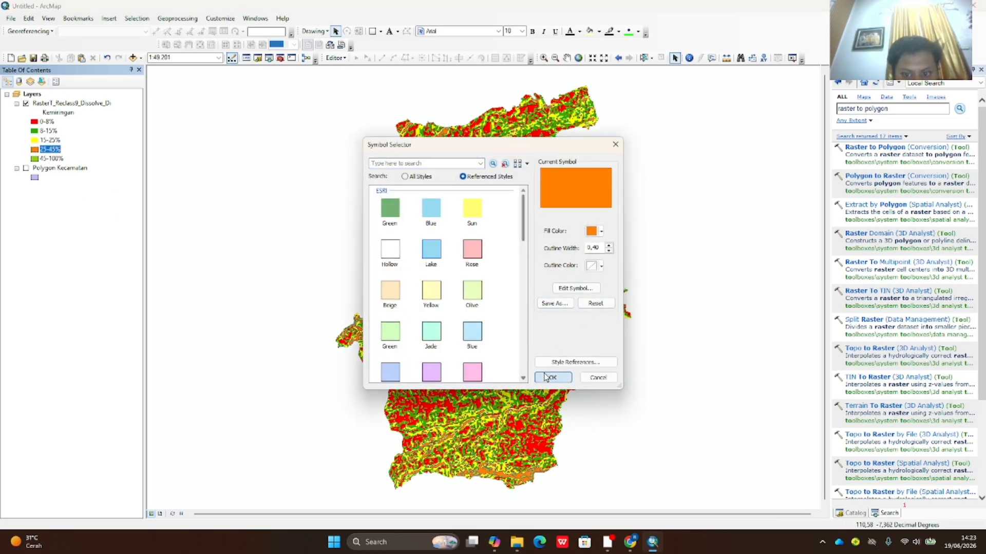
click(553, 377)
double_click(35, 159)
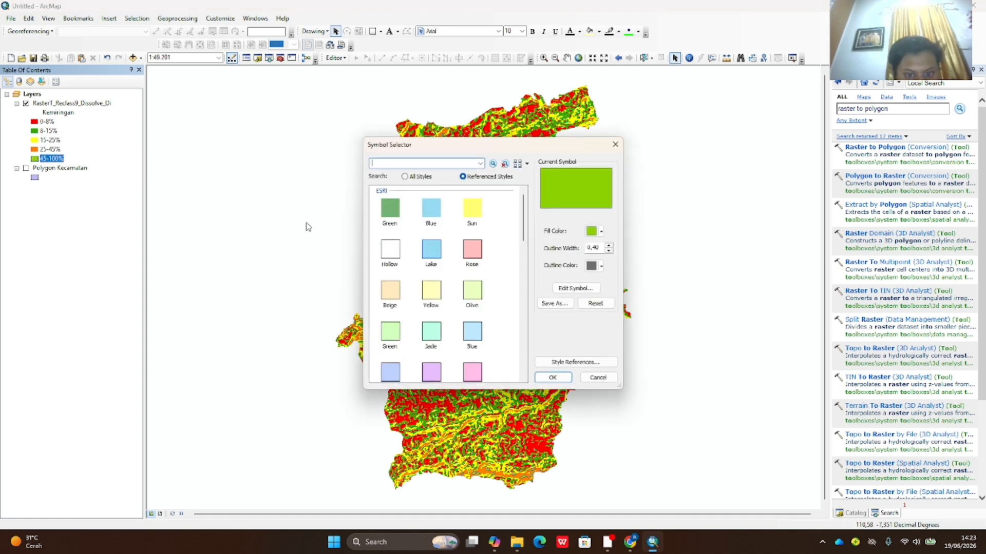
click(600, 266)
click(606, 283)
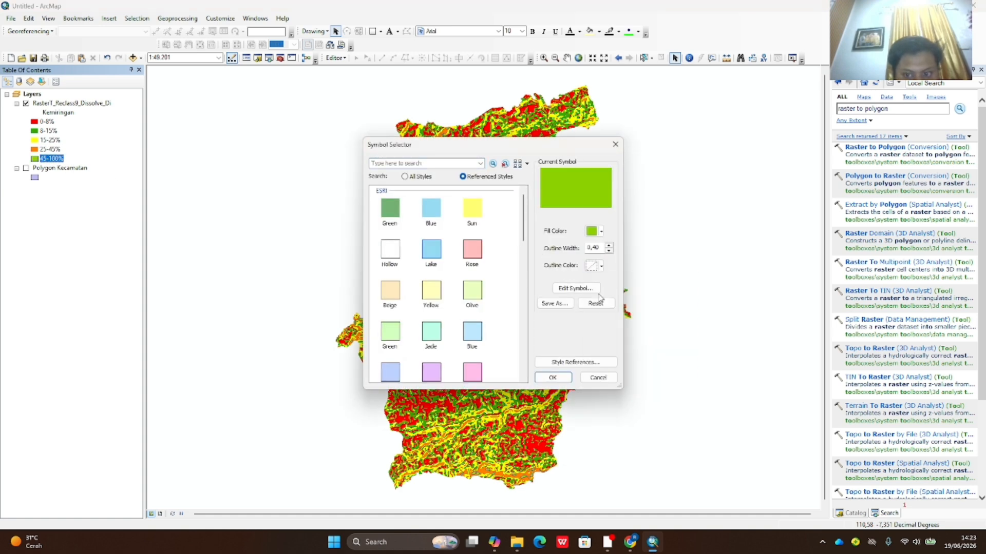
click(552, 377)
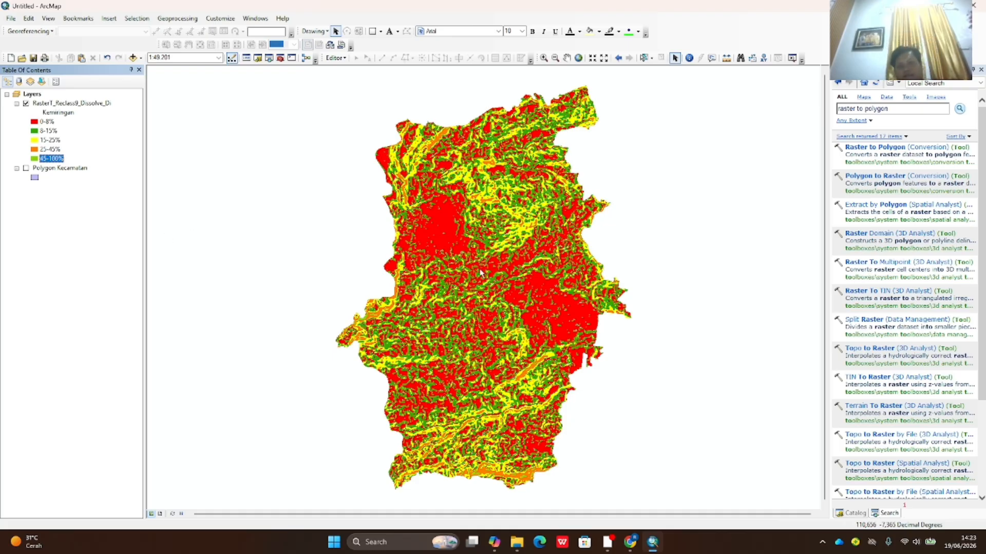
- Rename the dissolved slope layer to 'Peta Kemiringan Lereng' in its General properties
right_click(80, 102)
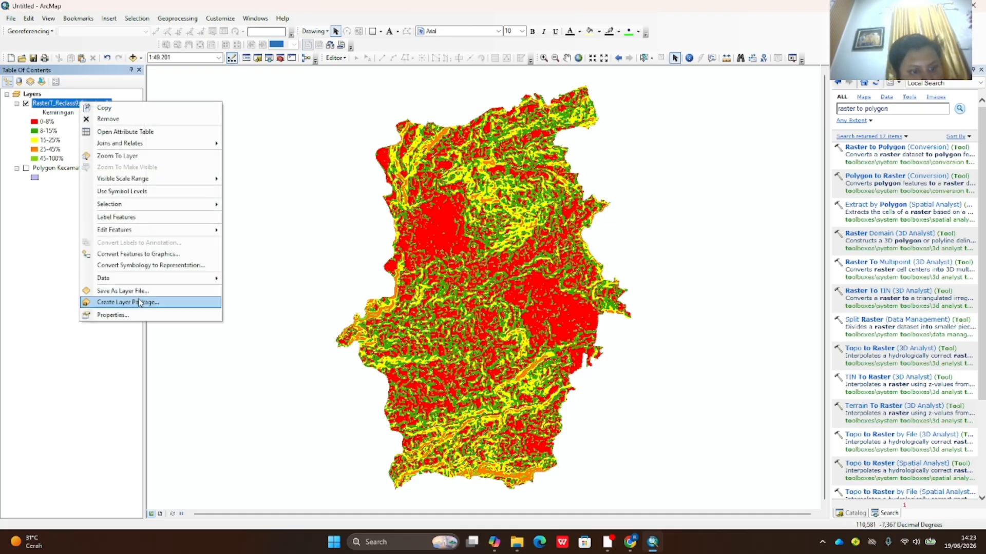
click(134, 316)
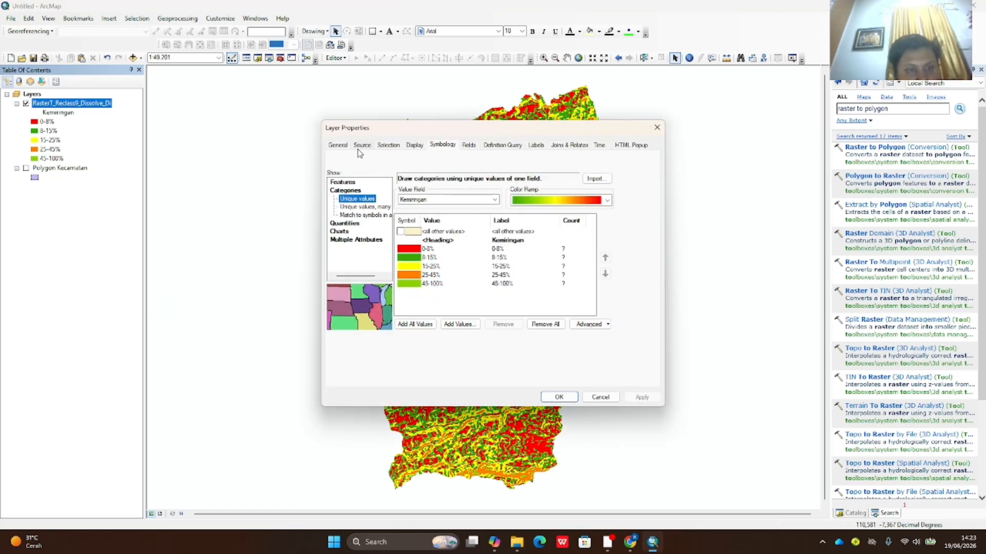
click(334, 147)
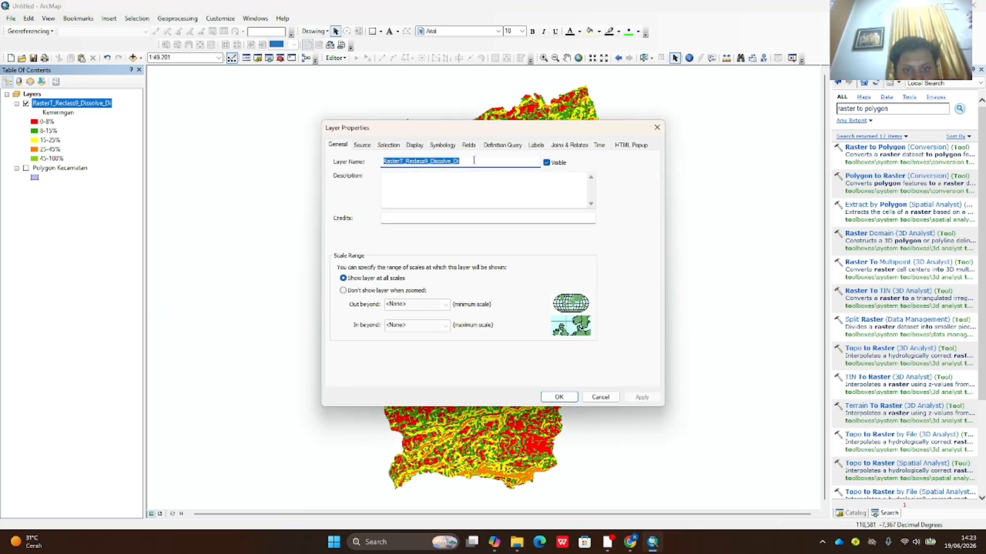
text(Peta Kemiringan Lereng)
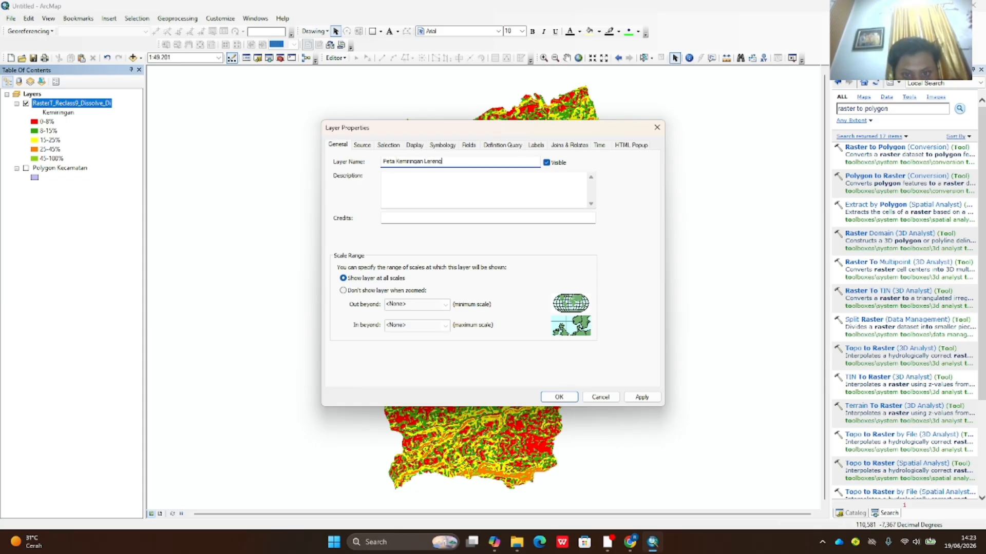
click(642, 397)
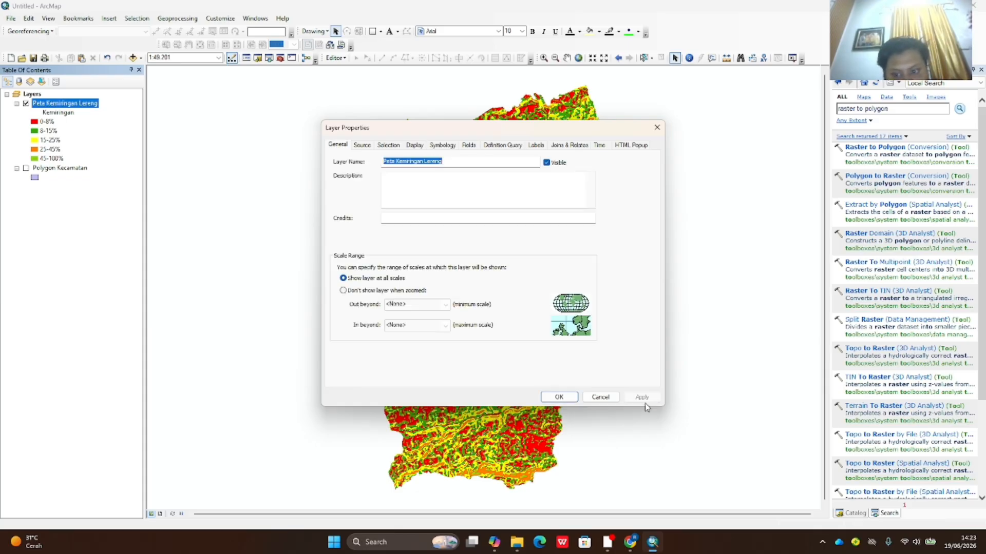
click(558, 397)
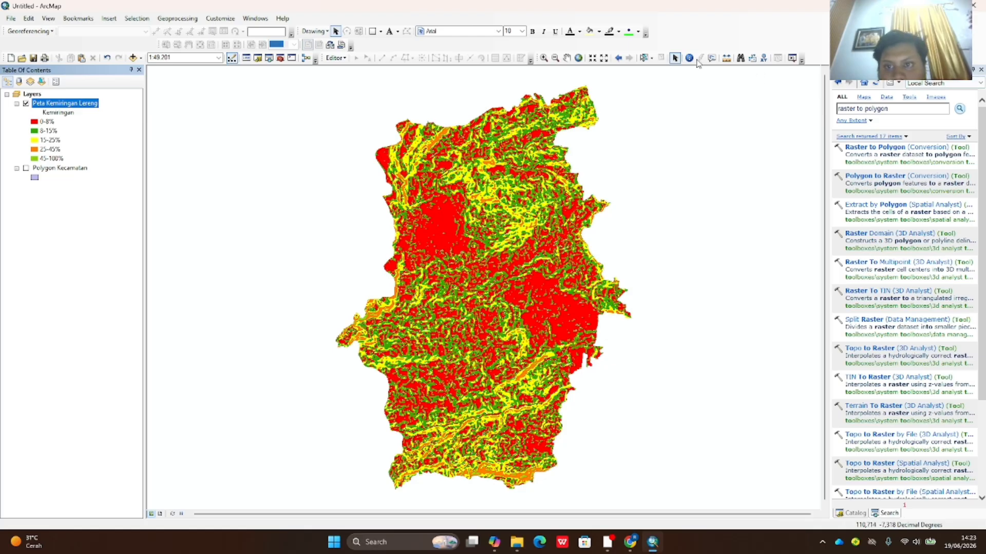
- Add JENISTANAHBARUBANGET.shp from the JENIS TANAH folder to the map
click(259, 59)
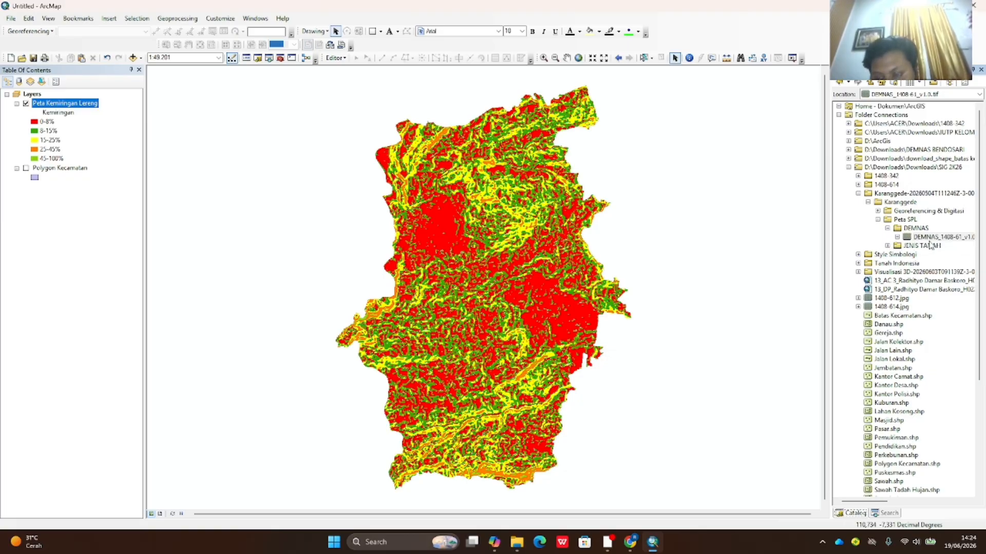
click(887, 246)
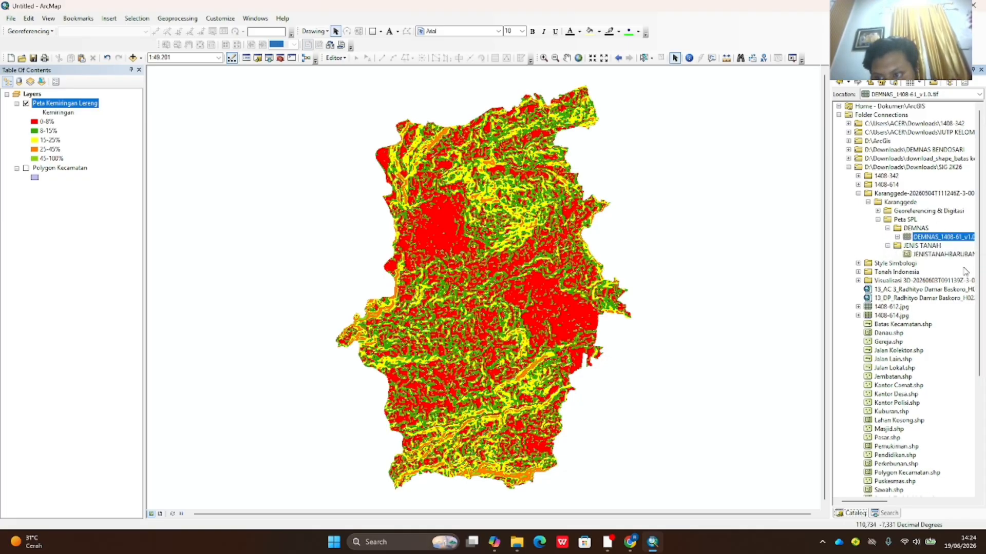
click(943, 254)
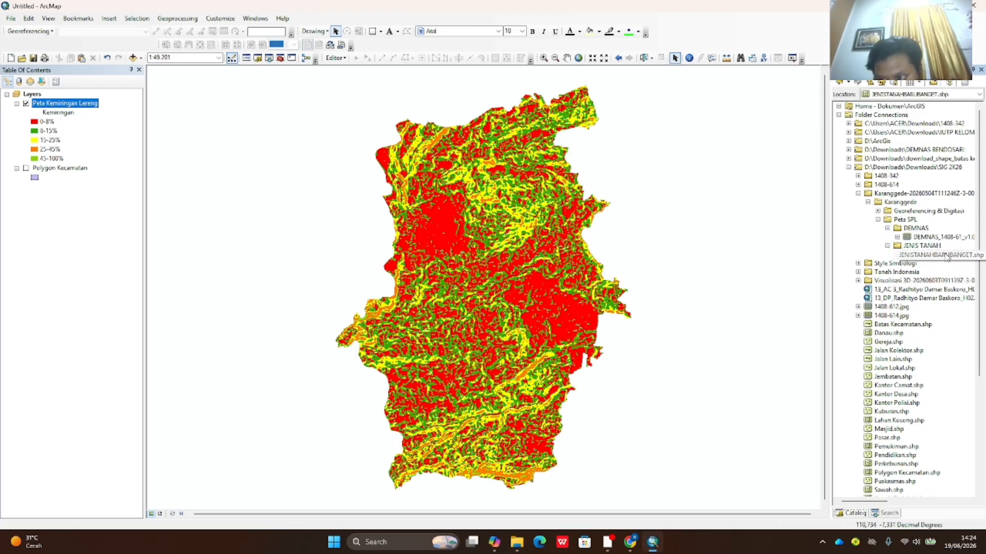
mouse_move(417, 227)
mouse_down()
mouse_move(143, 214)
mouse_move(103, 200)
mouse_up()
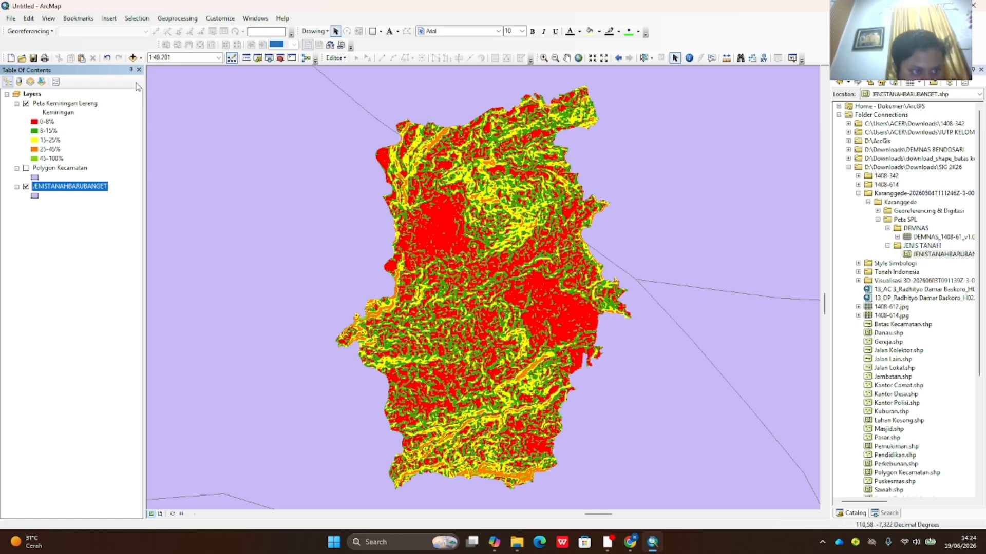
- Hide the slope layer and show the Polygon Kecamatan district boundary
click(26, 103)
click(26, 168)
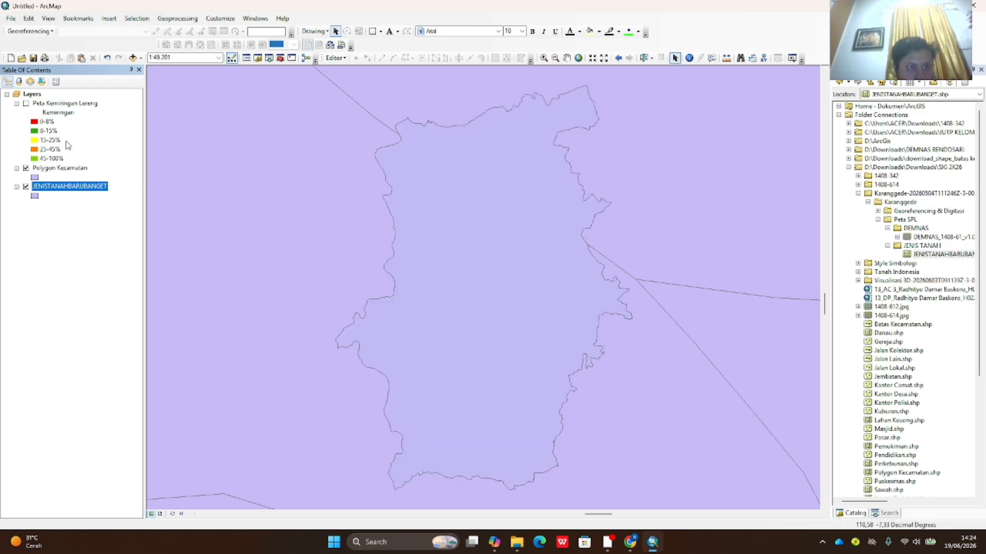
click(79, 188)
click(119, 196)
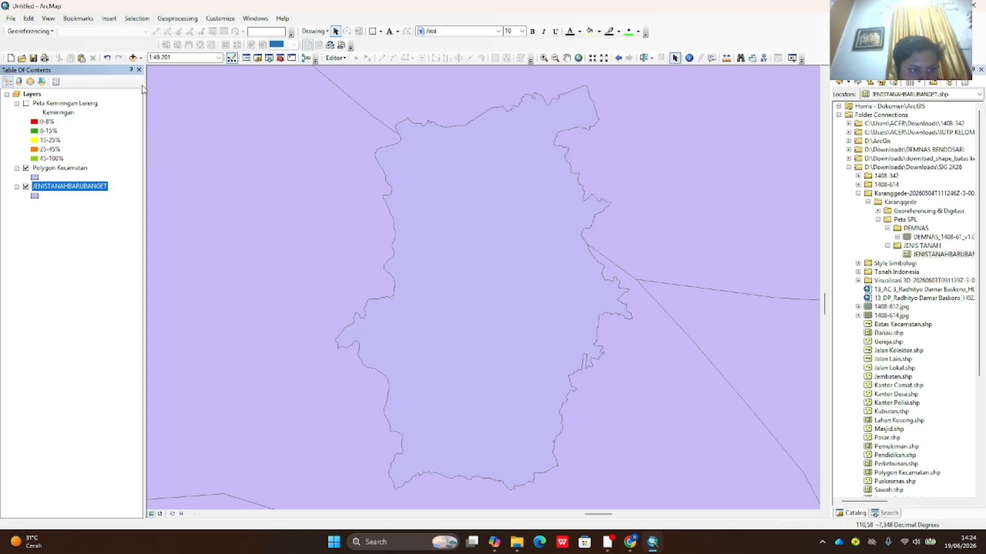
click(177, 19)
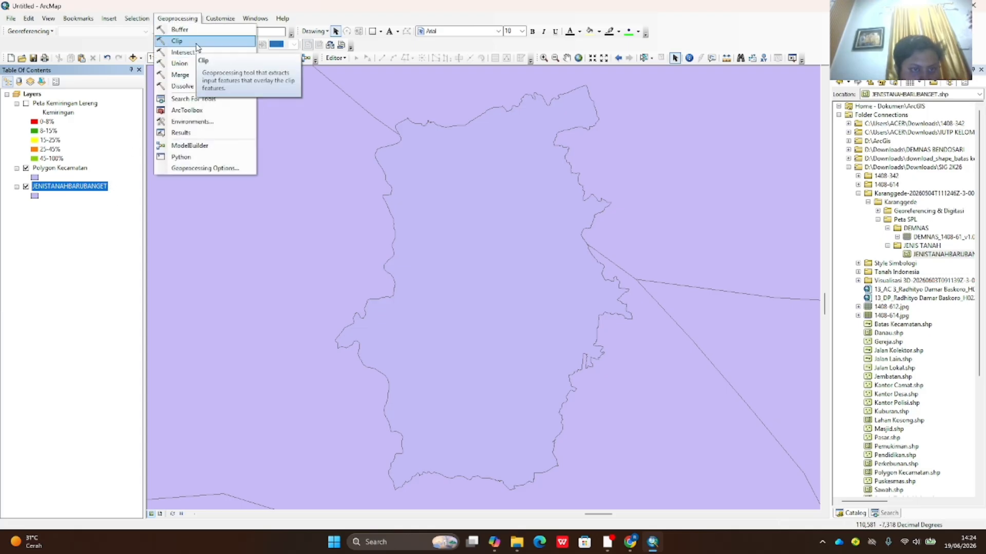
- Clip JENISTANAHBARUBANGET with Polygon Kecamatan to produce JENISTANAHBARUBANGET_Clip5
click(176, 42)
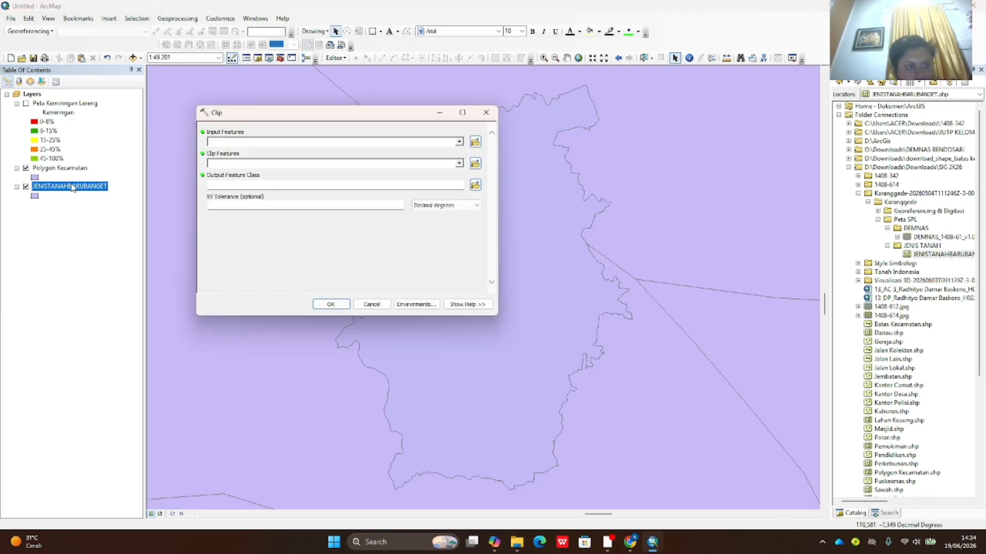
drag(188, 149, 218, 143)
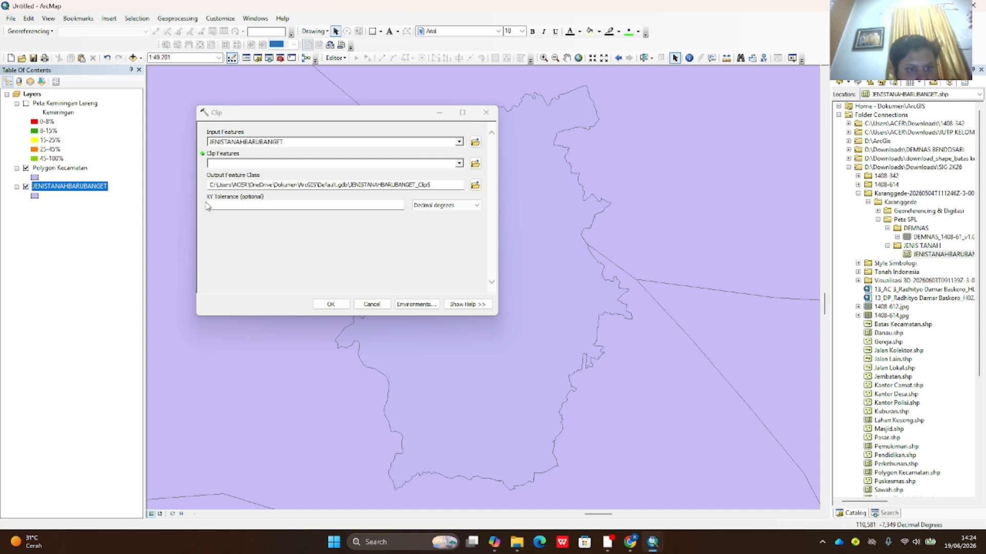
click(82, 169)
drag(82, 170, 222, 163)
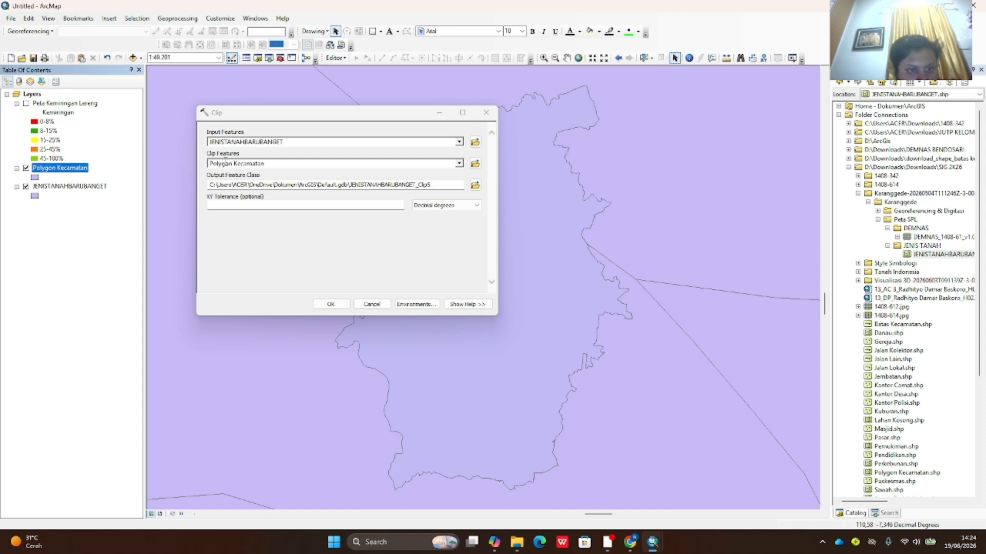
click(331, 305)
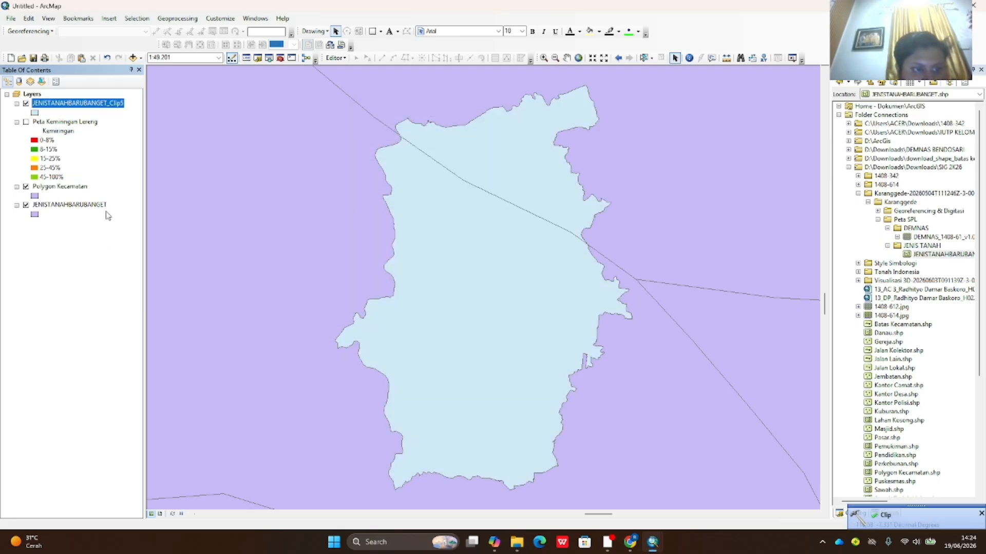
- Remove the unclipped soil layer and rename the clipped soil layer to 'Peta Jenis Tanah'
right_click(91, 206)
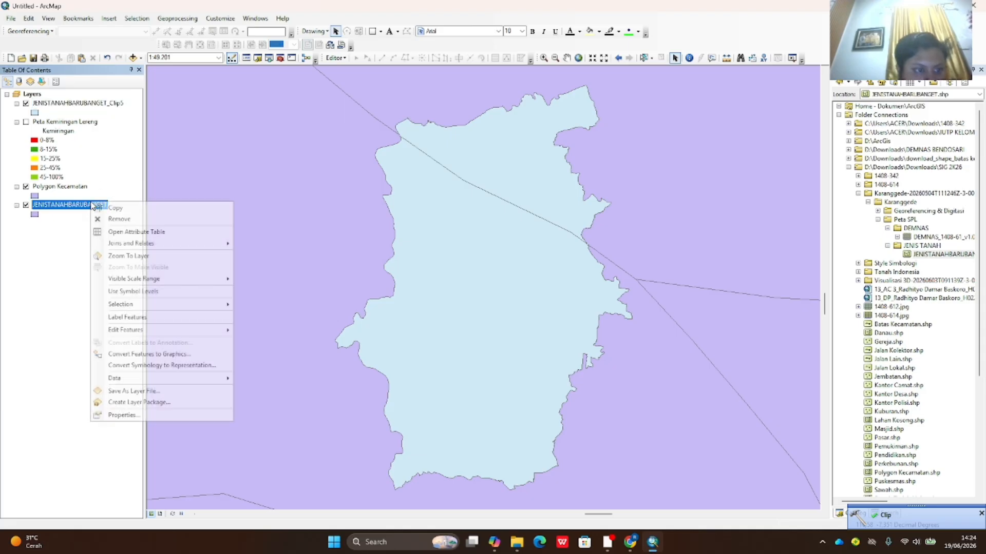
click(125, 221)
click(100, 105)
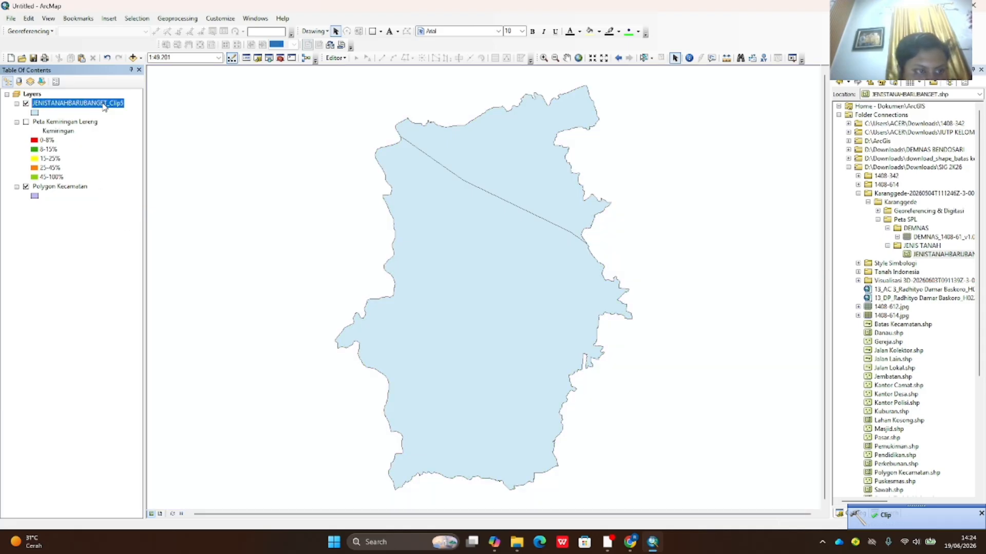
right_click(105, 107)
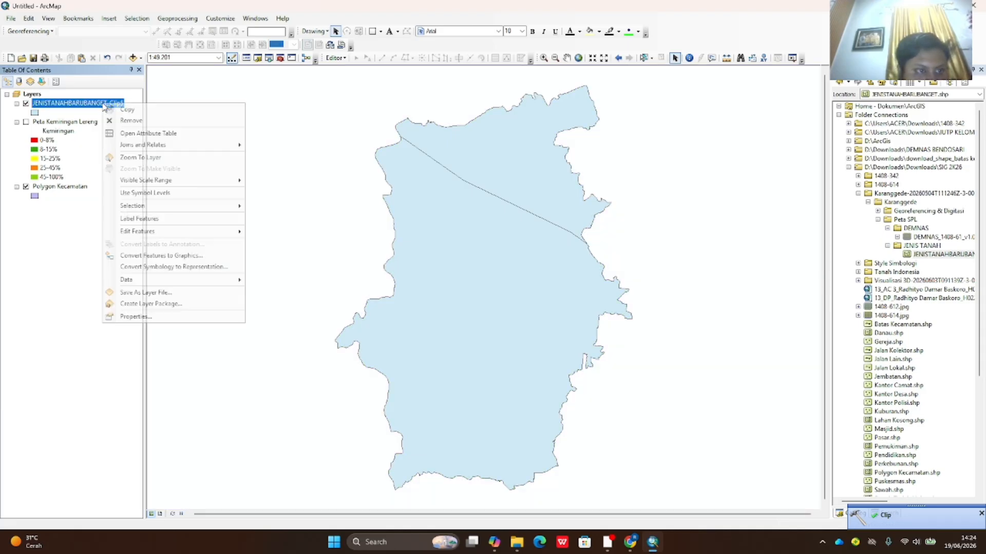
click(72, 108)
right_click(72, 108)
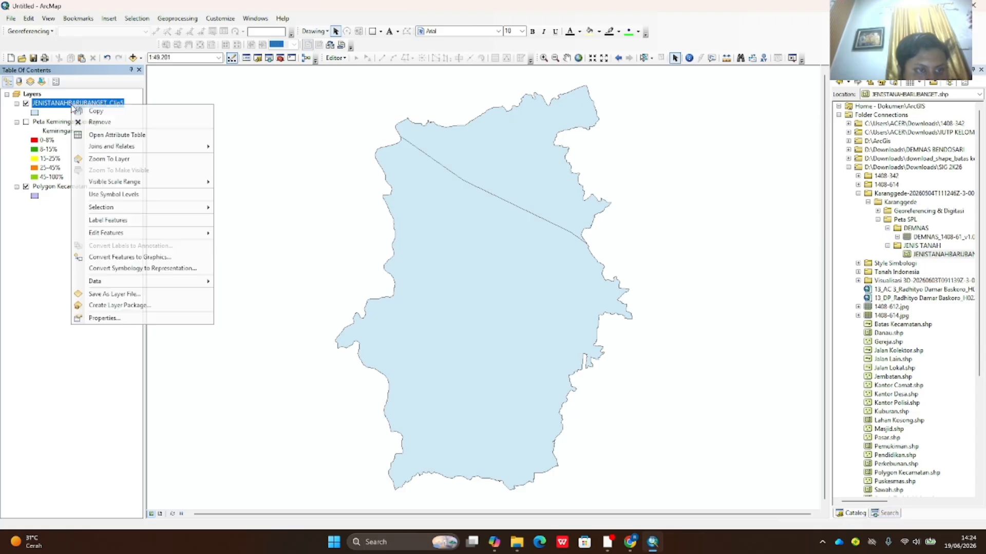
click(160, 321)
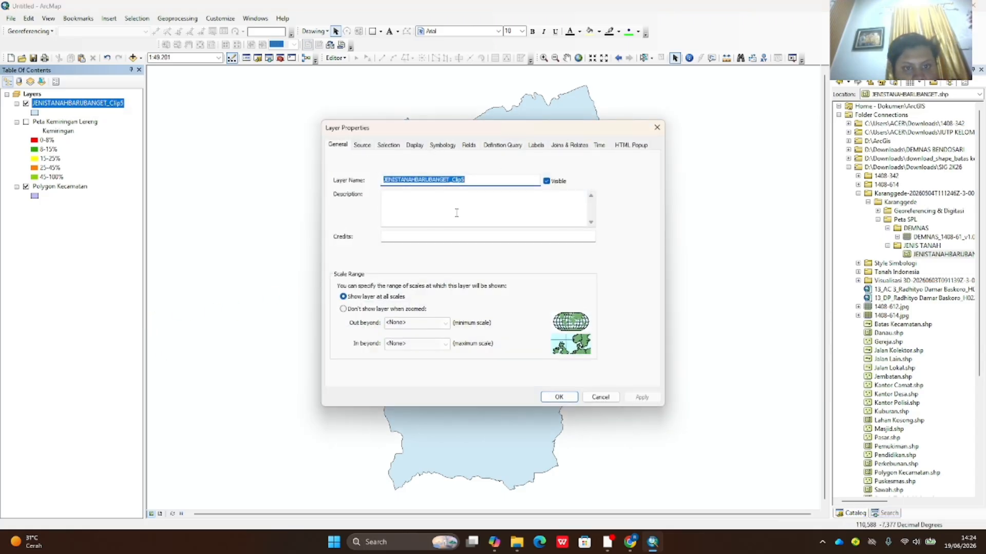
text(P)
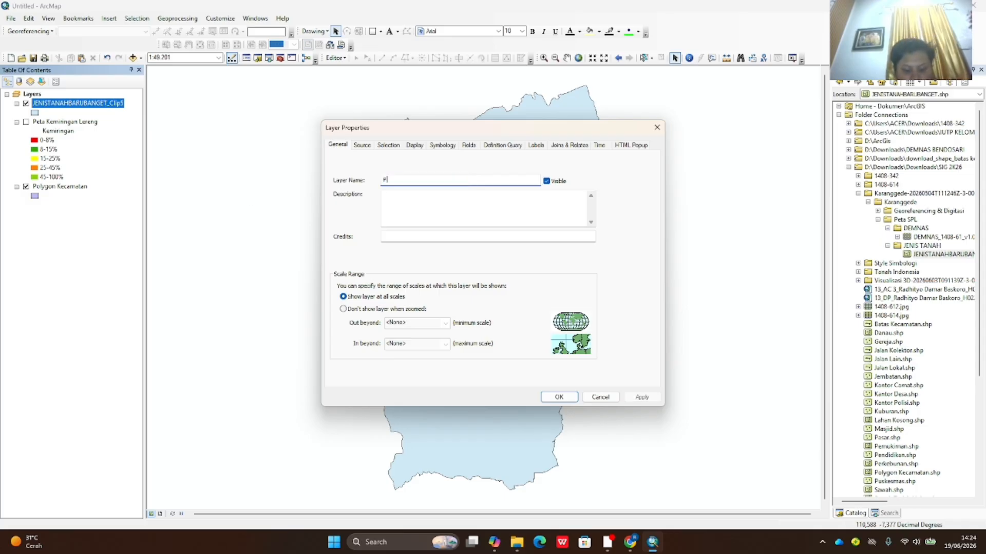
text(eta Jenis Tanah)
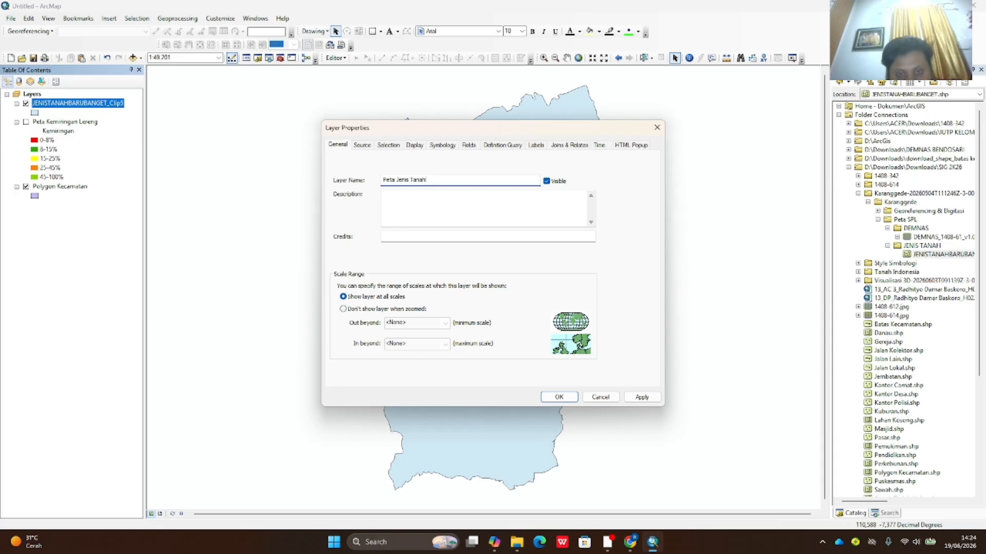
- Symbolize Peta Jenis Tanah by unique SKTN values, giving Litosol red and Mediteran green
click(442, 145)
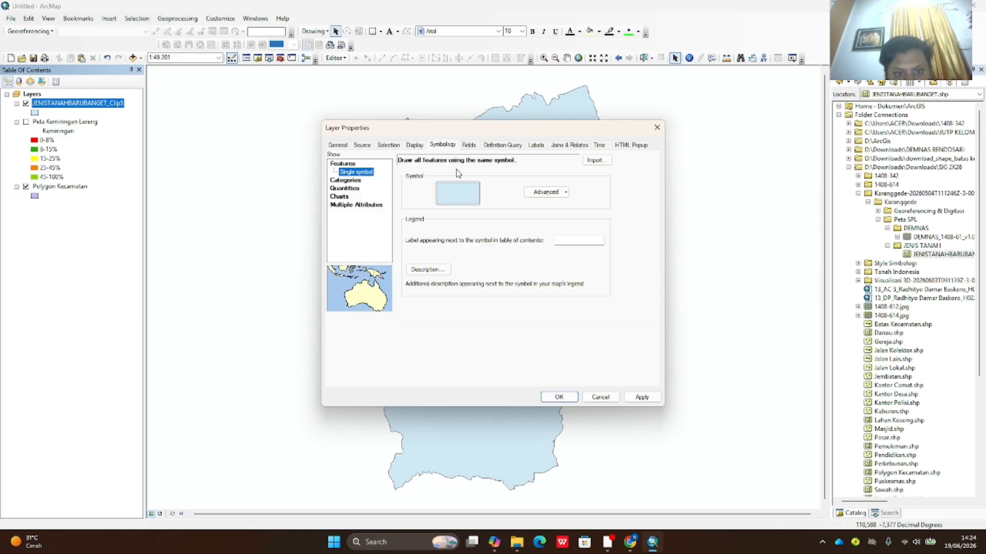
click(351, 181)
click(469, 182)
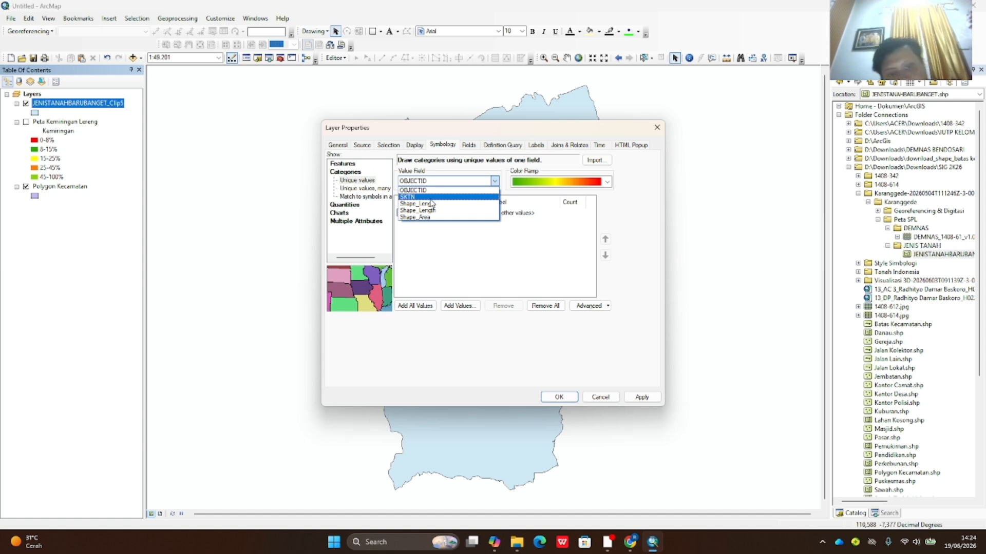
click(421, 197)
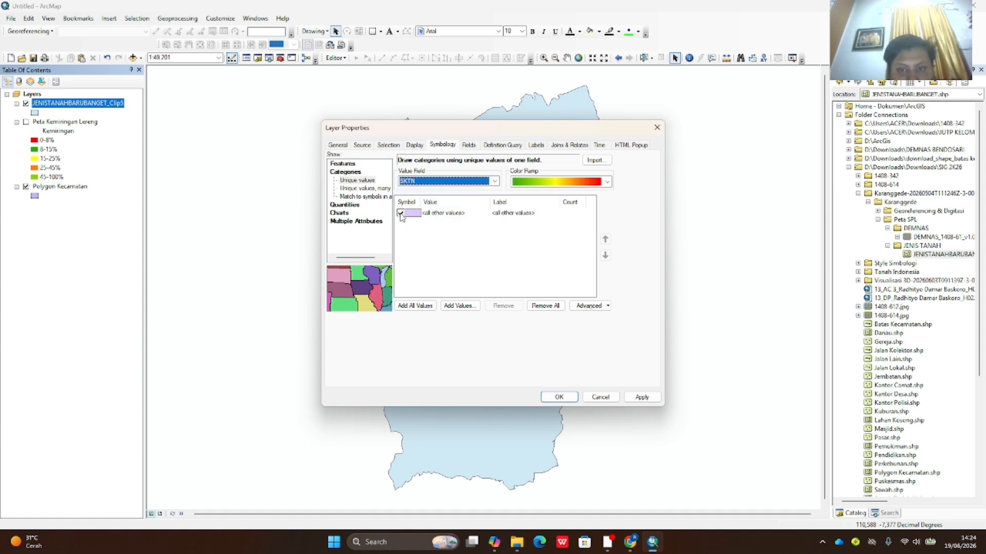
click(421, 306)
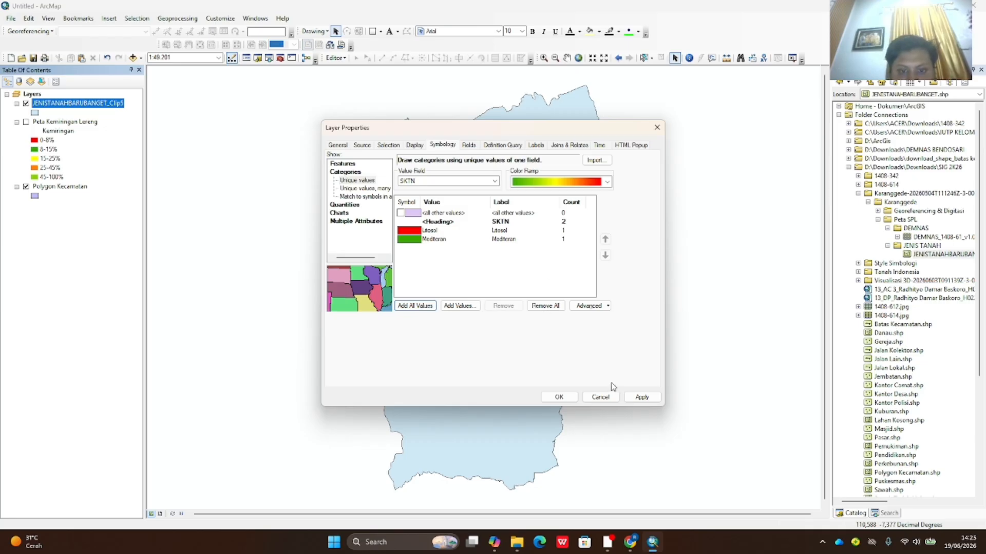
click(641, 398)
click(559, 397)
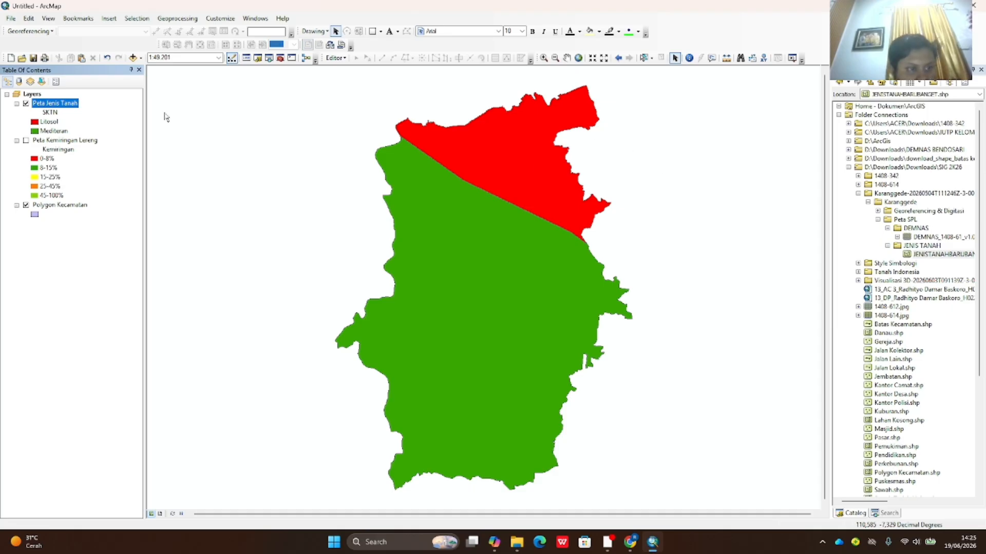
- Hide the Peta Jenis Tanah soil map so only the district boundary shows
click(25, 140)
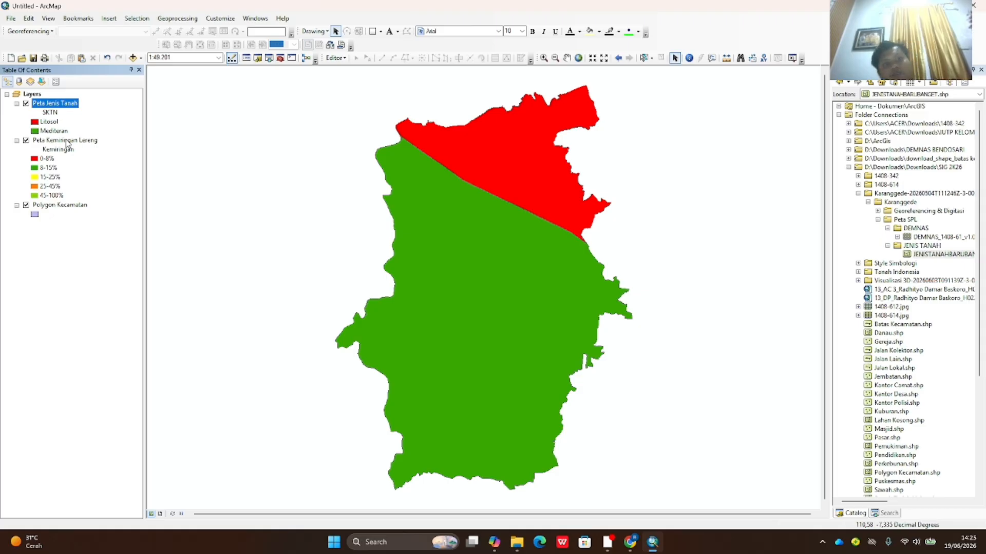
click(27, 141)
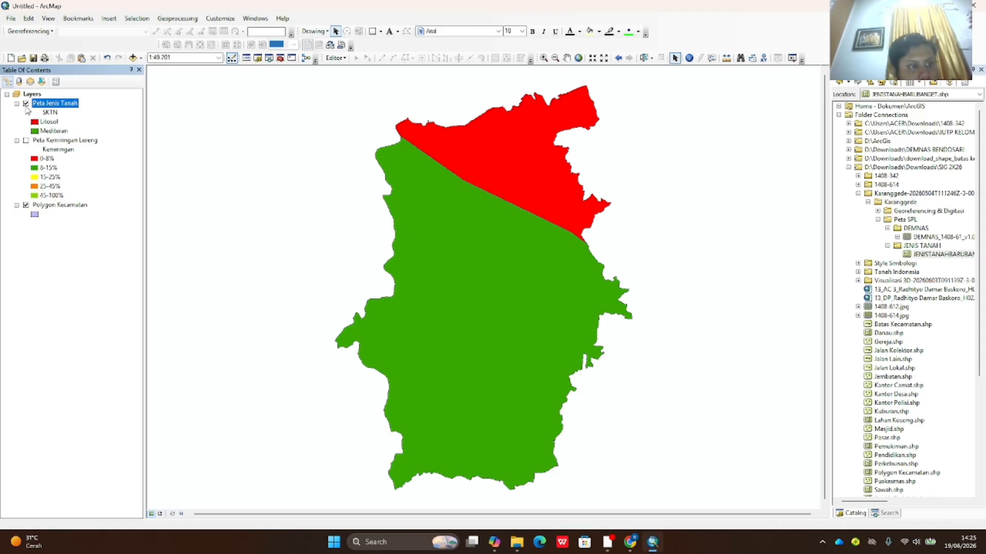
click(26, 104)
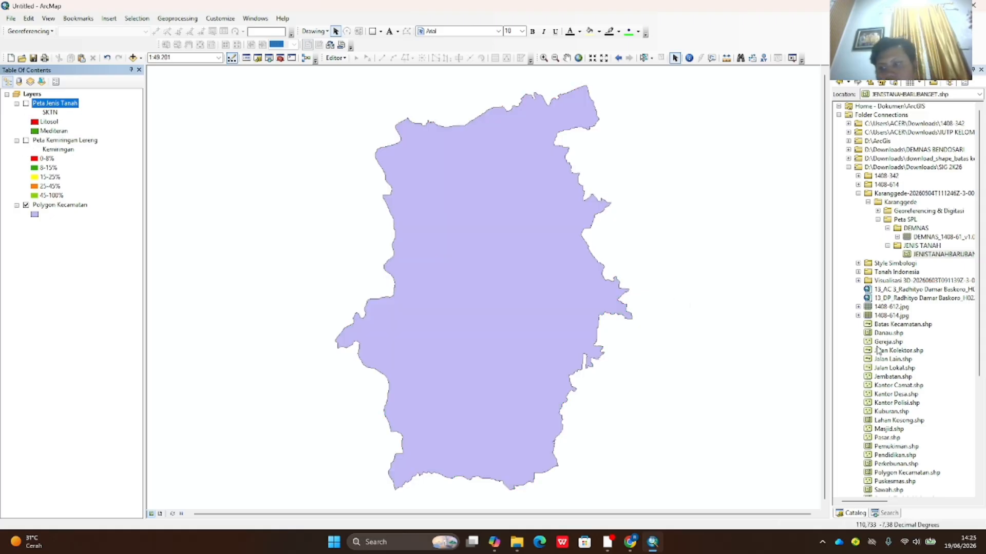
- Browse the catalog into Georeferencing & Digitasi > KAB BOYOLALI > RBI25K geodatabase datasets
scroll(880, 352, down, 6)
scroll(881, 353, up, 5)
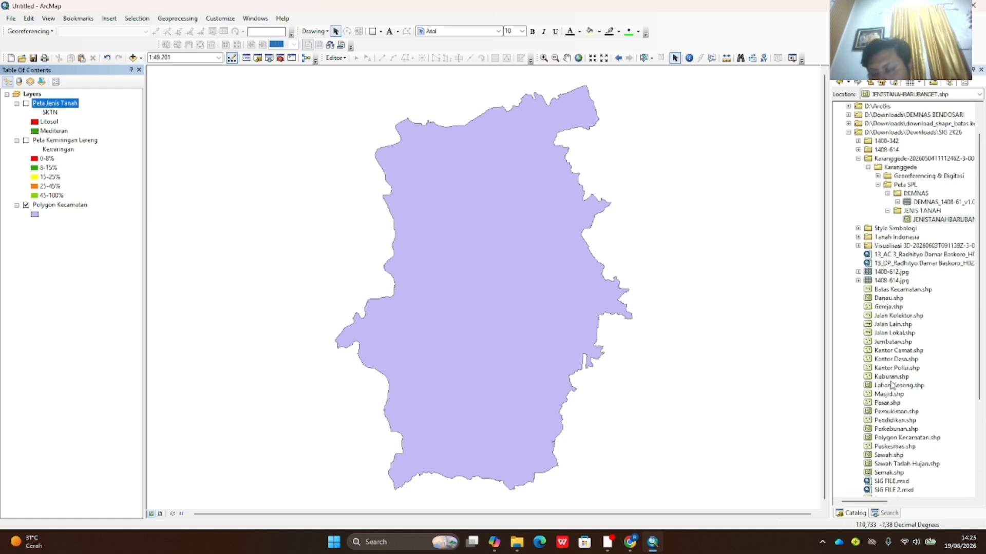
scroll(876, 255, up, 1)
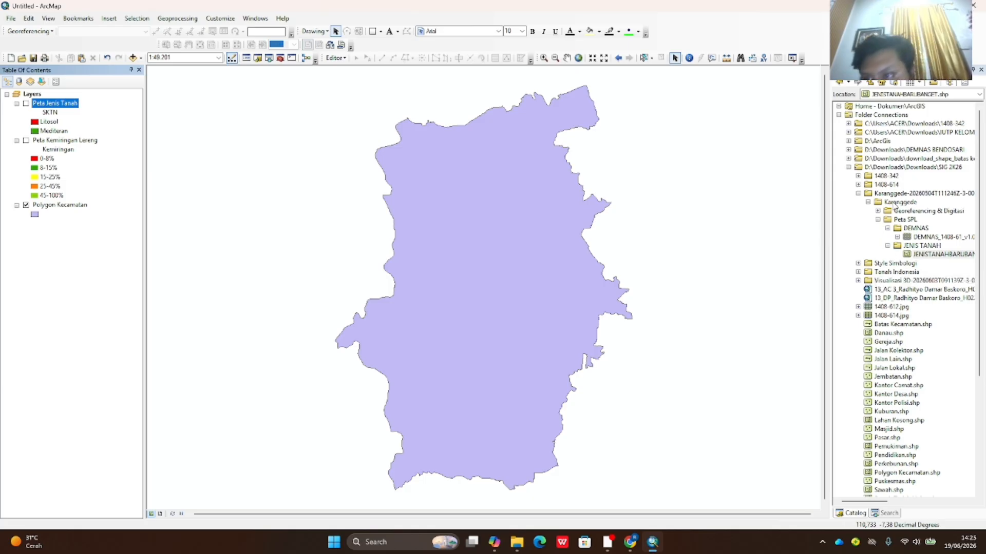
click(877, 211)
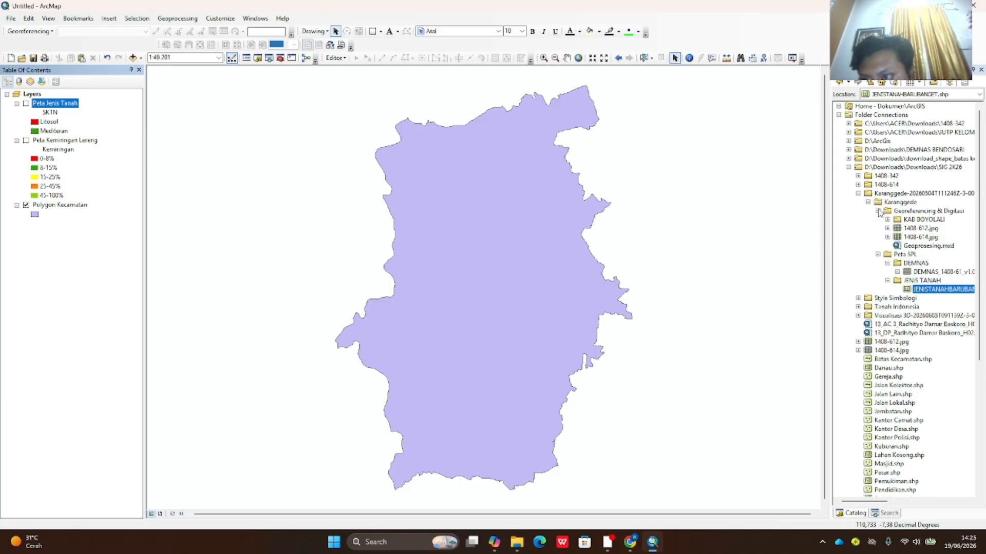
click(887, 220)
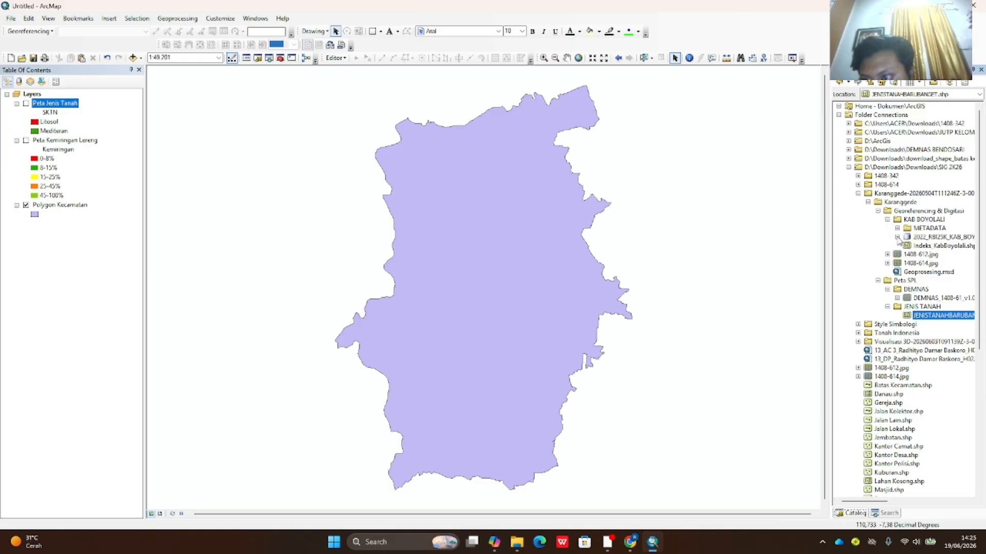
click(897, 237)
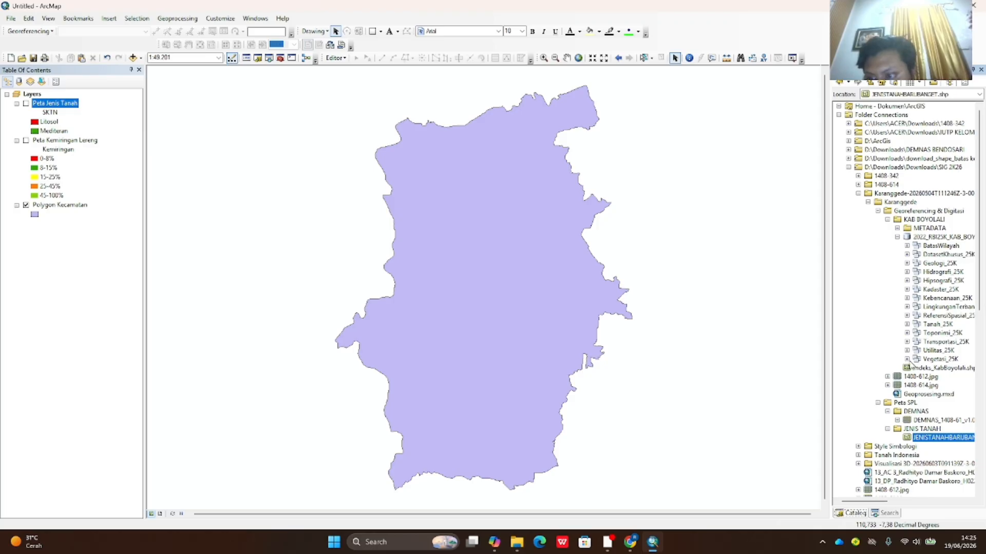
- Add Vegetasi_25K, INDUSTRI_AR_25K and PERMUKIMAN_AR_25K from the RBI geodatabase to the map
click(931, 360)
drag(464, 288, 80, 100)
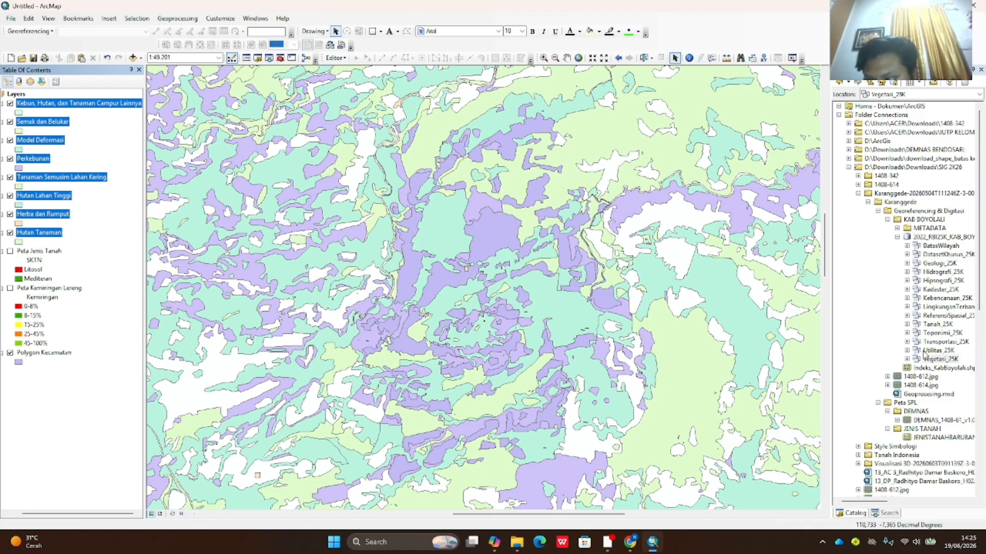
click(907, 307)
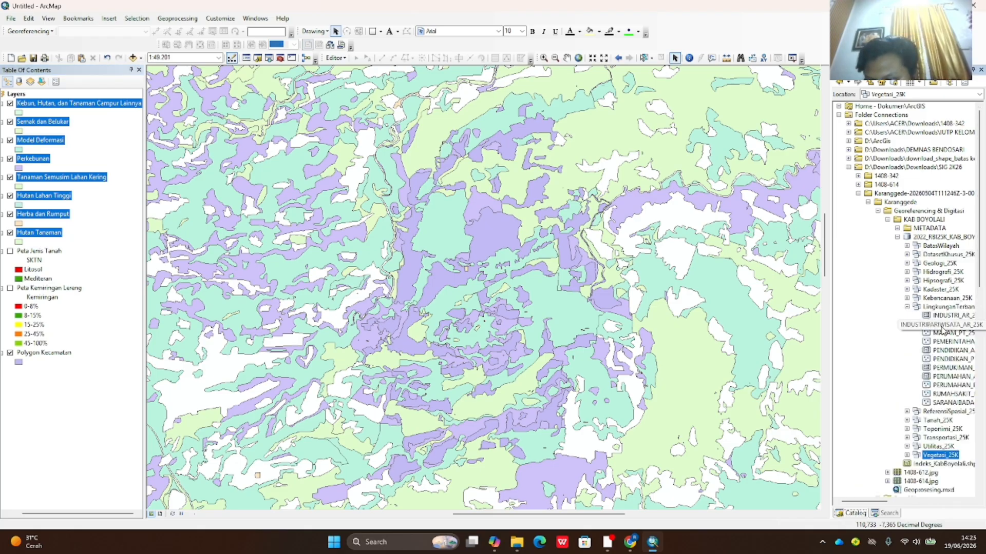
drag(944, 315, 183, 146)
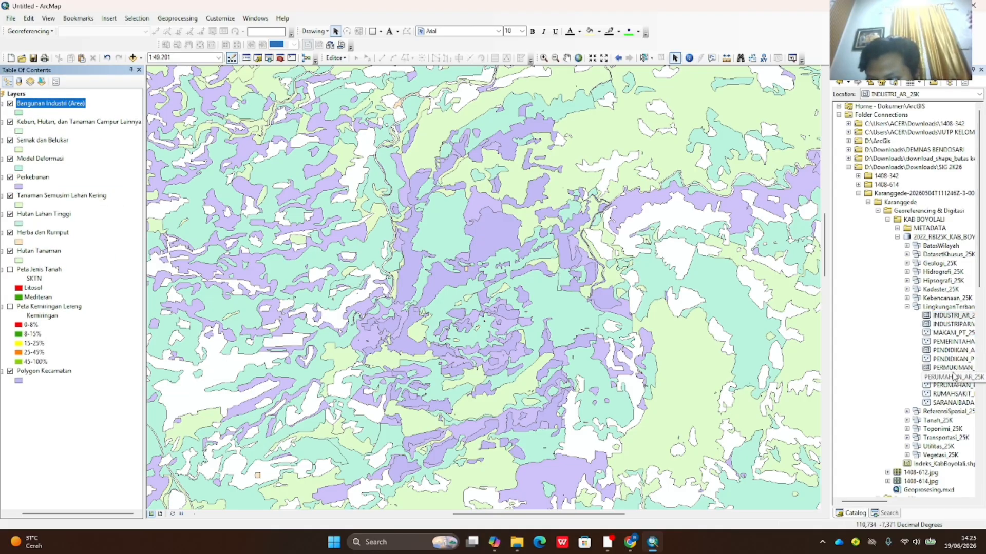
drag(954, 368, 154, 153)
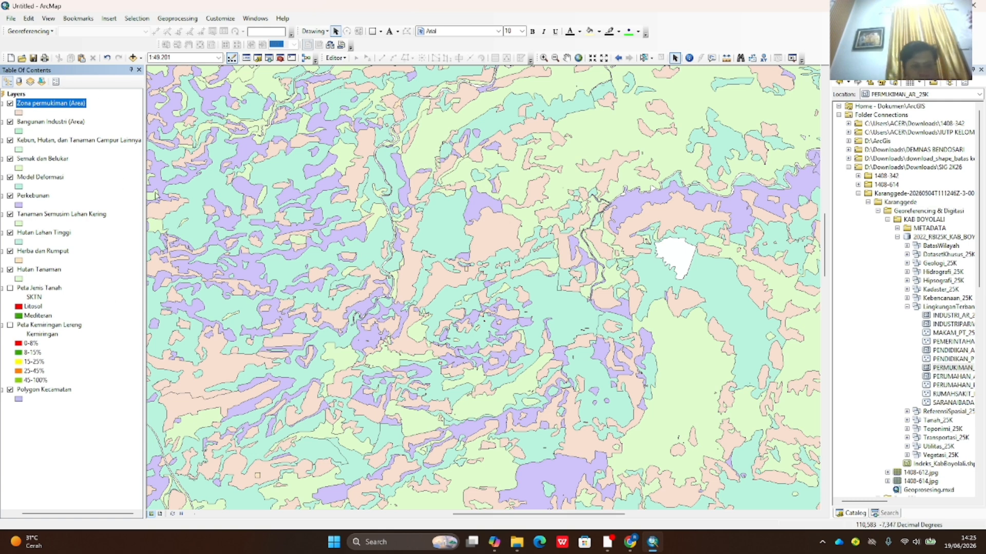
- Select the Zona permukiman (Area) layer among the newly added land-use layers
click(69, 121)
click(67, 103)
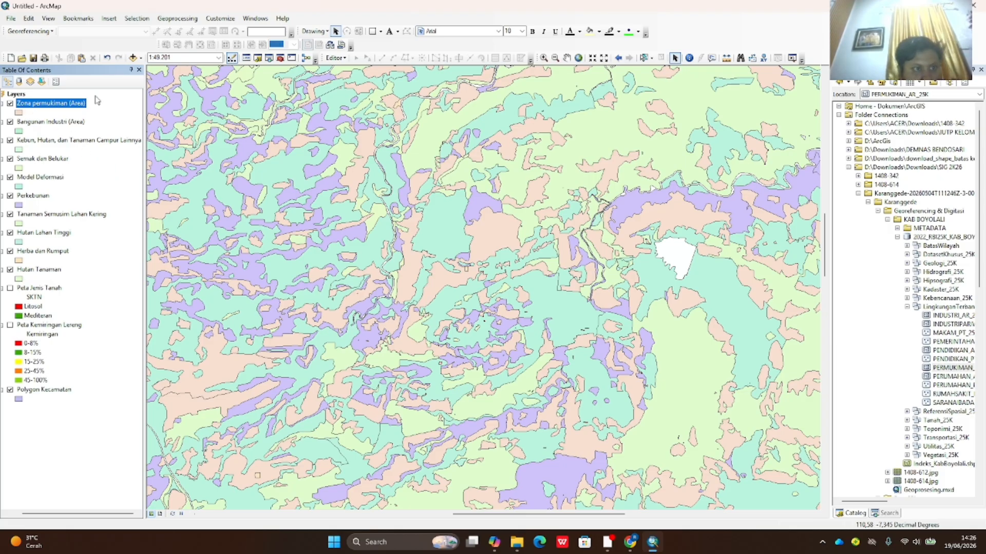
key(shift+Down)
key(shift+Down)
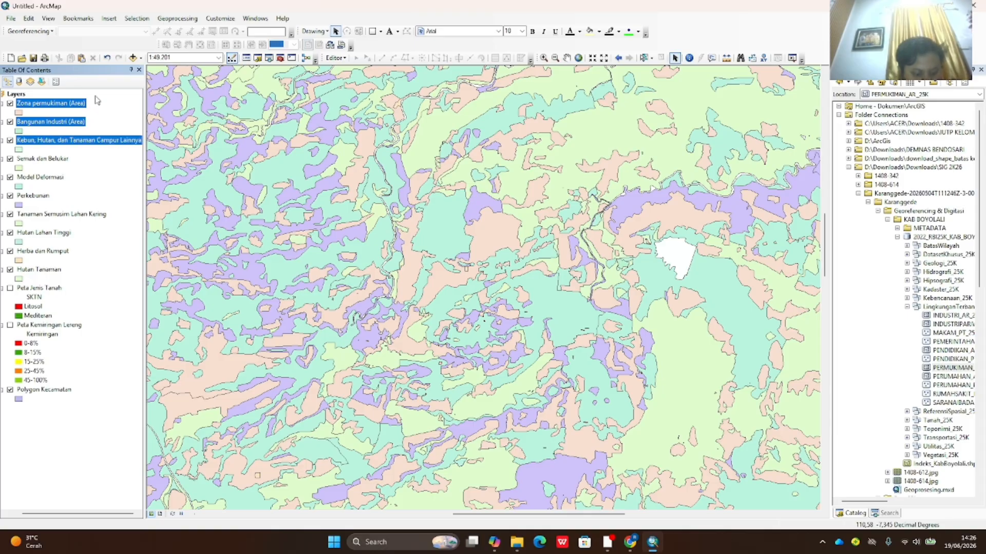
click(49, 105)
click(176, 20)
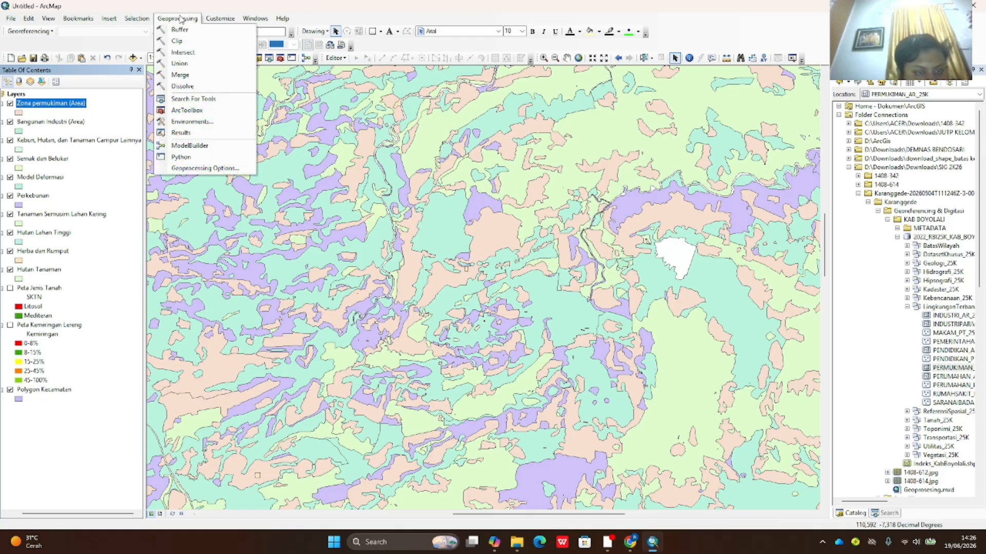
- In Merge, add Zona permukiman, Bangunan Industri, Kebun/Hutan/Tanaman Campur, Semak dan Belukar and Model Deformasi as inputs
click(200, 78)
click(459, 141)
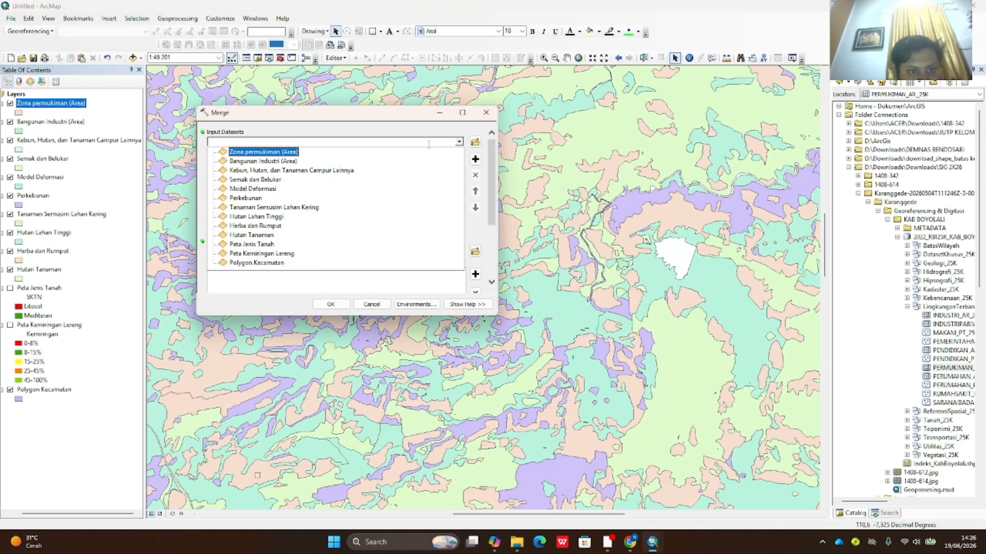
click(282, 152)
click(459, 142)
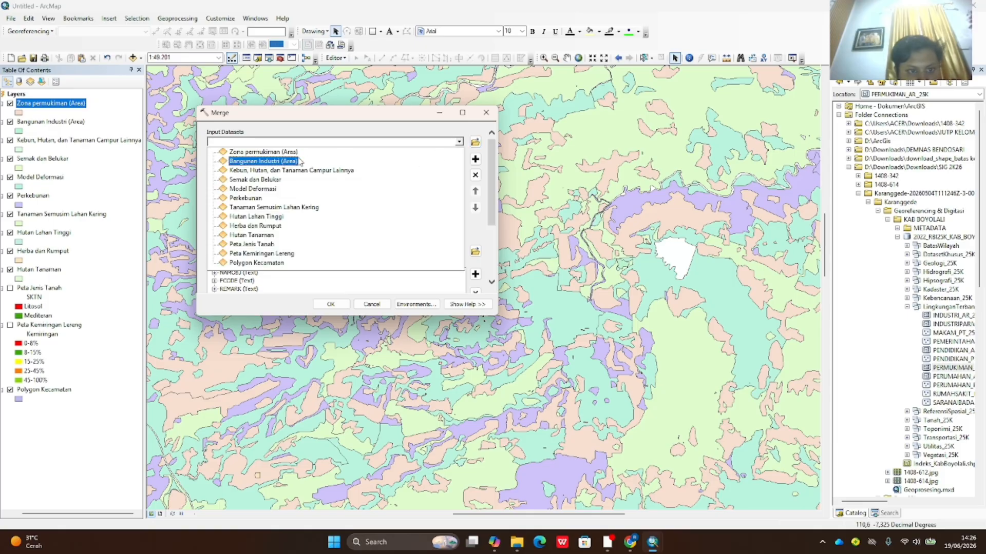
click(436, 162)
click(459, 142)
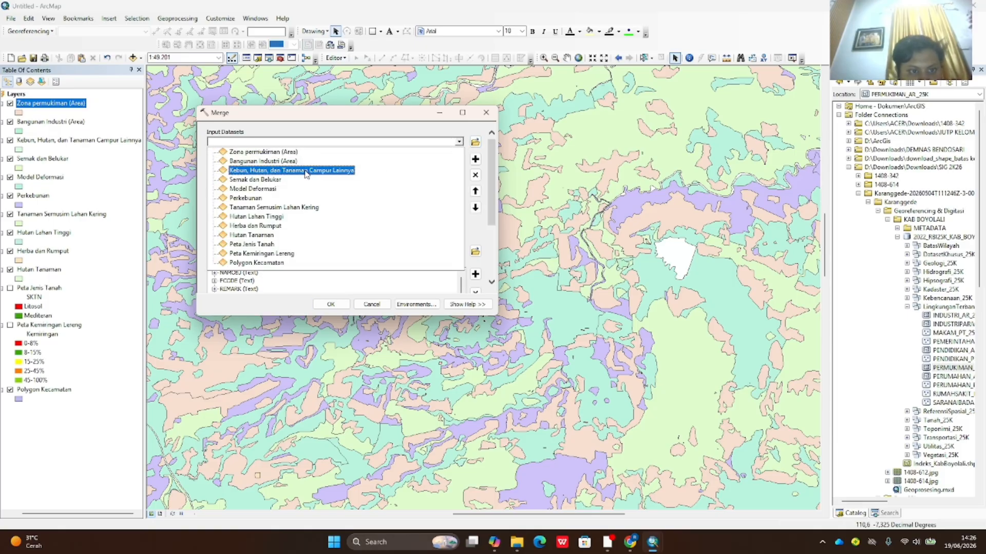
click(431, 170)
click(459, 142)
click(277, 180)
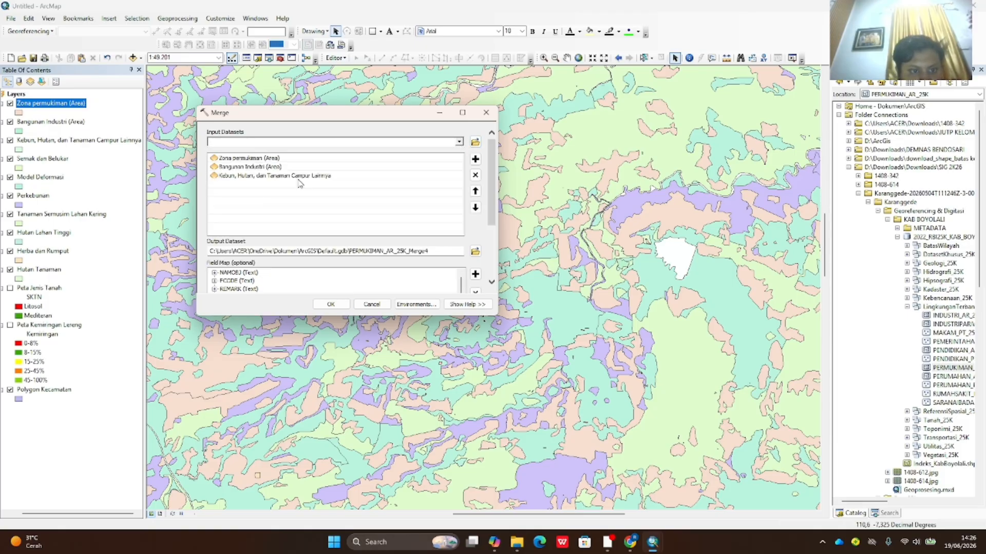
click(459, 142)
click(276, 189)
- Add Perkebunan, Tanaman Semusim Lahan Kering, Hutan Lahan Tinggi, Herba dan Rumput and Hutan Tanaman, then run the merge
click(459, 142)
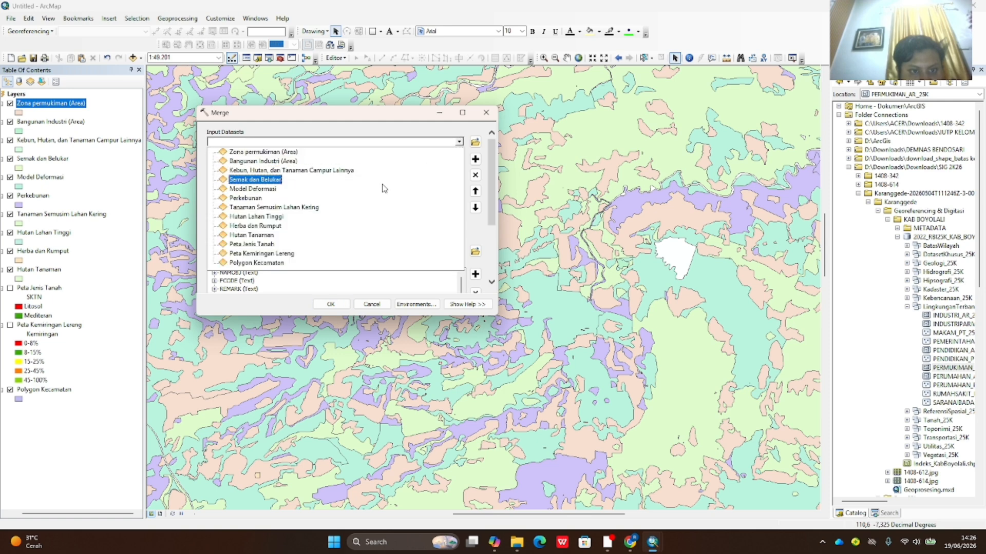
click(255, 198)
click(459, 142)
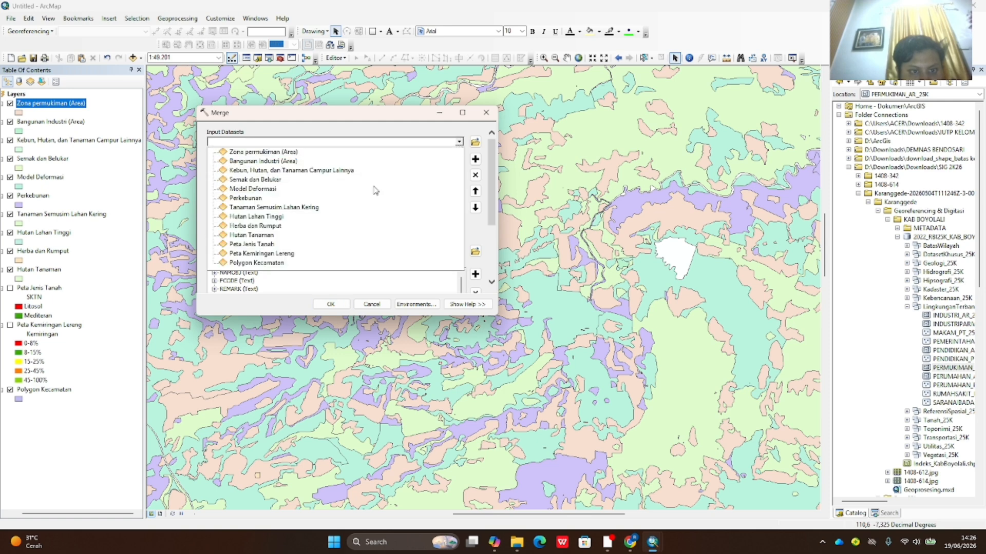
click(275, 210)
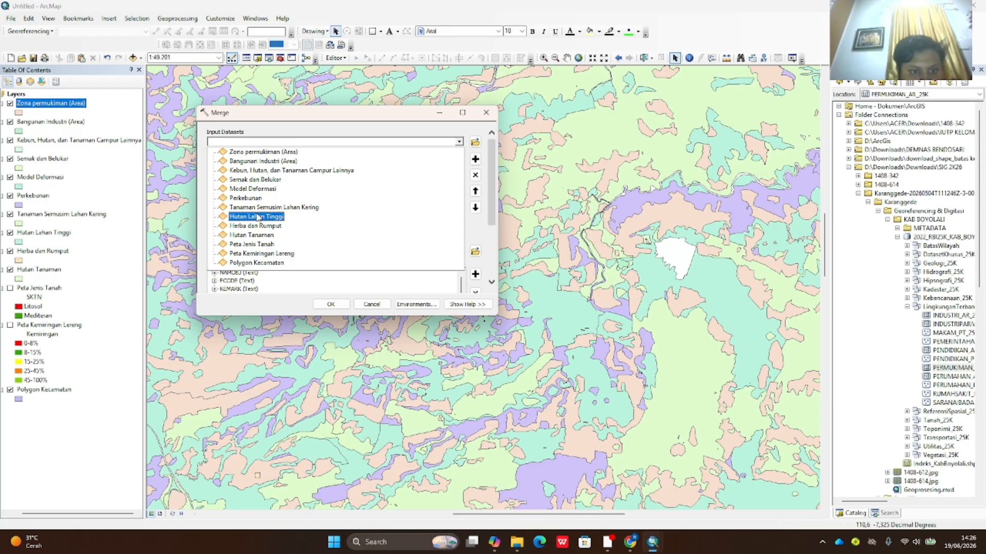
click(266, 217)
click(459, 144)
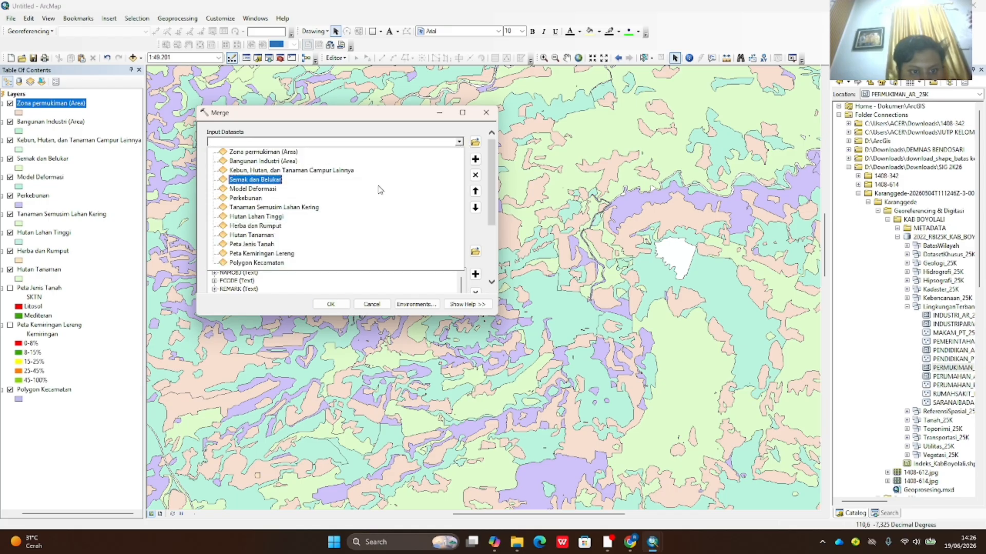
click(279, 225)
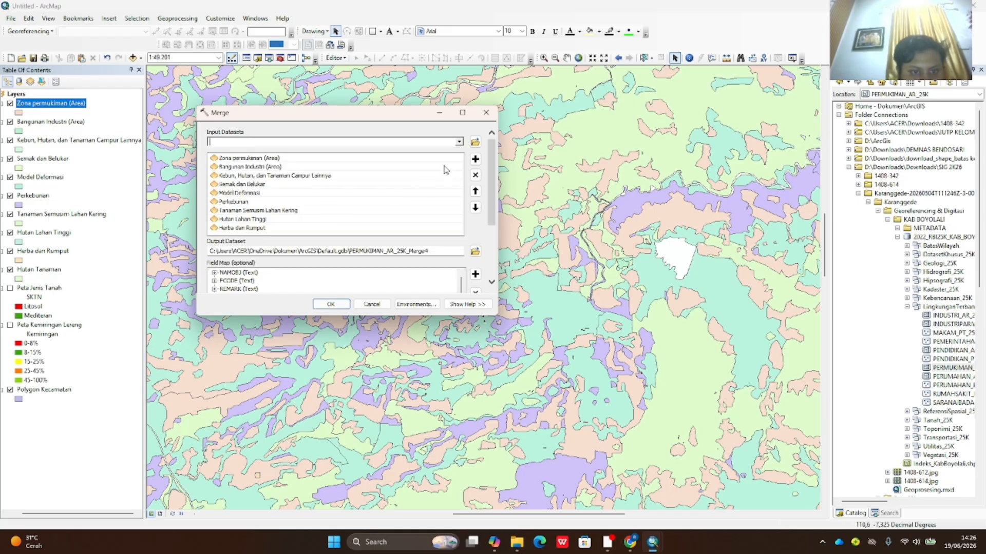
click(458, 143)
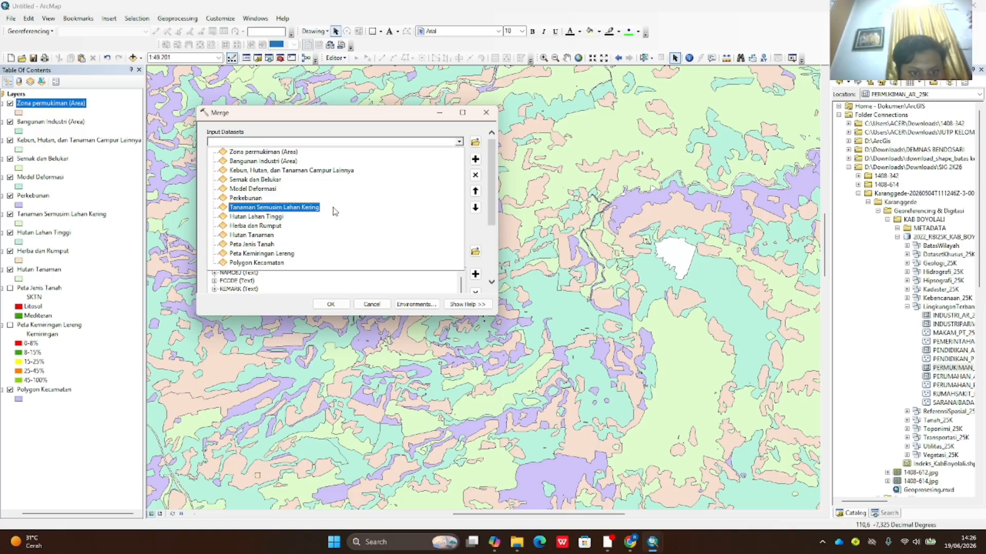
click(265, 236)
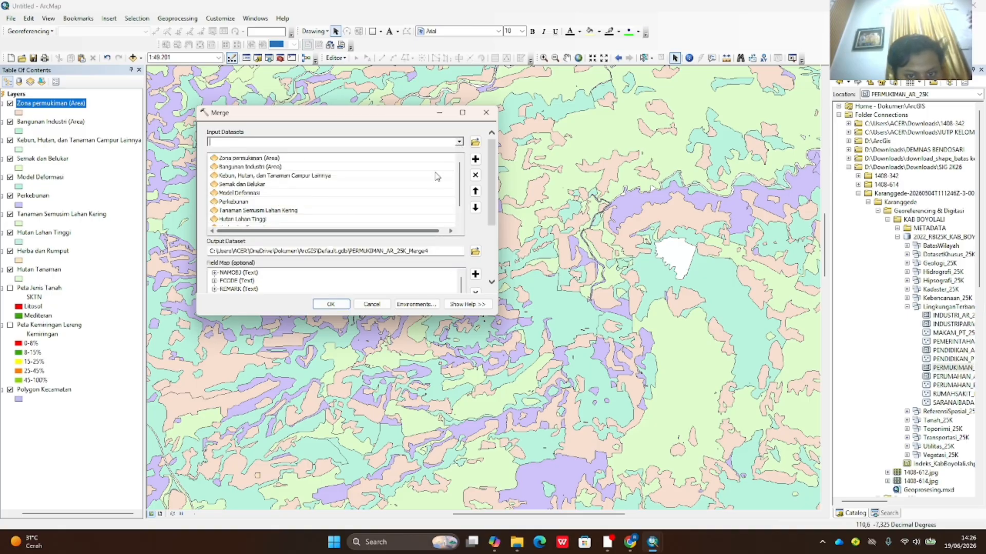
scroll(339, 221, down, 2)
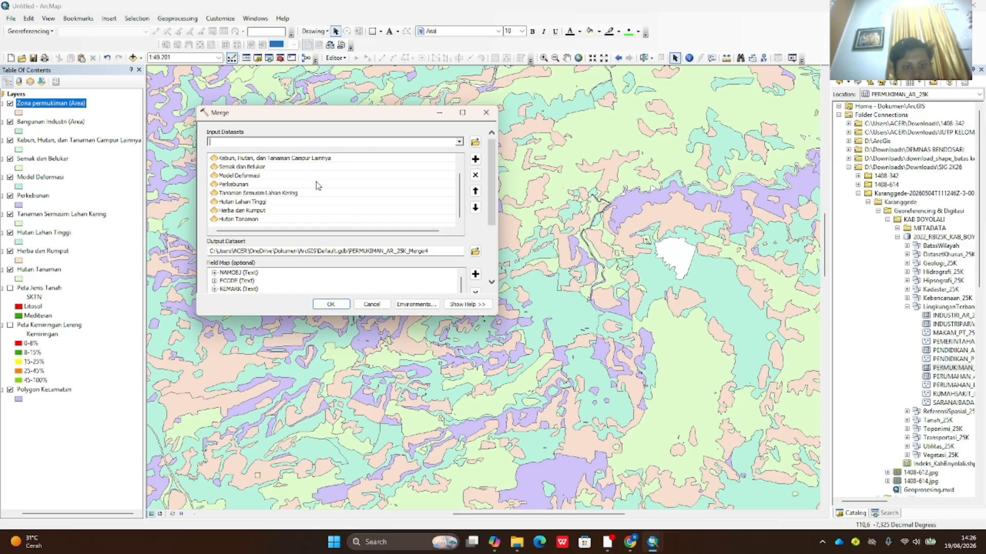
scroll(315, 185, up, 2)
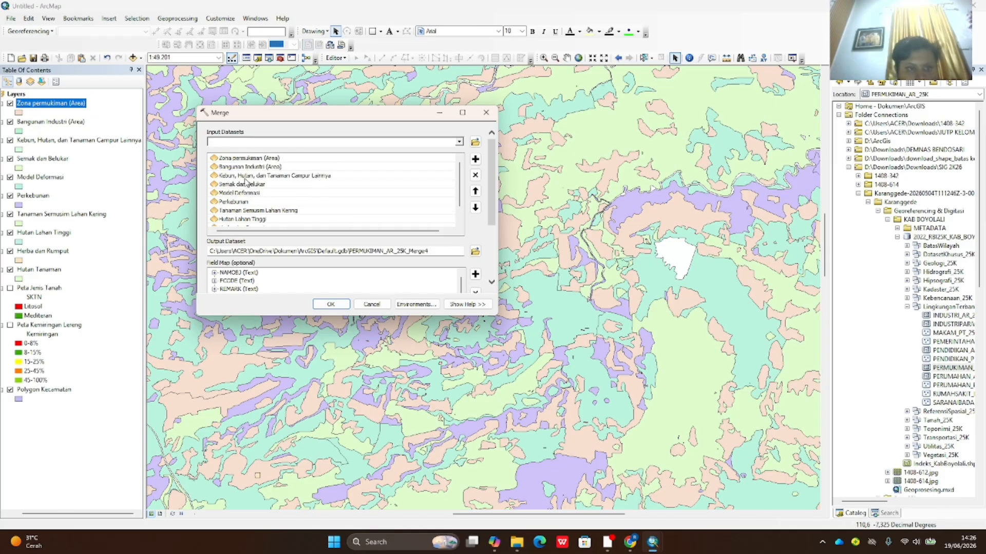
click(331, 305)
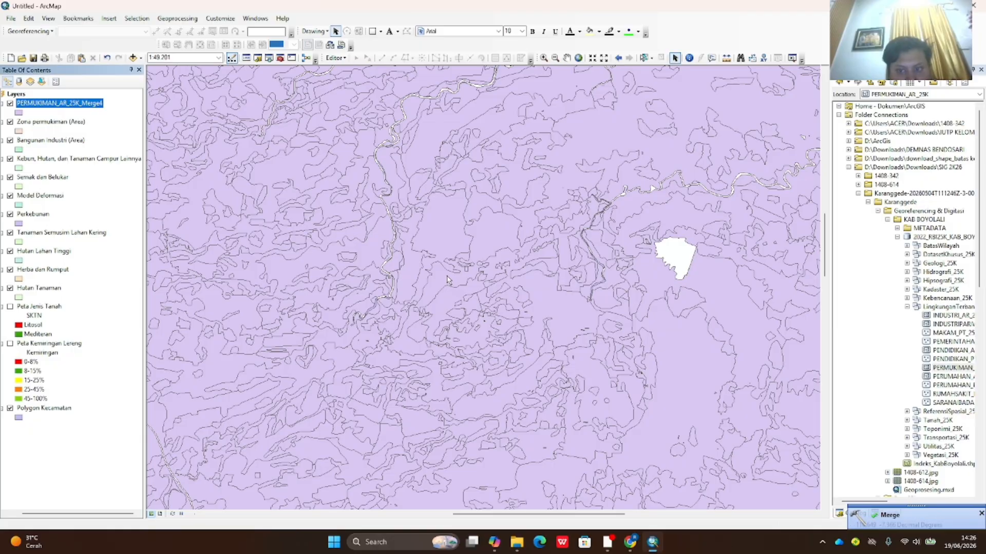
- Remove the Zona permukiman, Bangunan Industri, Kebun/Hutan, Semak dan Belukar and Model Deformasi layers from the map
scroll(446, 280, down, 1)
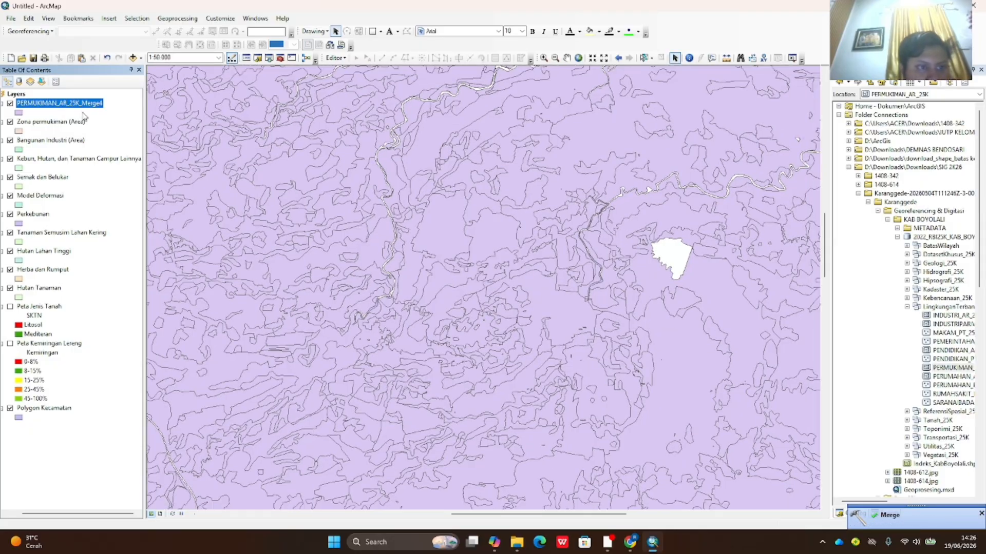
click(67, 129)
right_click(68, 130)
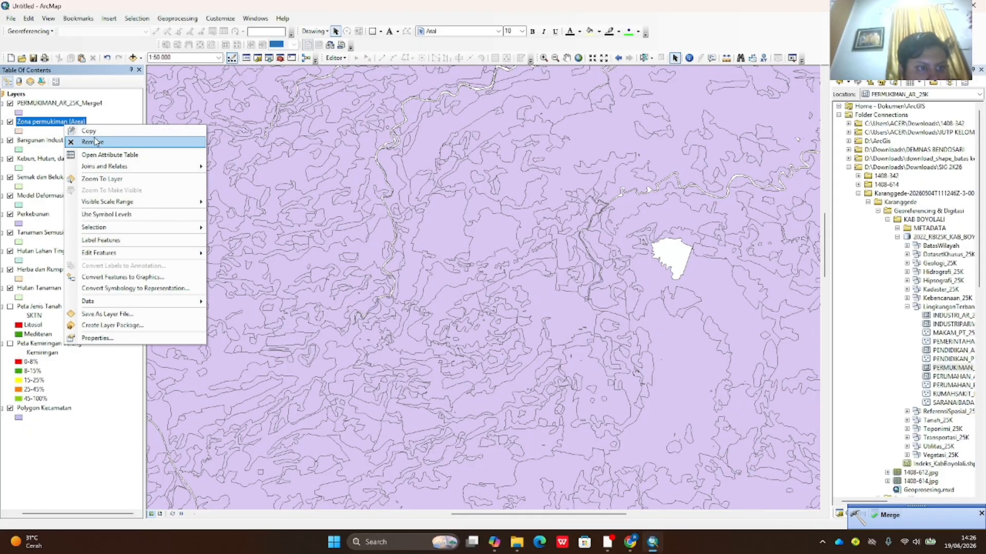
click(97, 141)
right_click(72, 125)
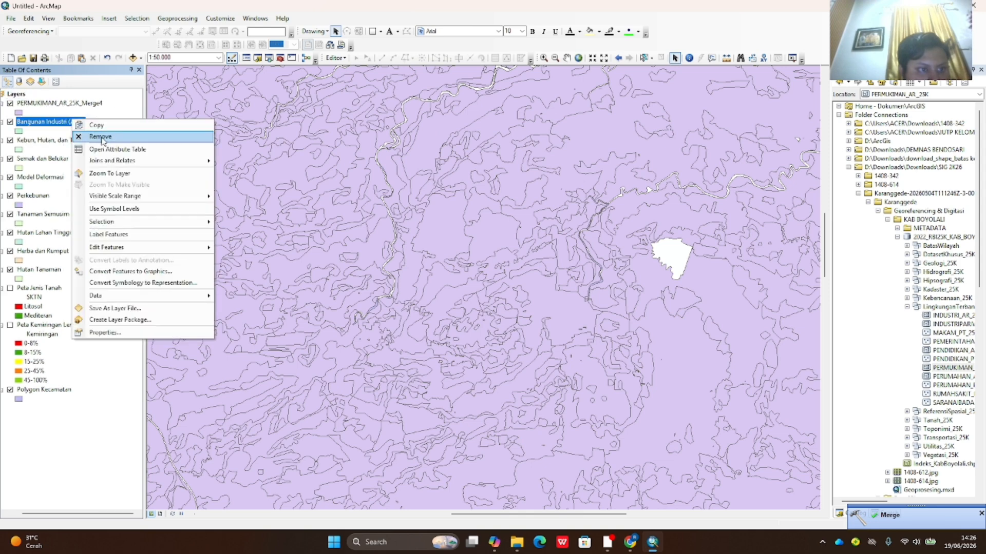
click(96, 140)
right_click(72, 124)
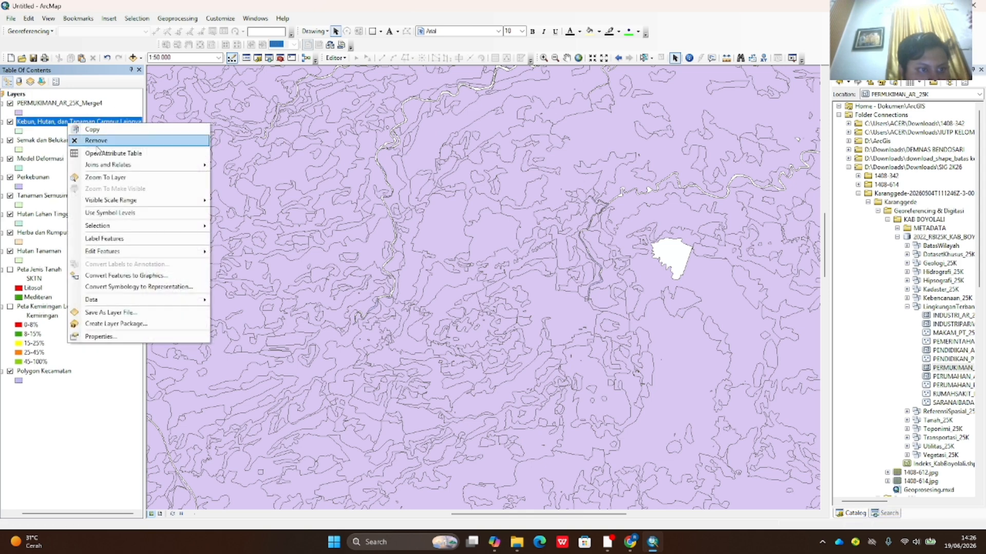
click(97, 140)
click(70, 126)
right_click(71, 127)
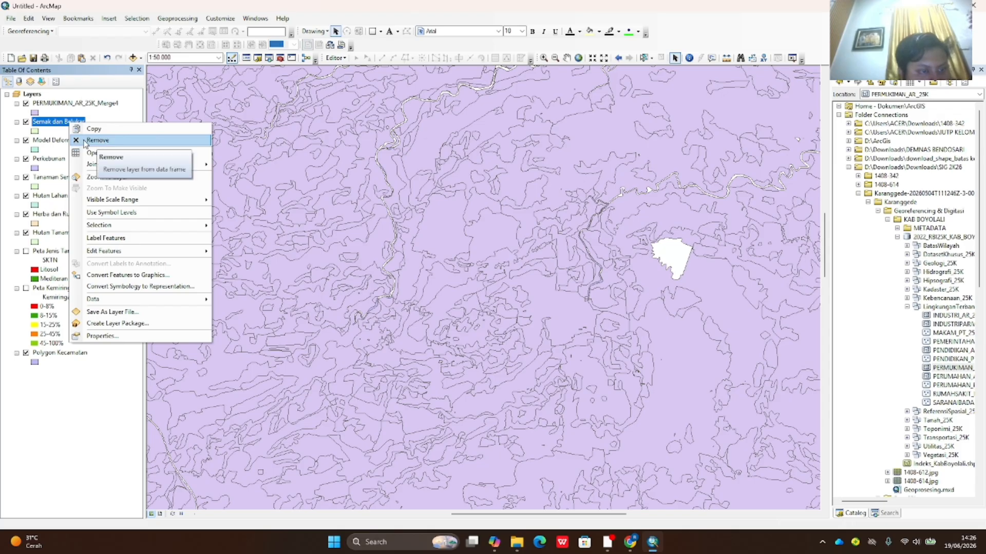
click(97, 140)
click(67, 126)
right_click(66, 126)
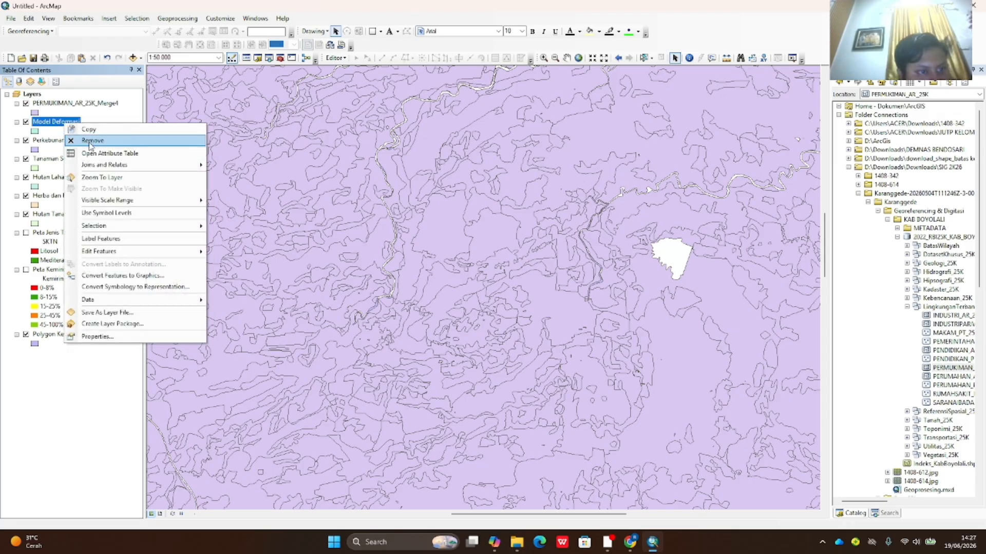
click(92, 140)
- Remove Perkebunan, Tanaman Semusim Lahan Kering, Hutan Lahan Tinggi, Herba dan Rumput and Hutan Tanaman, keeping PERMUKIMAN_AR_25K_Merge4
click(61, 126)
right_click(60, 126)
click(90, 142)
click(58, 124)
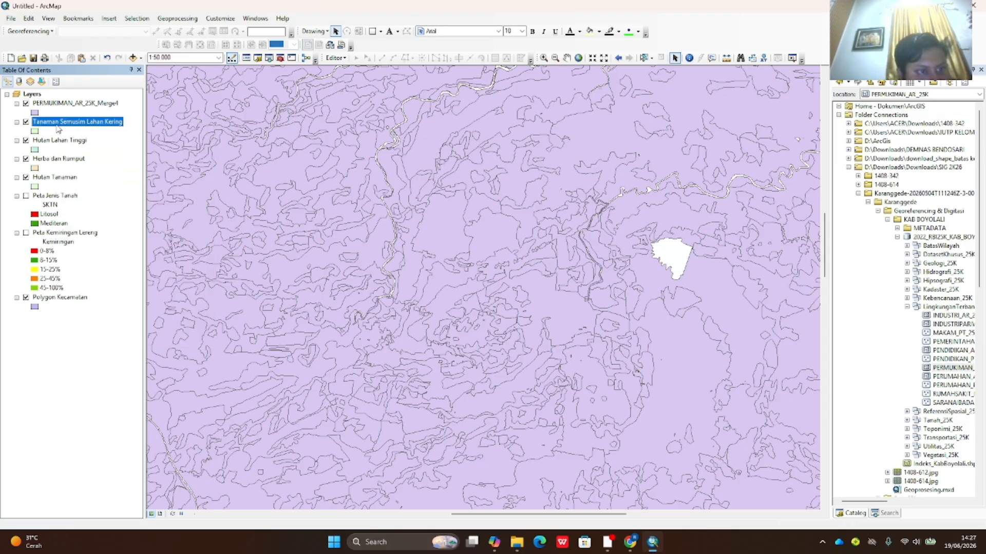
right_click(58, 124)
click(78, 142)
click(59, 123)
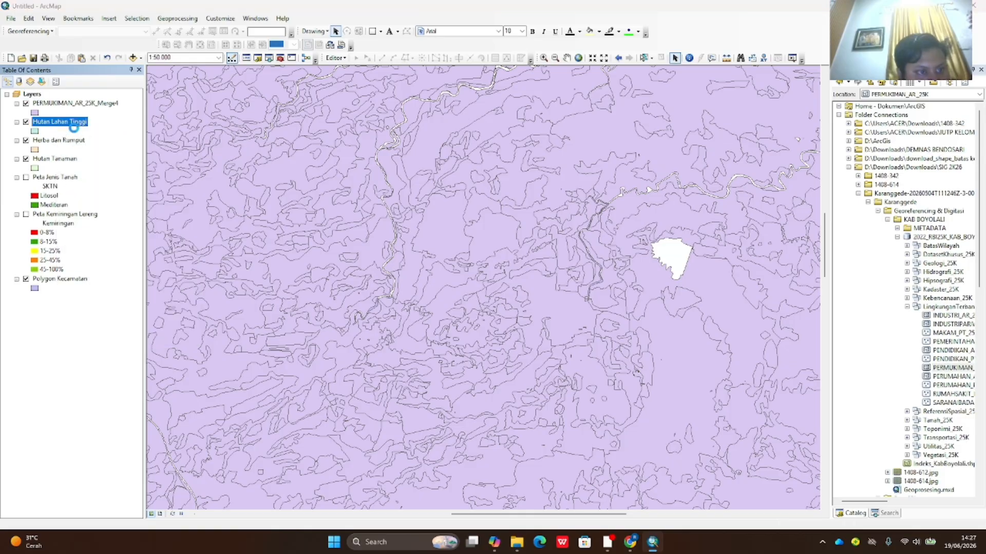
click(655, 128)
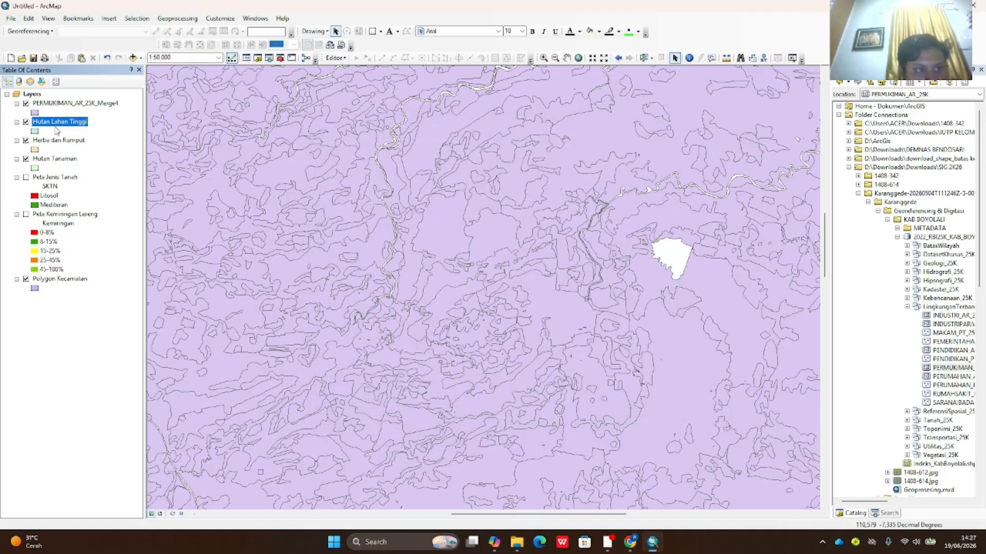
right_click(58, 126)
click(87, 143)
click(61, 124)
right_click(62, 123)
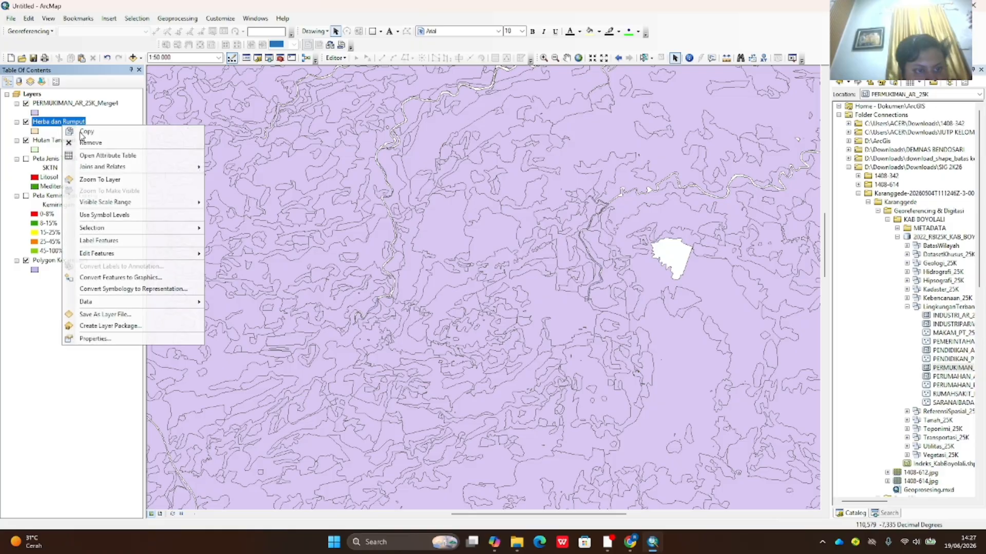
click(88, 143)
click(59, 122)
right_click(59, 121)
click(87, 142)
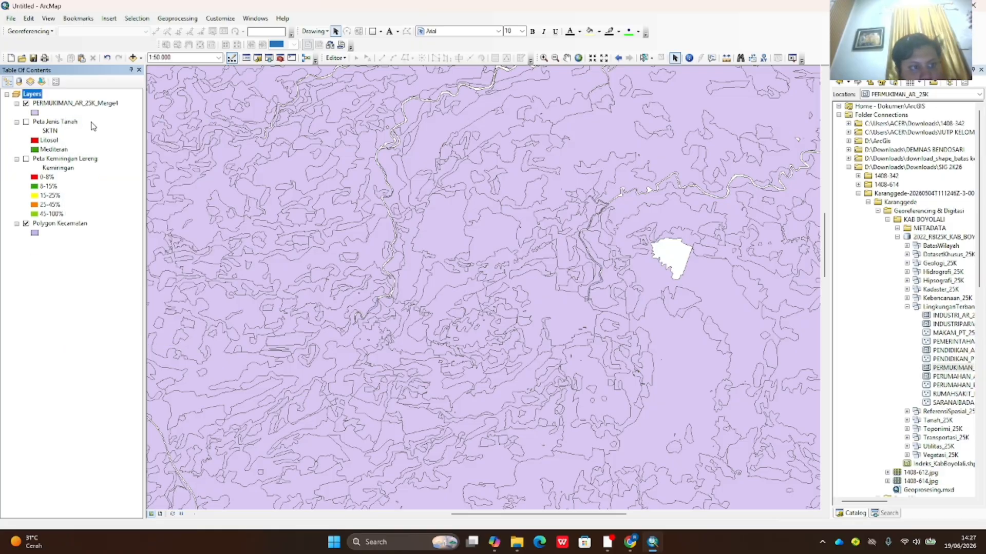
click(92, 105)
click(177, 18)
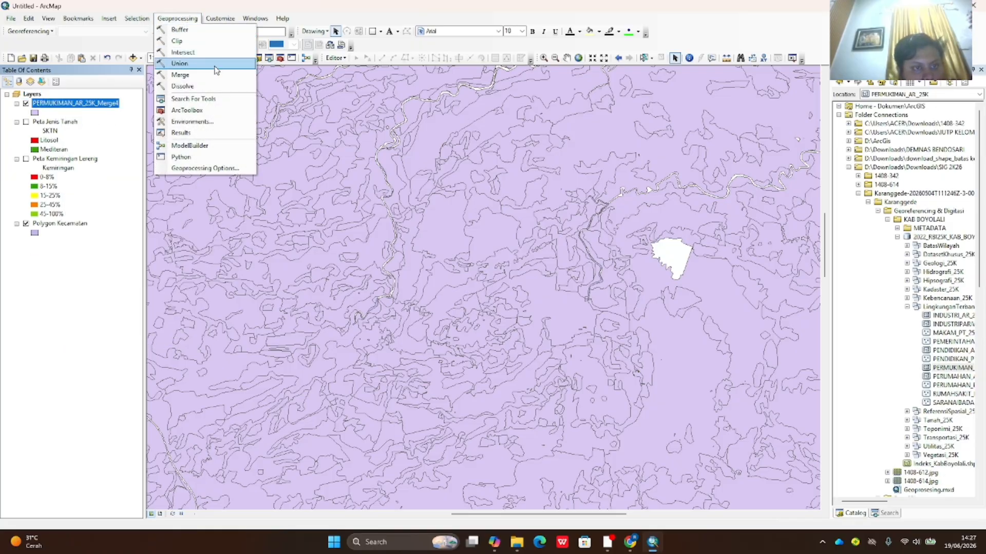
- Clip PERMUKIMAN_AR_25K_Merge4 to Polygon Kecamatan, producing PERMUKIMAN_AR_25K_Merge4_Clip
click(177, 41)
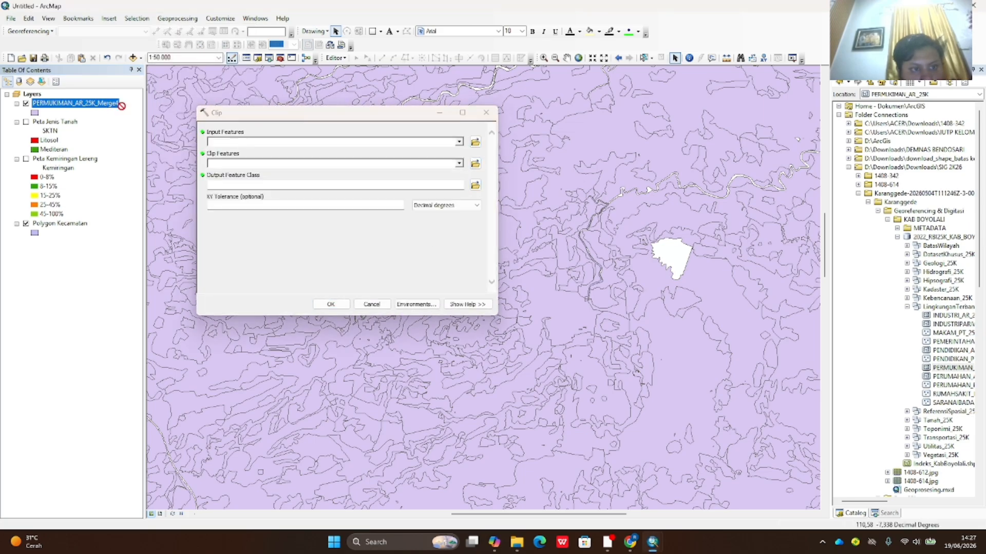
drag(218, 148, 219, 143)
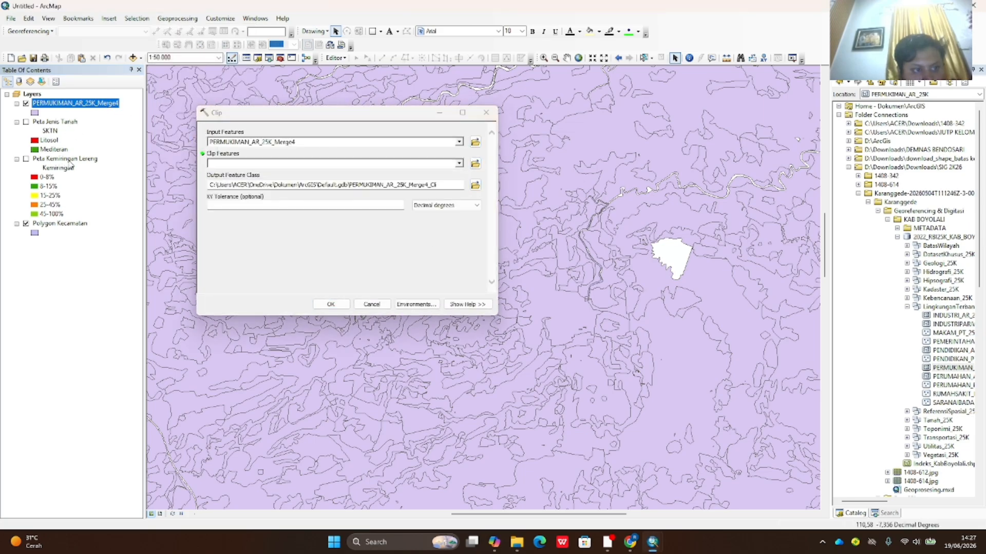
drag(70, 224, 154, 194)
drag(222, 166, 223, 165)
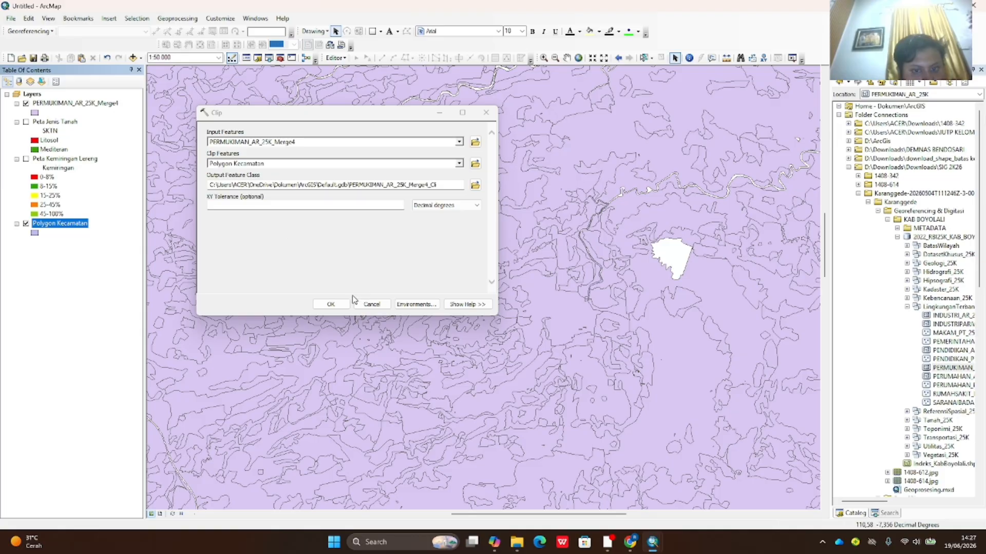
click(331, 304)
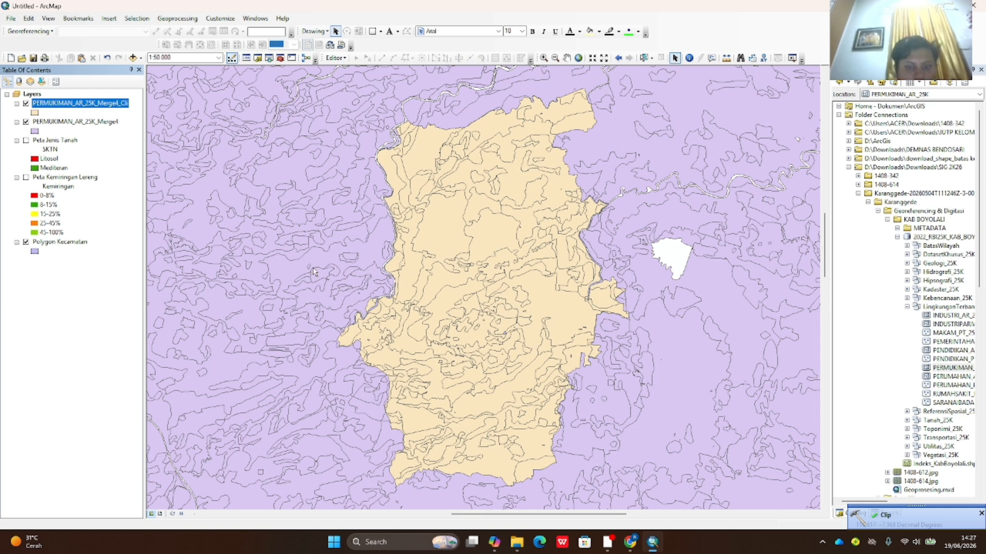
click(166, 20)
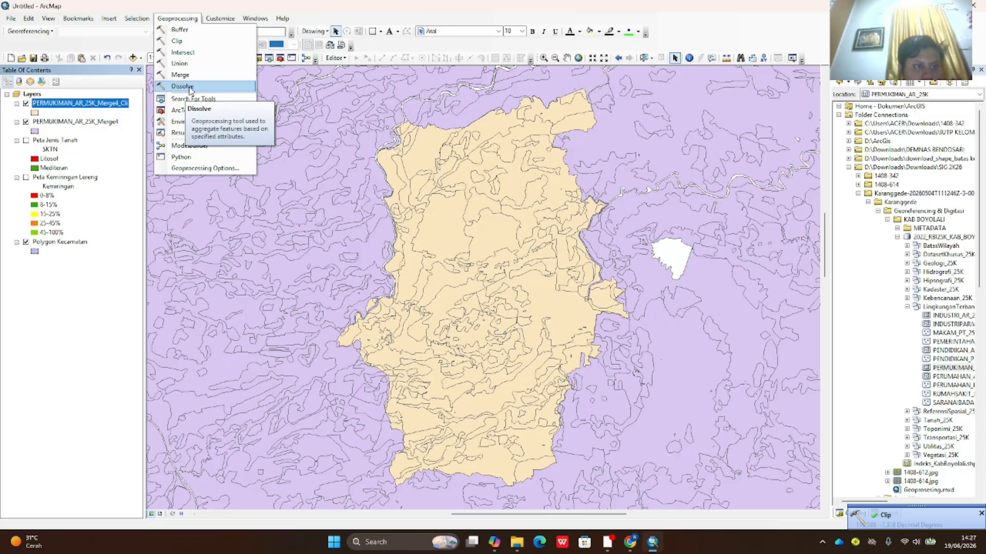
- Remove the unclipped PERMUKIMAN_AR_25K_Merge4 layer from the map
click(101, 122)
right_click(102, 122)
click(117, 137)
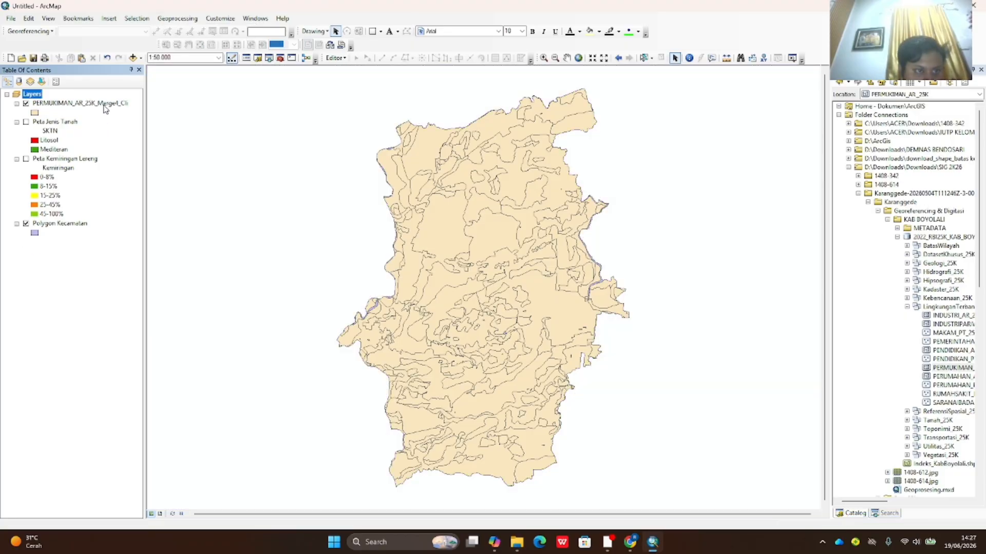
- Dissolve the clipped layer by the NAMOBJ field into a new layer
click(104, 105)
click(178, 19)
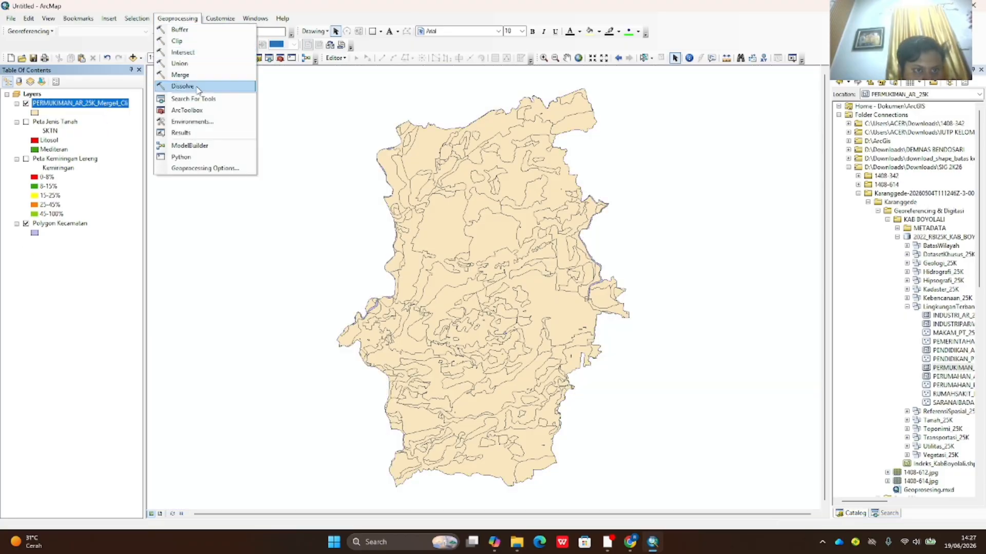
click(198, 88)
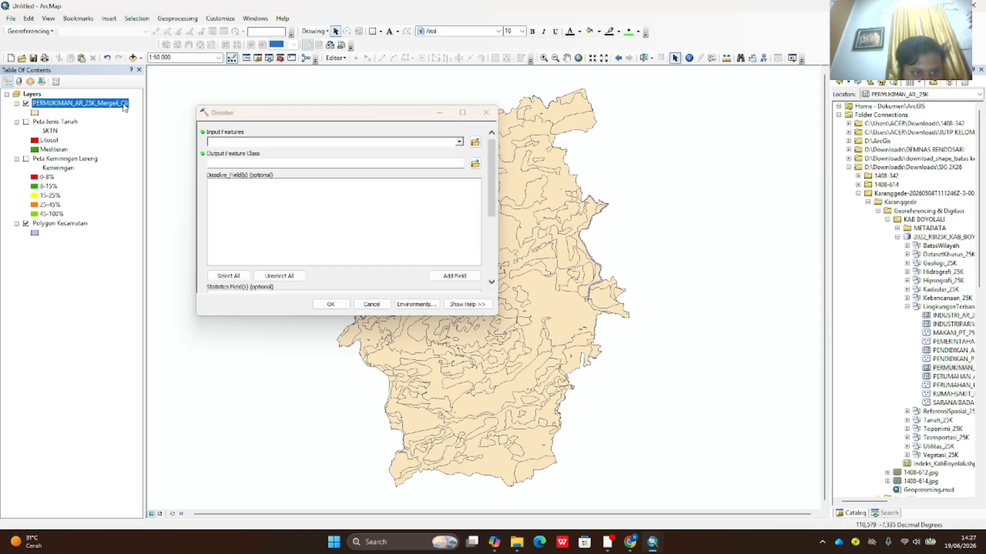
drag(221, 149, 221, 143)
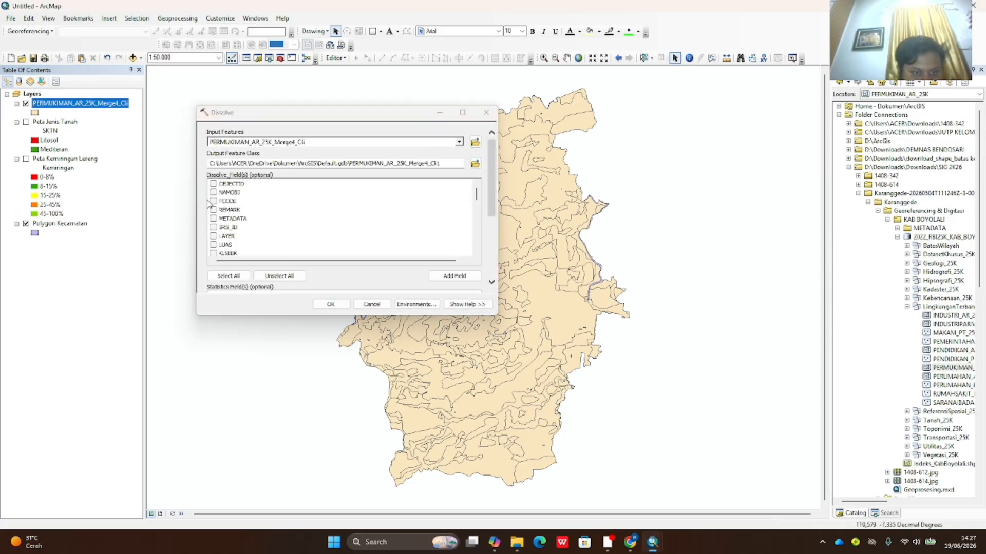
click(214, 193)
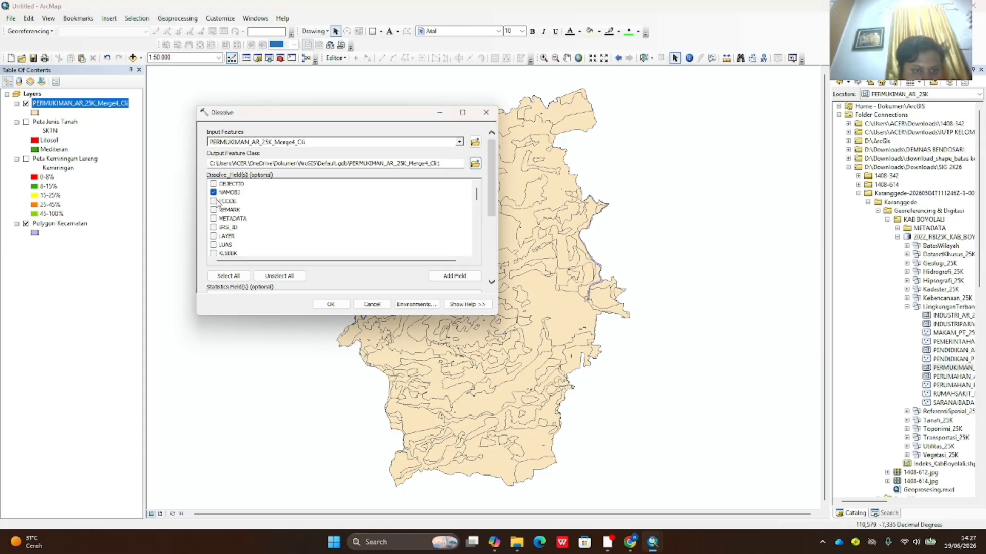
scroll(213, 215, down, 3)
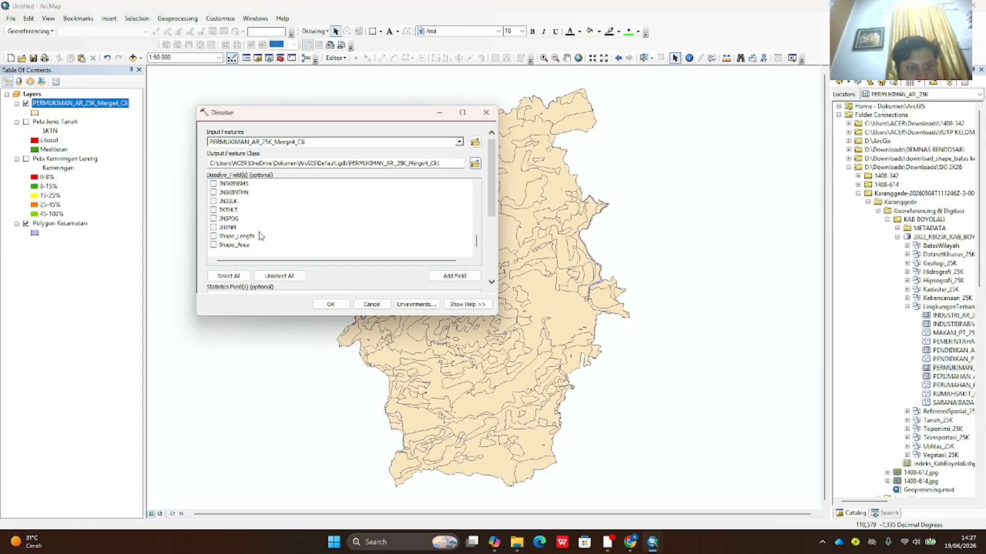
click(332, 305)
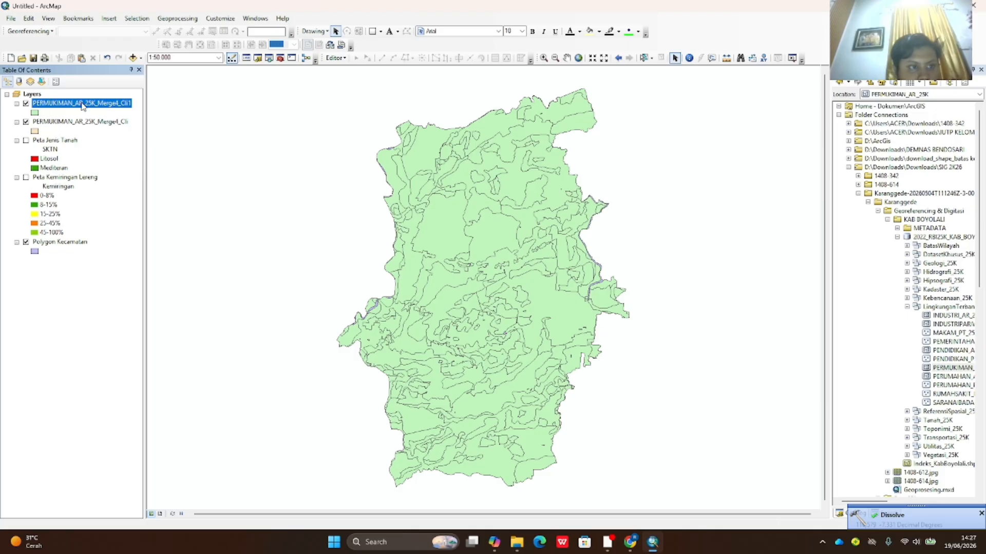
- Remove the undissolved clipped layer from the map
right_click(91, 122)
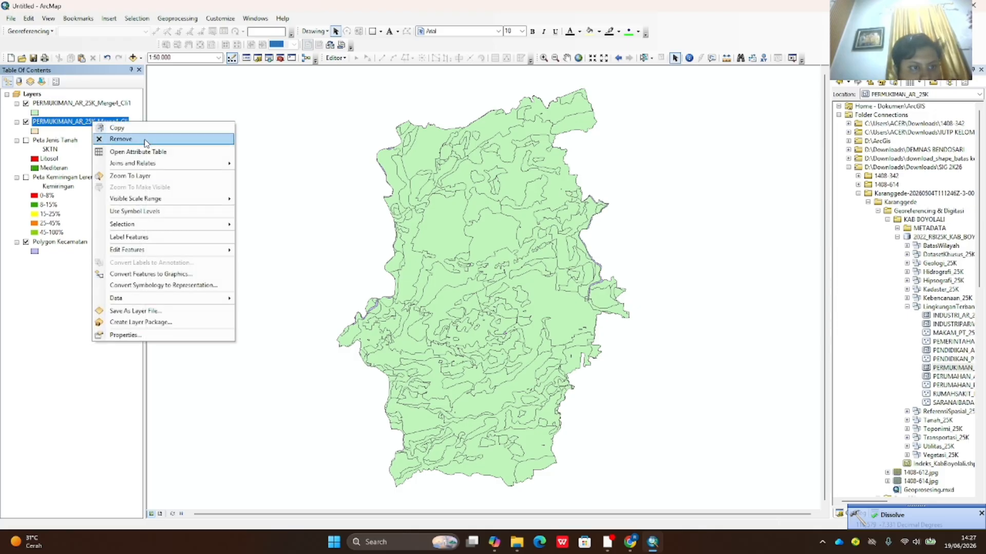
click(145, 140)
right_click(113, 104)
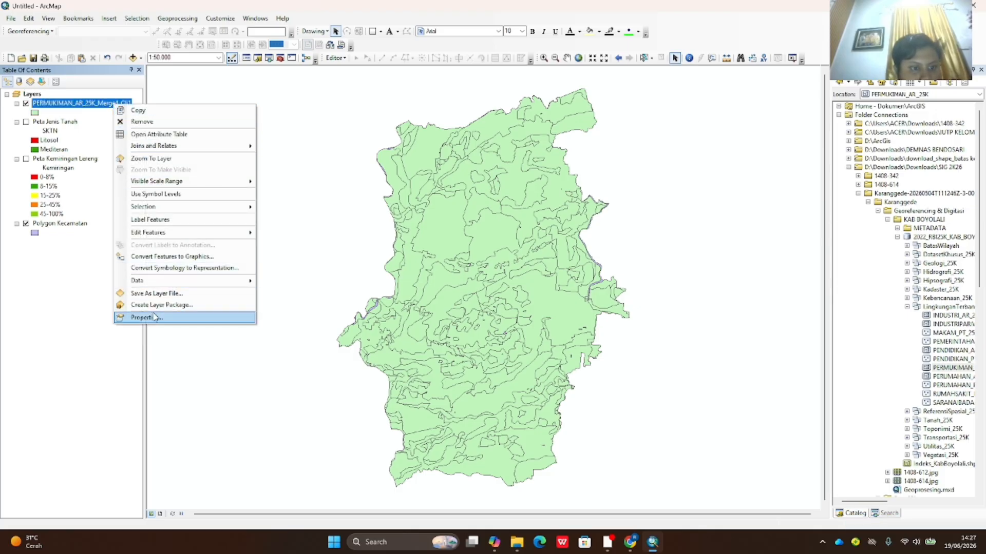
click(91, 111)
- In the dissolved layer's Properties, rename the layer to 'Peta Penggunaan Lahan'
right_click(95, 105)
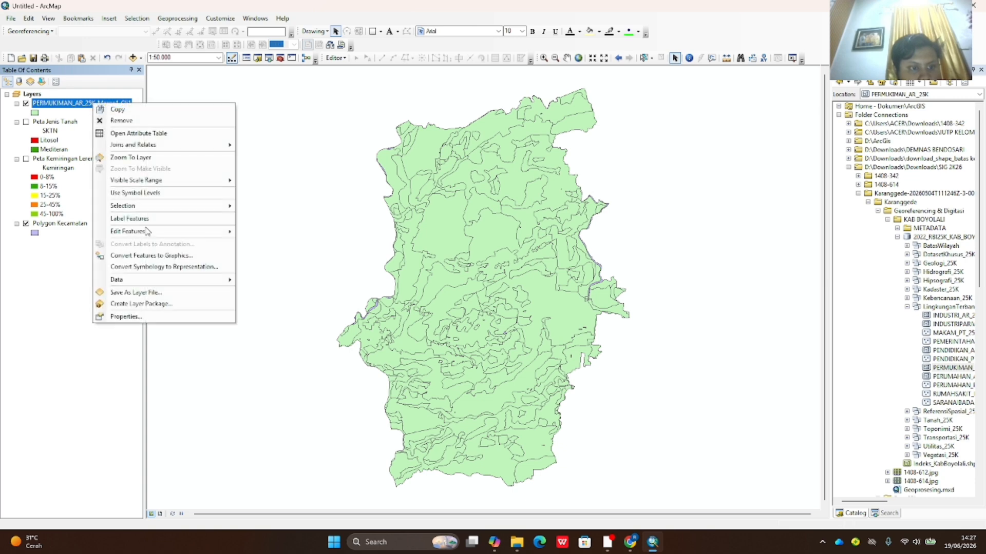
click(146, 318)
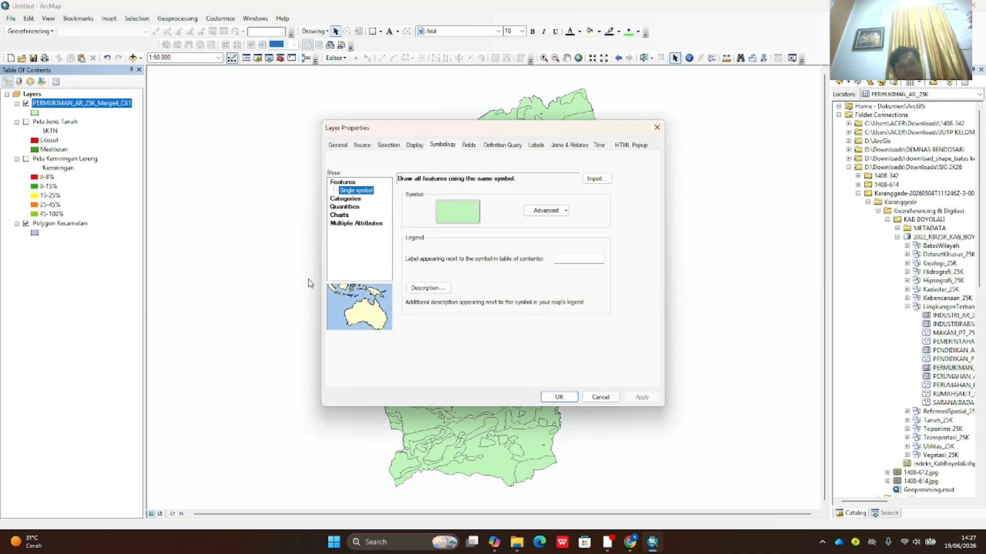
click(338, 145)
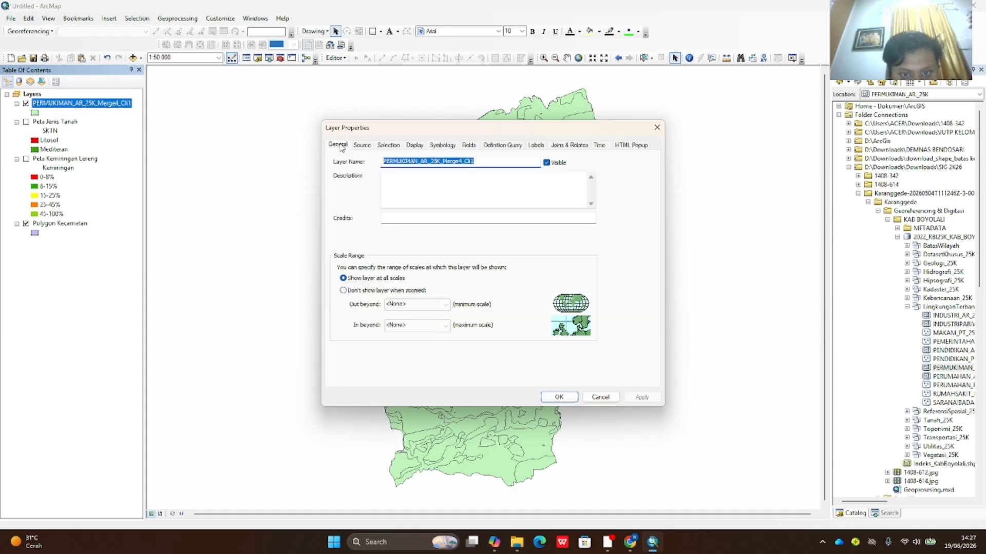
text(P)
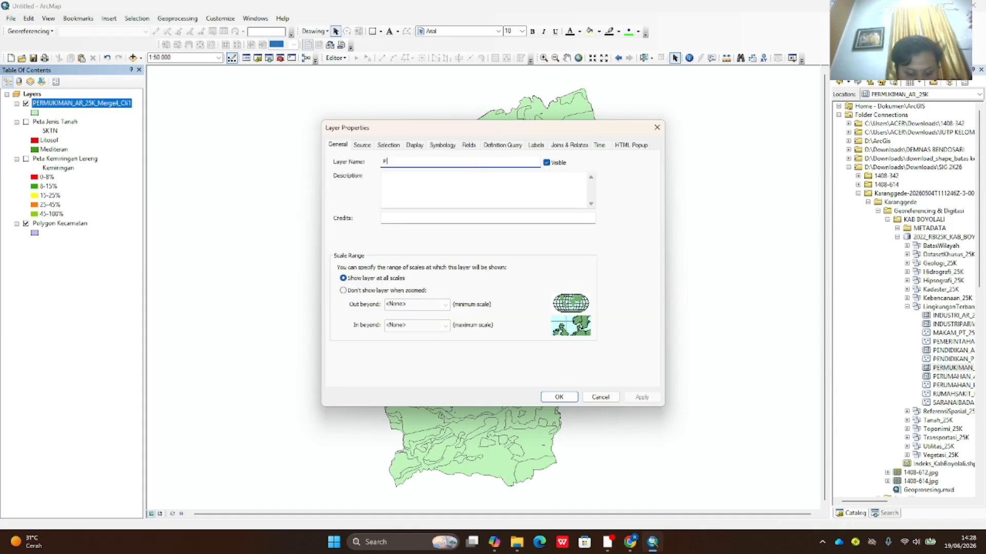
text(eta Penggunaan Lahan)
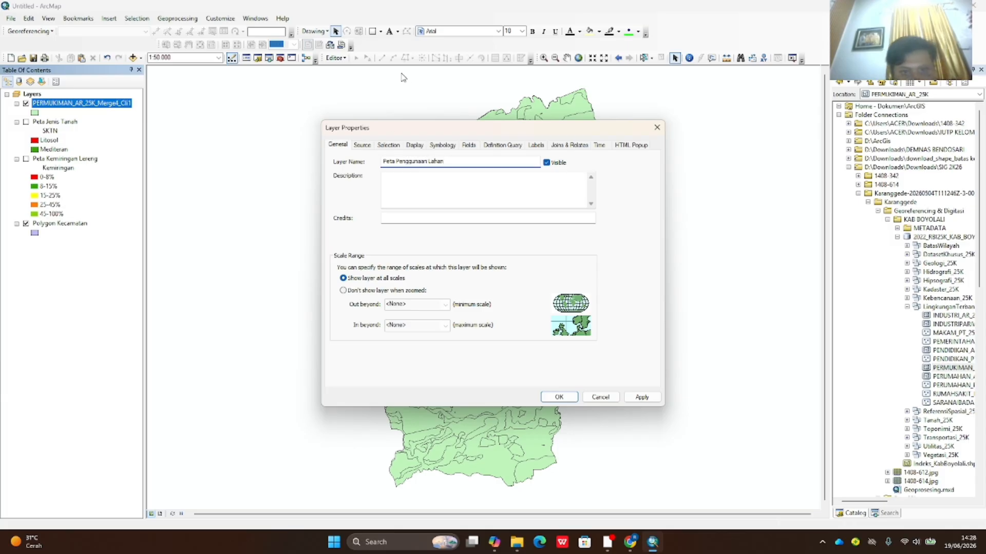
click(443, 146)
- Symbolize the layer as Categories > Unique values using the Catatan field
click(345, 181)
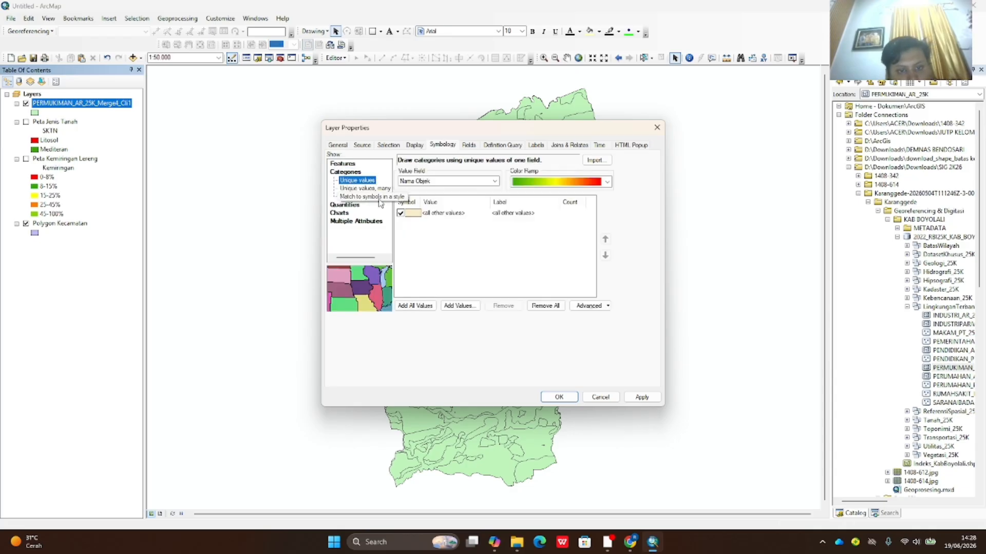
click(495, 182)
click(497, 190)
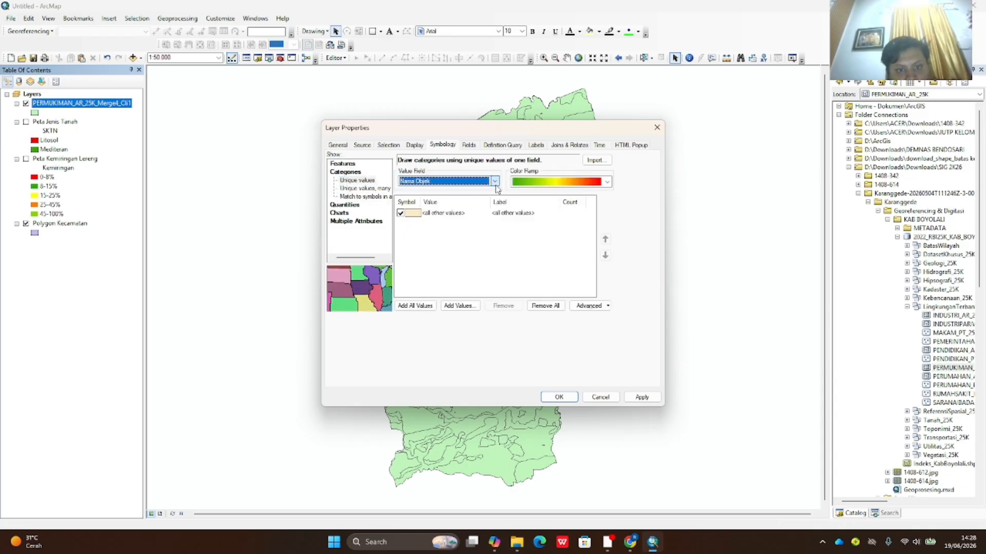
click(495, 182)
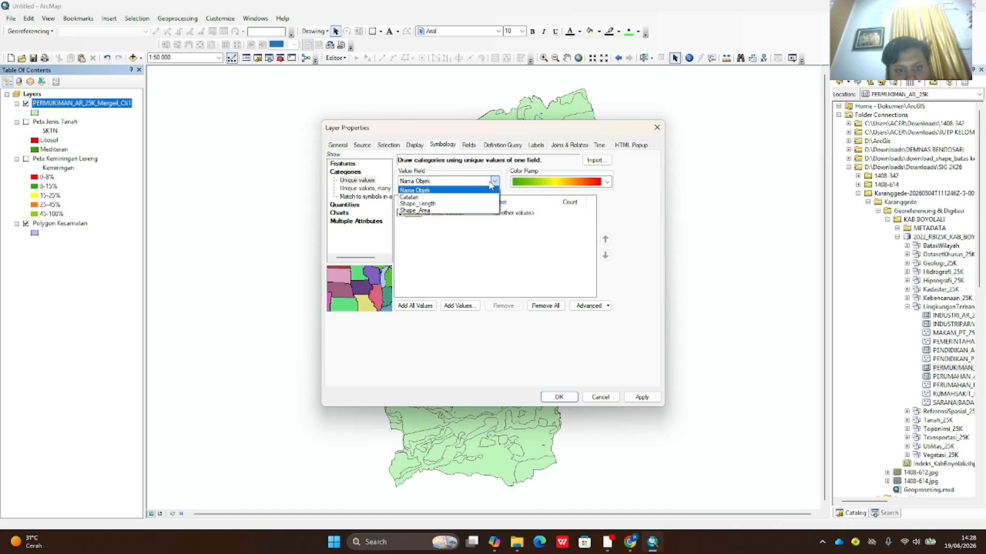
click(490, 198)
click(494, 183)
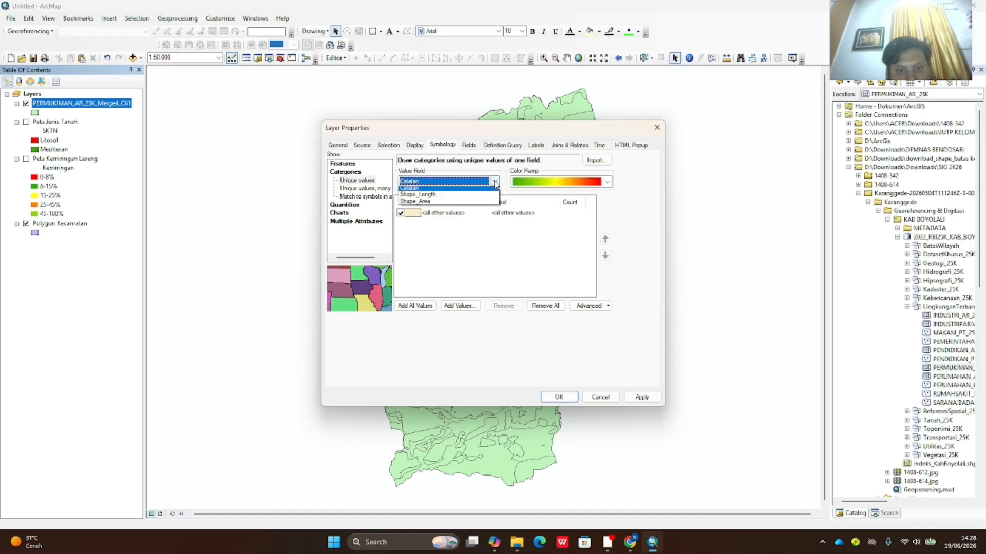
click(494, 182)
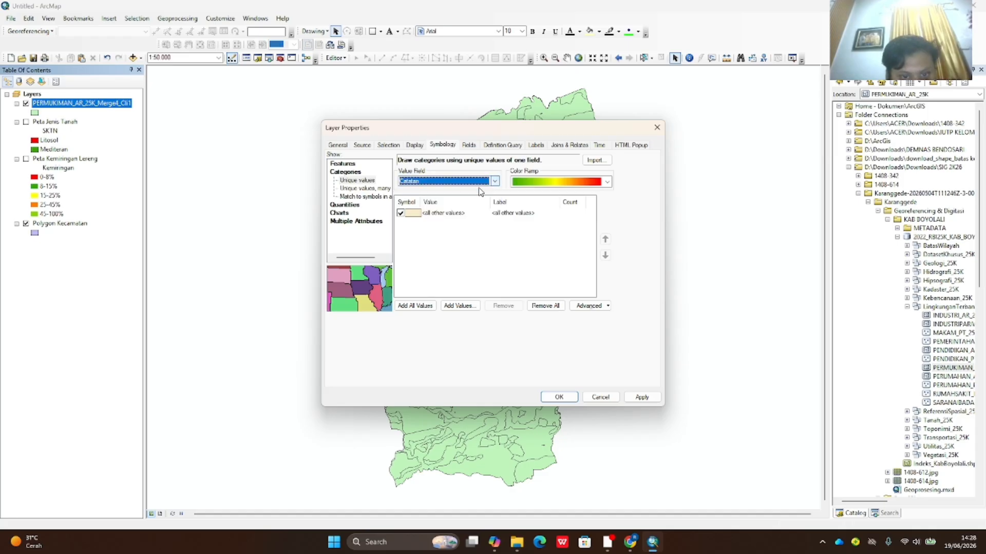
click(368, 189)
click(365, 197)
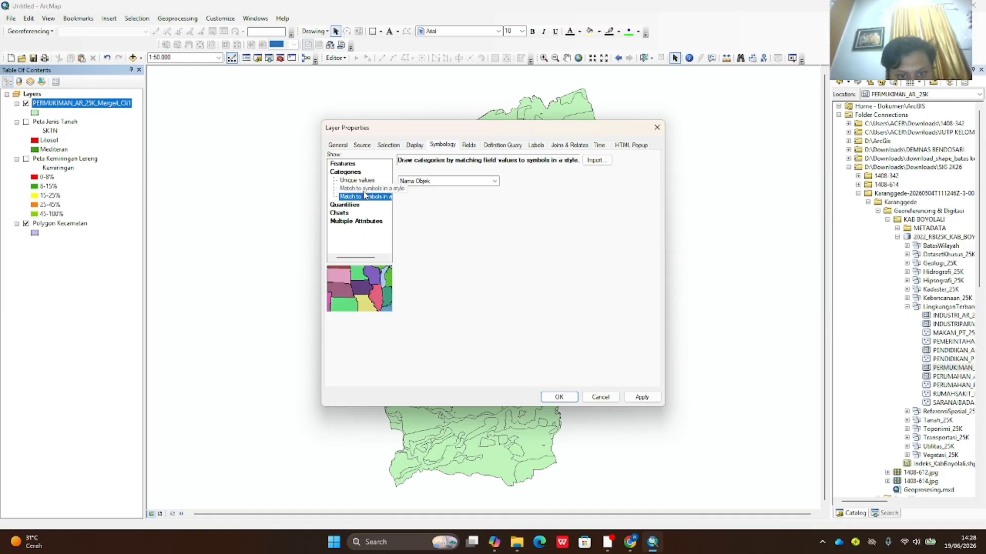
click(359, 180)
- Exclude all other values, add all Catatan categories such as Sawah and Tegalan/Ladang, and apply
click(468, 182)
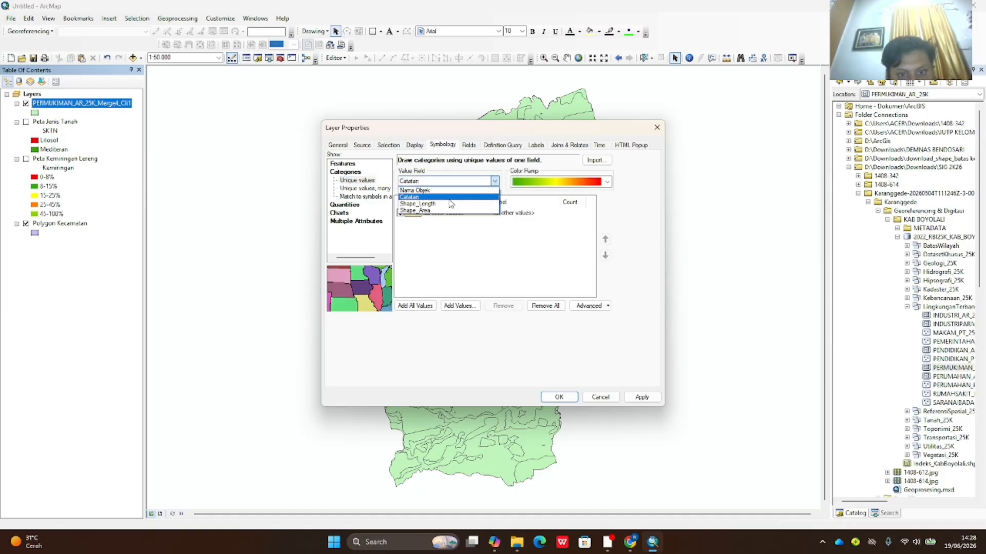
click(479, 198)
click(401, 213)
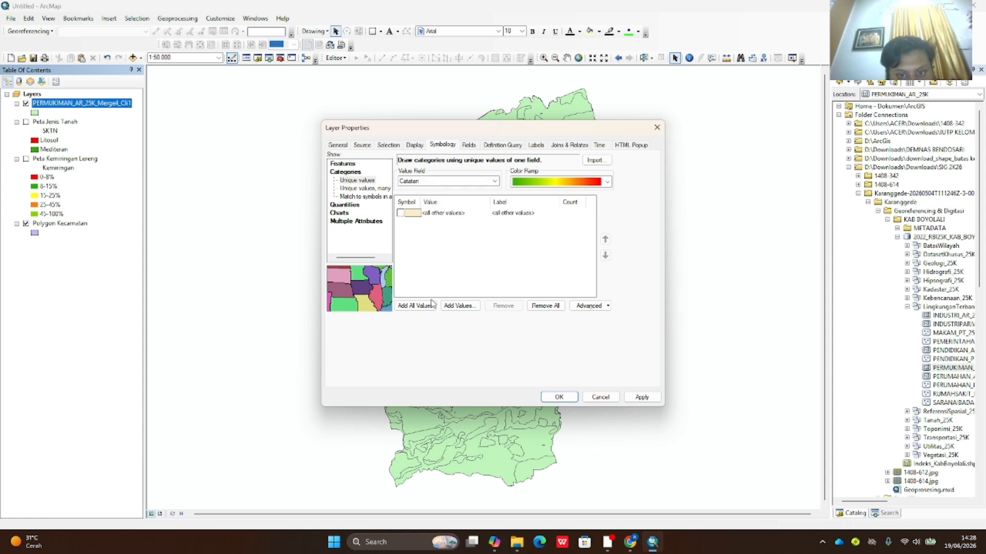
click(415, 306)
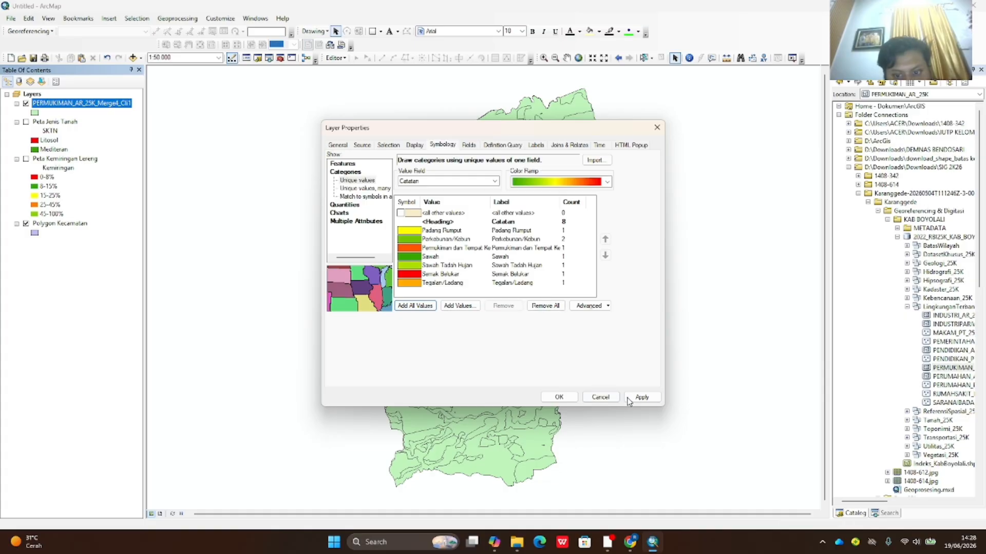
click(647, 400)
click(561, 399)
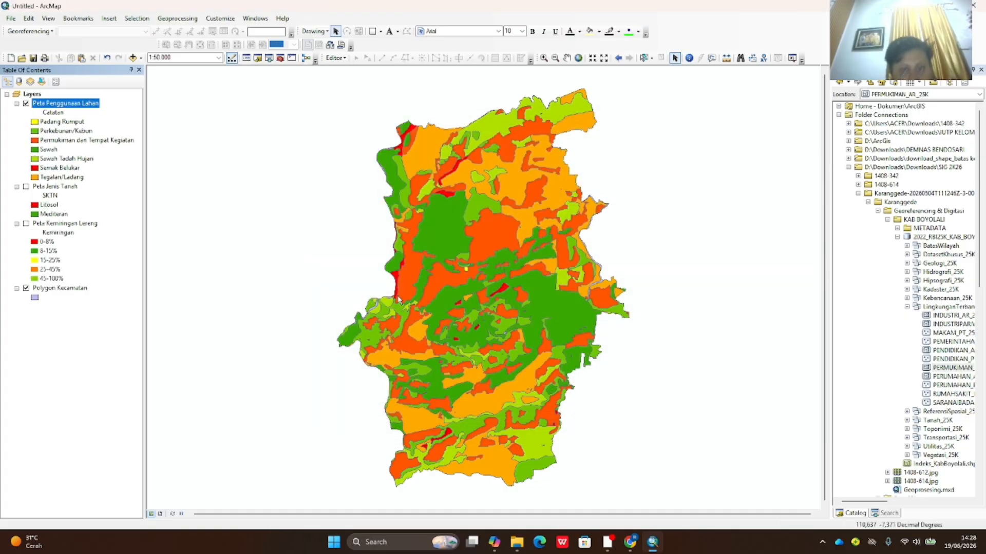
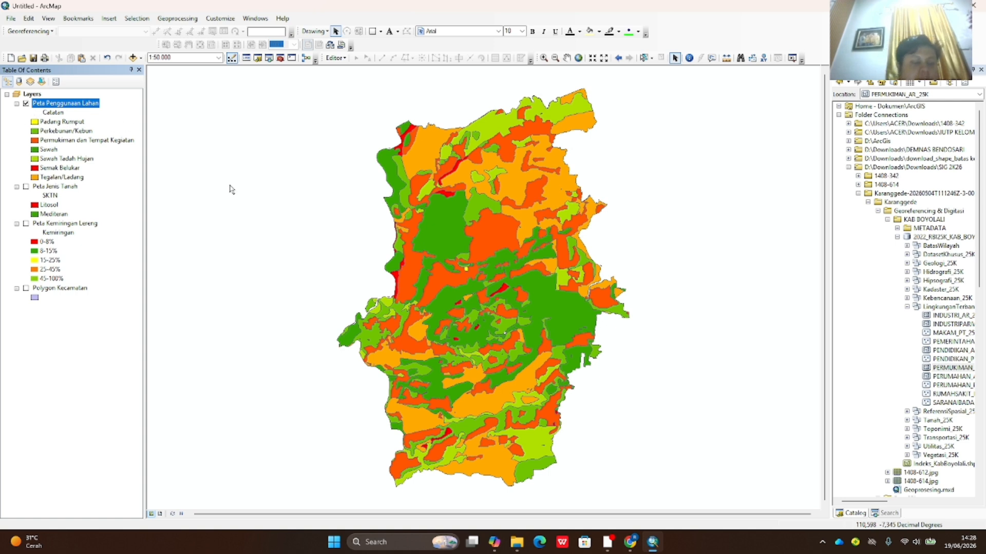
- Intersect Peta Penggunaan Lahan, Peta Jenis Tanah and Peta Kemiringan Lereng into PERMUKIMAN_AR_25K_Merge4_Cli2
click(179, 19)
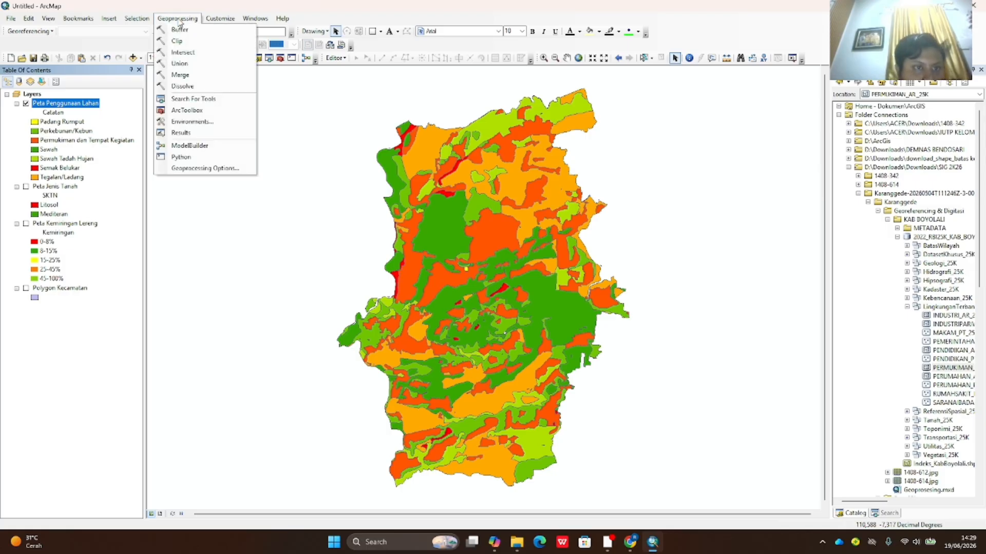
click(183, 54)
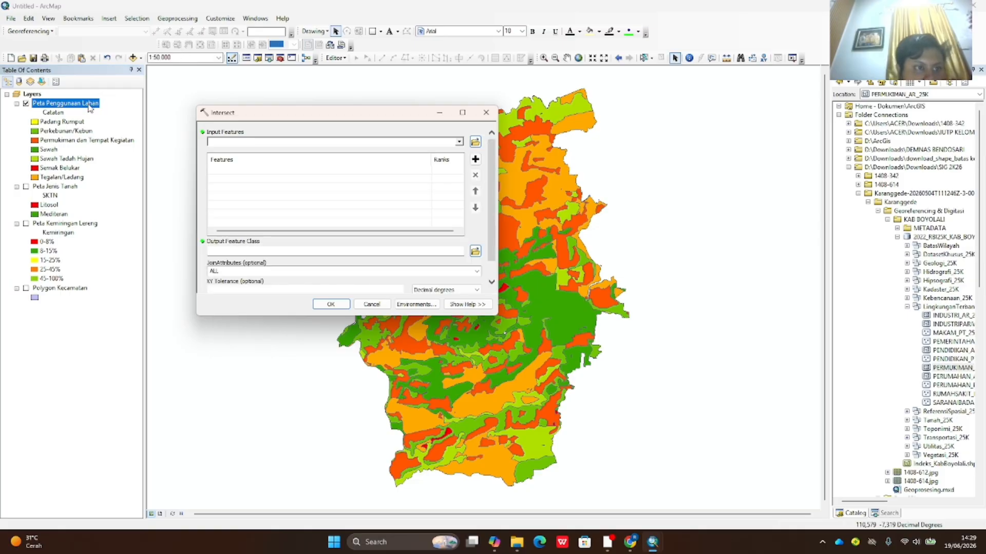
drag(90, 108, 219, 141)
click(71, 186)
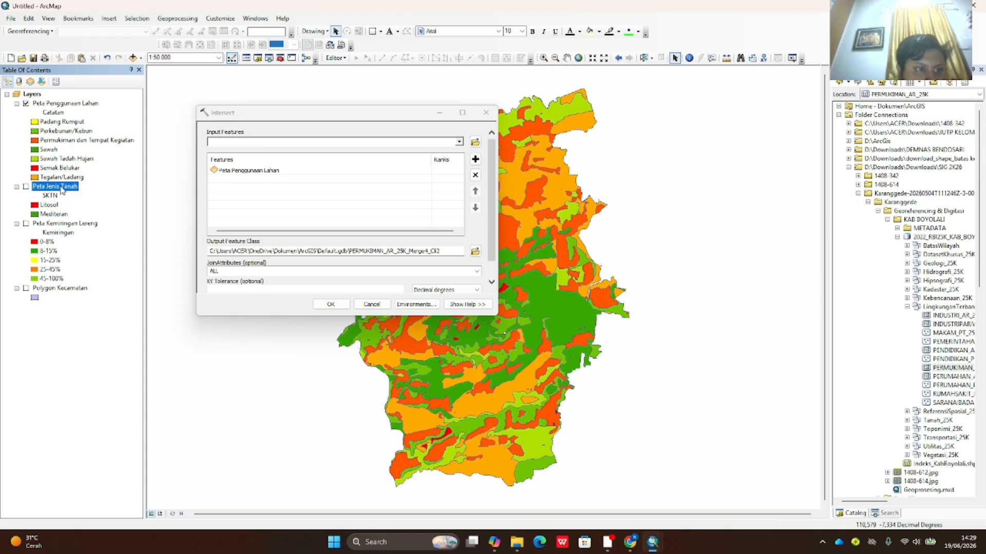
click(26, 188)
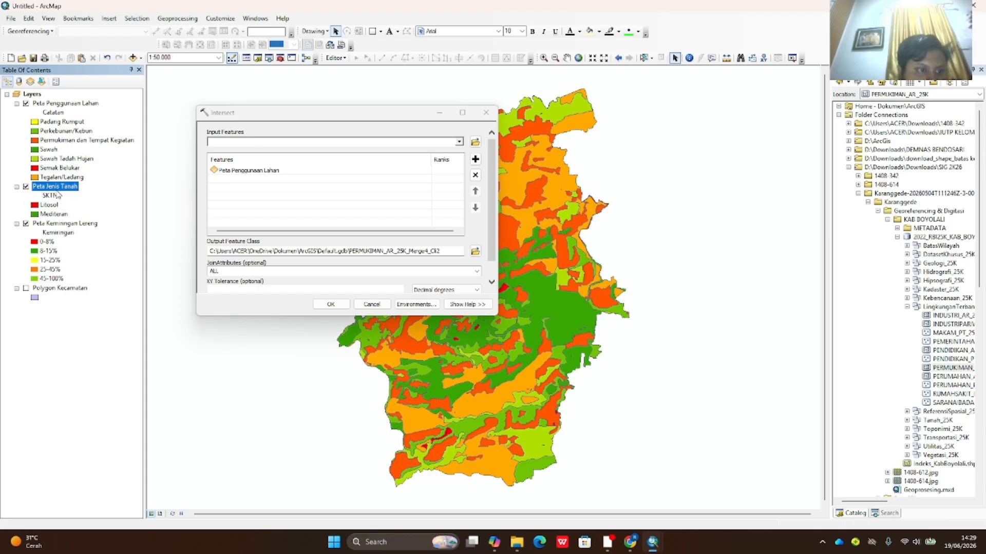
drag(177, 190, 226, 189)
drag(60, 224, 245, 193)
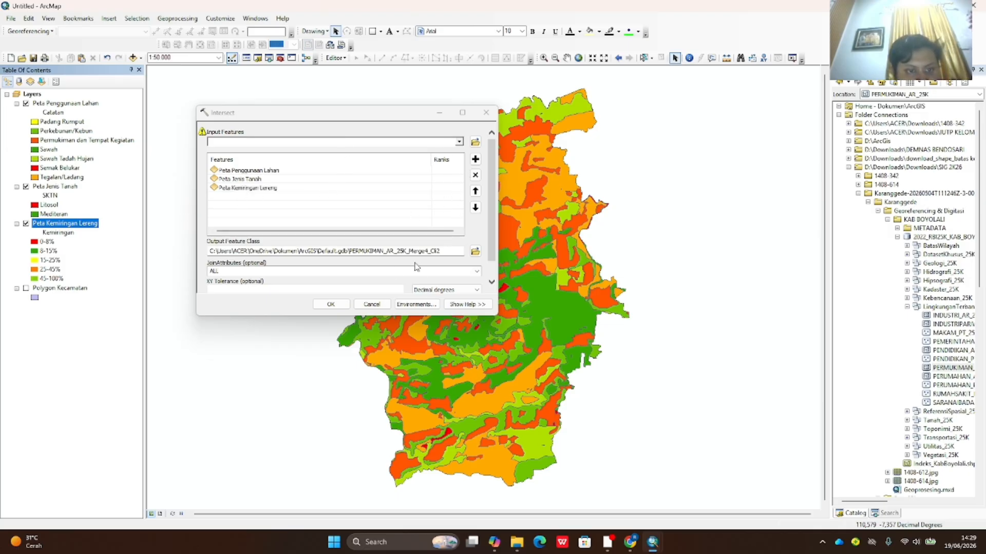
click(459, 142)
click(460, 143)
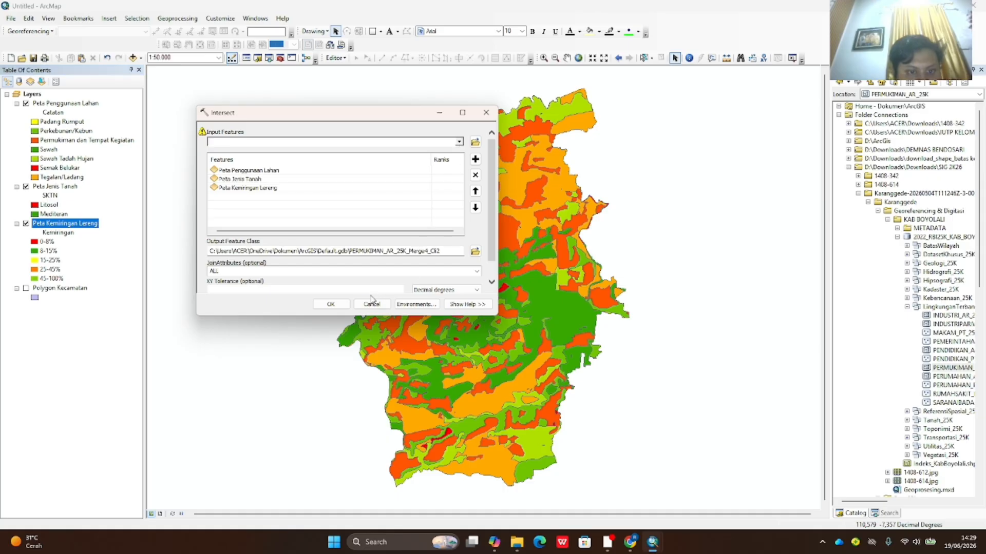
click(331, 304)
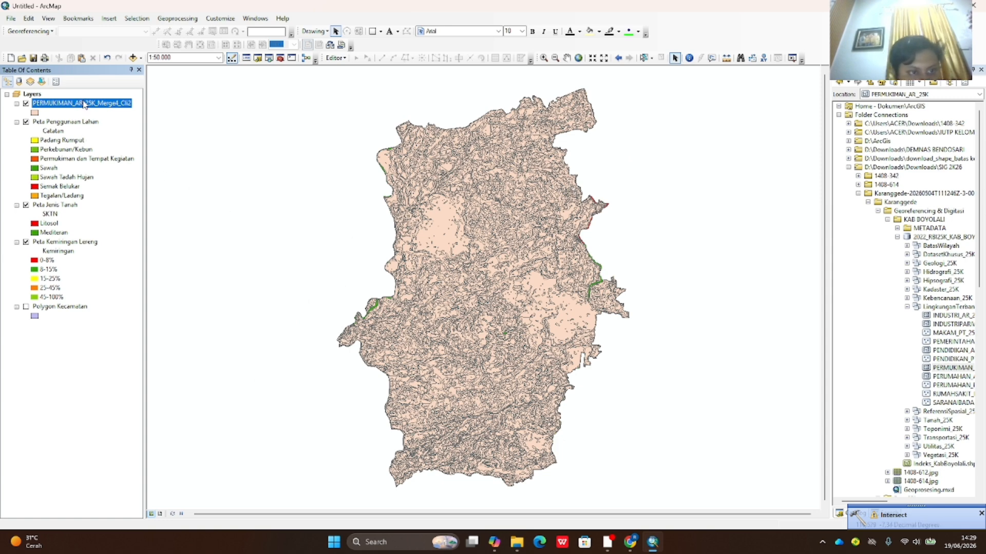
- Dissolve the intersect result on REMARK, SKTN and Kemiringan into PERMUKIMAN_AR_25K_Merge4_Cli3
click(177, 18)
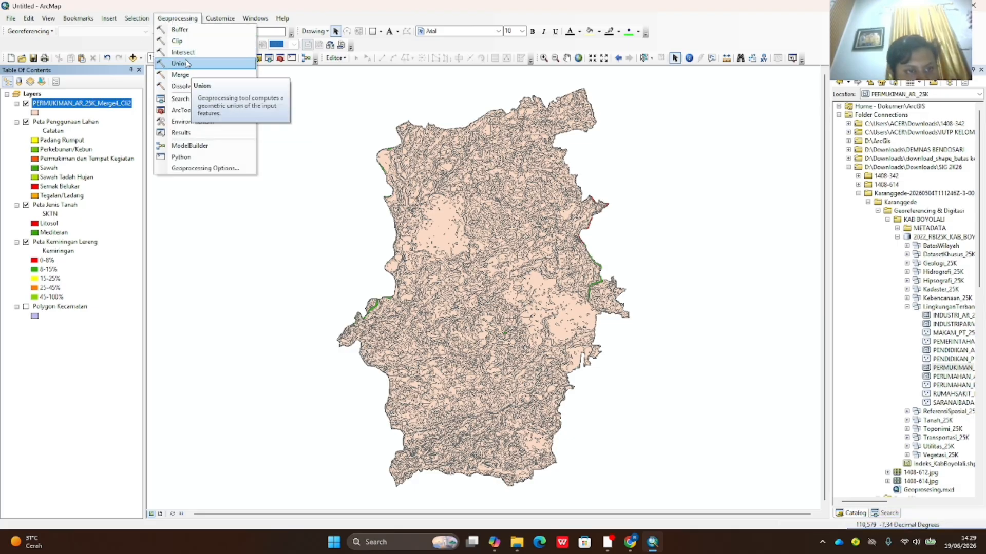
click(191, 88)
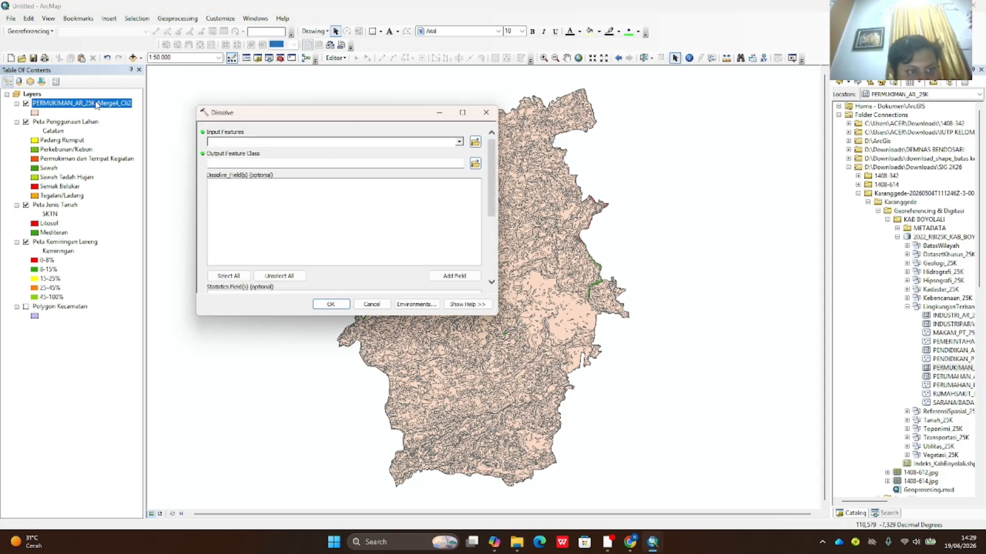
drag(97, 104, 179, 120)
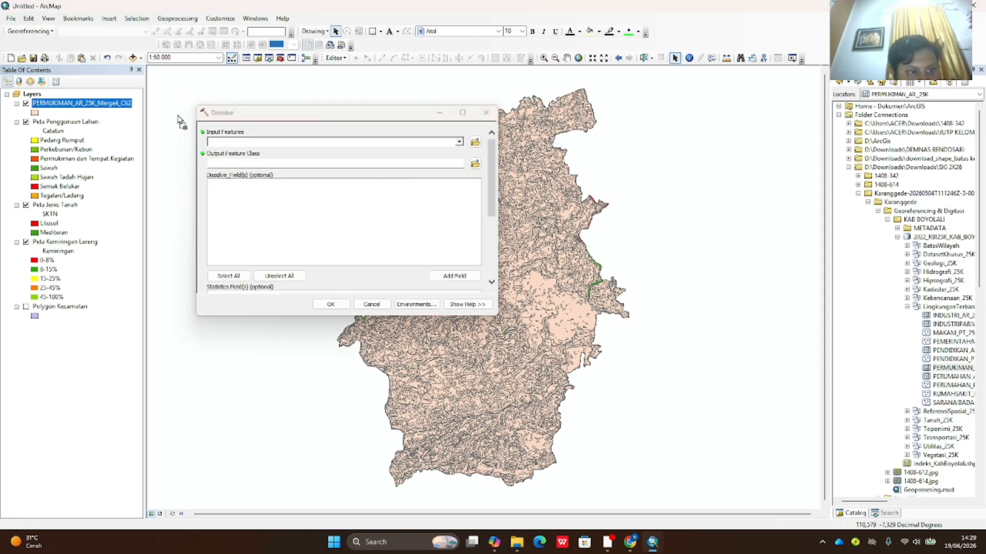
drag(249, 144, 249, 145)
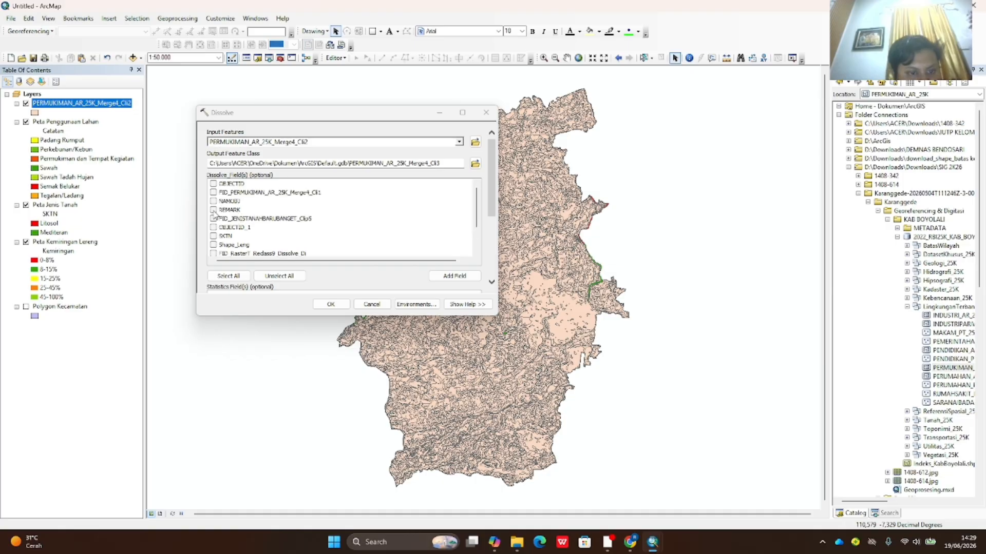
click(213, 210)
scroll(219, 215, down, 1)
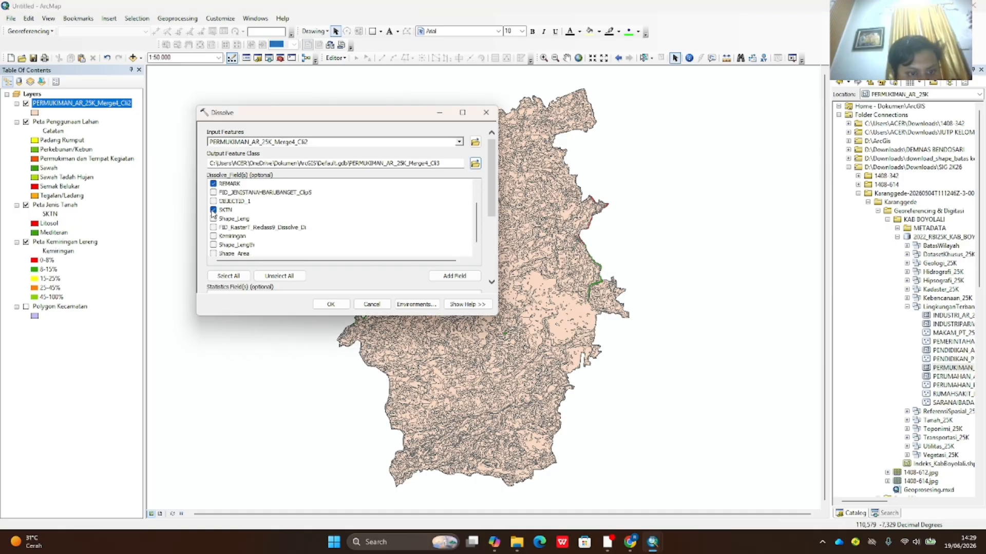
scroll(216, 214, down, 1)
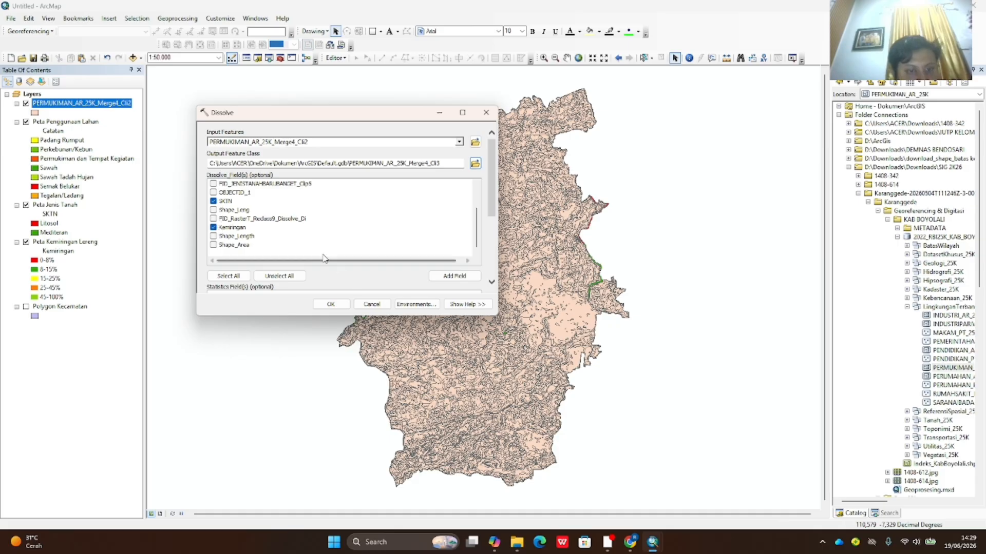
click(331, 305)
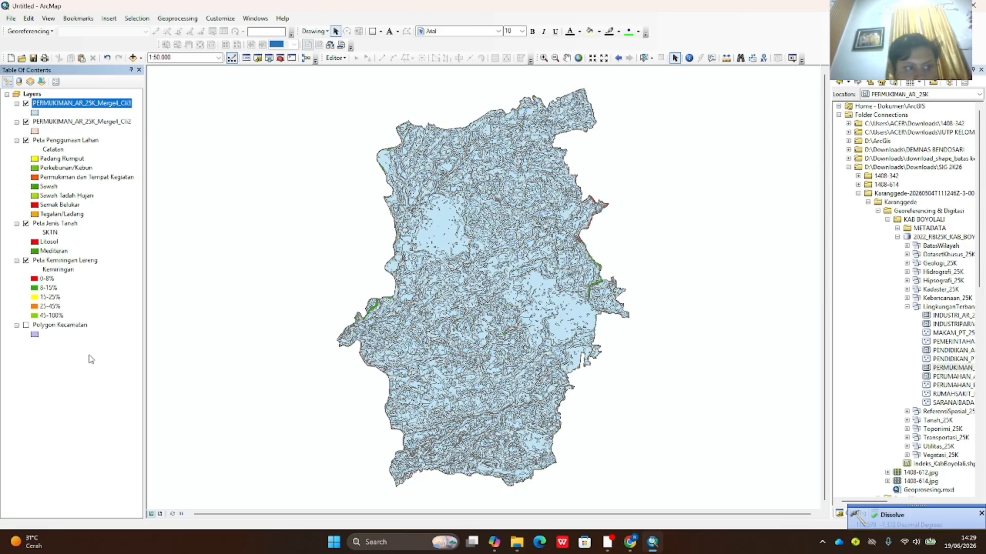
- In the dissolved layer's Properties, rename the layer to 'Peta SPL'
right_click(67, 108)
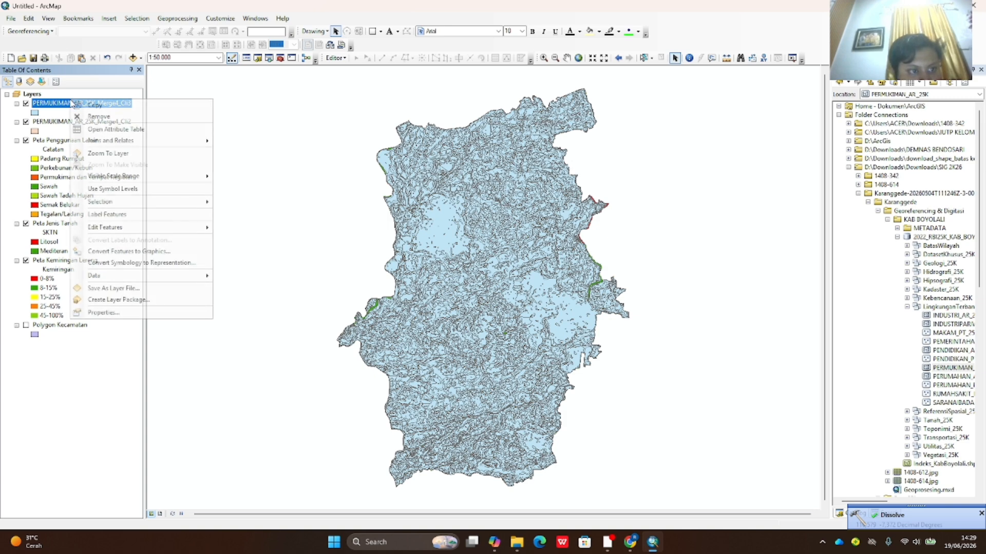
click(123, 316)
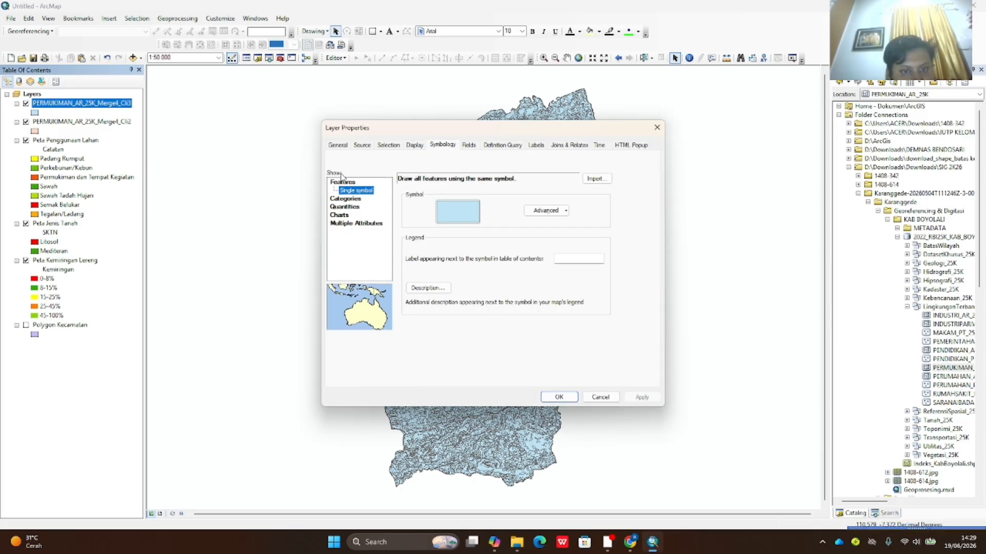
click(345, 146)
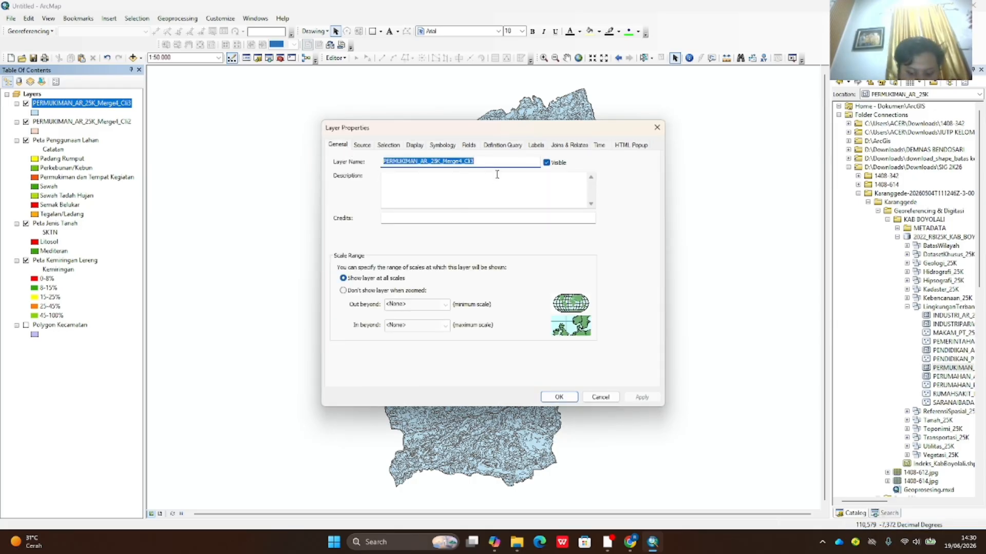
text(Peta)
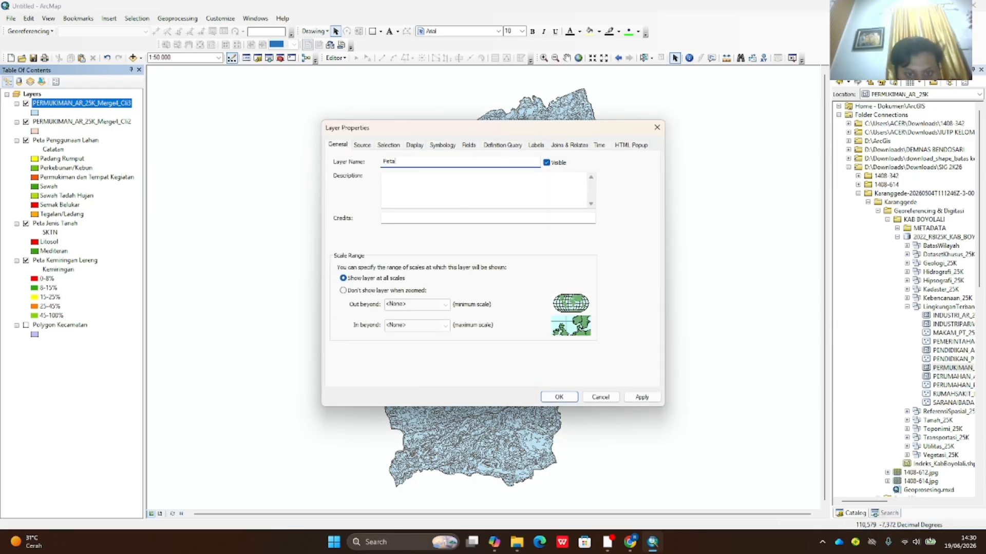
text( SPL)
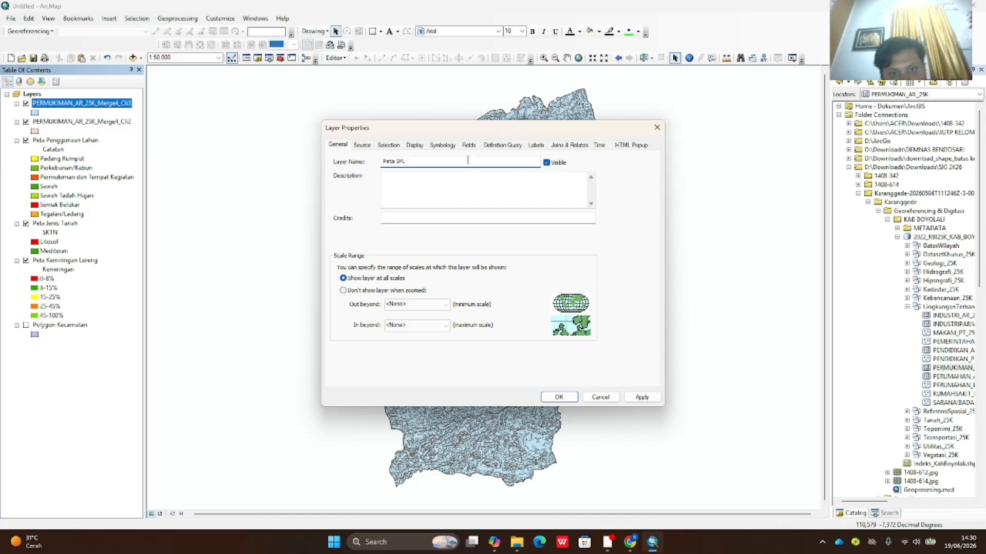
- Symbolize by unique values of many fields: Catatan, SKTN and Kemiringan
click(445, 146)
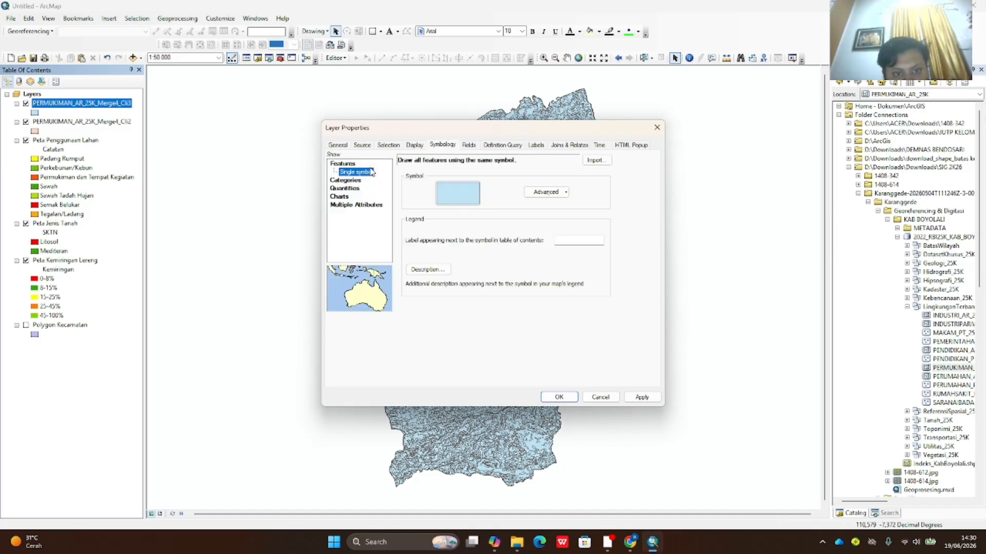
click(343, 181)
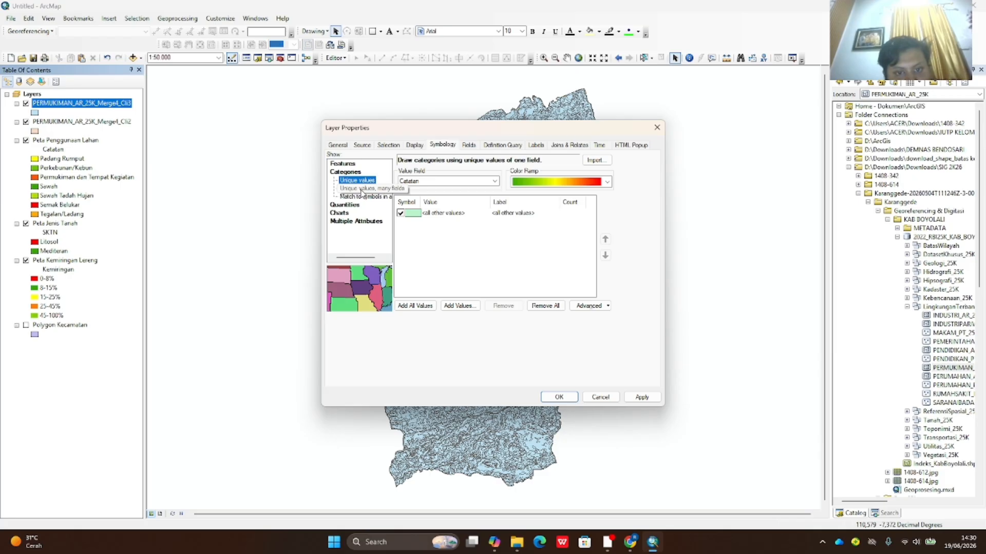
click(362, 189)
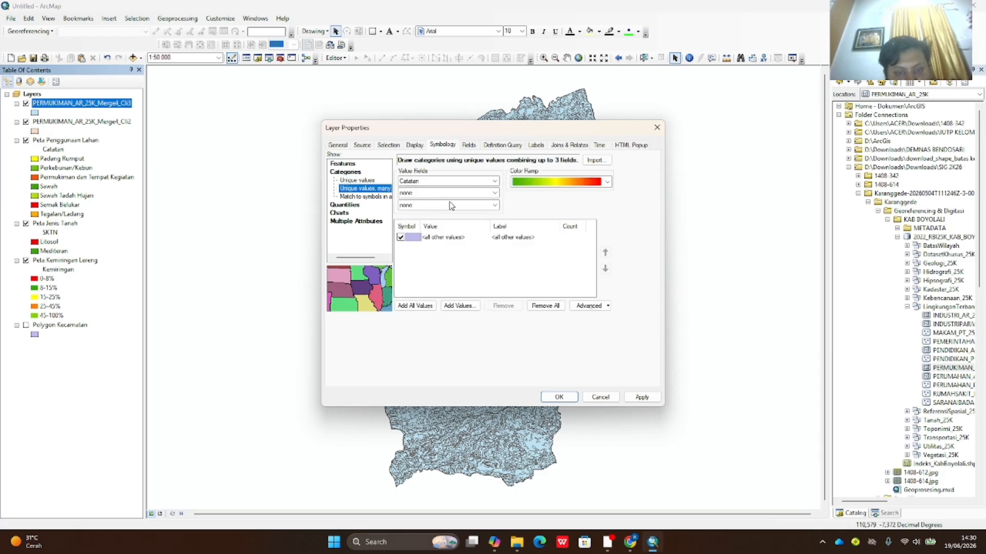
click(494, 181)
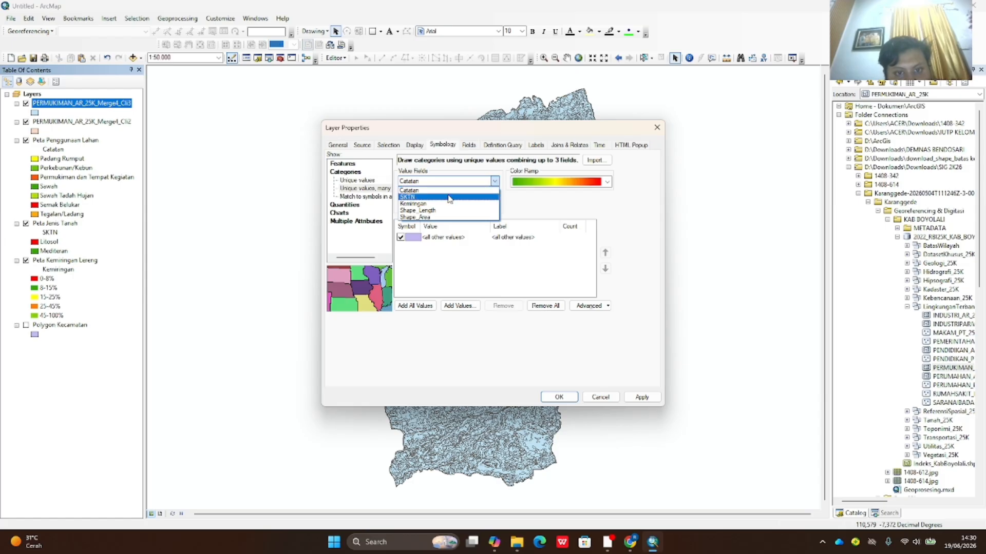
click(493, 190)
click(495, 194)
click(442, 213)
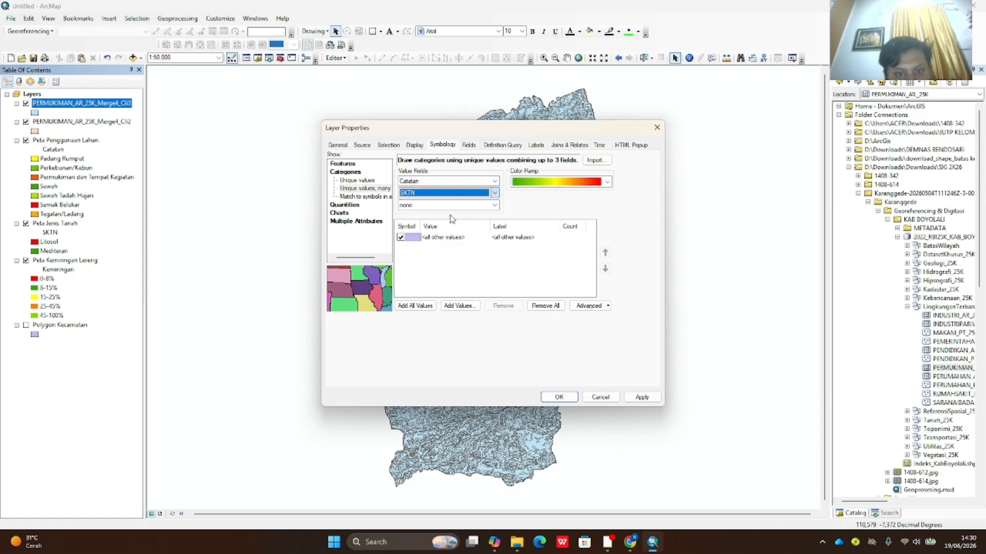
click(441, 205)
click(411, 235)
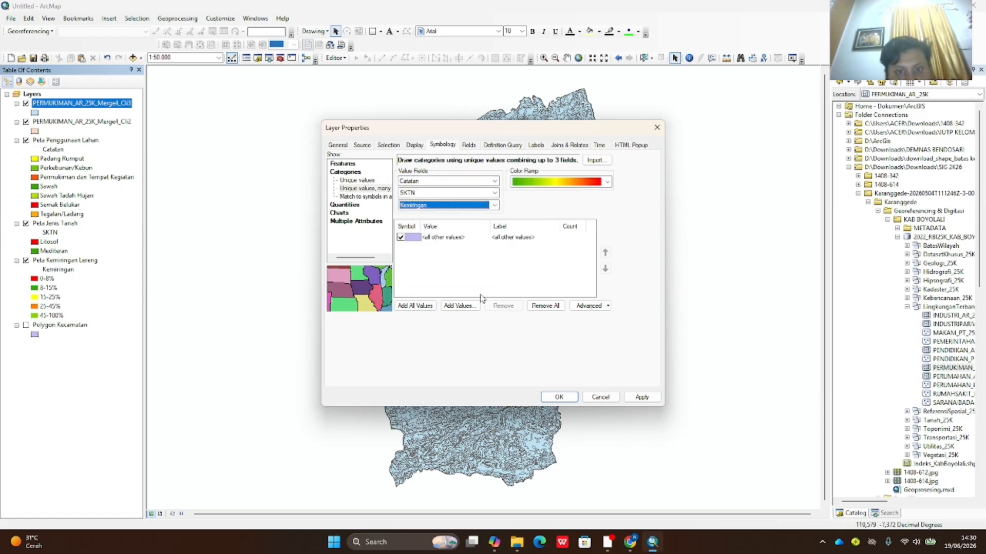
- Add all value combinations and apply the new symbology
click(426, 306)
scroll(535, 280, down, 3)
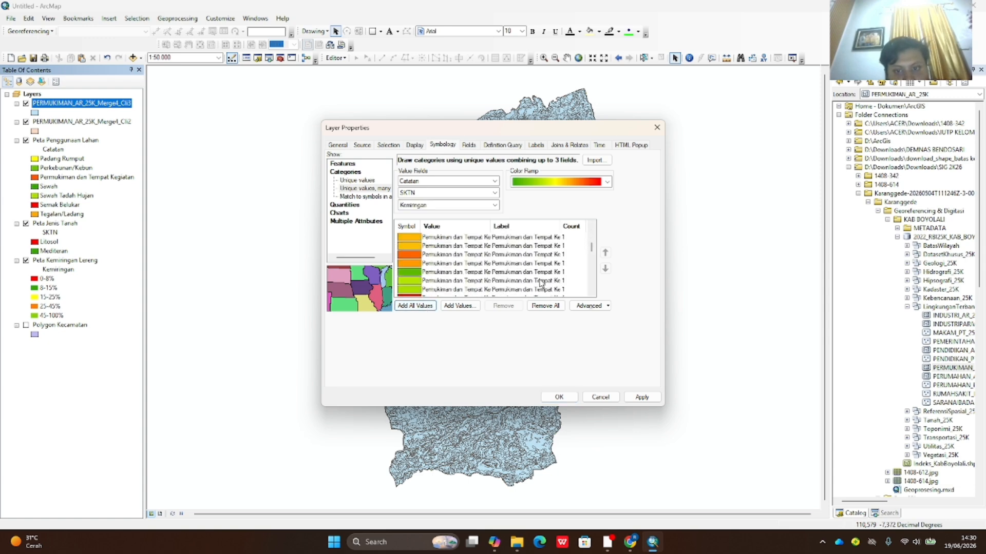
scroll(541, 283, down, 2)
click(642, 397)
click(557, 396)
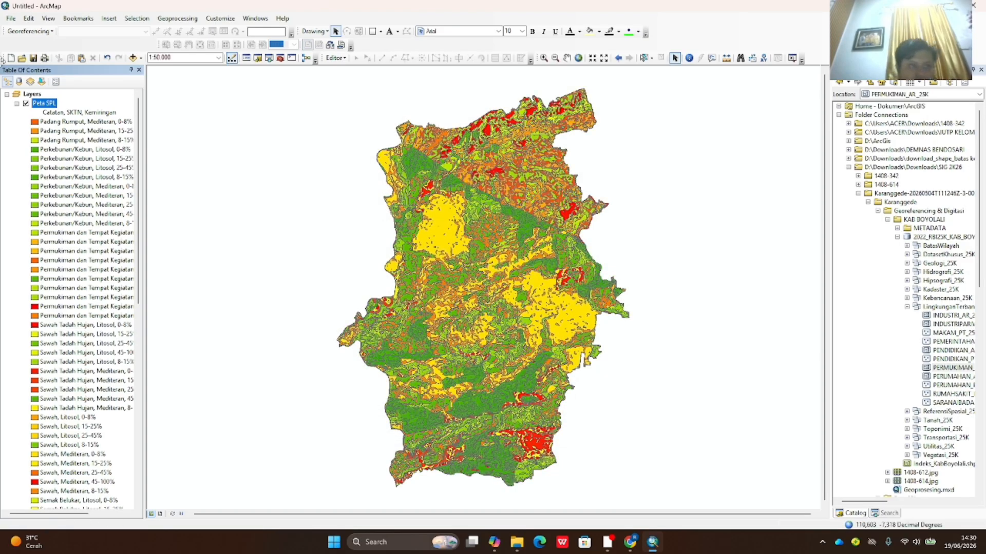
- Zoom the map to 1:50.000 and scroll the Table of Contents back up to Layers
scroll(72, 253, down, 12)
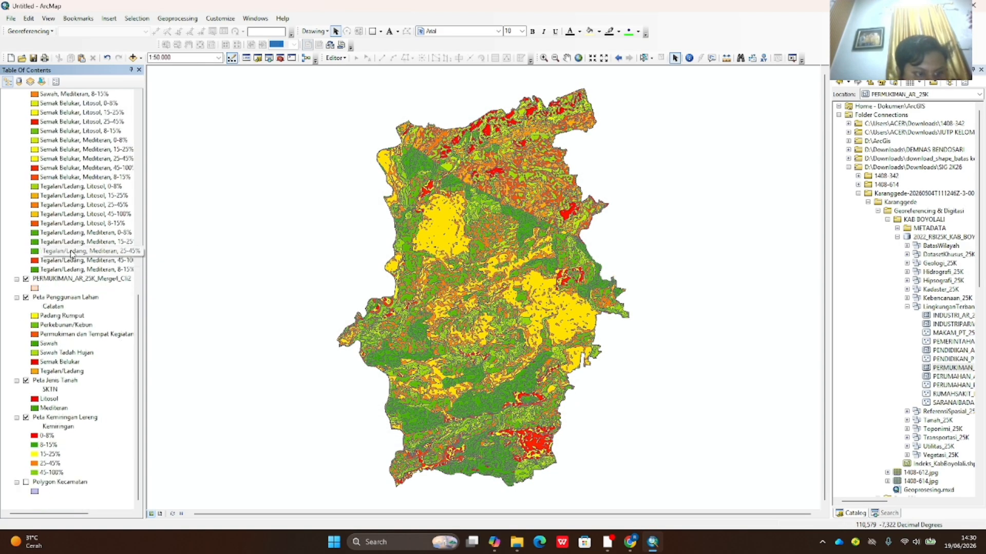
scroll(399, 319, up, 1)
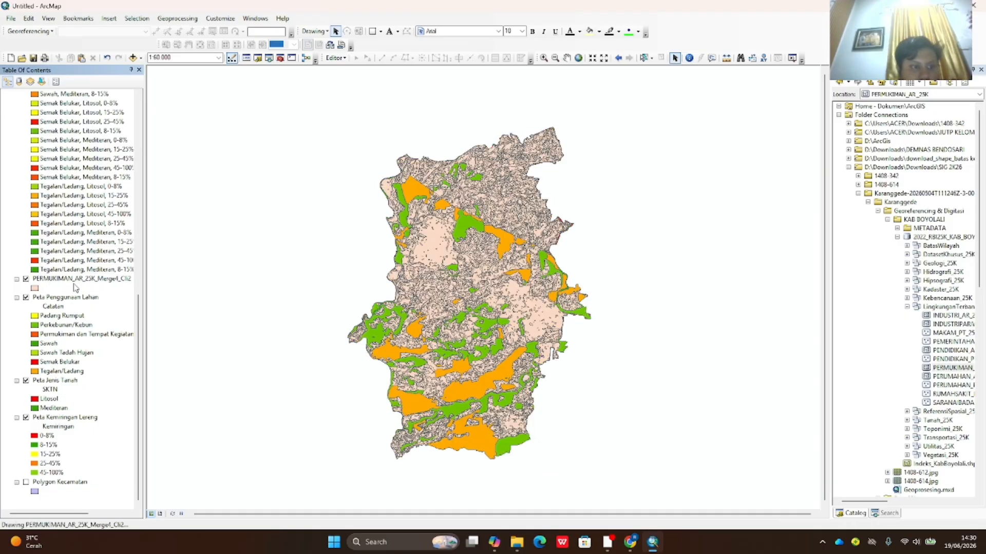
click(59, 279)
scroll(72, 307, up, 3)
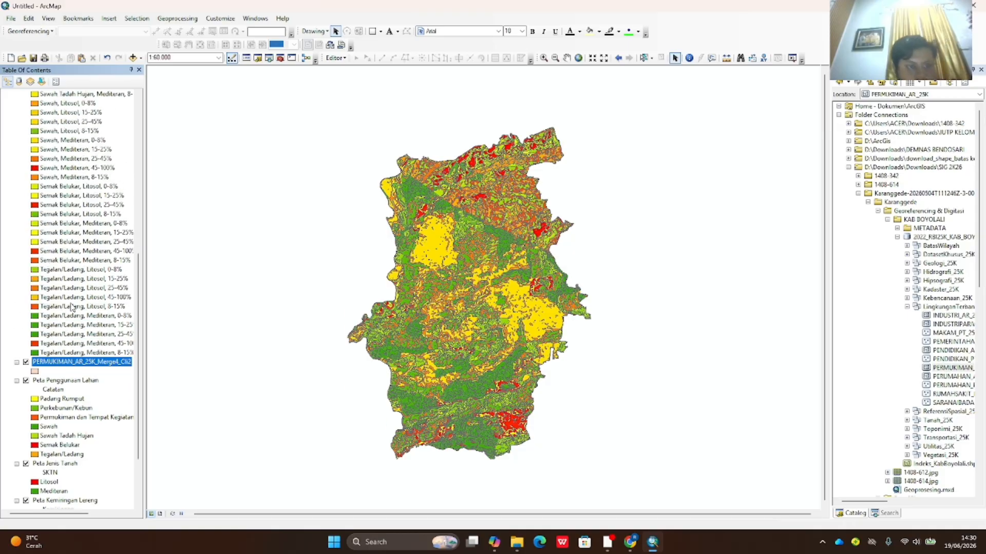
scroll(71, 307, up, 4)
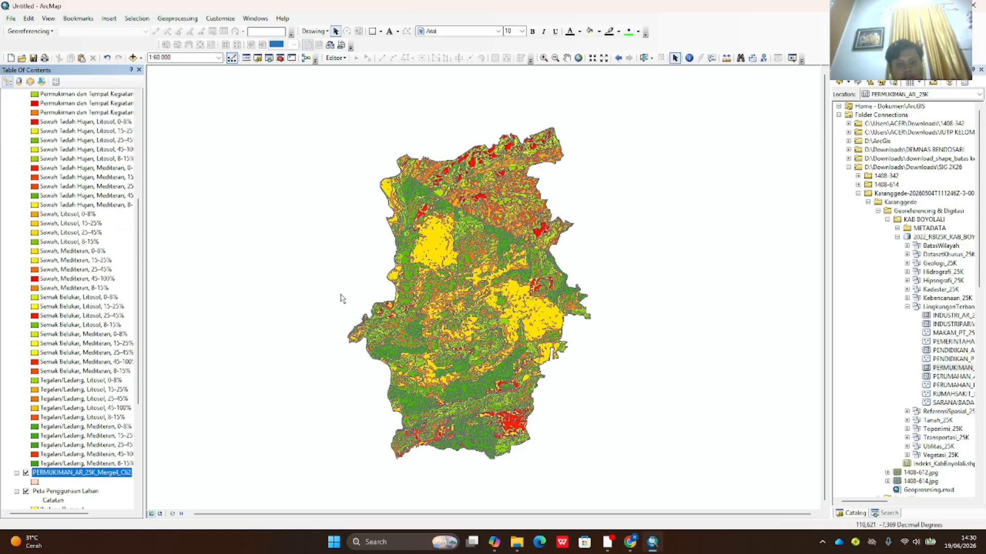
scroll(364, 275, down, 1)
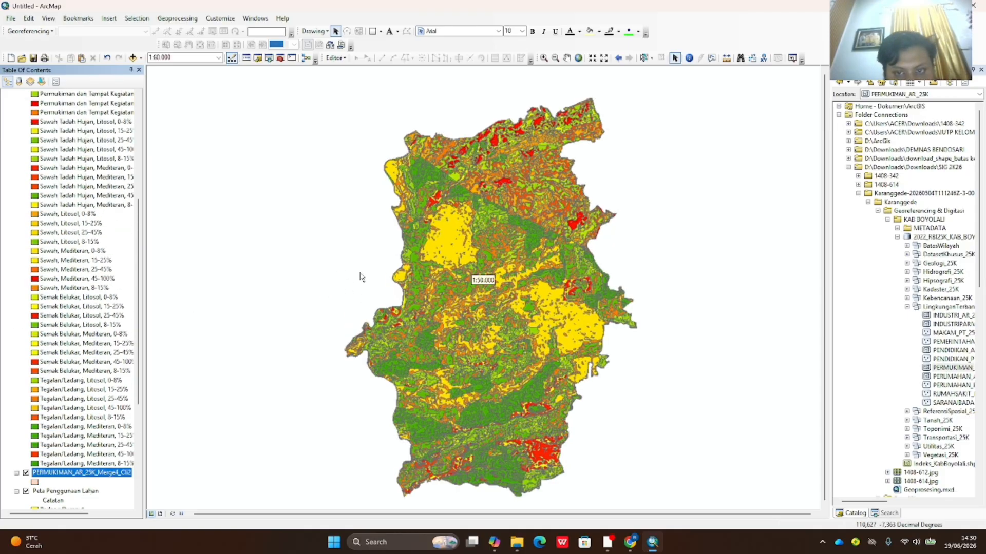
scroll(364, 275, up, 1)
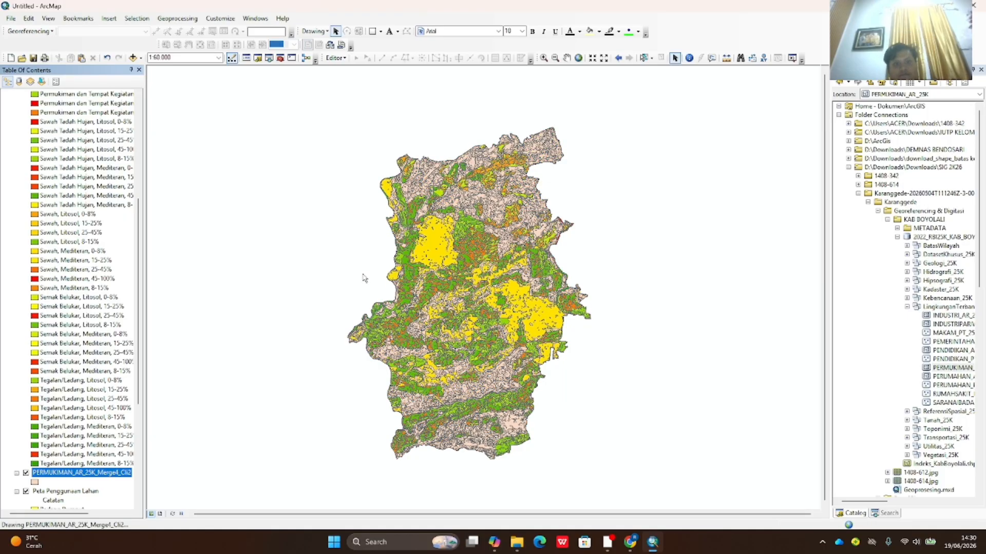
scroll(363, 280, down, 1)
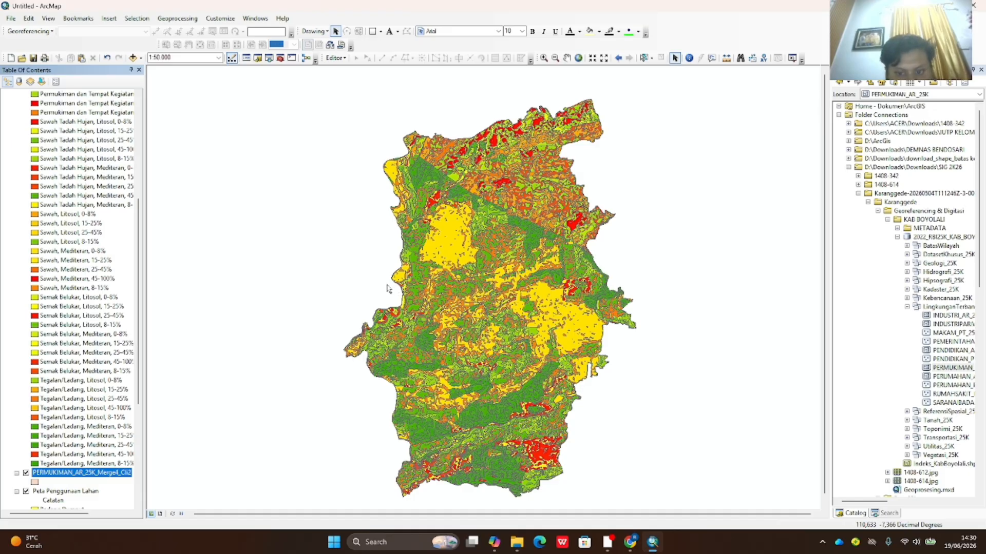
scroll(90, 226, up, 7)
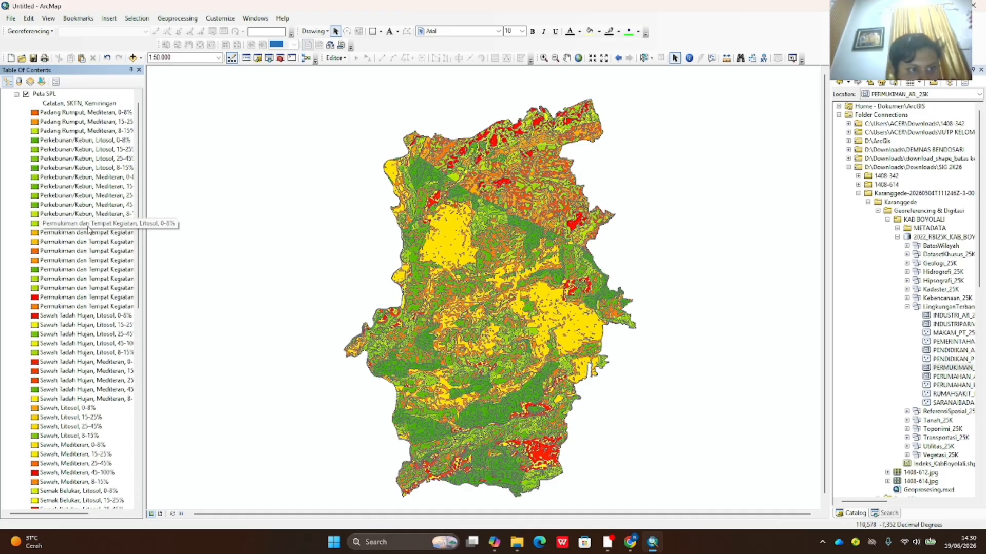
scroll(88, 230, up, 1)
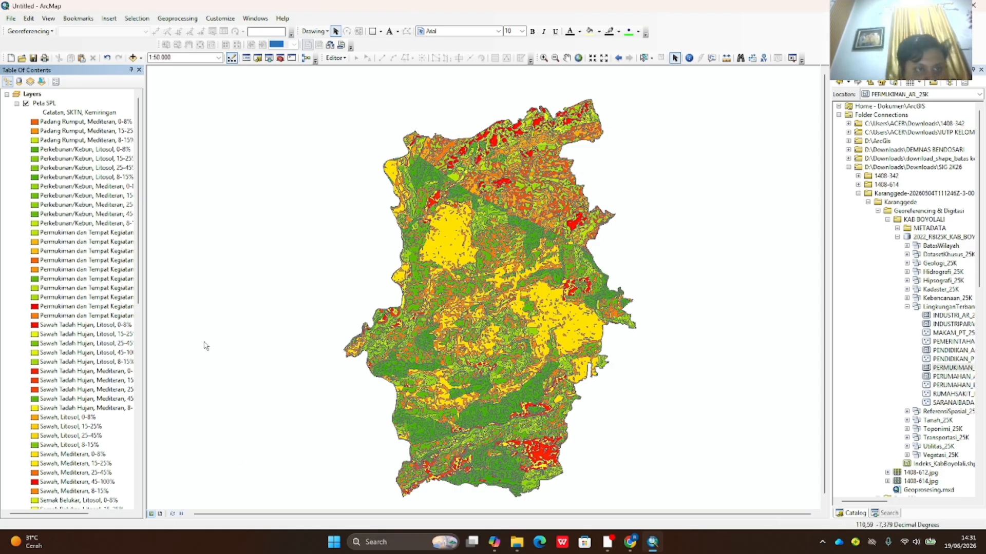
- Switch from the OBS recorder to the empty ArcScene window
click(653, 544)
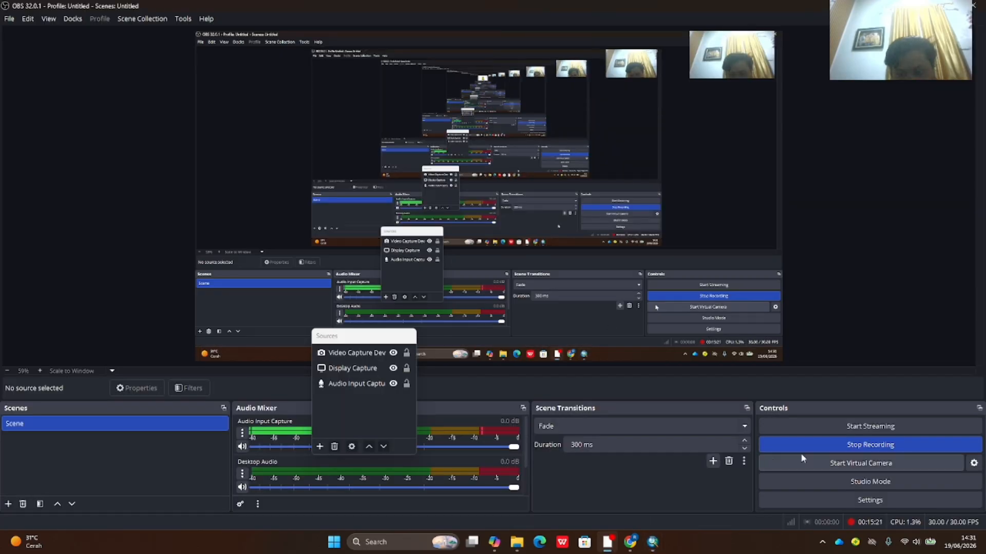
click(653, 543)
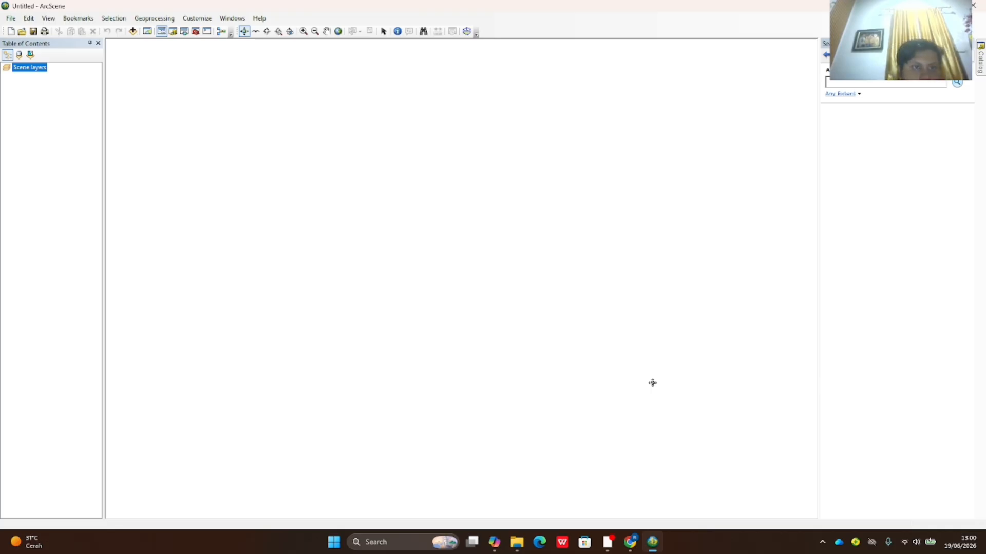
- Set the scene's coordinate system to Geographic > World > WGS 1984
right_click(21, 69)
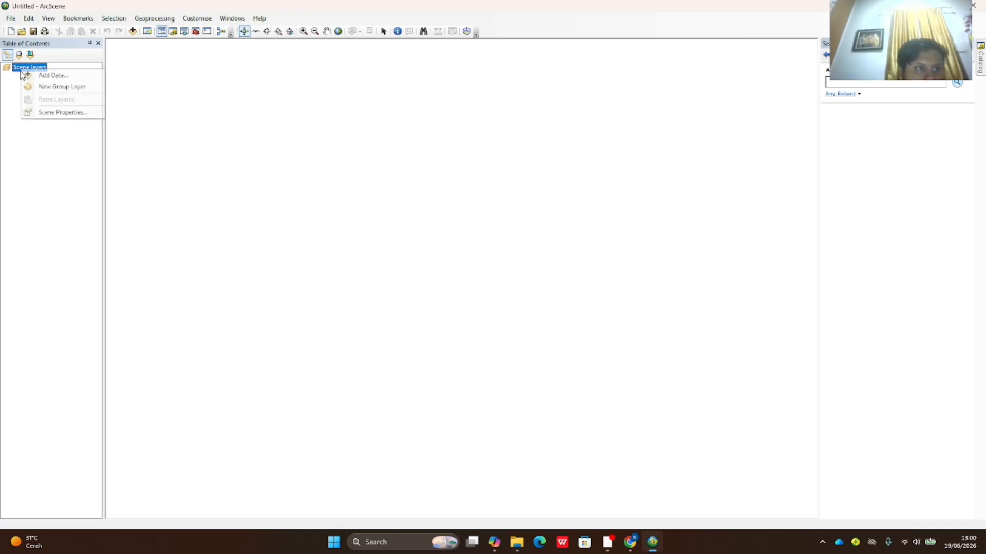
click(51, 113)
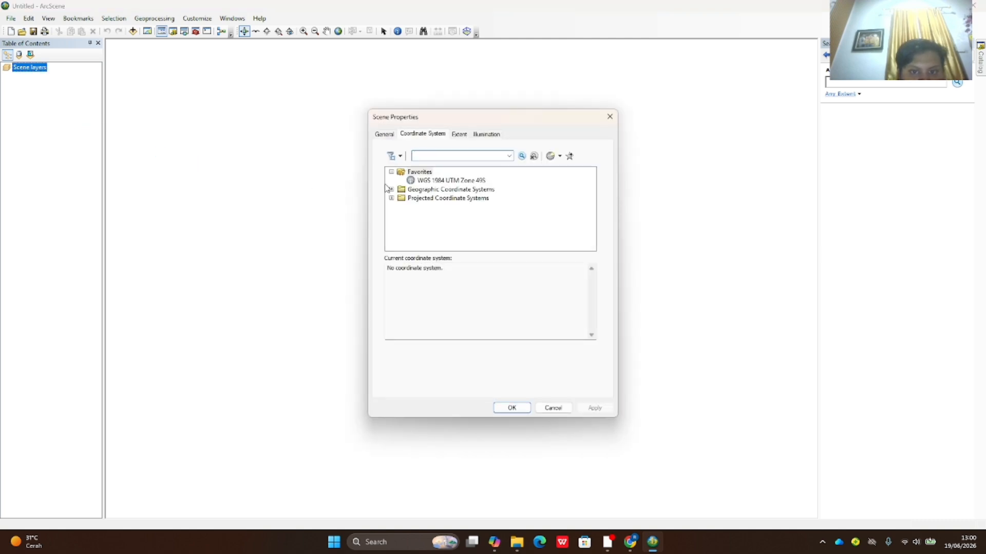
click(390, 190)
scroll(411, 206, down, 2)
click(402, 233)
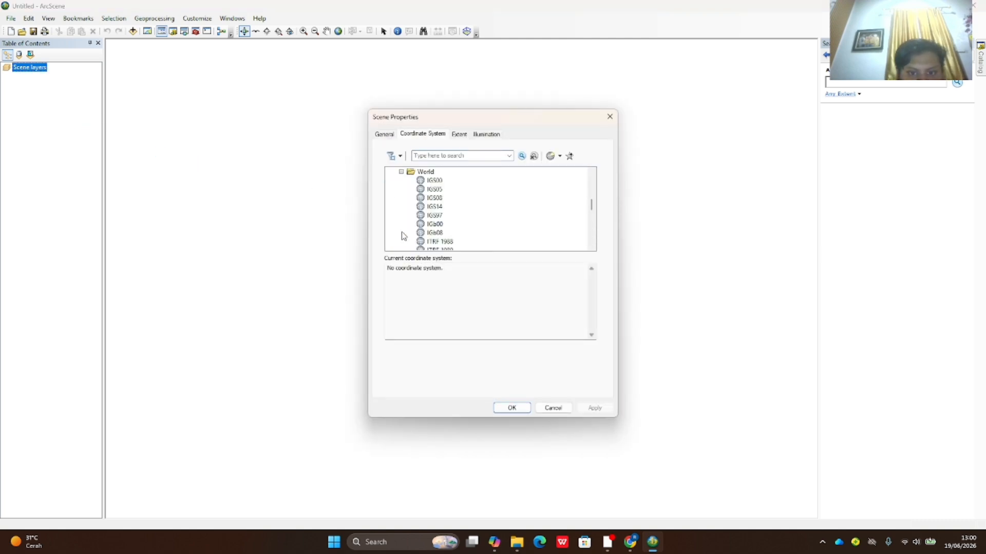
scroll(413, 234, down, 6)
click(437, 226)
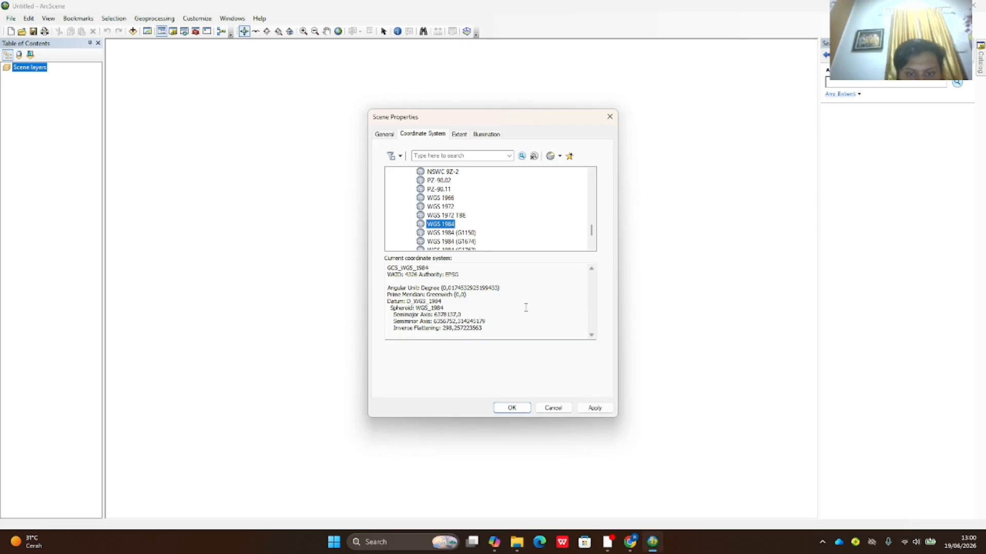
click(511, 408)
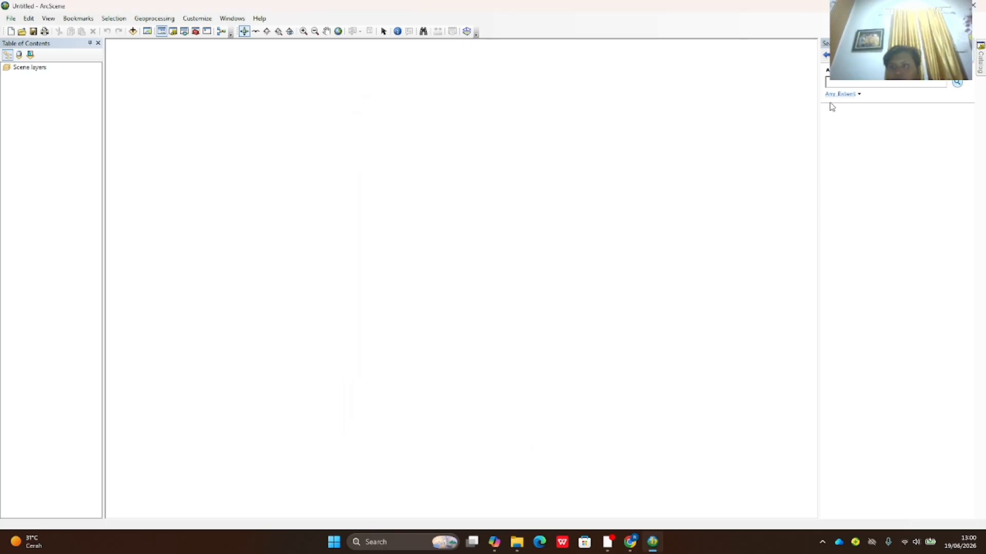
- Add DEMNAS_2307-33_v1.0.tif from the Visualisasi 3D folder to the scene
click(982, 71)
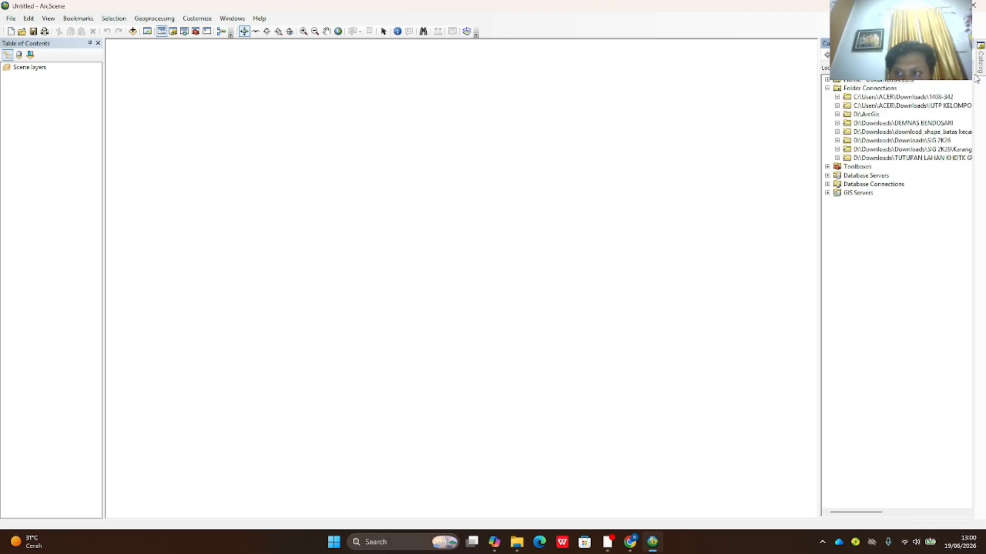
click(836, 141)
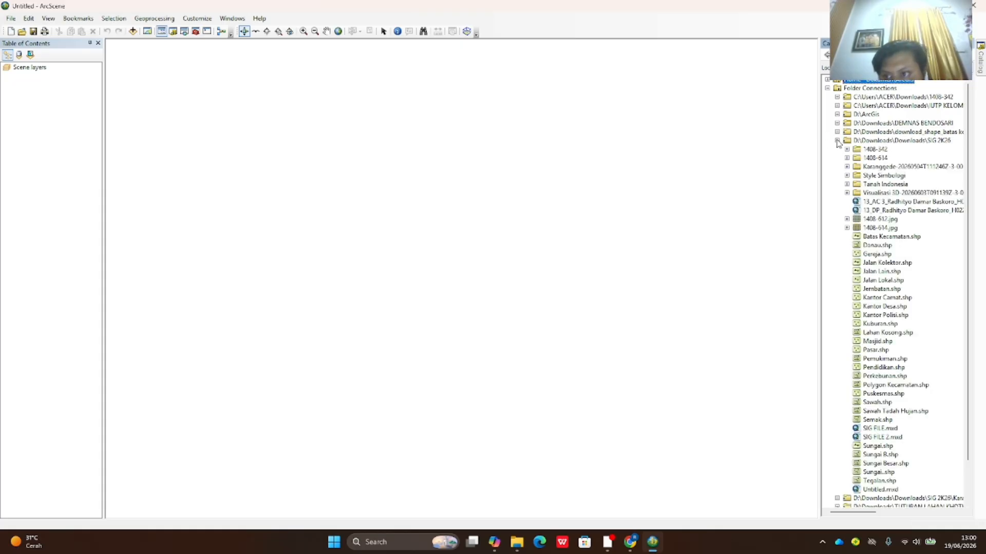
click(846, 193)
click(856, 201)
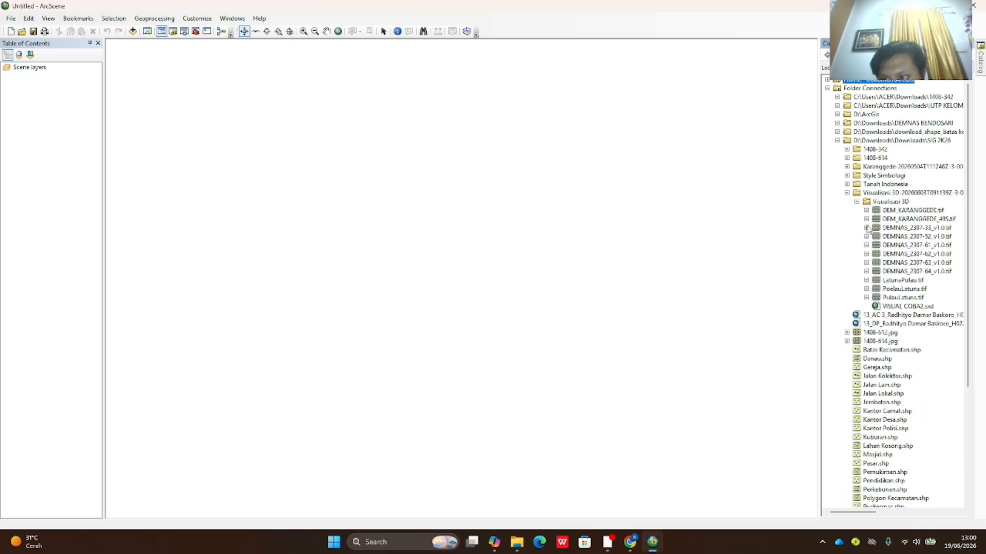
click(932, 229)
drag(924, 234, 331, 196)
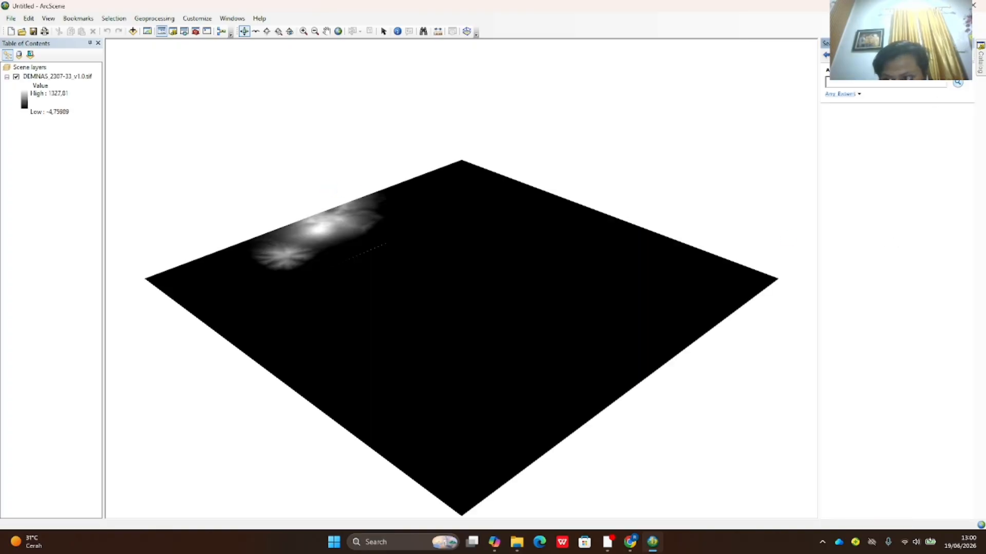
- Check DEMNAS_2307-52_v1.0.tif's properties, then add it to the scene
click(980, 68)
click(913, 237)
double_click(913, 238)
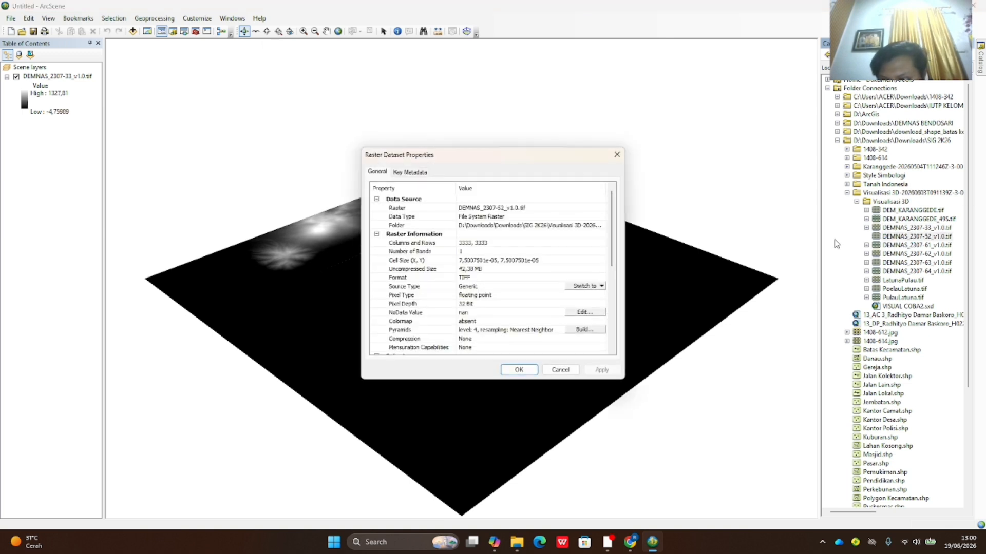
click(616, 154)
click(893, 236)
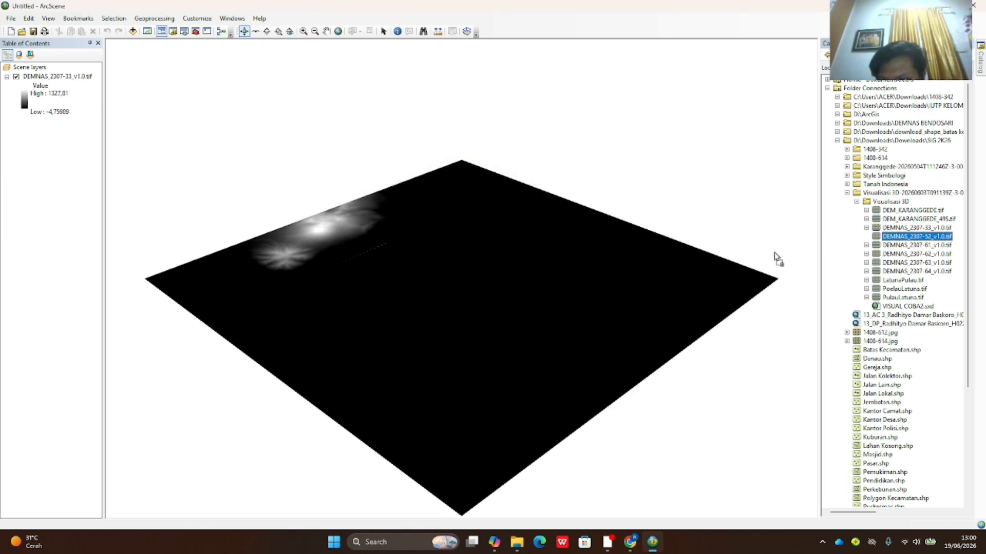
drag(892, 238, 902, 240)
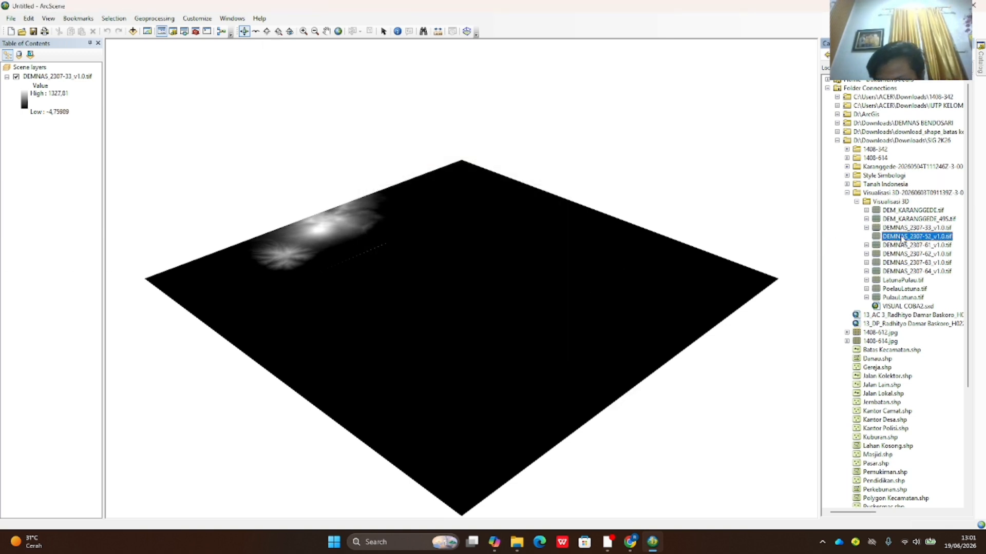
click(898, 247)
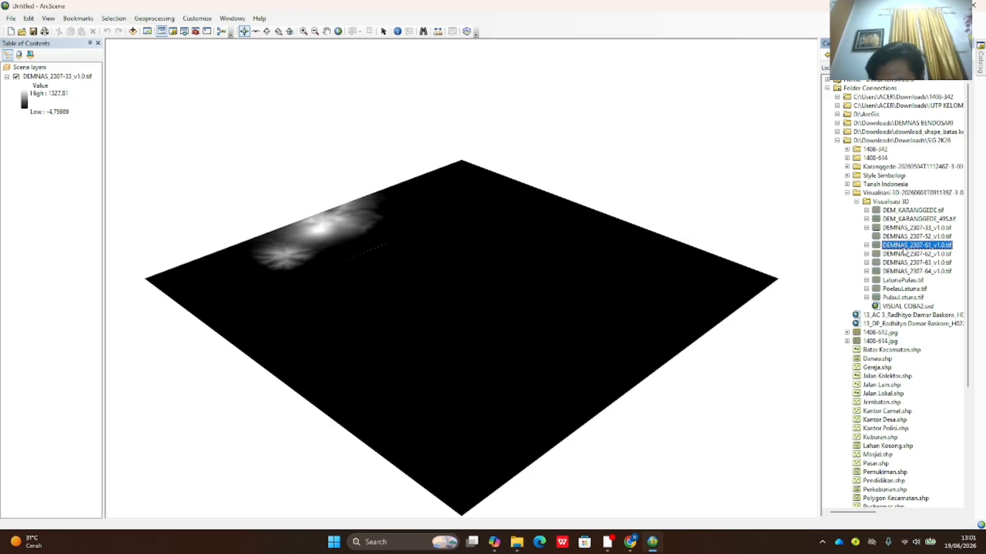
drag(903, 238, 724, 242)
- Add DEMNAS tiles 2307-61, -62, -63 and -64 and orbit to view all six
mouse_move(982, 82)
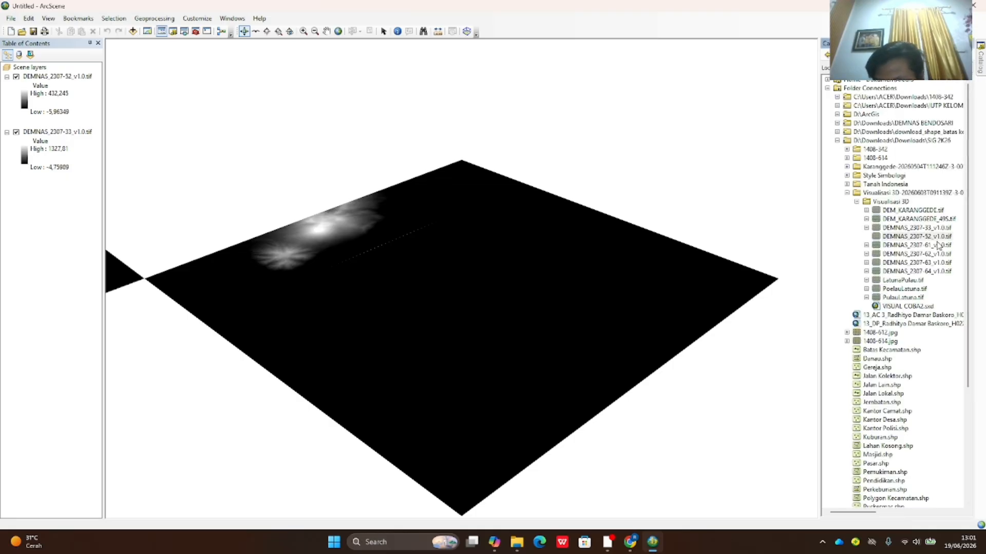
drag(935, 247, 809, 257)
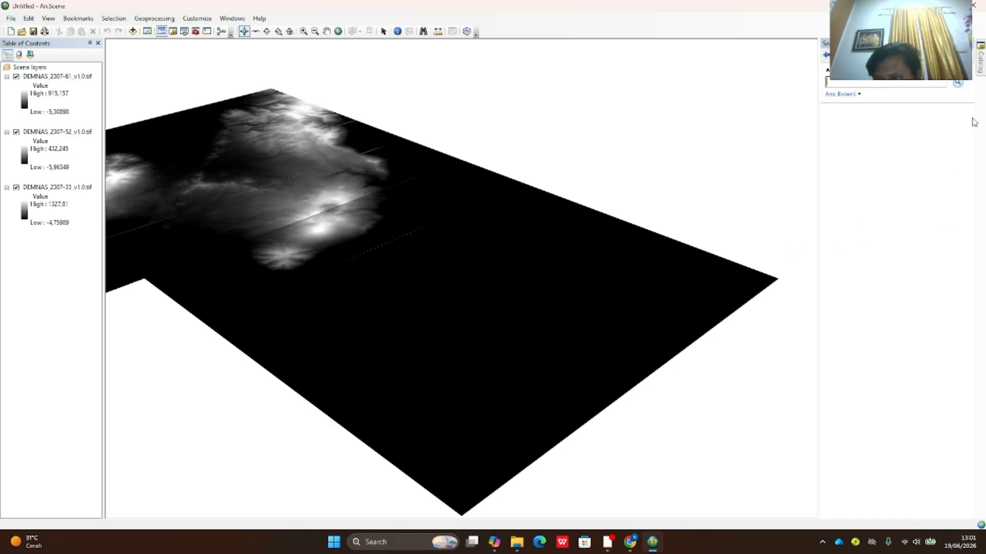
mouse_move(978, 77)
drag(937, 255, 728, 255)
mouse_move(980, 103)
mouse_move(980, 74)
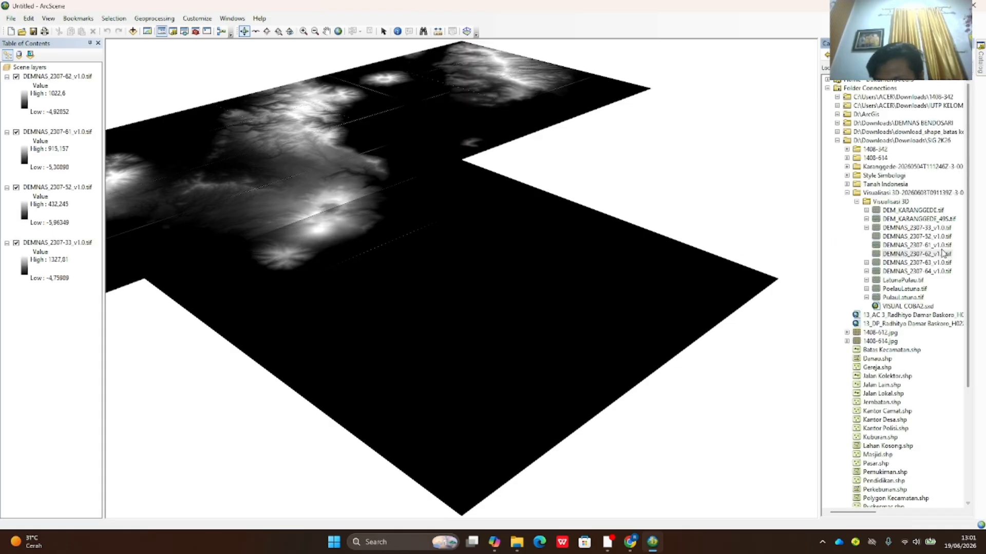
drag(938, 262, 783, 267)
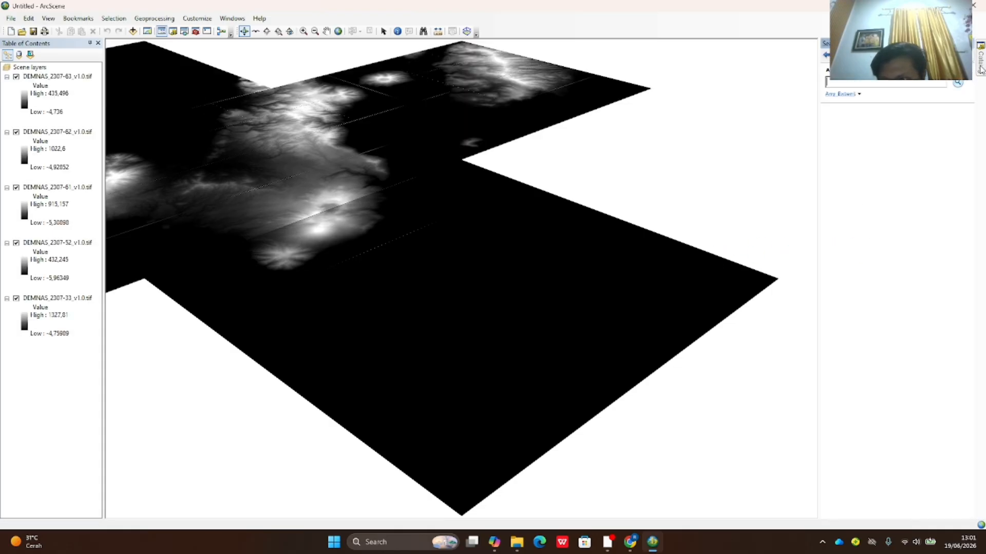
mouse_move(979, 74)
drag(931, 272, 710, 282)
scroll(619, 284, down, 1)
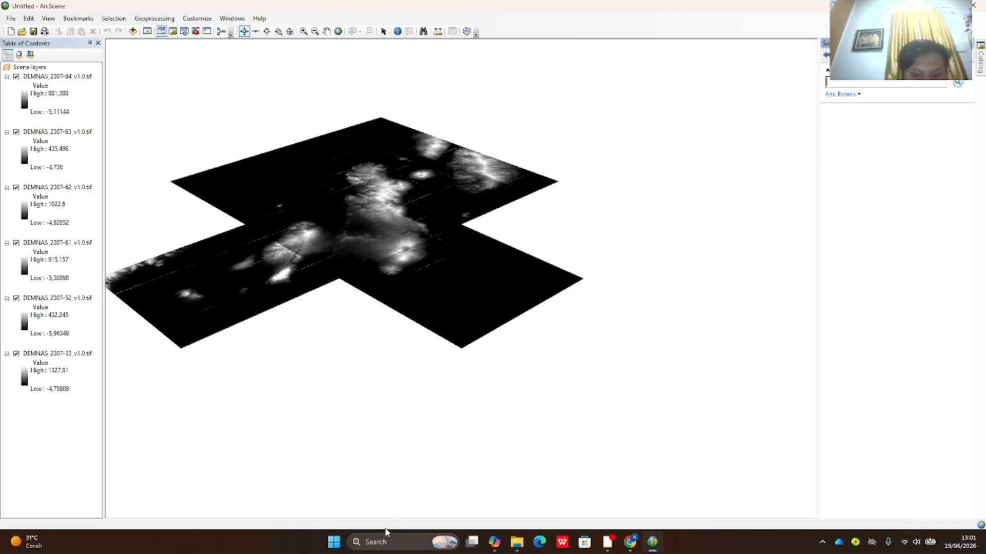
scroll(287, 370, up, 3)
scroll(277, 361, down, 4)
drag(274, 126, 400, 113)
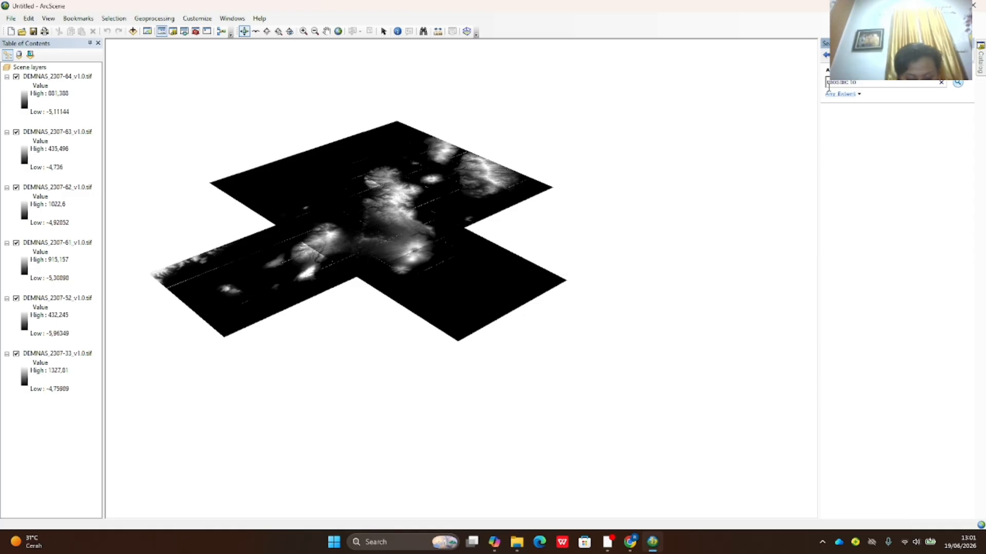
- Search the tools for 'mosaic to new raster' to bring up Mosaic To New Raster
text(raste)
key(Return)
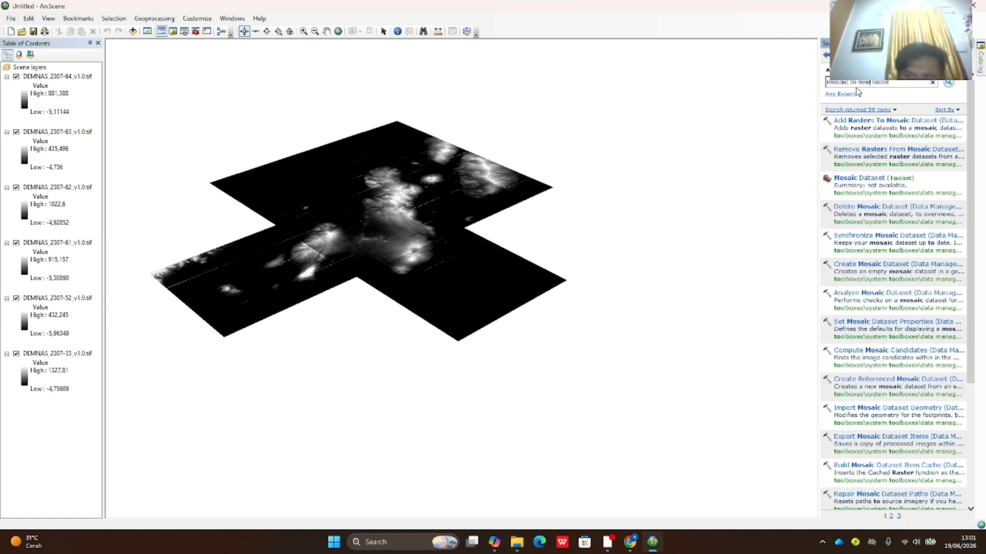
key(Return)
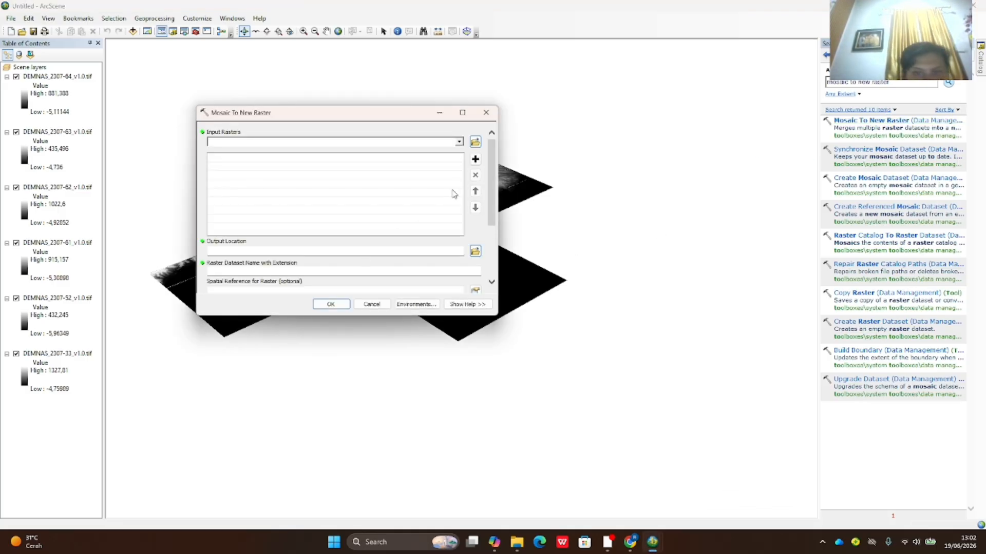
- Add the six DEMNAS tiles, 2307-64 through 2307-33, as input rasters
click(458, 142)
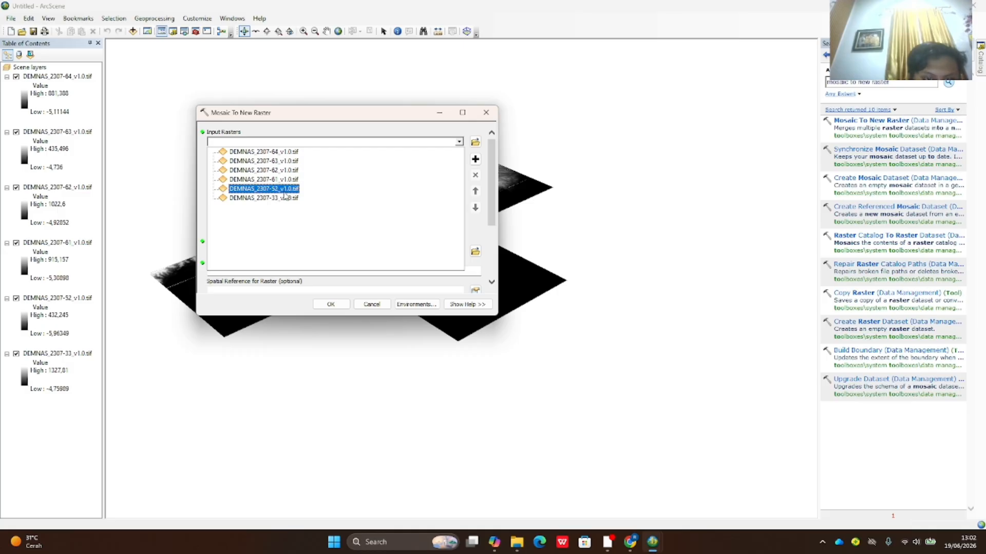
click(262, 152)
click(459, 142)
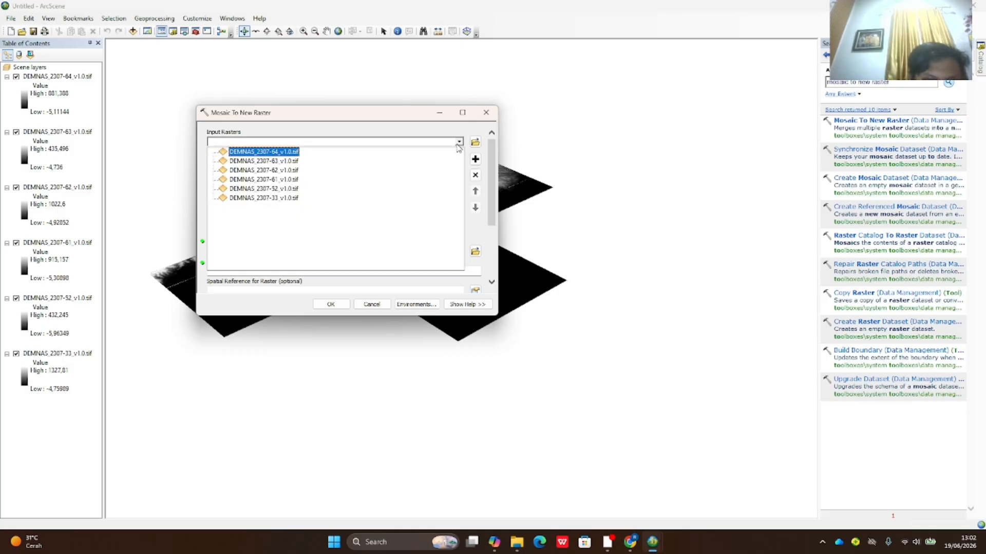
click(263, 160)
click(459, 142)
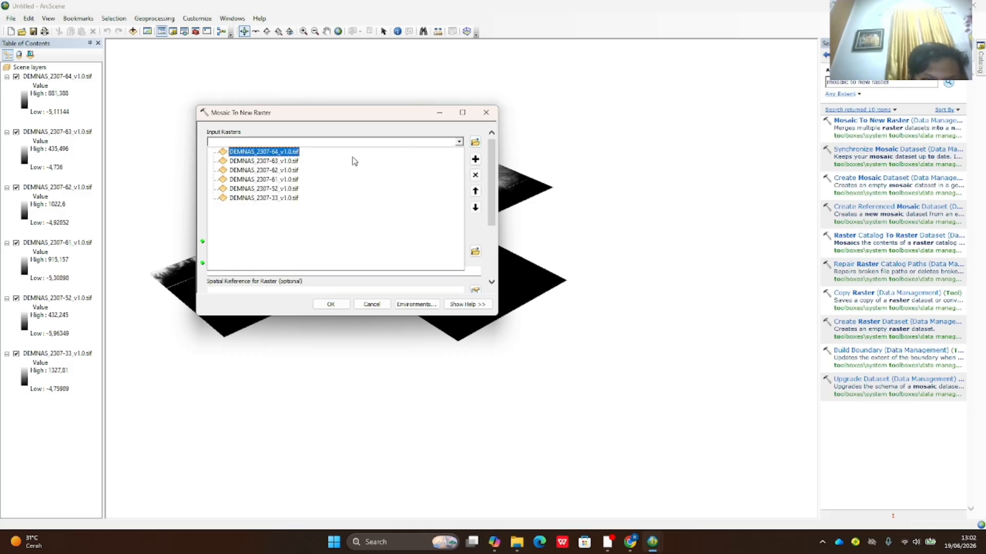
click(264, 170)
click(459, 142)
click(282, 176)
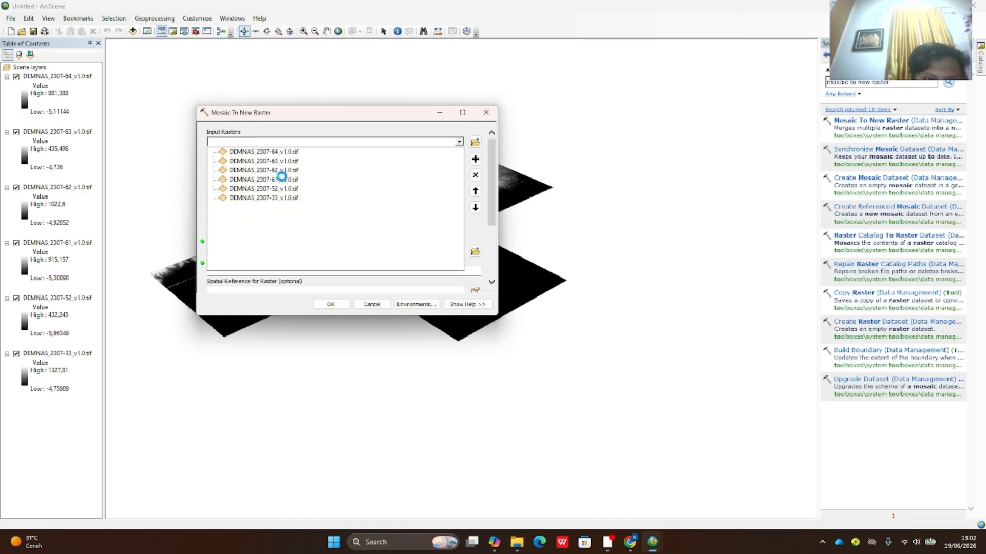
click(459, 141)
click(264, 188)
click(459, 142)
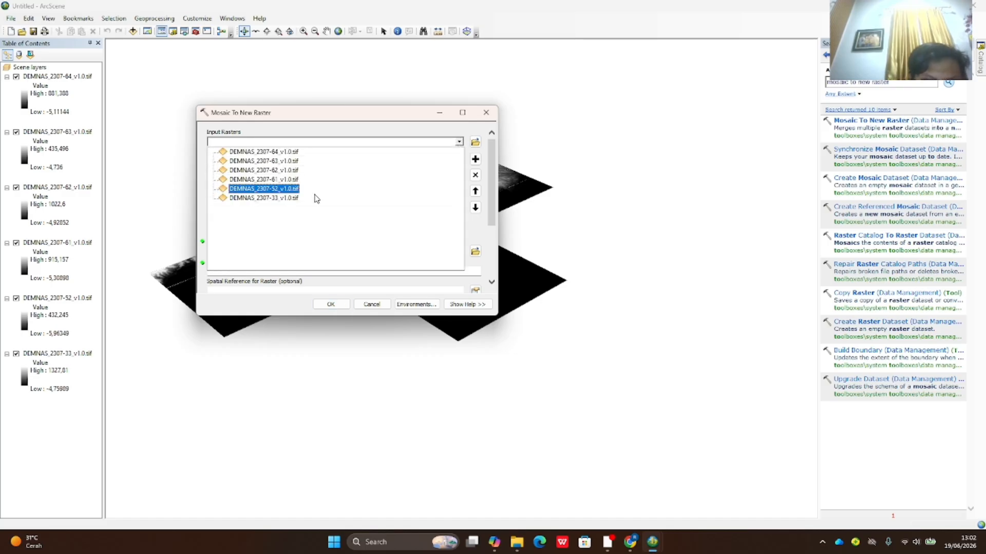
click(315, 197)
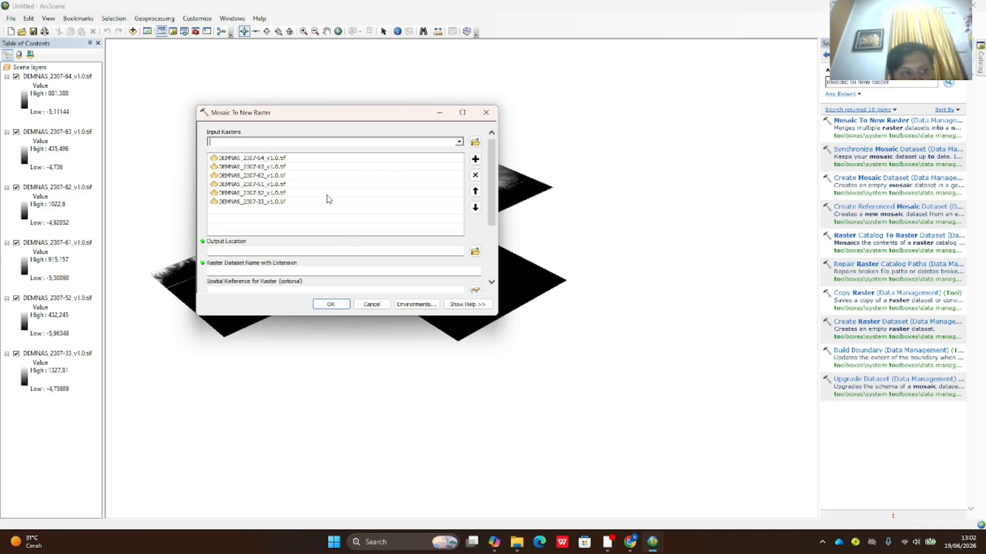
scroll(335, 229, down, 1)
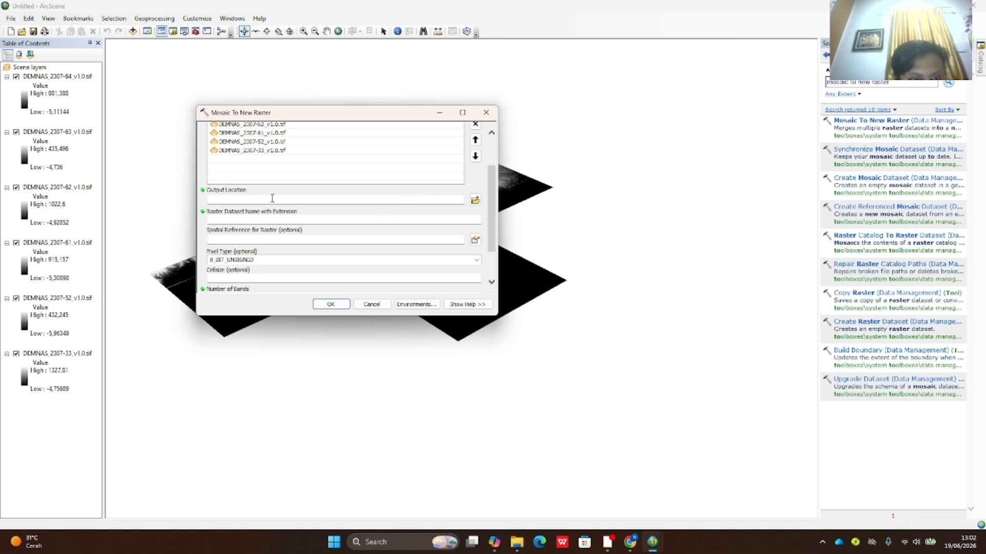
- Set the output location to the Visualisasi 3D folder in SIG 2K26
click(475, 200)
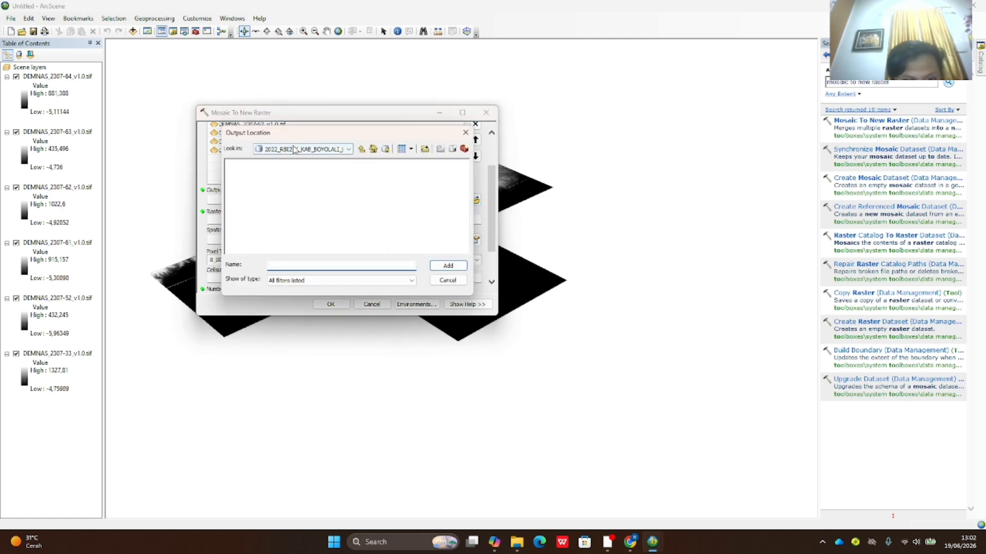
click(349, 149)
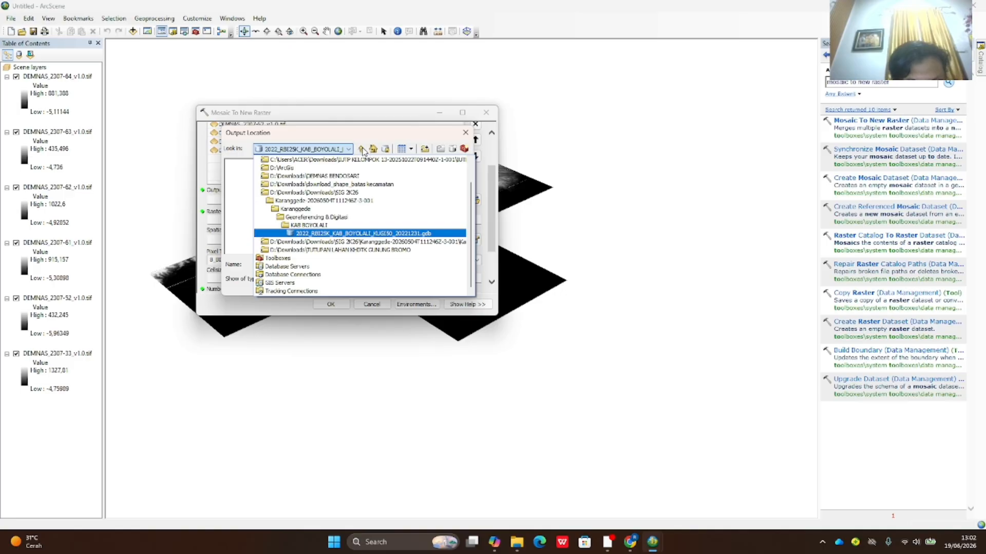
scroll(359, 188, up, 1)
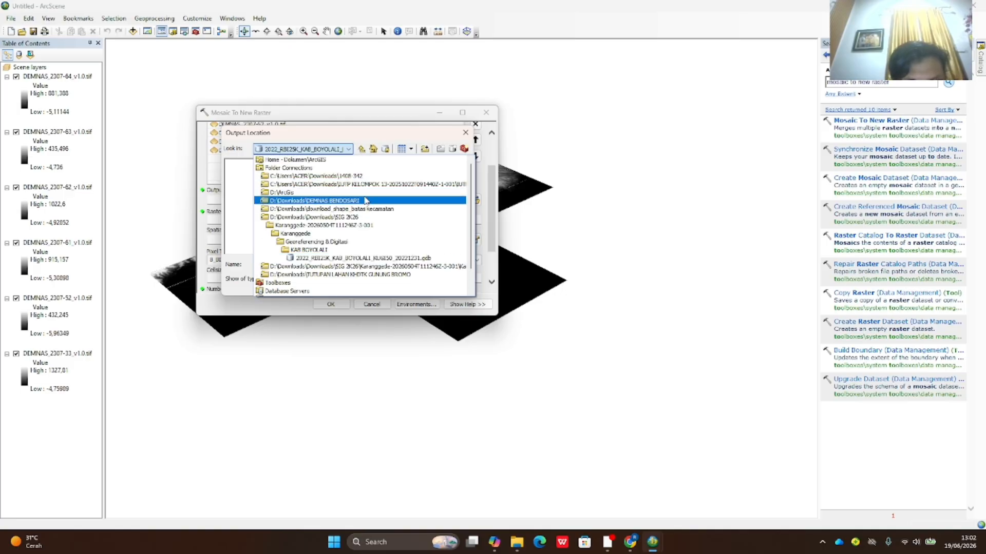
click(362, 149)
click(361, 150)
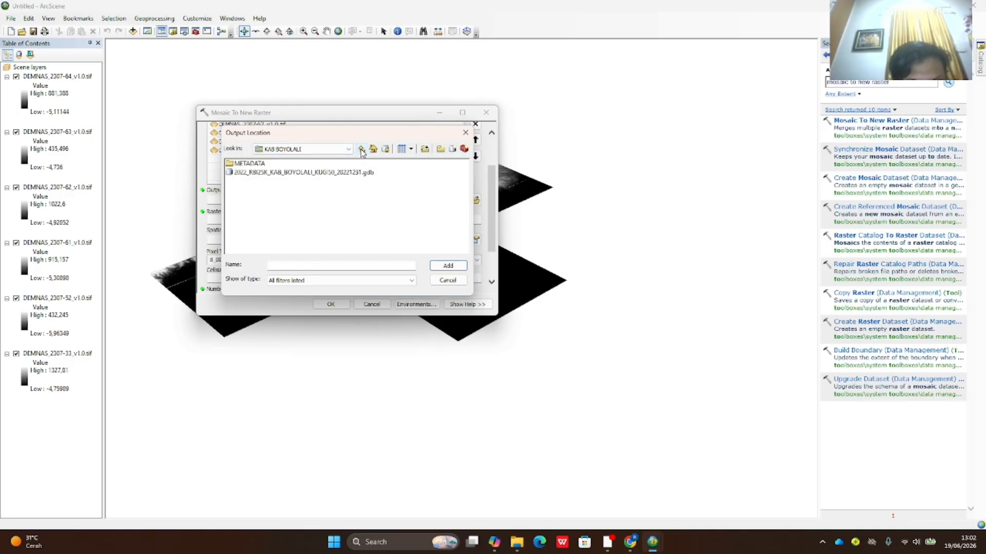
click(361, 149)
click(361, 150)
click(361, 149)
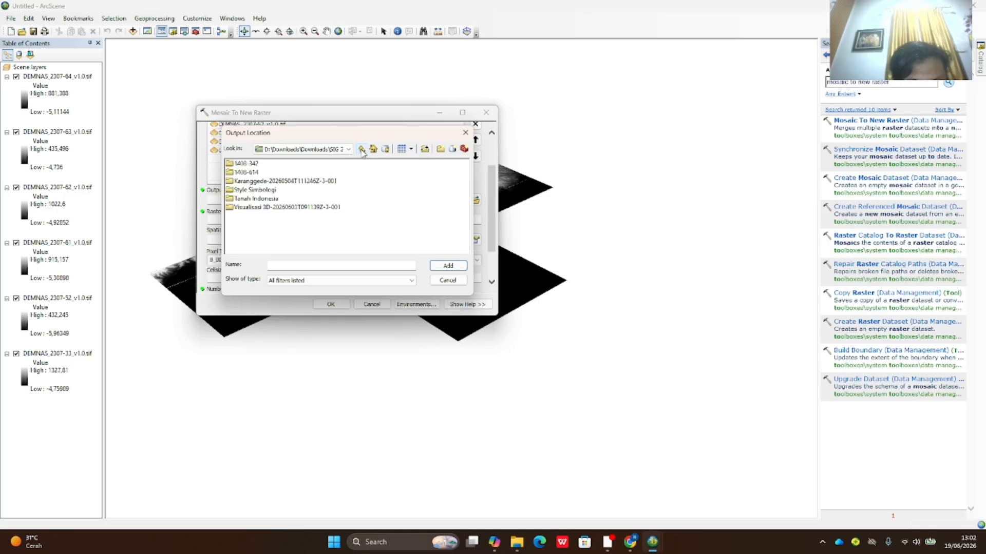
click(261, 207)
click(438, 266)
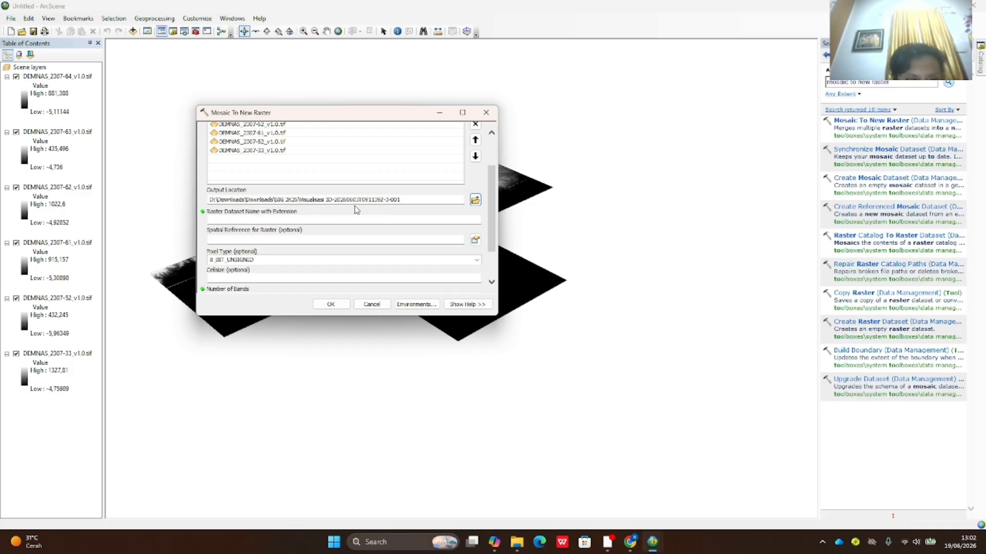
- Name the output PULAULATUNA.tif, with pixel type 16_BIT_SIGNED and 1 band
click(229, 218)
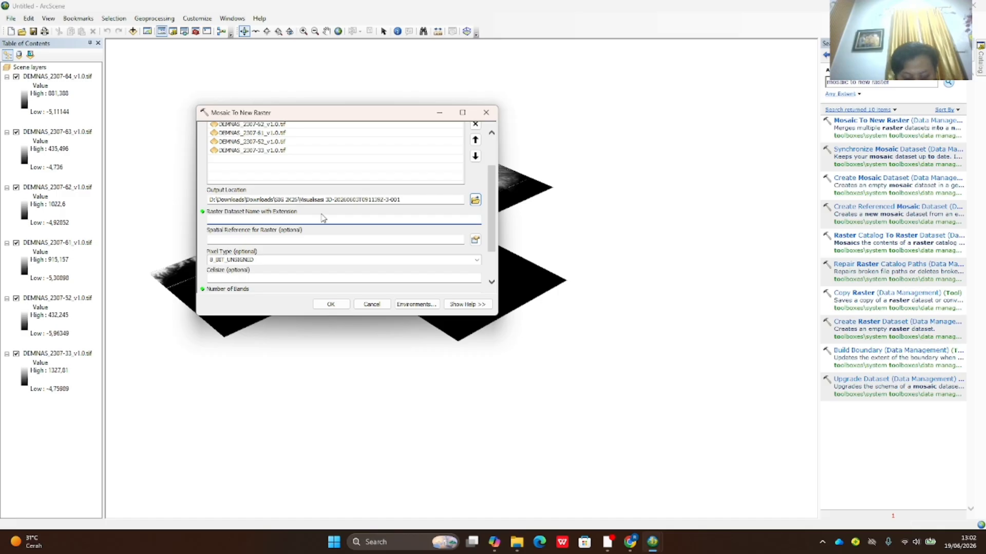
text(PULAULATUNA.tif)
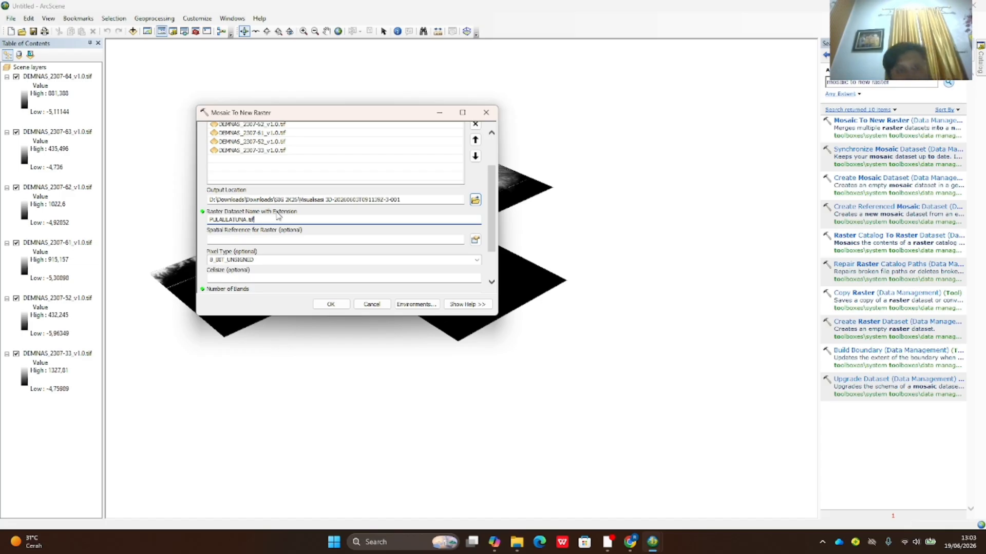
click(362, 239)
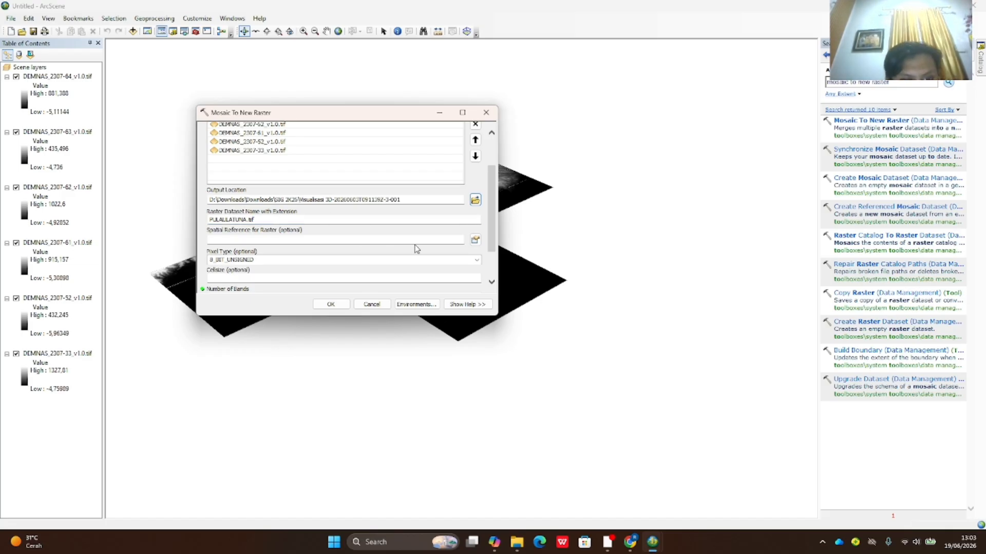
click(449, 241)
scroll(335, 259, down, 2)
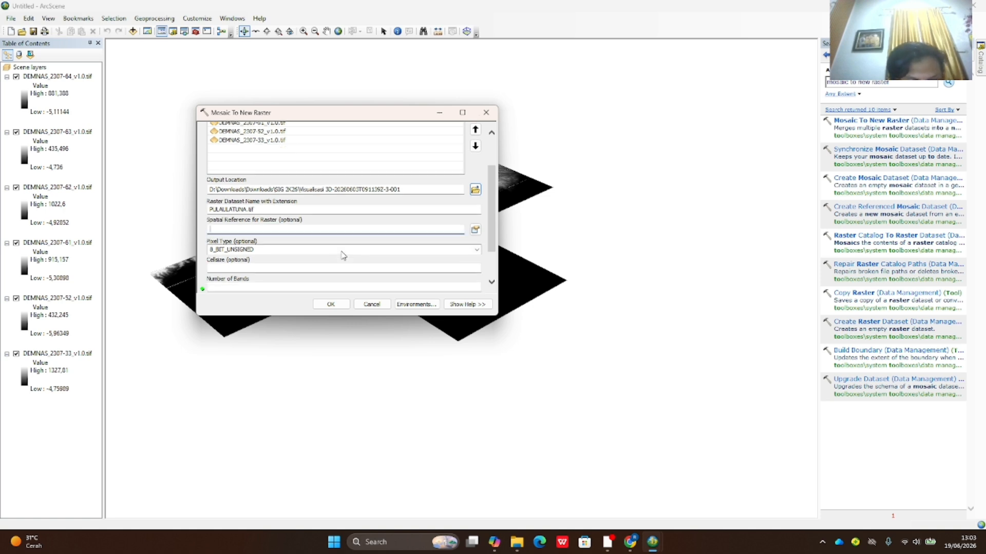
click(475, 215)
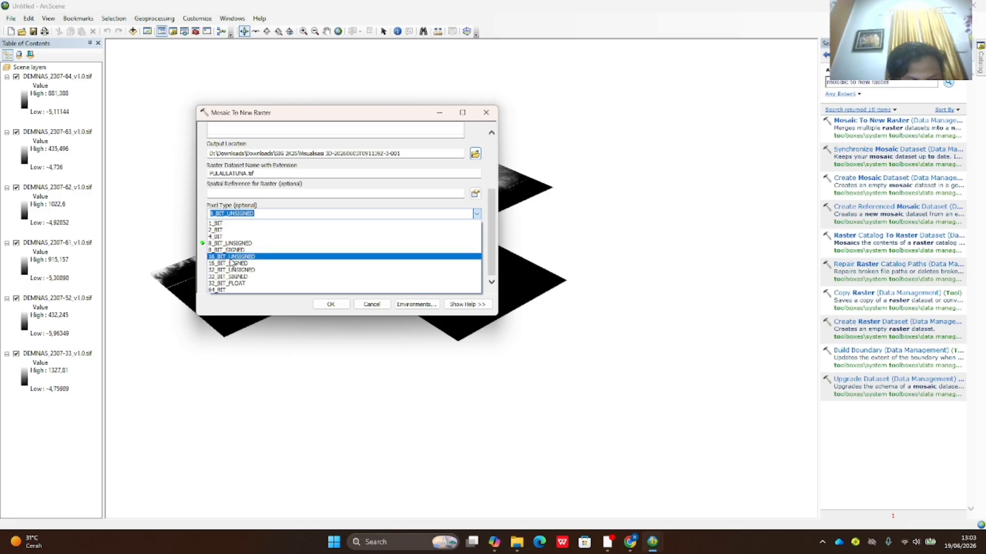
click(232, 263)
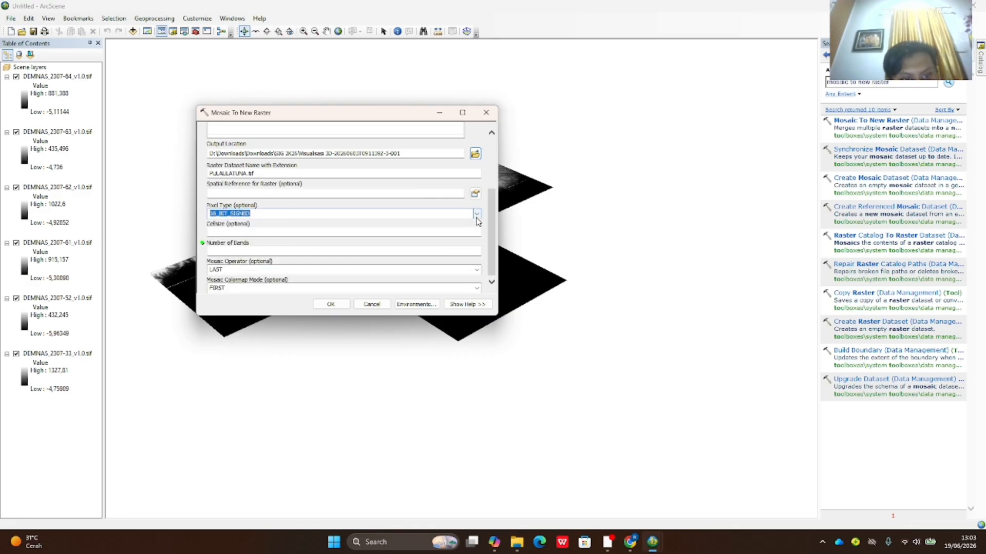
key(Tab)
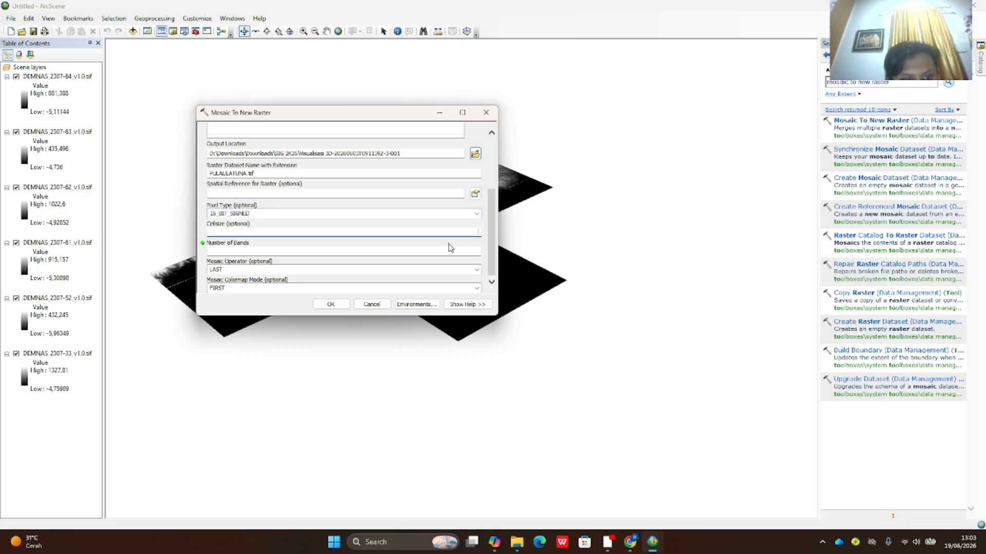
click(466, 250)
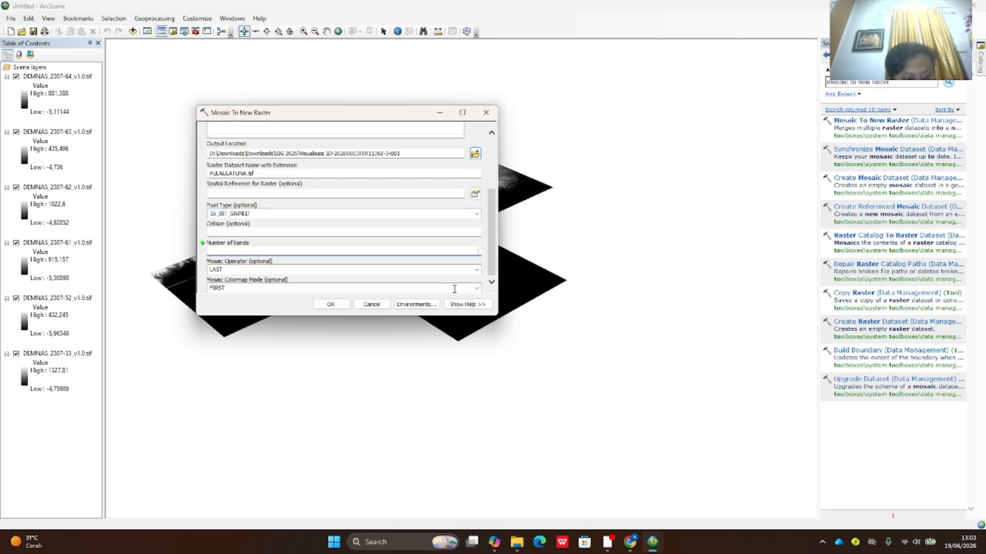
text(1)
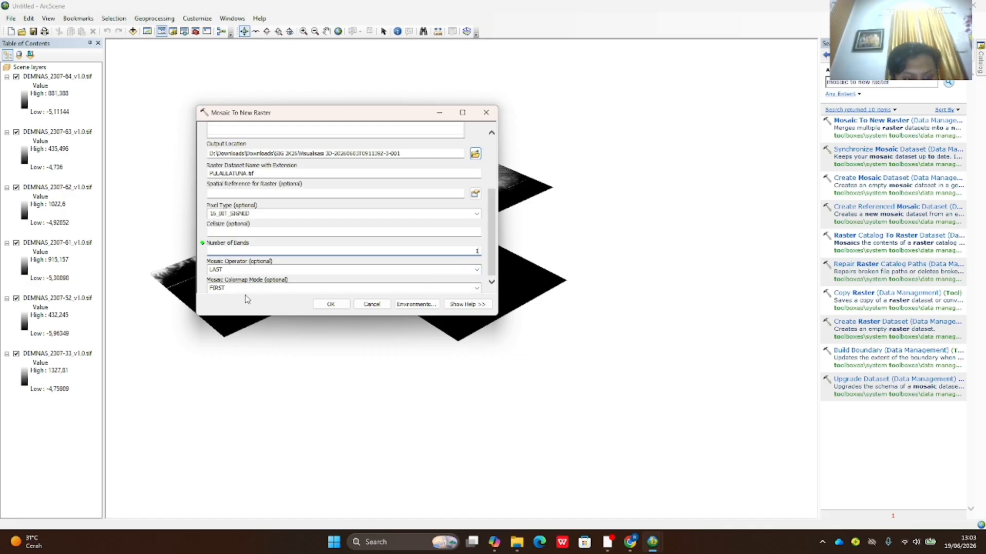
- Set spatial reference to WGS 1984 UTM Zone 49S, recheck 16_BIT_SIGNED and 1 band, and run
scroll(323, 235, up, 1)
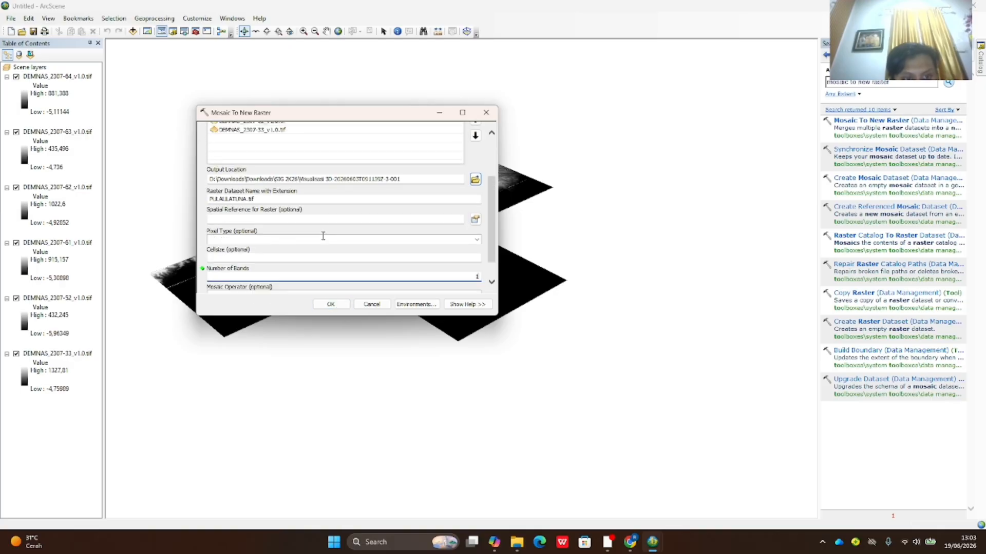
scroll(322, 235, down, 2)
click(475, 221)
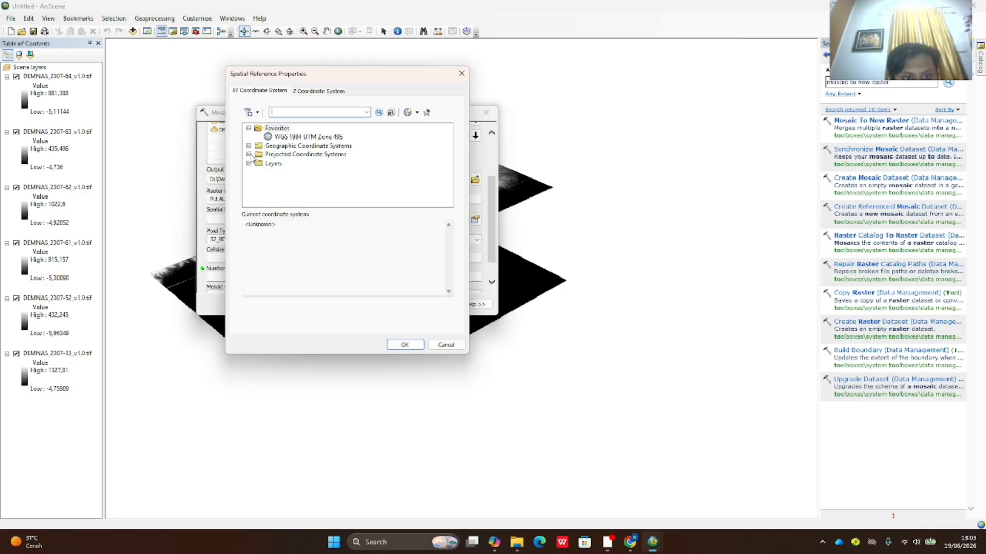
click(301, 137)
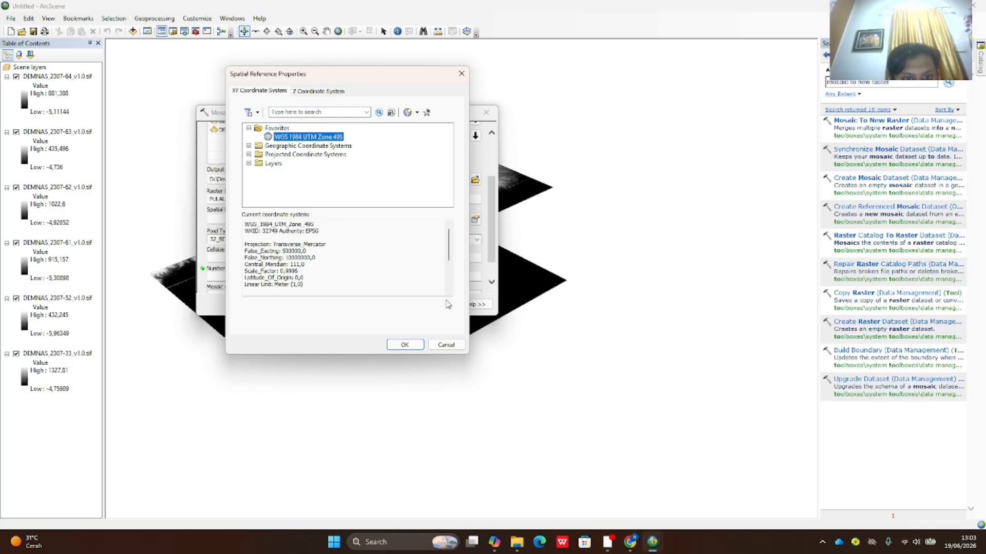
click(449, 346)
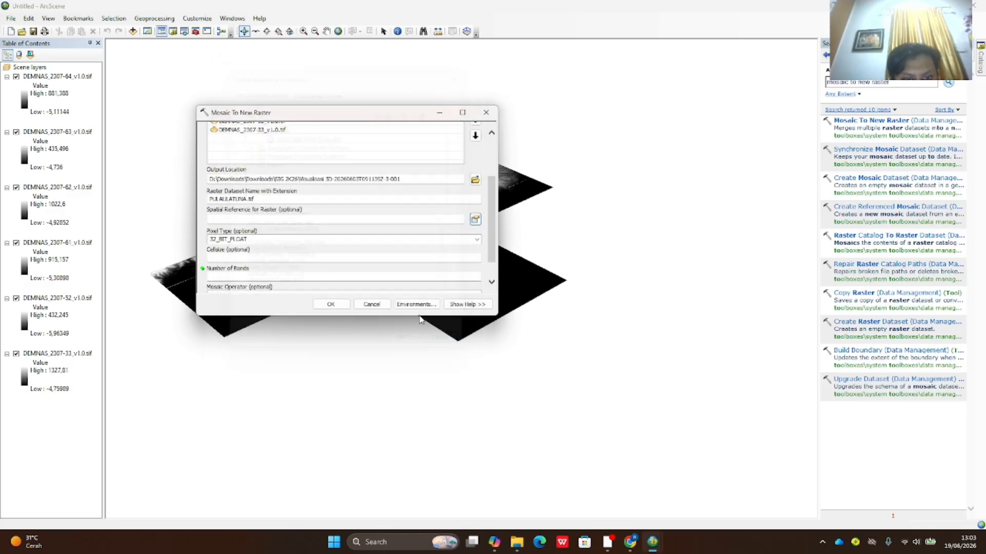
scroll(421, 259, down, 1)
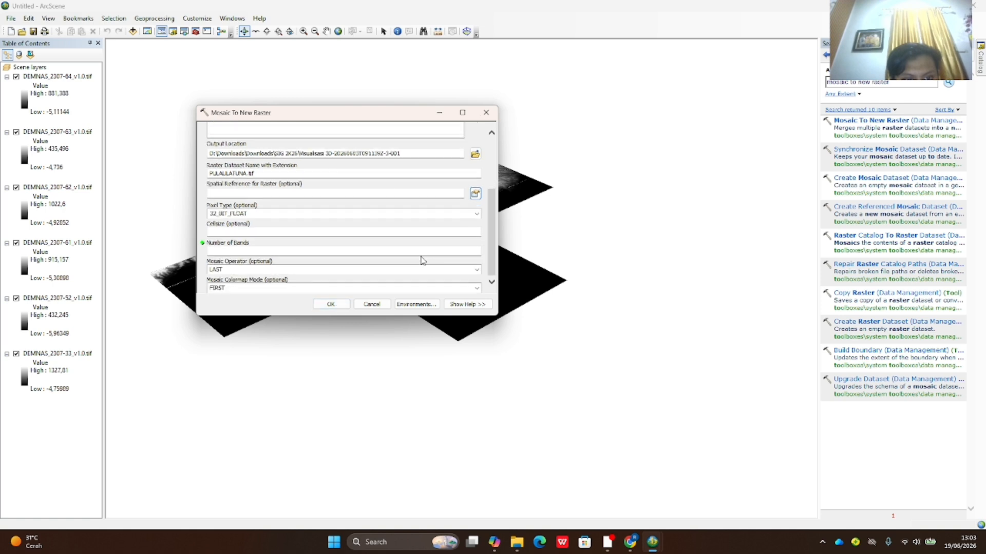
click(475, 213)
click(284, 267)
click(470, 251)
text(1)
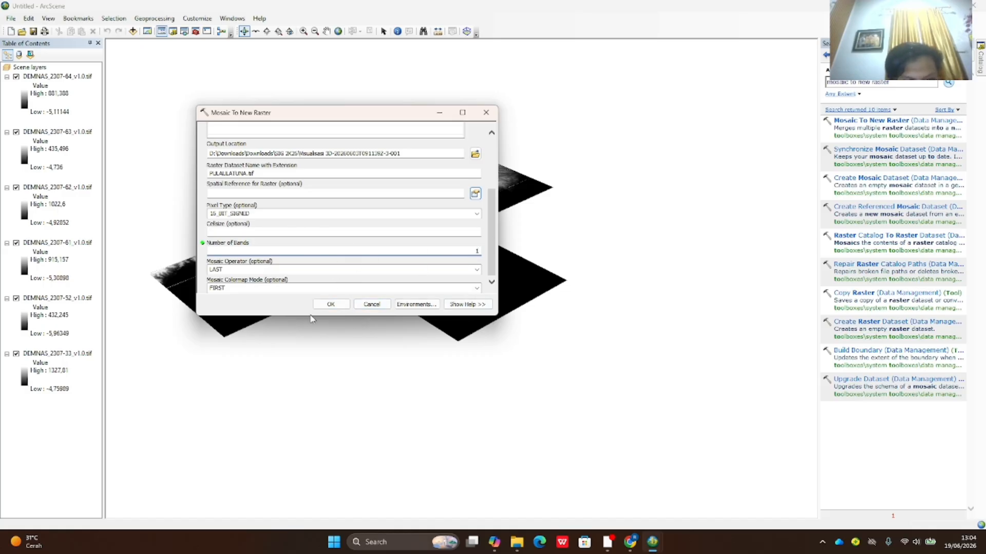
click(329, 305)
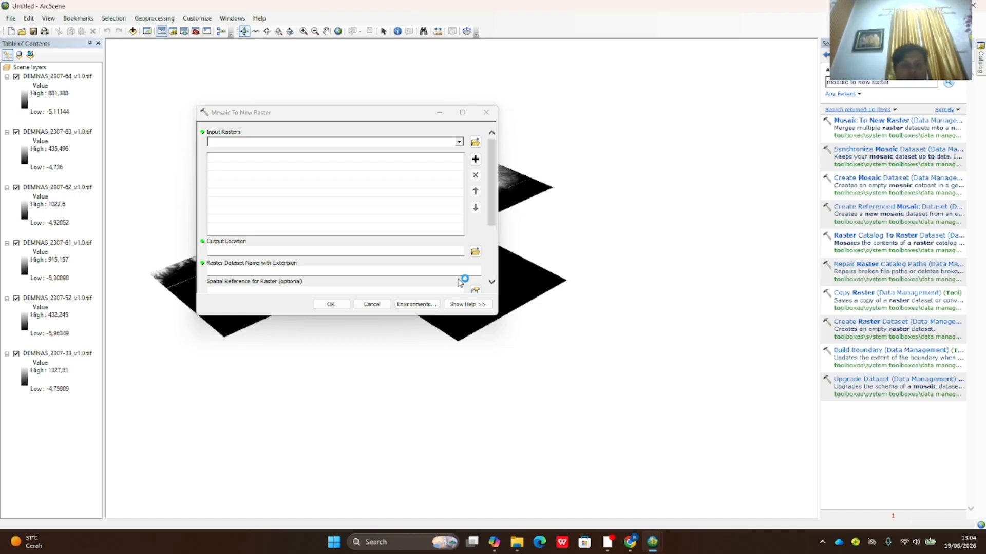
- Close the Mosaic To New Raster window and orbit the scene to inspect the merged PULAULATUNA.tif surface
click(486, 112)
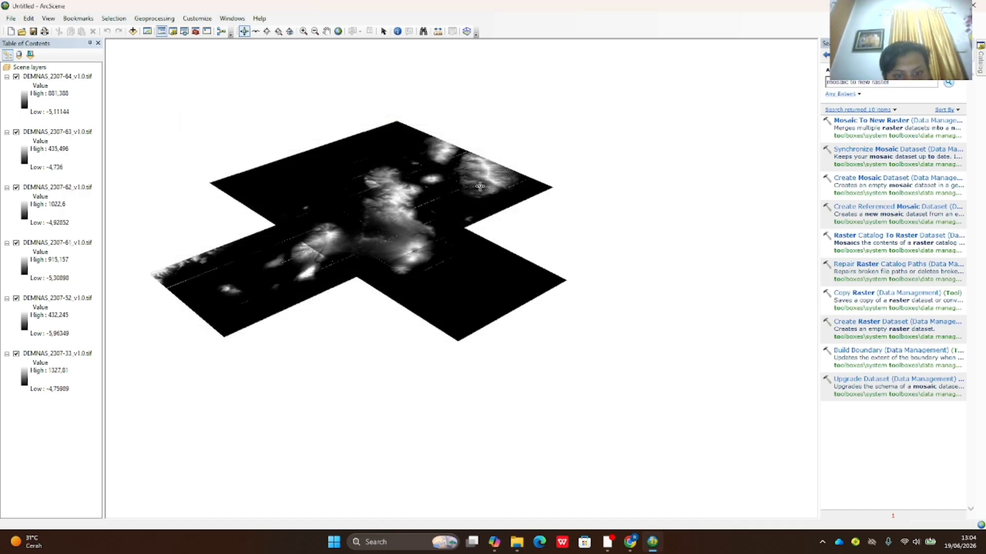
drag(181, 292, 473, 398)
scroll(213, 325, down, 2)
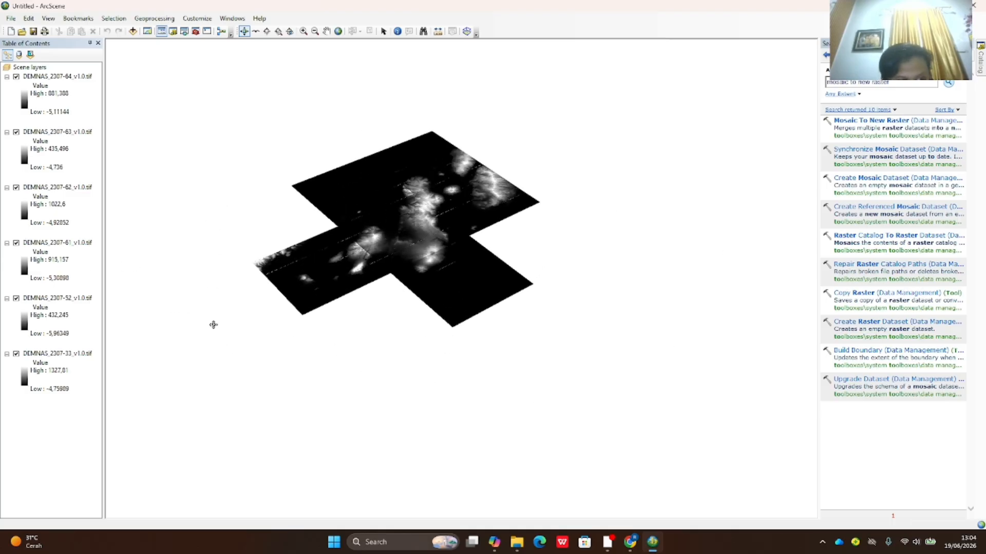
scroll(213, 325, up, 2)
drag(196, 363, 416, 337)
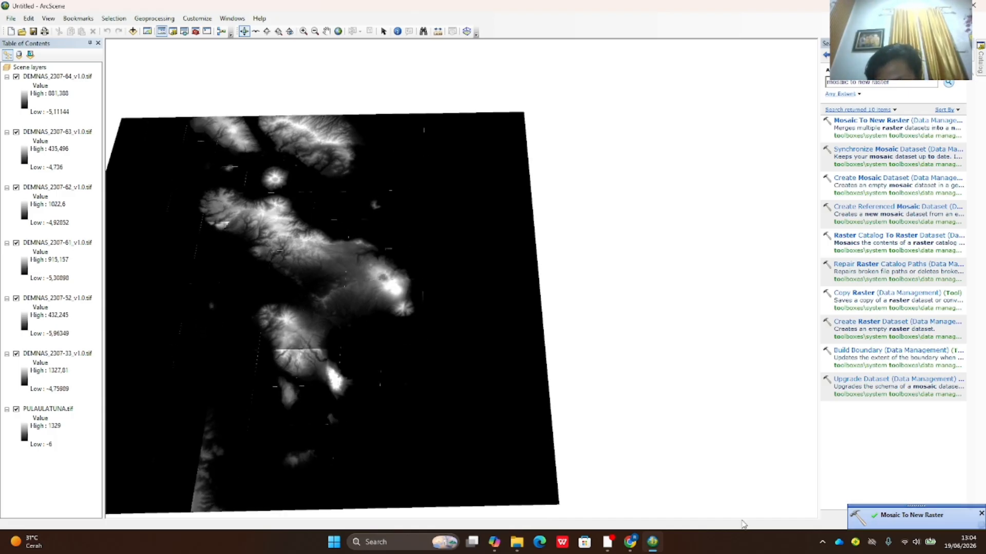
drag(273, 317, 569, 303)
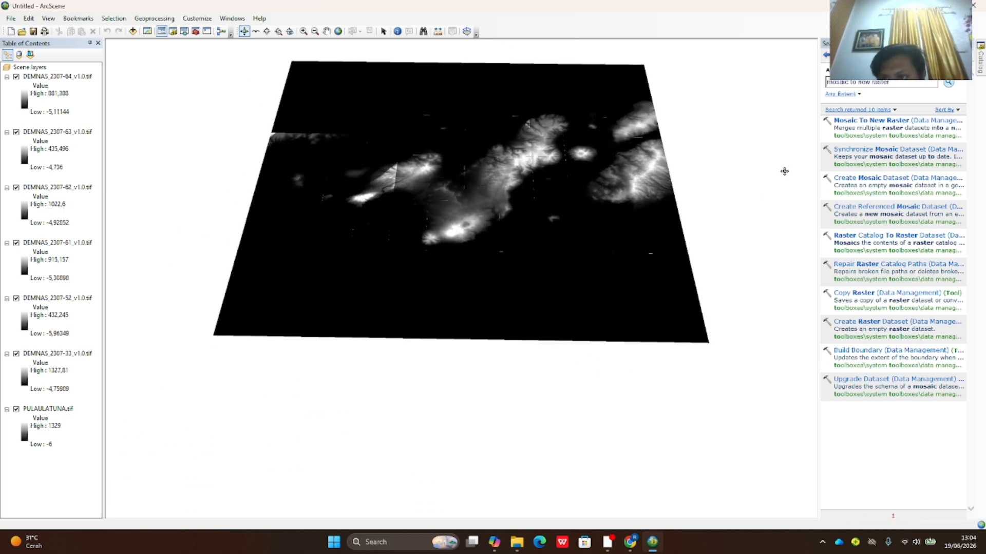
drag(751, 157, 683, 222)
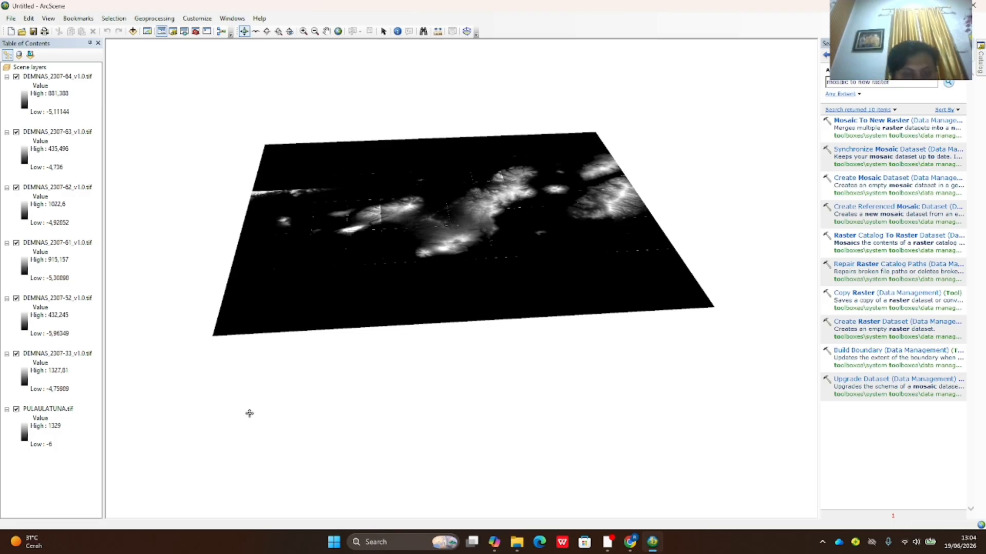
- Hide the six DEMNAS_2307 tiles (-33, -52, -61, -62, -63, -64), leaving only PULAULATUNA.tif visible
drag(270, 383, 257, 385)
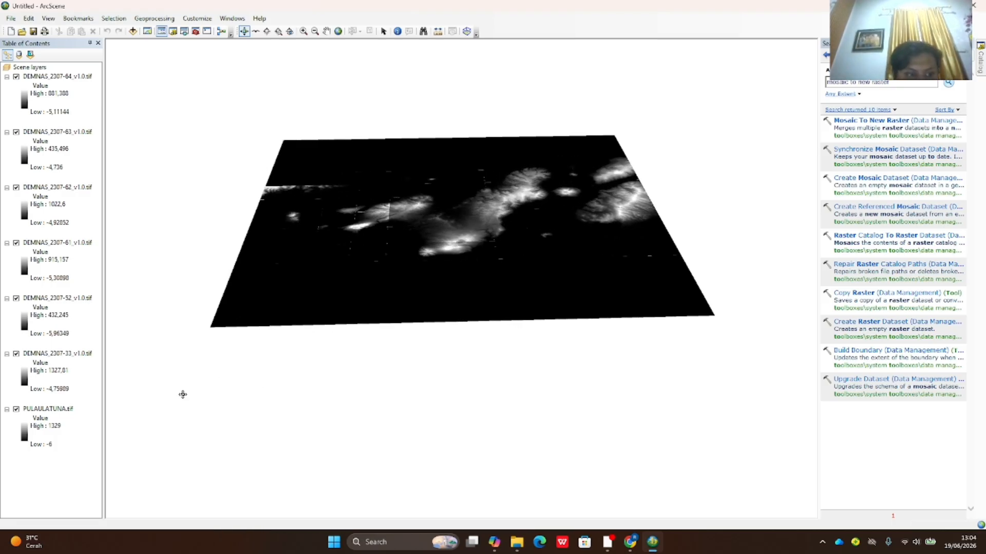
click(65, 409)
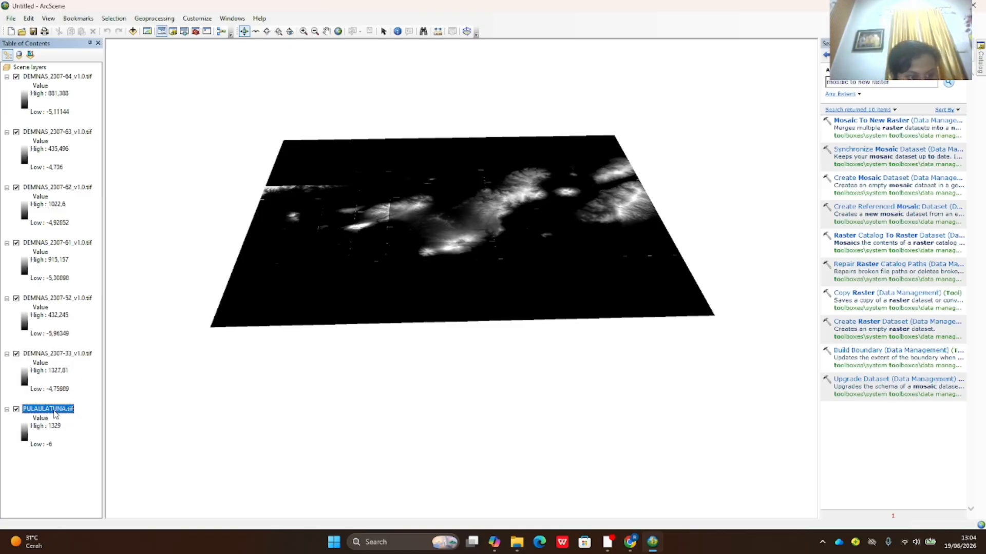
click(16, 354)
click(16, 299)
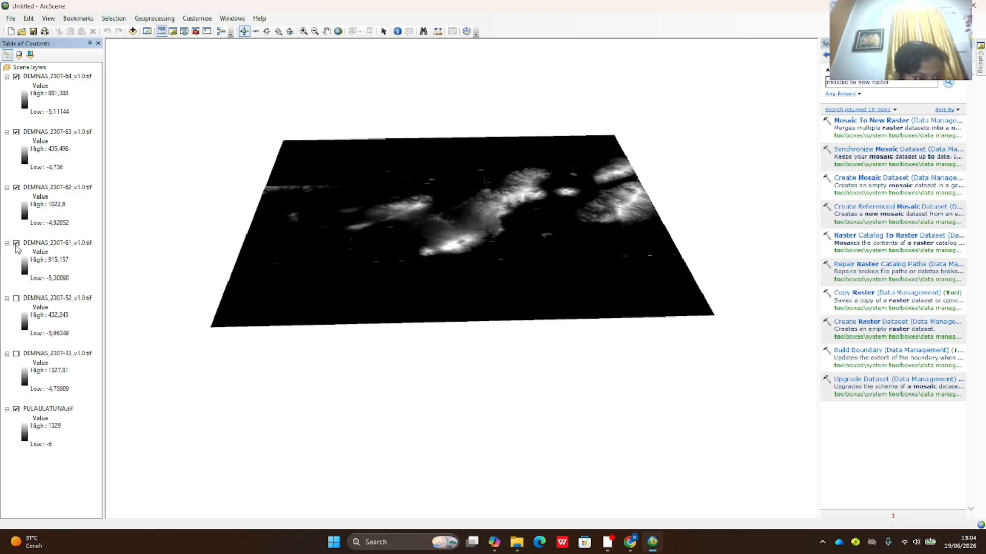
click(16, 243)
click(16, 188)
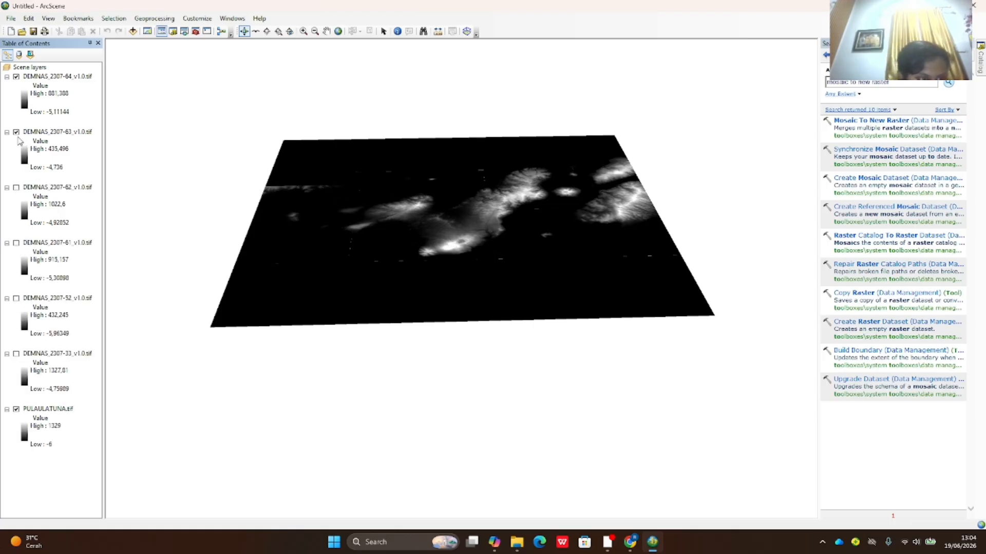
click(16, 131)
click(15, 76)
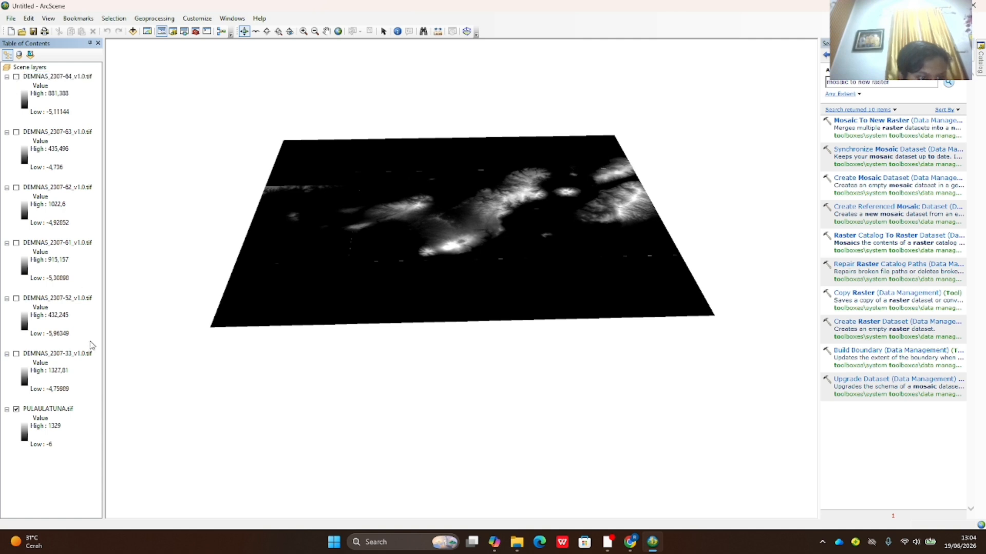
click(56, 411)
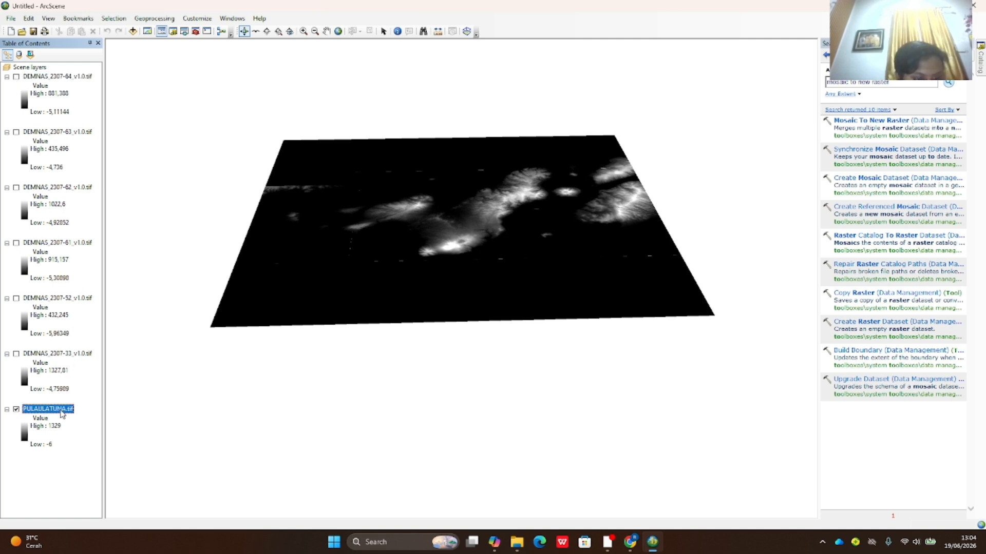
right_click(62, 413)
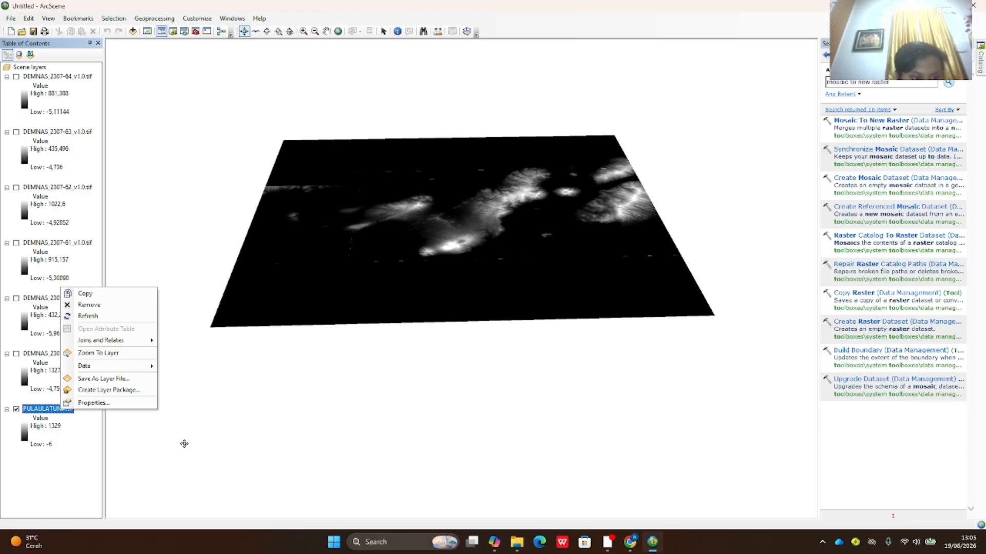
- Float PULAULATUNA.tif on its own custom surface with a 0,0001 elevation factor
click(122, 406)
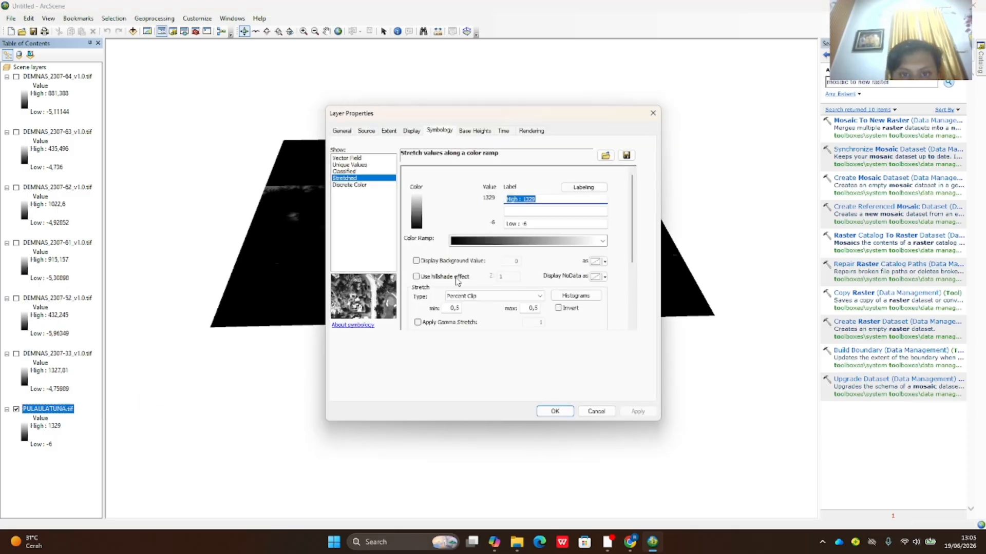
click(481, 133)
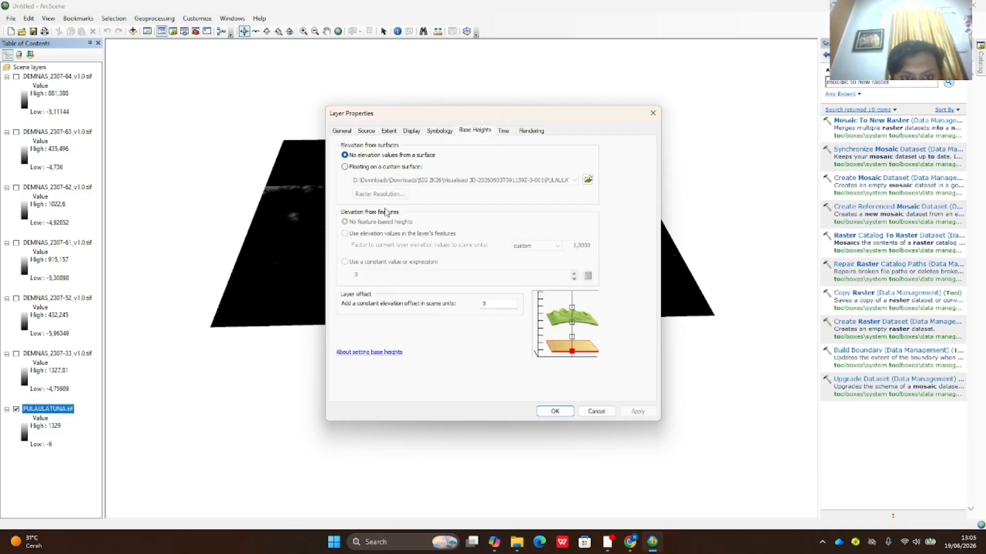
click(345, 167)
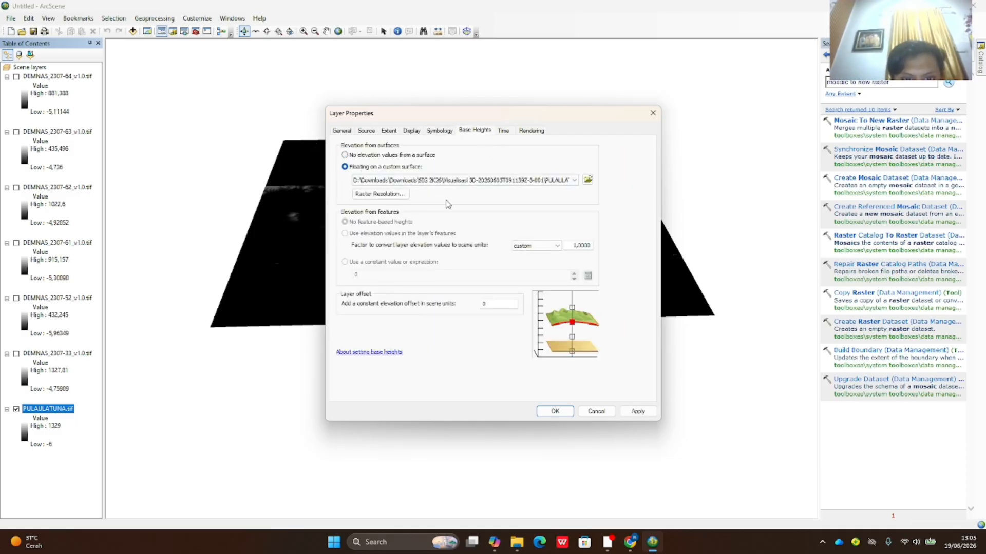
click(559, 249)
click(559, 249)
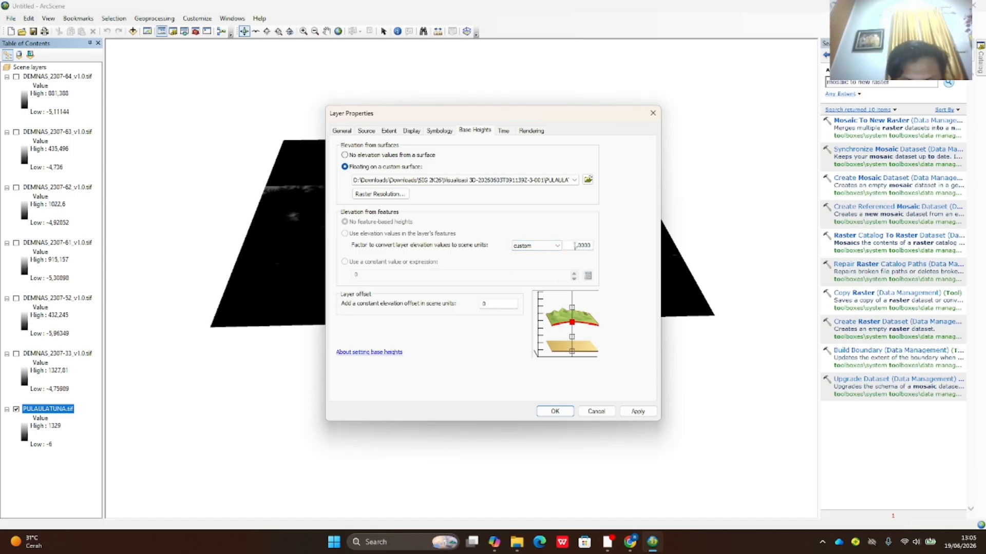
drag(573, 247, 588, 250)
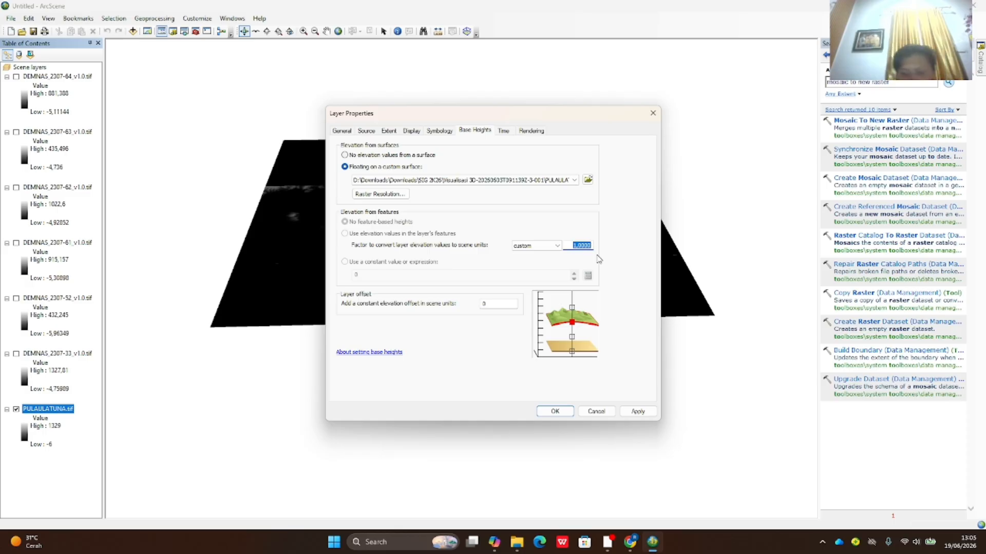
text(0)
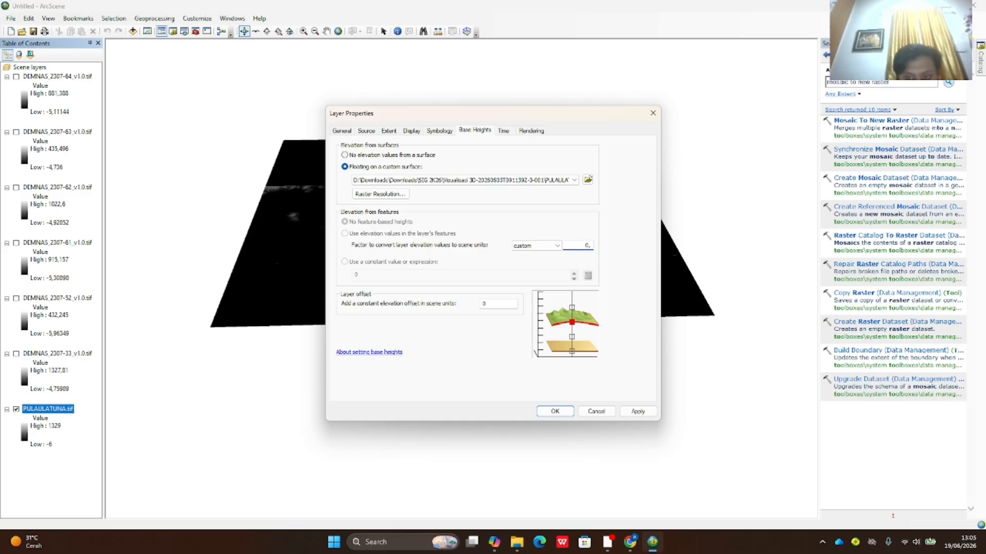
text(,000)
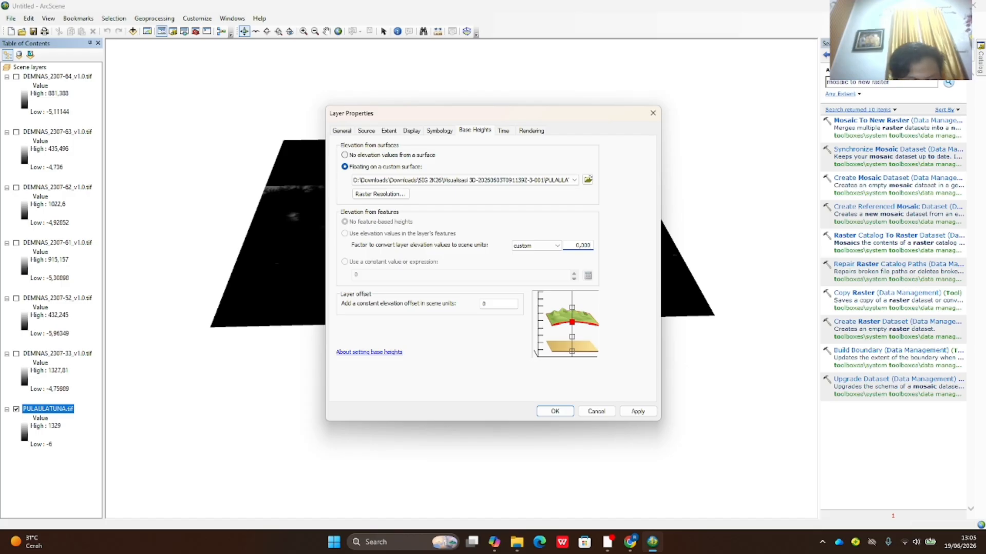
text(10)
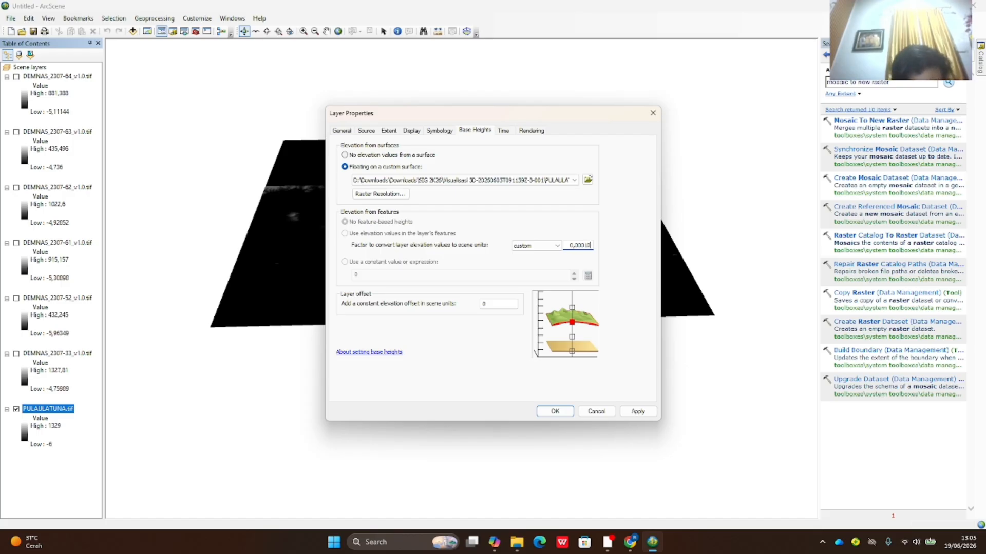
click(634, 413)
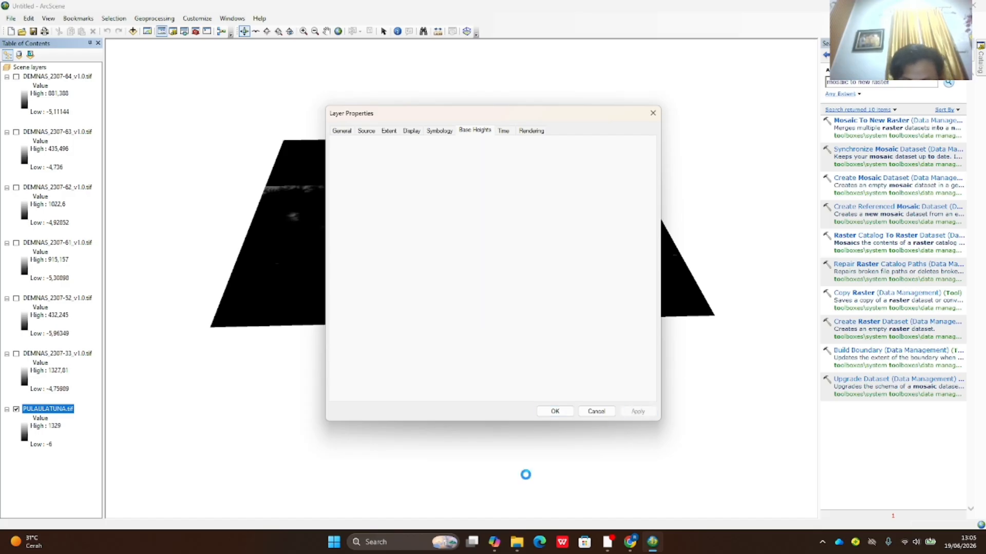
click(563, 412)
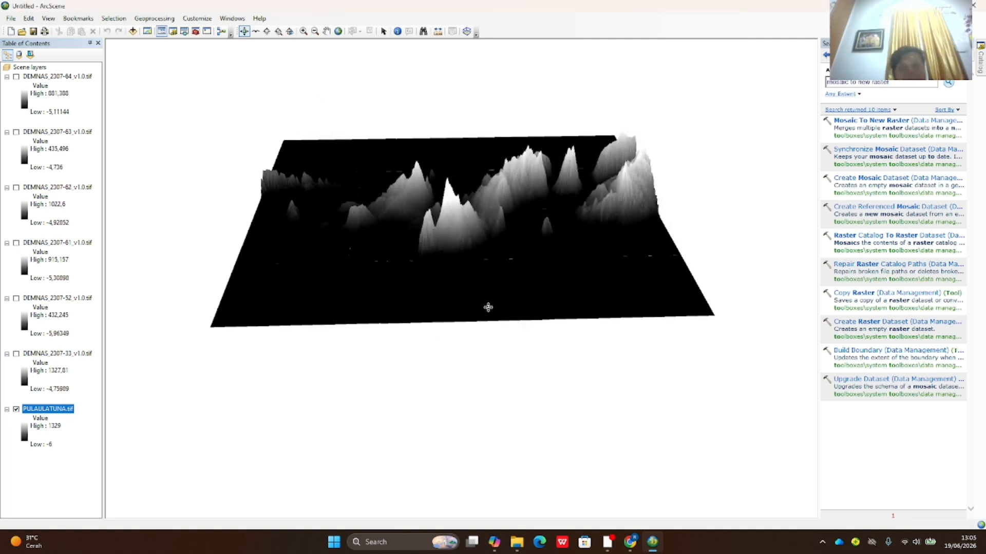
- Orbit the PULAULATUNA relief, then review its Base Heights properties without changing them
drag(468, 286, 565, 261)
drag(627, 227, 497, 269)
right_click(70, 414)
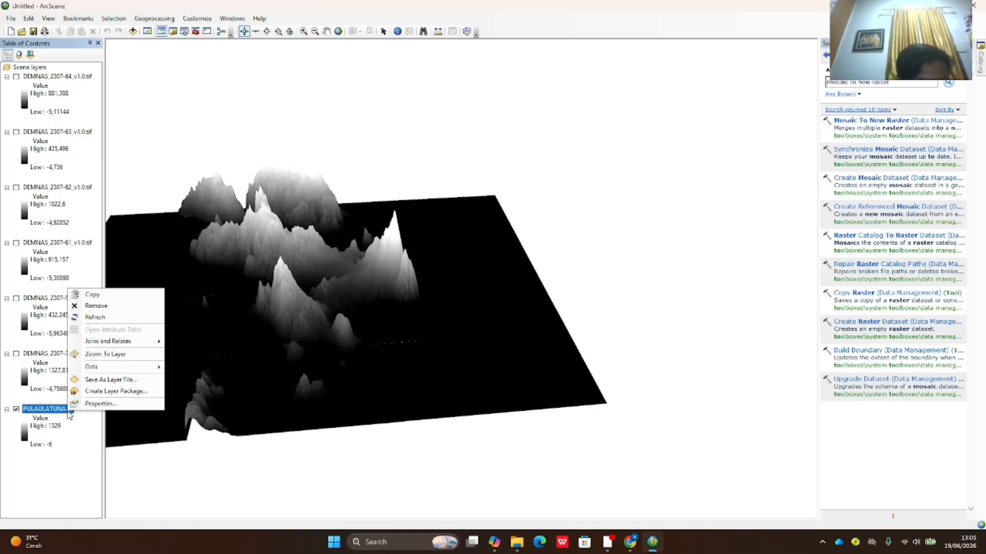
click(86, 405)
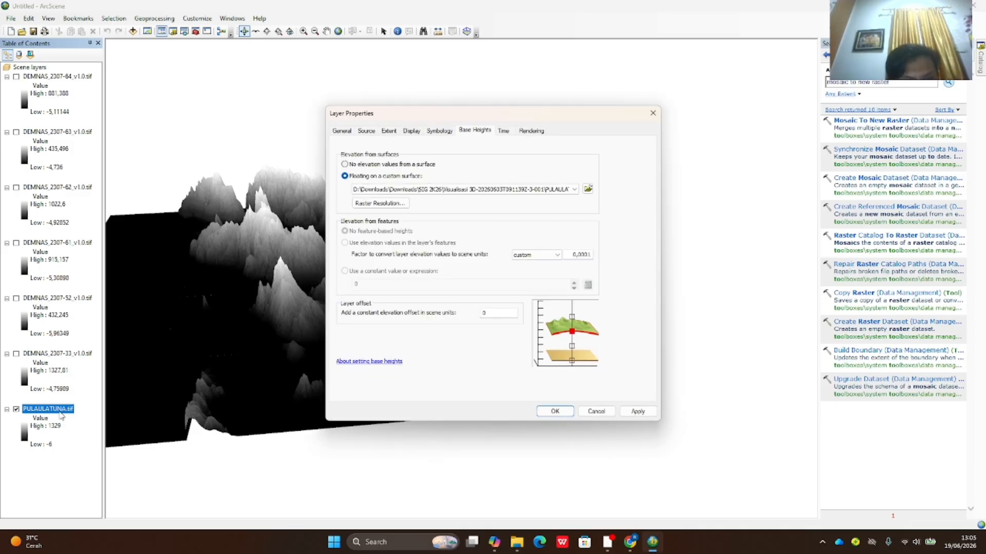
click(591, 413)
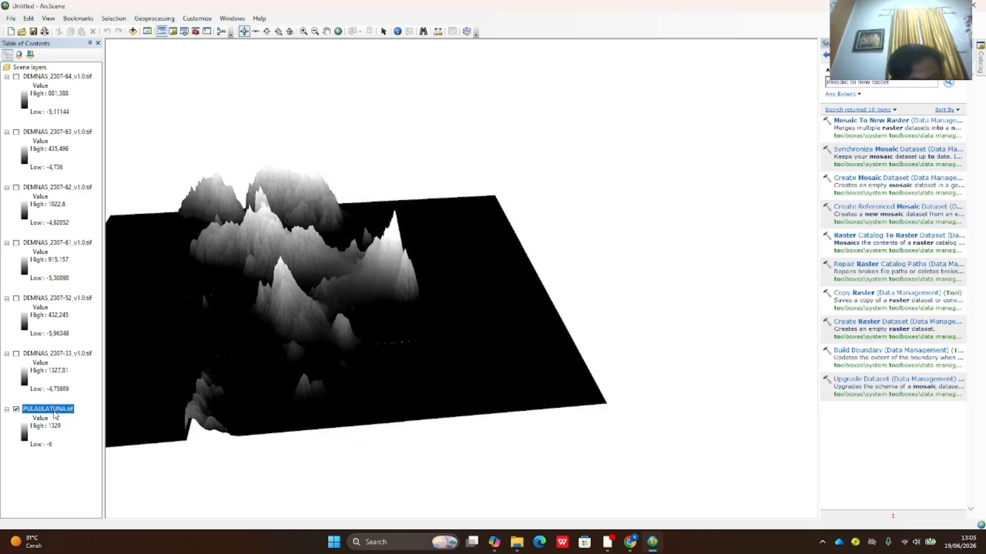
right_click(55, 415)
- Apply the green-yellow-brown elevation colour ramp to PULAULATUNA.tif in its Symbology settings
click(101, 406)
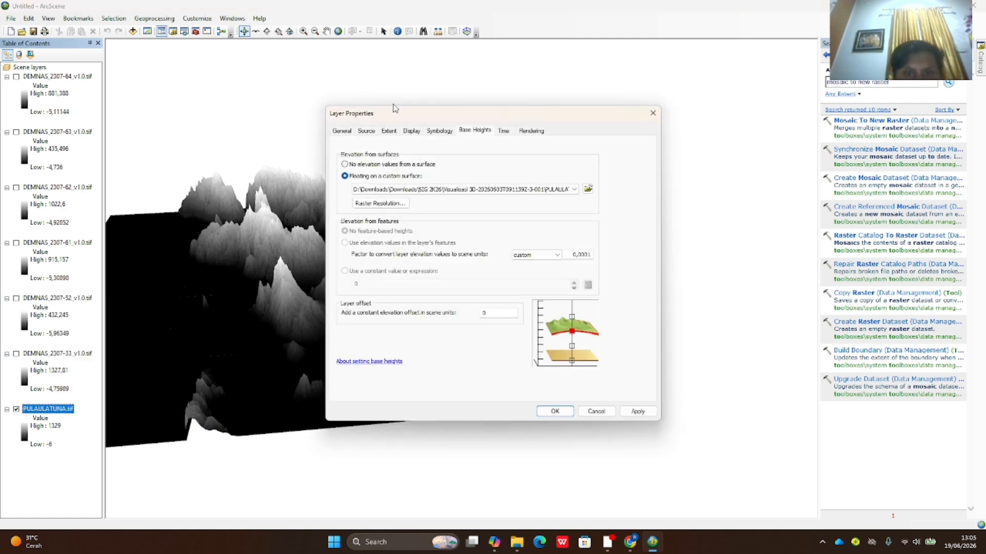
click(434, 133)
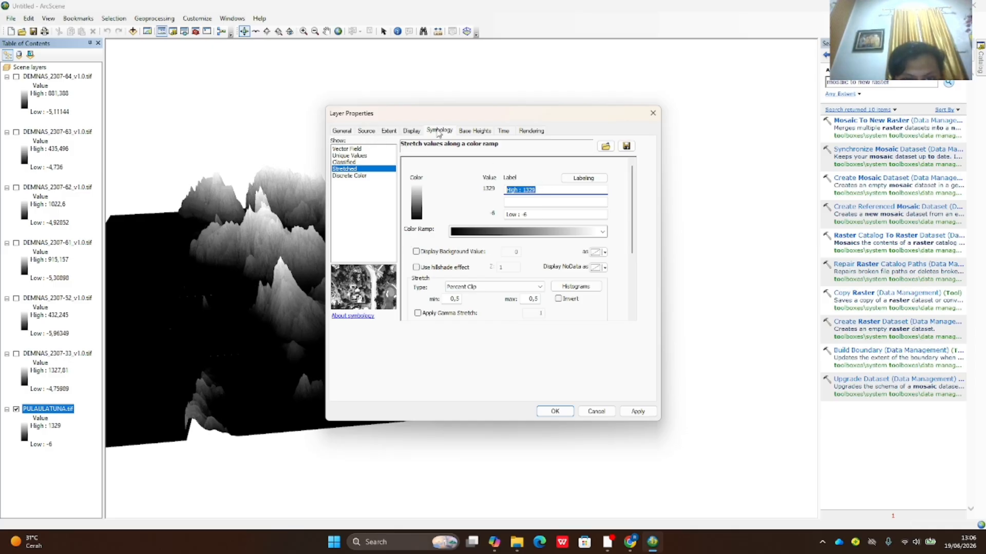
click(479, 231)
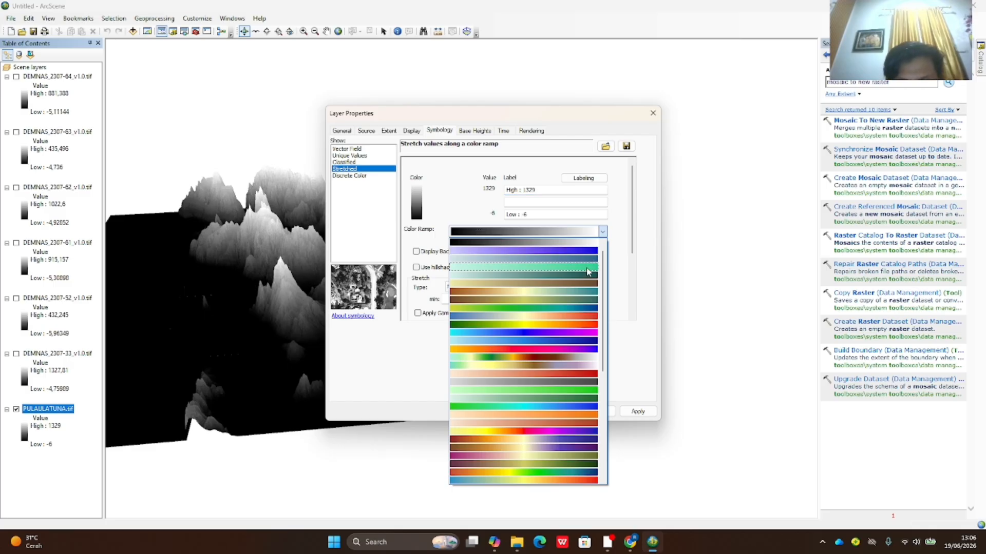
click(587, 362)
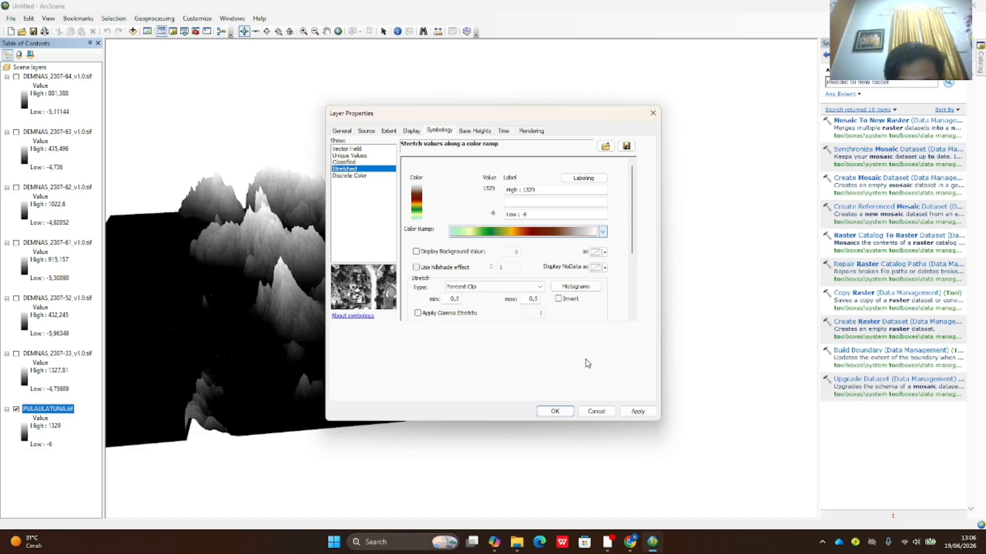
click(637, 411)
click(555, 412)
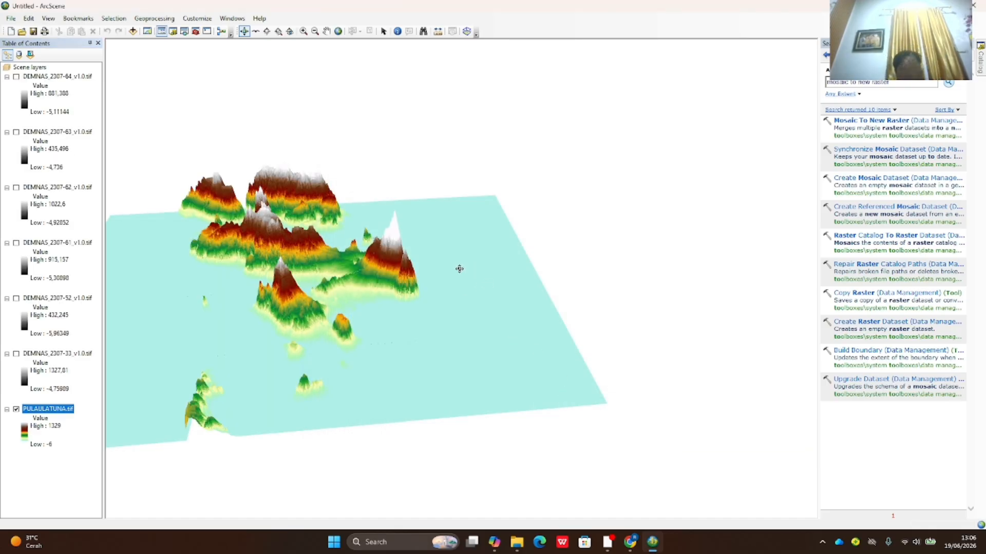
- Tilt the coloured terrain, reapply its symbology settings, and rotate the view
drag(400, 335, 119, 425)
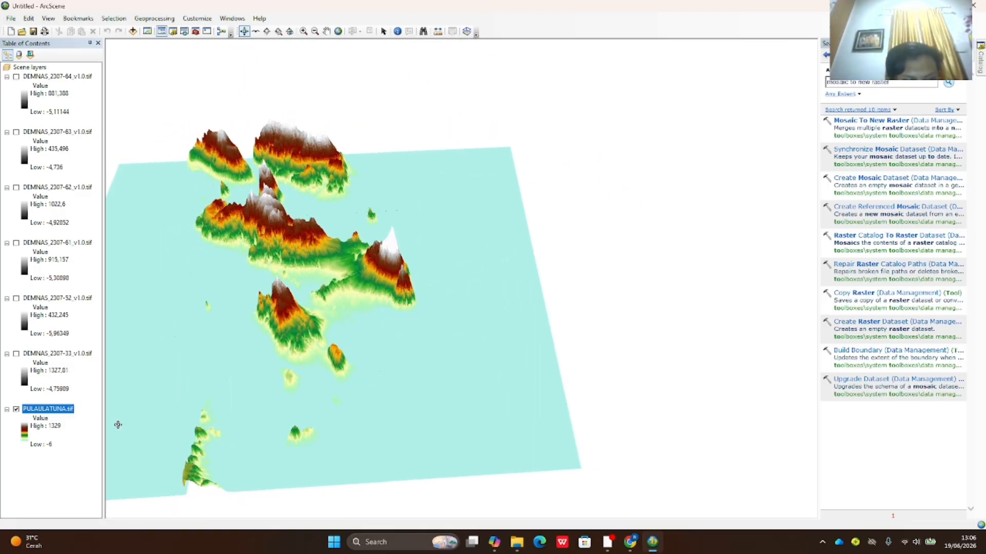
right_click(47, 411)
click(115, 405)
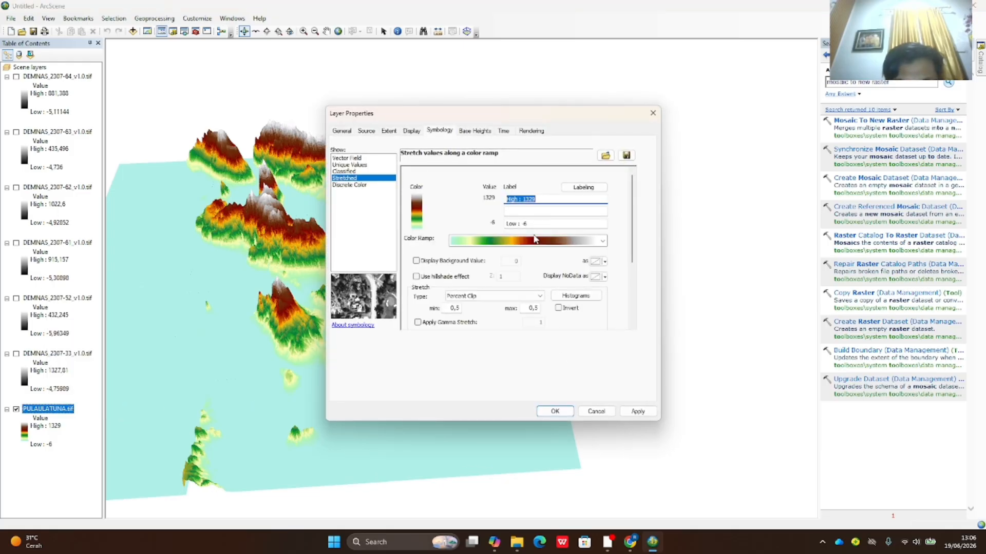
click(637, 411)
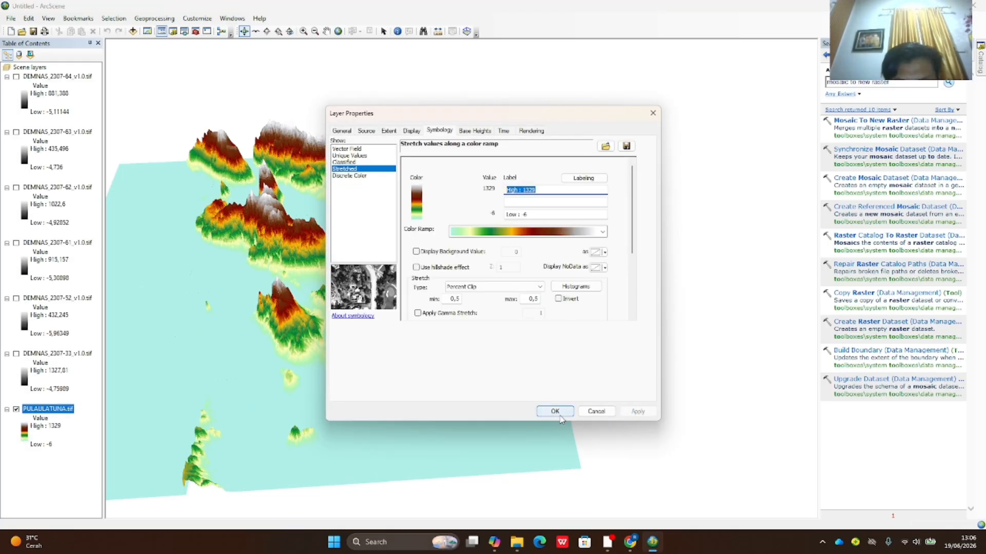
click(547, 411)
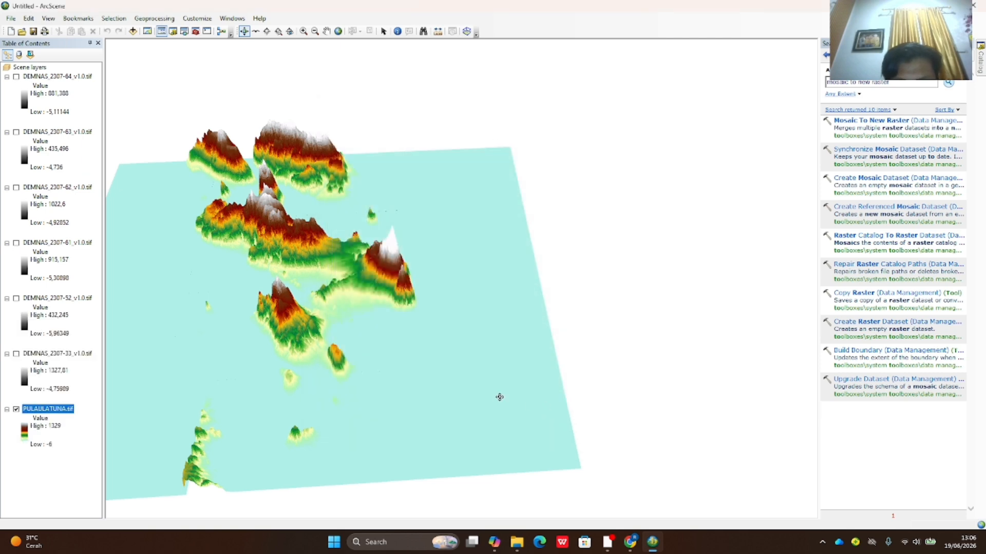
drag(501, 399, 408, 298)
- Pan and orbit the coloured PULAULATUNA terrain into an oblique view showing the island peaks
drag(265, 295, 292, 234)
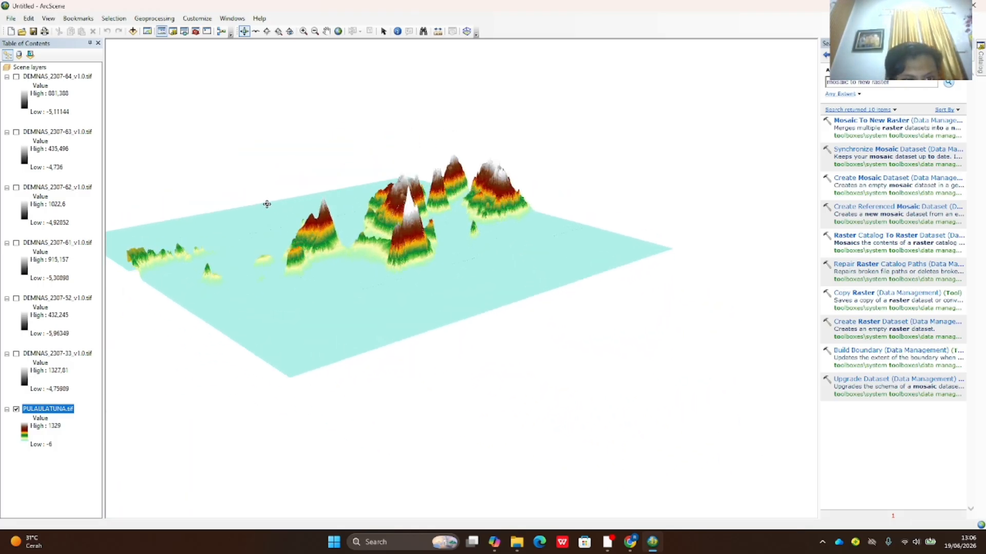
drag(376, 186, 376, 237)
drag(316, 256, 517, 454)
scroll(343, 304, down, 3)
scroll(449, 443, up, 5)
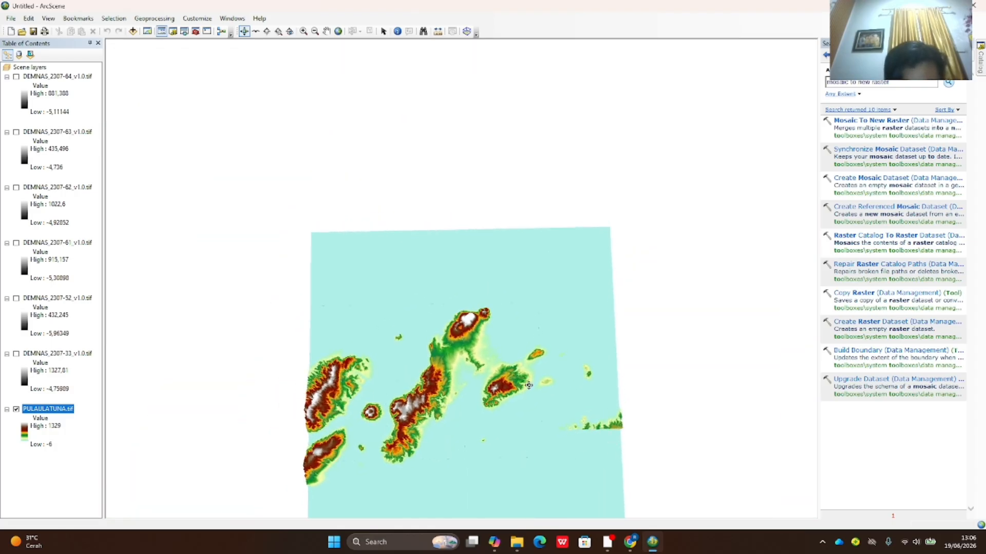
click(327, 32)
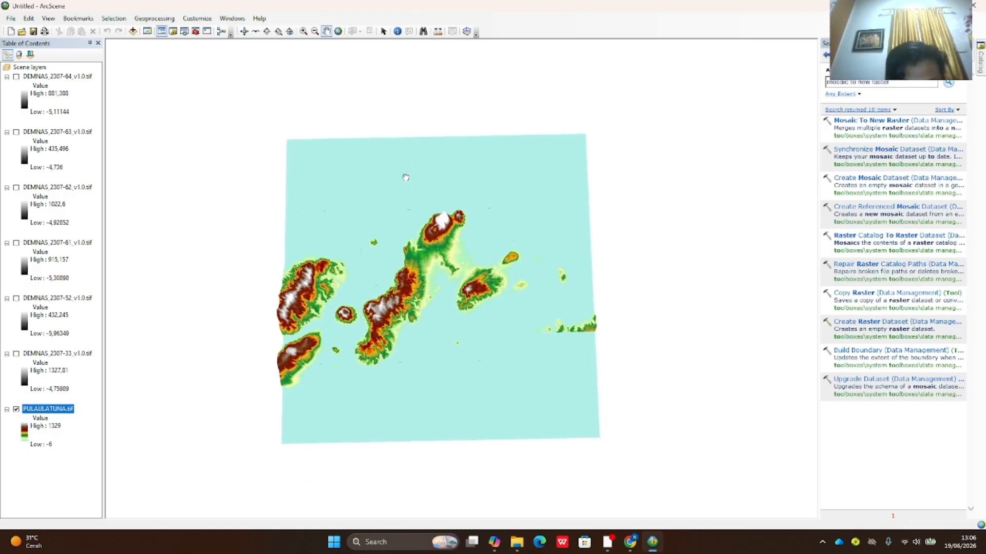
drag(417, 169, 411, 173)
click(246, 33)
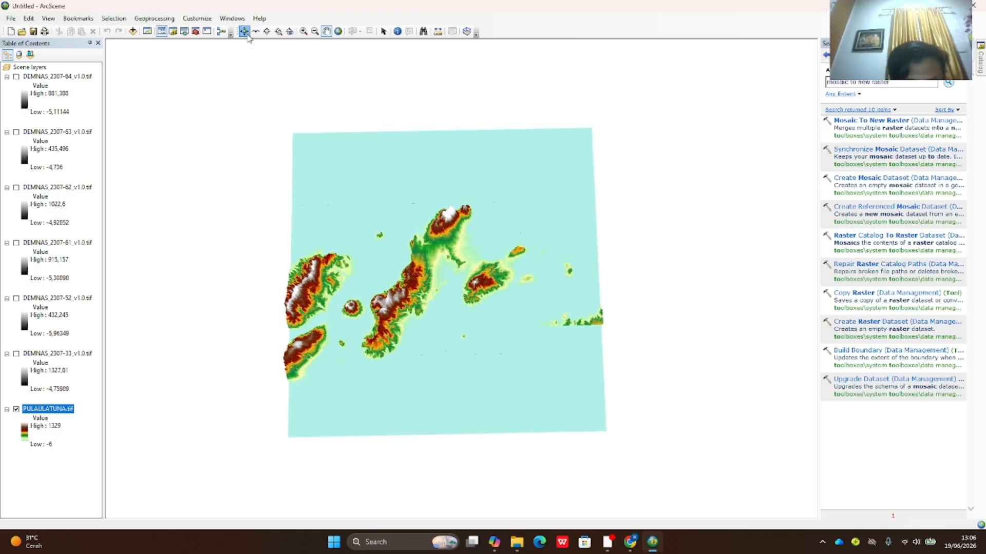
drag(431, 216, 517, 278)
scroll(501, 275, up, 3)
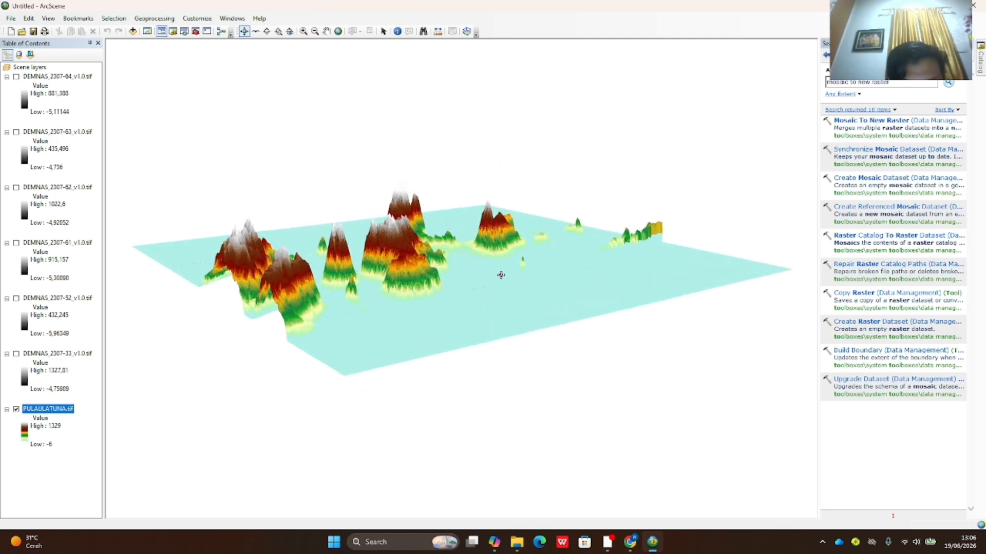
drag(427, 262, 578, 227)
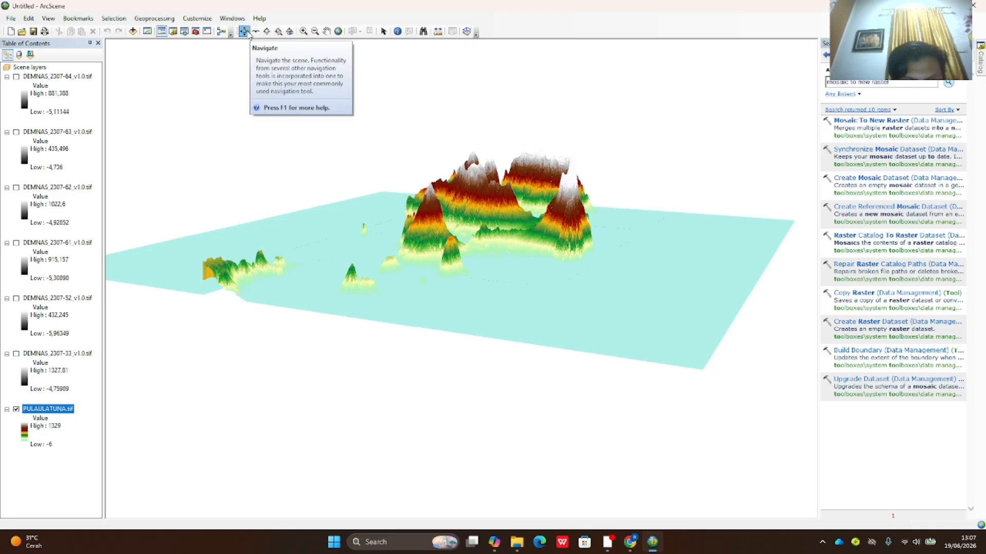
- Fly low over the PULAULATUNA terrain with the Fly tool to see the peaks up close
click(255, 32)
click(541, 195)
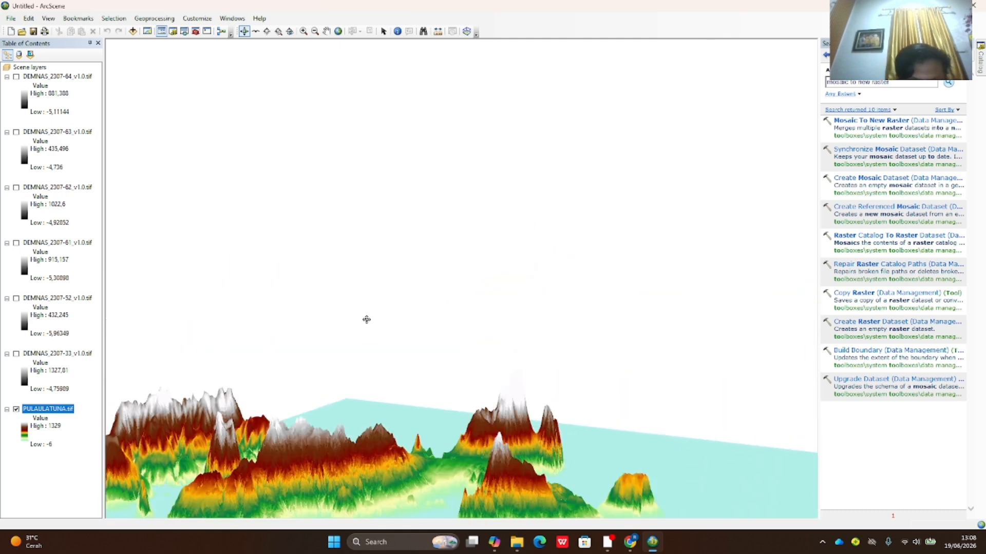
drag(367, 320, 357, 347)
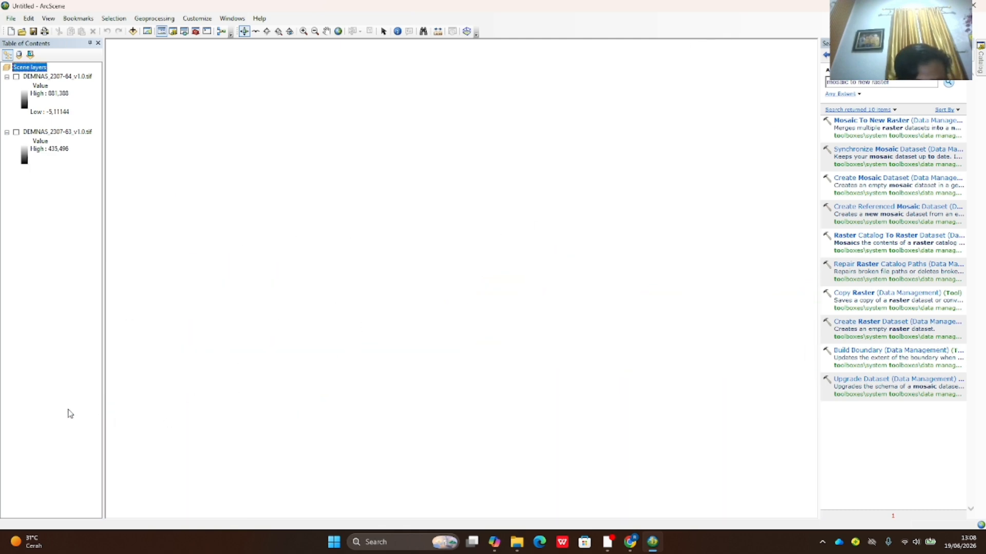
- Zoom the scene to the full PULAULATUNA.tif layer and close in on the island peaks
right_click(68, 410)
click(106, 353)
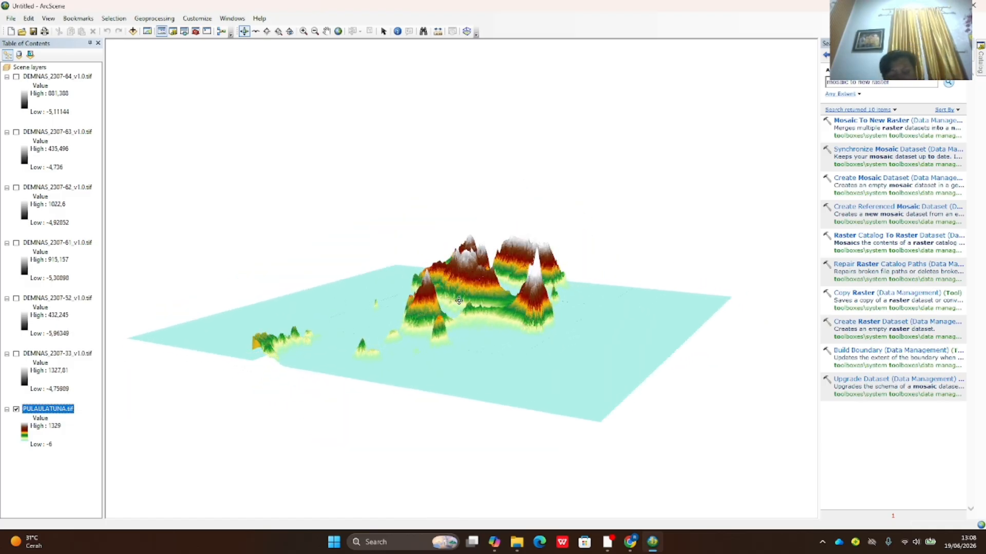
drag(459, 301, 459, 308)
scroll(424, 314, up, 3)
scroll(462, 311, down, 8)
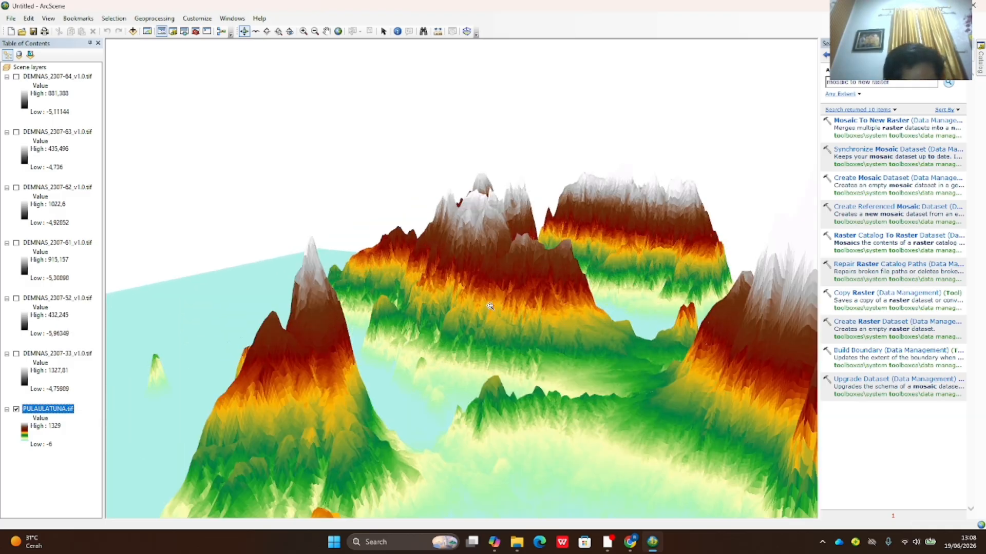
scroll(488, 308, up, 4)
scroll(501, 306, down, 3)
- Orbit around the islands to inspect the peaks from opposite sides and steeper angles
drag(503, 308, 638, 335)
scroll(638, 334, down, 1)
scroll(465, 306, down, 5)
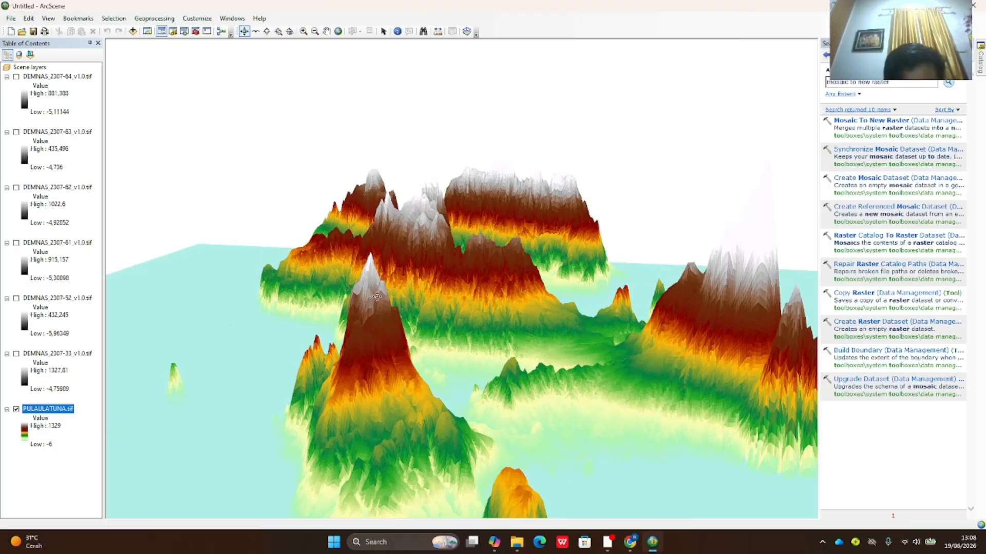
drag(377, 297, 126, 336)
drag(503, 300, 228, 304)
drag(496, 257, 294, 294)
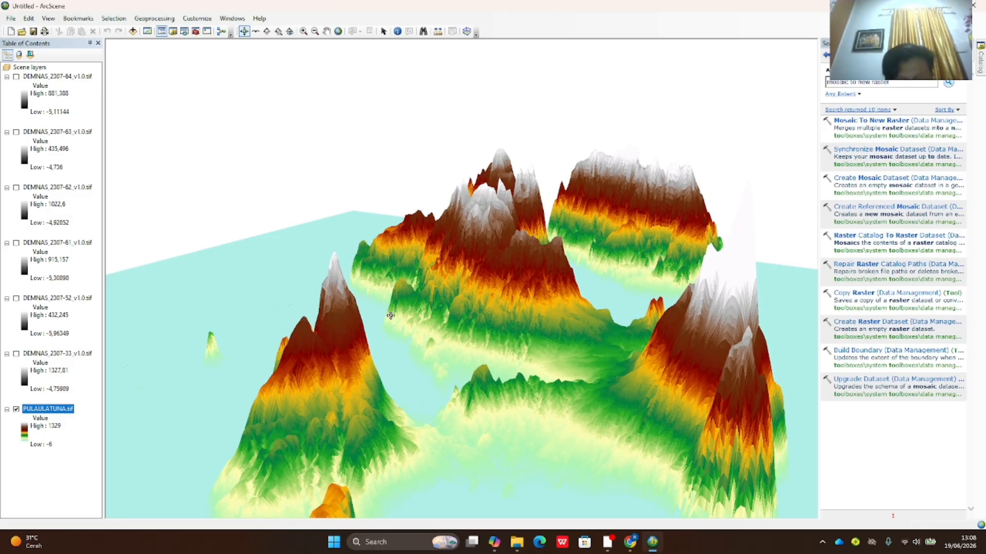
scroll(502, 358, down, 3)
drag(479, 344, 382, 425)
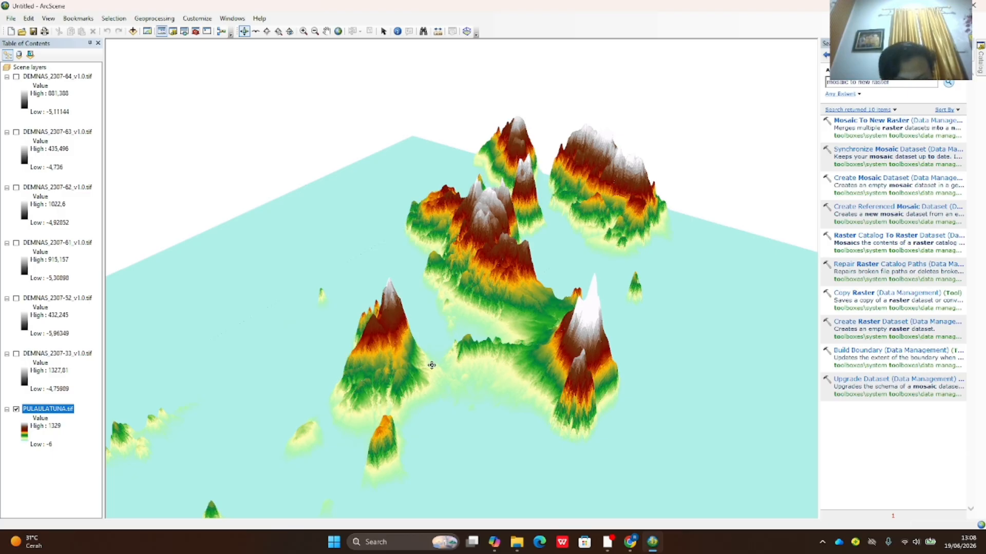
drag(431, 366, 632, 334)
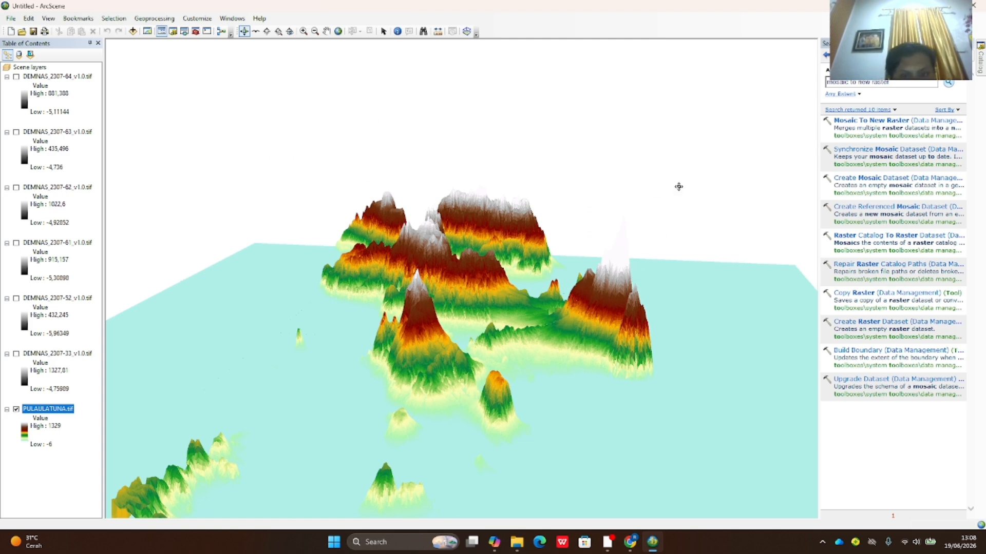
drag(649, 309, 543, 297)
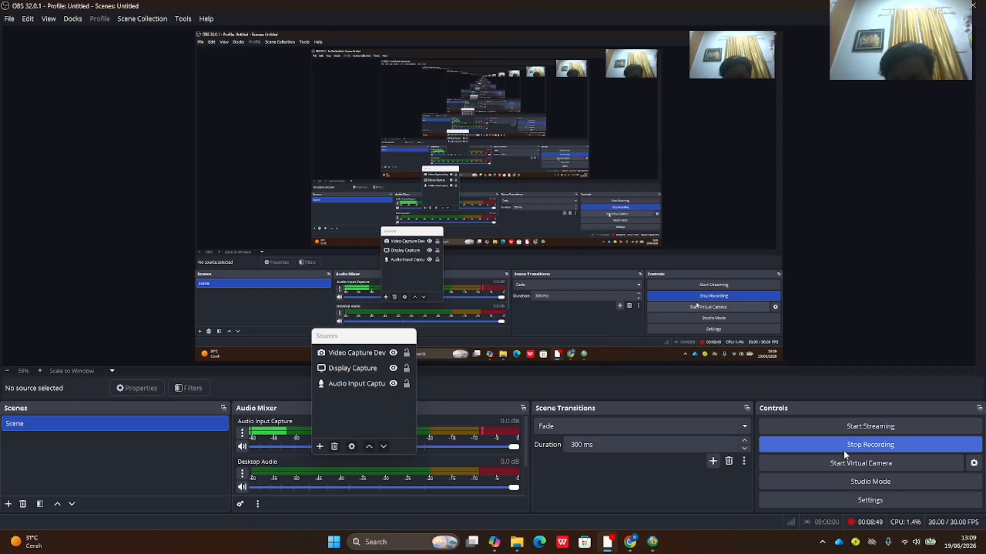
- Switch from OBS Studio back to the ArcMap land-use map document
click(641, 542)
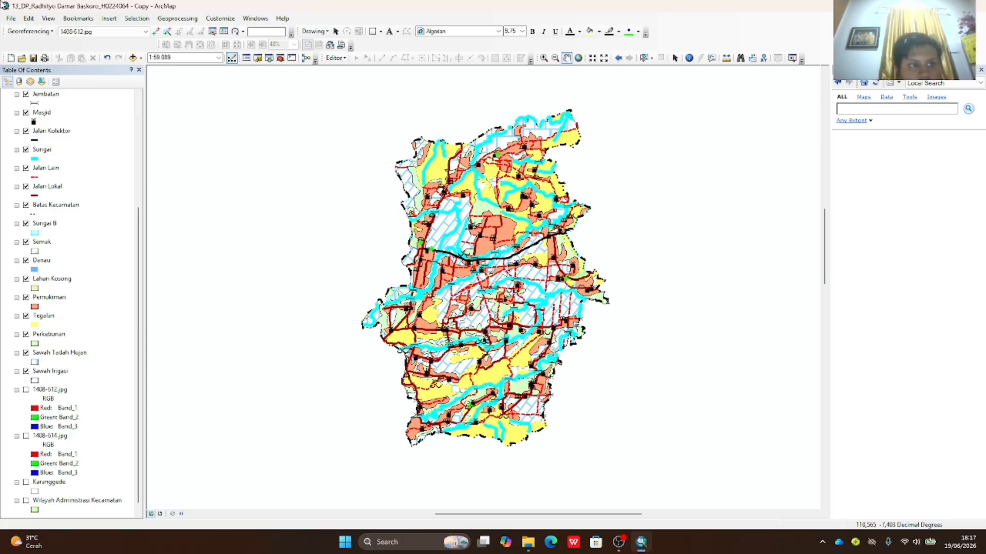
click(14, 20)
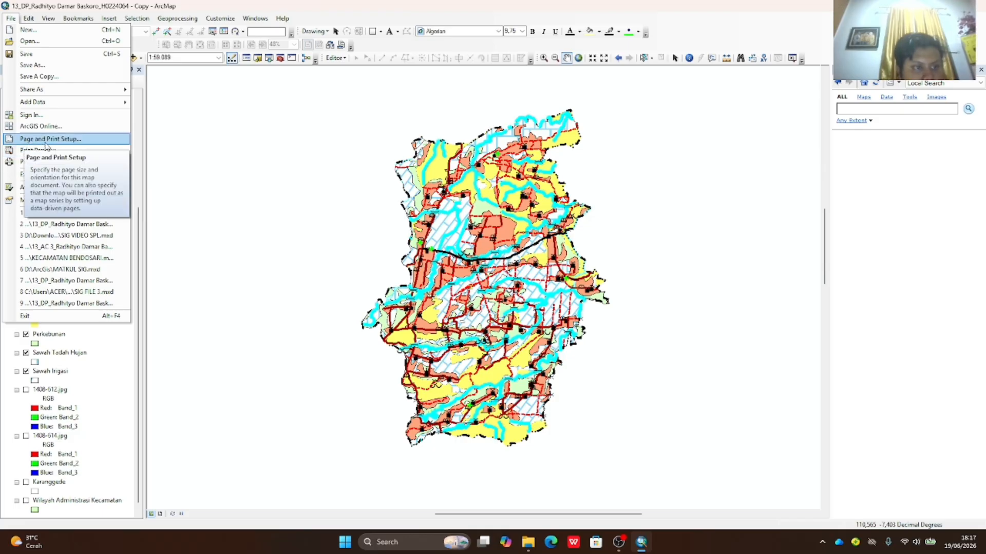
- Set the page to A3 landscape paper in Page and Print Setup
click(49, 139)
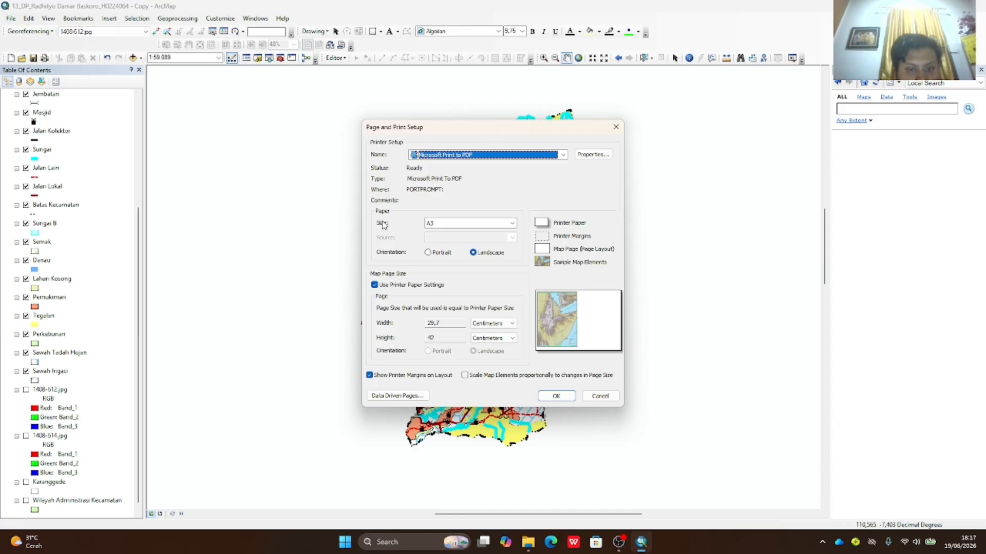
click(511, 224)
click(439, 237)
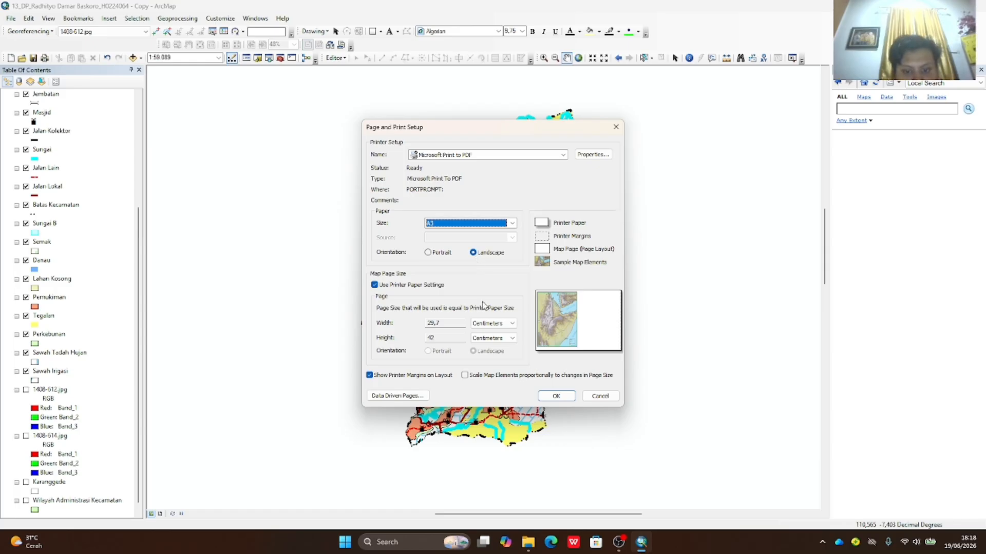
click(556, 396)
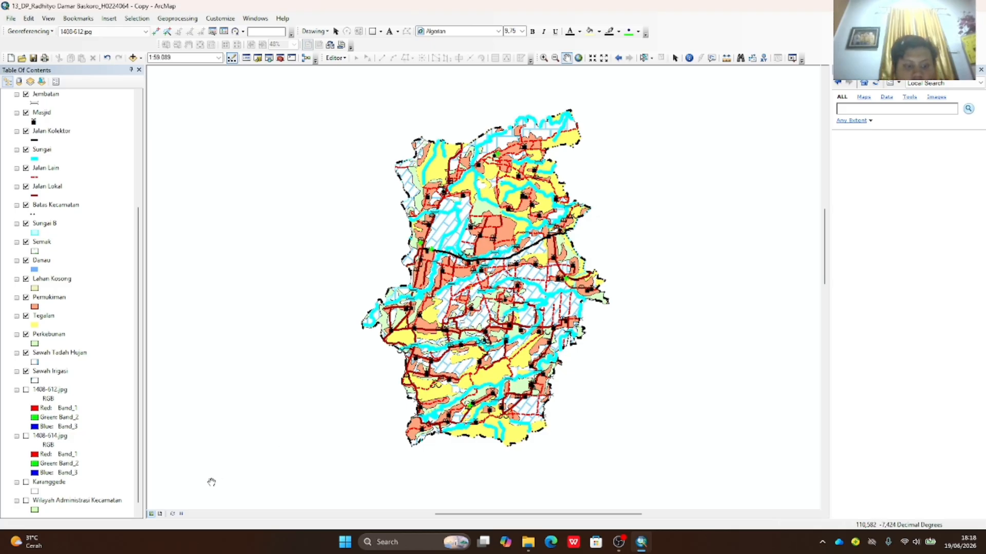
- Switch to Layout View and open the map frame's Properties
click(160, 514)
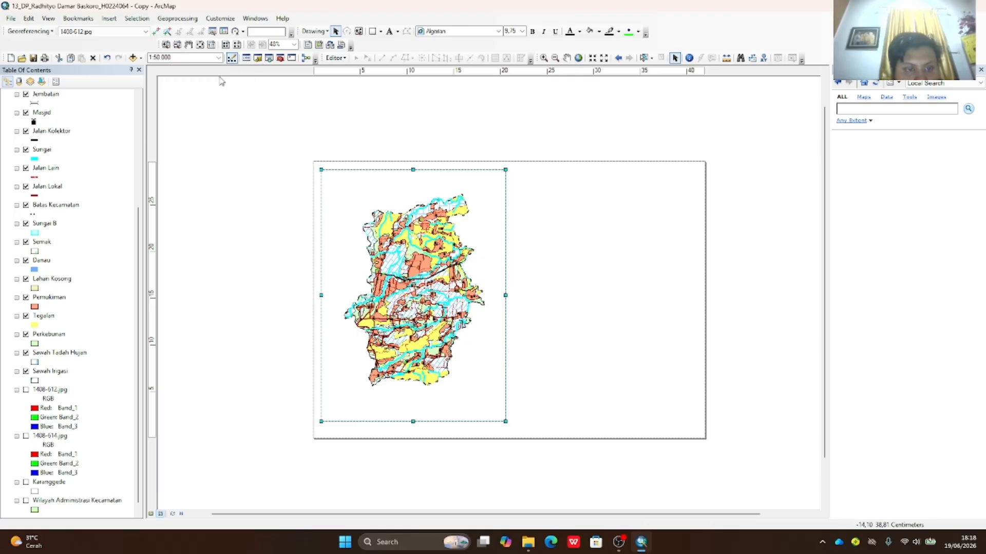
right_click(477, 273)
key(Escape)
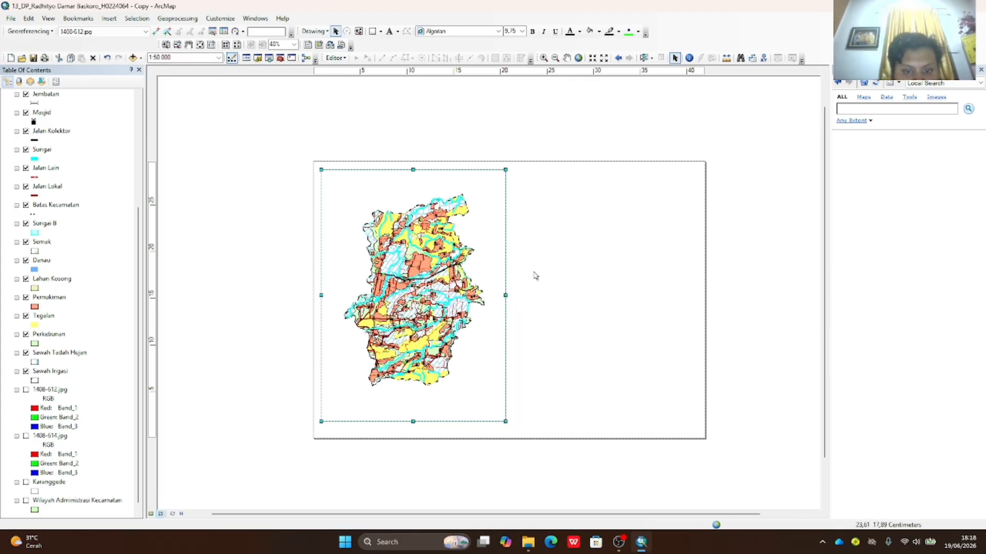
right_click(485, 269)
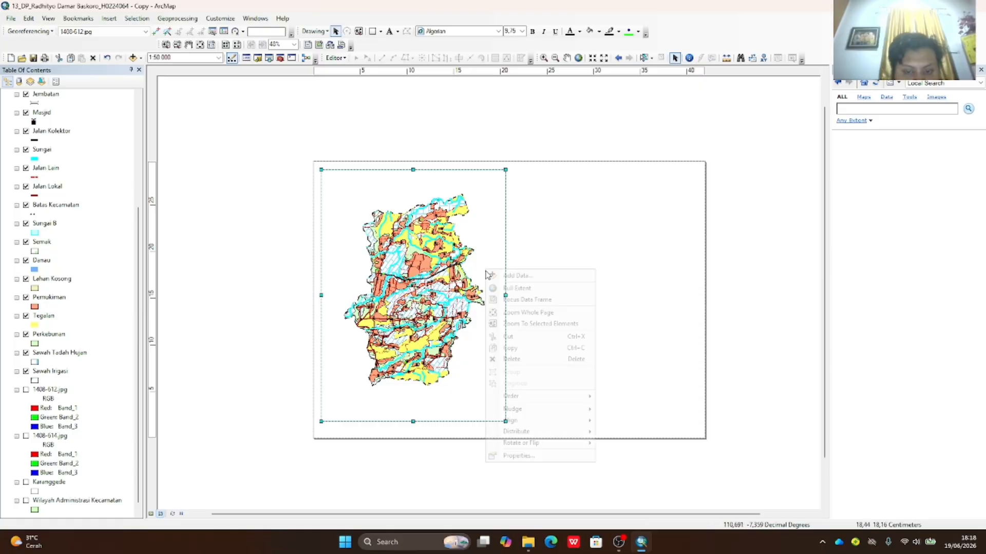
click(516, 456)
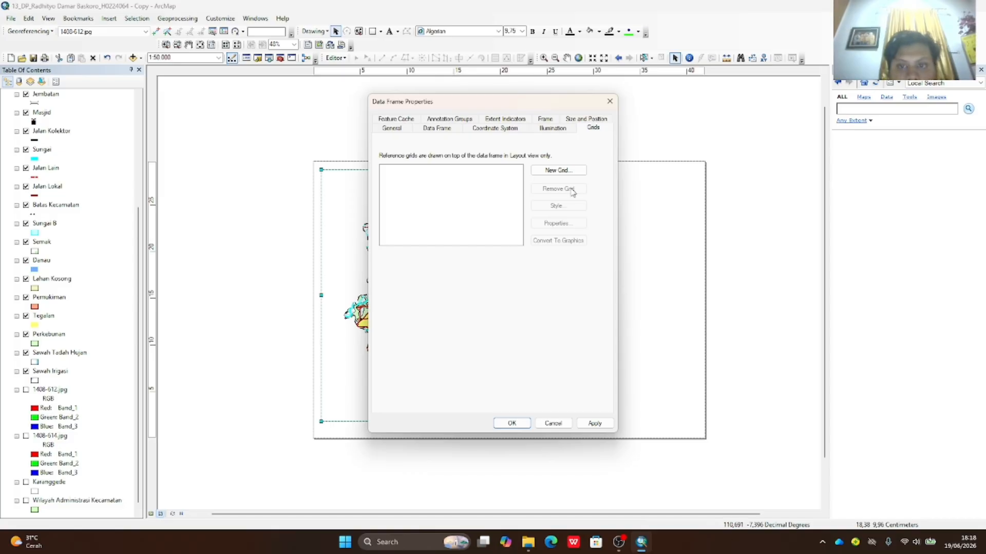
- Create a graticule grid with 0°2'30" intervals and apply it to the map frame
click(559, 171)
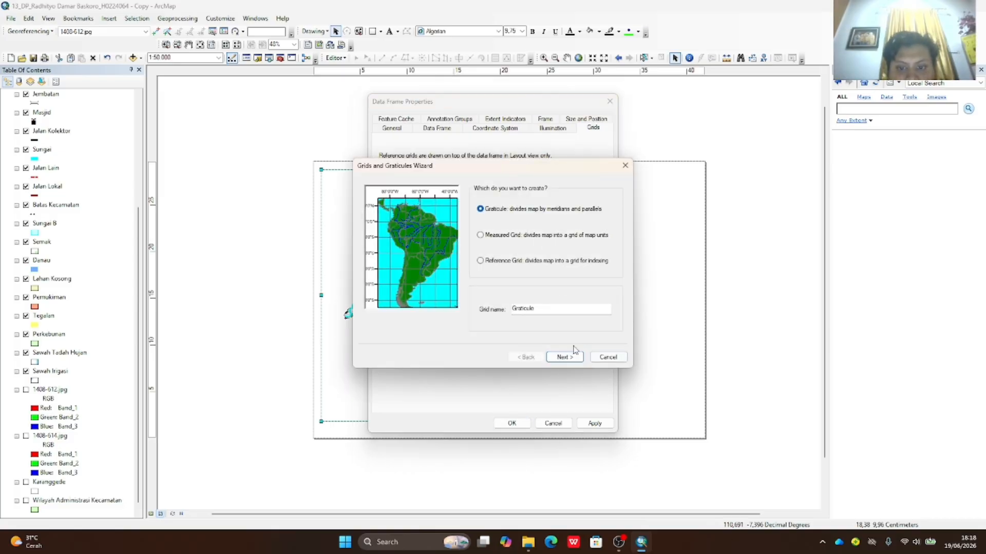
click(558, 359)
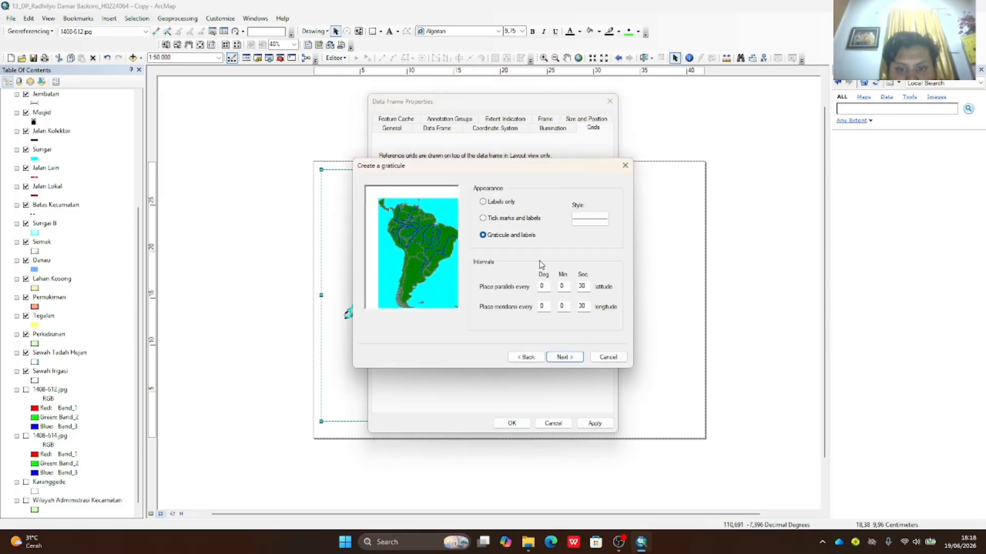
text(2)
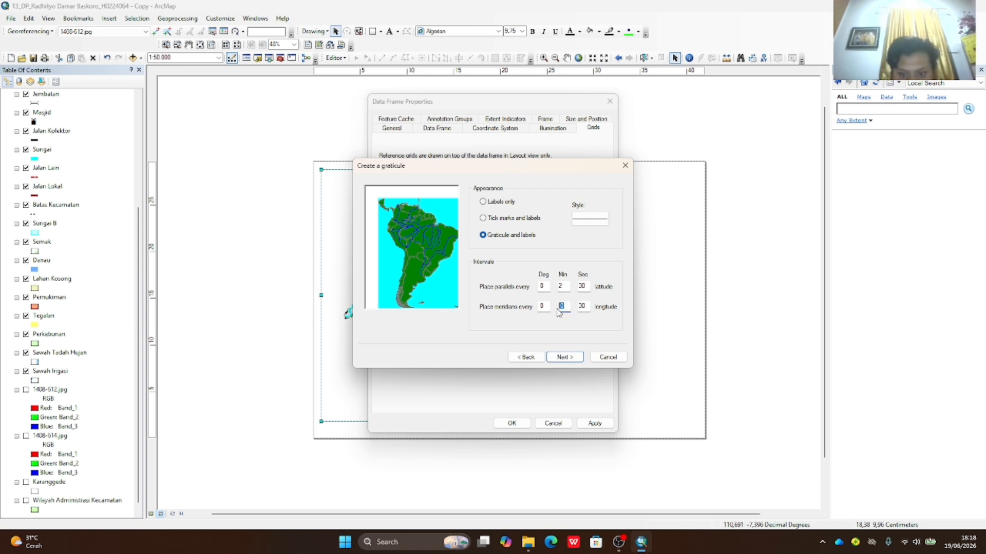
text(2)
click(579, 359)
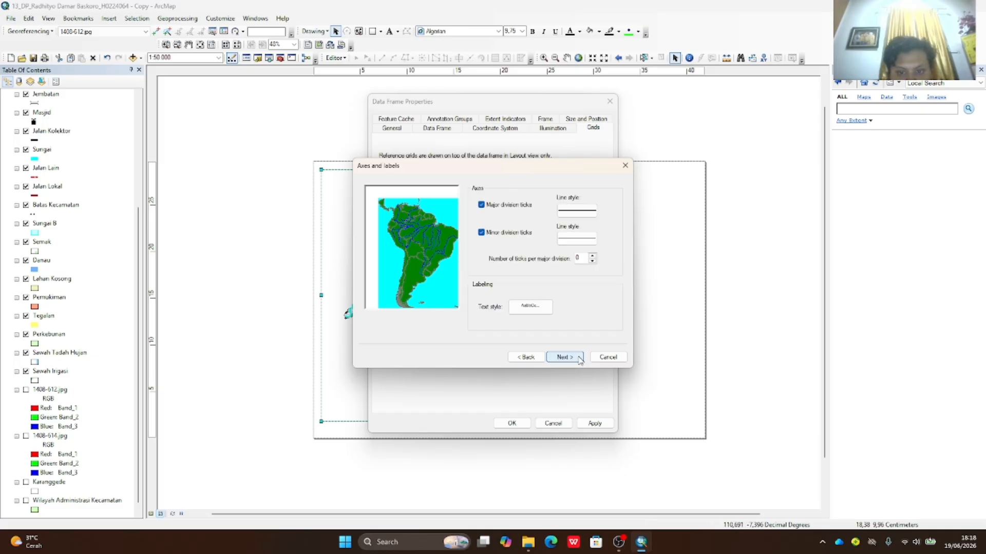
click(579, 359)
click(565, 358)
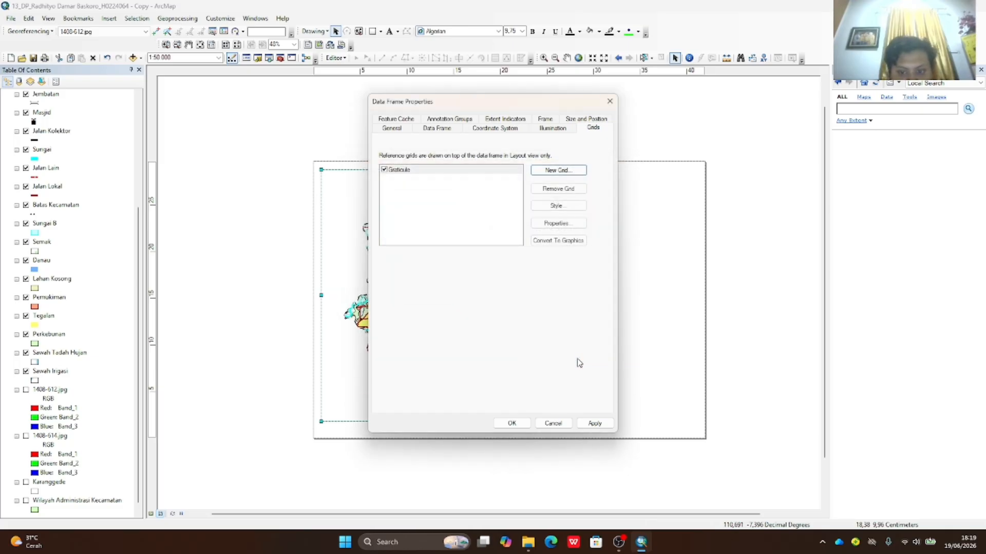
click(595, 423)
click(512, 423)
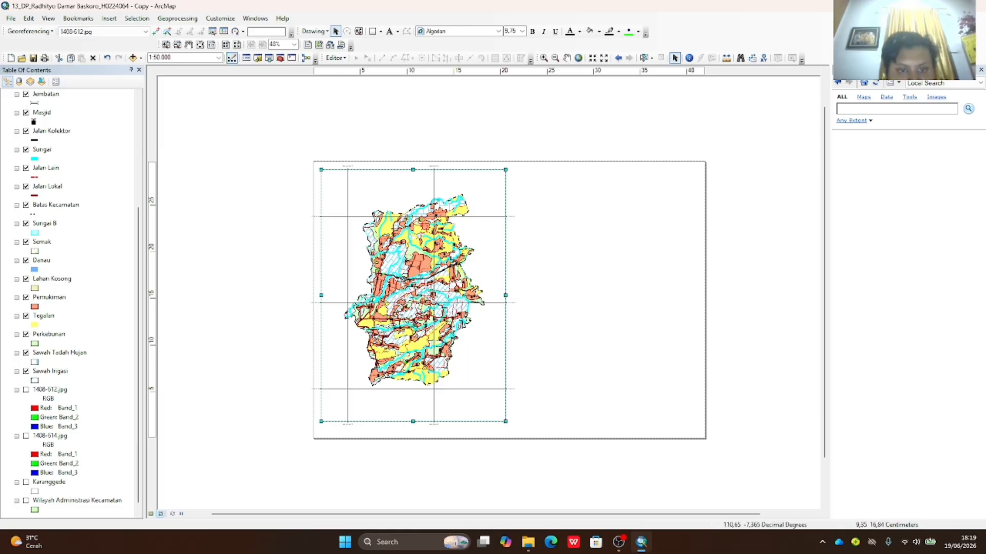
- Revise the graticule labels to degrees-minutes-seconds on all four sides and apply them
right_click(444, 272)
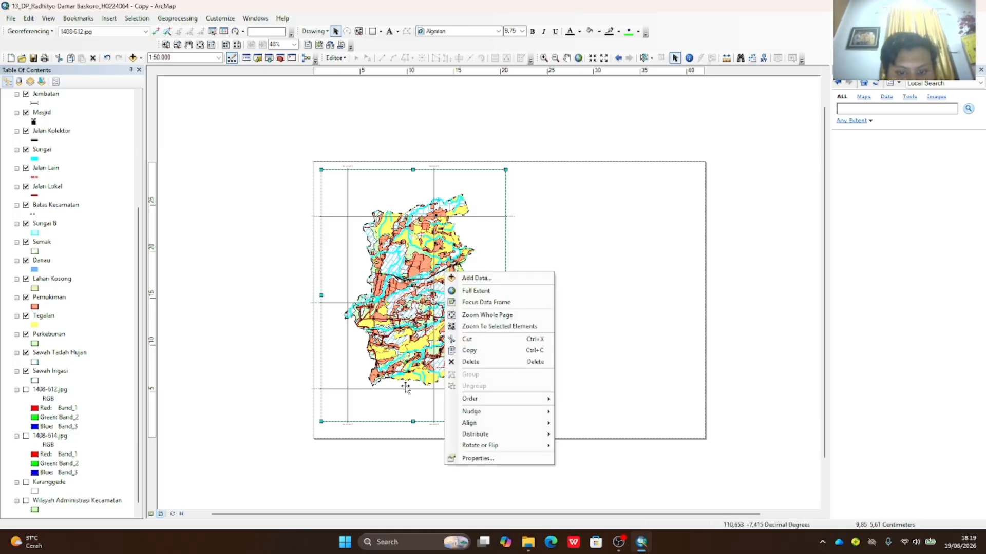
click(477, 459)
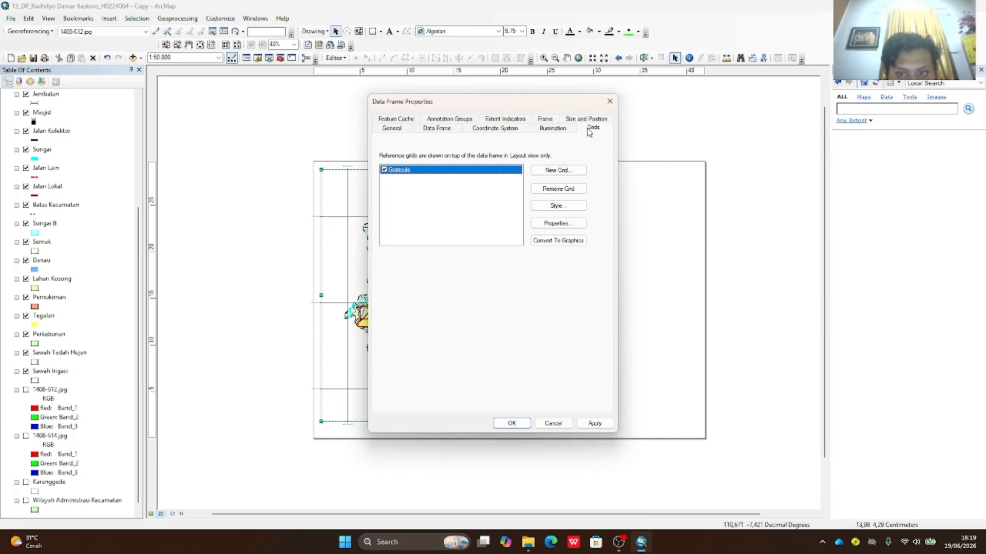
click(558, 223)
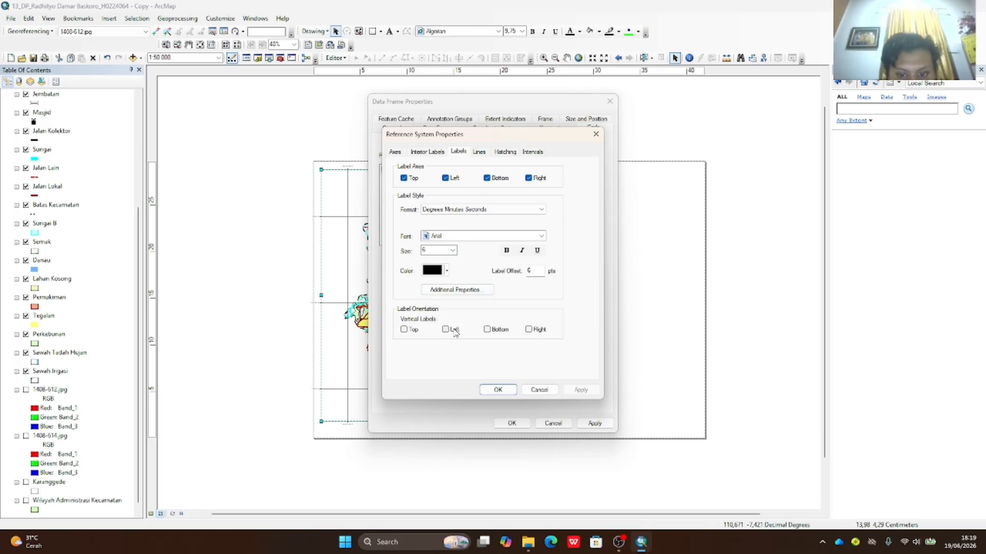
click(498, 390)
click(596, 424)
click(511, 424)
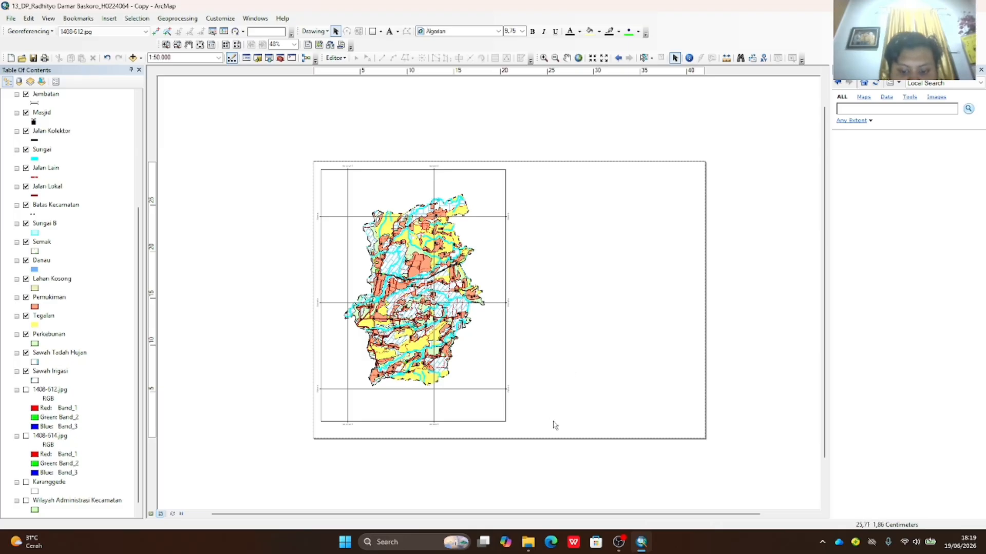
- Draw a wide rectangle at the page's top right and give it No Color fill
click(374, 32)
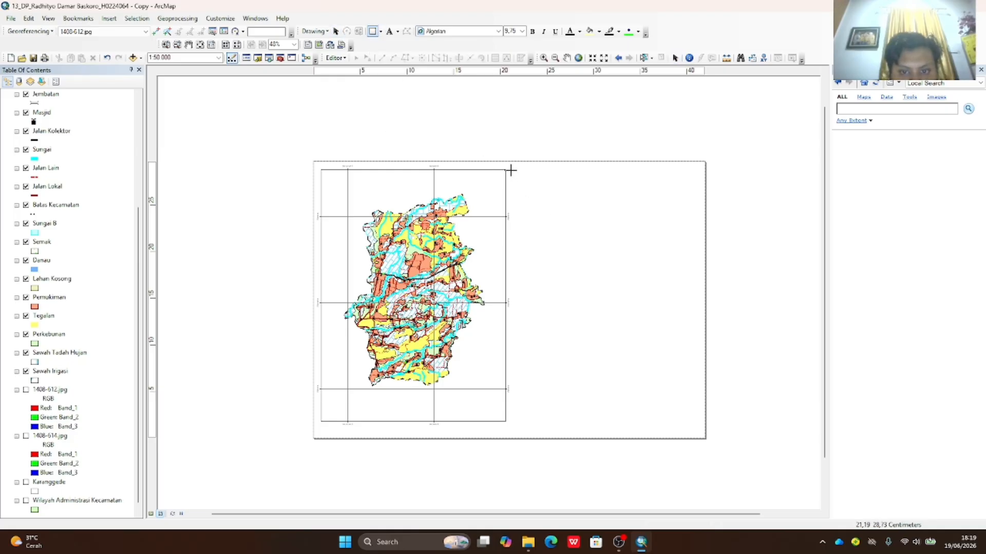
drag(510, 169, 700, 214)
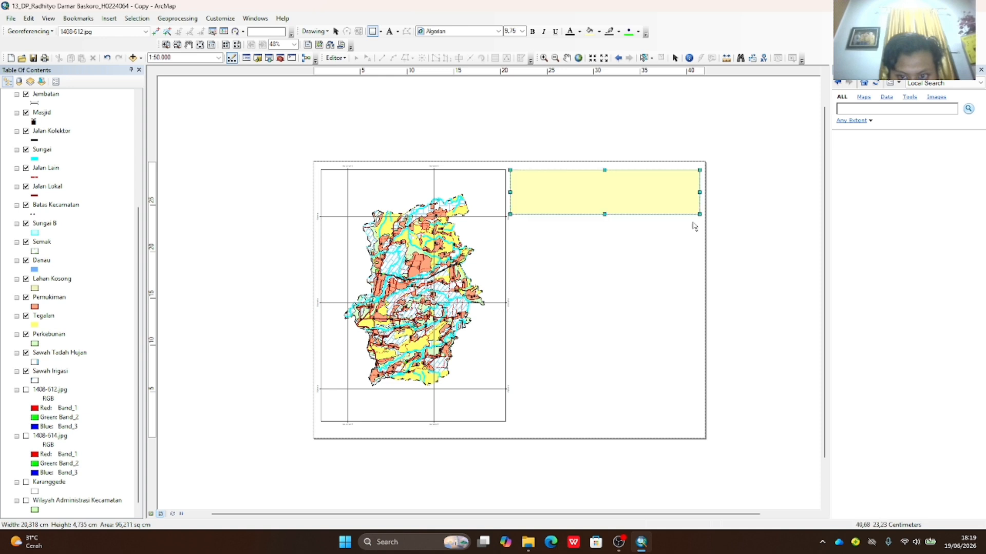
double_click(596, 200)
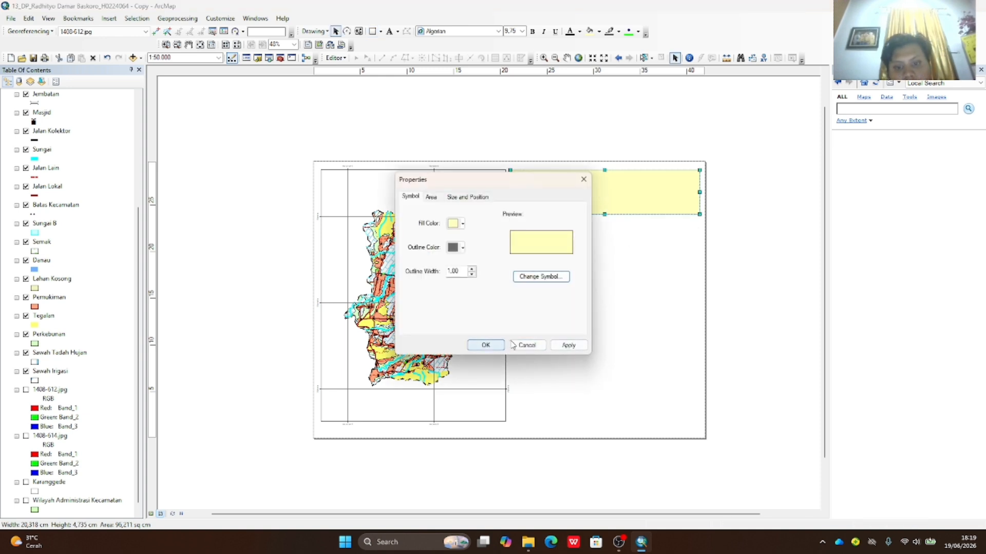
click(583, 179)
double_click(625, 193)
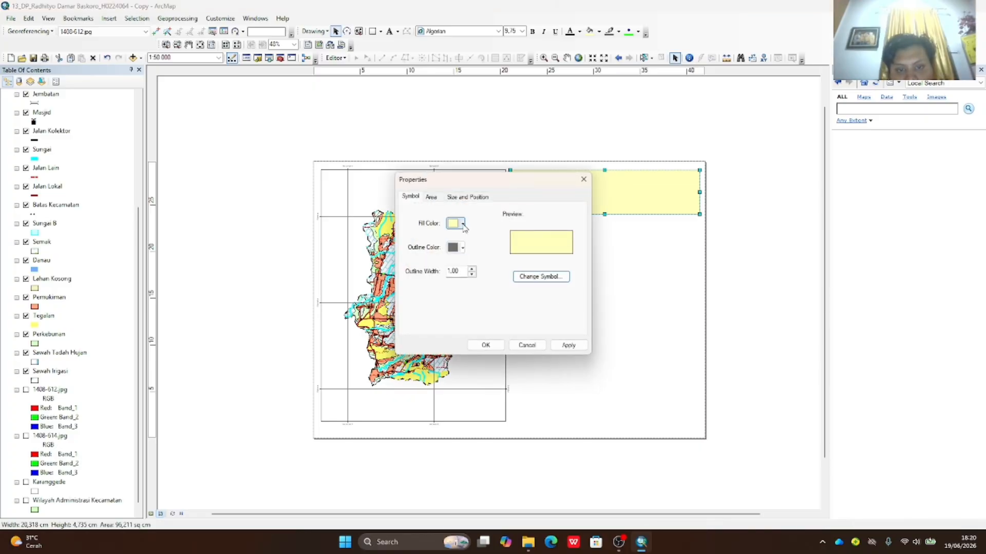
click(462, 225)
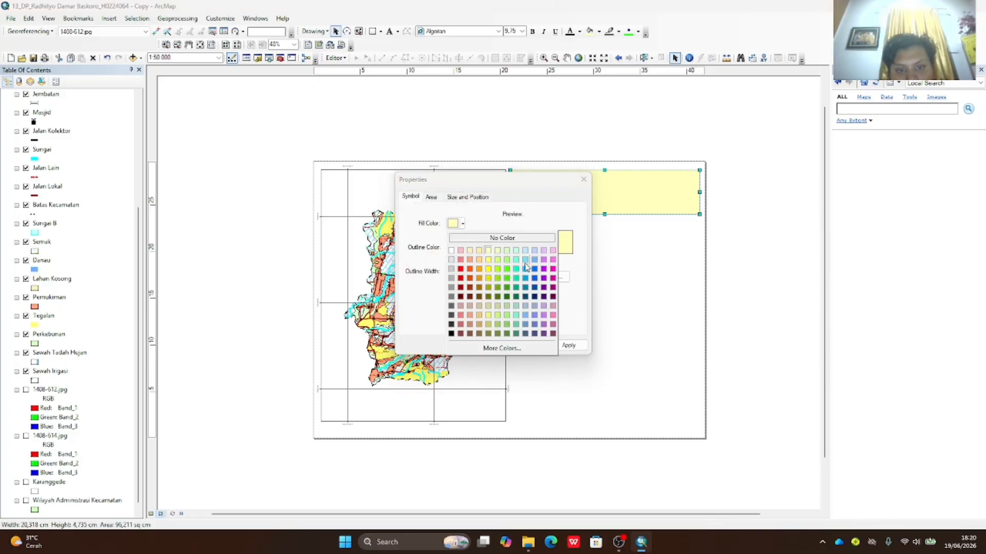
click(511, 239)
click(567, 347)
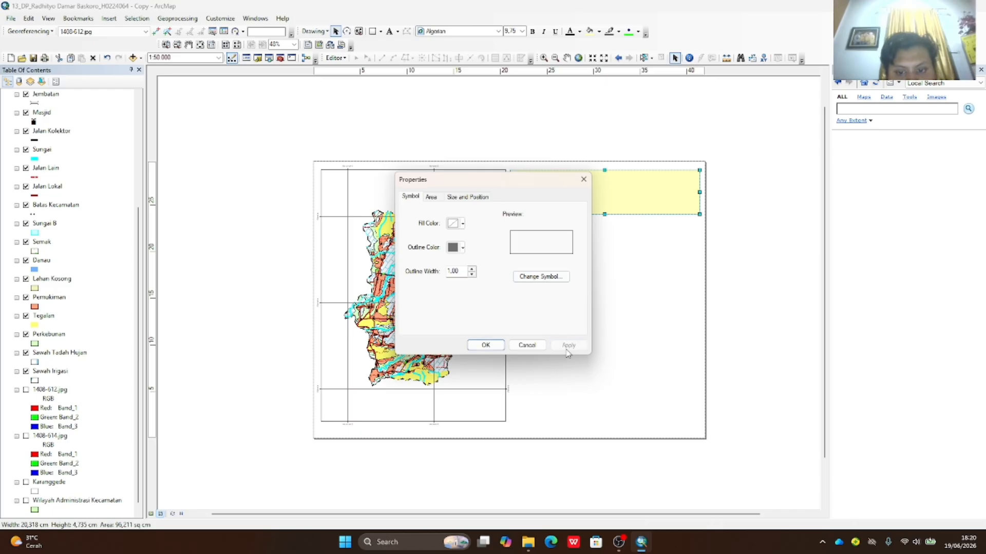
click(496, 349)
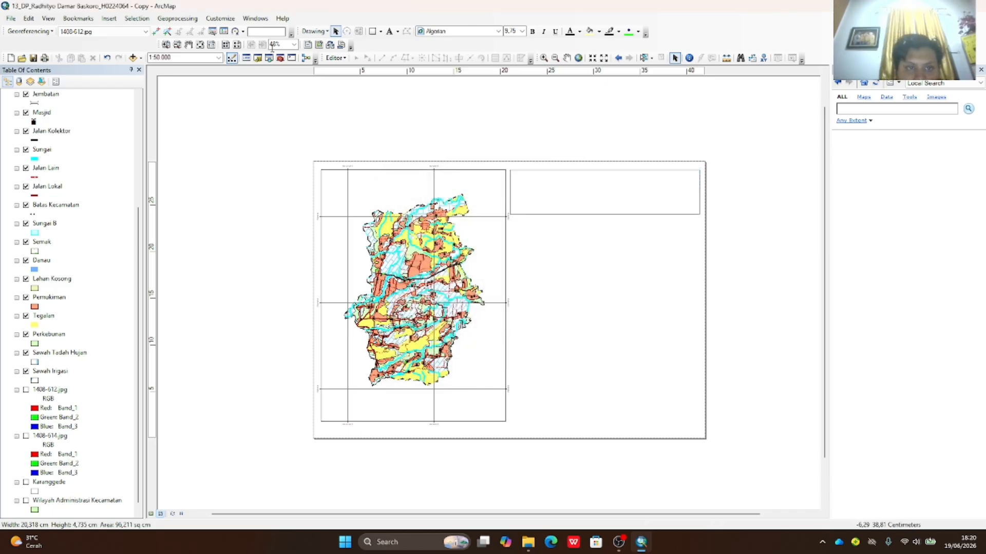
- Draw a second rectangle below the first and remove its fill
click(373, 31)
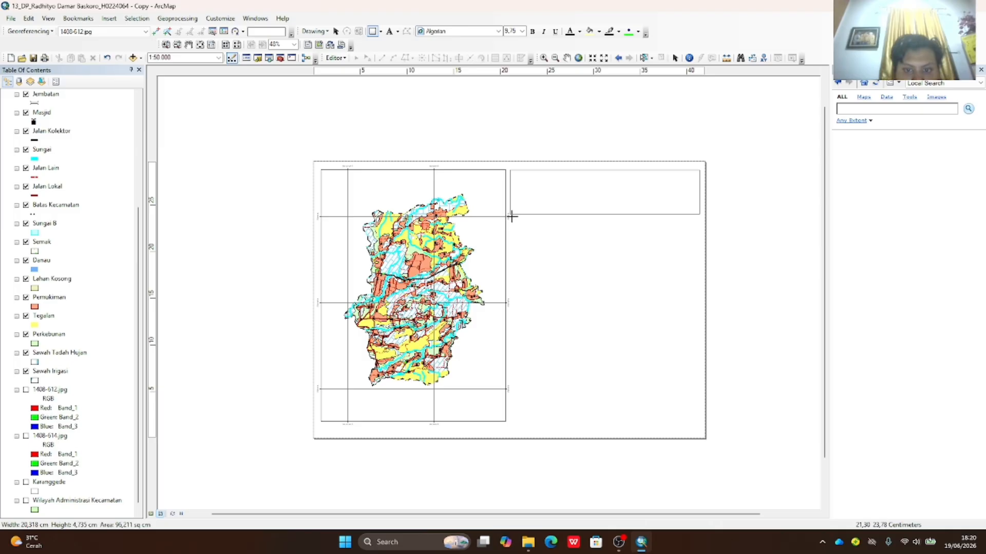
drag(510, 218, 699, 277)
double_click(603, 251)
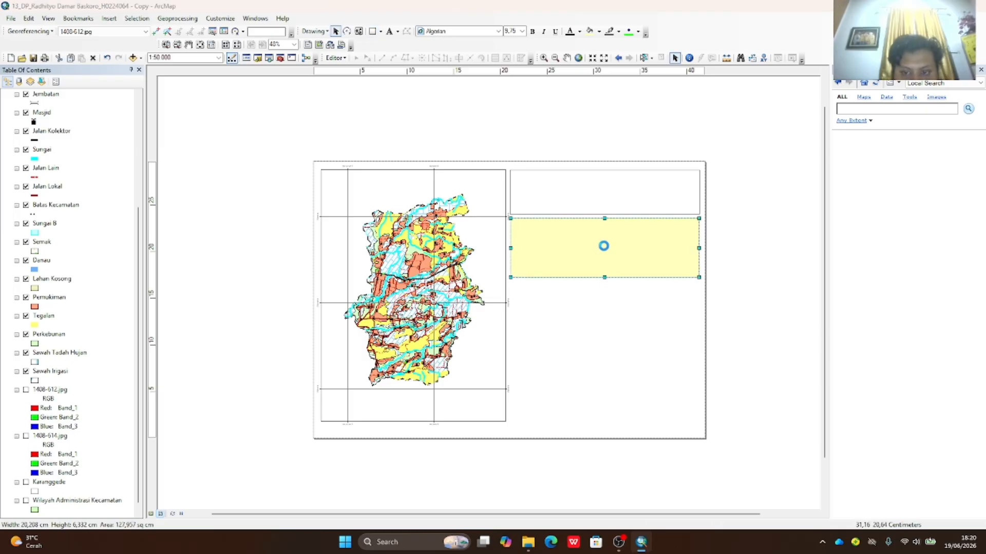
click(460, 223)
click(486, 238)
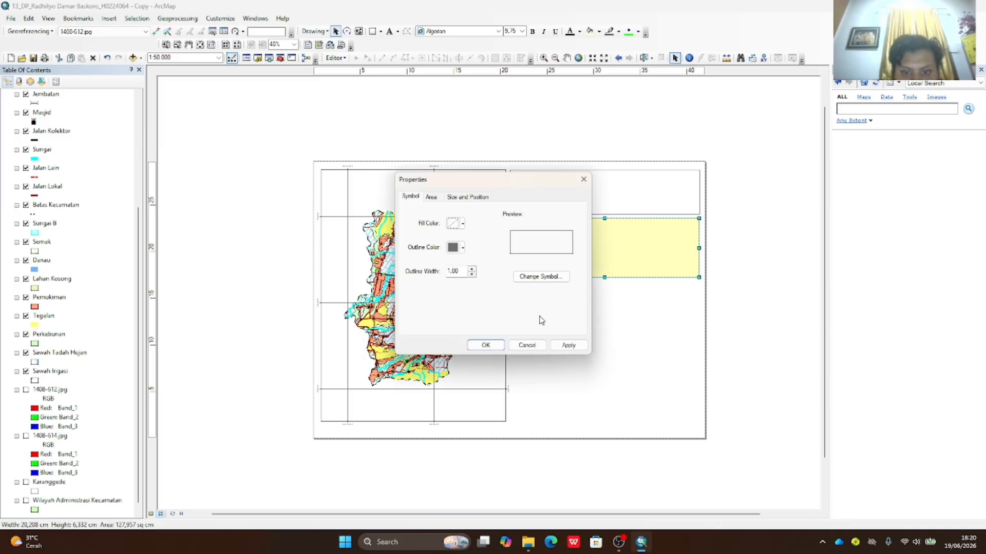
click(484, 345)
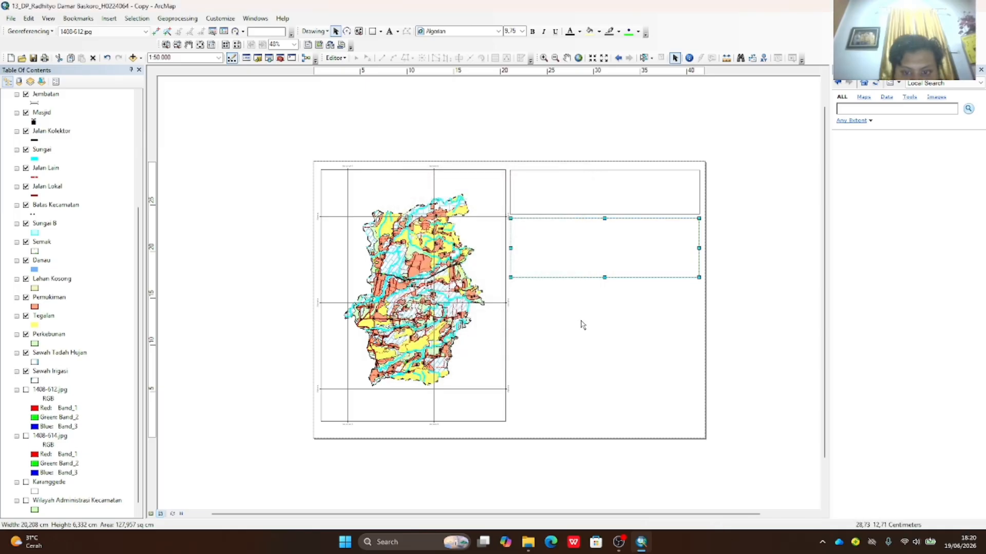
- Draw a third rectangle below the second and remove its fill
click(373, 32)
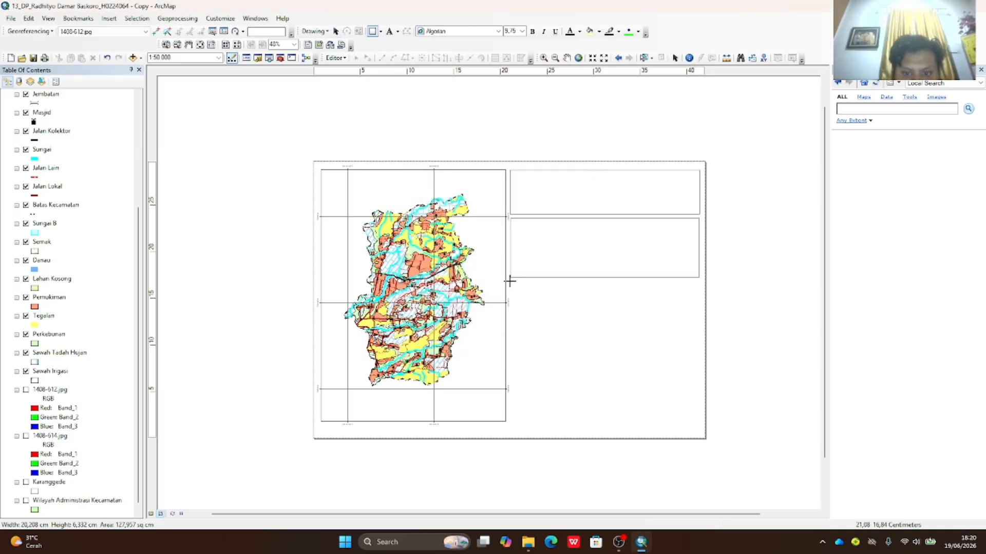
drag(509, 280, 699, 344)
double_click(541, 317)
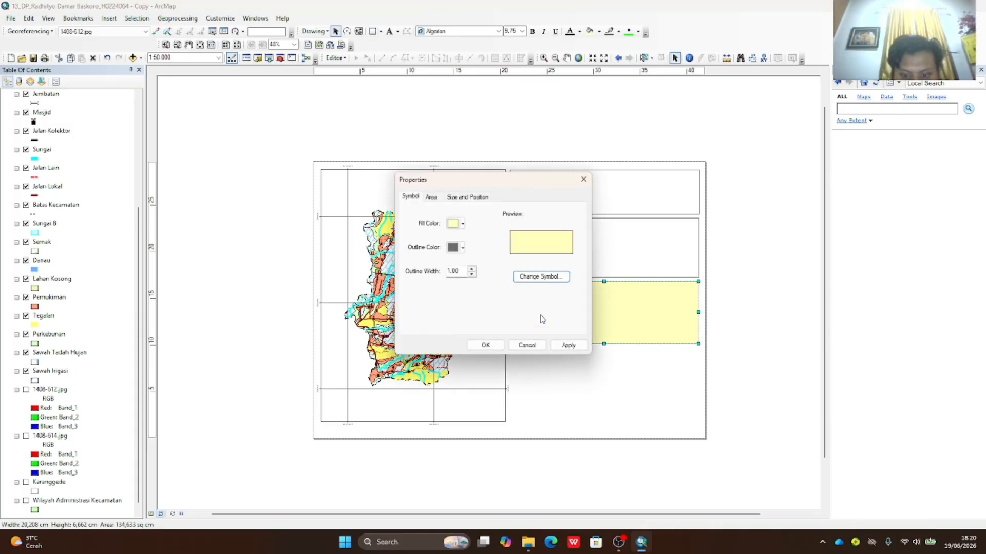
click(462, 223)
click(454, 235)
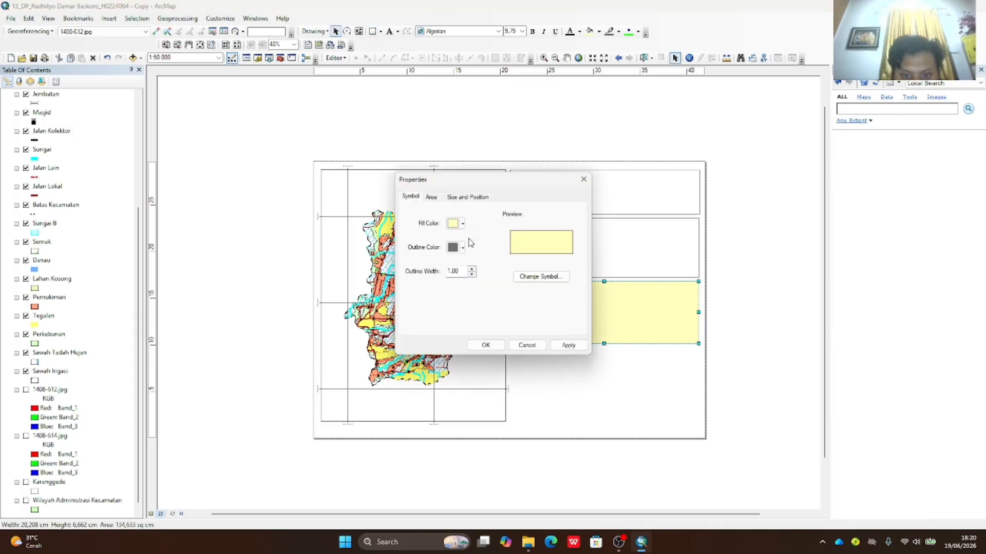
click(568, 345)
key(Return)
click(550, 369)
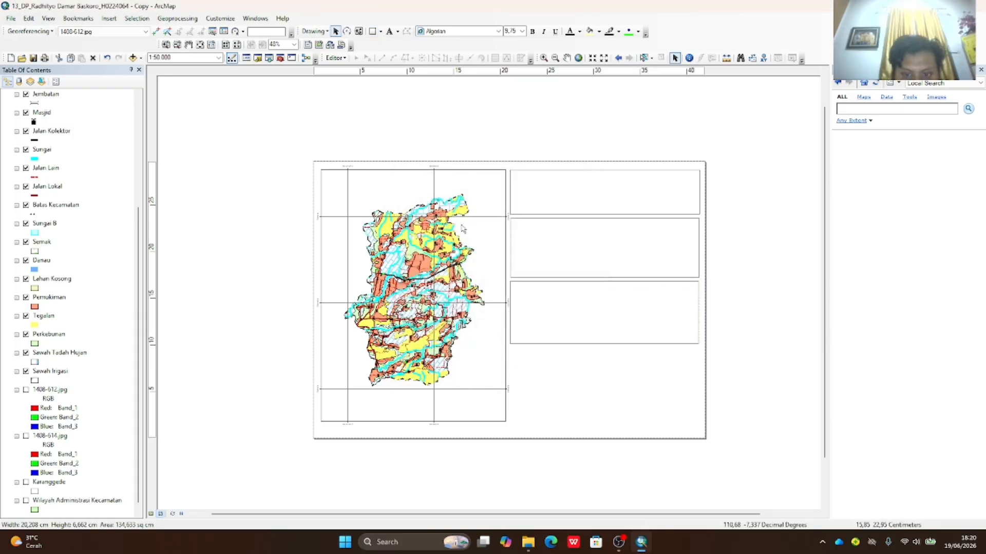
- Draw a fourth unfilled box below, raising the third and fourth boxes' bottom edges slightly
click(373, 31)
drag(511, 346, 697, 397)
drag(695, 395, 700, 395)
click(598, 259)
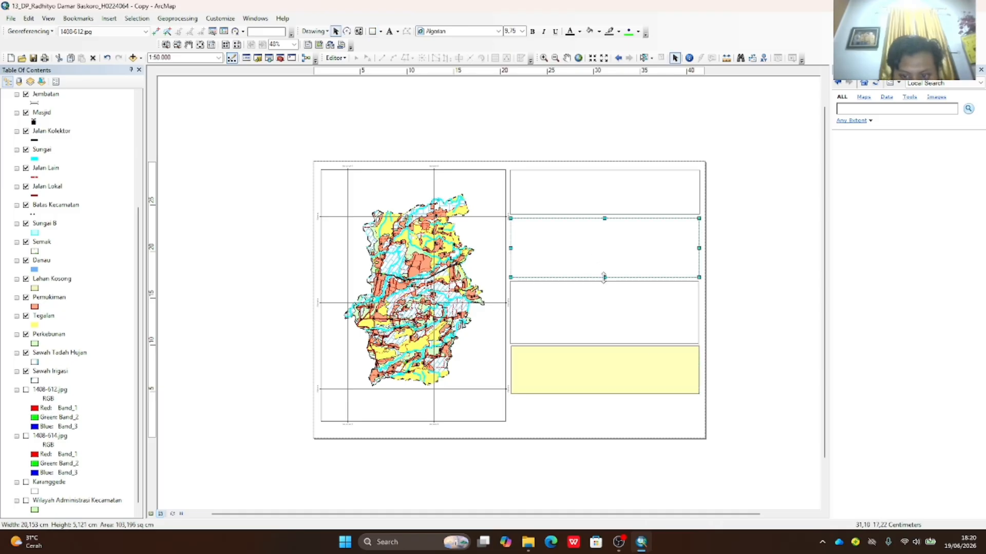
click(612, 311)
drag(604, 344, 604, 340)
click(607, 364)
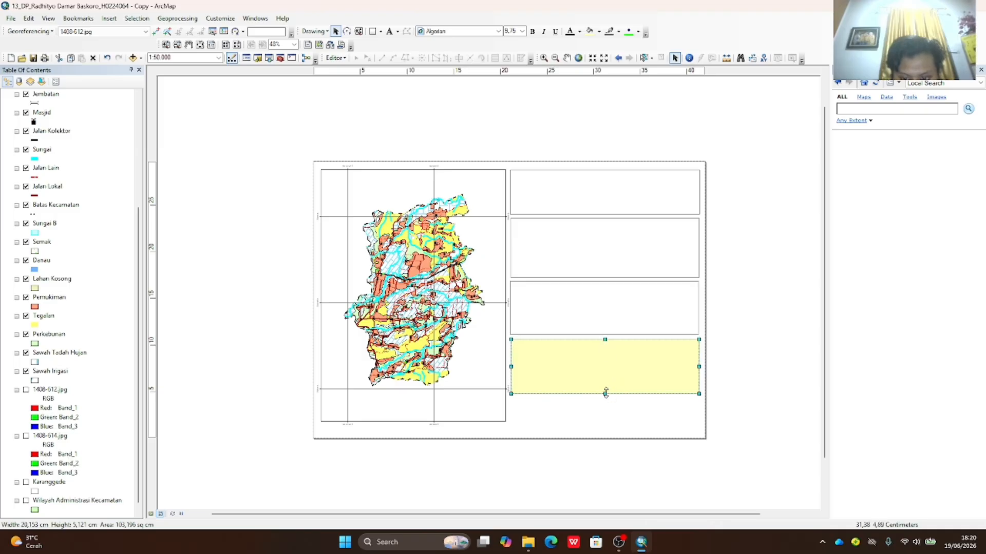
drag(605, 394, 605, 387)
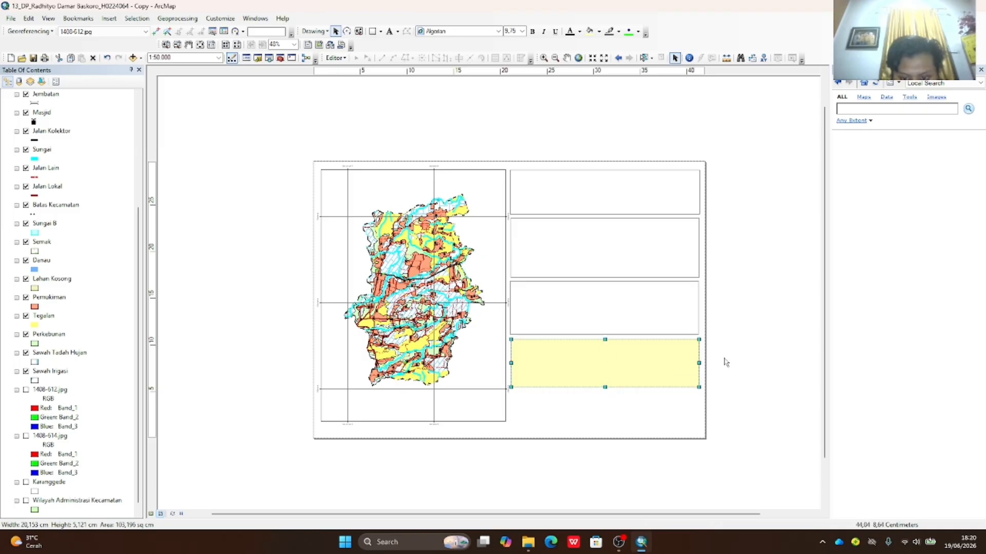
double_click(656, 361)
click(455, 223)
click(518, 238)
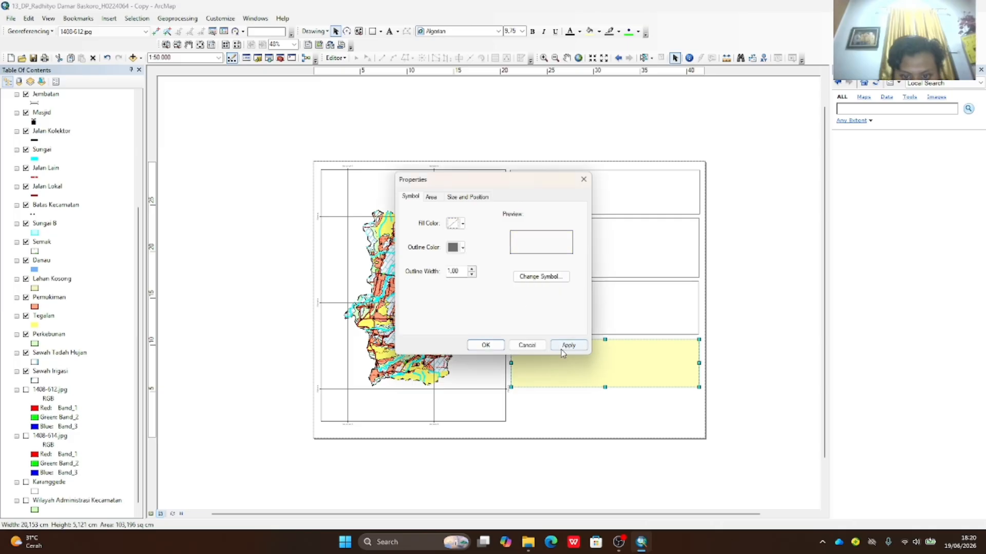
click(562, 350)
click(485, 345)
click(589, 395)
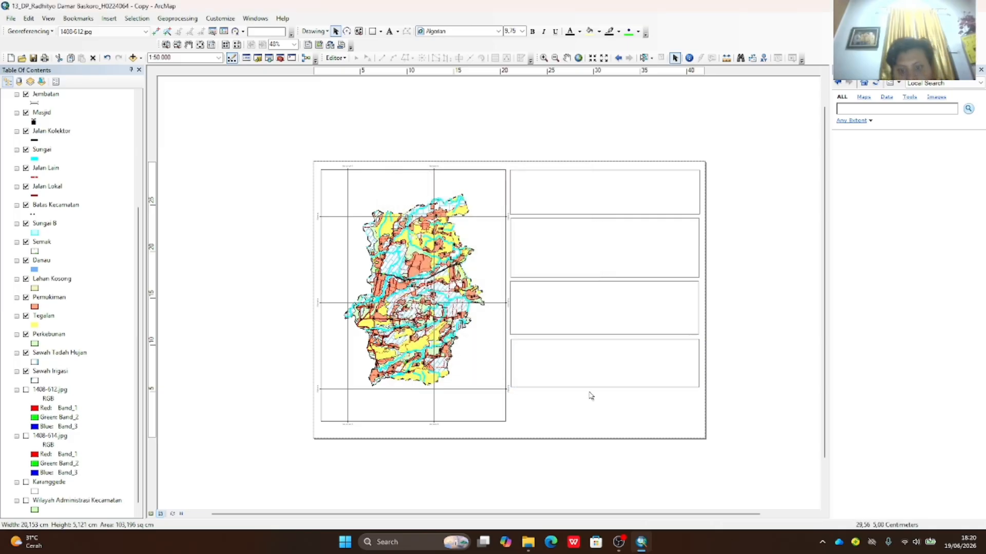
- Draw an unfilled fifth box at the column's bottom and adjust the lower boxes' edges
click(373, 32)
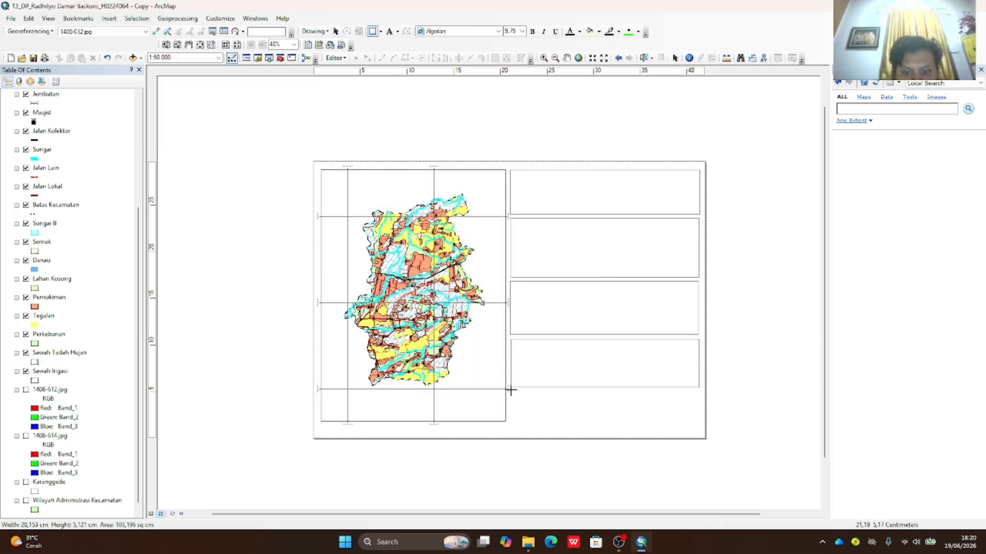
drag(512, 390, 699, 420)
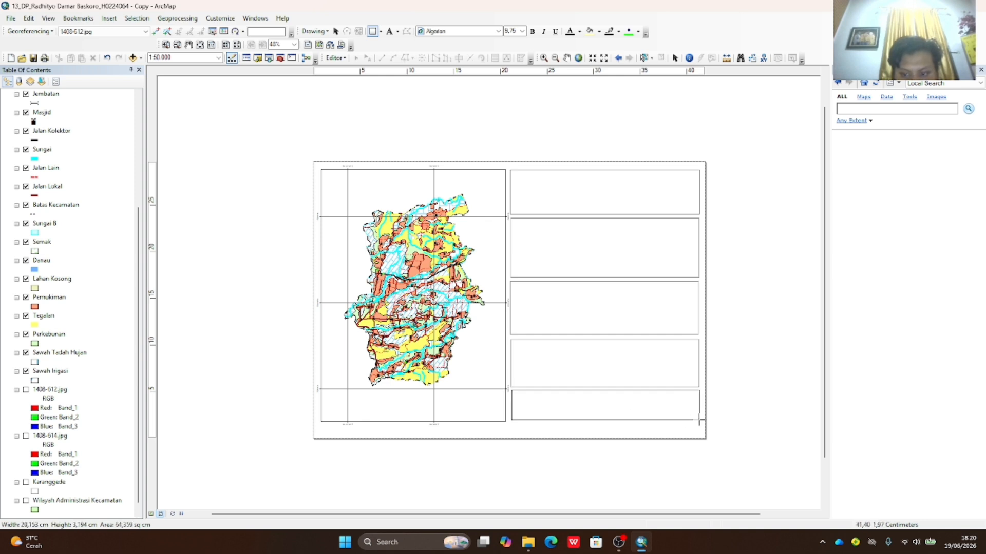
click(604, 383)
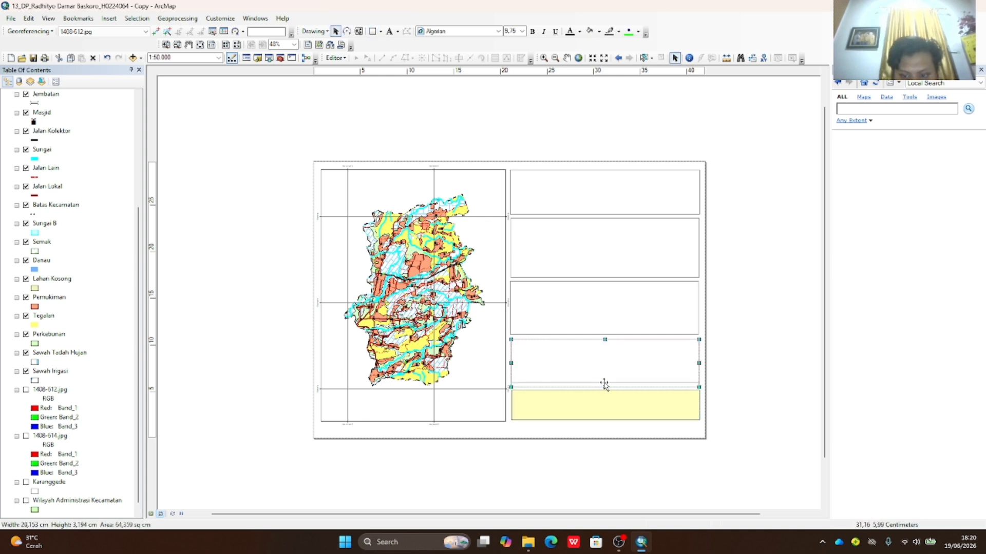
click(611, 315)
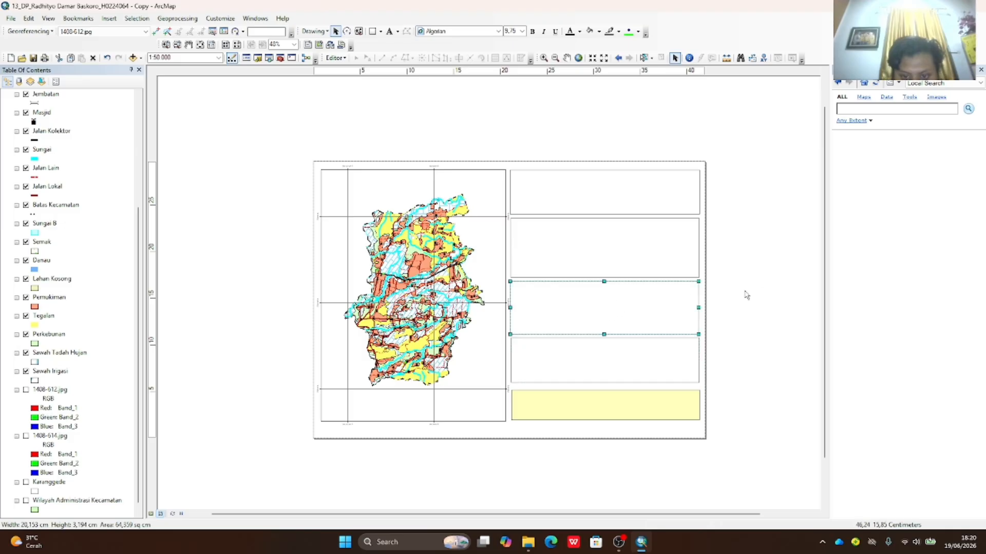
double_click(627, 404)
click(462, 224)
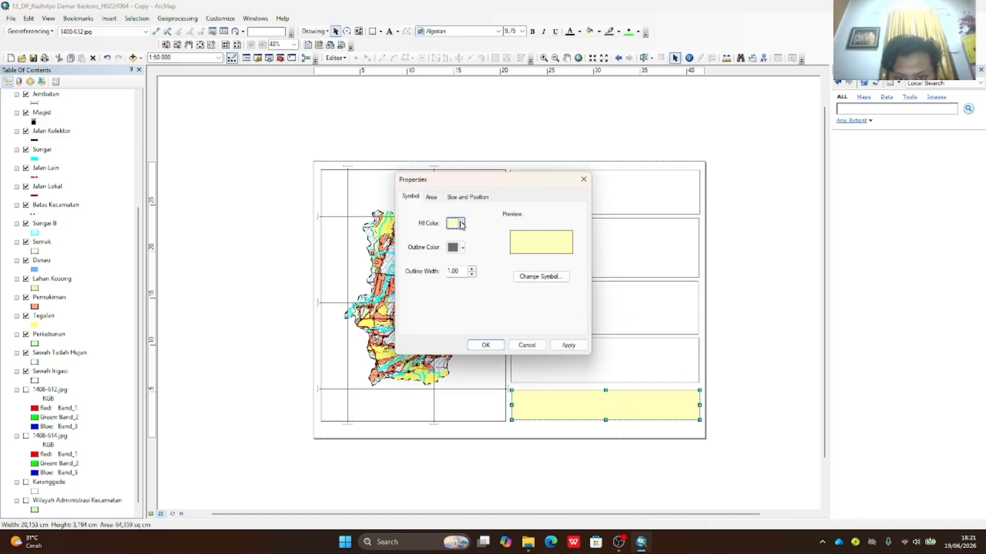
click(478, 239)
click(556, 346)
click(488, 347)
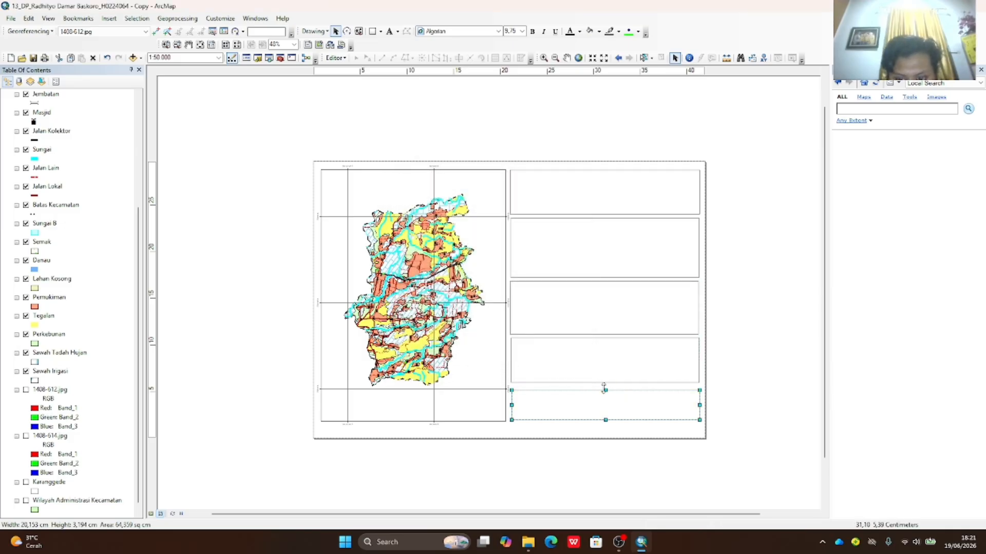
drag(605, 391, 605, 388)
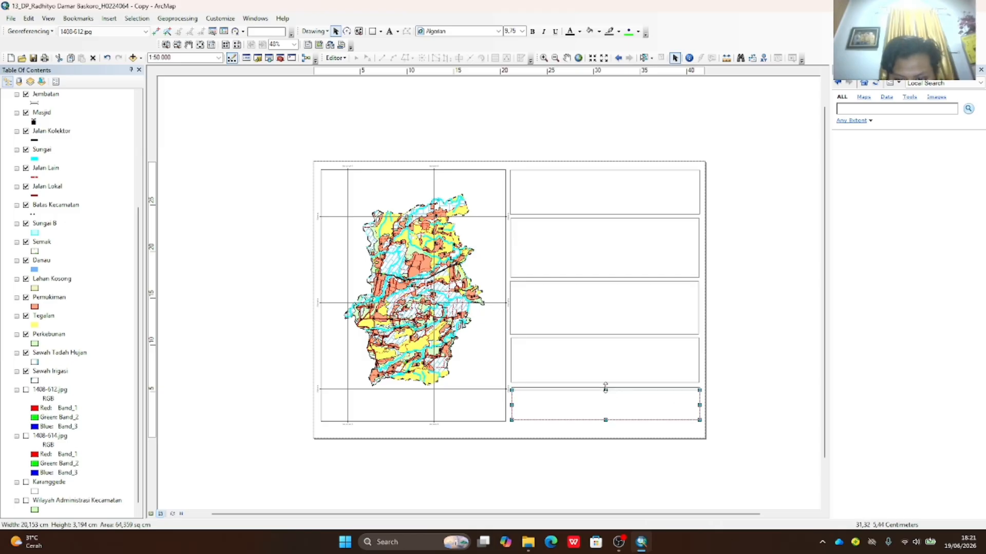
click(605, 348)
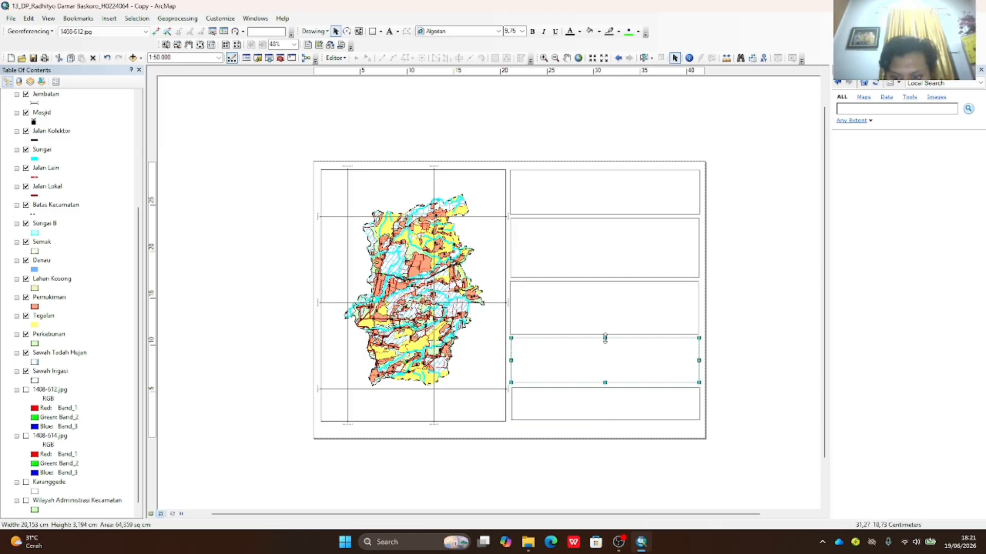
drag(605, 339, 606, 340)
- Lower the bottom box's bottom edge slightly so the column lines up
click(783, 310)
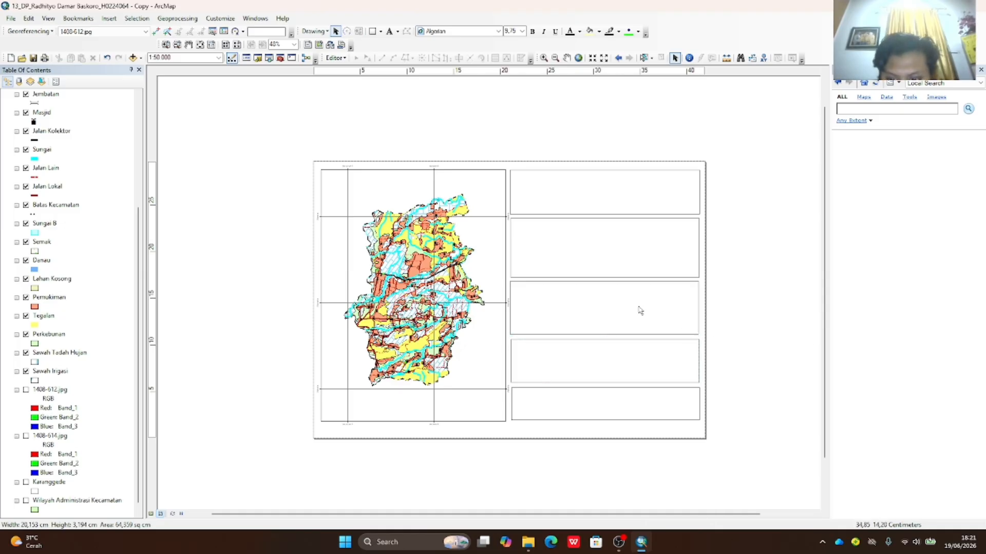
click(595, 415)
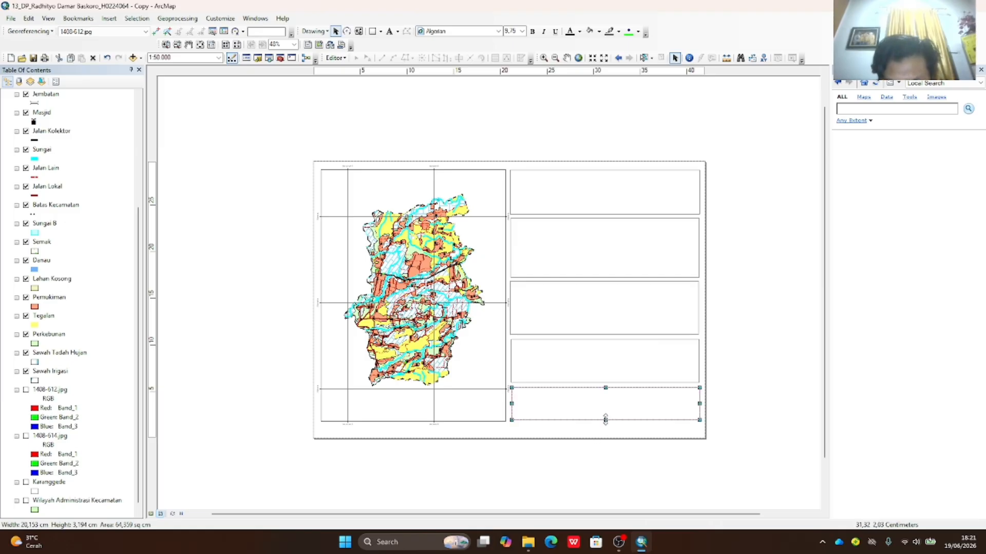
drag(605, 421, 605, 422)
click(783, 400)
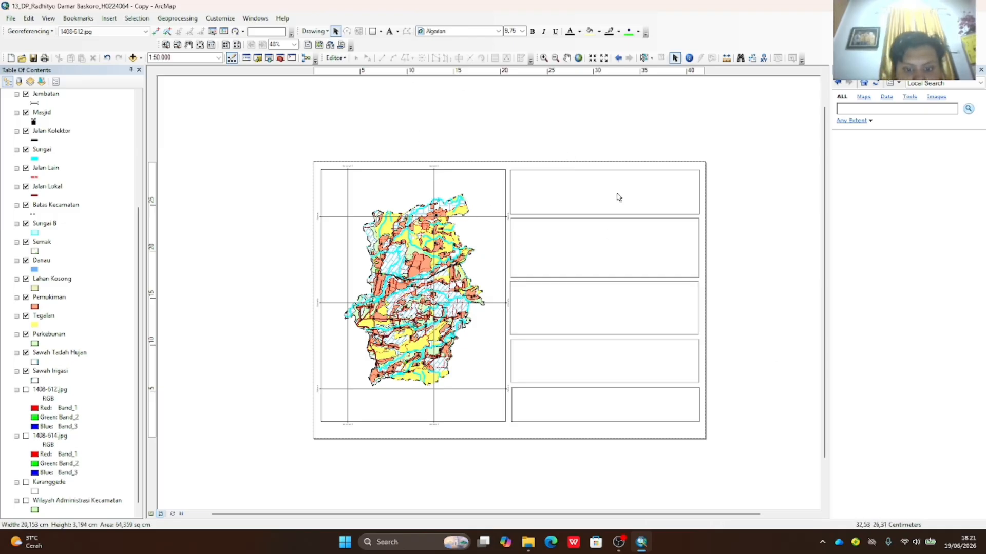
- Add centred text 'PETA RUPA BUMI INDONESIA / KECAMATAN KARANGGEDE / KABUPATEN BOYOLALI' in the top box
click(391, 33)
click(533, 180)
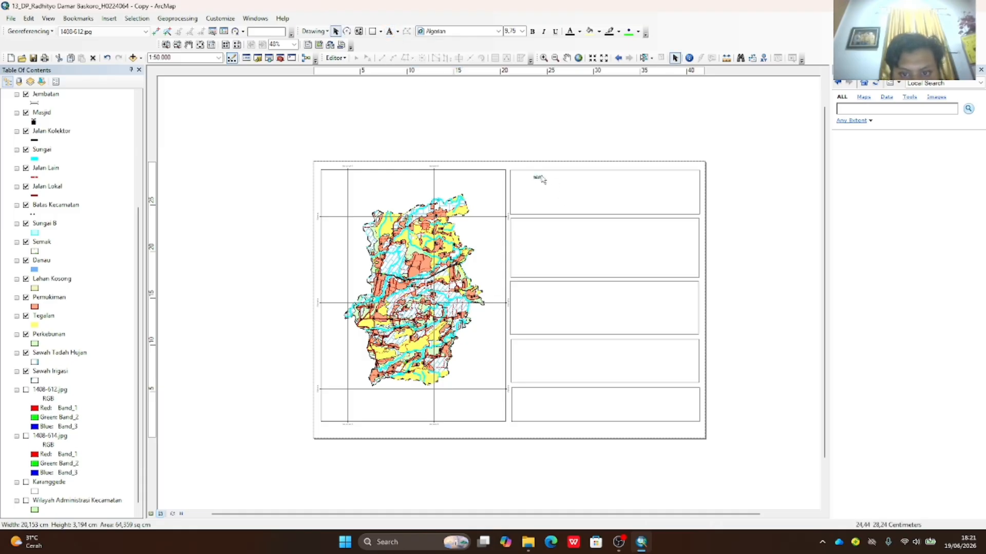
double_click(536, 181)
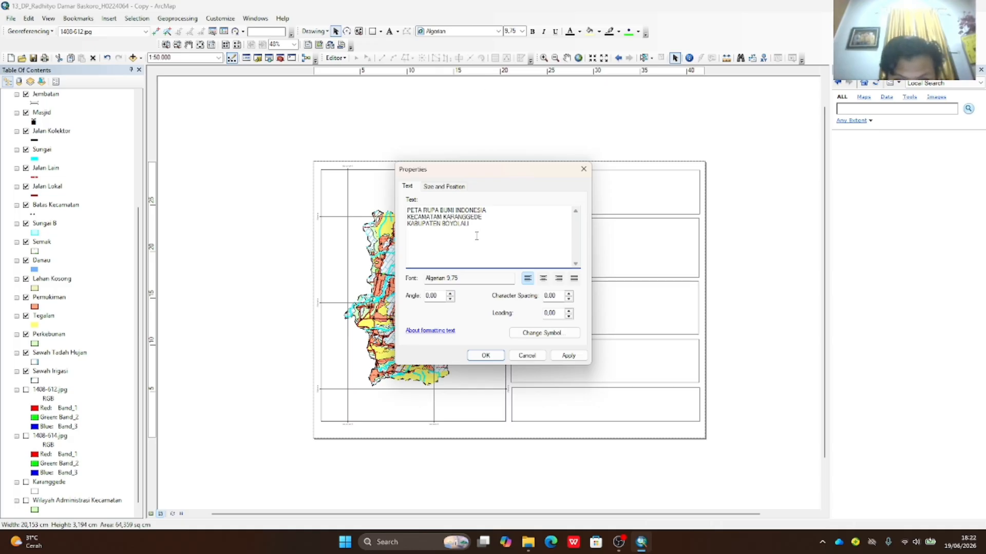
click(543, 279)
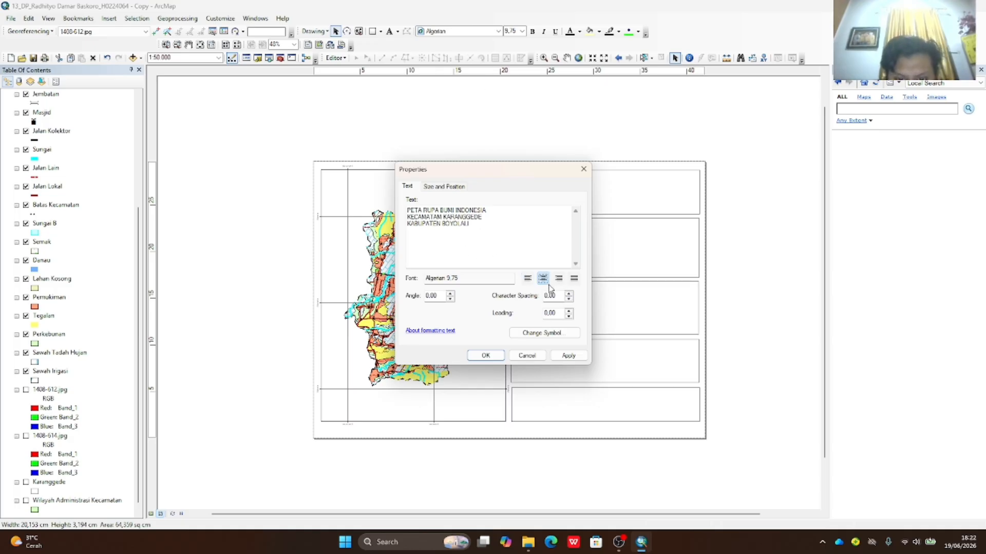
click(572, 358)
click(495, 358)
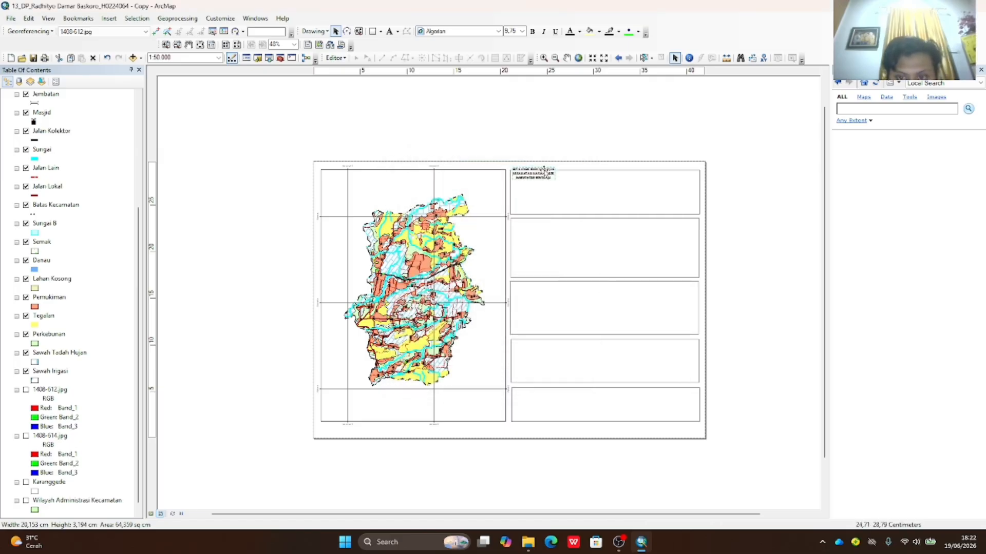
drag(540, 173, 610, 194)
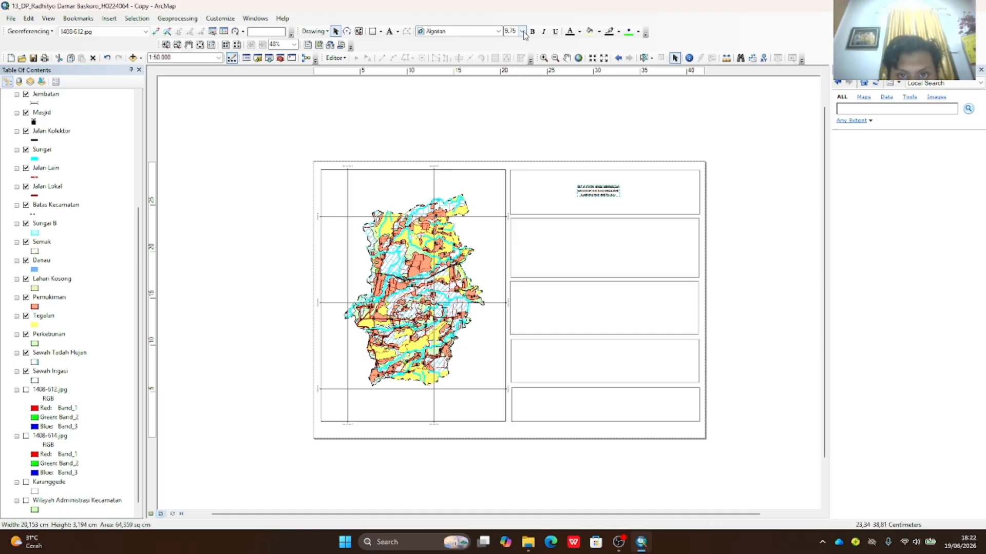
- Set the title font to Times New Roman, size 28
click(497, 33)
drag(506, 46, 506, 114)
scroll(496, 120, down, 5)
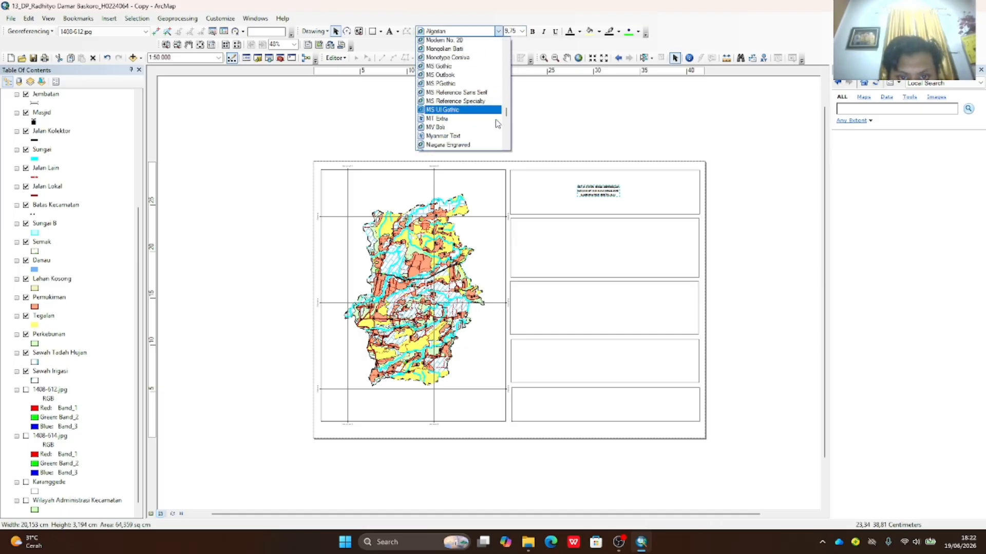
scroll(496, 127, down, 15)
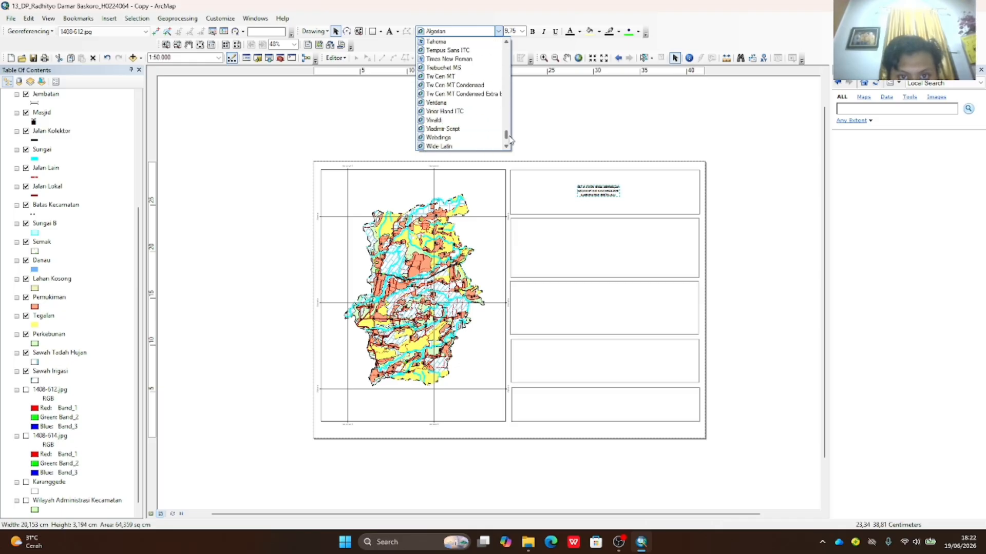
click(462, 86)
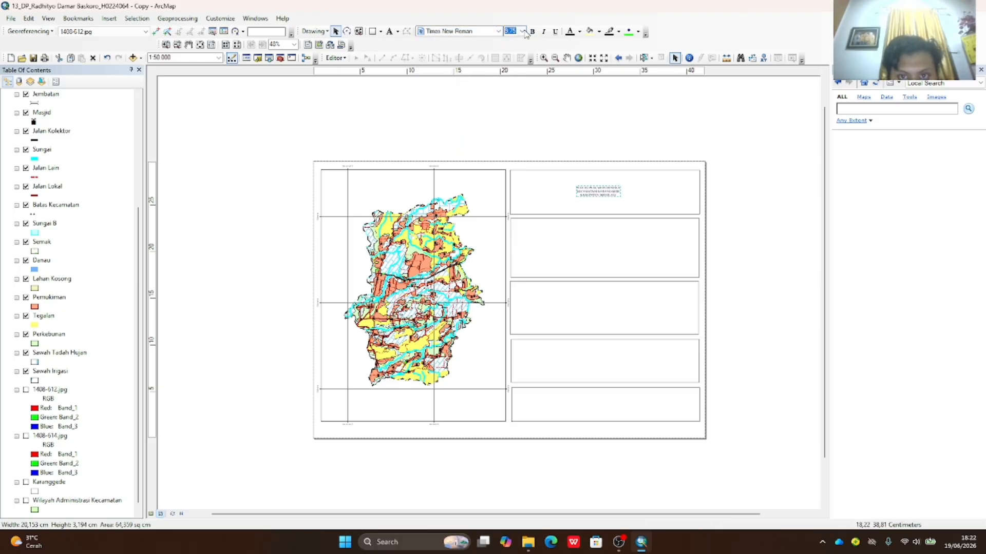
click(521, 31)
click(510, 120)
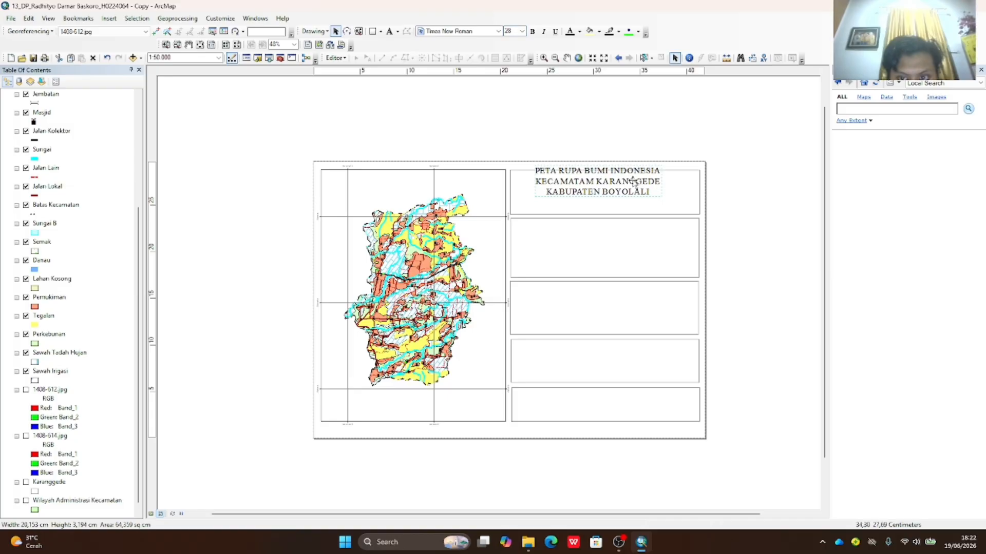
- Make the title bold and position it within the top-right box
drag(634, 181, 660, 194)
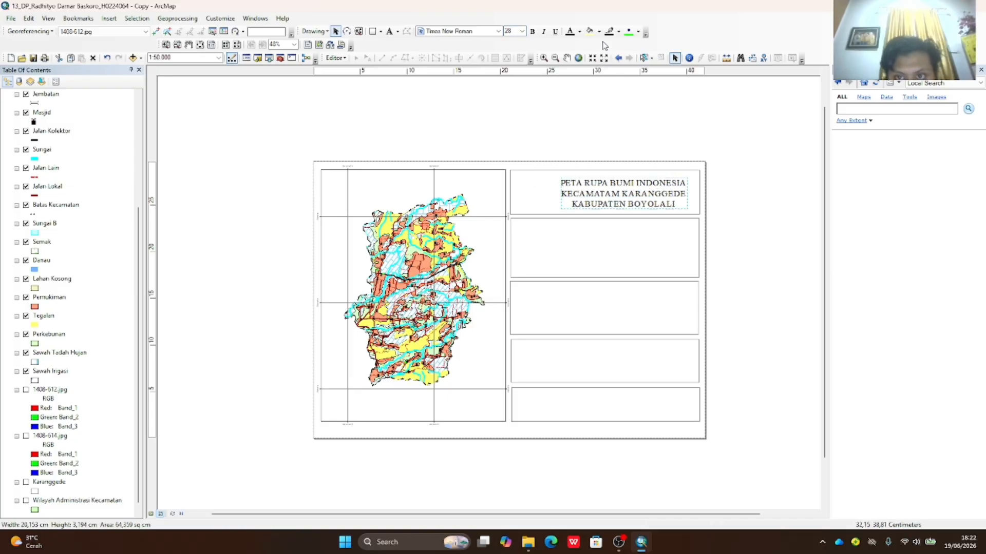
click(532, 31)
click(750, 185)
click(645, 187)
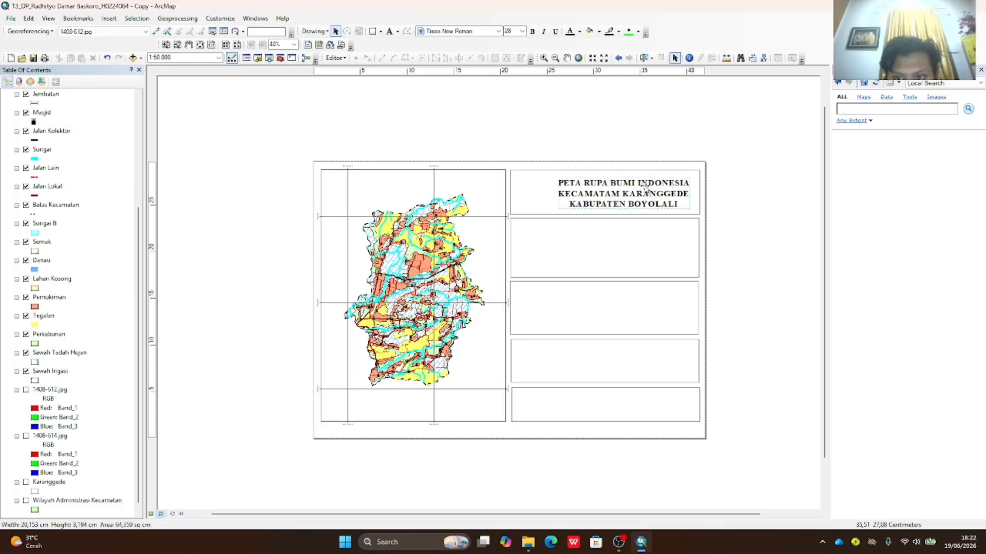
drag(637, 199, 641, 197)
click(709, 200)
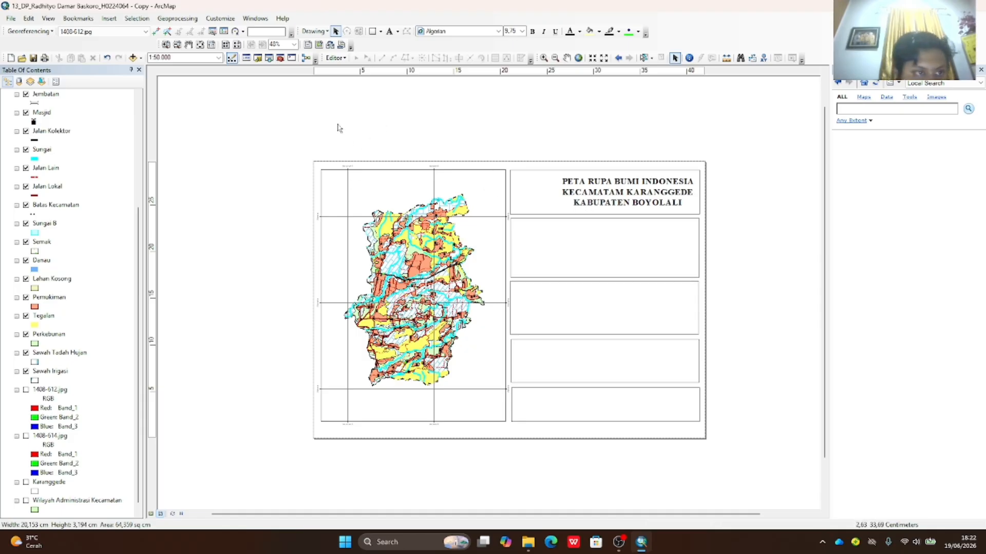
- Insert the logo-uns-biru picture and move it into the left of the title box
click(111, 21)
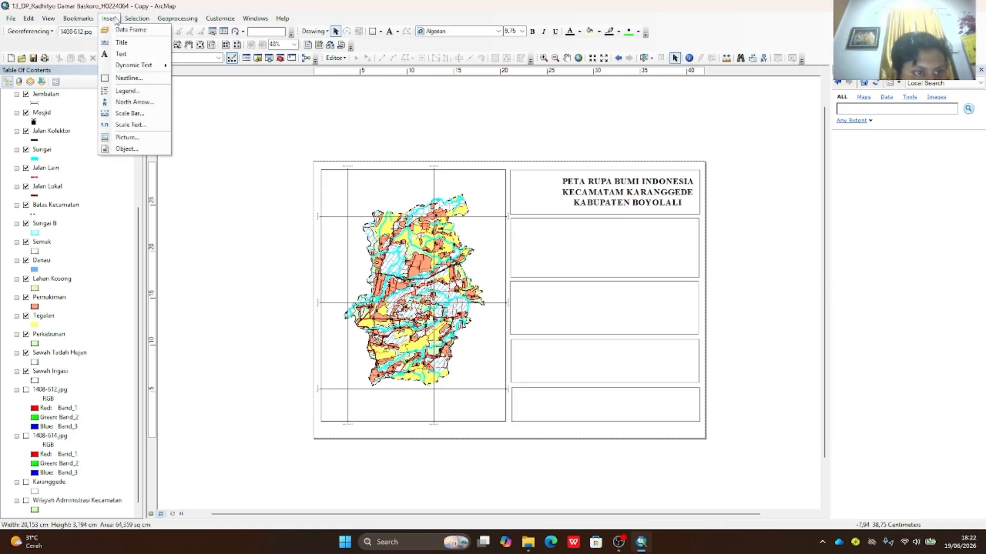
click(127, 137)
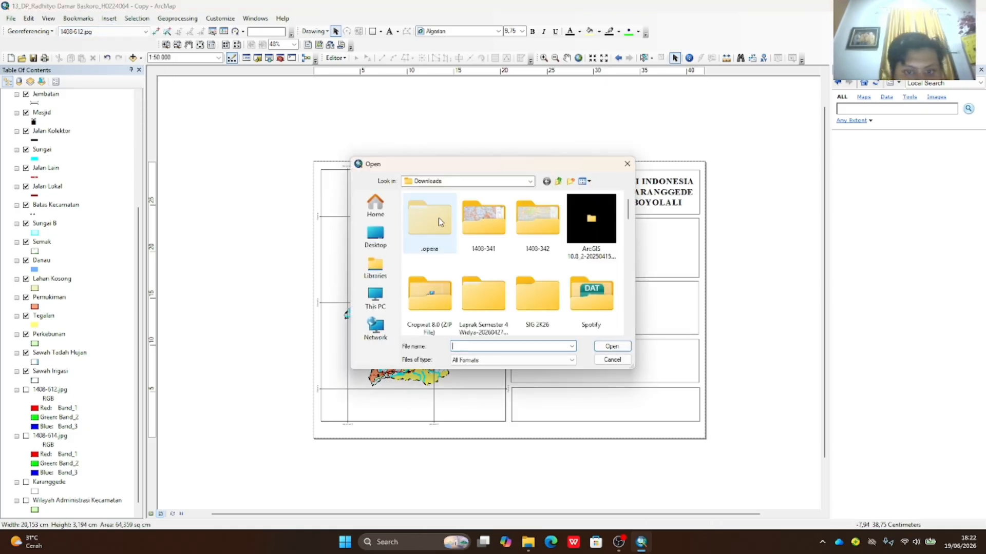
scroll(440, 221, down, 10)
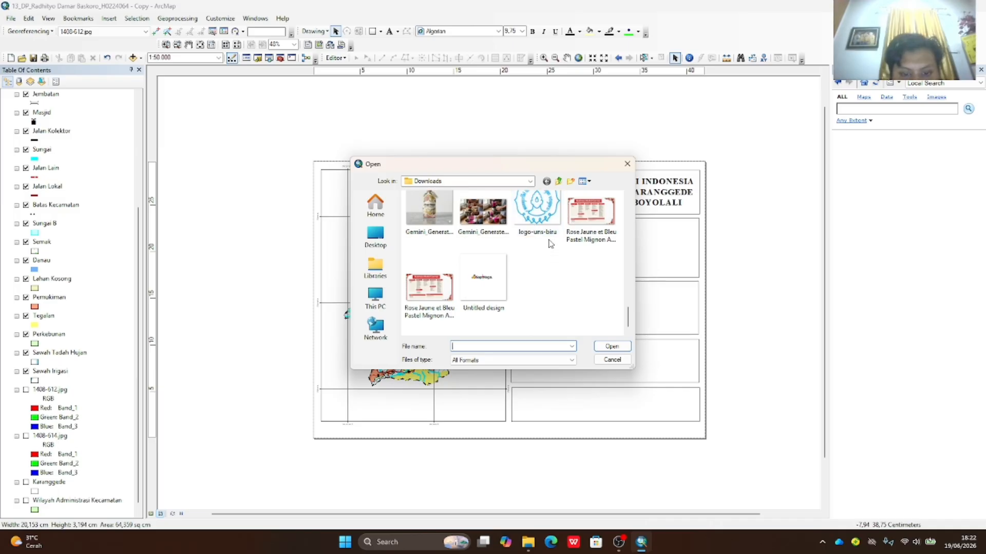
click(545, 228)
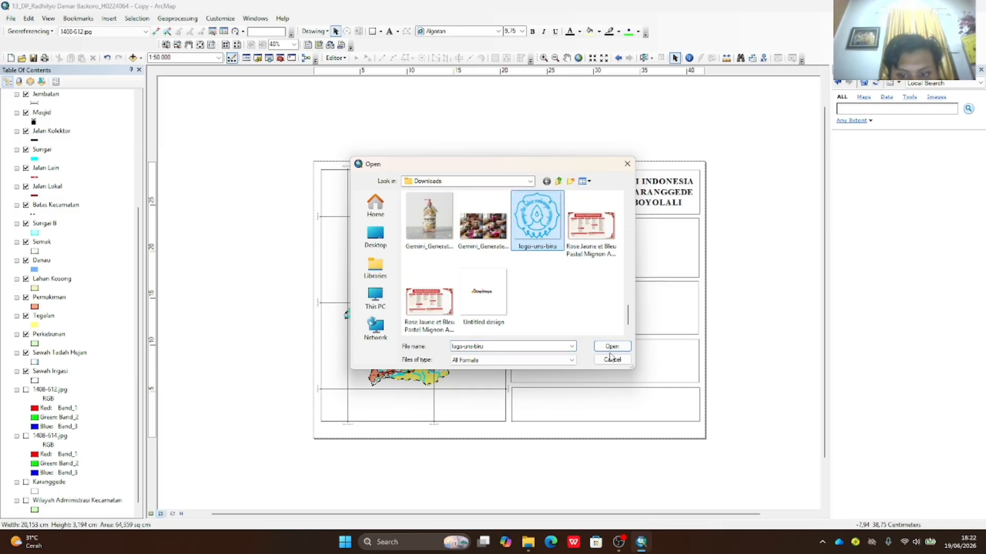
click(611, 347)
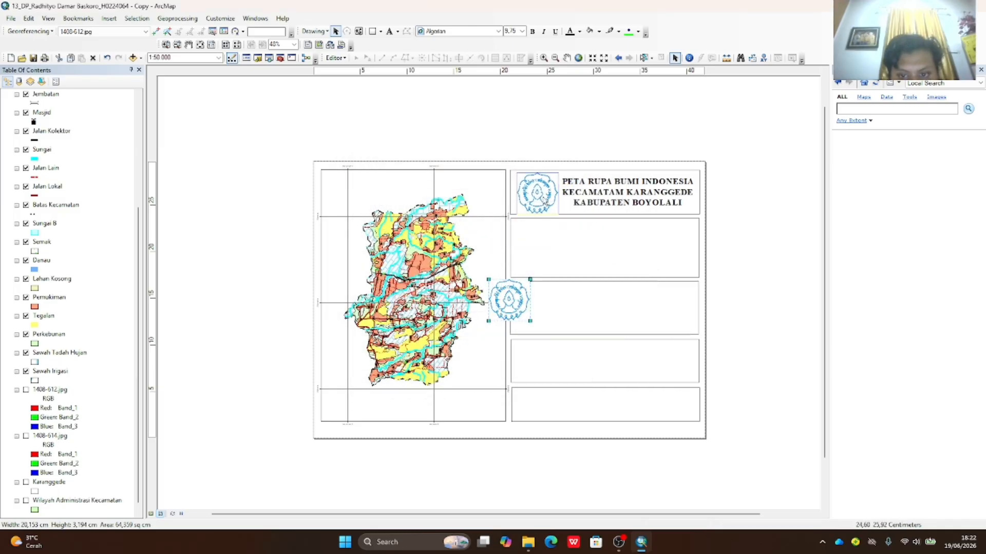
mouse_move(545, 202)
mouse_down()
mouse_move(557, 173)
mouse_move(548, 190)
mouse_up()
click(771, 208)
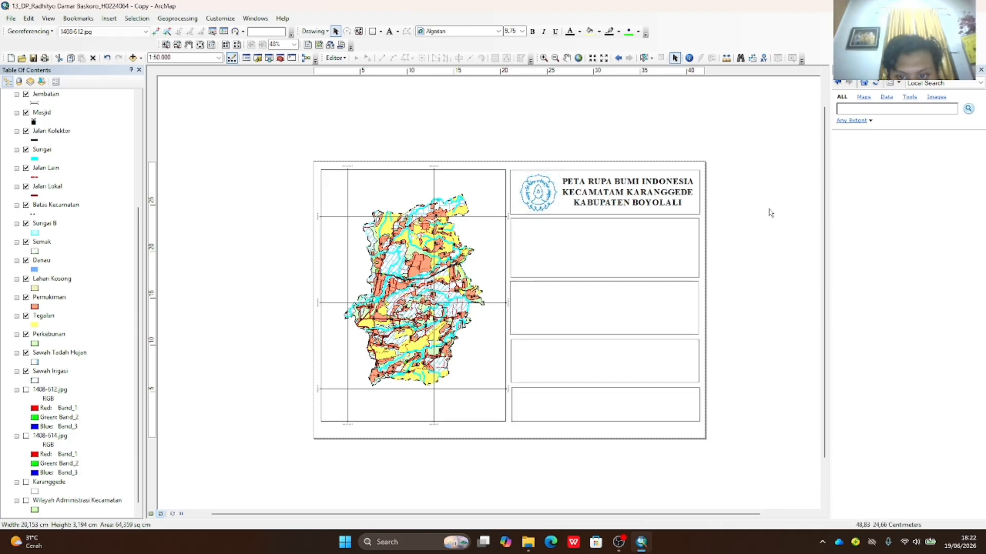
- Review the title text's properties, leaving them unchanged
double_click(594, 187)
click(583, 169)
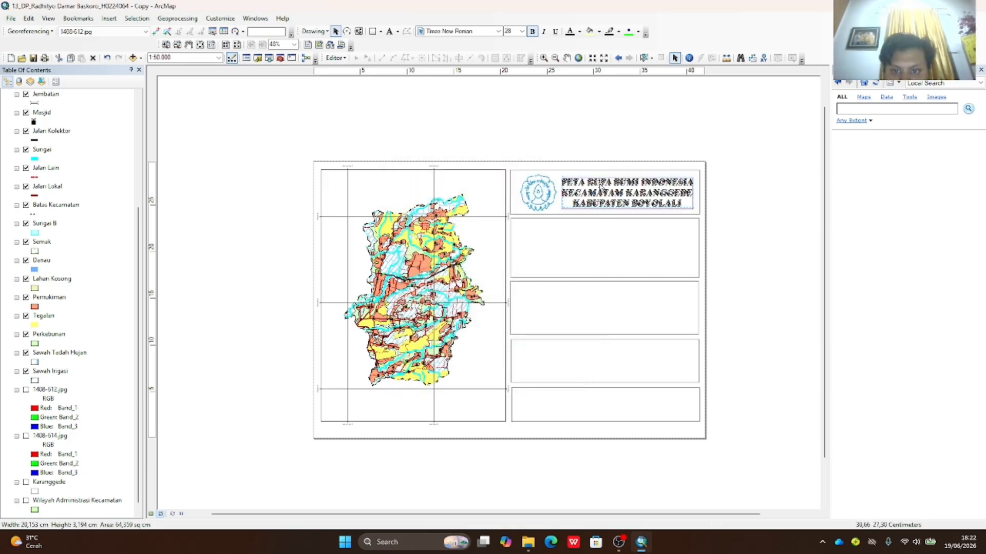
click(727, 206)
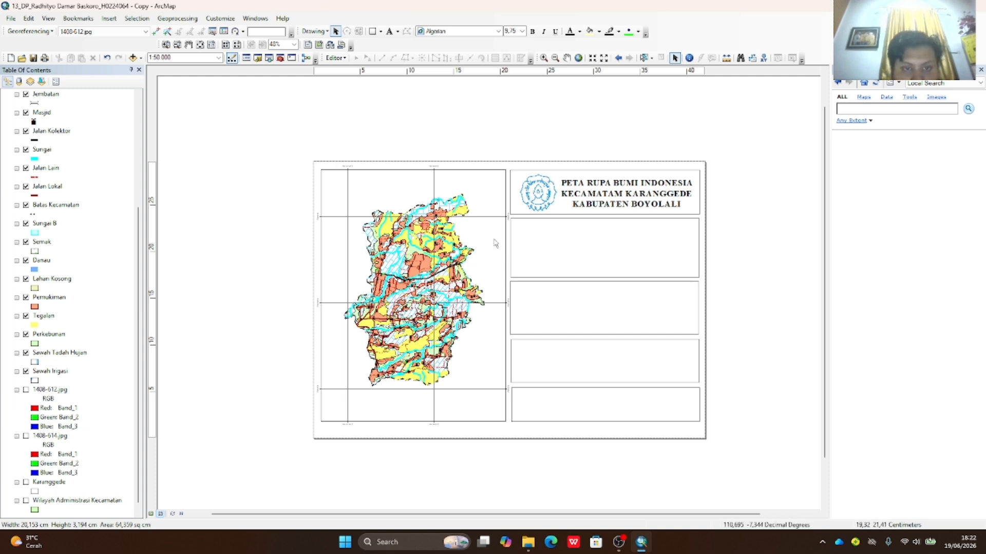
click(109, 18)
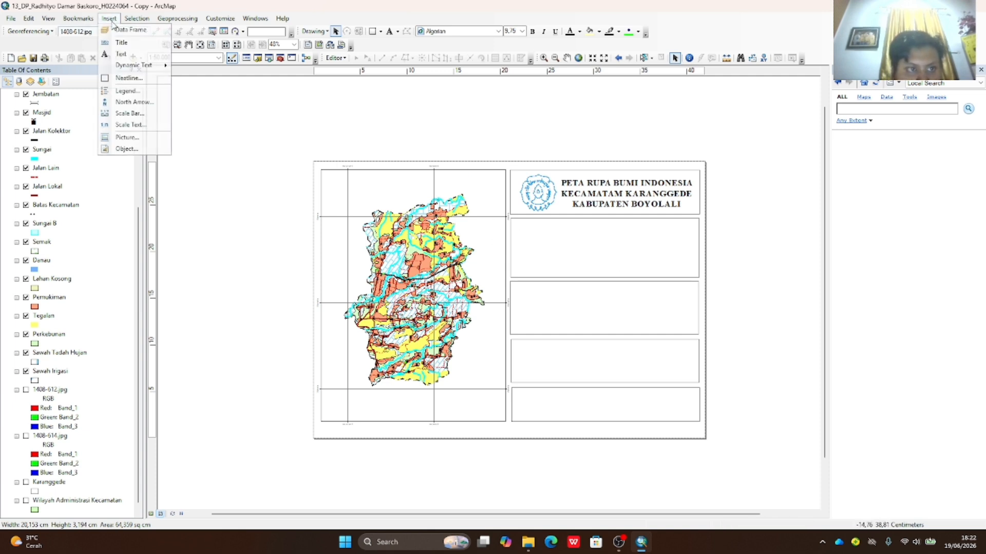
- Start a new legend and set it to 3 columns
click(123, 91)
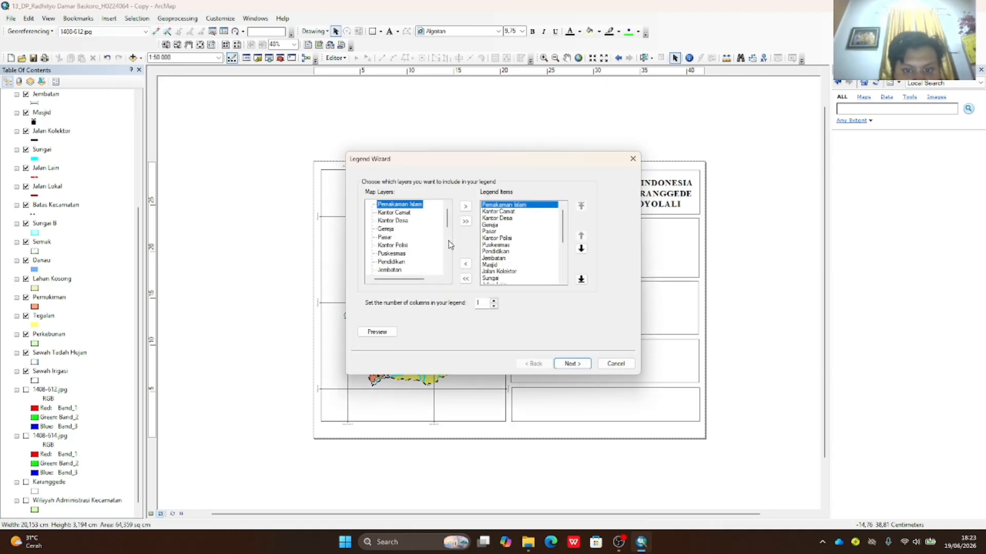
scroll(496, 249, down, 4)
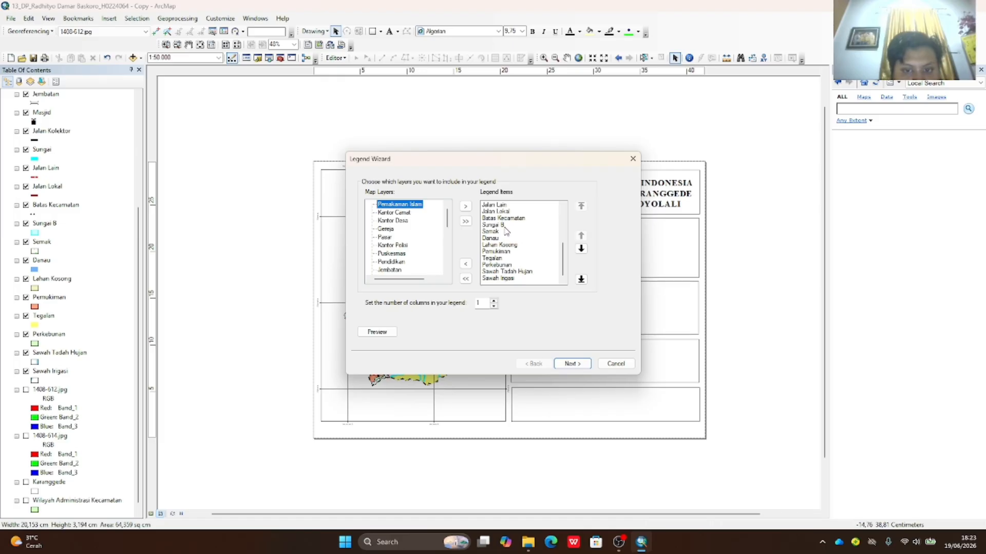
scroll(507, 230, up, 5)
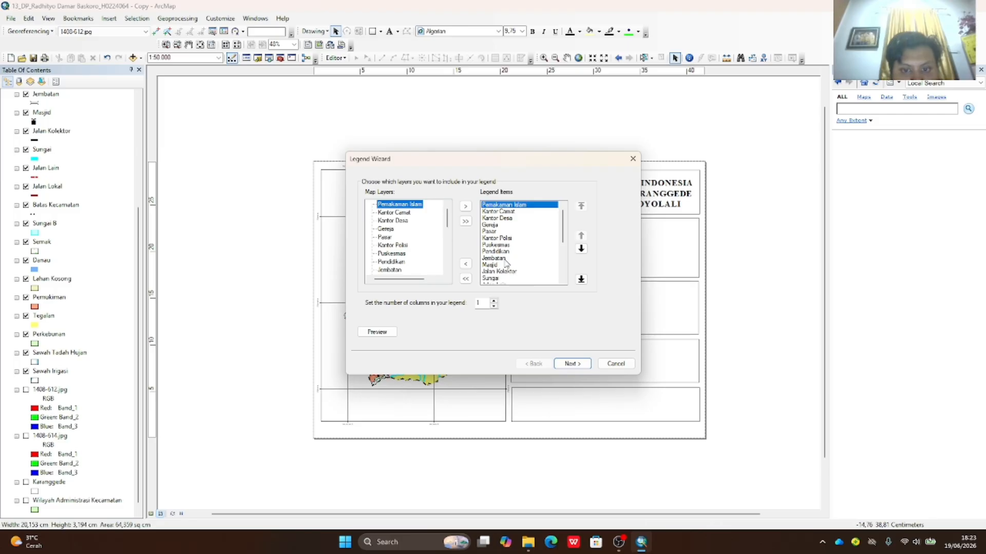
scroll(506, 262, down, 5)
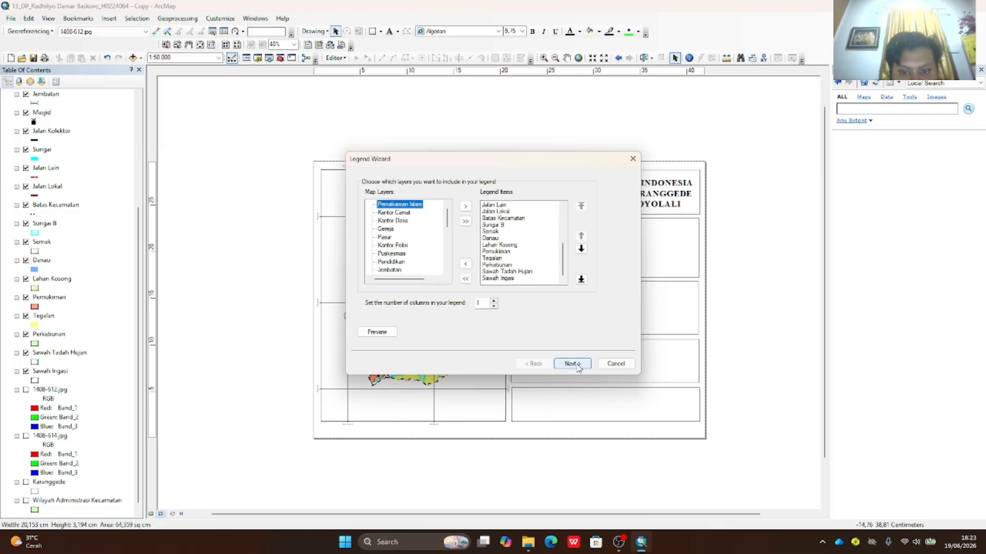
drag(484, 303, 464, 312)
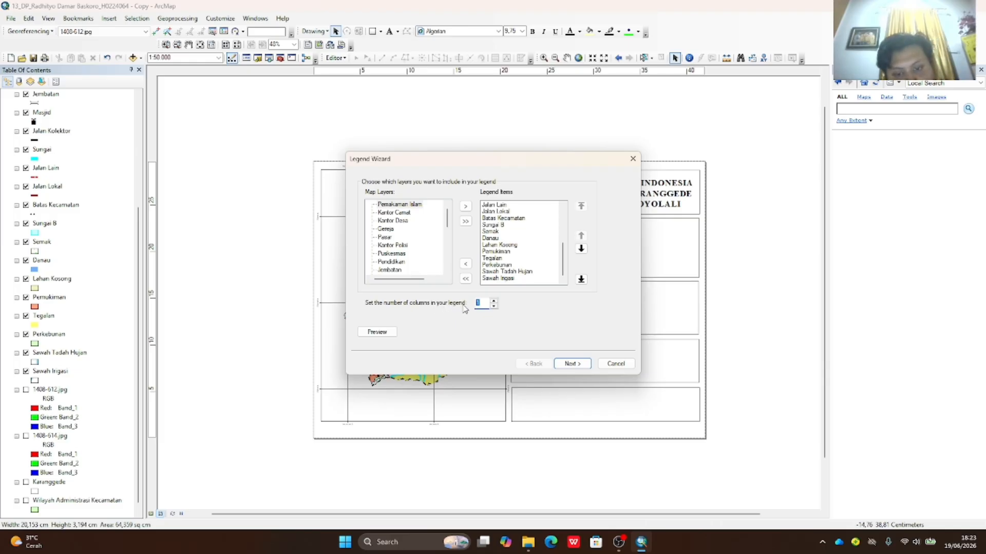
text(3)
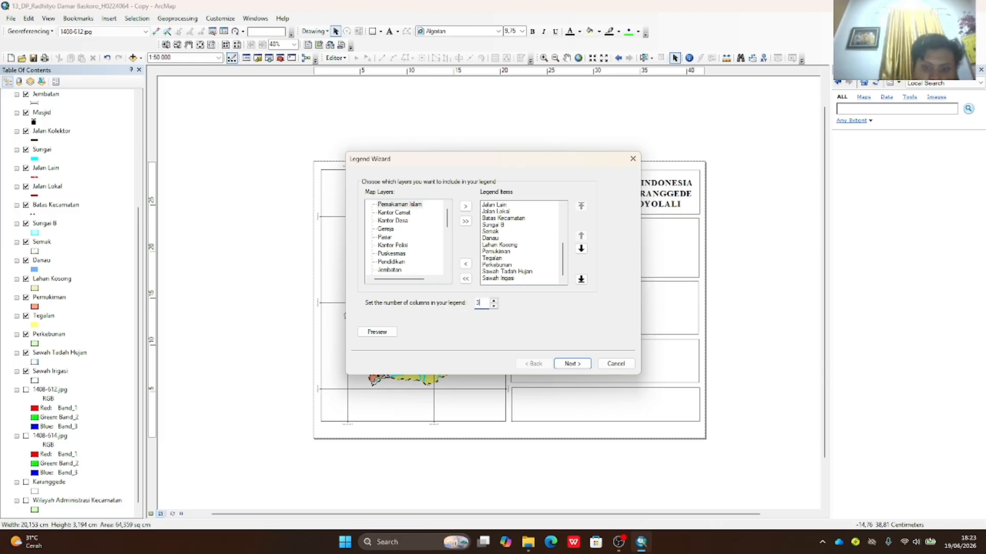
- Edit the legend title, finish the wizard, and move the legend under the title
click(578, 367)
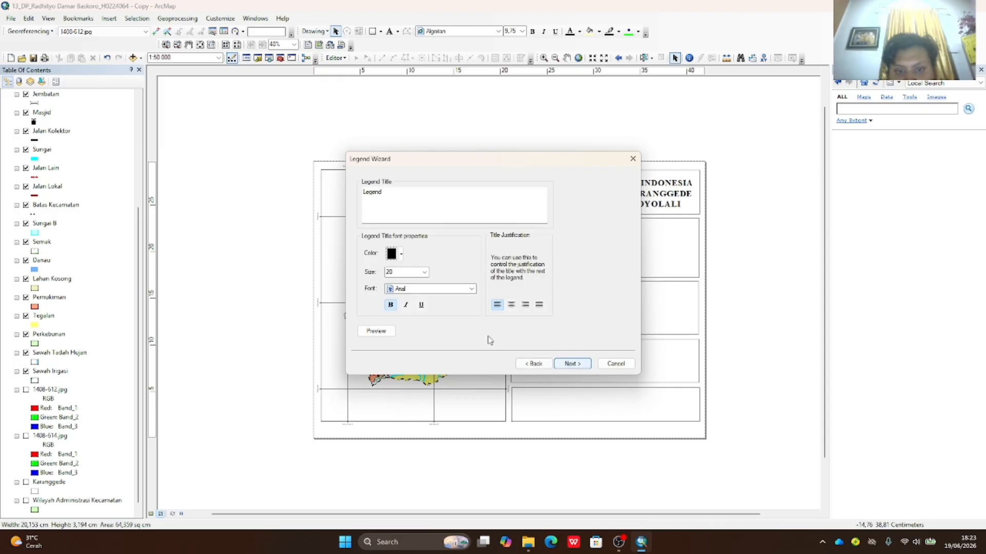
click(402, 197)
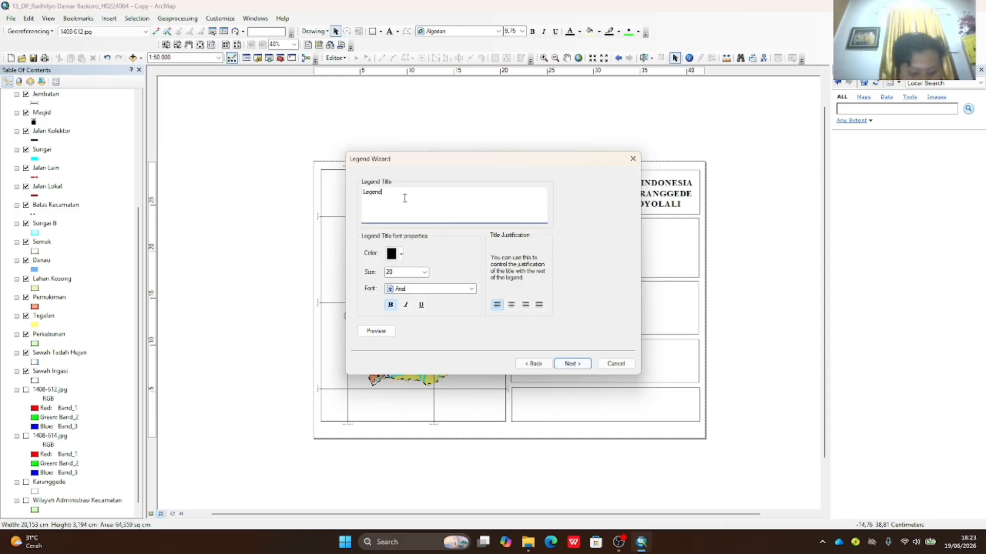
text(a)
click(574, 365)
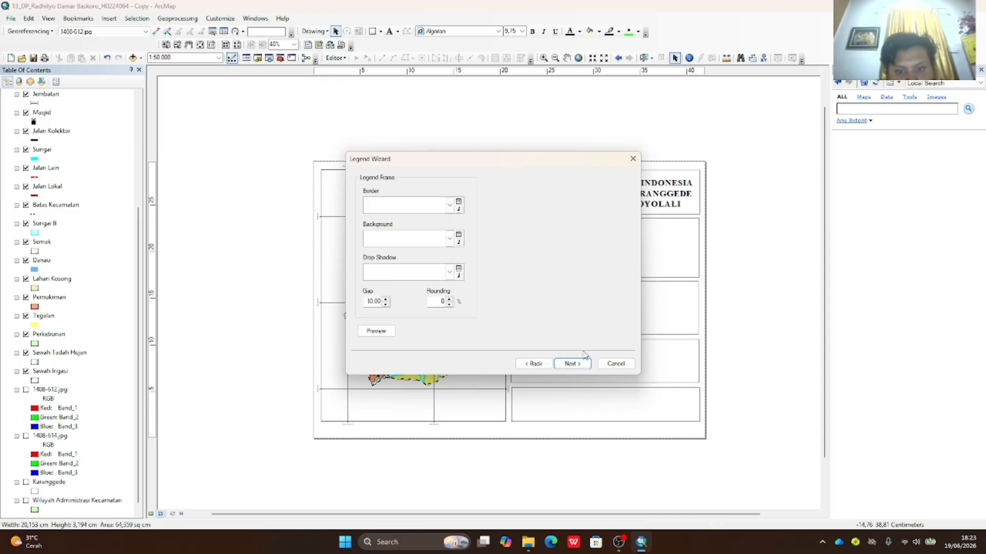
click(577, 367)
click(574, 364)
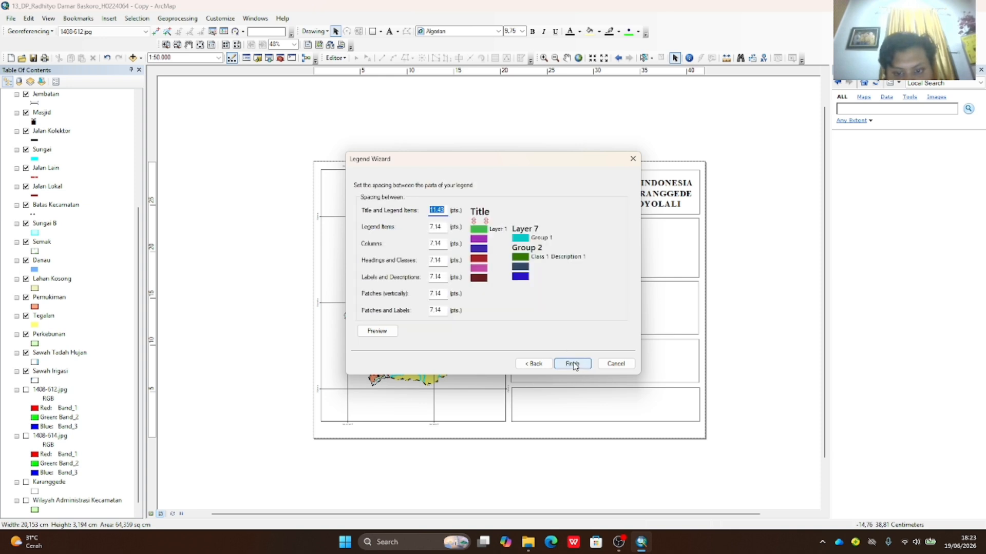
click(578, 364)
drag(635, 269, 640, 224)
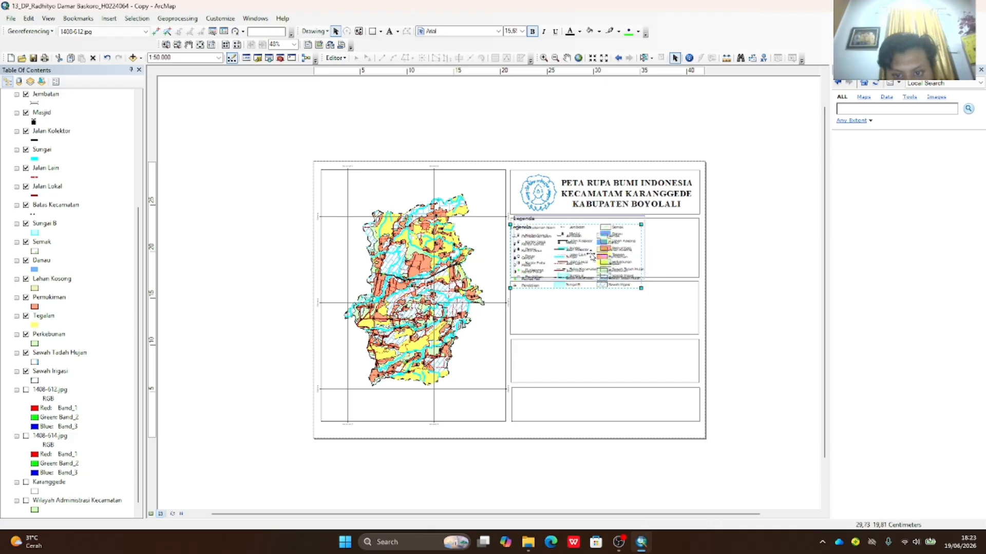
- Nudge the legend up and shrink it slightly to sit inside its box
drag(622, 269, 624, 259)
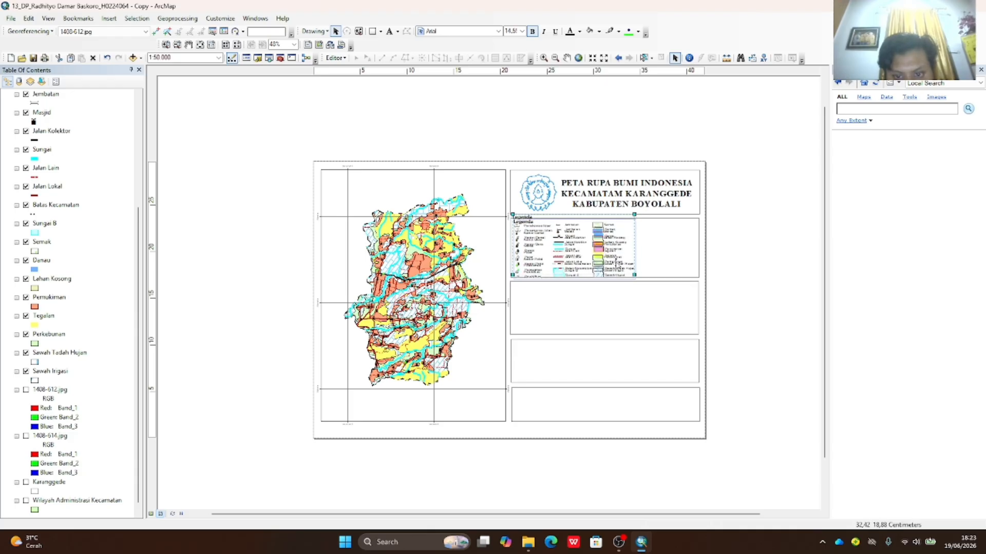
click(744, 282)
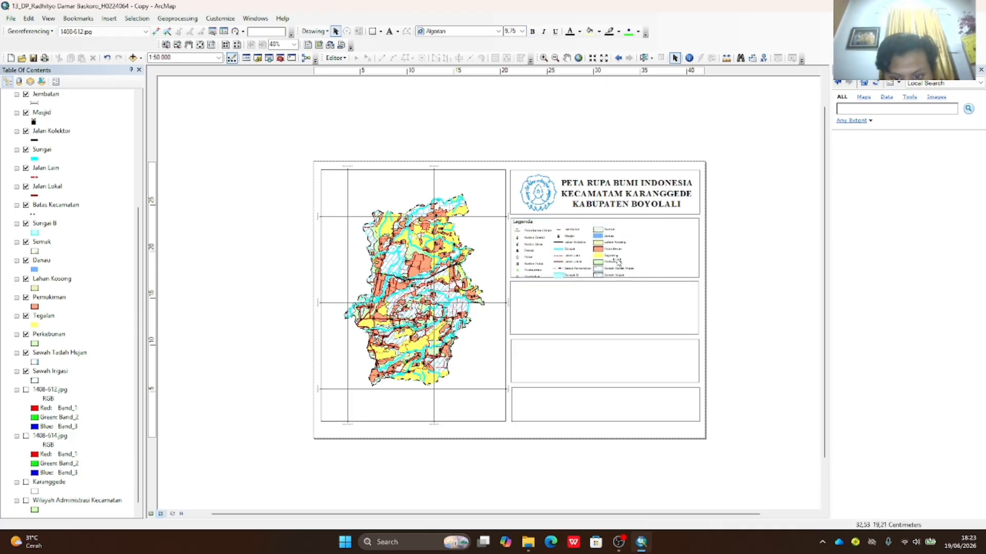
click(633, 276)
drag(635, 279, 634, 276)
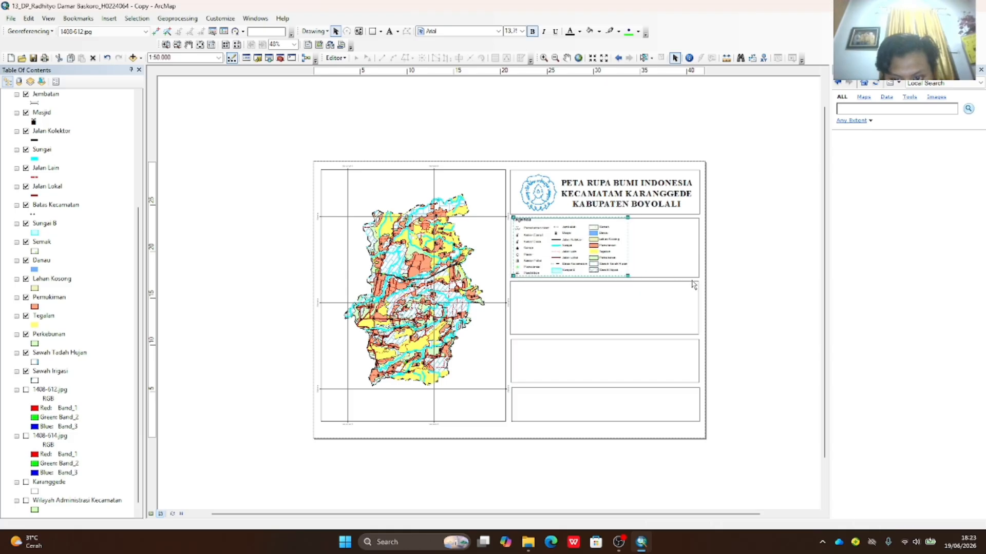
click(692, 283)
click(582, 260)
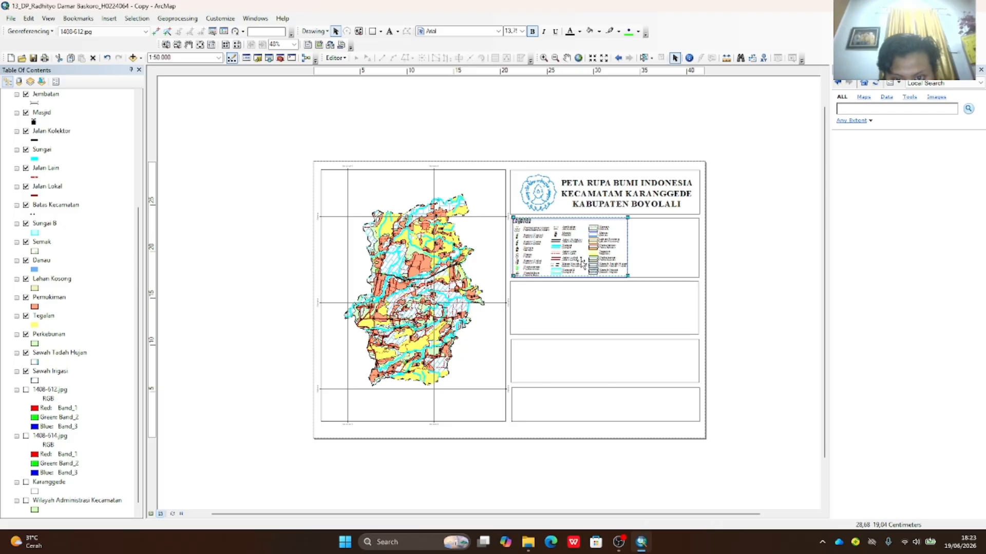
click(799, 286)
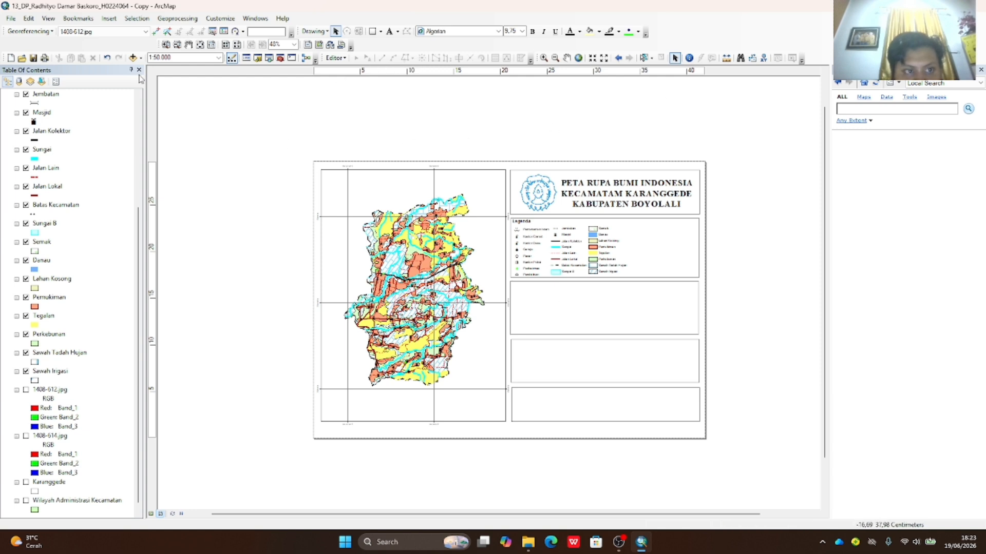
- Insert a new data frame and fit it into the empty box below the legend
right_click(626, 323)
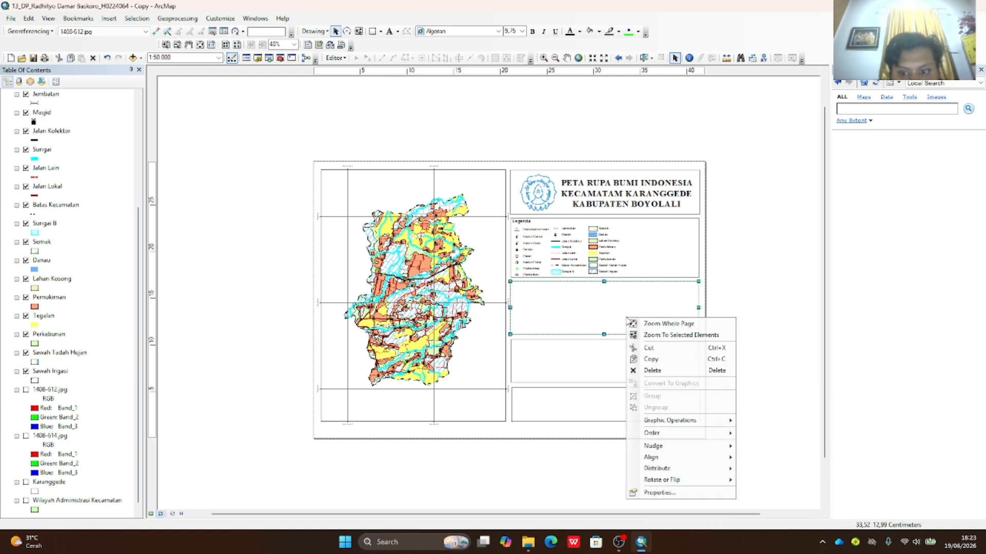
click(591, 329)
click(141, 57)
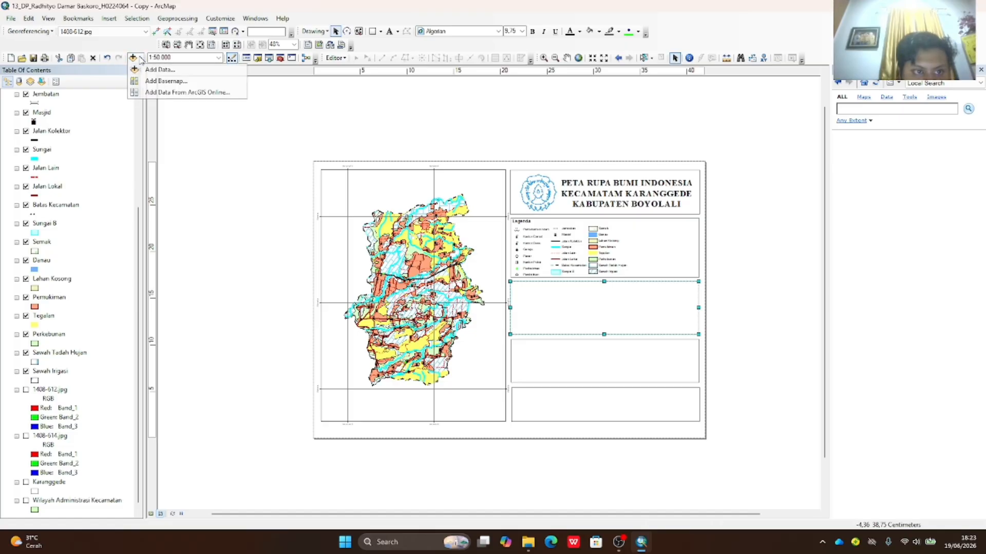
click(141, 57)
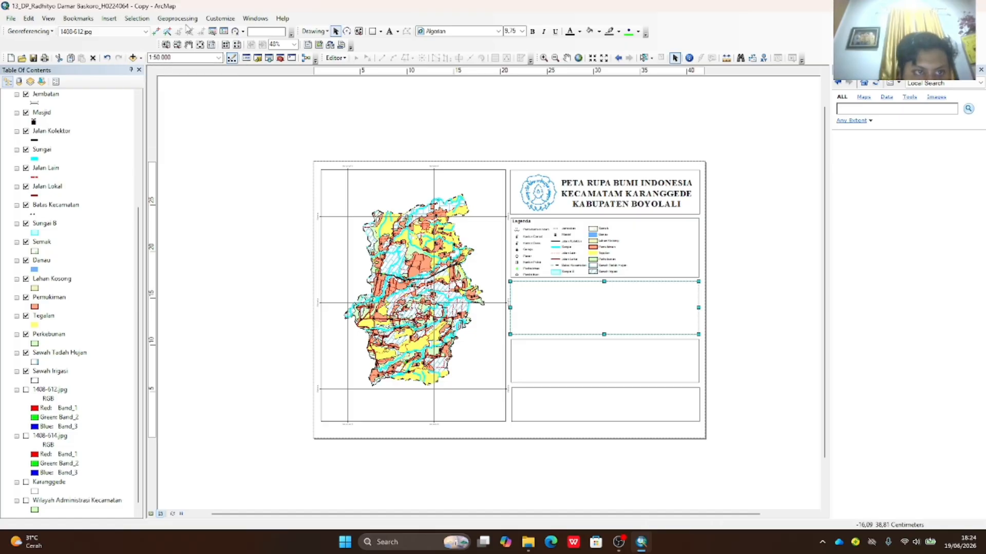
click(109, 19)
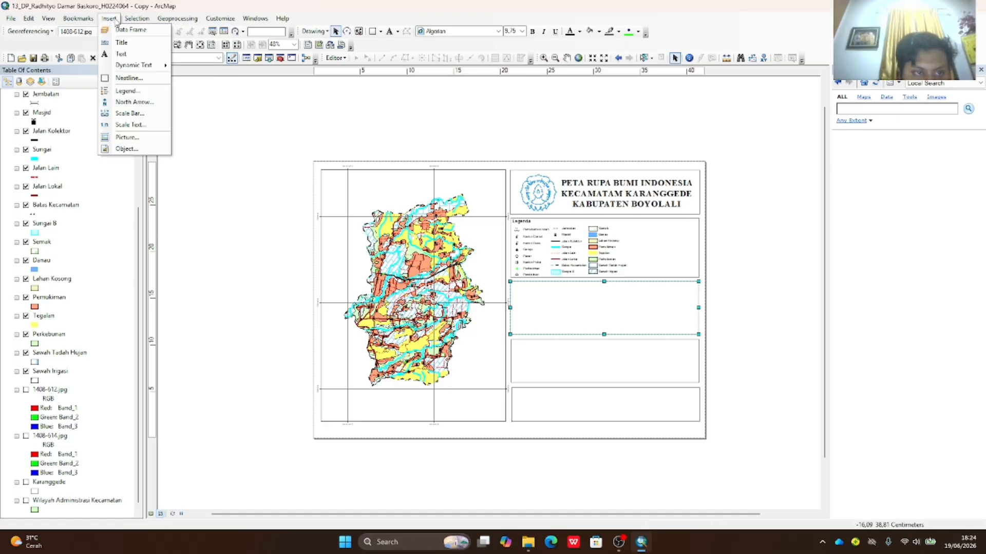
click(573, 335)
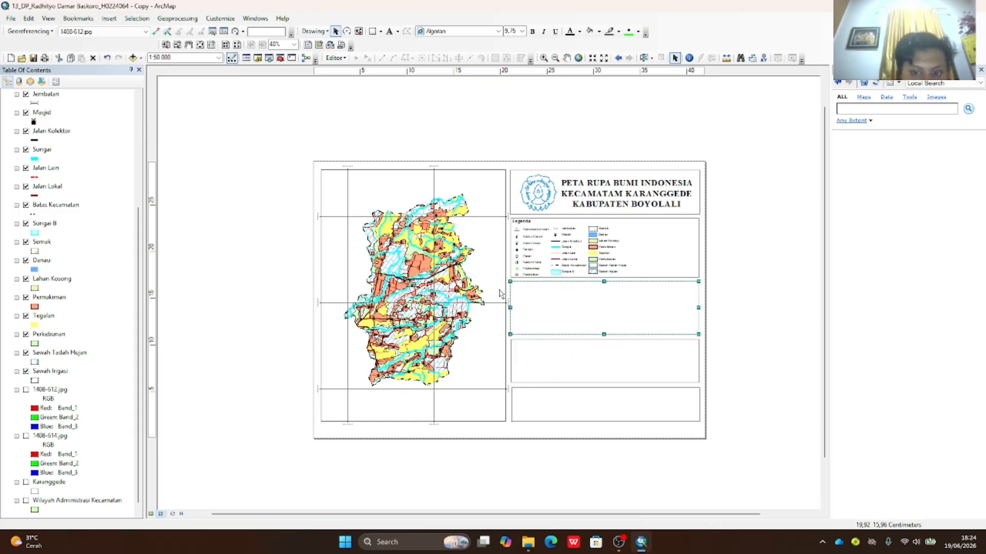
click(108, 19)
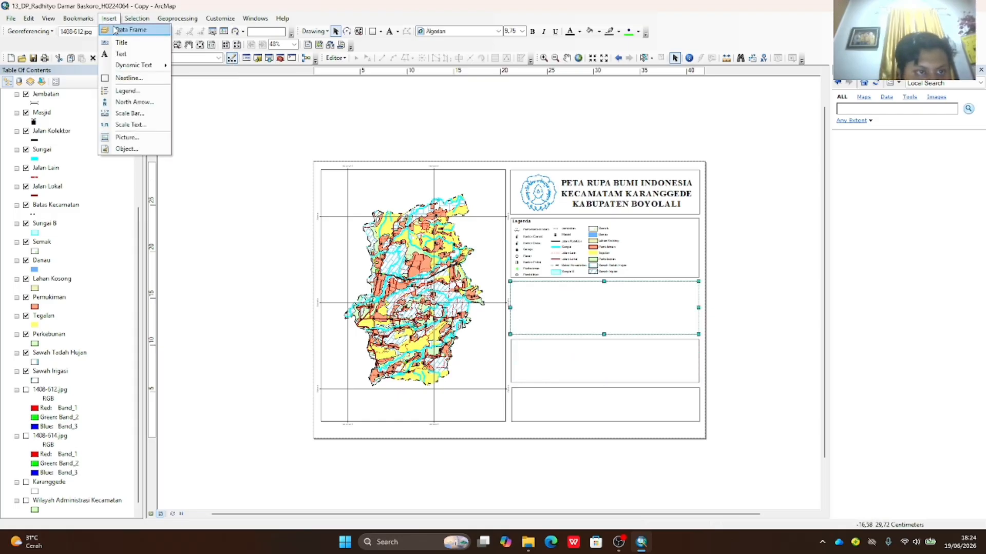
click(120, 30)
drag(487, 281, 615, 272)
drag(512, 287, 512, 287)
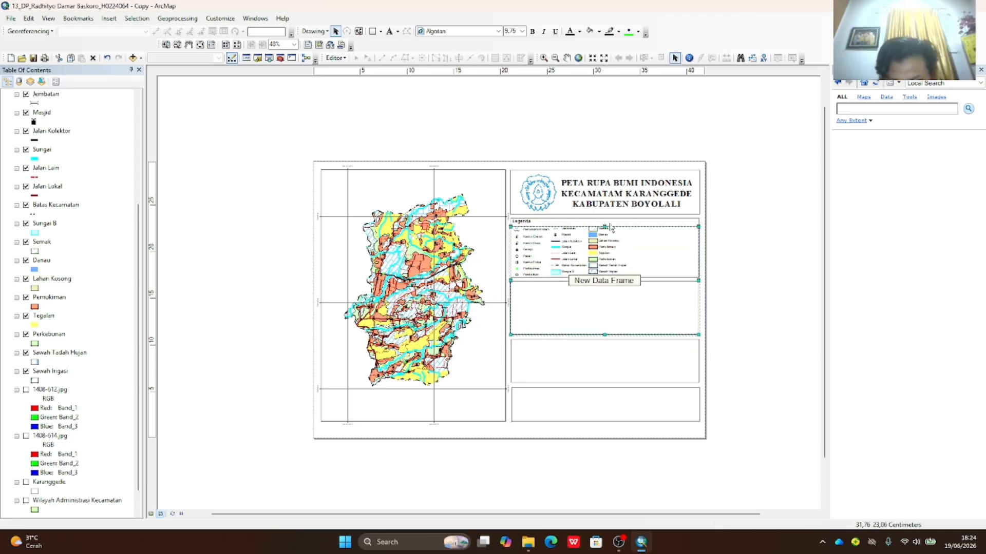
drag(603, 224, 605, 282)
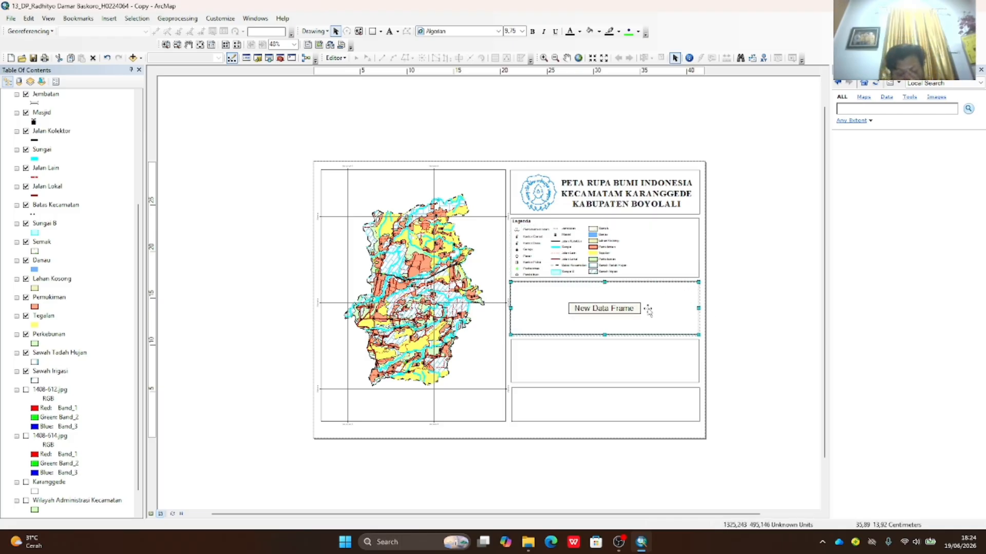
- Open Add Data for the new frame and browse to the Karanggede KAB BOYOLALI topographic folder
right_click(615, 312)
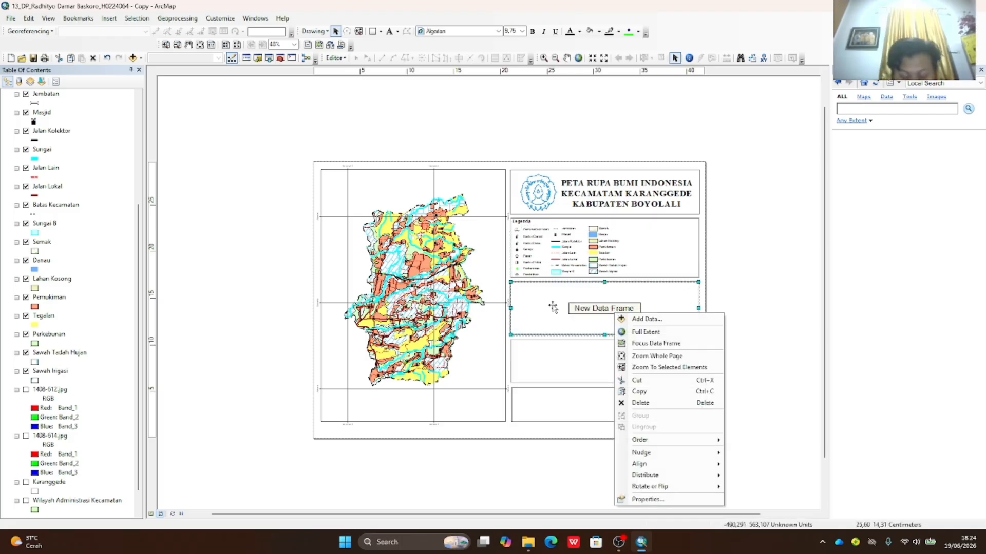
click(633, 320)
click(593, 333)
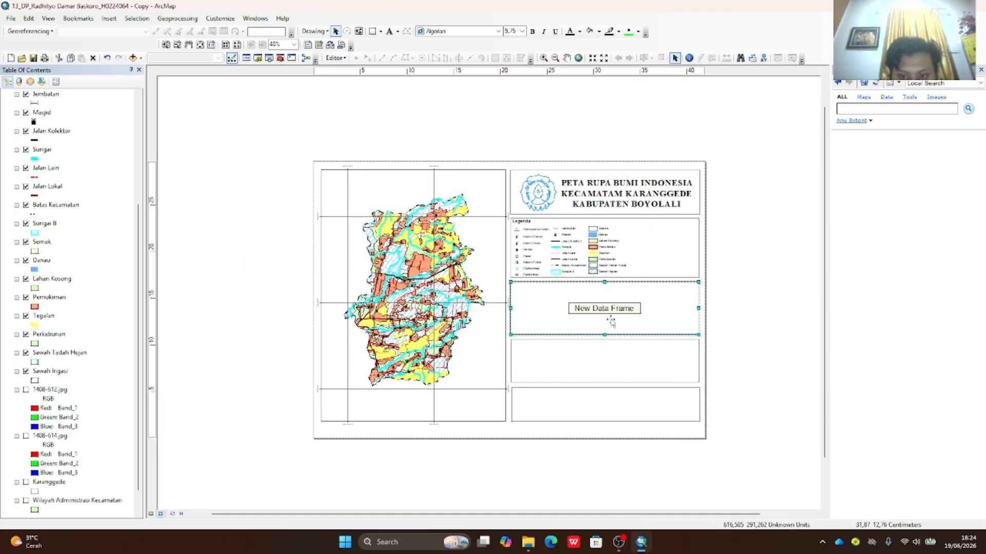
right_click(607, 312)
click(631, 316)
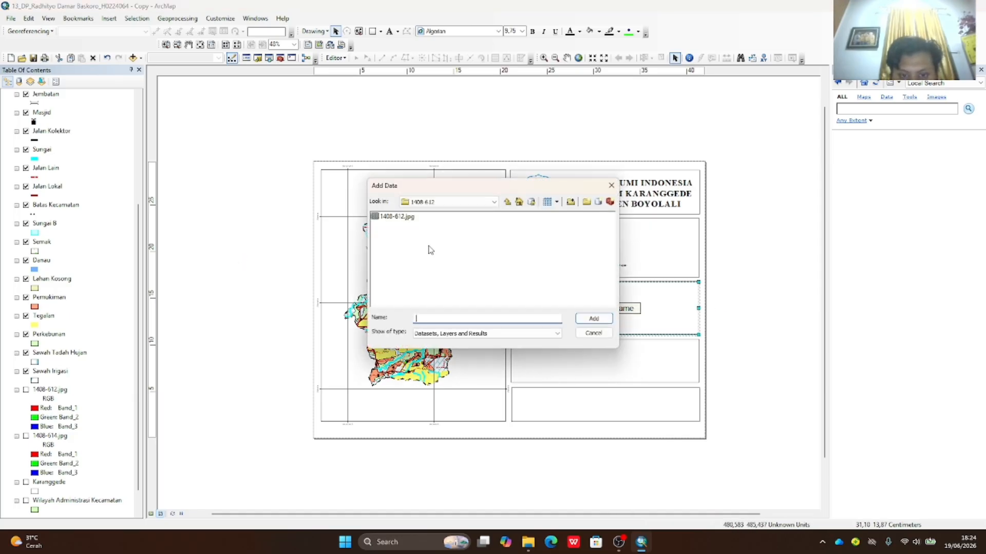
click(508, 202)
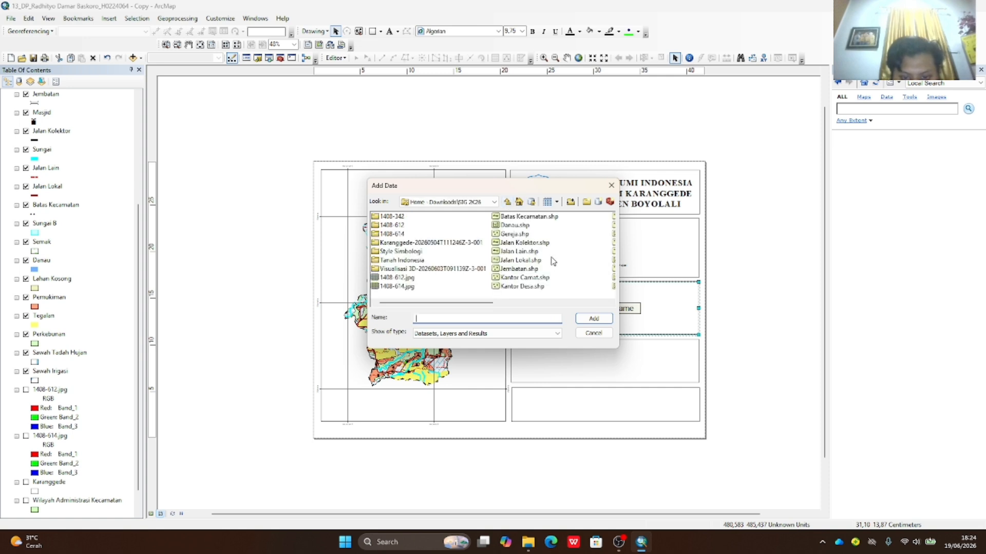
double_click(385, 244)
double_click(394, 217)
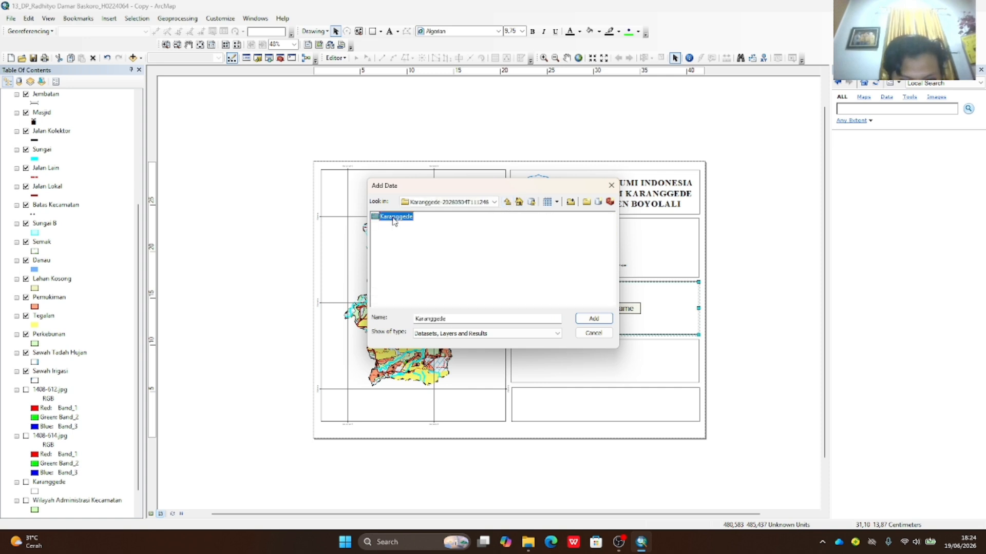
double_click(397, 218)
double_click(400, 216)
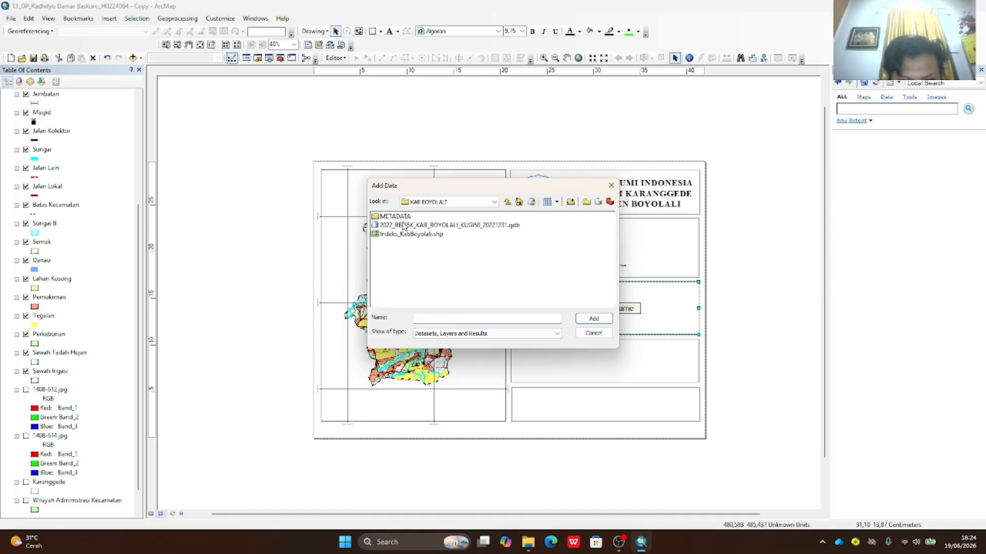
double_click(401, 216)
- Add ADMINISTRASI_AR_KECAMATAN from the BatasWilayah dataset to the new data frame
click(404, 218)
double_click(403, 218)
click(440, 234)
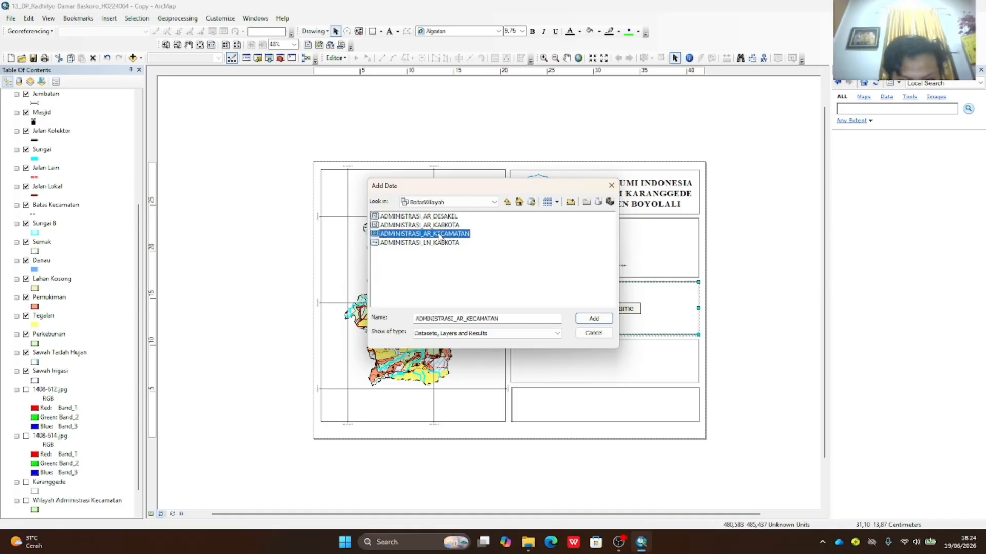
click(594, 319)
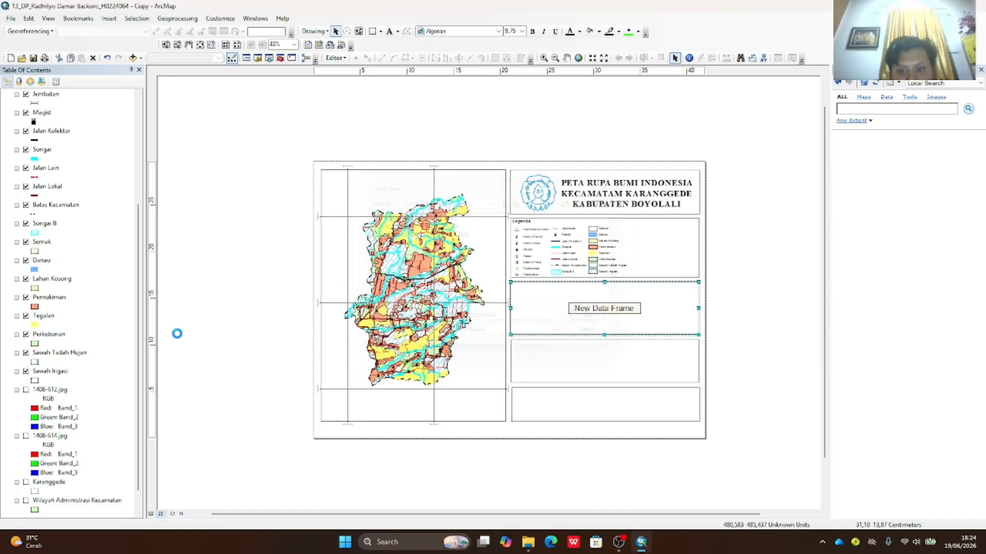
- Zoom in twice and pan the inset map to frame the district boundaries
click(543, 58)
click(605, 306)
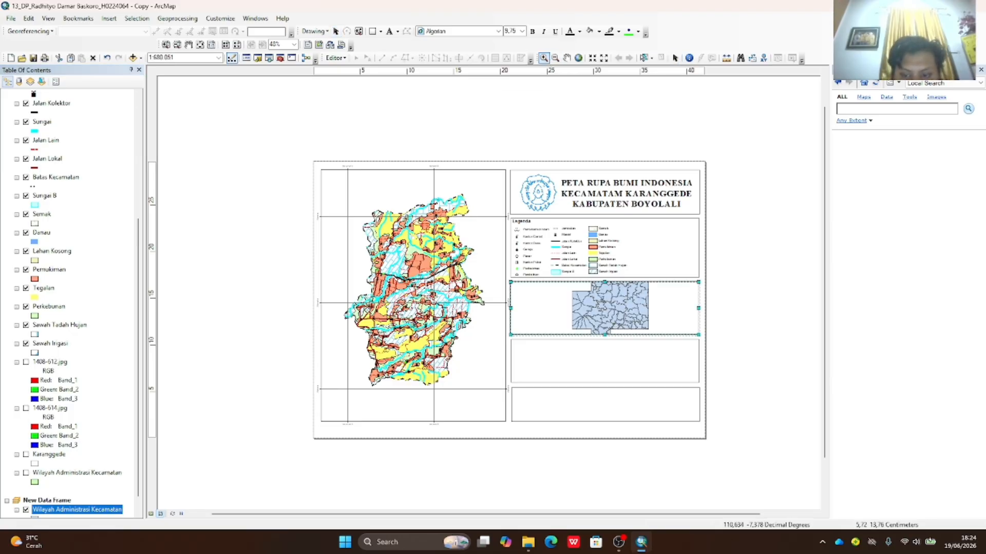
click(605, 306)
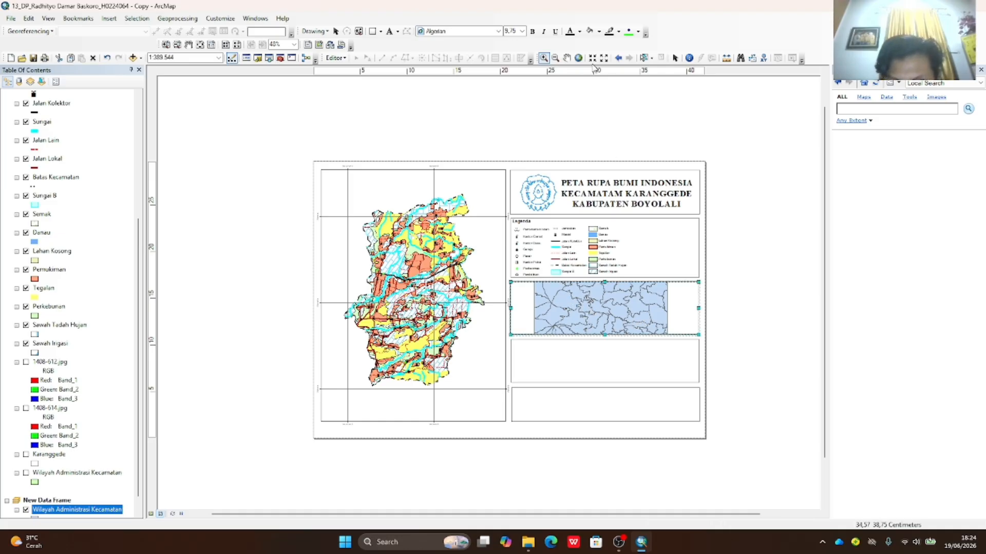
click(566, 58)
mouse_move(597, 314)
mouse_down()
mouse_move(554, 313)
mouse_move(621, 325)
mouse_move(602, 335)
mouse_move(607, 319)
mouse_up()
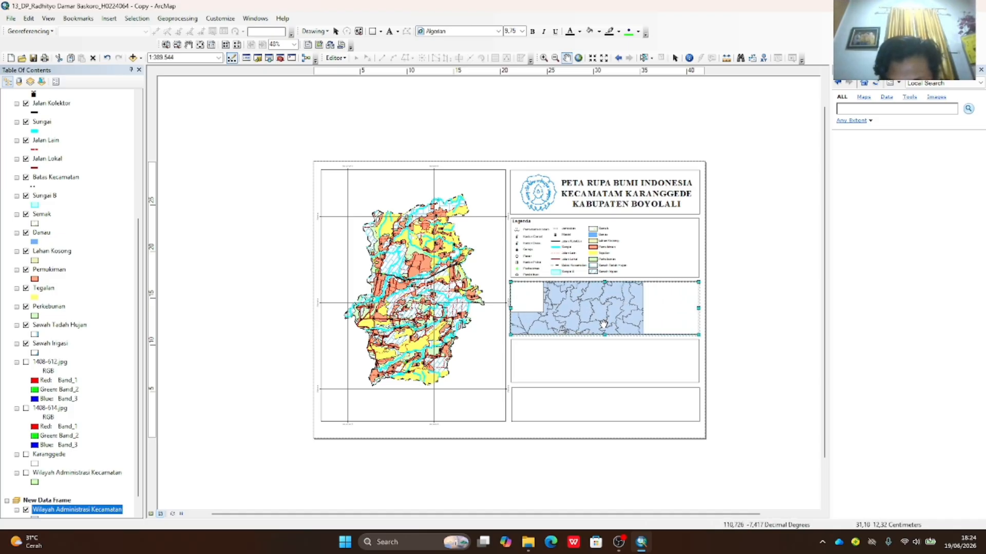
scroll(194, 439, down, 1)
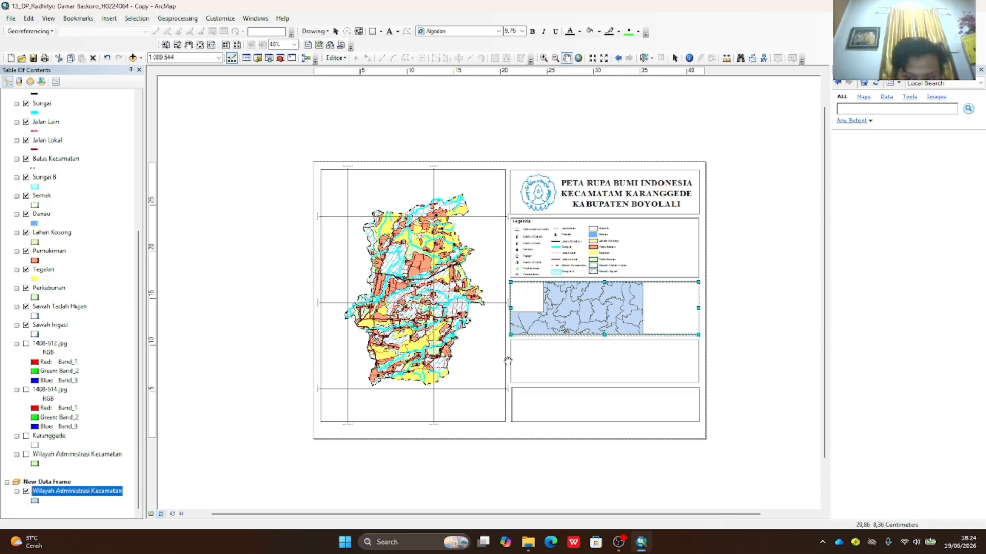
- Bring up the Wilayah Administrasi Kecamatan layer's context menu, leaving its name unchanged
right_click(105, 494)
click(71, 493)
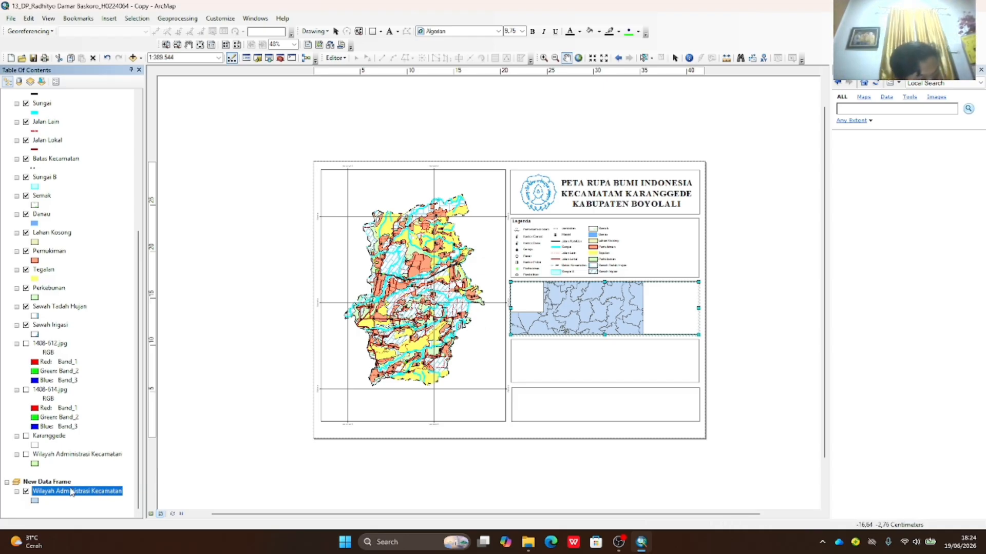
right_click(71, 492)
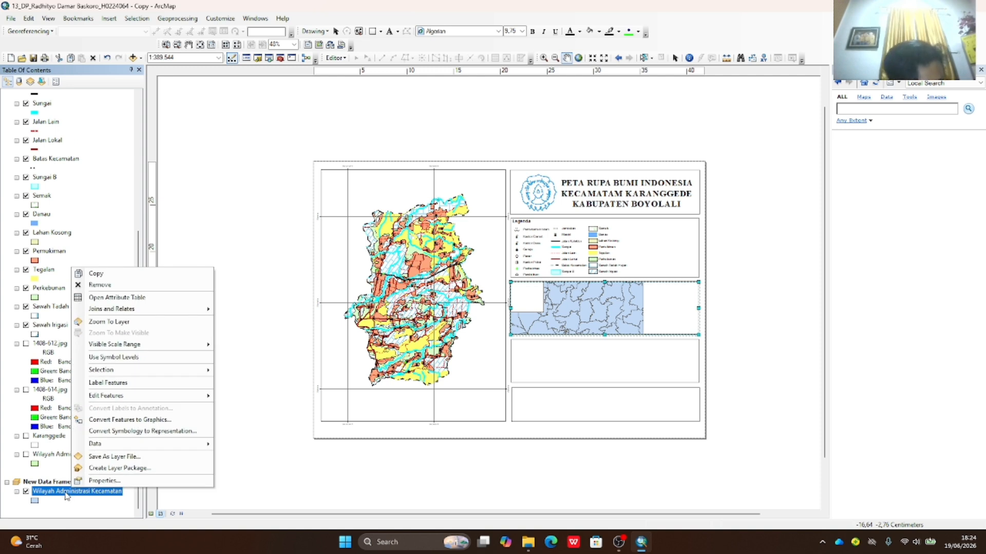
click(70, 492)
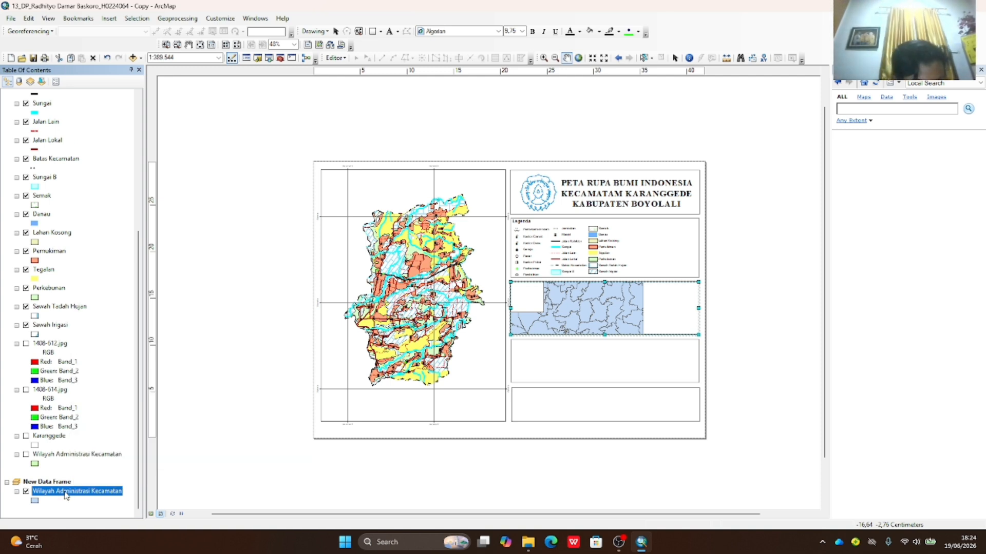
key(Return)
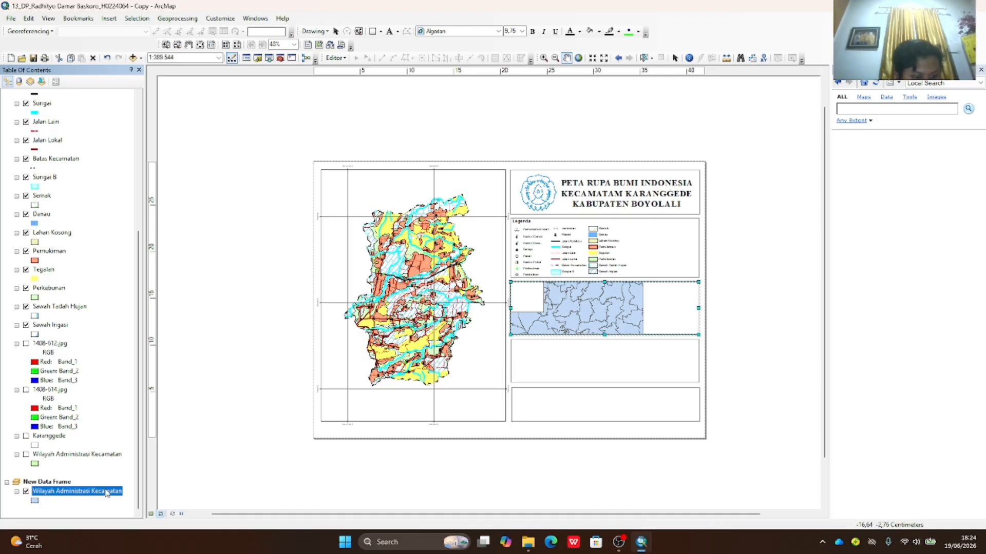
right_click(106, 493)
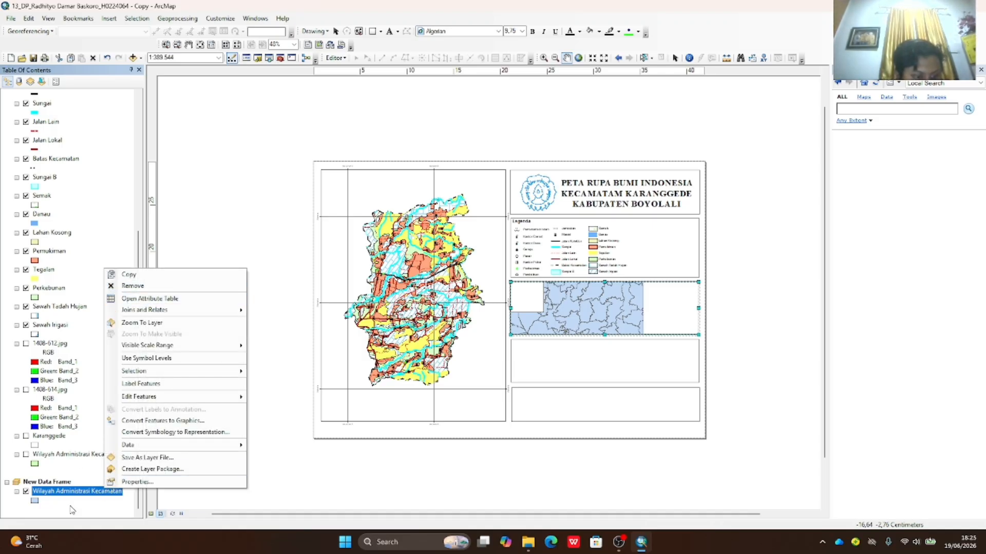
- Select the Karanggede row in the district layer's attribute table, then reach the layer's Selection menu
click(150, 299)
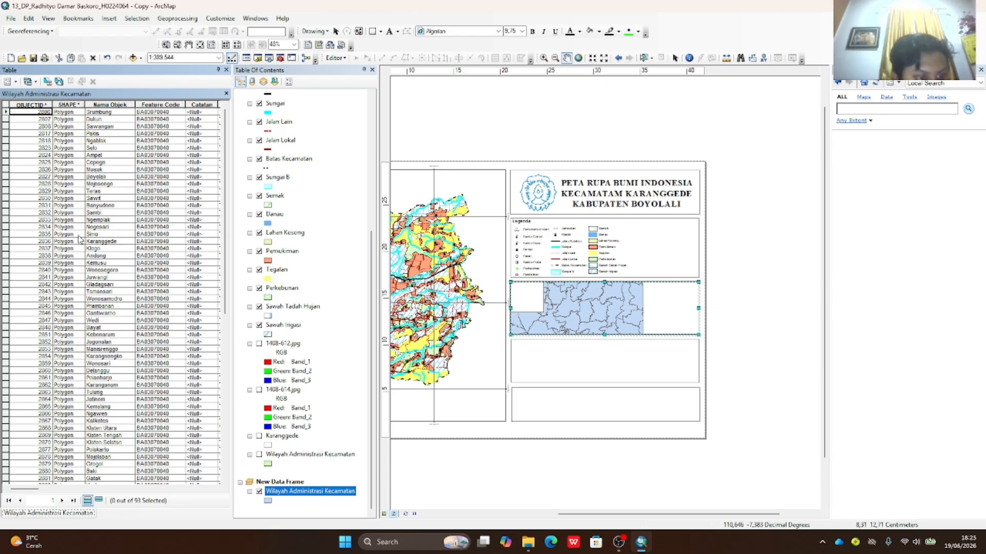
click(8, 242)
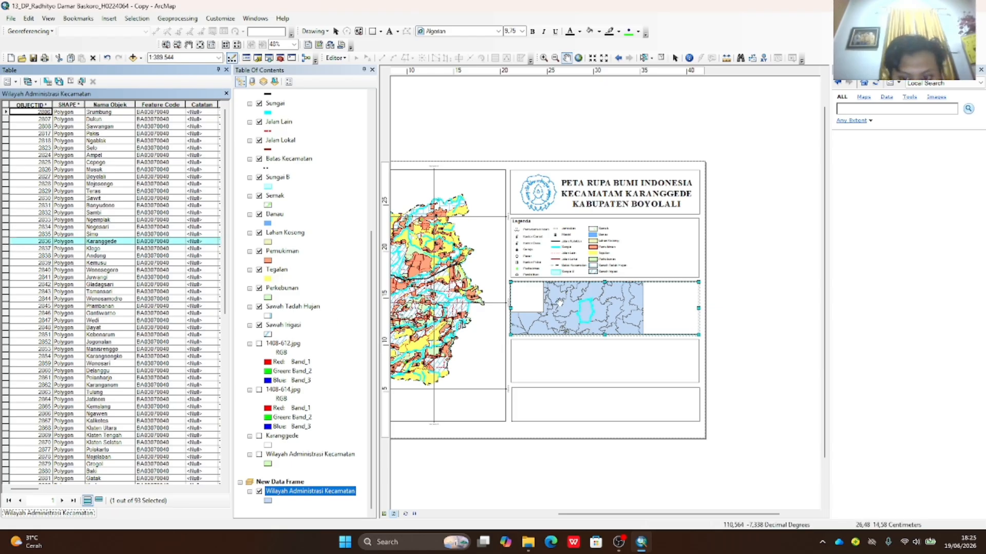
click(226, 70)
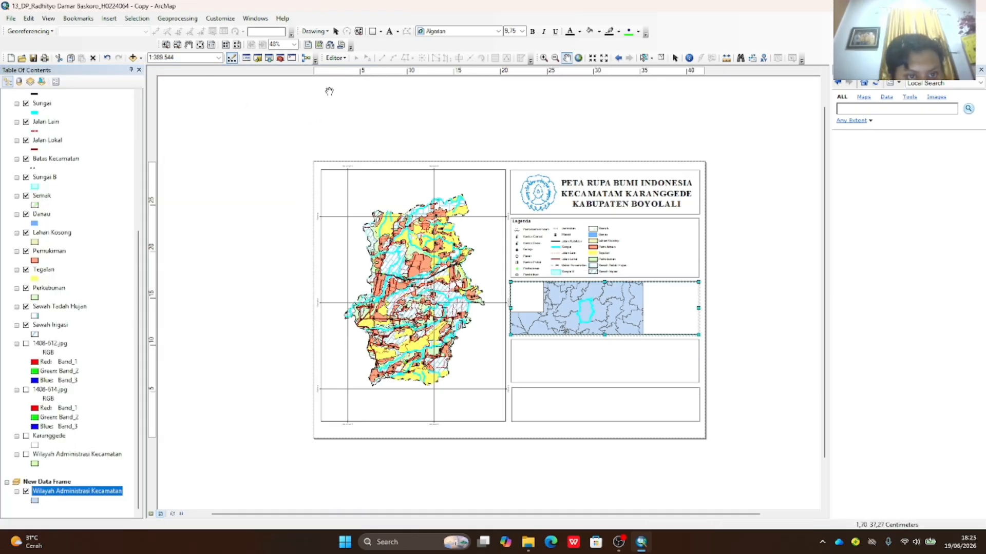
right_click(97, 493)
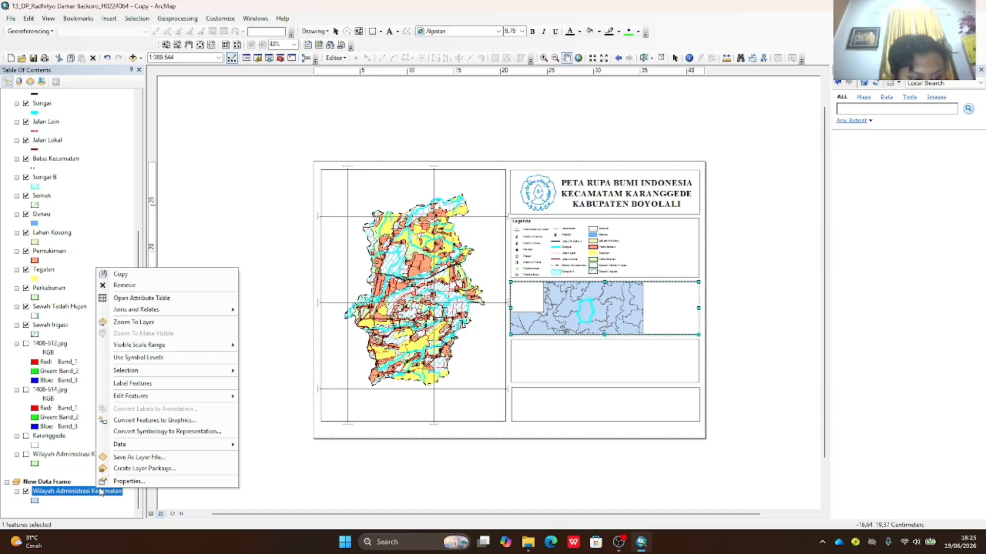
mouse_move(188, 369)
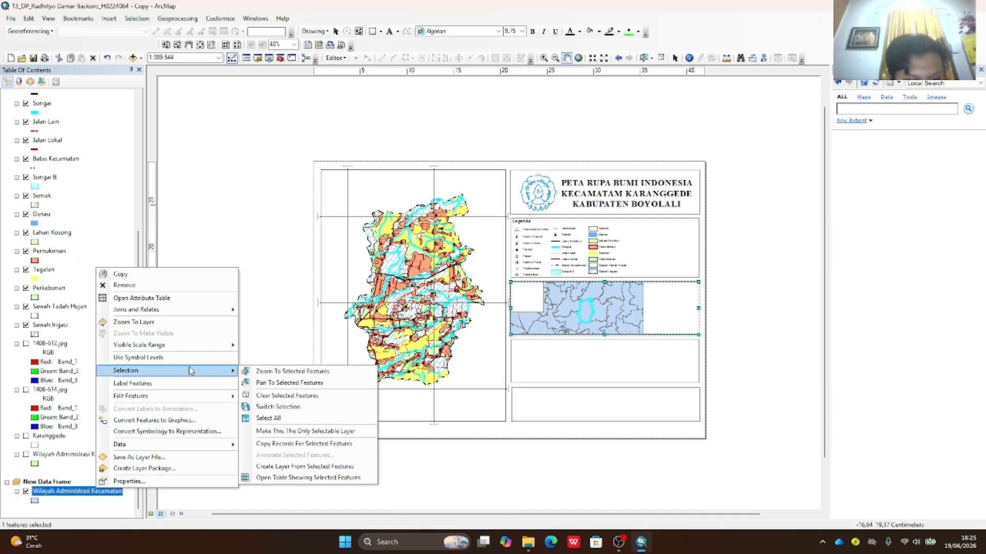
- Create a layer from the selected Karanggede feature and give it a red fill
click(267, 468)
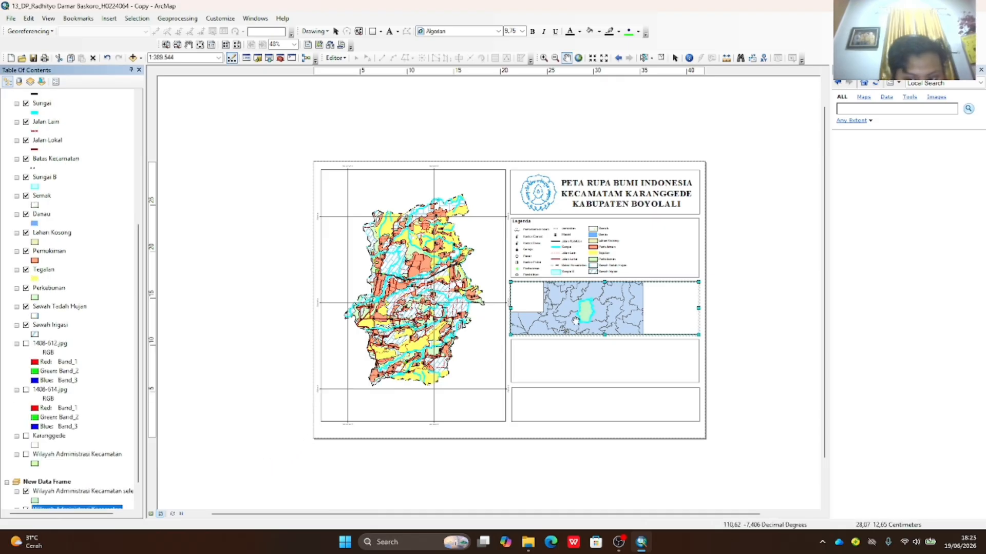
scroll(72, 493, down, 1)
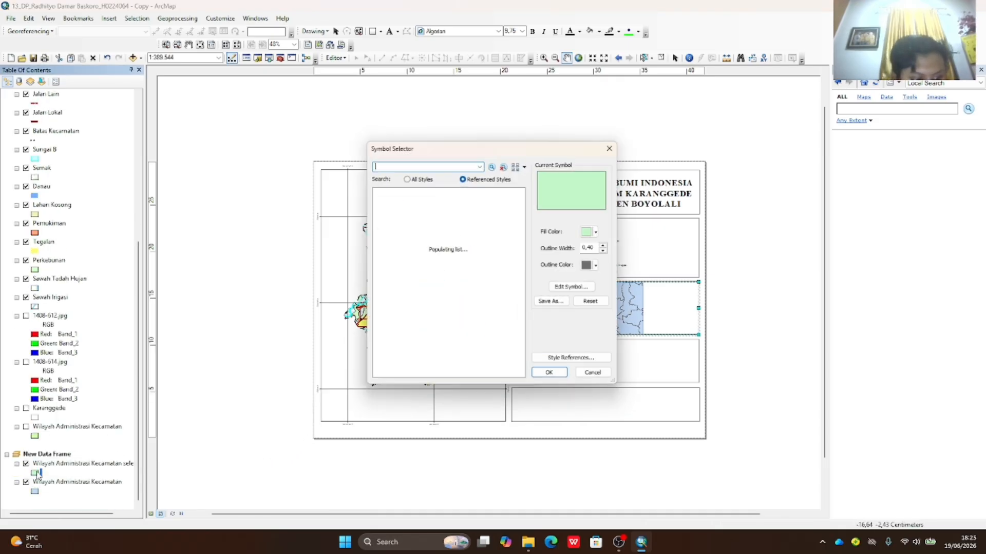
click(35, 473)
scroll(455, 252, down, 1)
click(604, 232)
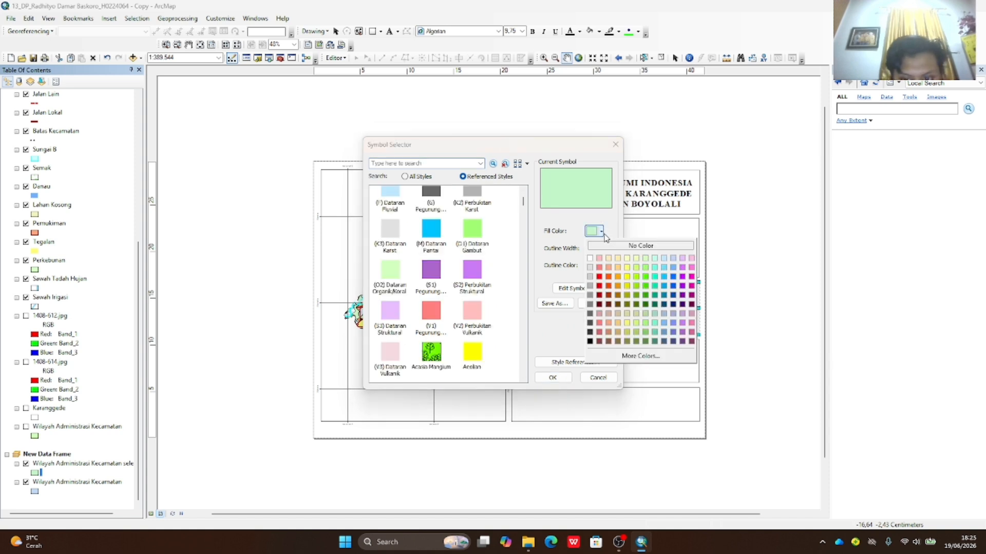
click(602, 278)
click(552, 378)
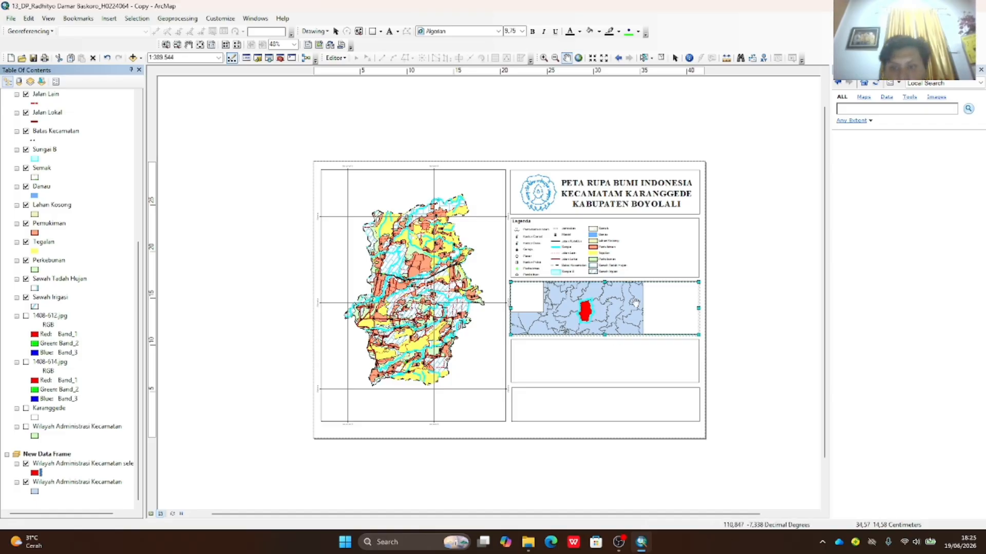
- Zoom the inset map in around Karanggede and recentre it
drag(618, 318, 633, 318)
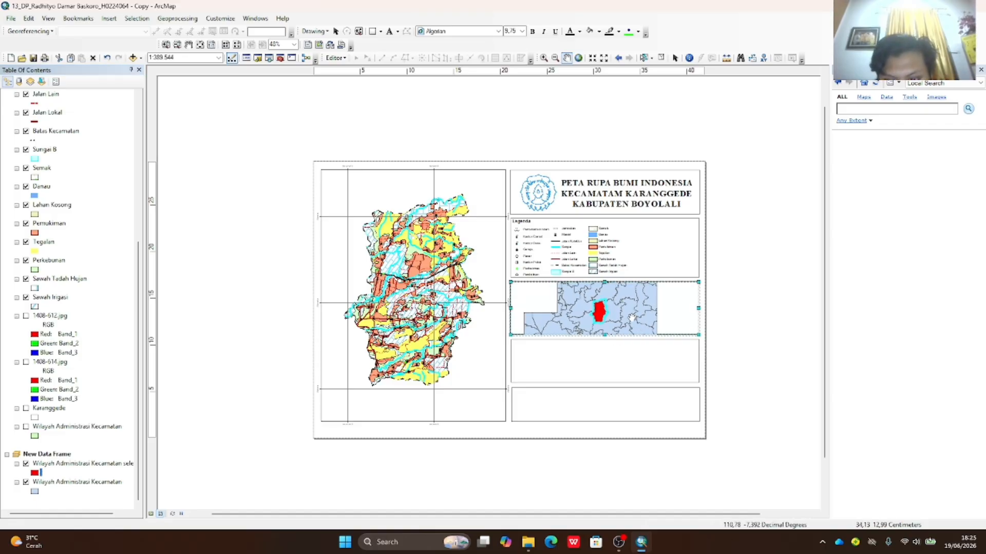
click(543, 58)
drag(584, 303, 619, 329)
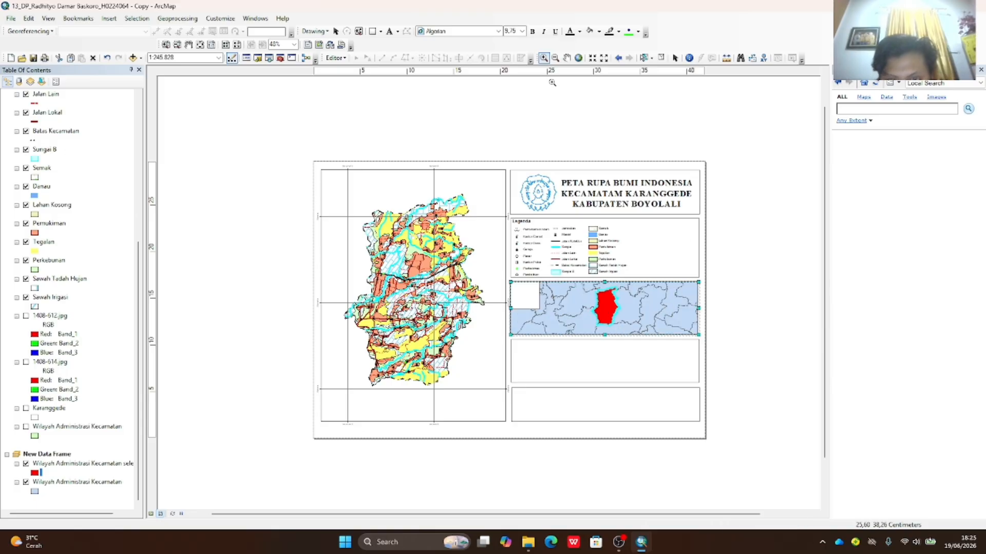
click(567, 57)
drag(640, 311, 634, 312)
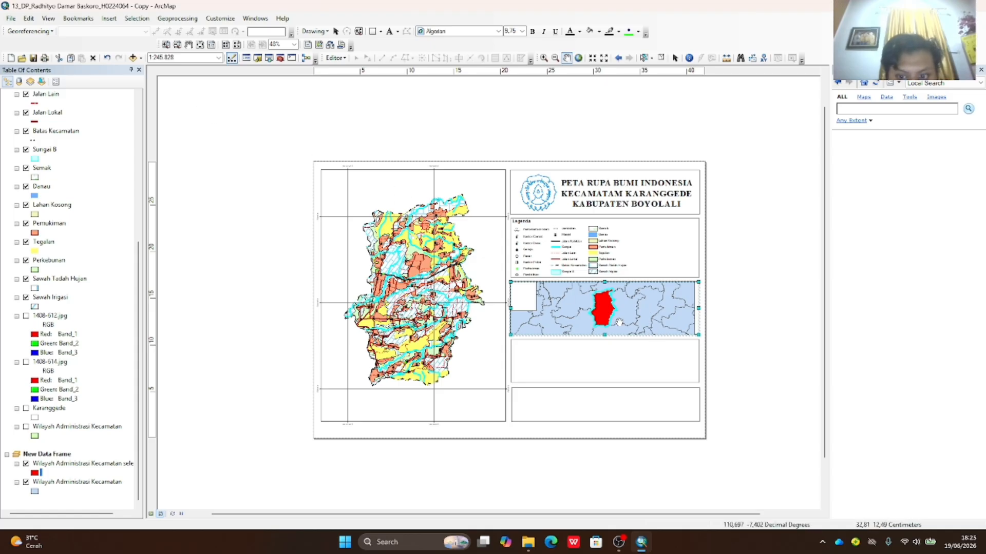
- Recentre the inset and add the Imagery basemap to it
click(141, 58)
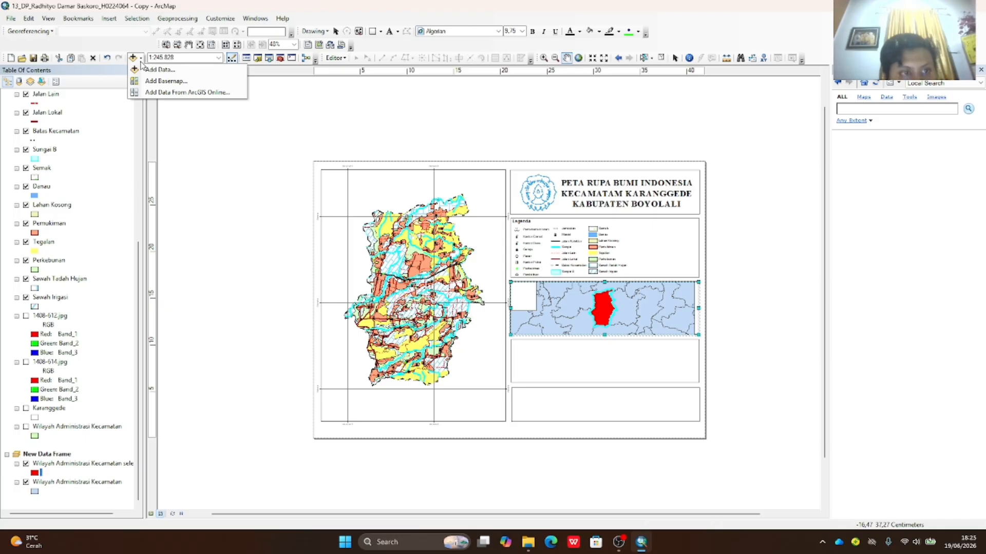
click(608, 310)
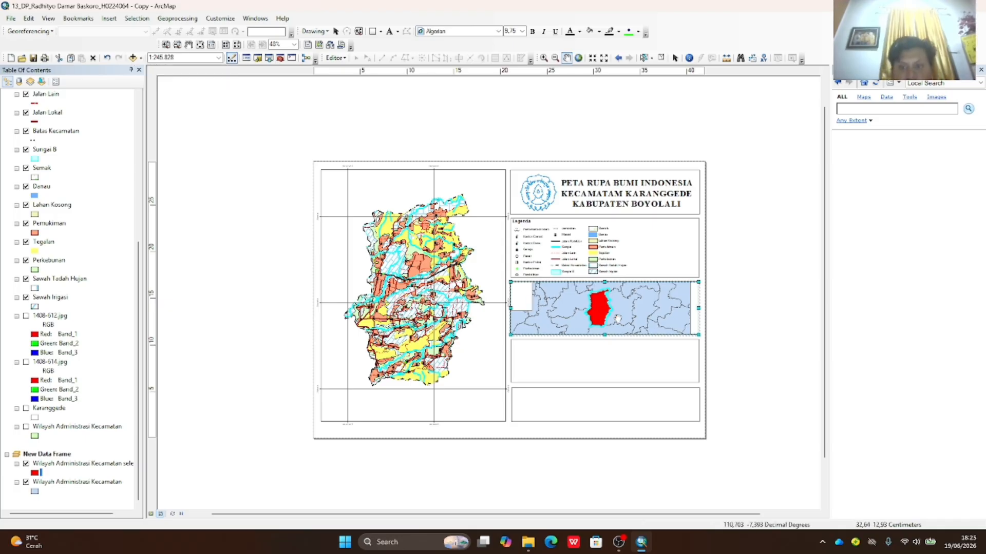
drag(618, 319, 620, 316)
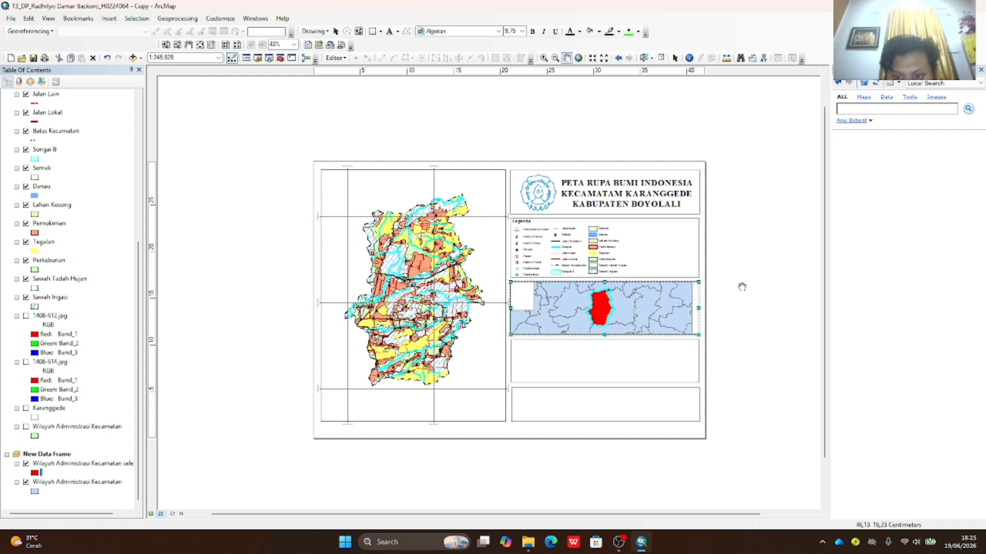
click(140, 58)
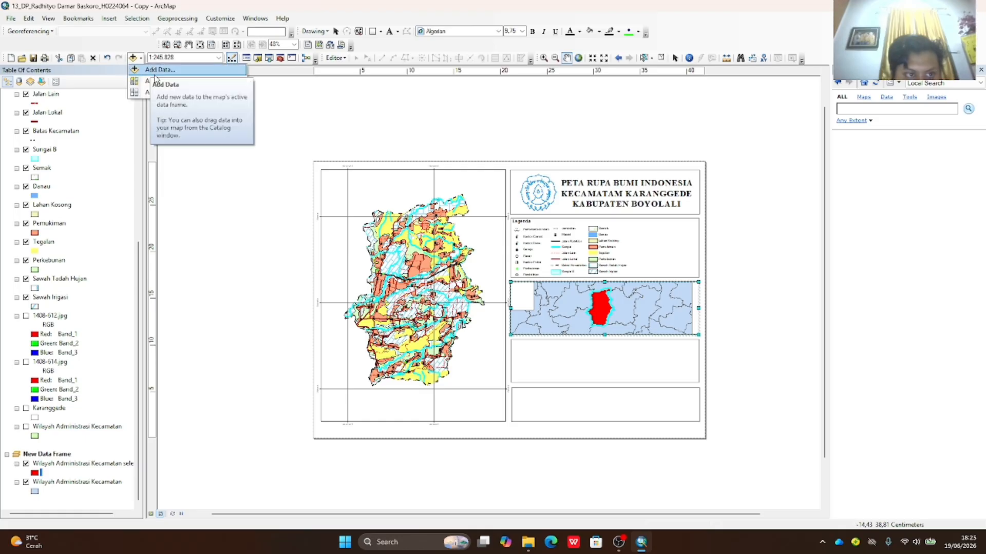
click(159, 81)
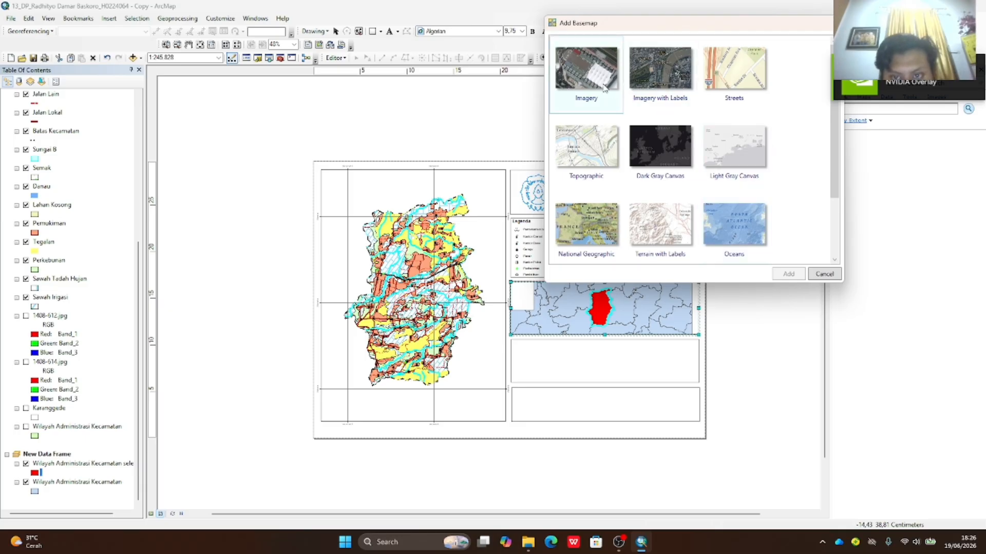
click(604, 89)
click(790, 275)
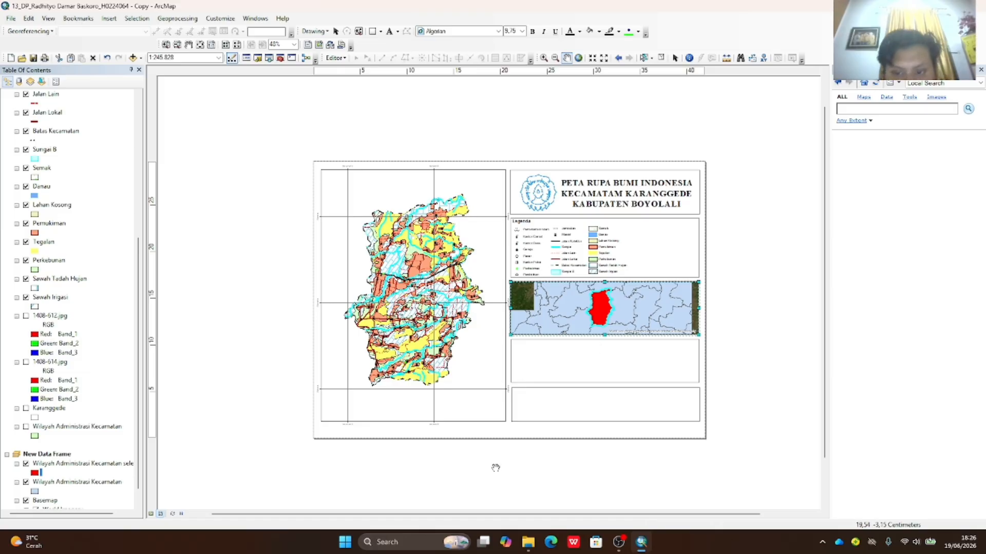
- Show the red Karanggede layer and hide the Wilayah Administrasi Kecamatan polygons
scroll(69, 444, down, 1)
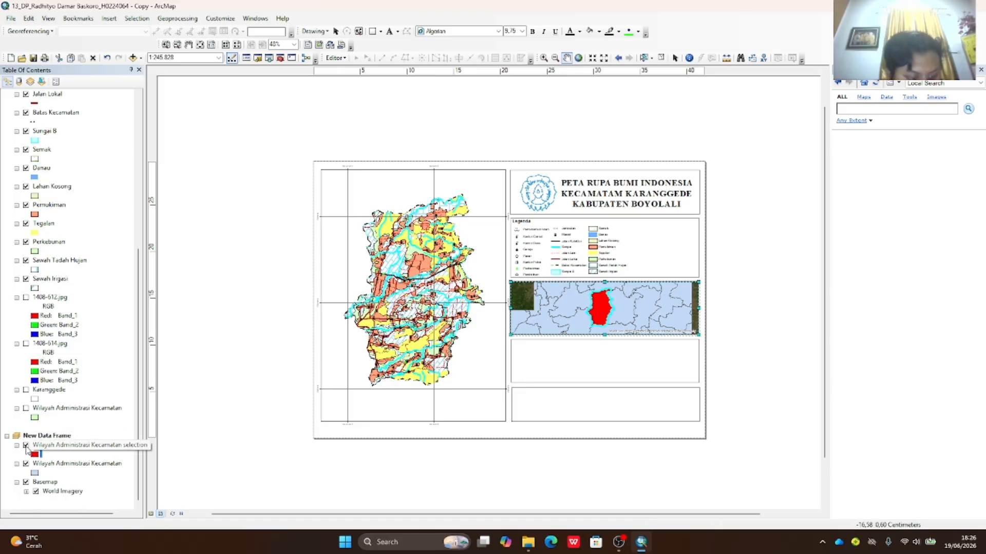
click(26, 446)
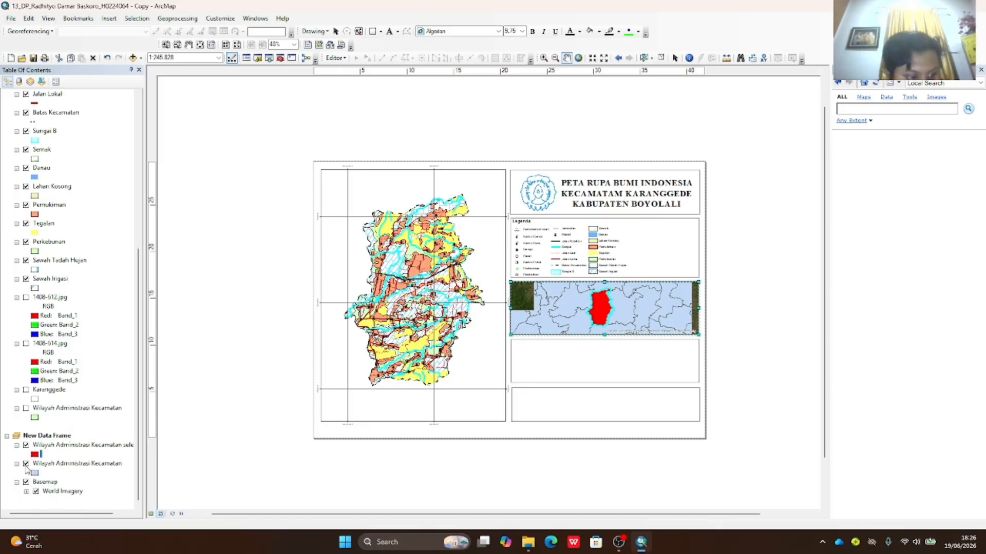
click(26, 465)
click(45, 465)
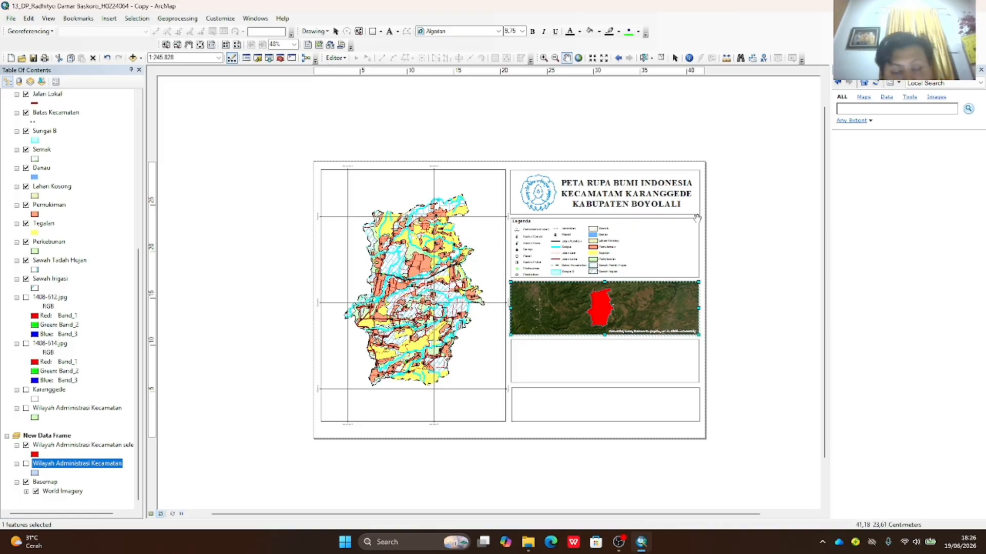
- Place a text element below the inset and start entering 'Coordinate System: GCS WGS 1984'
click(390, 31)
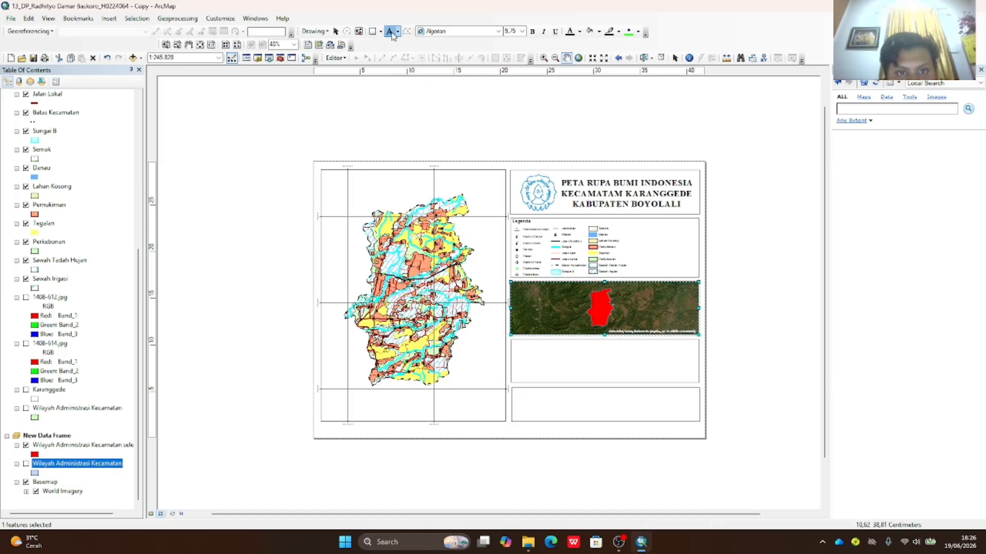
click(521, 343)
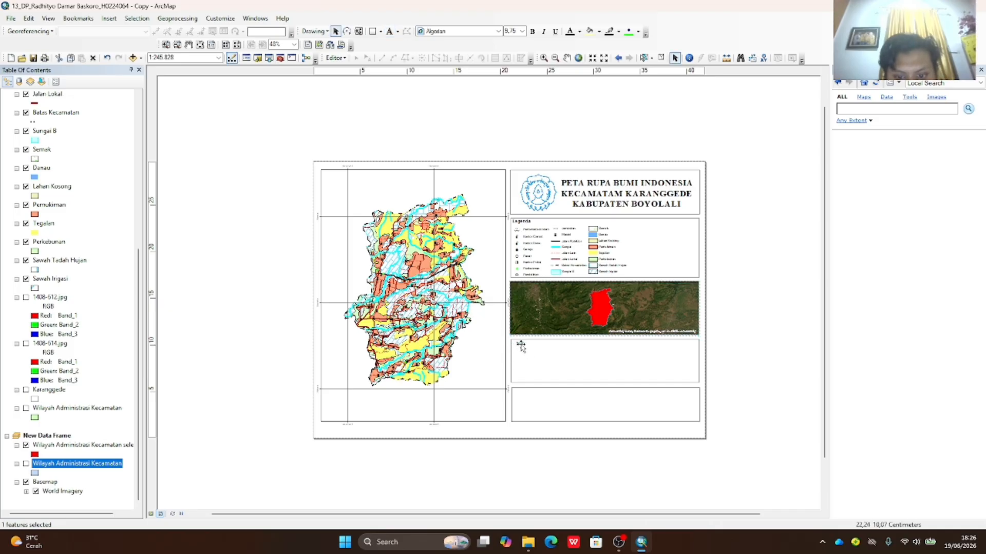
double_click(519, 344)
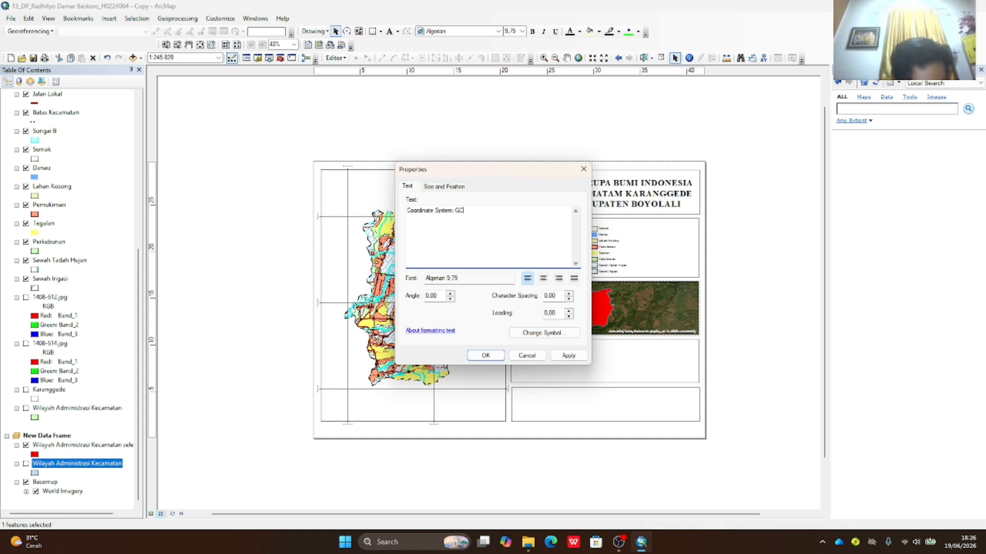
text(S WGS 1984)
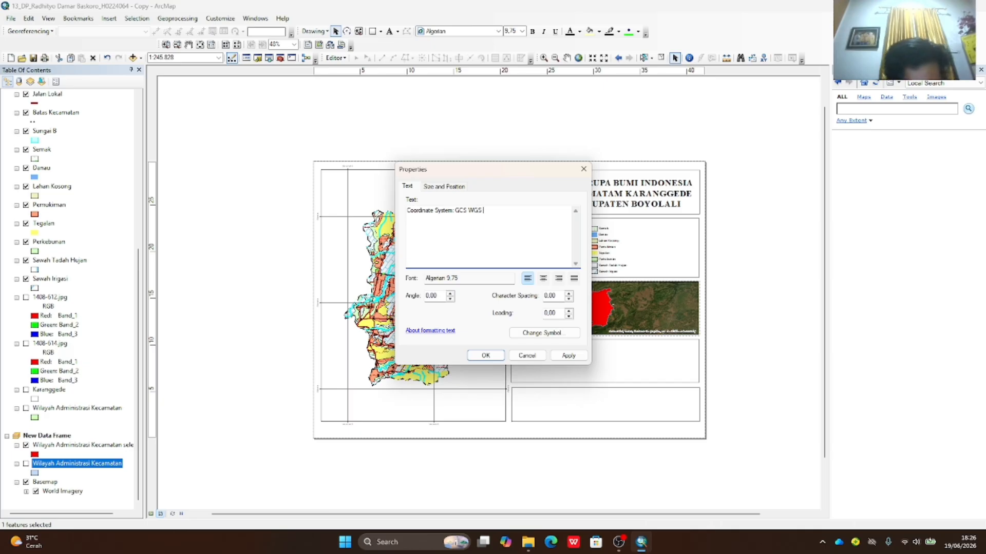
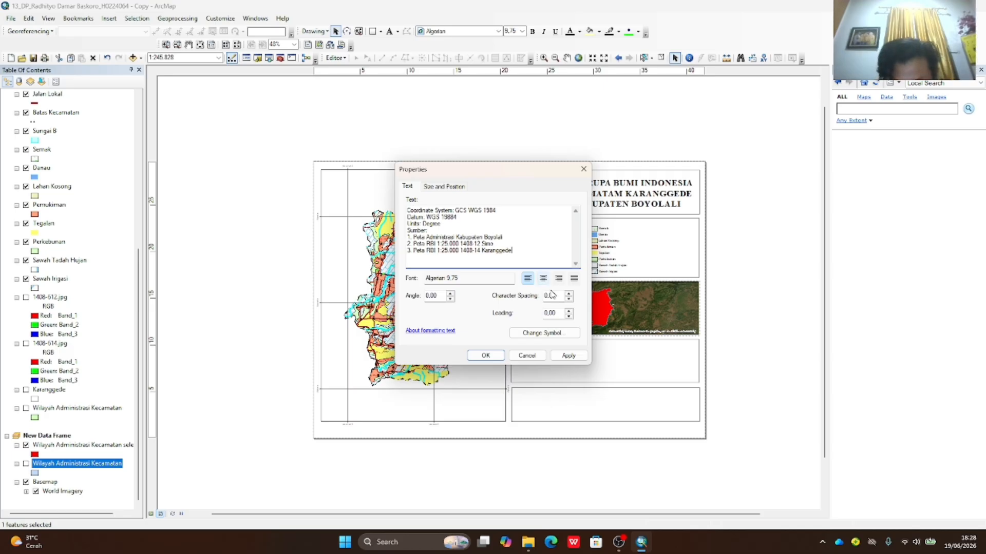
- Apply the coordinate-system text and move it into the box below the inset map
click(577, 358)
click(494, 357)
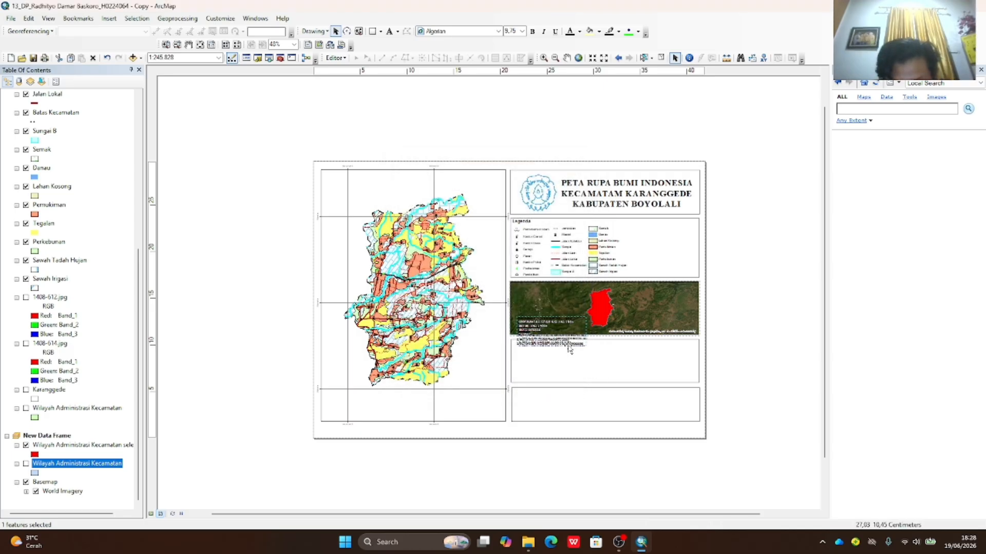
drag(569, 349, 570, 374)
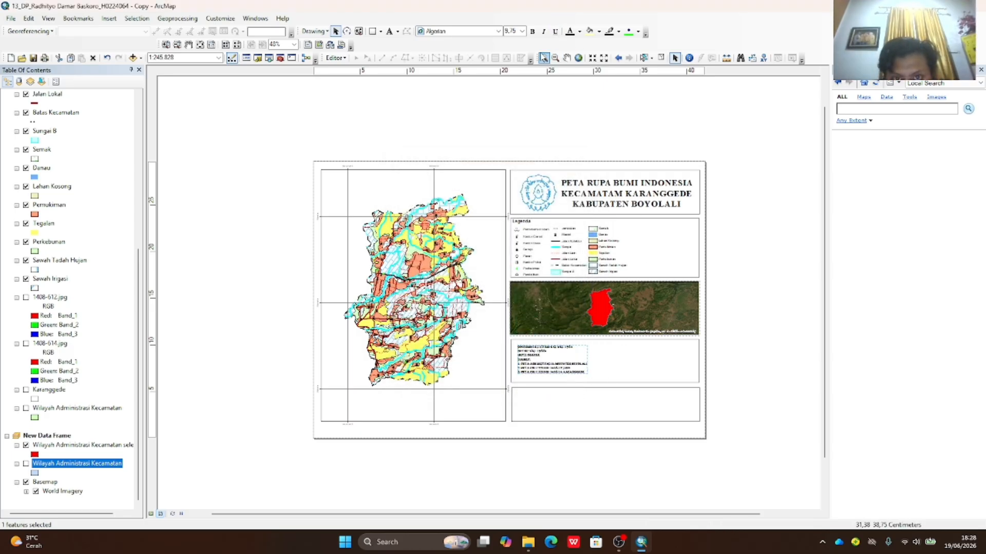
- Set the coordinate text to Times New Roman size 16, nudging it within its box
click(498, 30)
drag(507, 47, 516, 141)
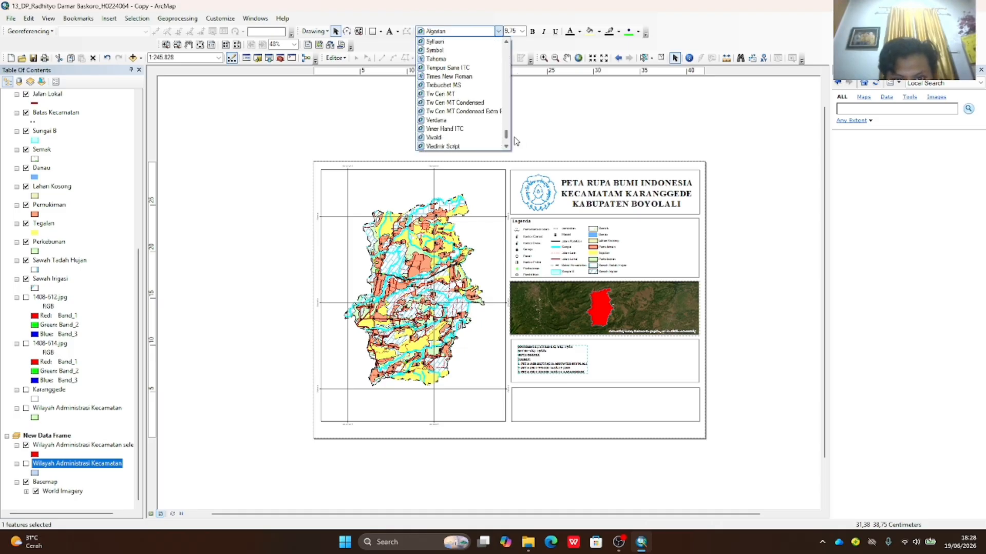
click(448, 75)
click(522, 31)
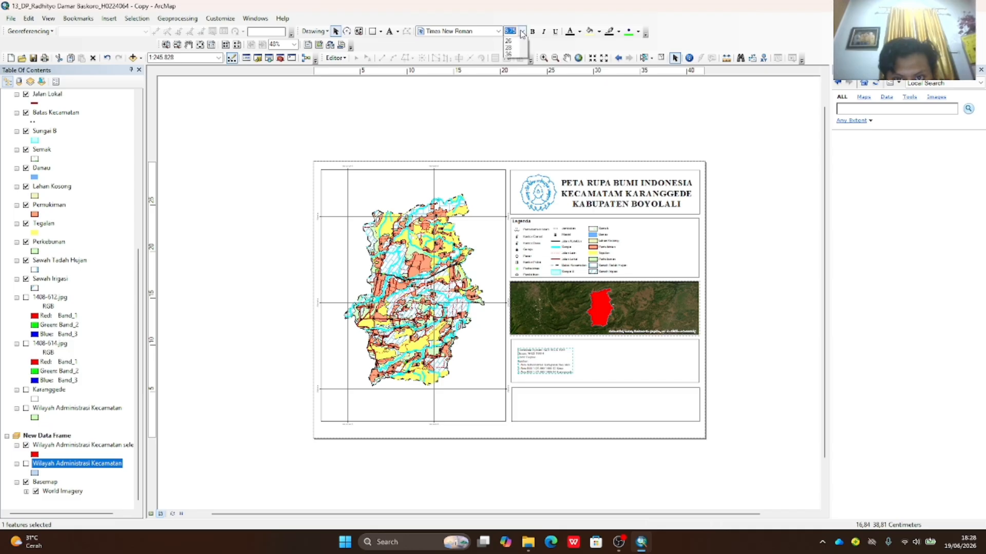
click(518, 126)
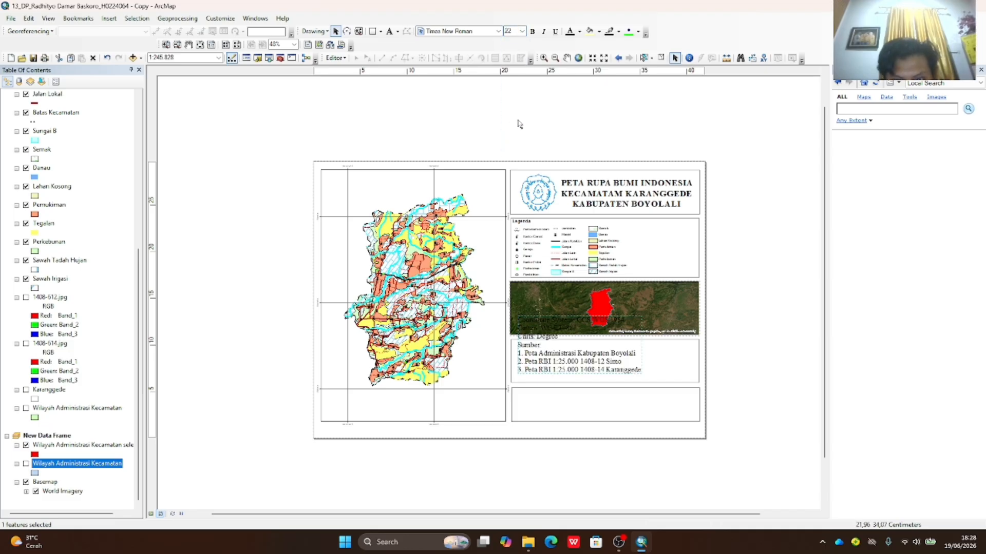
click(521, 31)
click(515, 93)
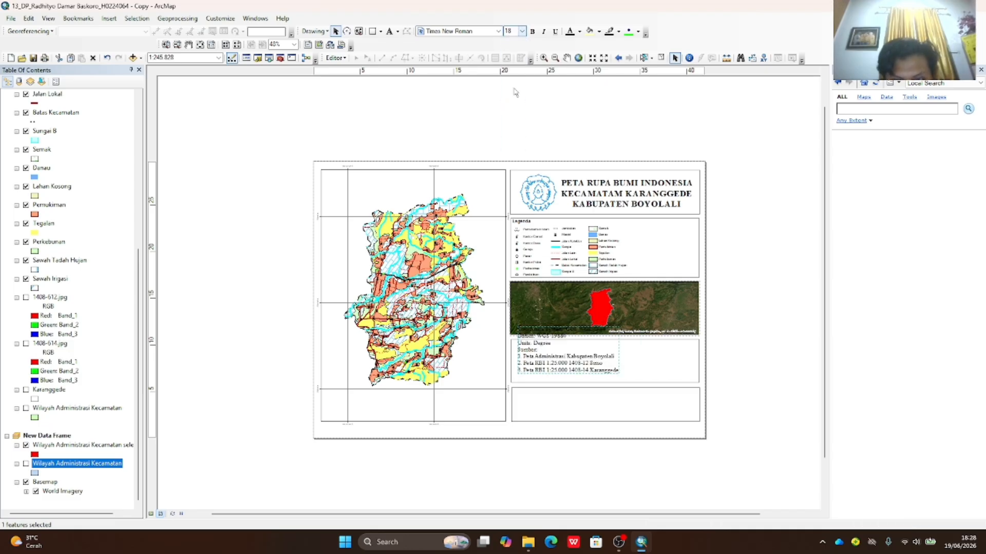
drag(591, 345, 585, 358)
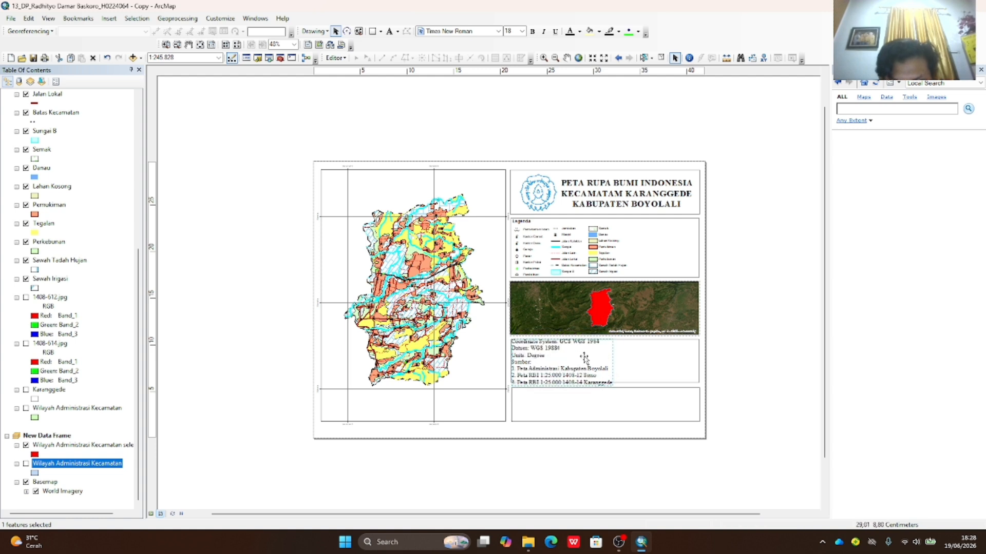
click(610, 387)
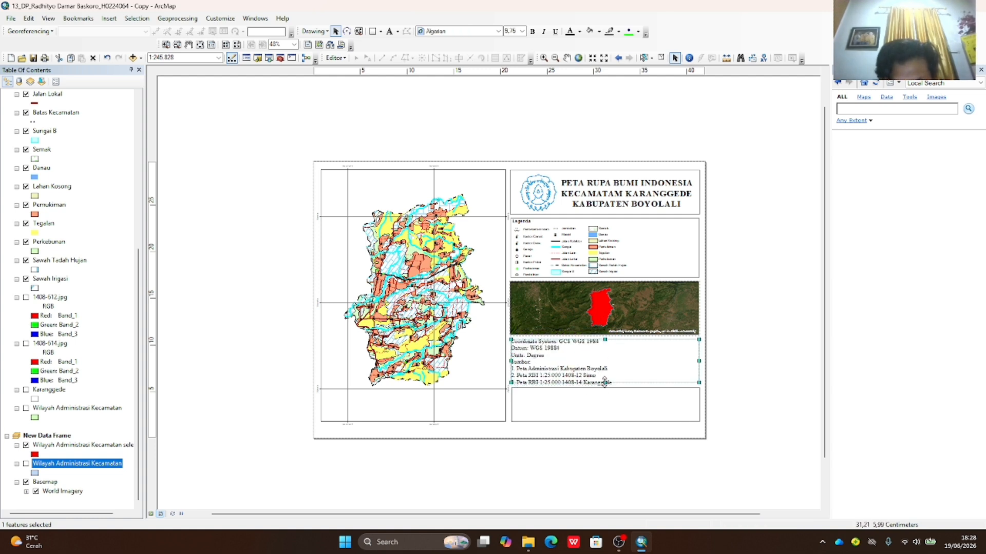
click(605, 382)
click(522, 31)
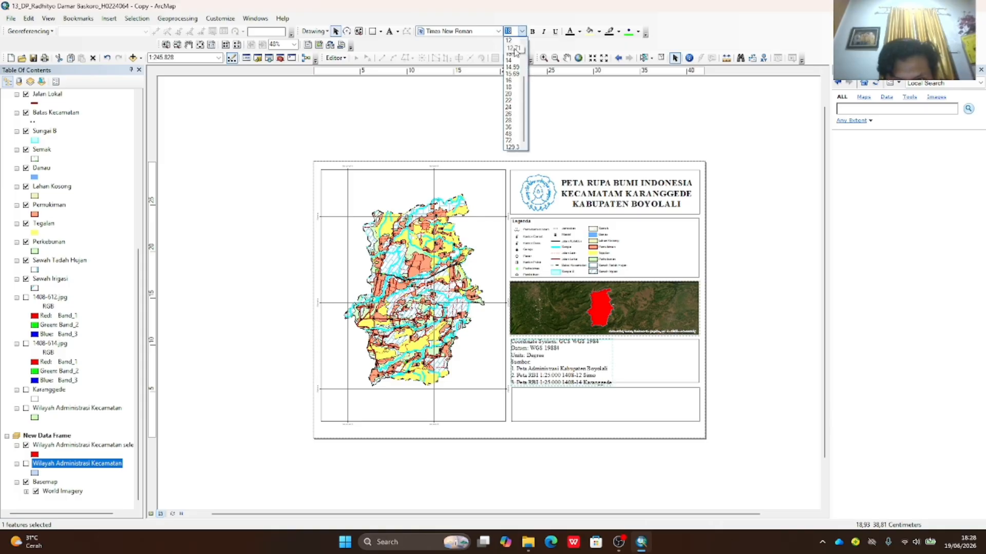
click(509, 80)
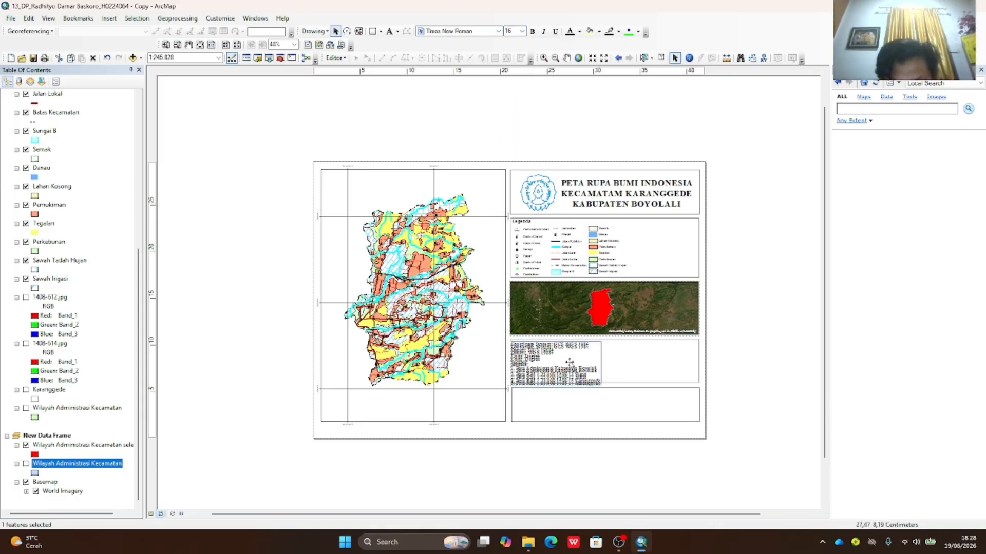
- Make the coordinate-system and sources text bold
click(614, 355)
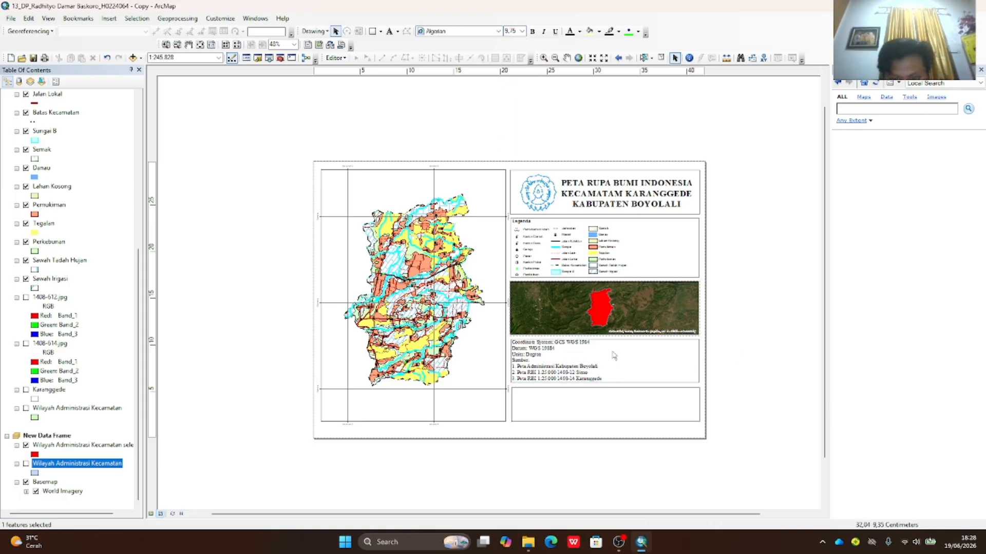
click(585, 363)
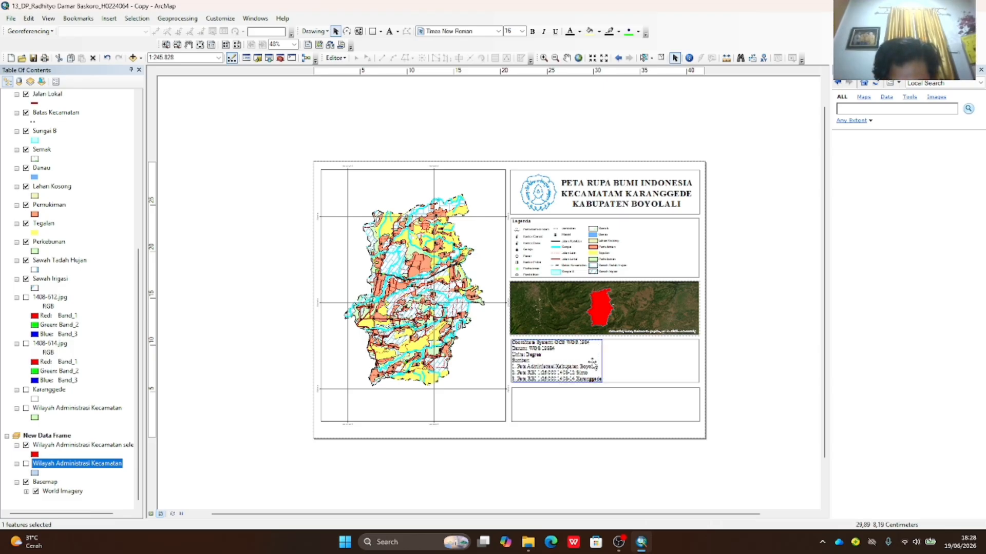
click(779, 372)
click(557, 374)
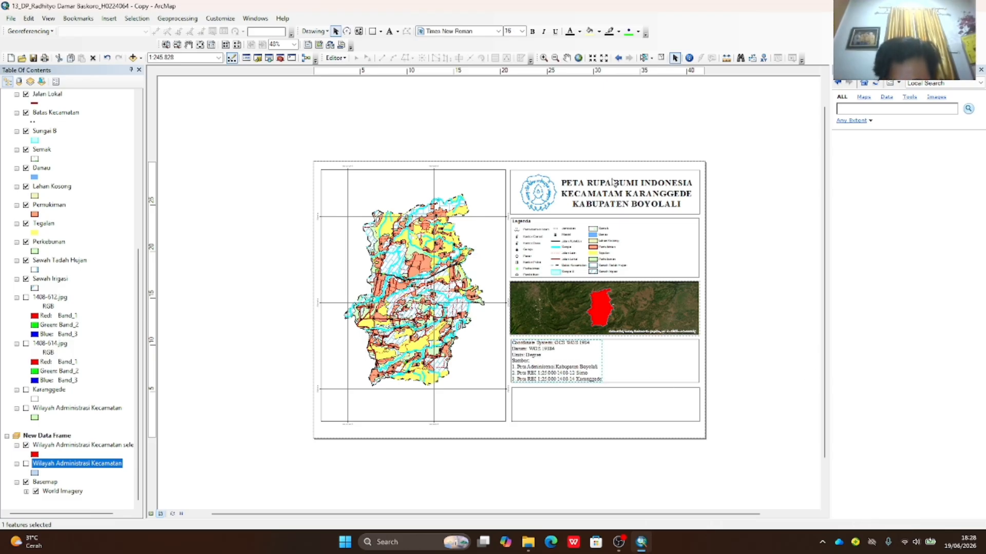
click(532, 31)
click(815, 269)
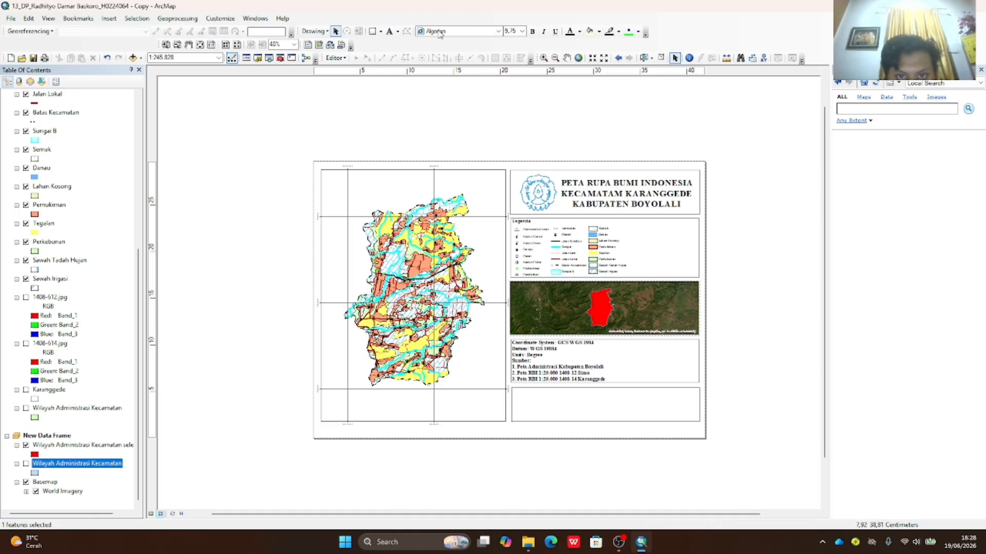
- Add a 'DISUSUN OLEH:' credit text with the author's name and student number in the bottom box
click(389, 30)
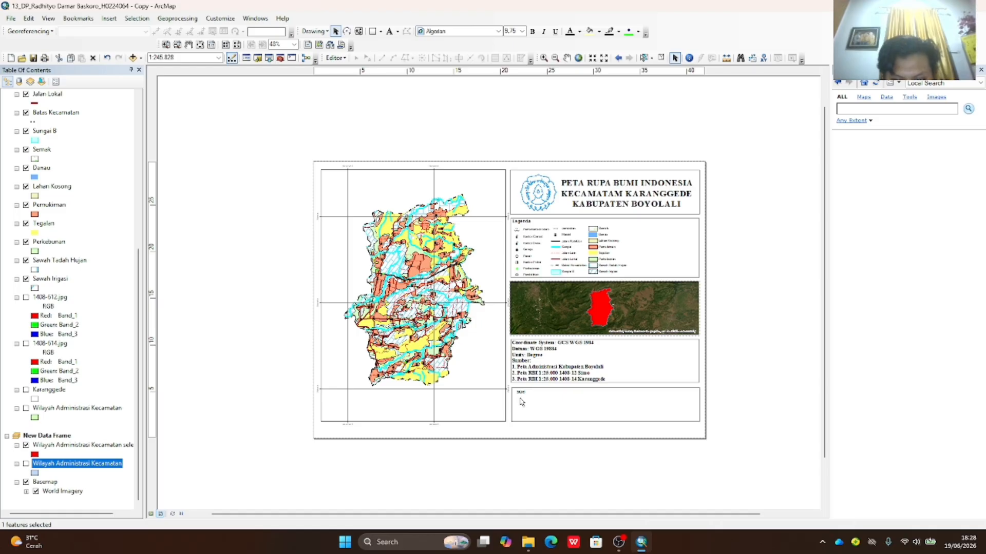
click(520, 393)
double_click(520, 392)
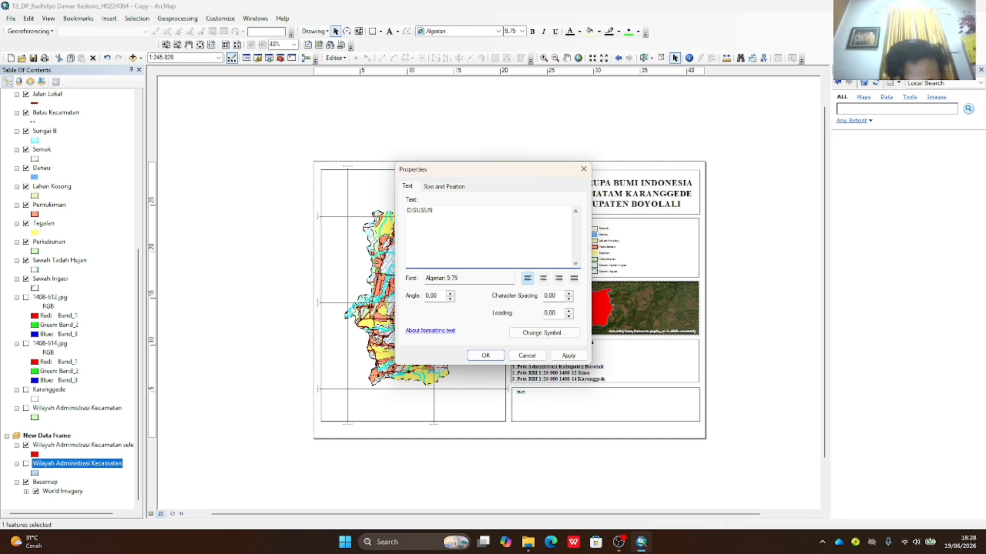
text(DISUSUN OLEH:)
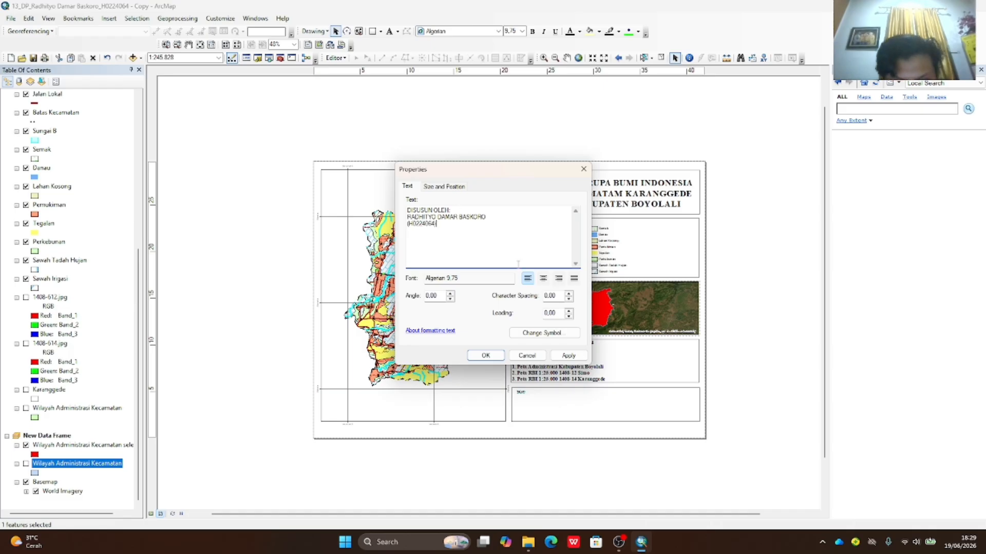
click(568, 355)
click(485, 355)
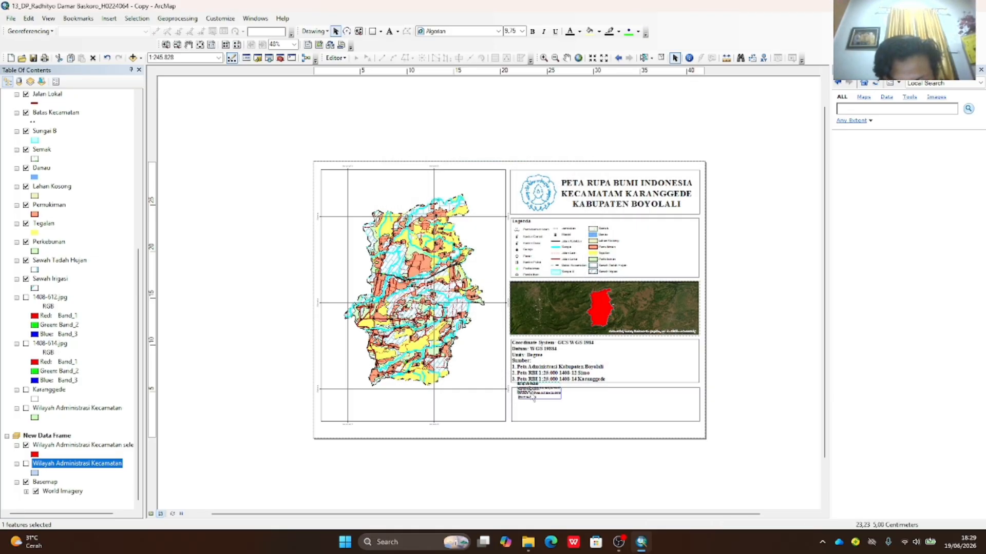
- Set the credit text to Times New Roman size 26
click(498, 31)
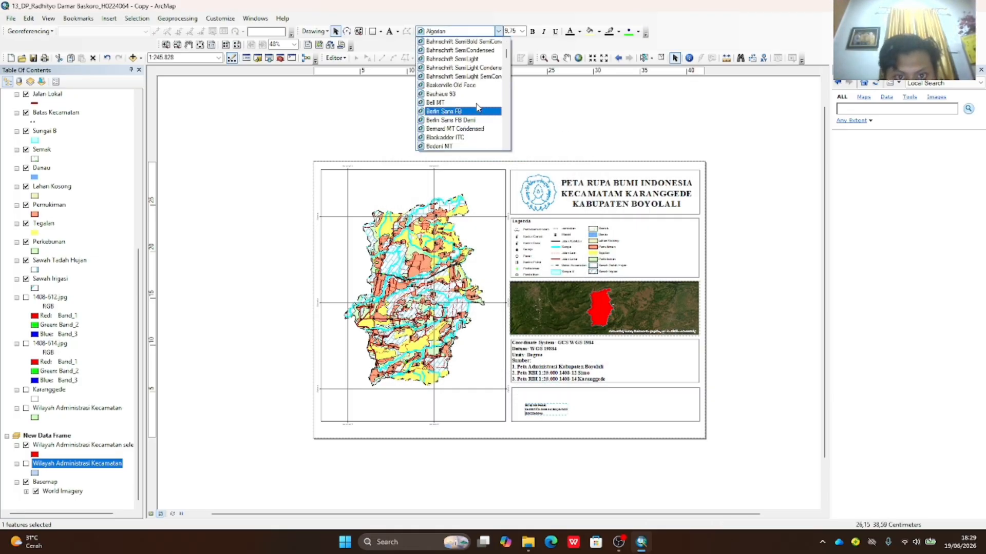
drag(506, 54, 504, 139)
click(447, 120)
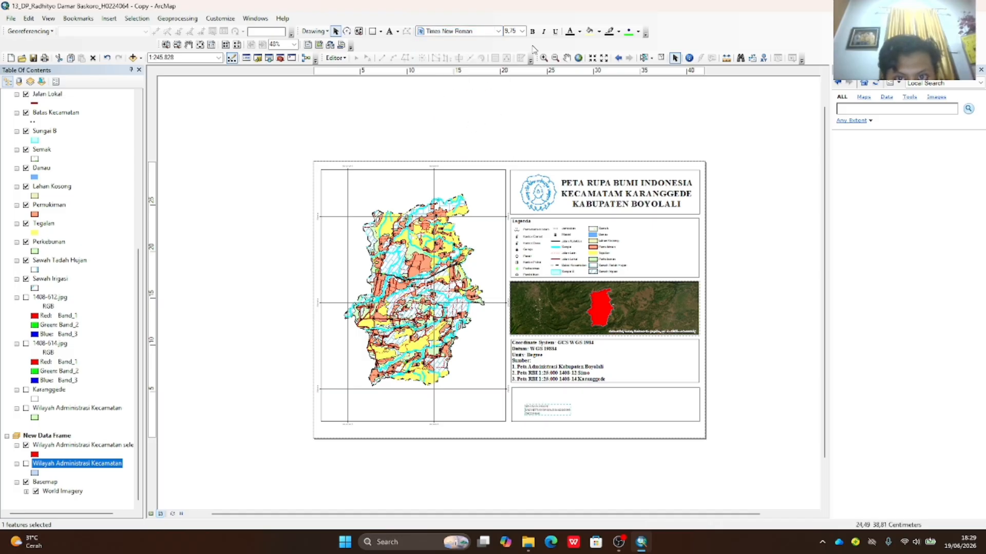
click(522, 31)
click(511, 102)
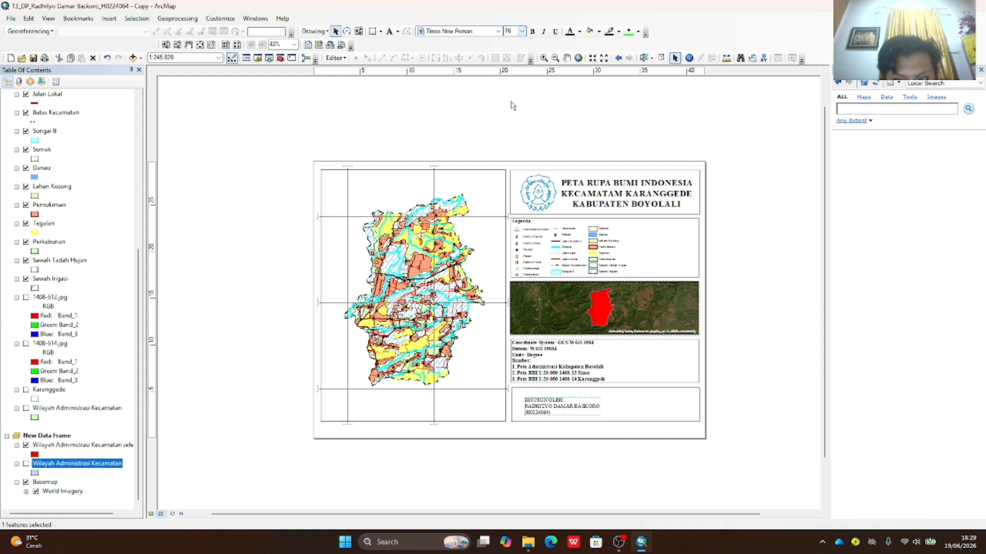
click(522, 31)
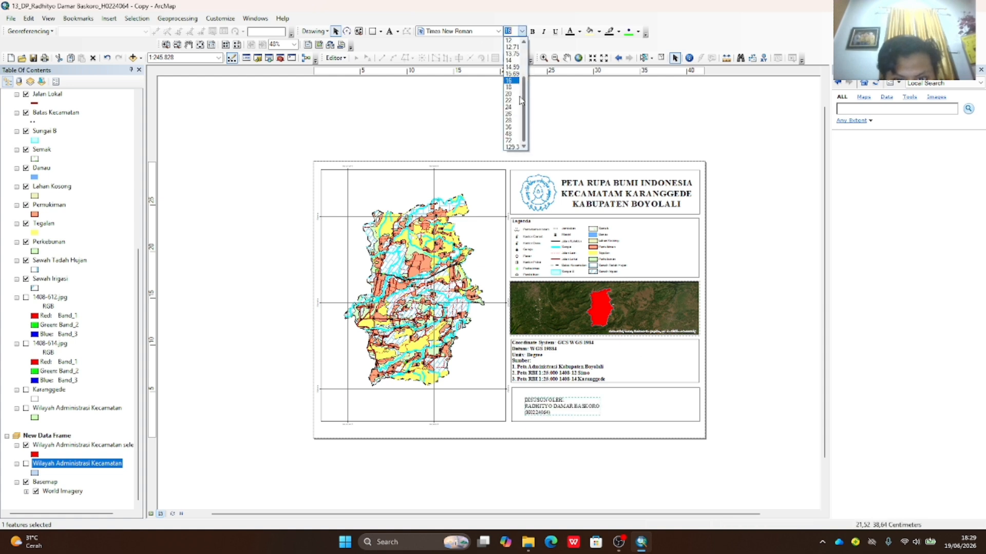
click(511, 107)
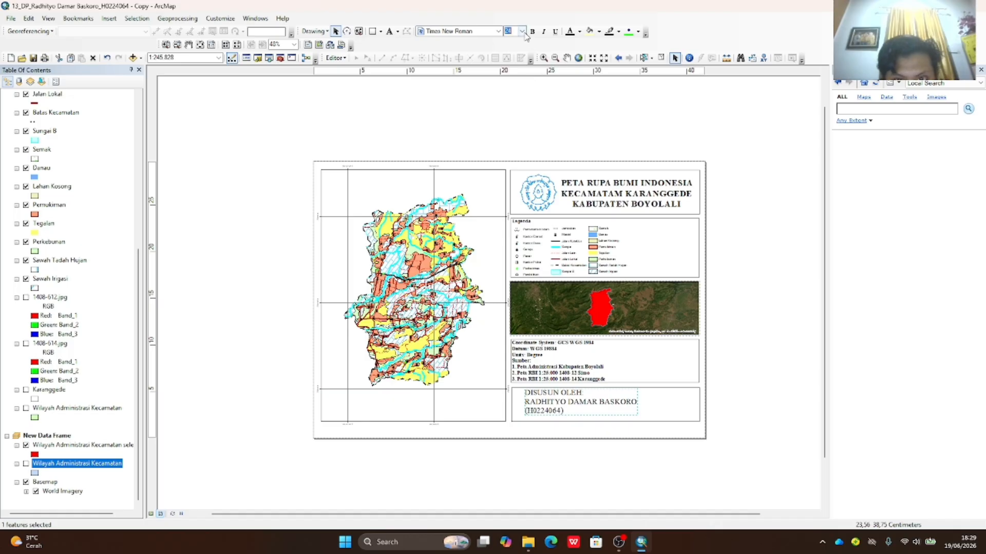
click(522, 31)
click(518, 114)
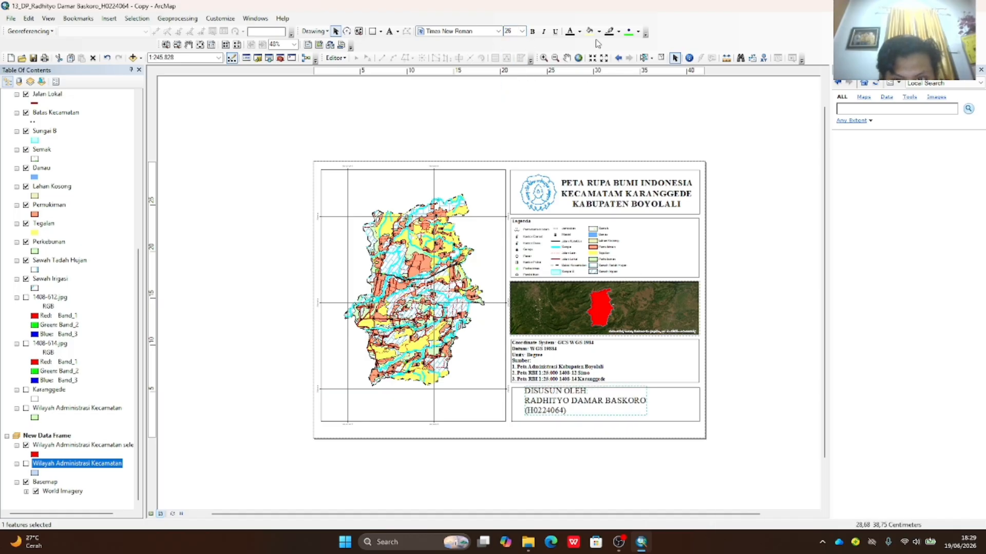
- Centre-align the credit text in its properties
right_click(569, 404)
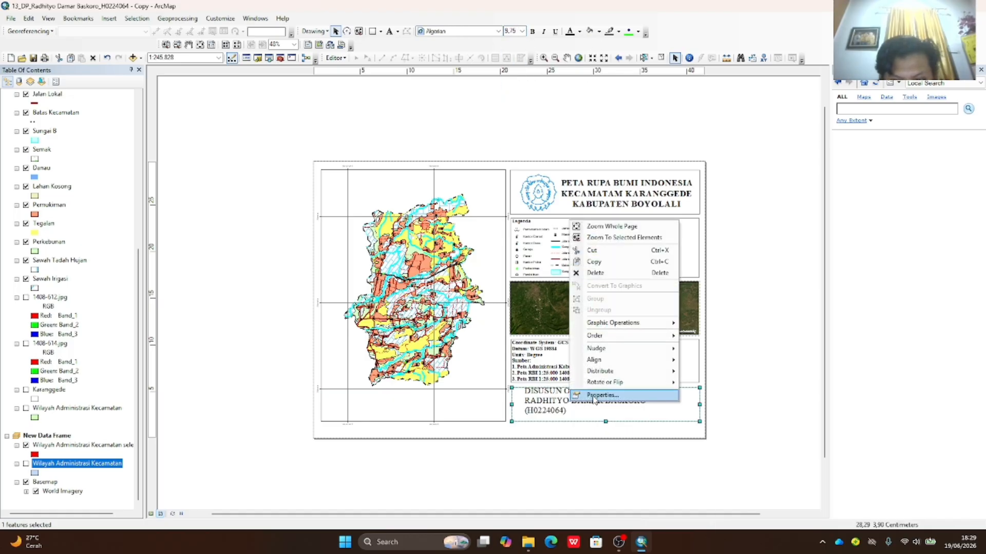
click(552, 401)
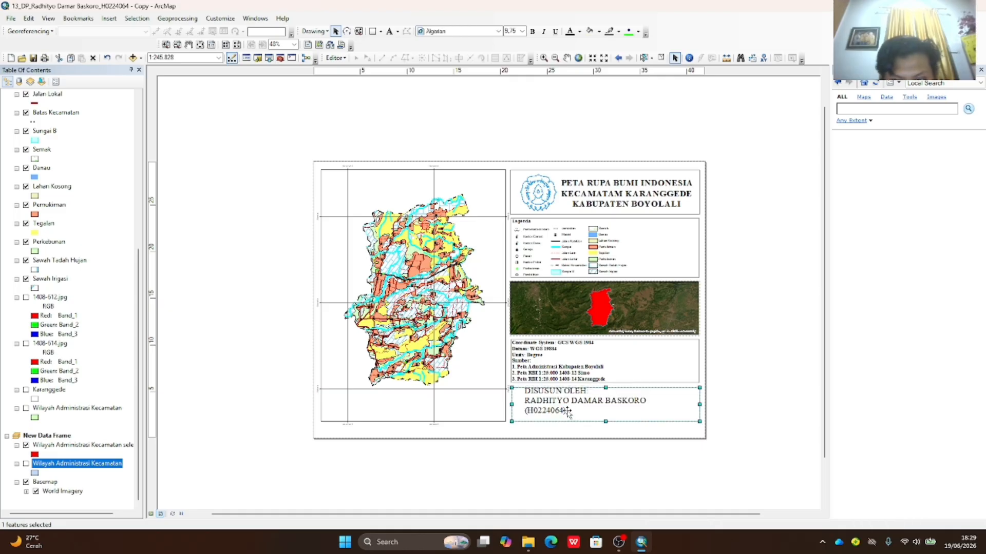
double_click(553, 392)
click(543, 279)
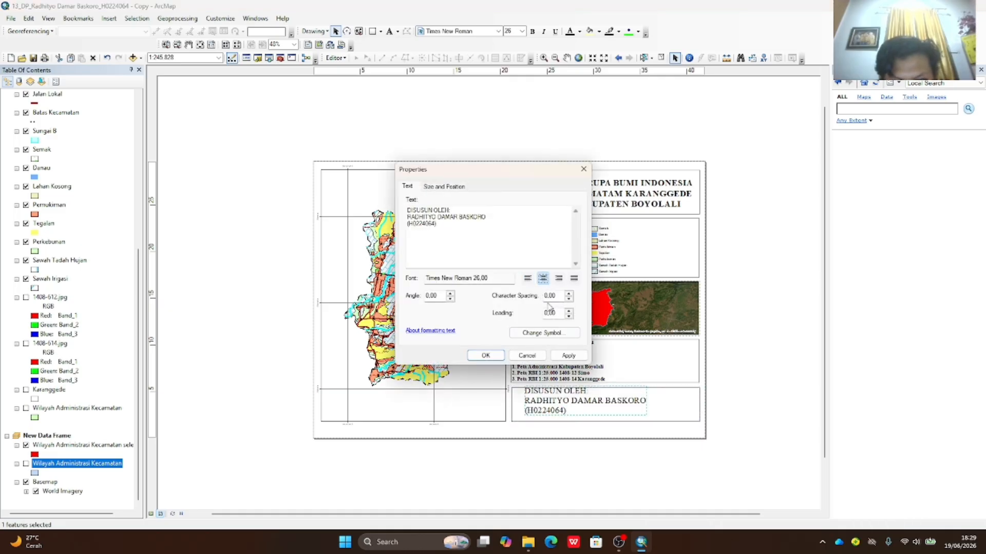
click(567, 356)
click(485, 355)
- Move the credit text right within its box and make it bold
drag(557, 406, 641, 409)
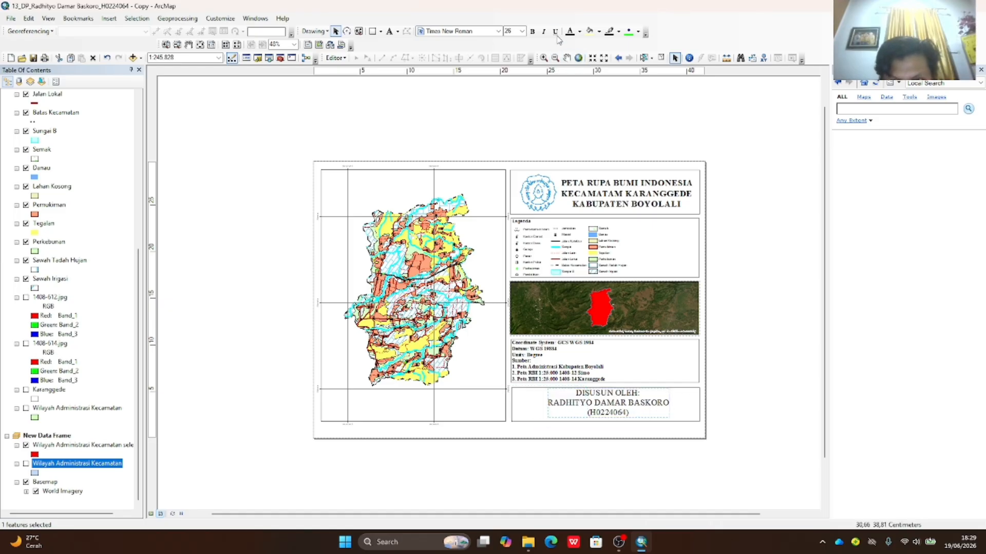
click(532, 32)
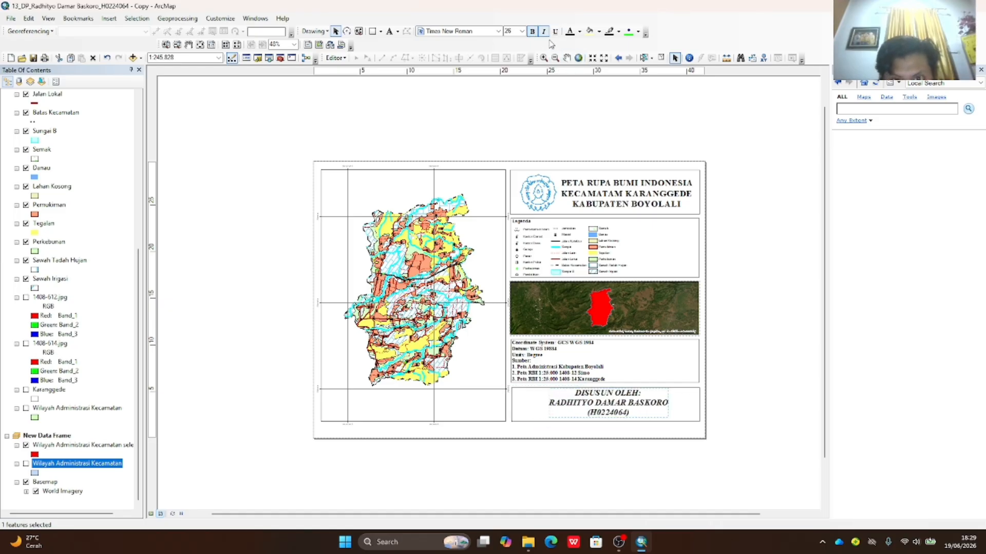
click(791, 270)
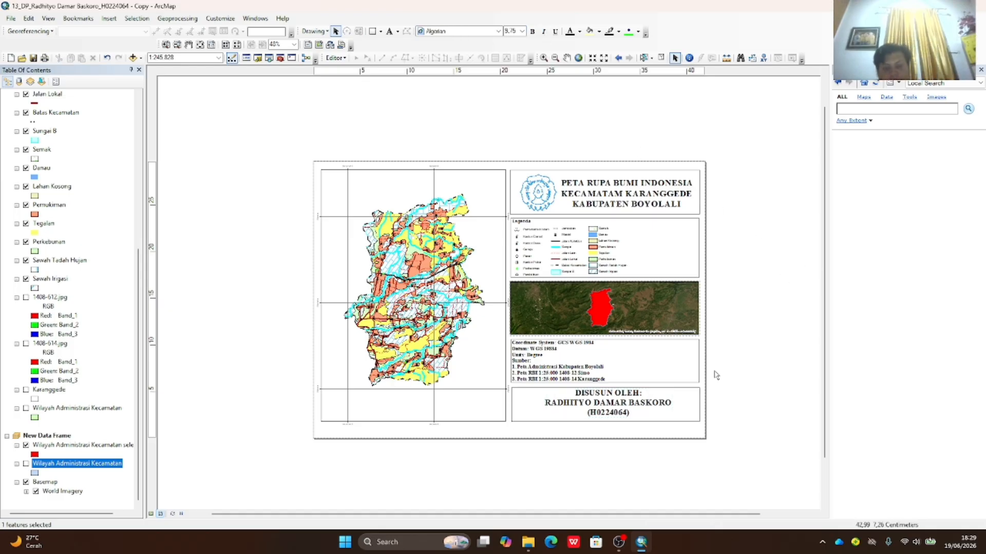
click(617, 405)
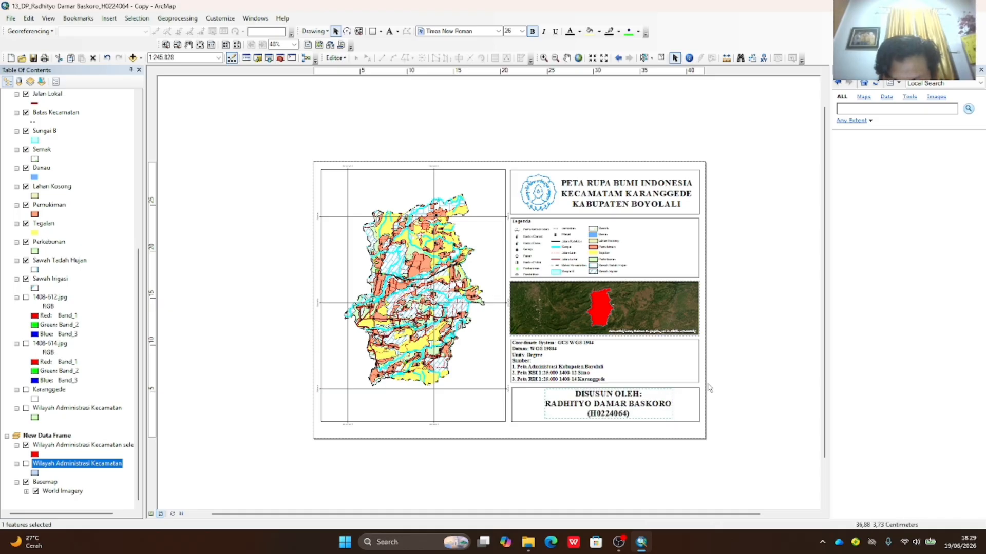
click(761, 364)
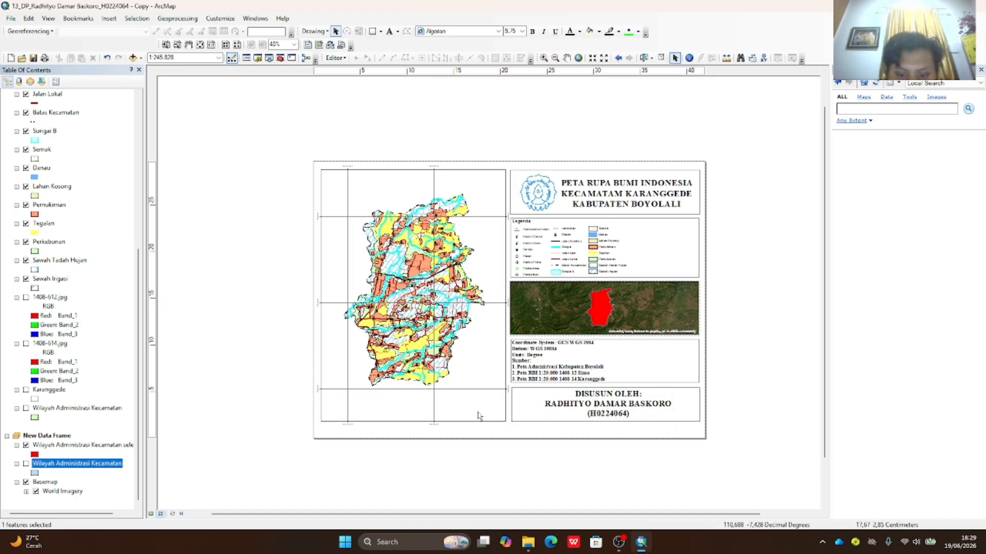
- Drag the bottoms of the main map frame and credit box down so they line up
click(457, 419)
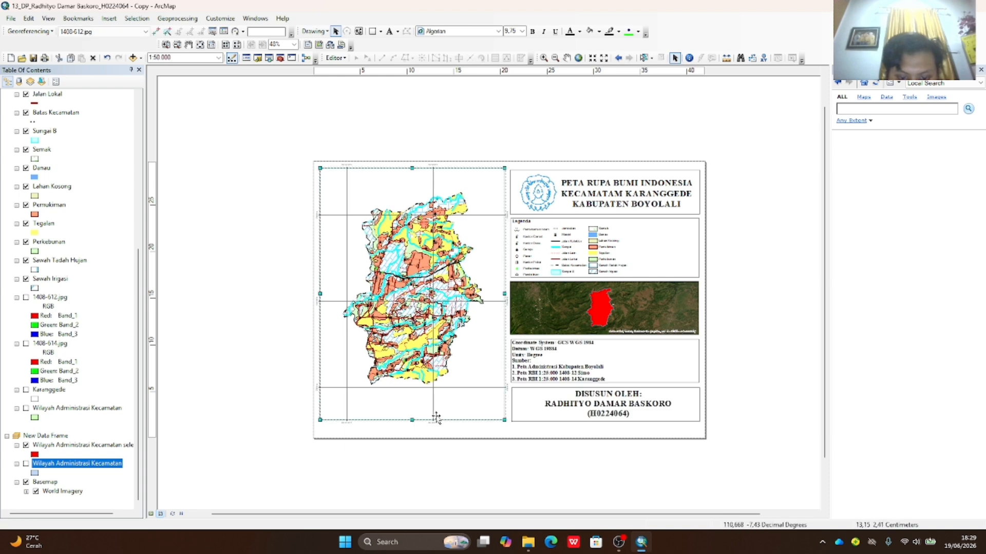
drag(446, 408, 413, 432)
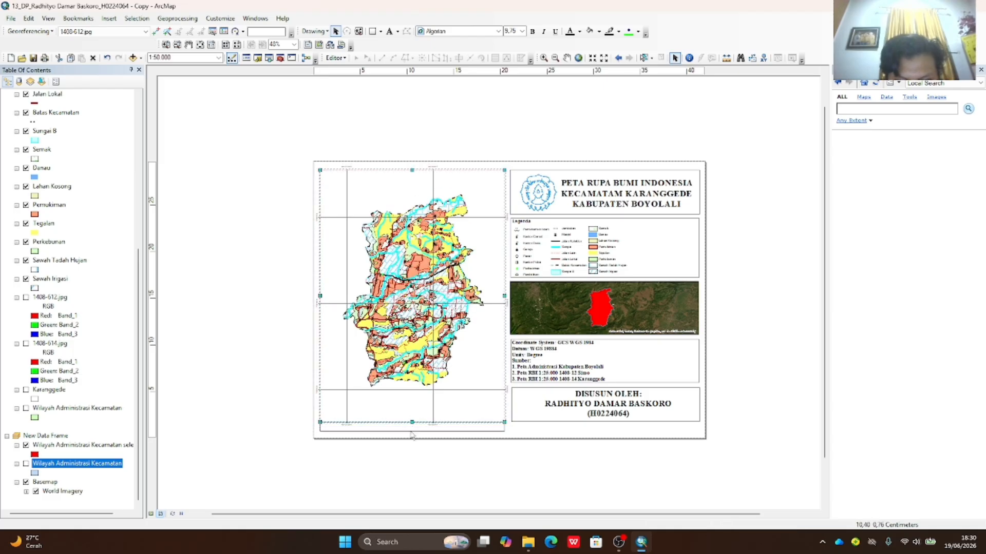
click(558, 420)
drag(606, 422, 608, 436)
click(613, 416)
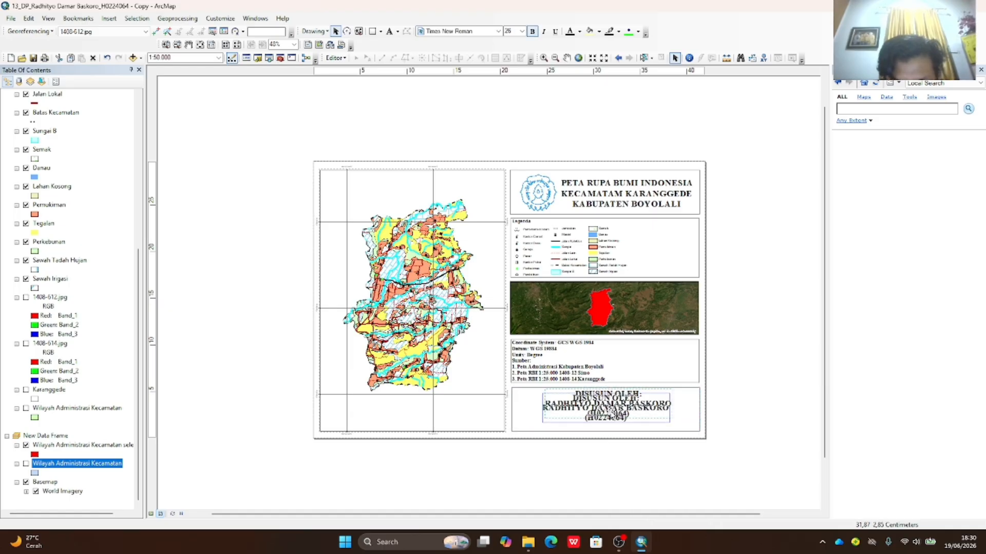
- Stretch the coordinate-system info box's bottom edge slightly down toward the credit box
click(608, 393)
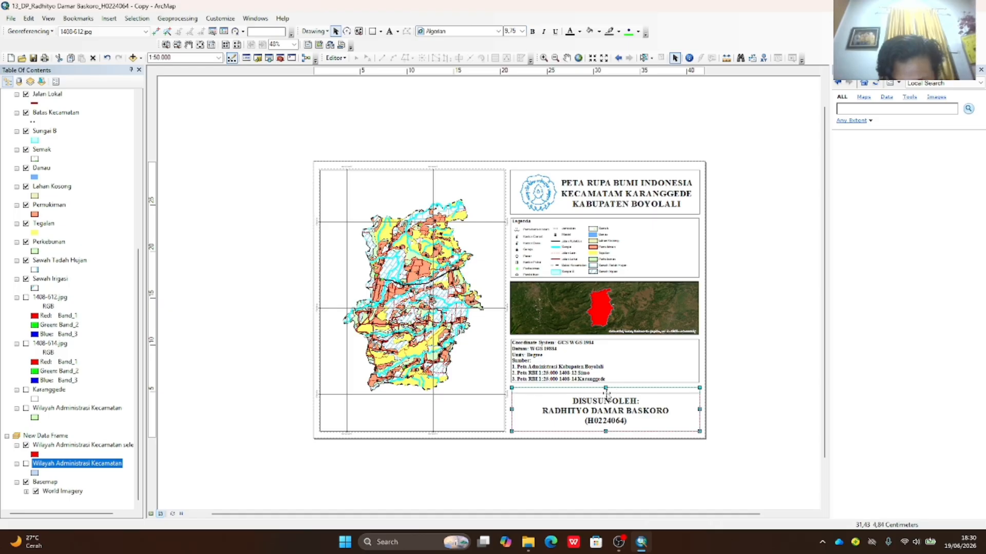
click(607, 383)
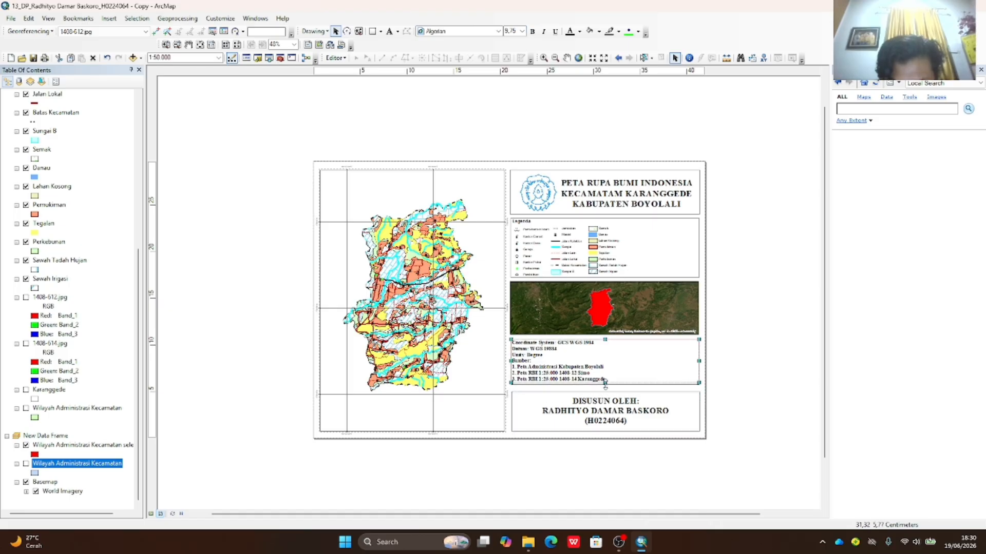
drag(605, 389, 605, 386)
double_click(598, 379)
click(608, 381)
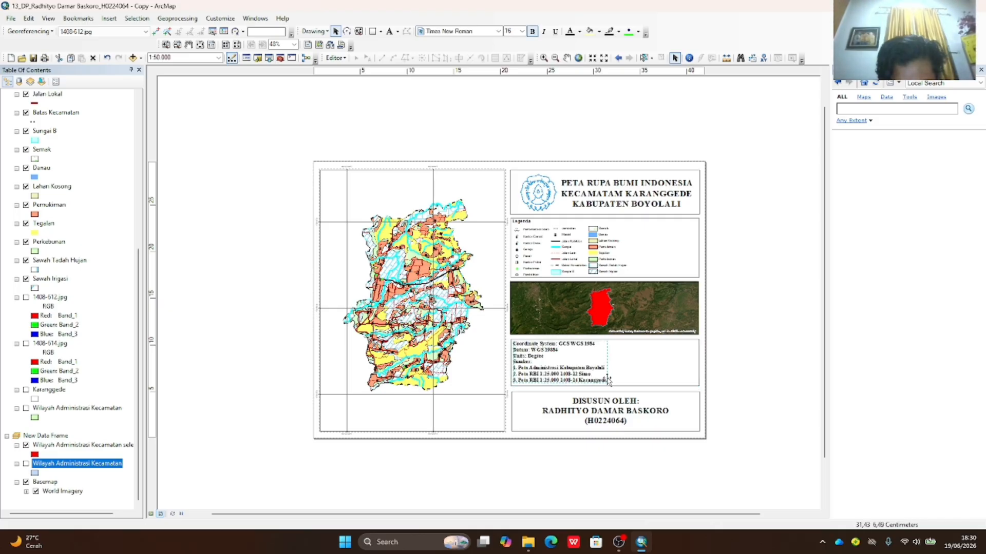
click(745, 385)
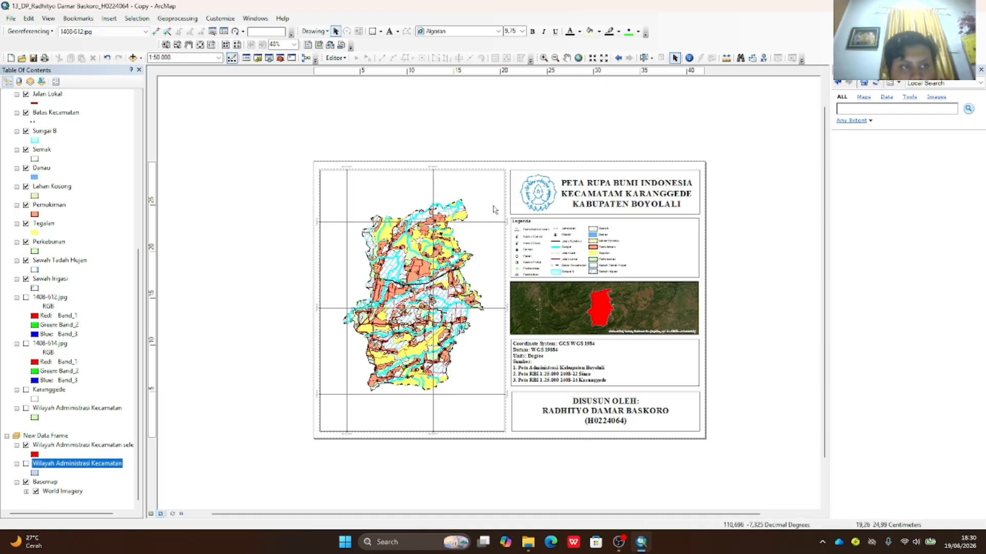
- Insert a scale bar with its division units set to Kilometers
click(111, 19)
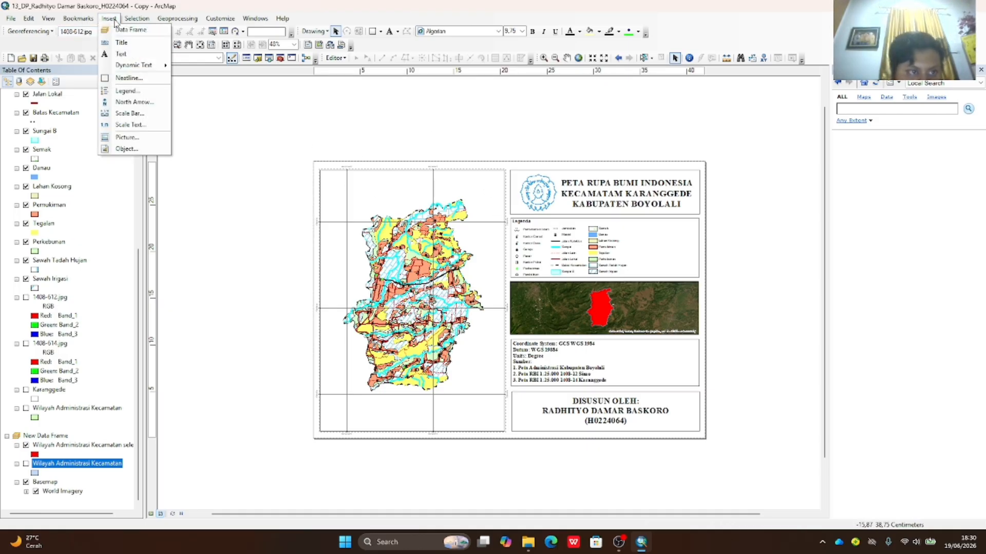
click(128, 114)
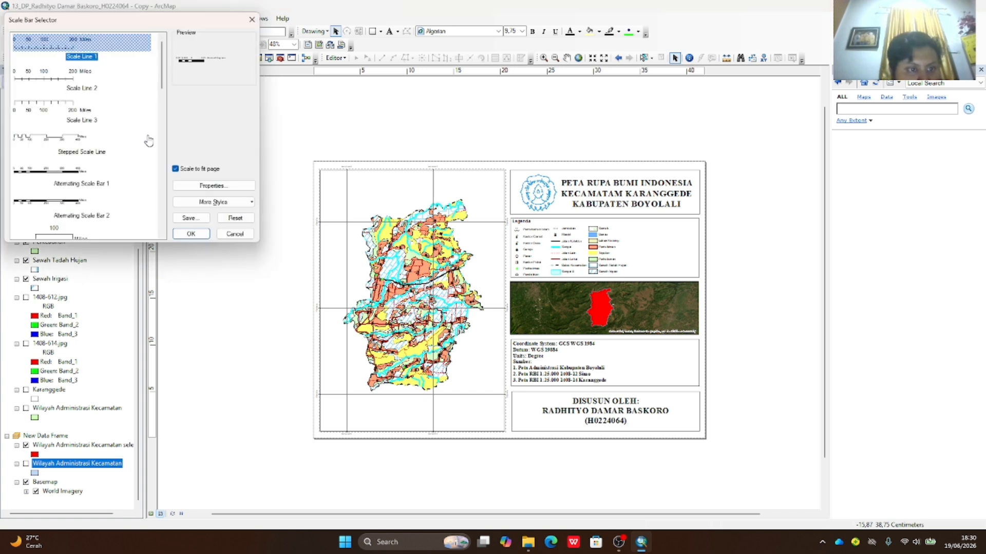
click(211, 186)
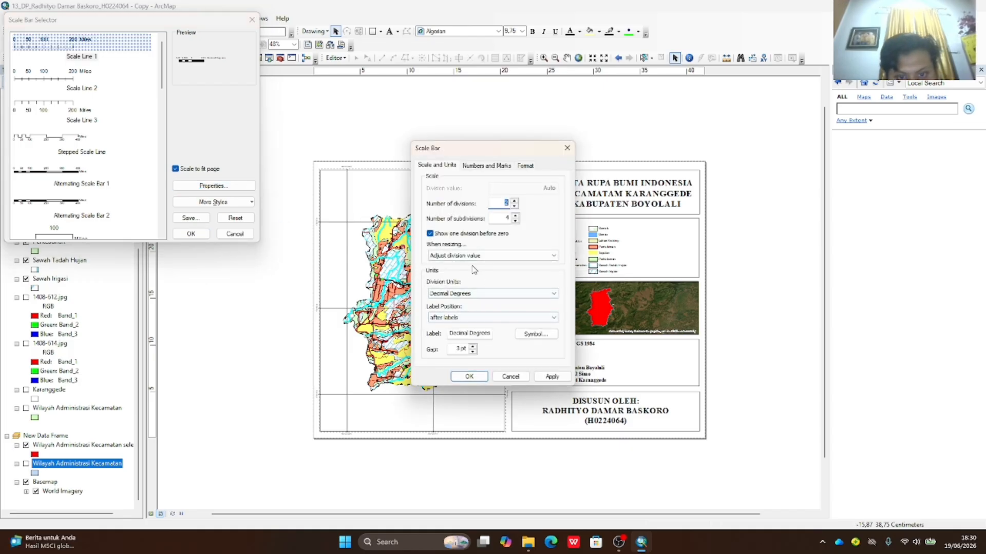
click(537, 294)
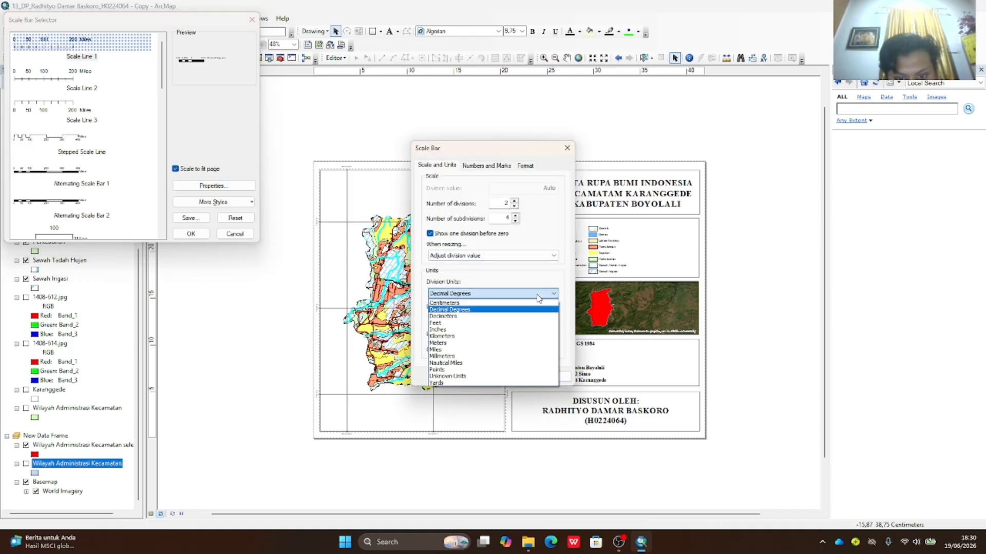
click(514, 309)
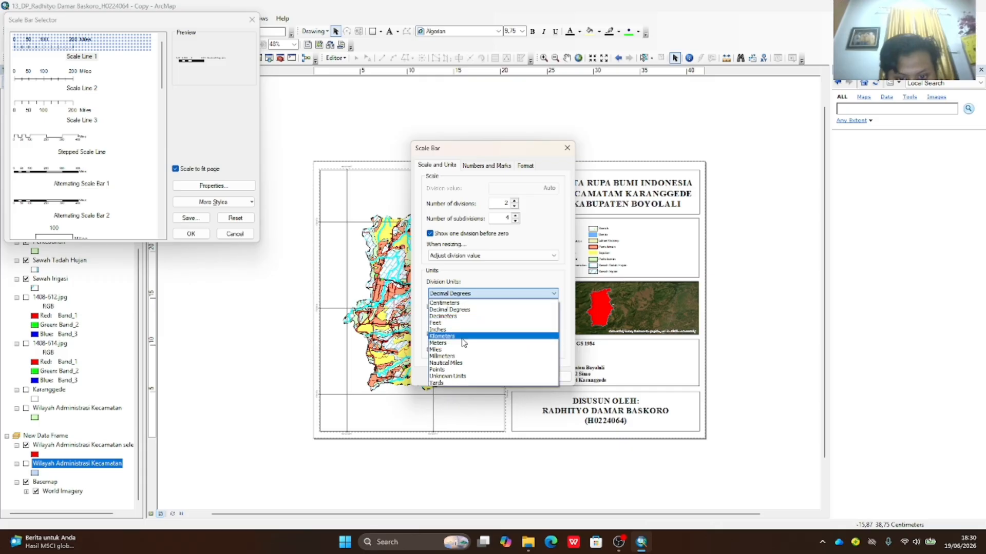
click(462, 336)
click(549, 379)
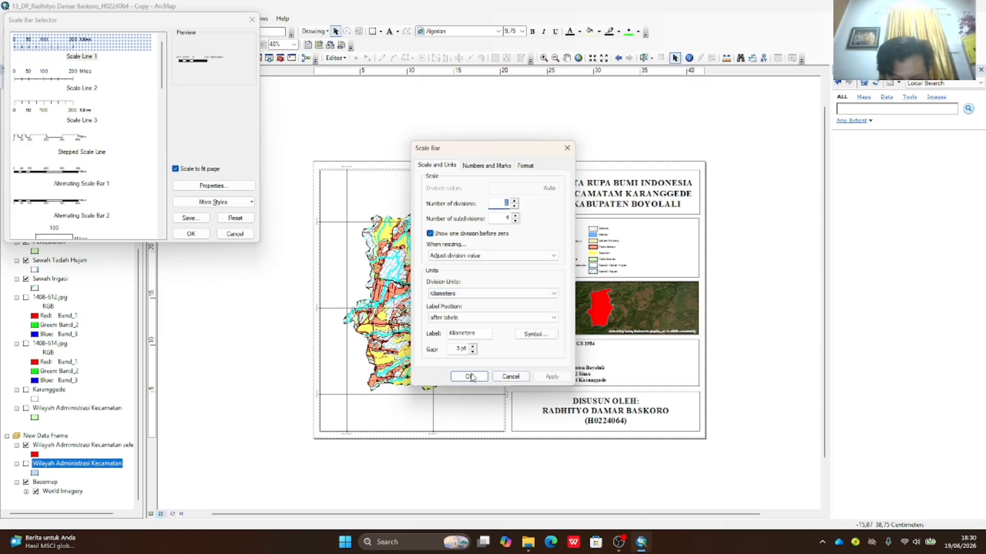
click(470, 378)
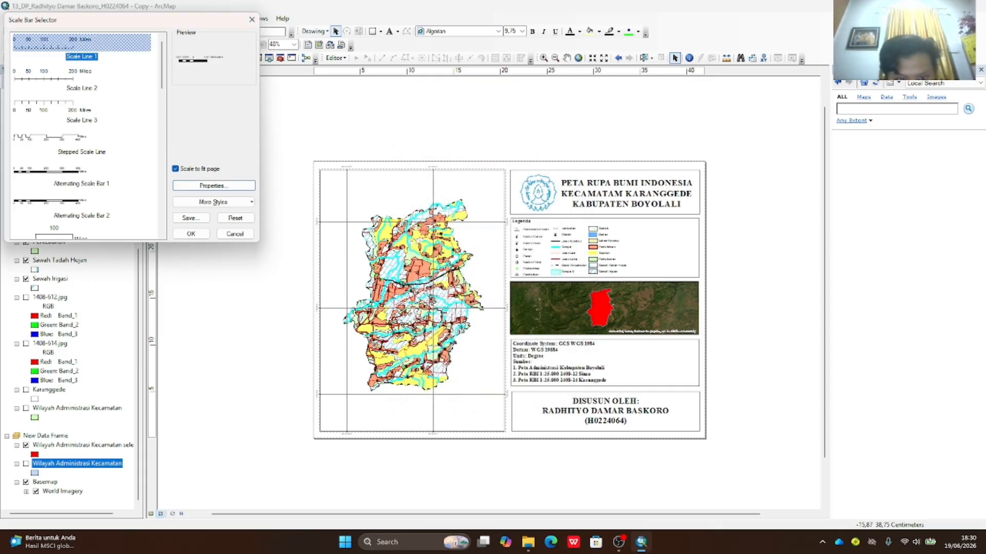
click(198, 237)
- Position the scale bar along the bottom of the main map frame
drag(463, 296, 519, 423)
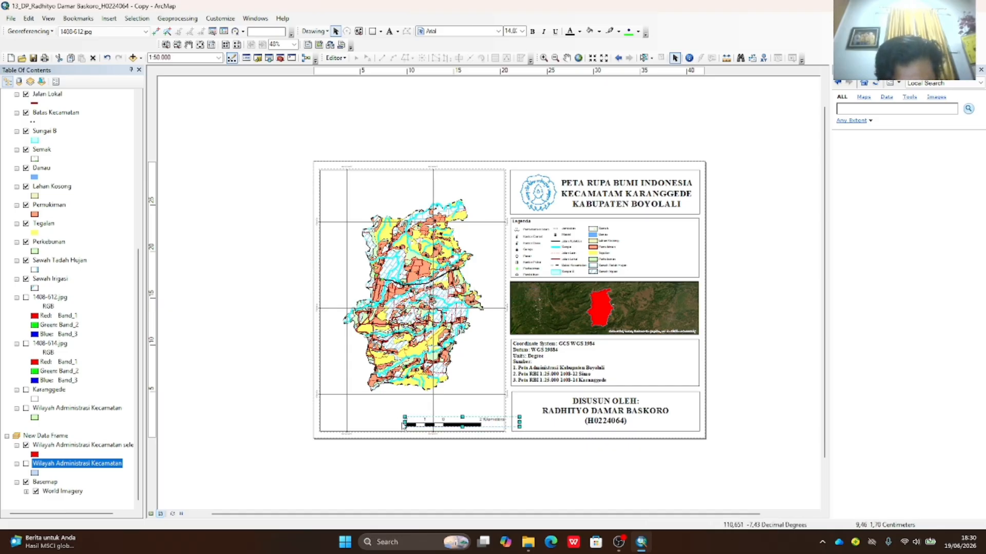
drag(418, 422, 394, 423)
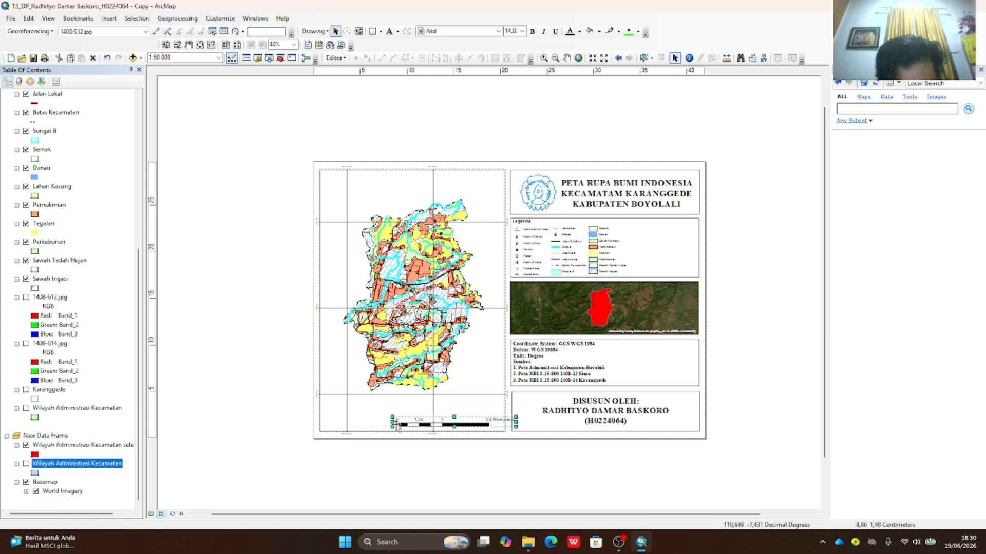
click(691, 407)
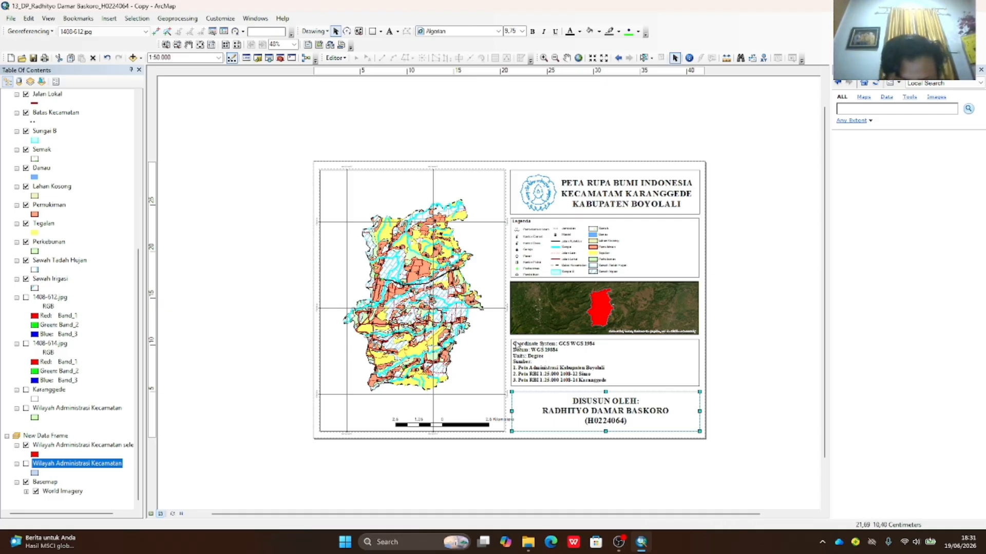
- Insert scale text in the Absolute style, showing 1:50.000
click(109, 19)
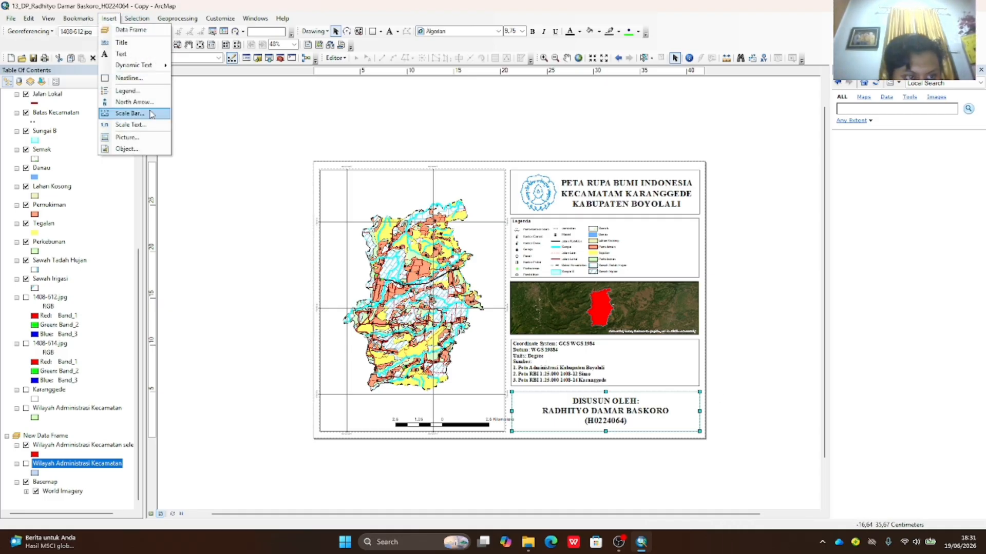
click(149, 124)
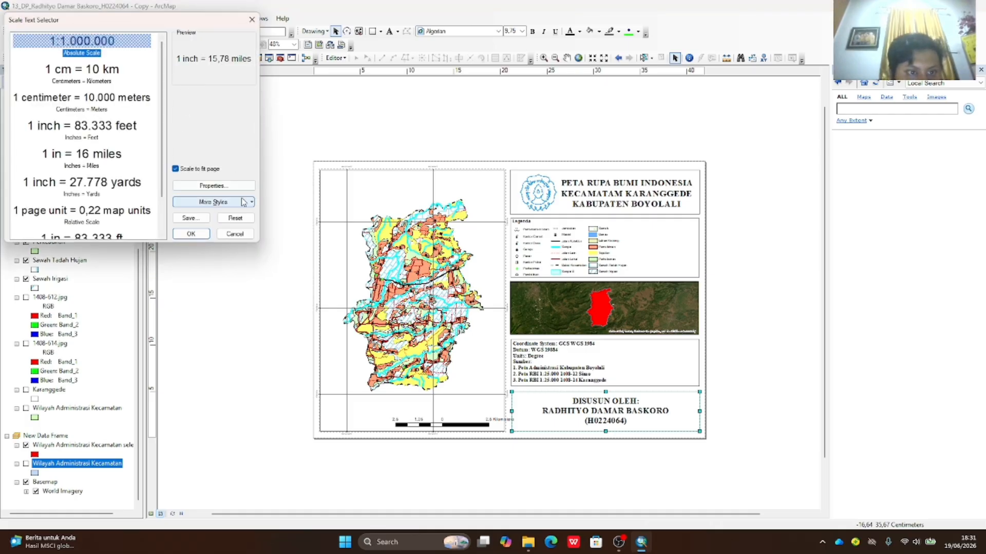
click(222, 186)
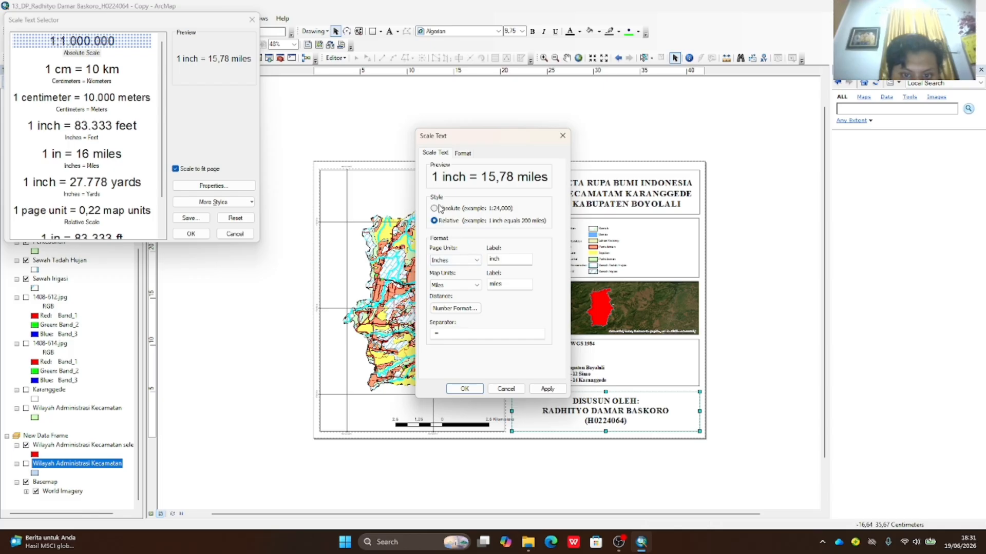
click(462, 154)
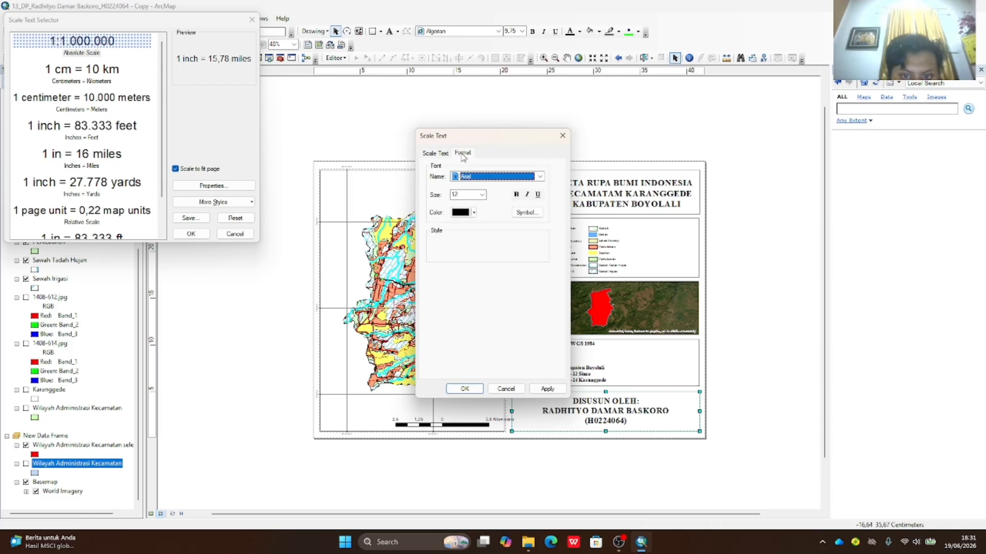
click(447, 156)
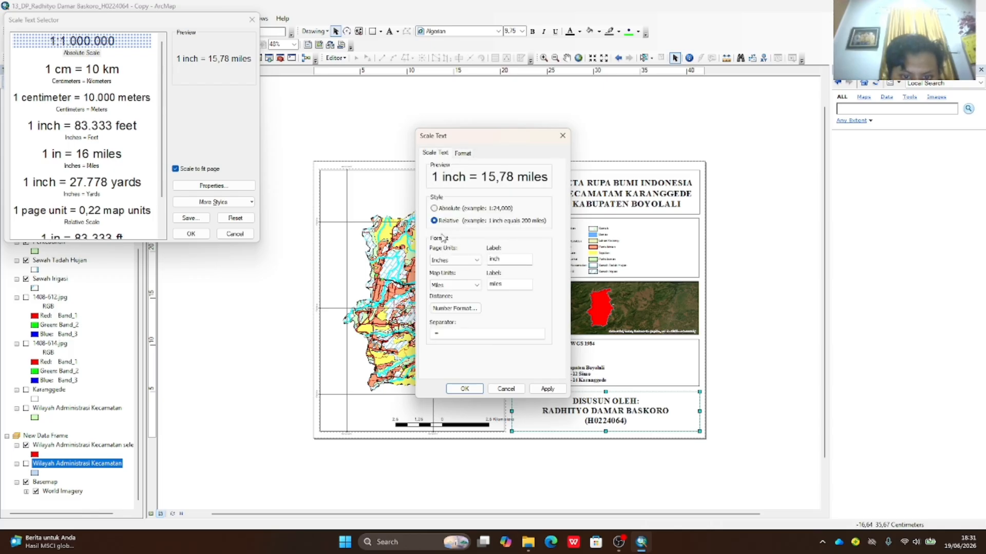
click(434, 209)
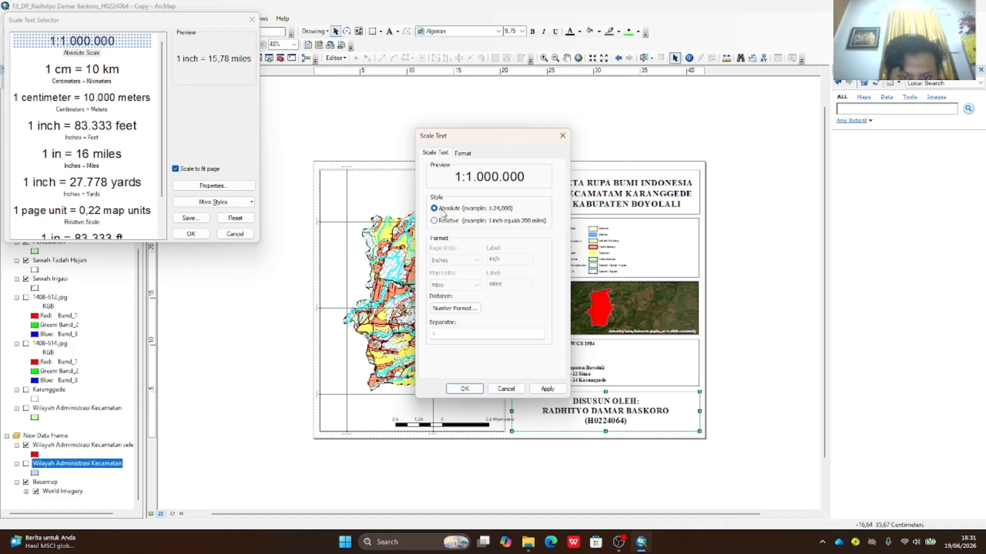
click(554, 390)
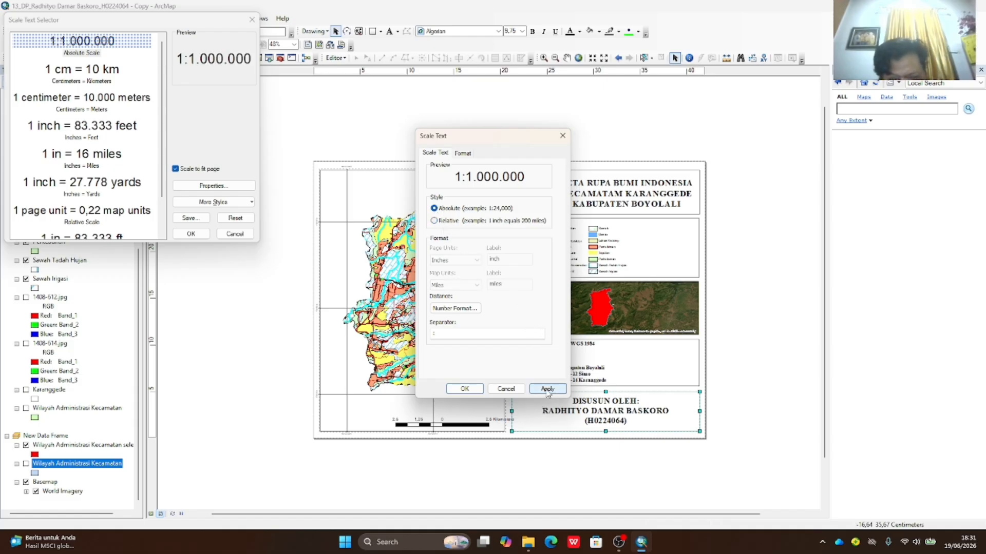
click(469, 391)
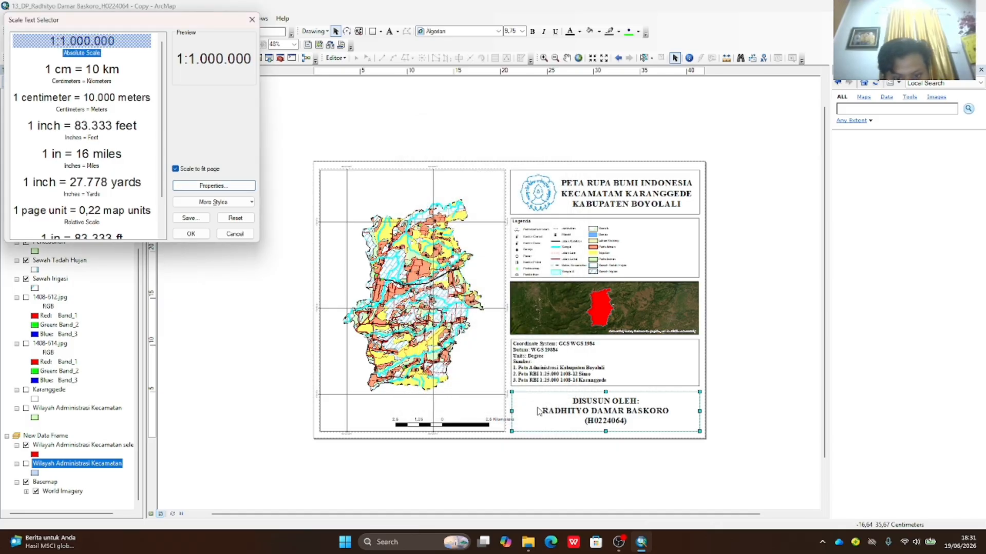
click(191, 235)
- Place the 1:50.000 scale text just above the scale bar
drag(417, 300, 482, 407)
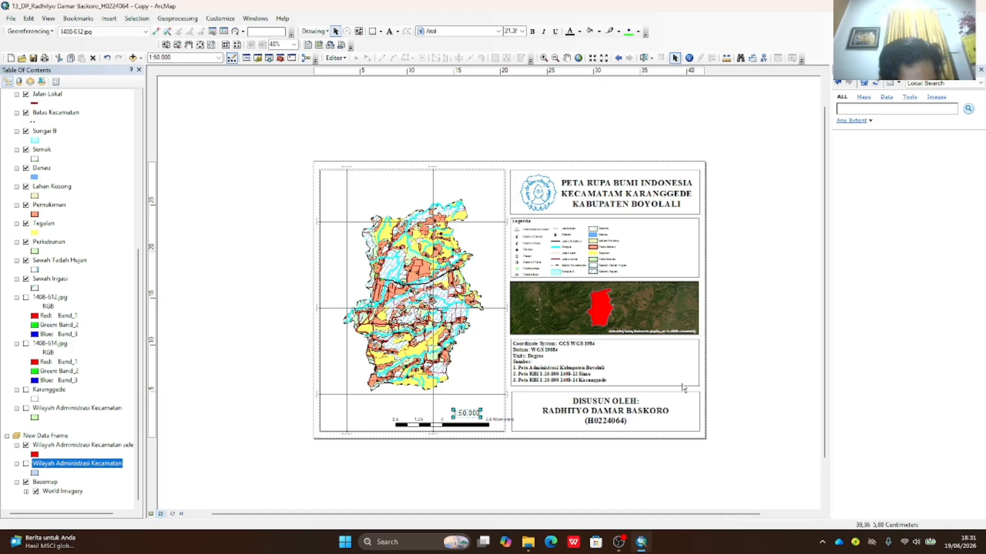
click(713, 366)
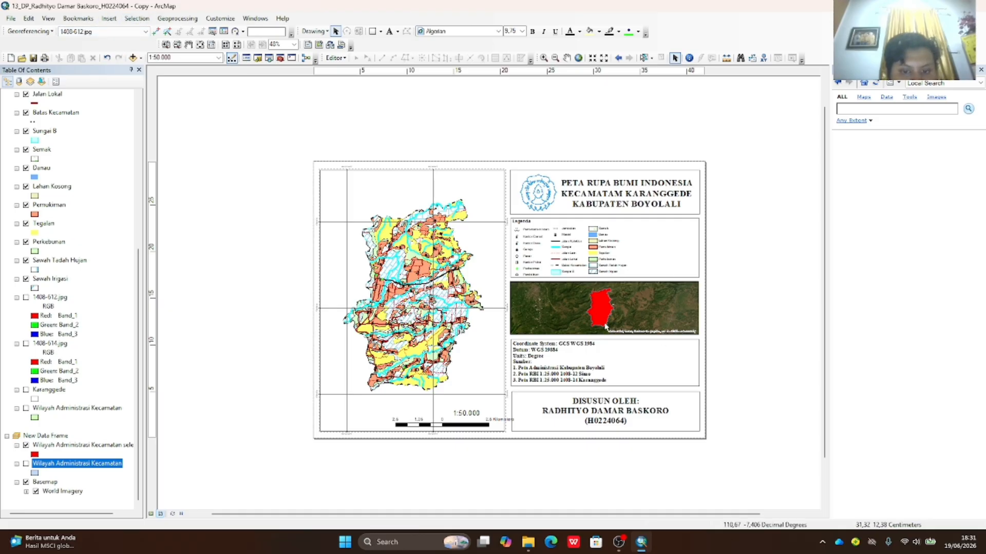
click(118, 23)
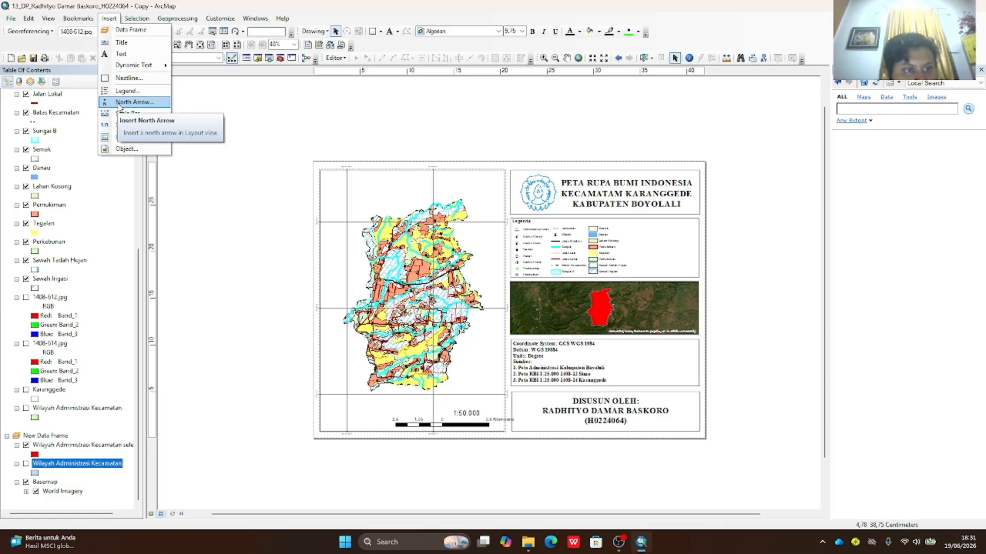
- Add an ESRI North 12 north arrow, resized in the main map's top-left corner
click(126, 102)
scroll(138, 143, down, 3)
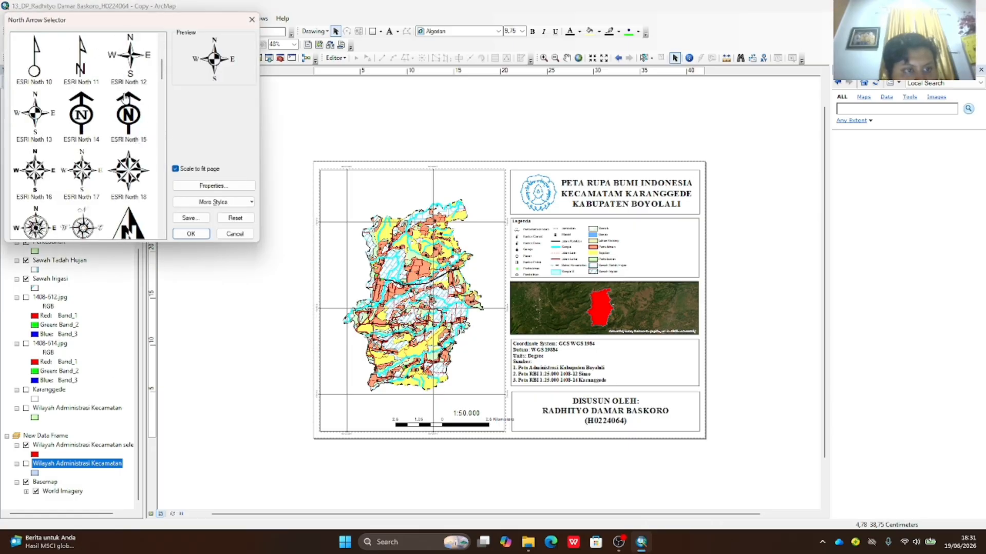
scroll(139, 118, up, 2)
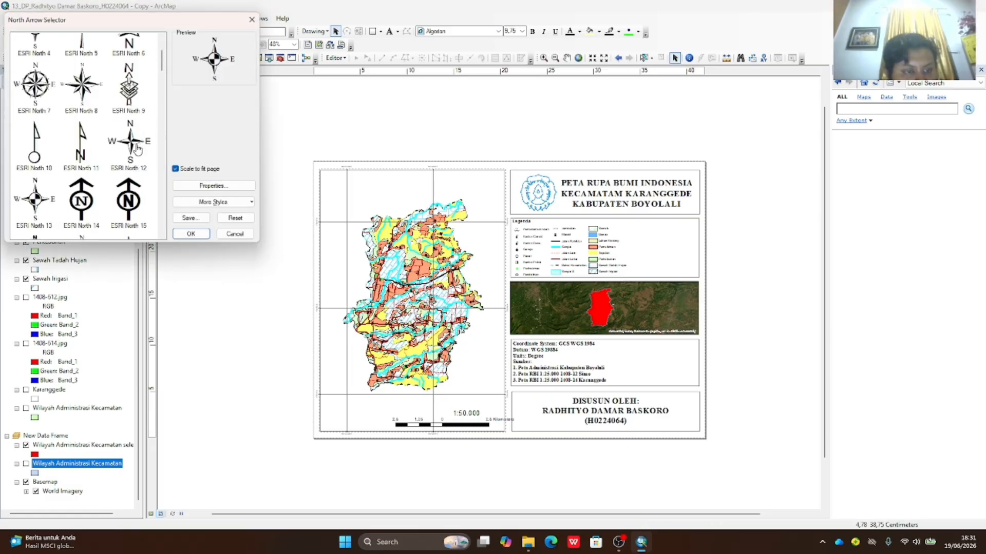
click(136, 149)
click(202, 235)
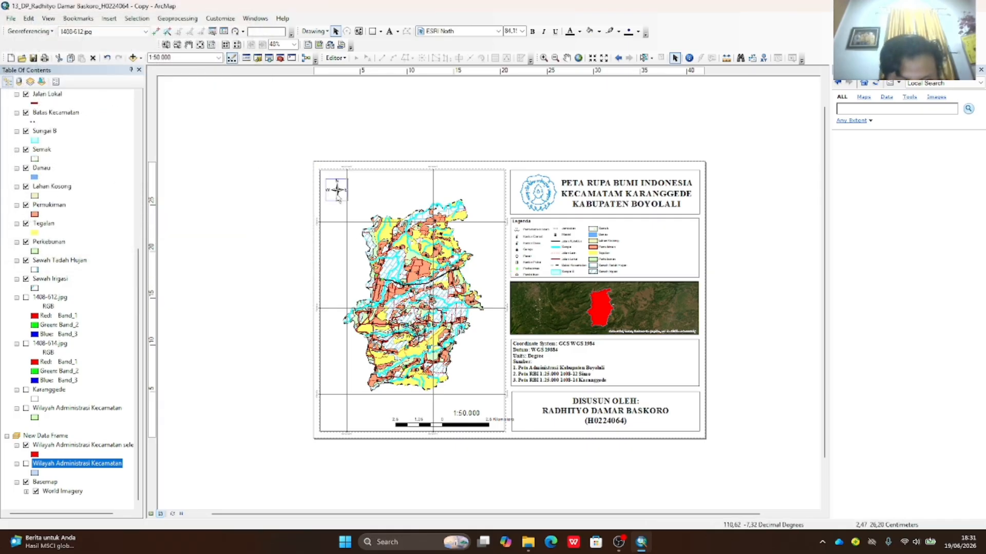
mouse_move(351, 200)
mouse_down()
mouse_move(355, 215)
mouse_move(362, 210)
mouse_move(345, 188)
mouse_move(358, 206)
mouse_up()
click(583, 144)
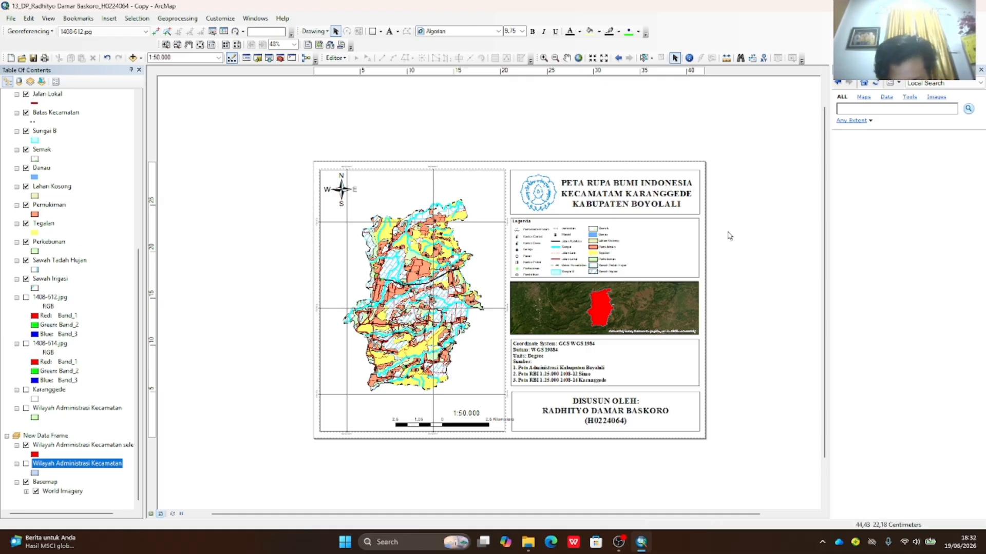
- Shift the scale bar slightly left so it sits beneath the 1:50.000 text
click(478, 424)
drag(486, 425, 456, 417)
click(463, 413)
click(764, 358)
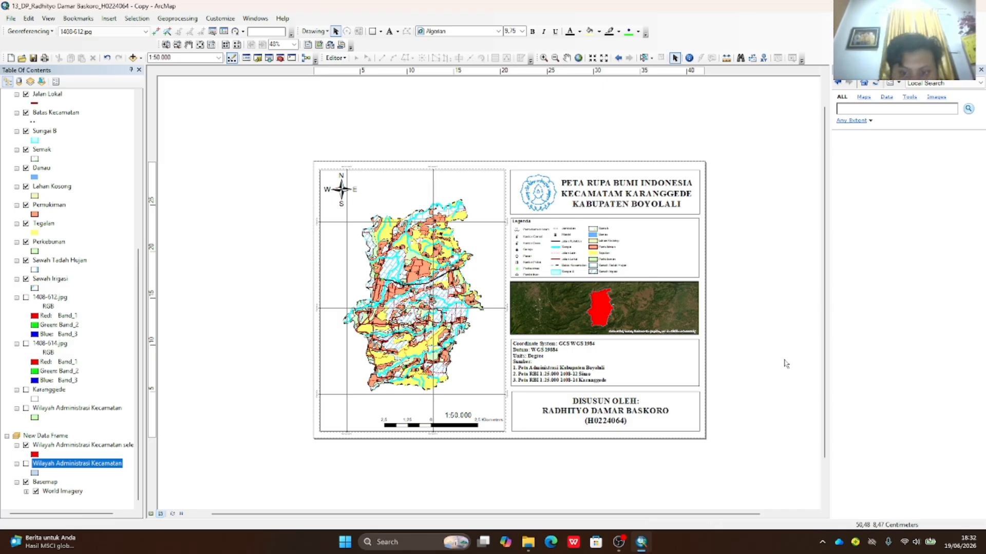
- Start a new graticule grid from the inset map frame's properties
click(563, 319)
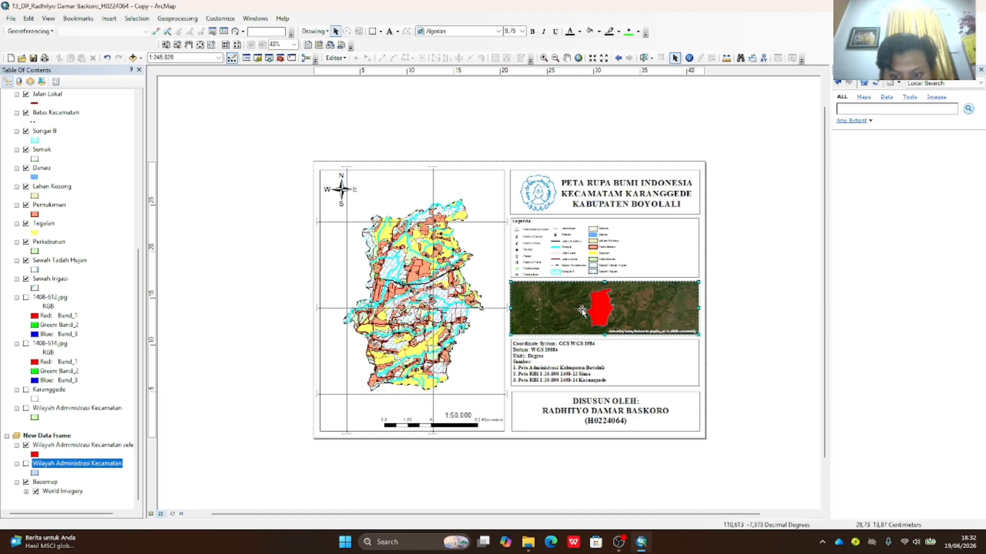
right_click(571, 309)
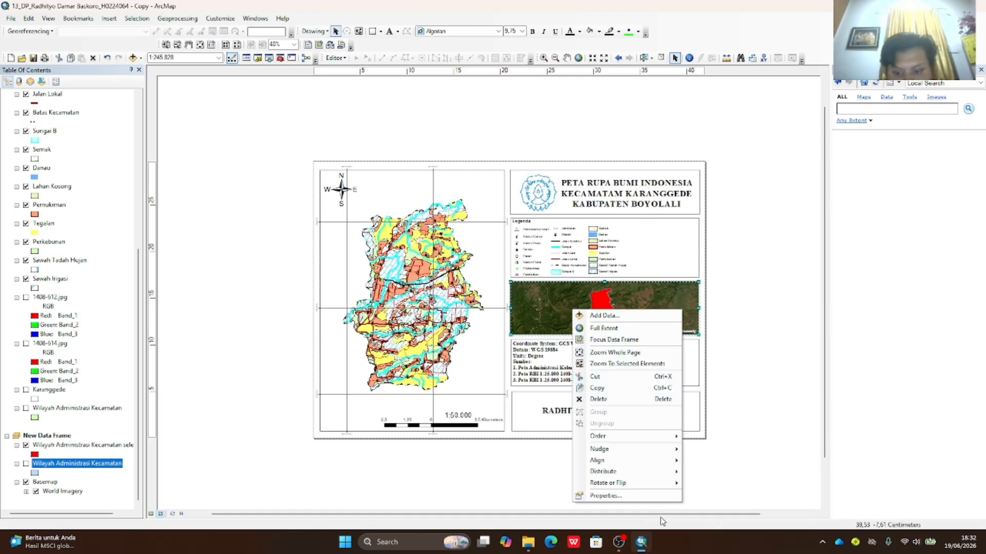
click(634, 496)
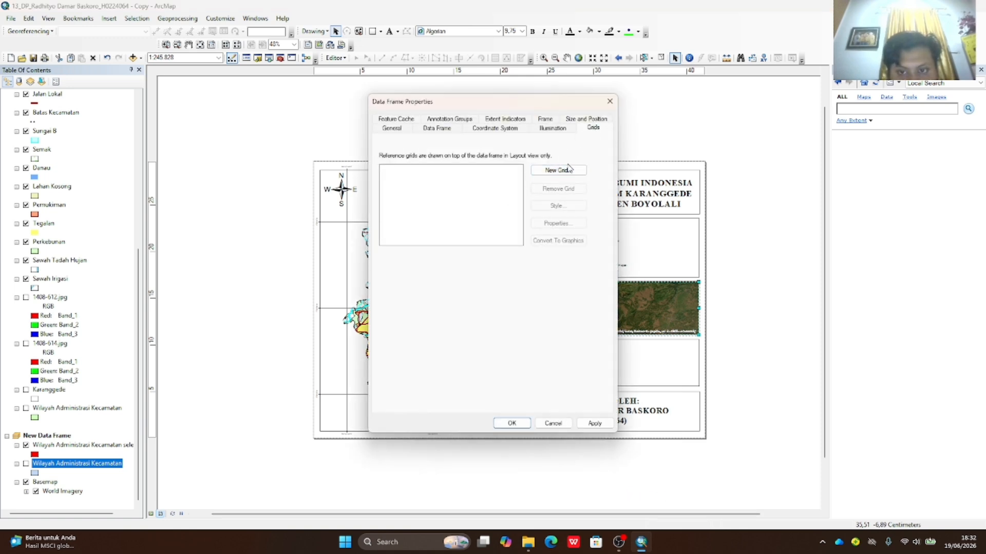
click(558, 170)
click(569, 358)
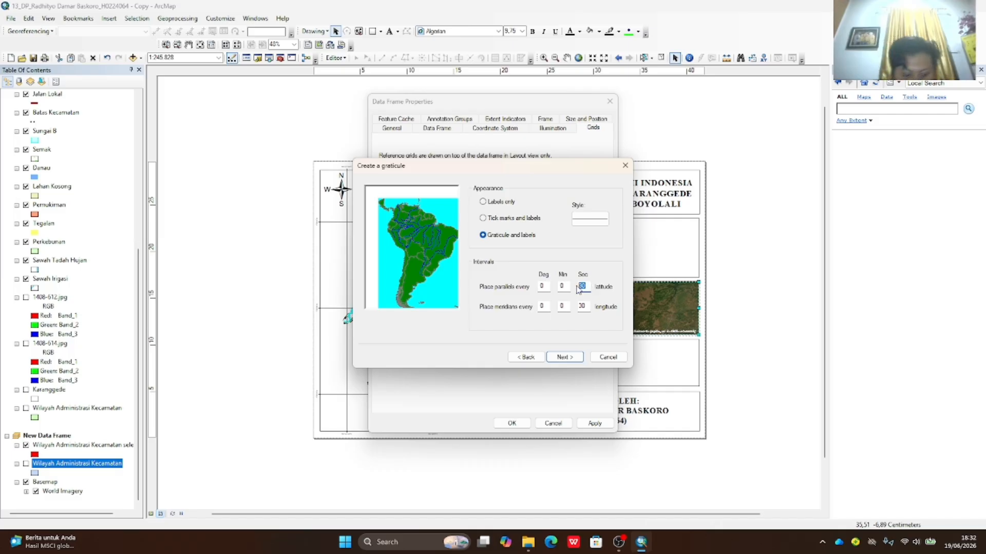
- Set the graticule intervals to 0°2'50" and finish adding the labelled grid
double_click(583, 306)
text(50)
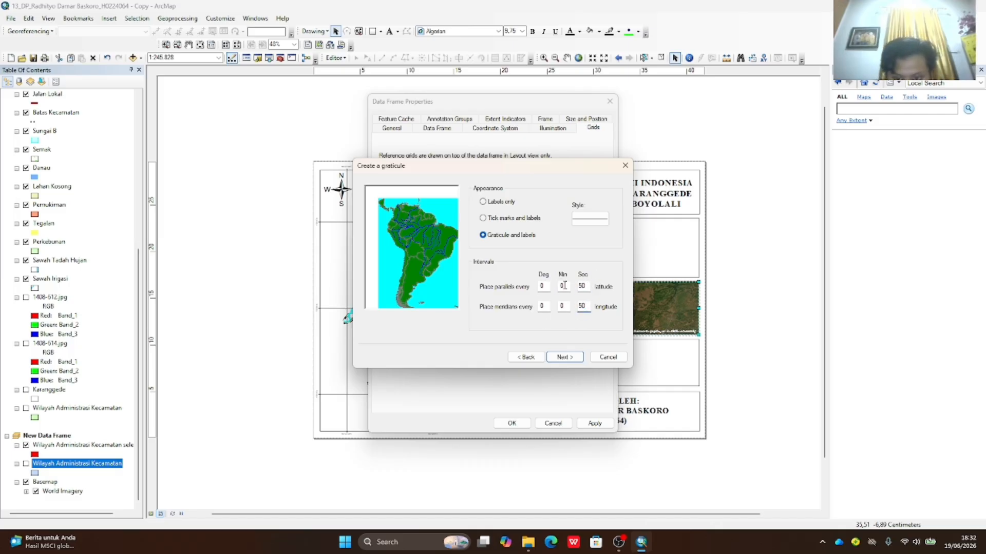
double_click(561, 286)
text(2)
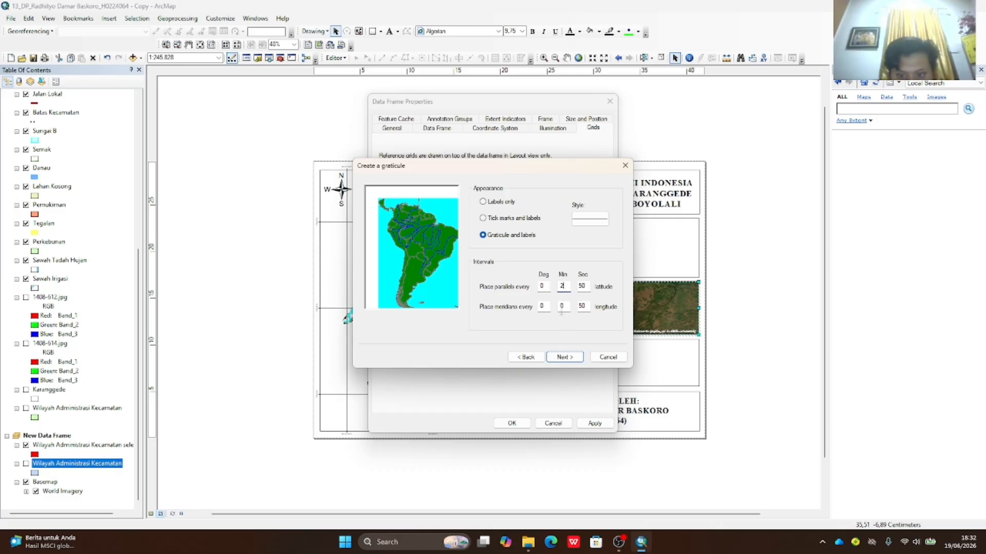
text(2)
click(564, 357)
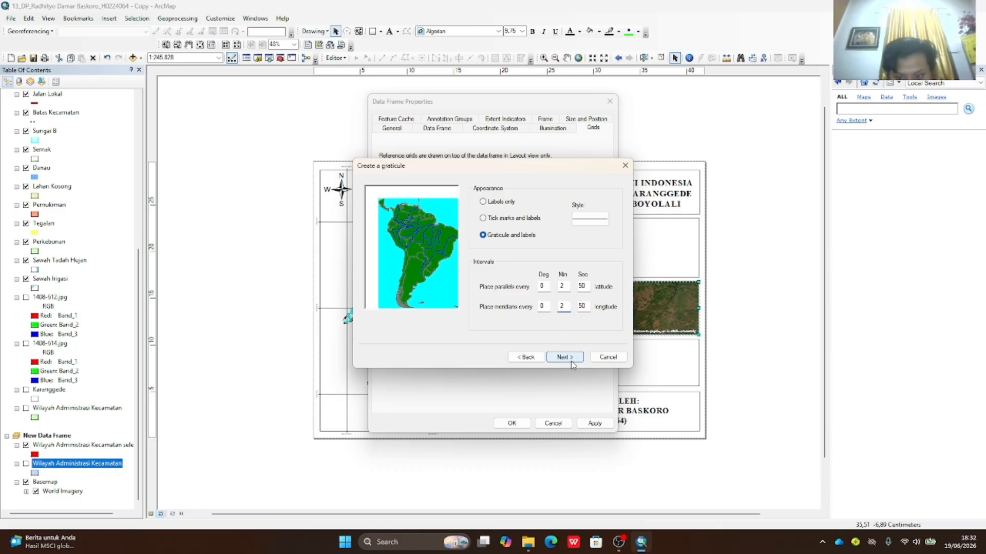
click(566, 357)
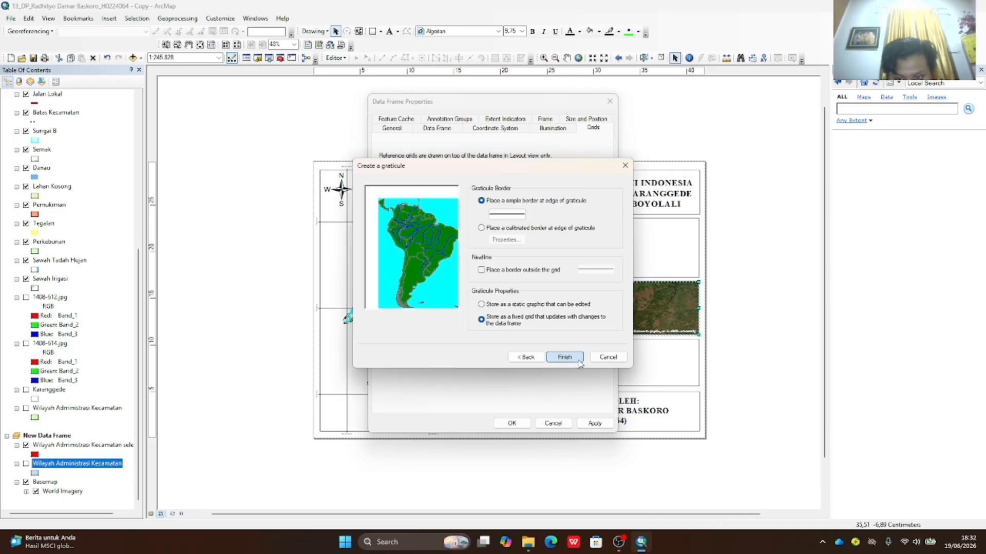
click(565, 357)
click(557, 426)
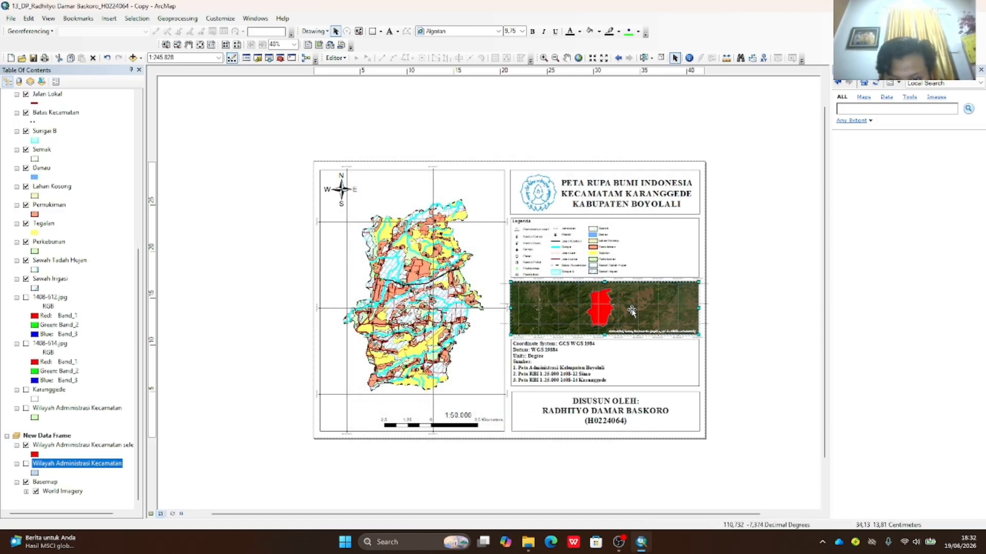
- Open the inset graticule's properties and review its label, line and interval settings
right_click(632, 311)
click(666, 496)
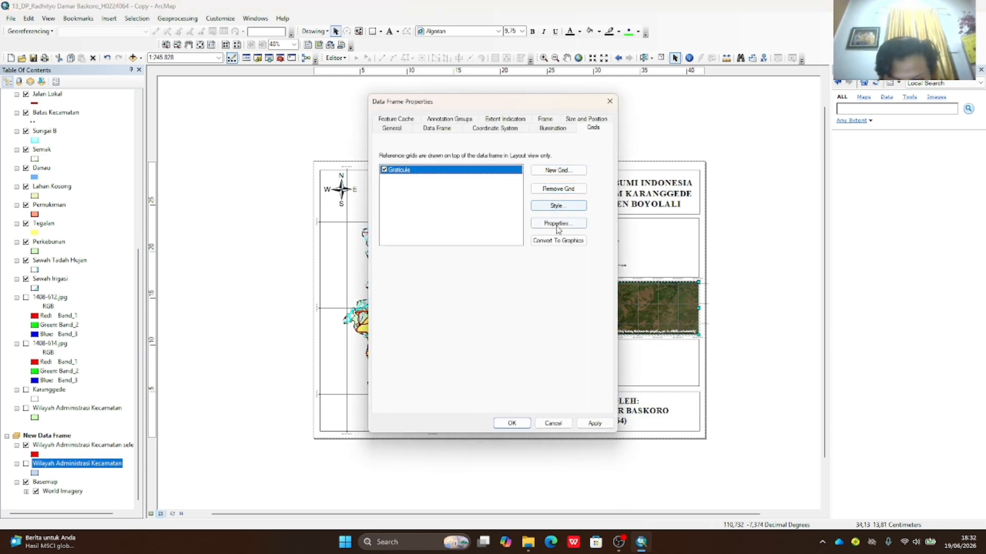
click(558, 228)
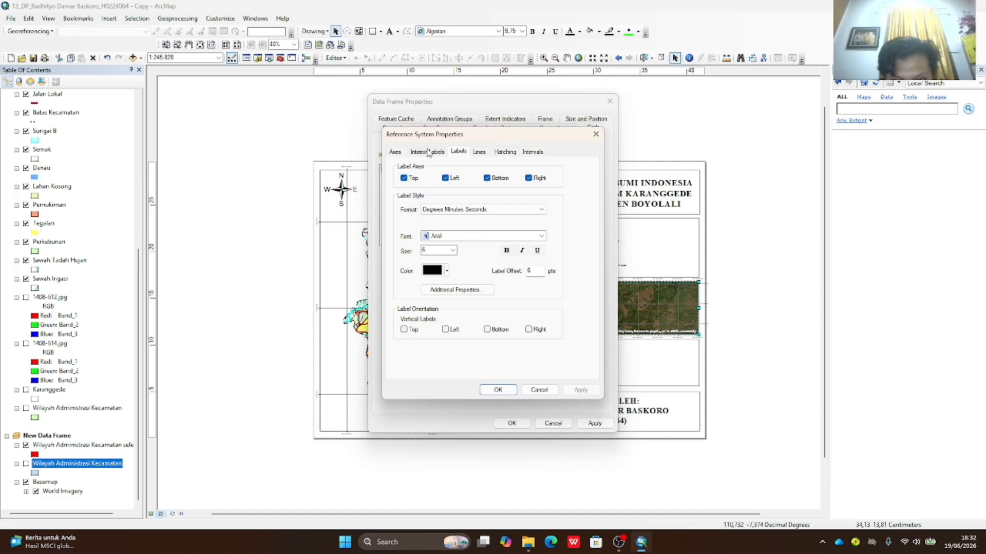
click(398, 151)
click(440, 154)
click(457, 154)
click(441, 153)
click(479, 154)
click(508, 154)
click(524, 154)
click(499, 153)
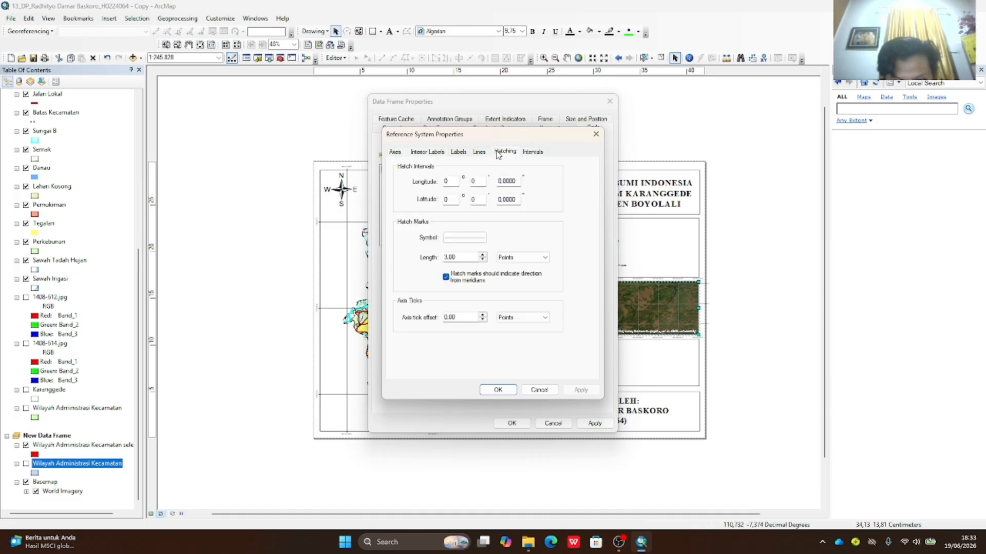
click(530, 154)
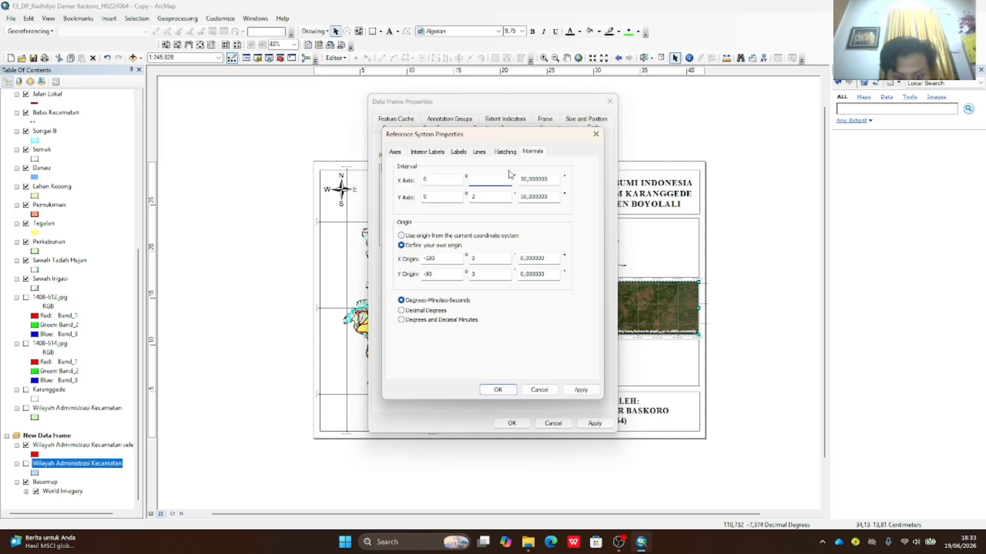
- Widen the graticule longitude interval to 0°3'50" and apply it to the inset
text(33)
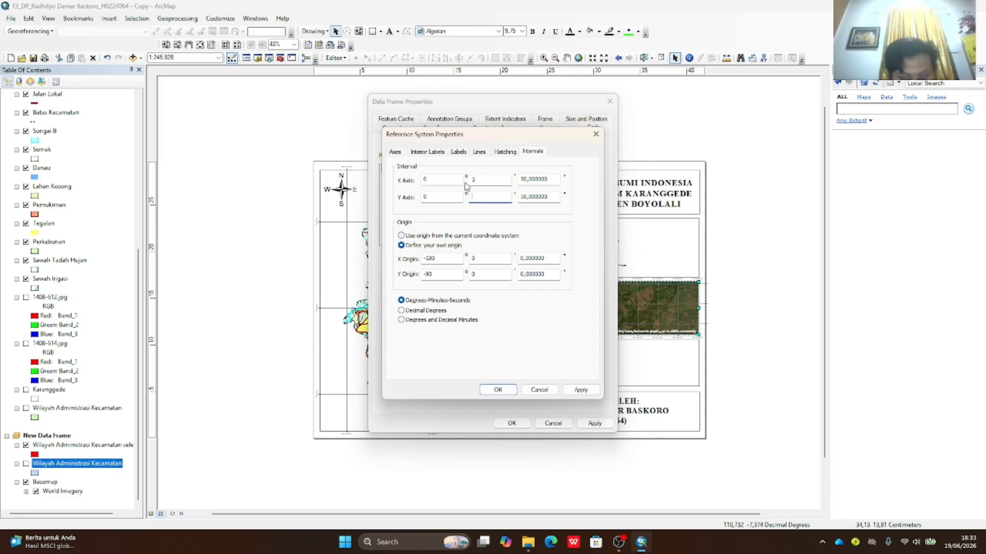
click(497, 389)
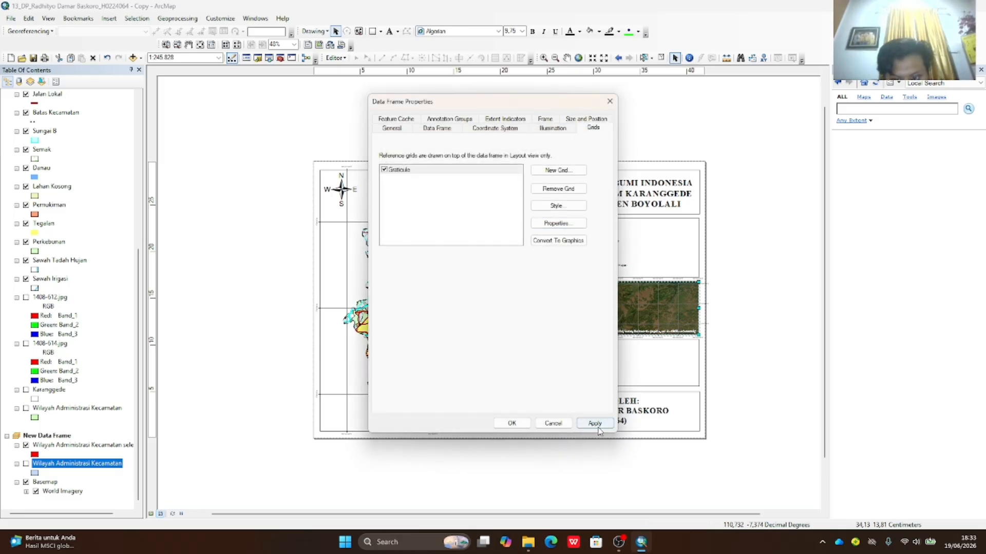
click(595, 423)
click(512, 424)
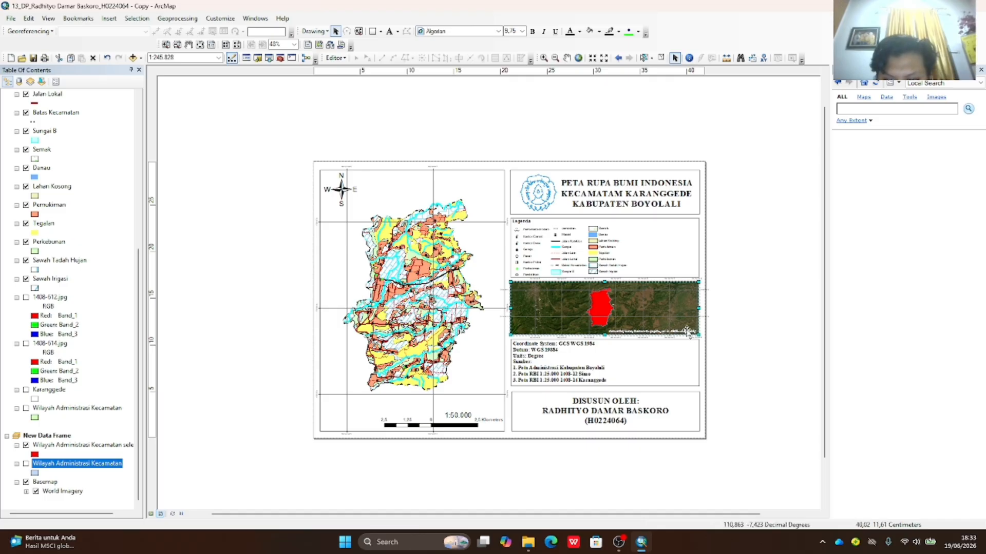
- Review the inset frame's graticule hatching, label, axis and interior label settings, then cancel without changes
right_click(633, 314)
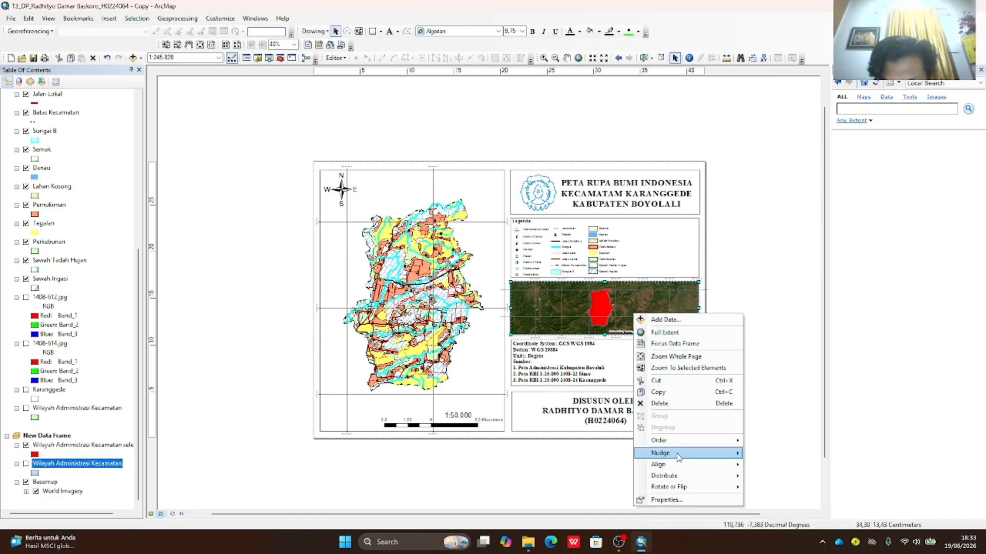
mouse_move(686, 456)
click(678, 499)
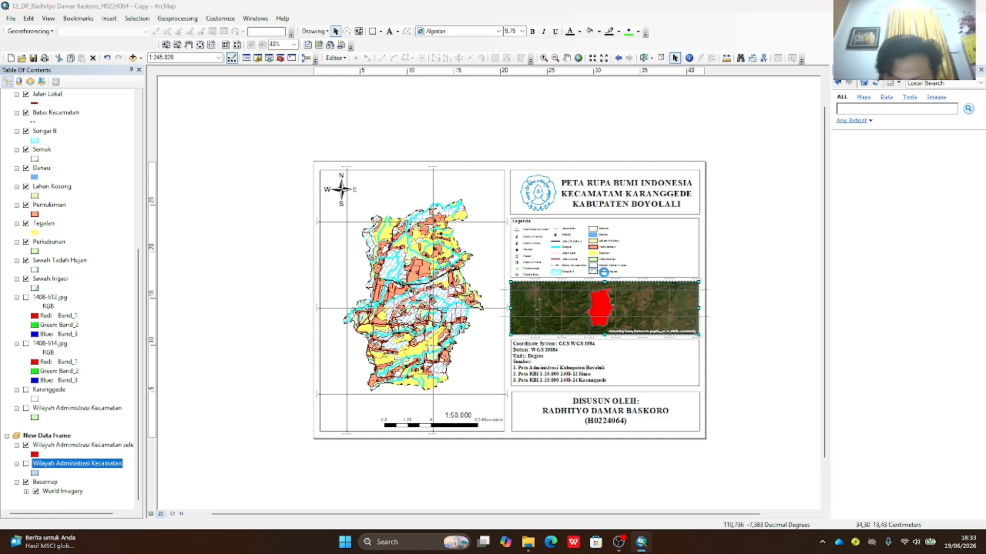
click(569, 223)
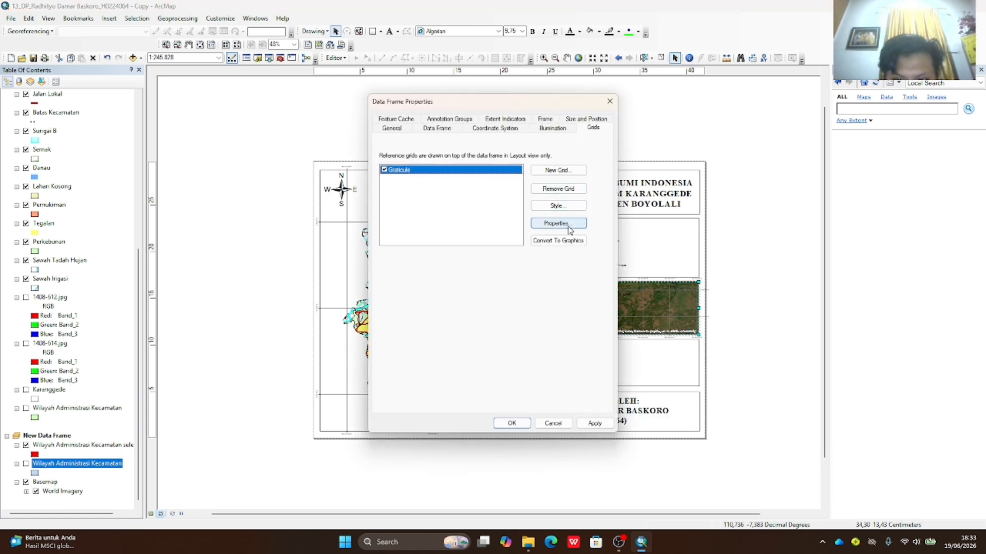
click(505, 152)
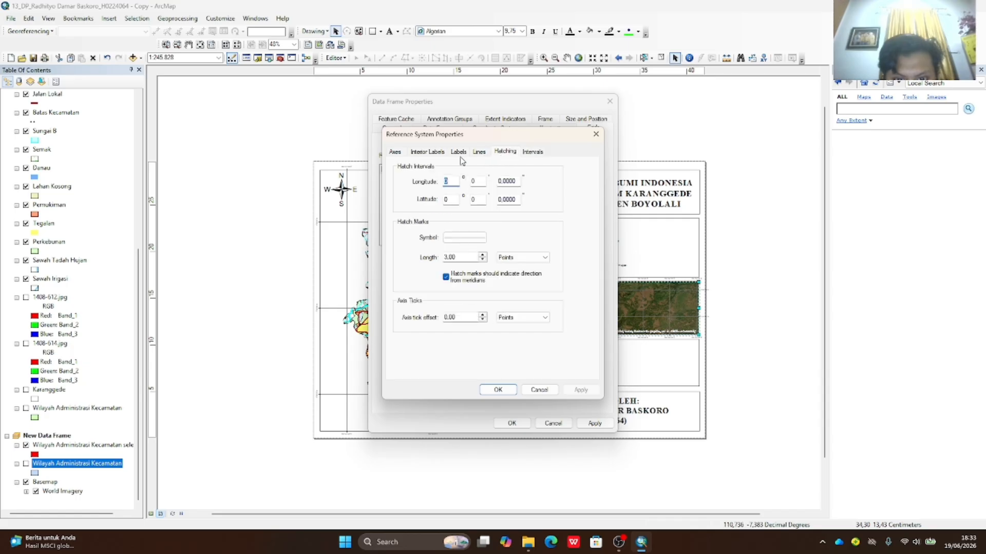
click(459, 153)
click(432, 153)
click(406, 152)
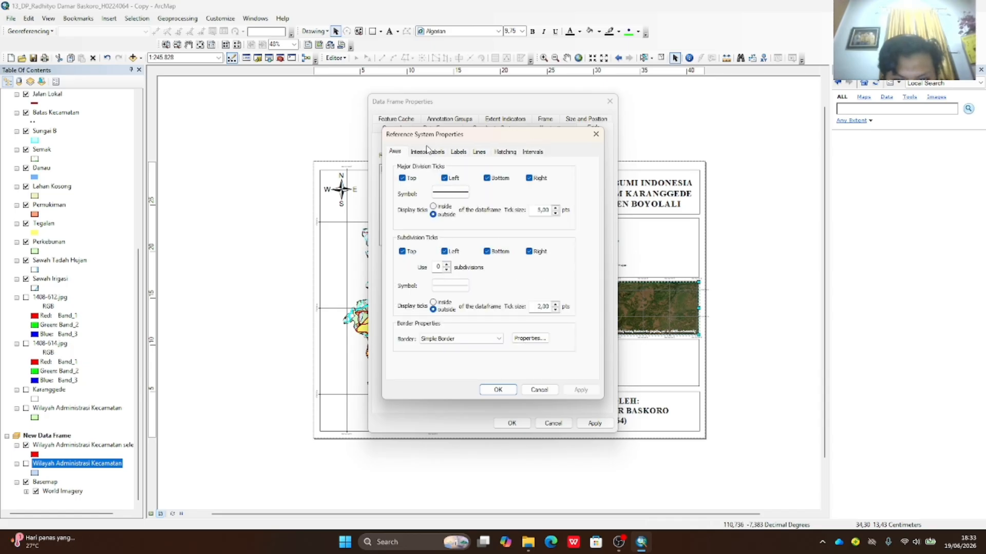
click(426, 152)
click(462, 152)
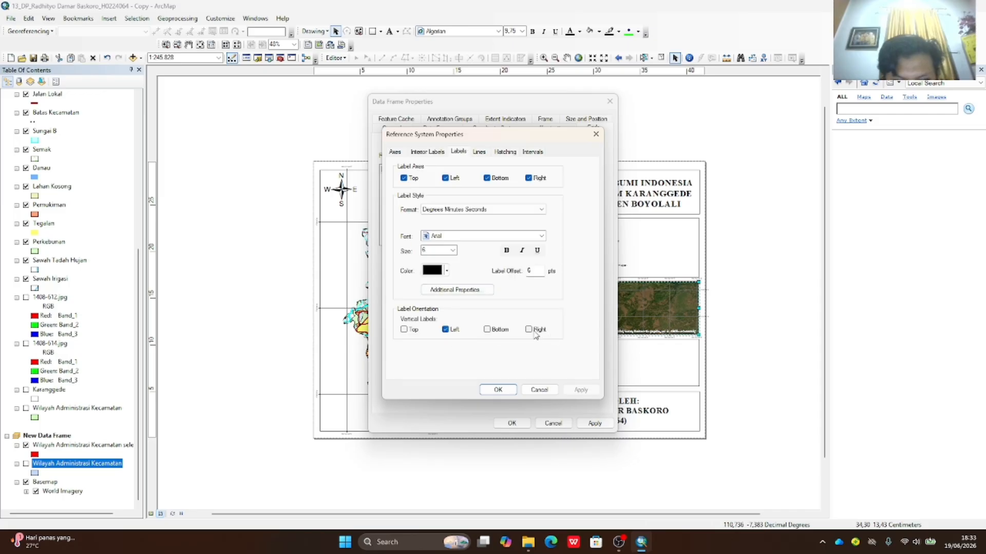
click(539, 390)
click(553, 423)
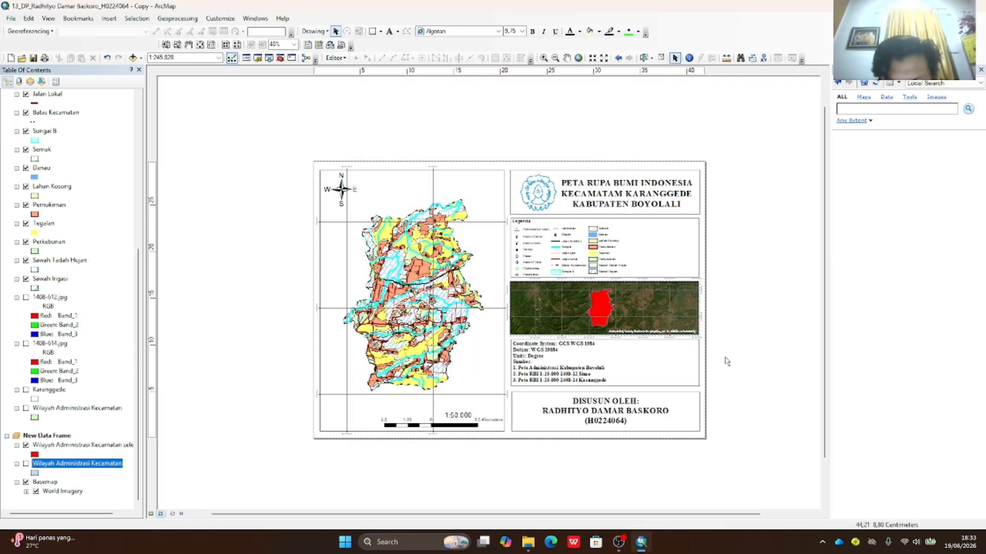
- Drag the inset map frame's left edge slightly further left to widen it
click(533, 317)
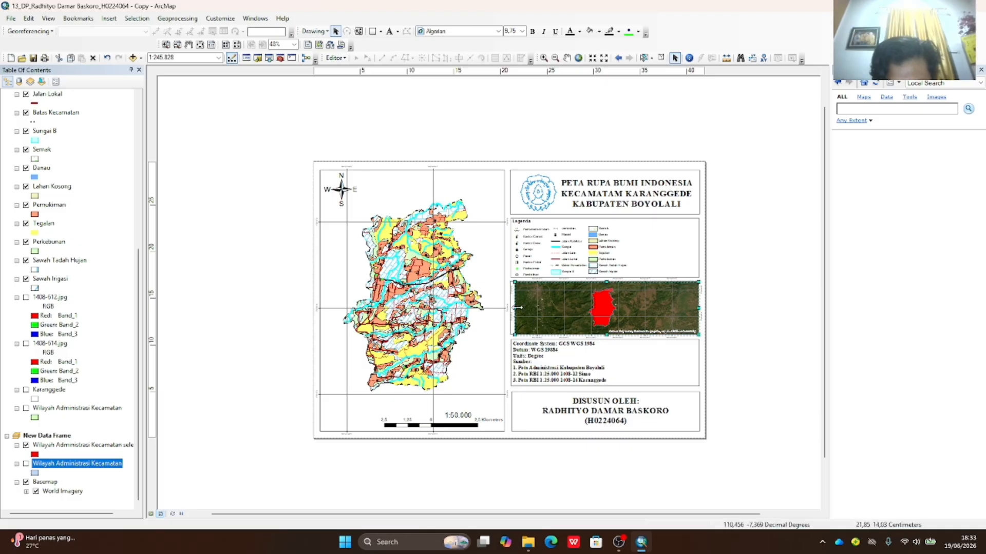
drag(514, 309, 509, 309)
click(803, 337)
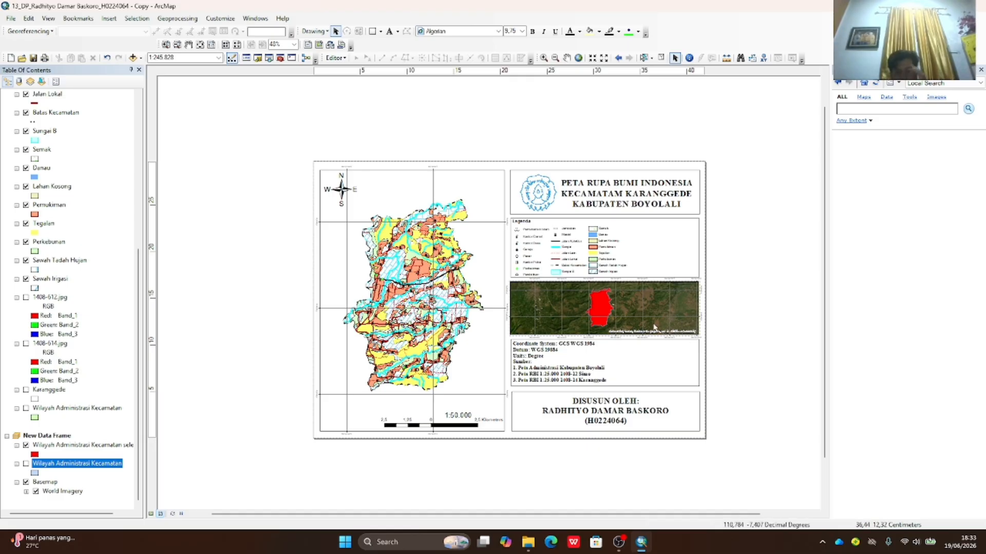
click(524, 312)
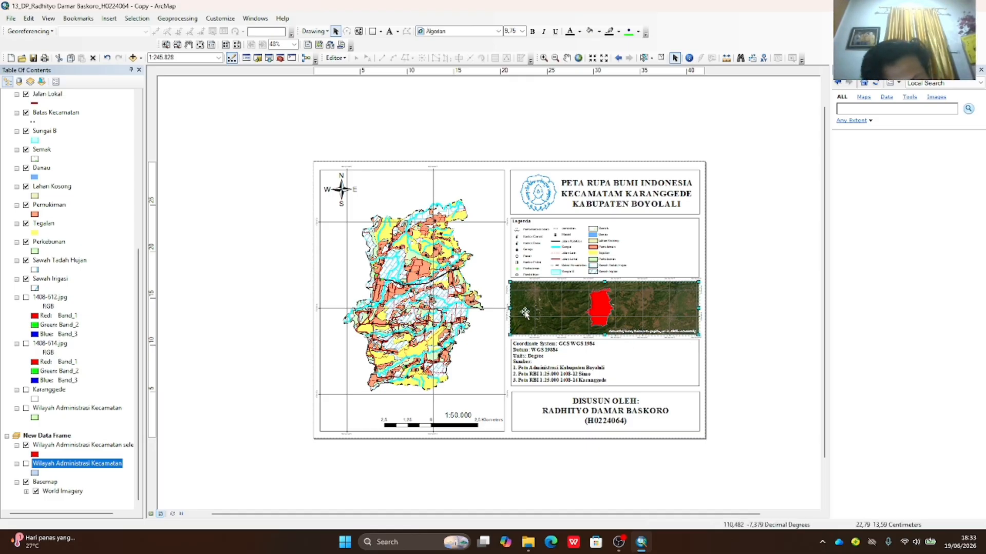
right_click(543, 297)
click(620, 318)
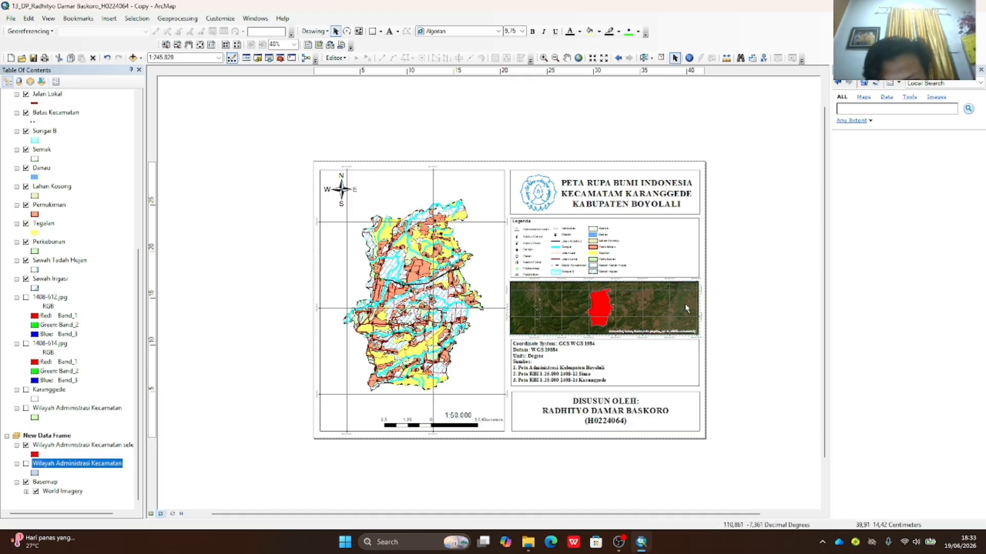
- Go to the inset frame's graticule interval settings in Data Frame Properties
right_click(580, 306)
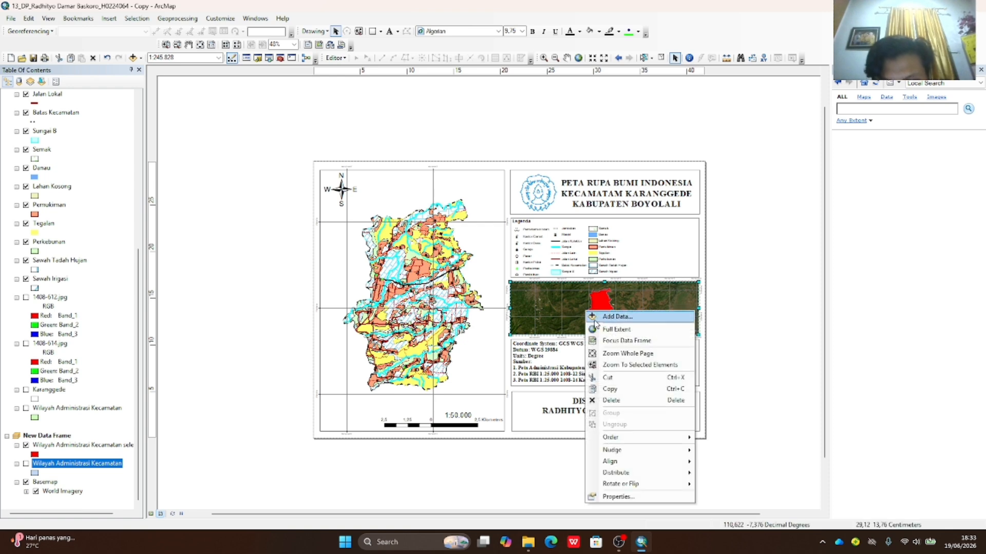
click(631, 498)
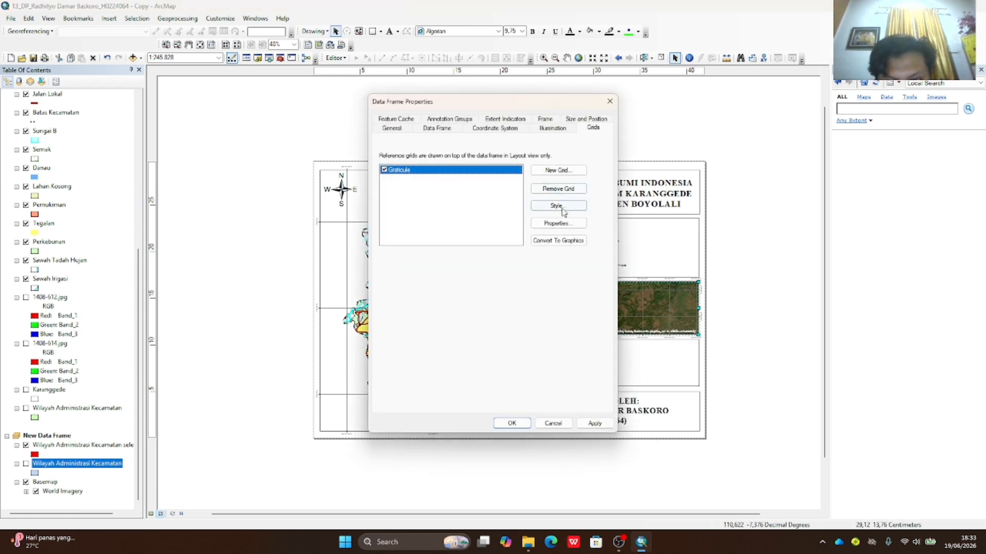
click(558, 225)
click(514, 152)
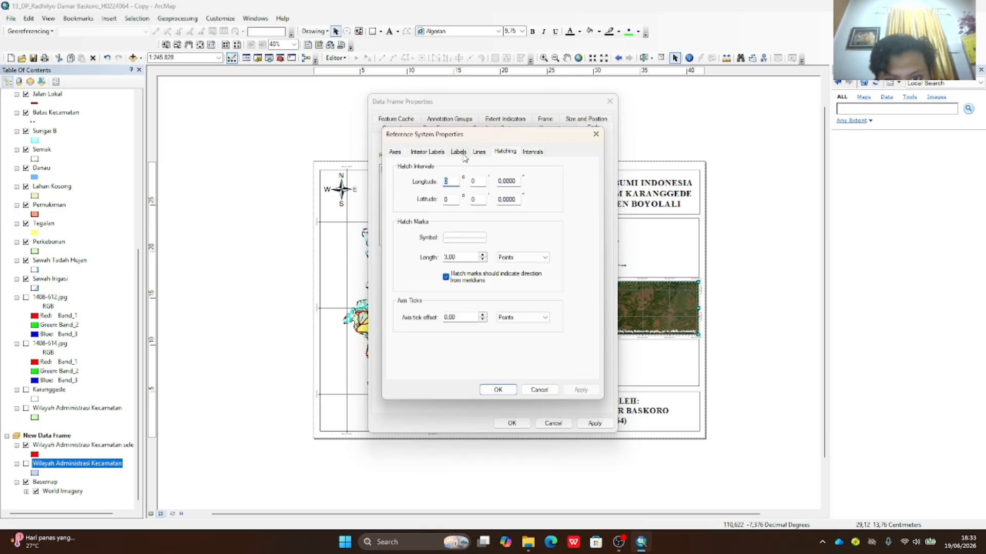
click(528, 154)
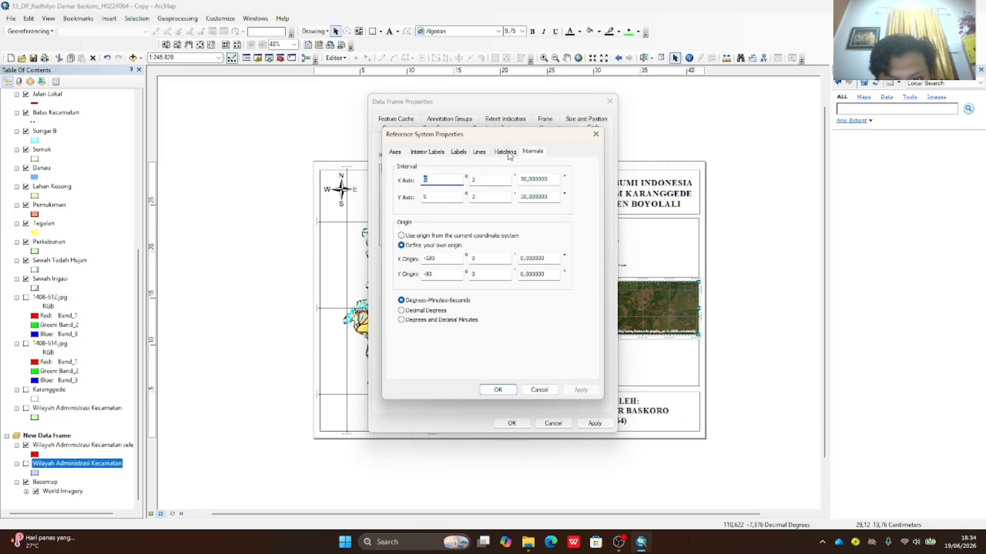
- Set both X and Y graticule intervals to 0°2'100" and apply the change
click(499, 179)
double_click(471, 183)
key(BackSpace)
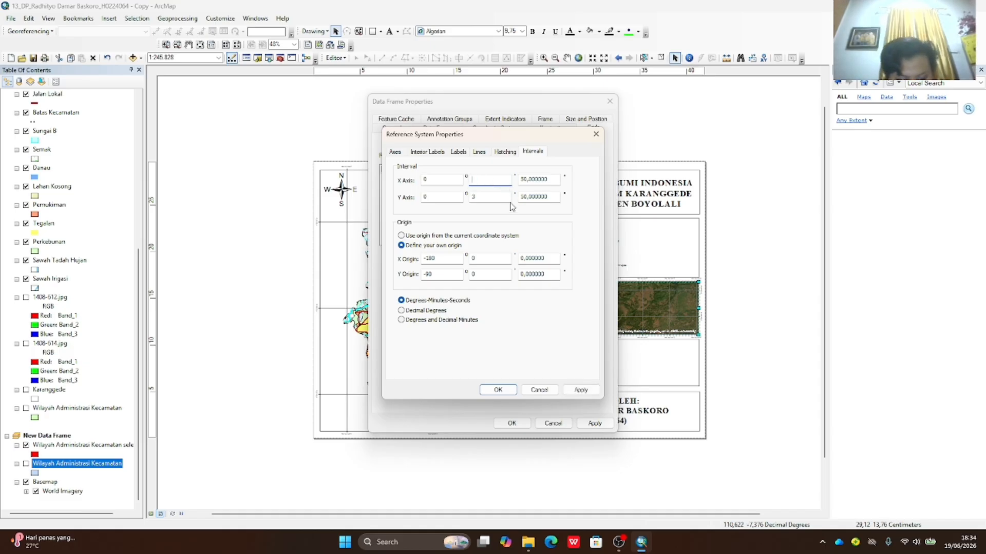
text(2)
double_click(496, 198)
text(2)
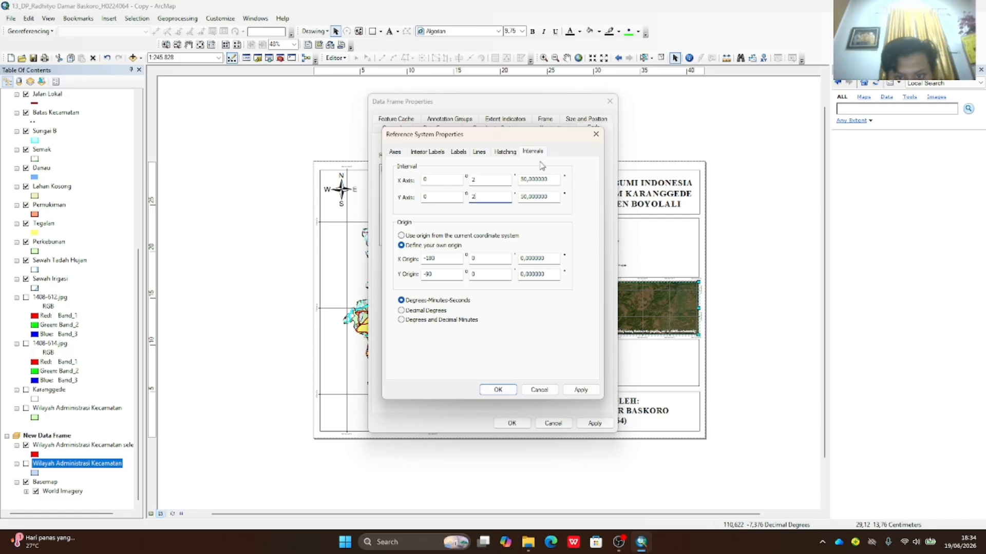
click(519, 177)
text(10)
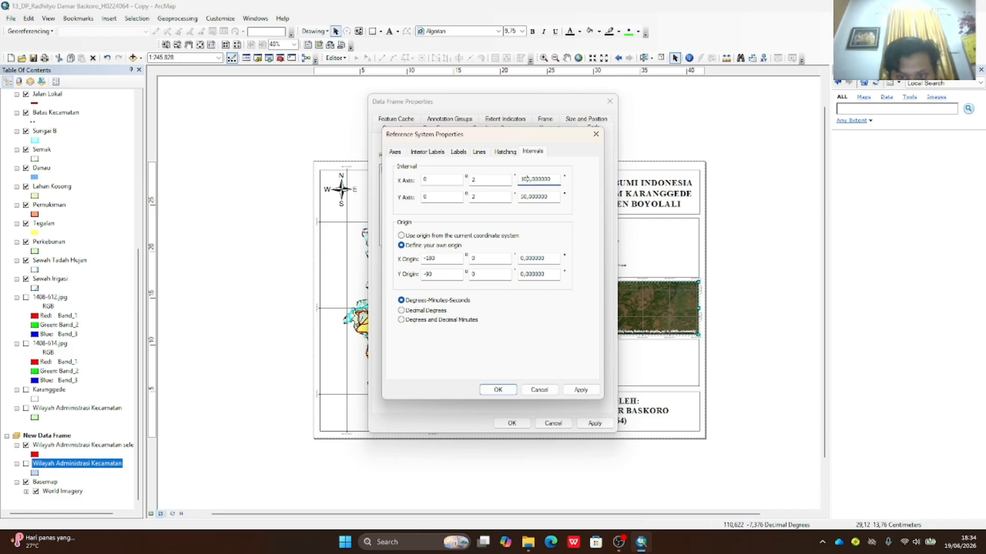
click(524, 198)
key(BackSpace)
text(10)
click(498, 390)
click(520, 425)
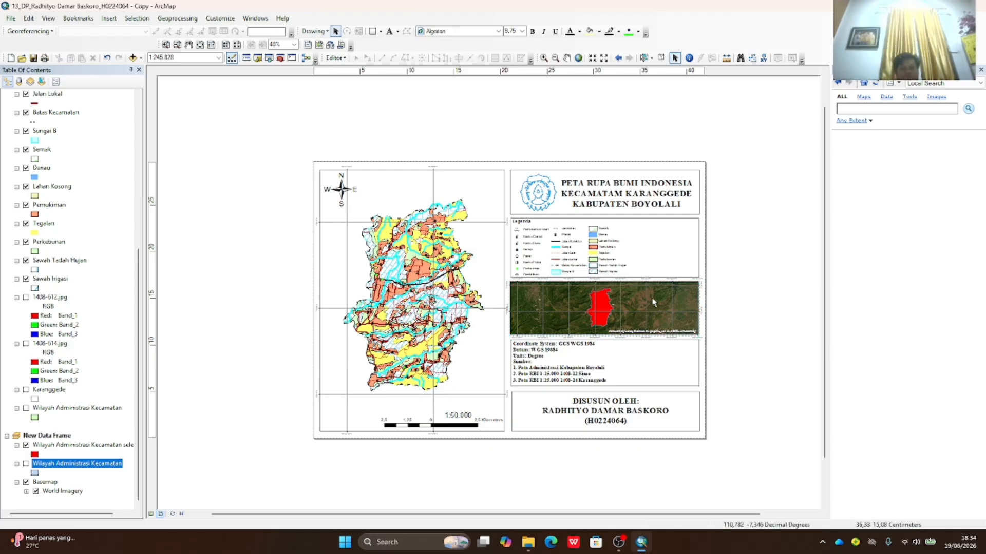
- Remove the grid from the inset data frame on the Grids tab, applying and confirming
right_click(612, 314)
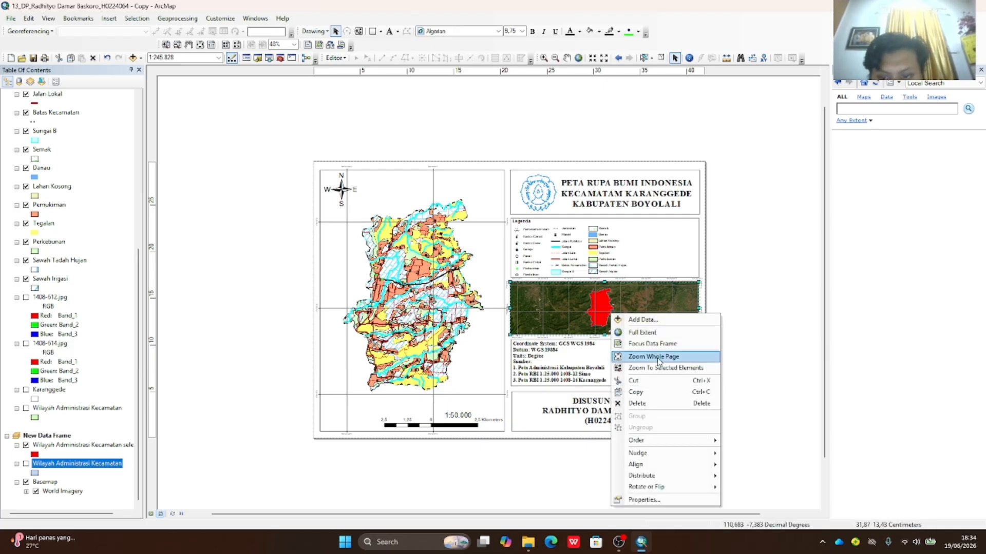
click(645, 499)
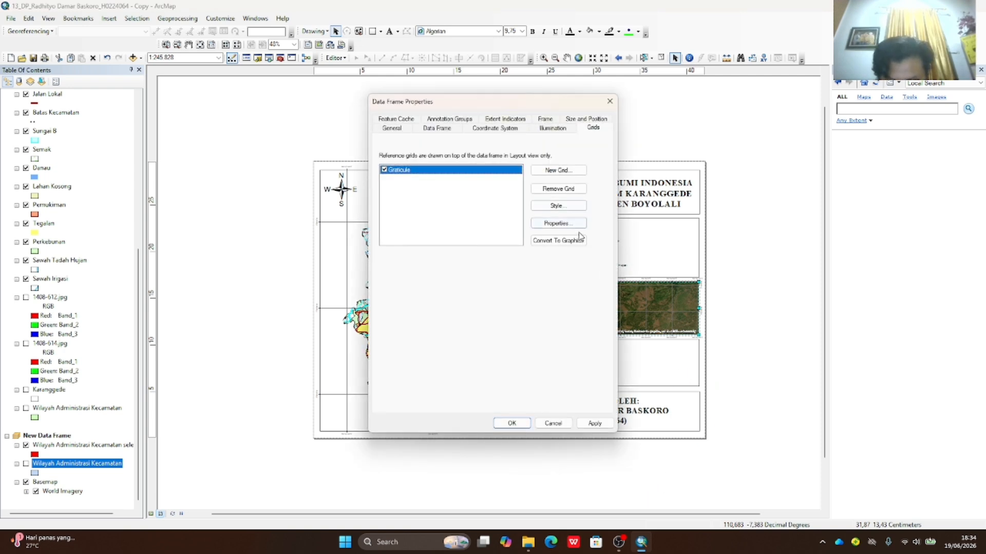
click(563, 189)
click(599, 423)
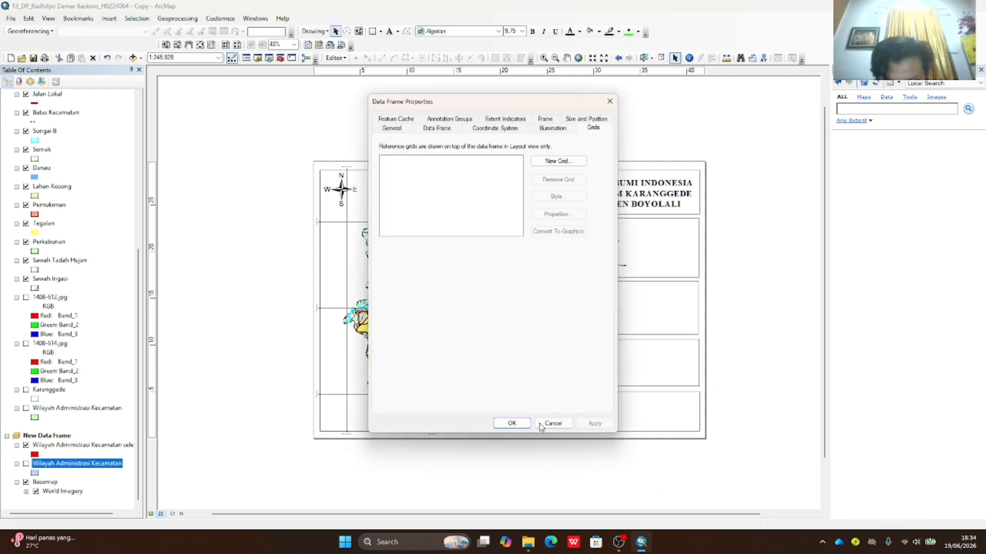
click(520, 423)
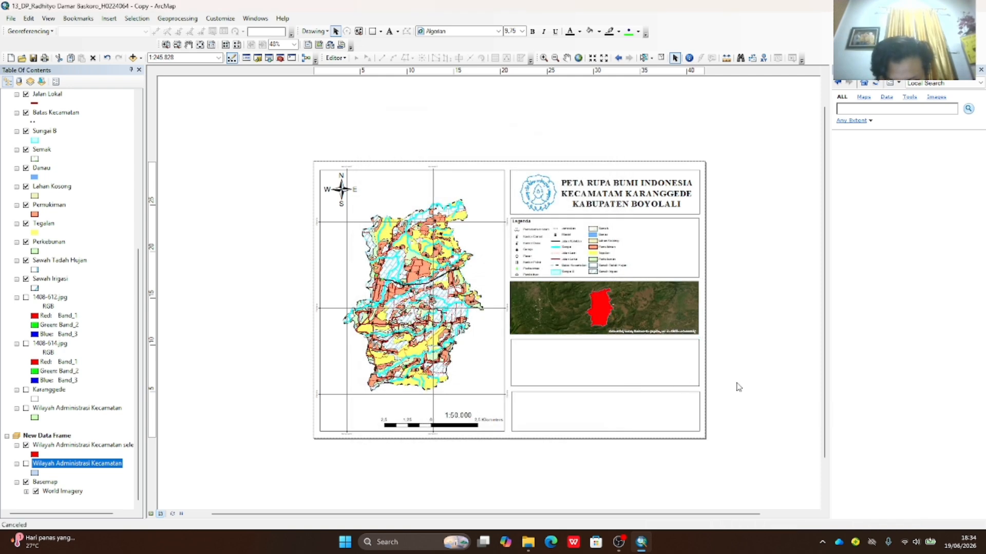
click(762, 347)
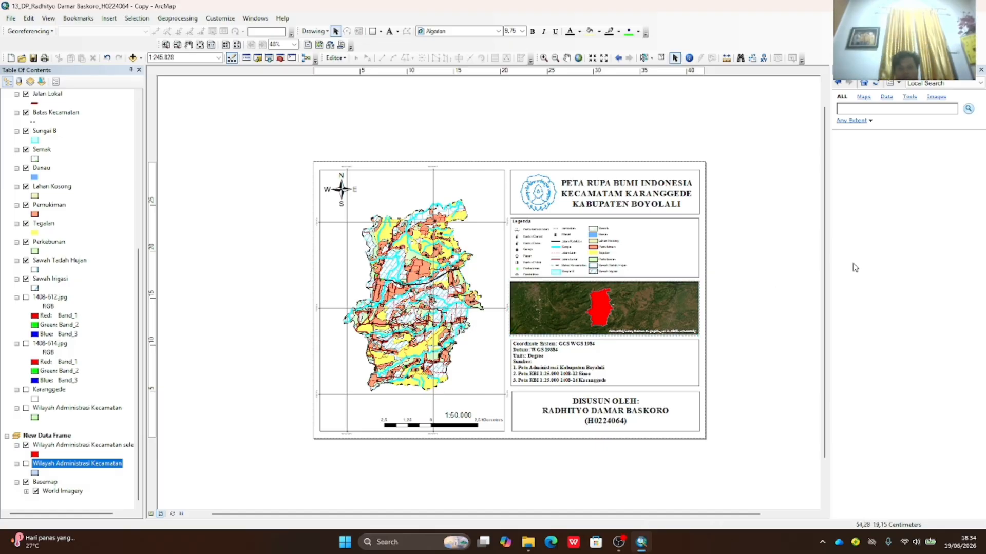